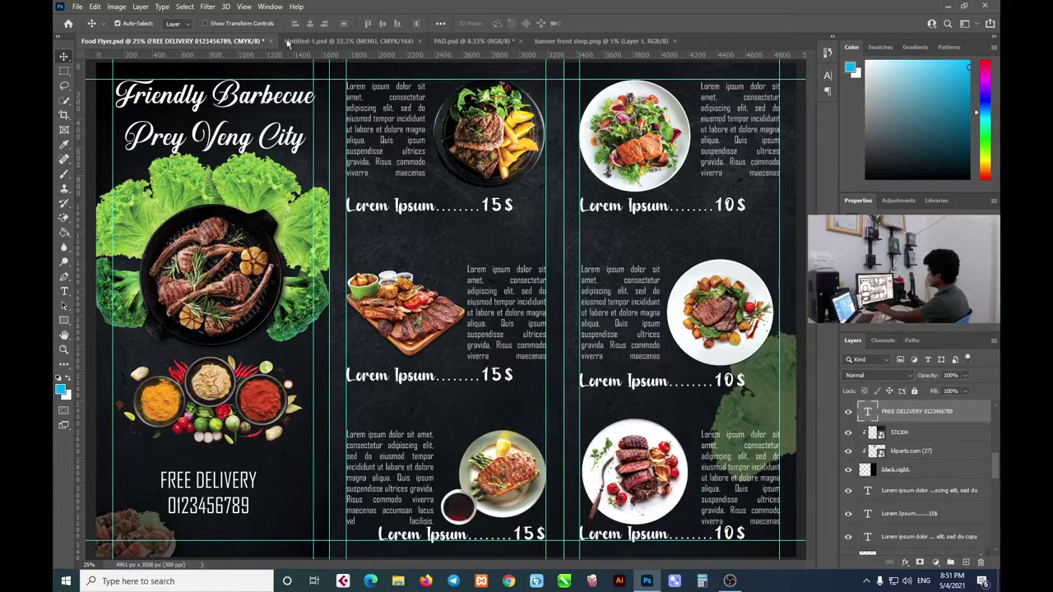
Close PAD.psd, banner front shop.png and Untitled-1 without saving, then save Food Flyer.psd
left_click(354, 41)
left_click(463, 40)
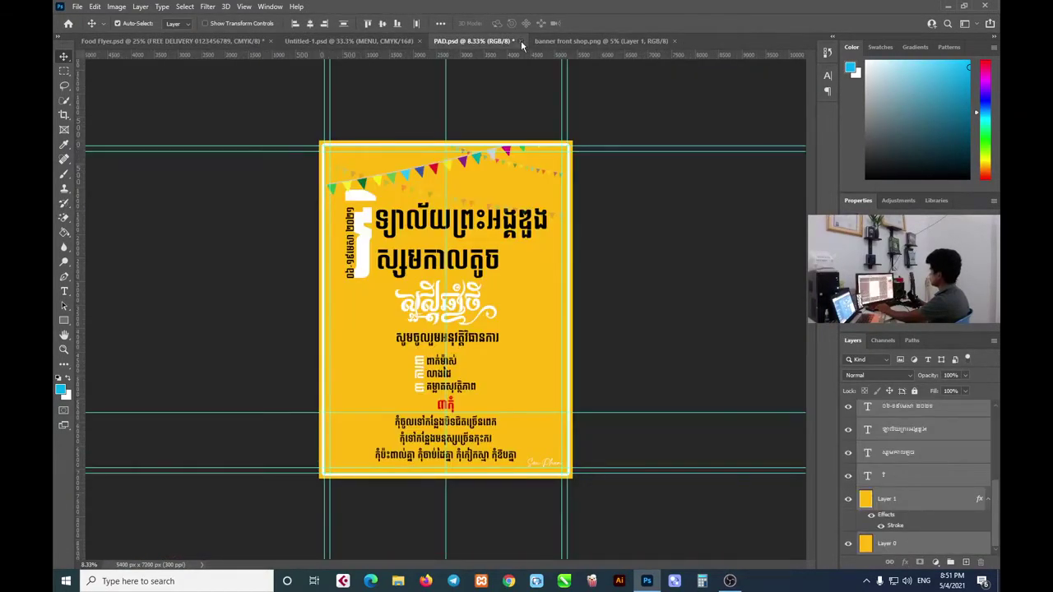
left_click(513, 41)
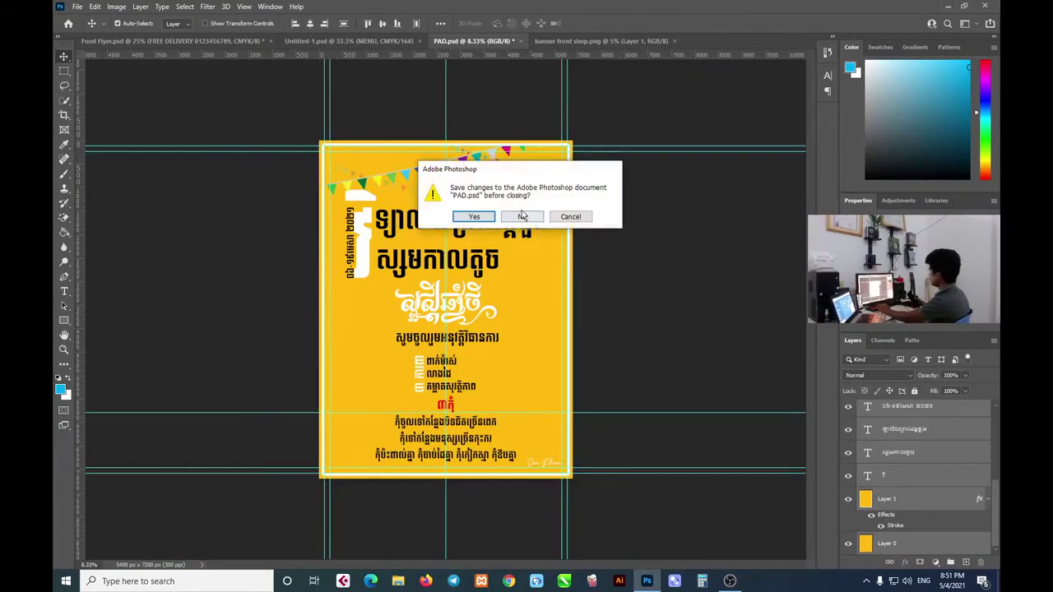
left_click(521, 215)
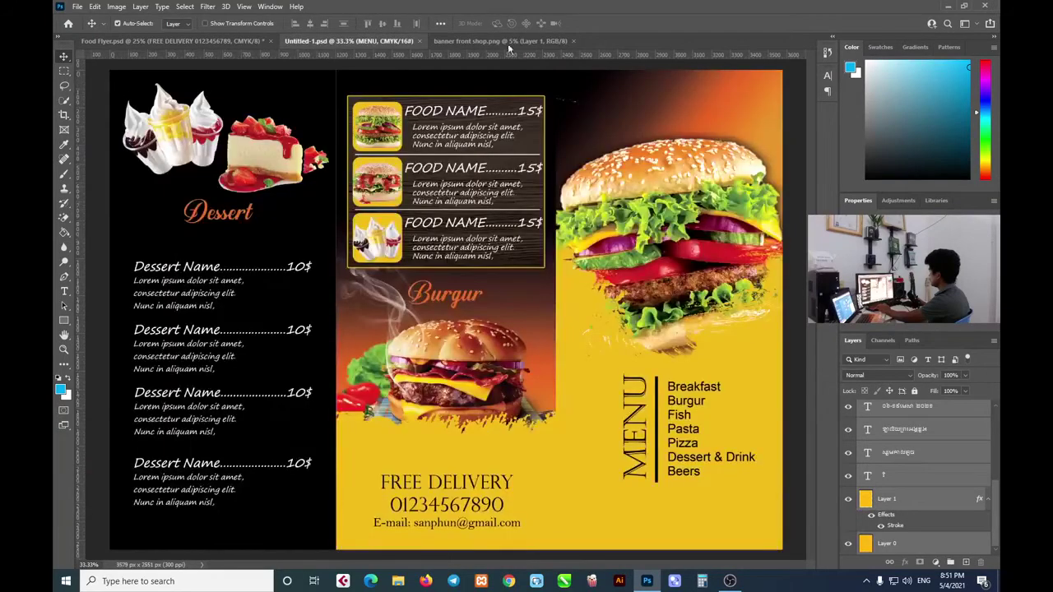
left_click(517, 42)
left_click(573, 41)
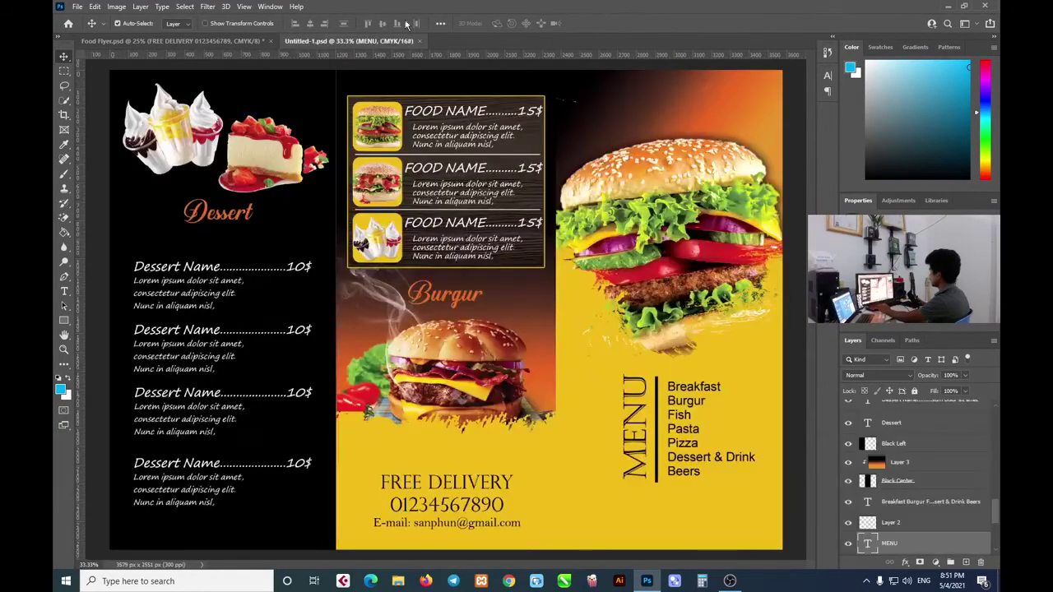
left_click(421, 41)
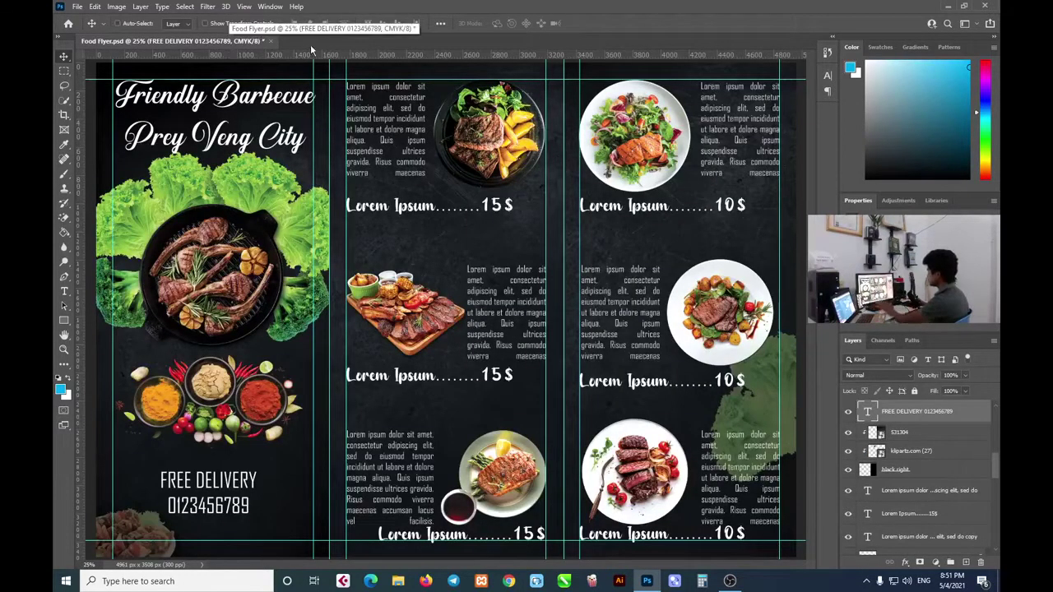
key("ctrl+s")
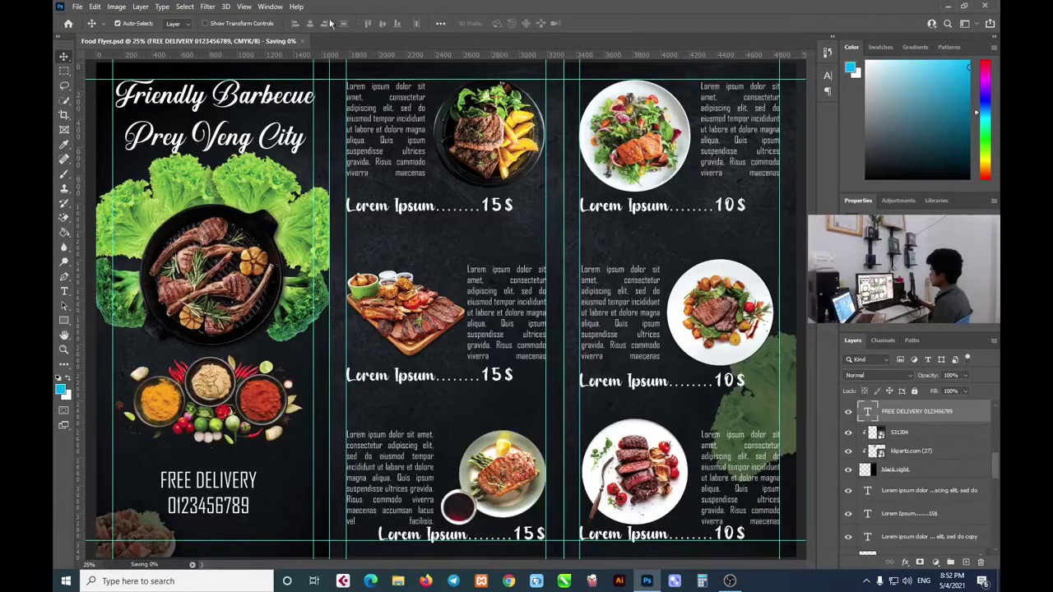
Glance at the File menu without running a command, then start a new document with Ctrl+N
left_click(78, 6)
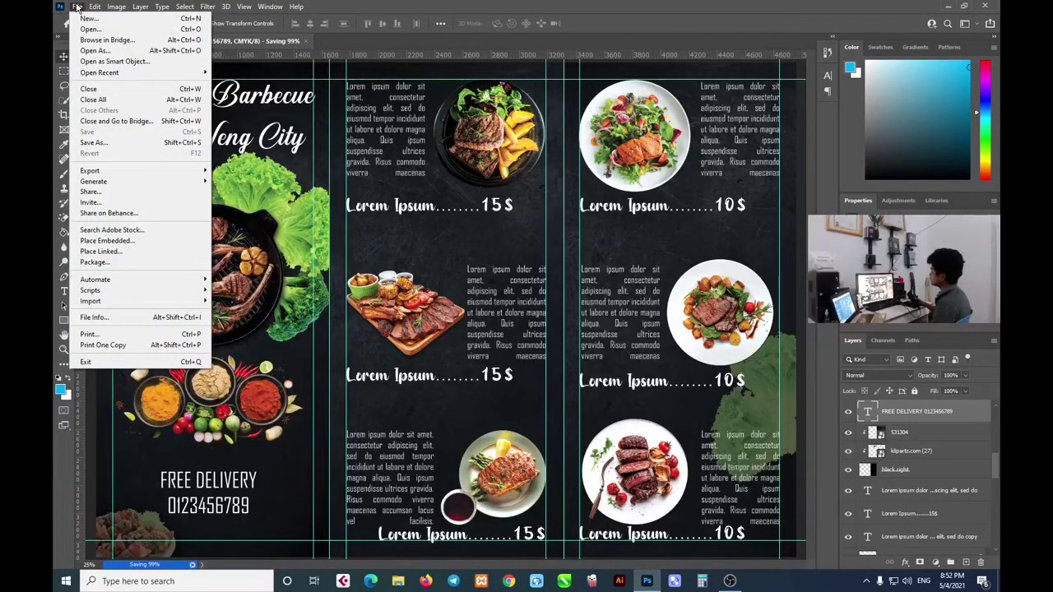
key("Escape")
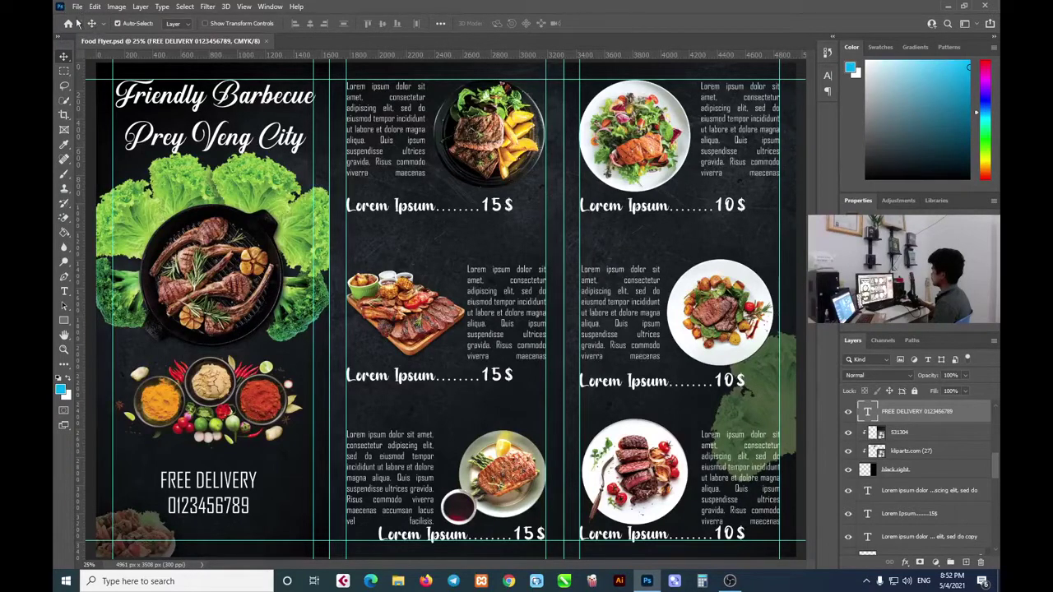
key("ctrl+n")
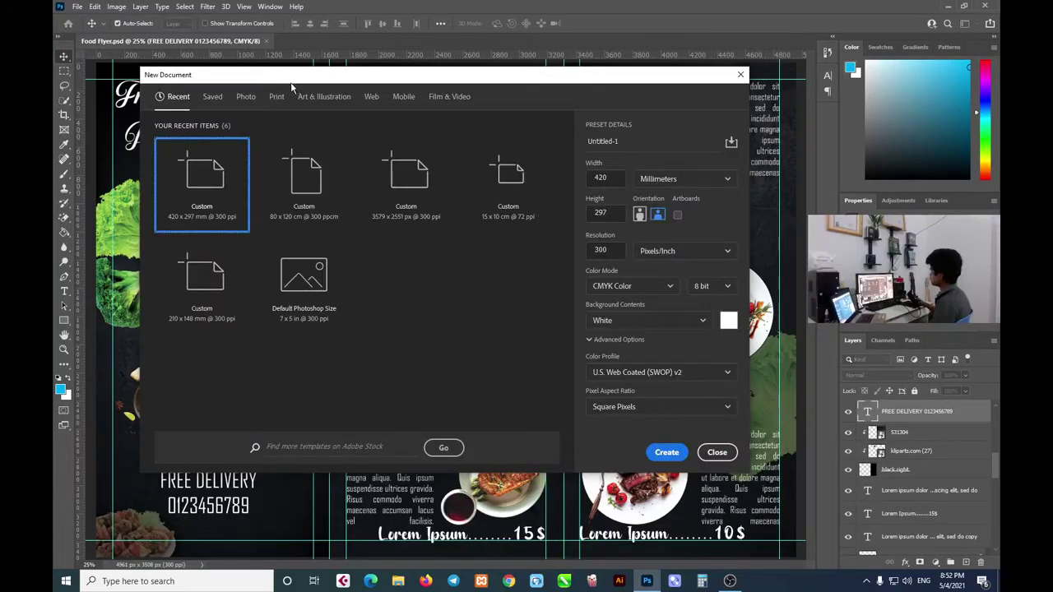
Drag the New Document dialog into a better position on screen
left_click_drag(294, 86, 349, 105)
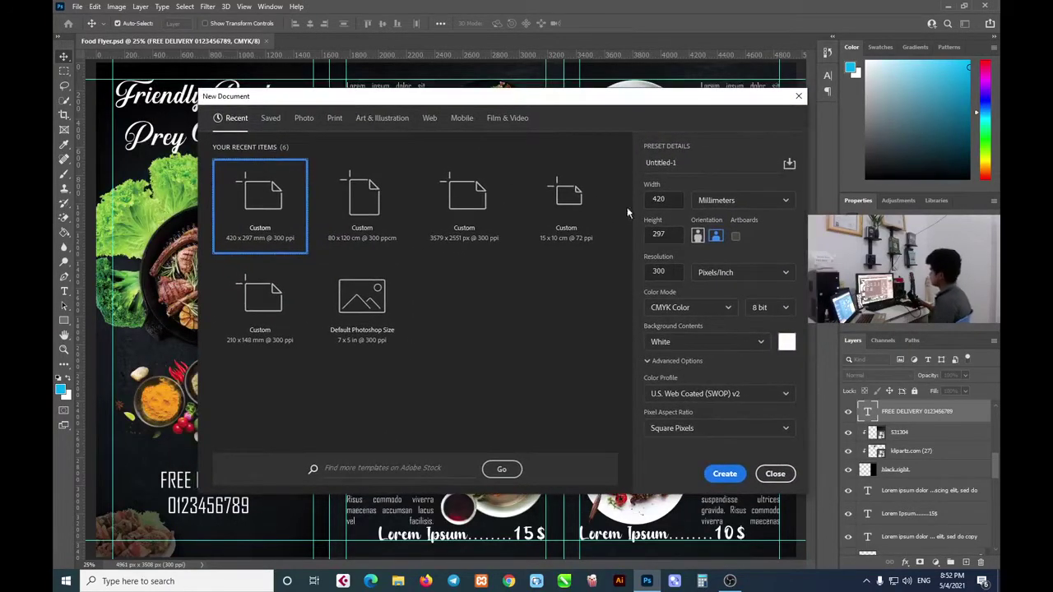
left_click_drag(467, 105, 465, 101)
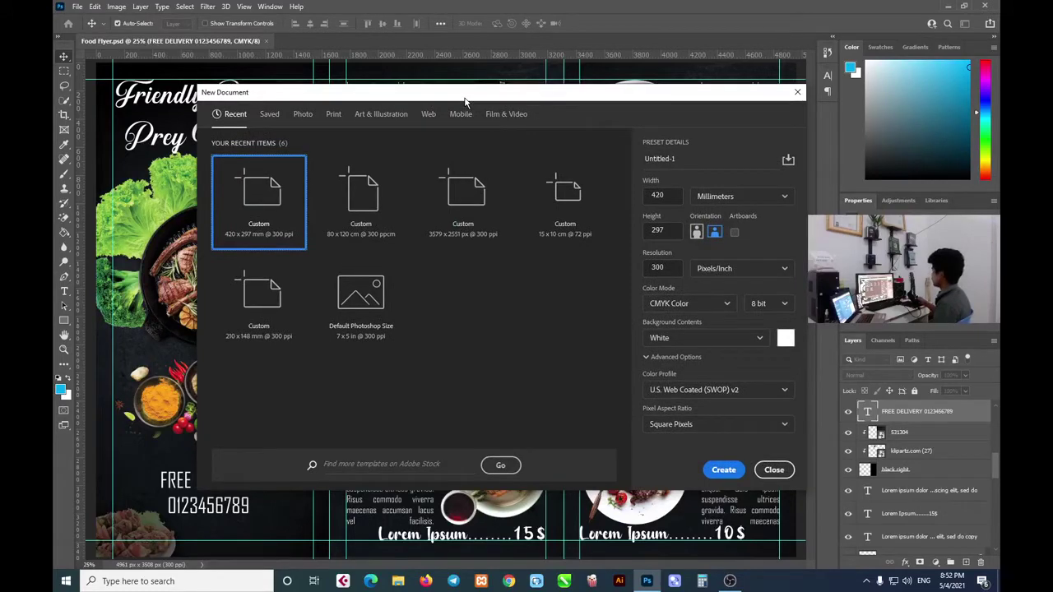
left_click_drag(464, 102, 369, 91)
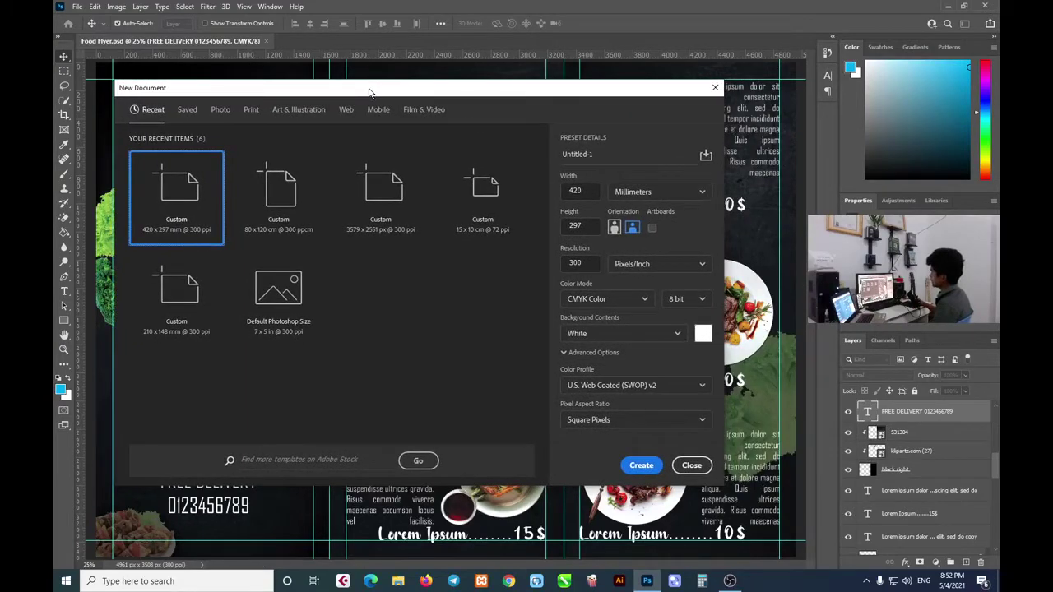
left_click_drag(369, 91, 436, 92)
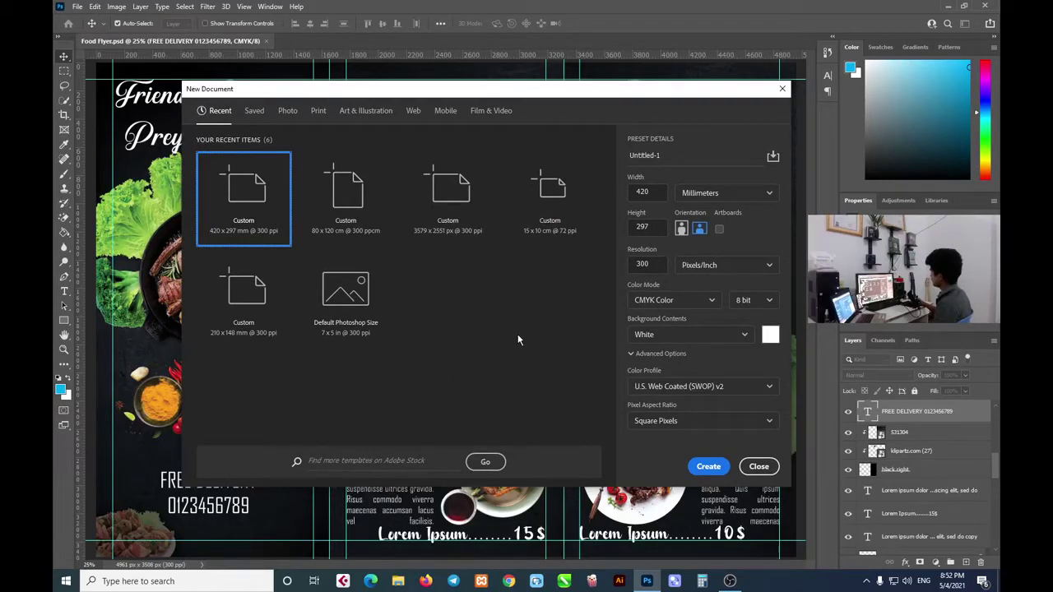
left_click_drag(459, 97, 410, 92)
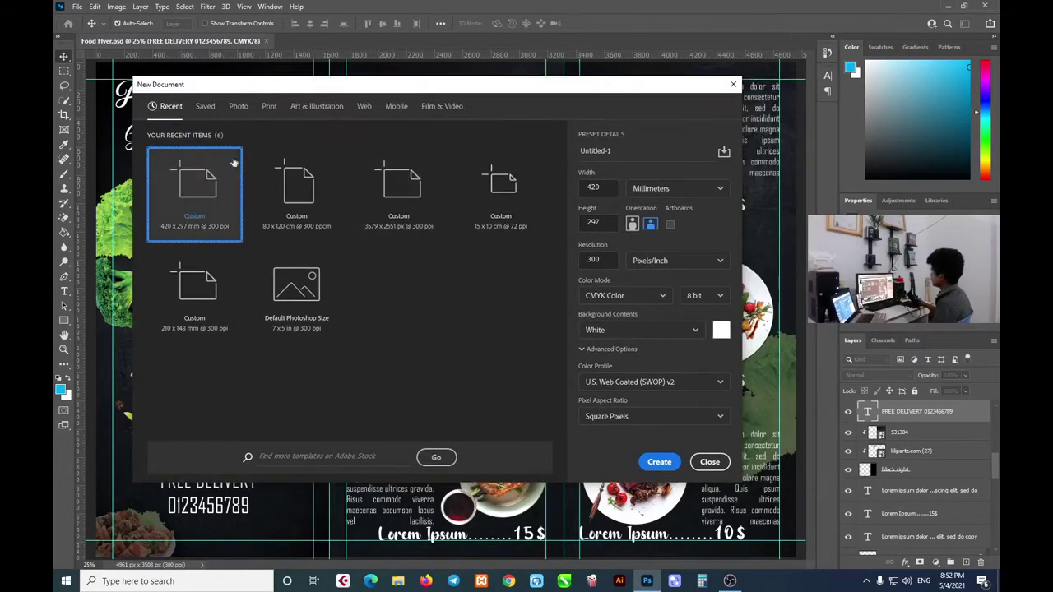
left_click_drag(195, 91, 178, 91)
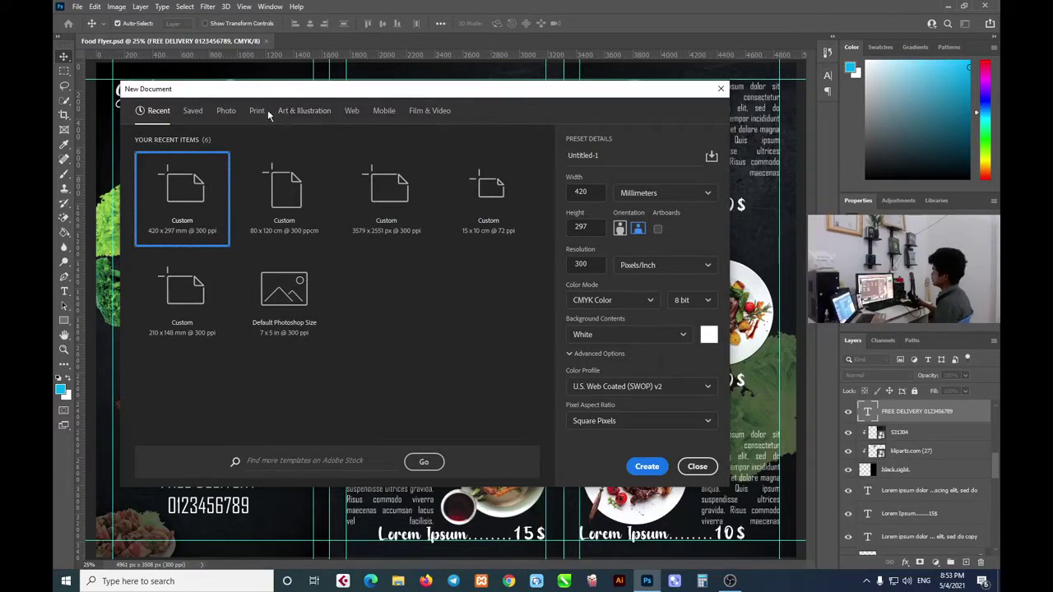
left_click_drag(465, 97, 486, 94)
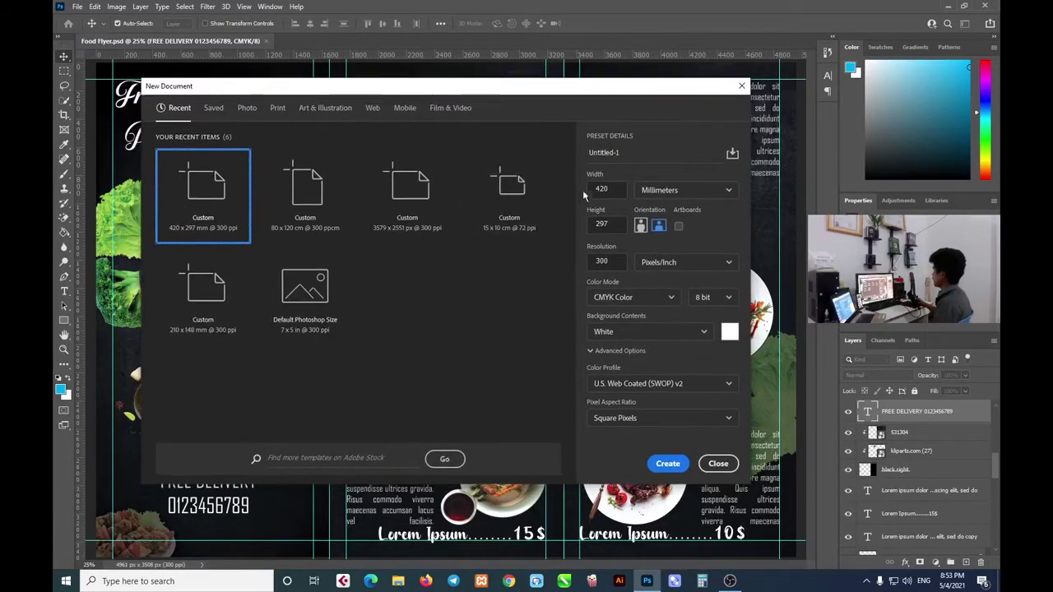
Show the blank Print presets, with Letter 8.5 x 11 in selected
left_click(625, 224)
left_click(614, 208)
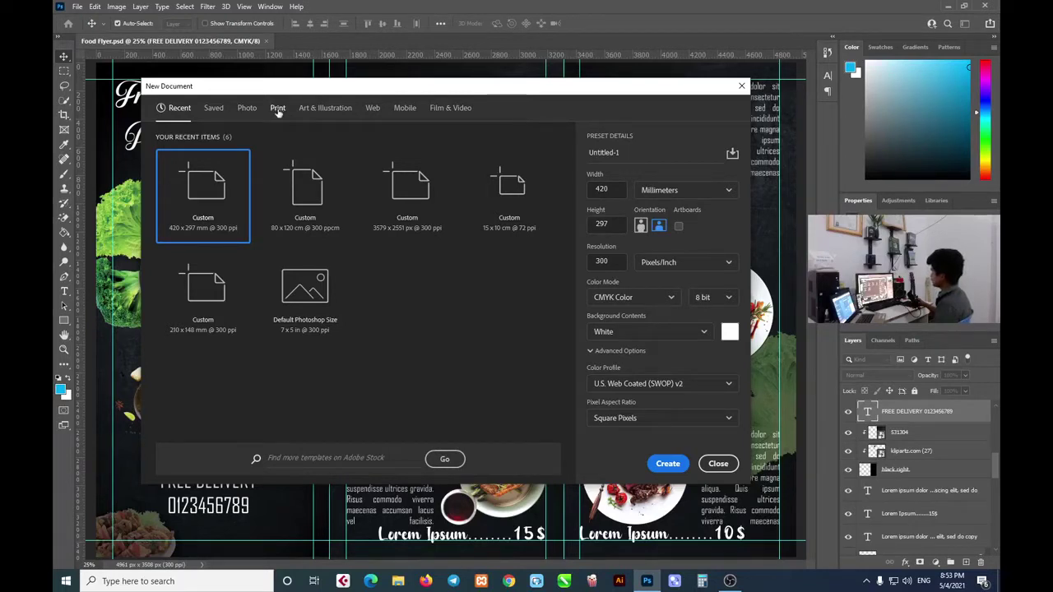
left_click(278, 112)
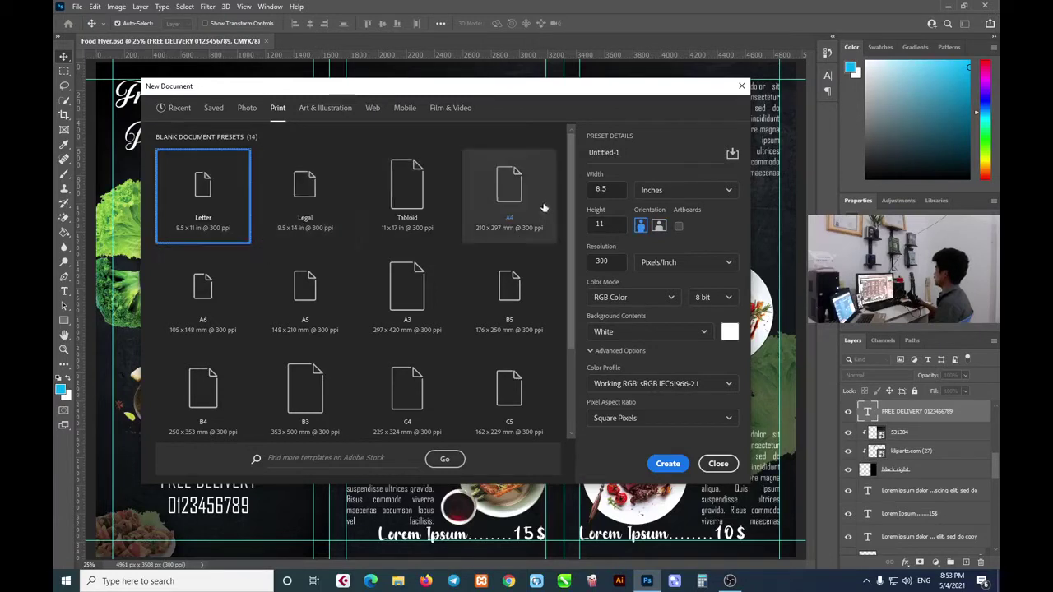
Choose the A3 print preset, 297 x 420 mm at 300 ppi
mouse_move(571, 206)
left_mouse_down()
mouse_move(574, 305)
mouse_move(572, 194)
left_mouse_up()
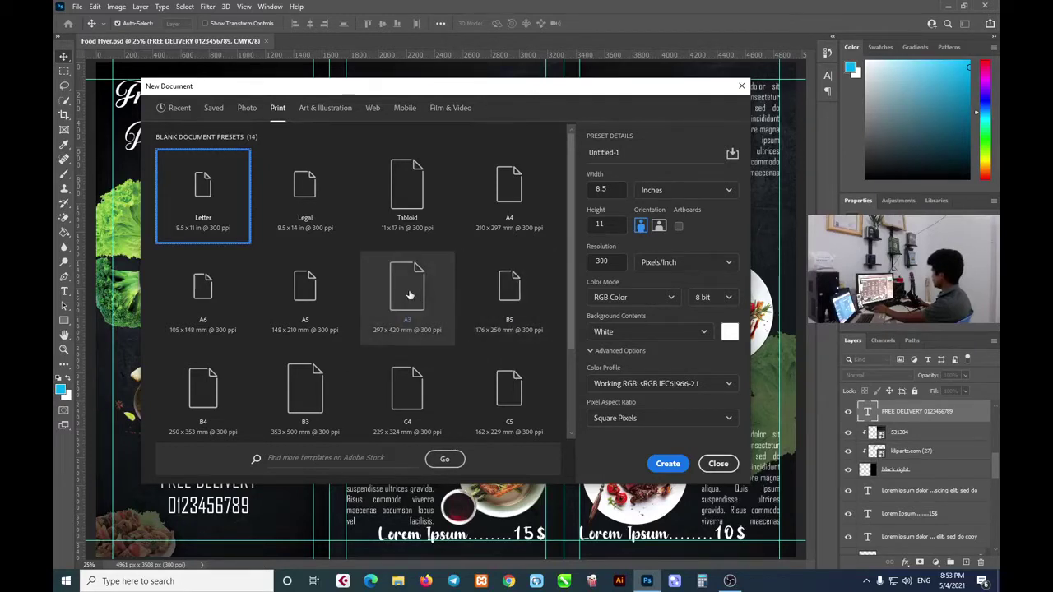
left_click(409, 296)
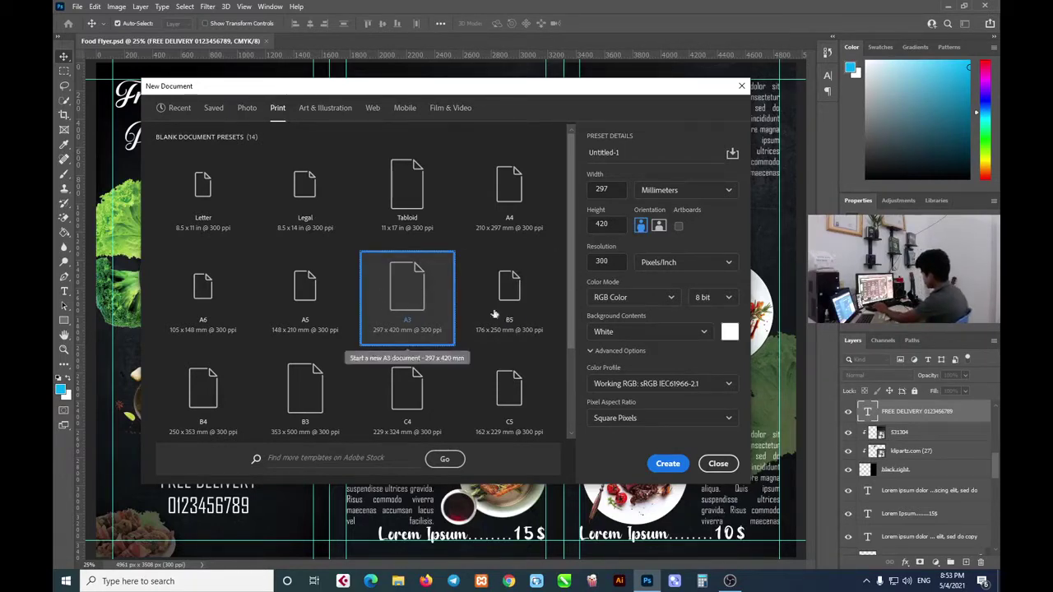
left_click(615, 189)
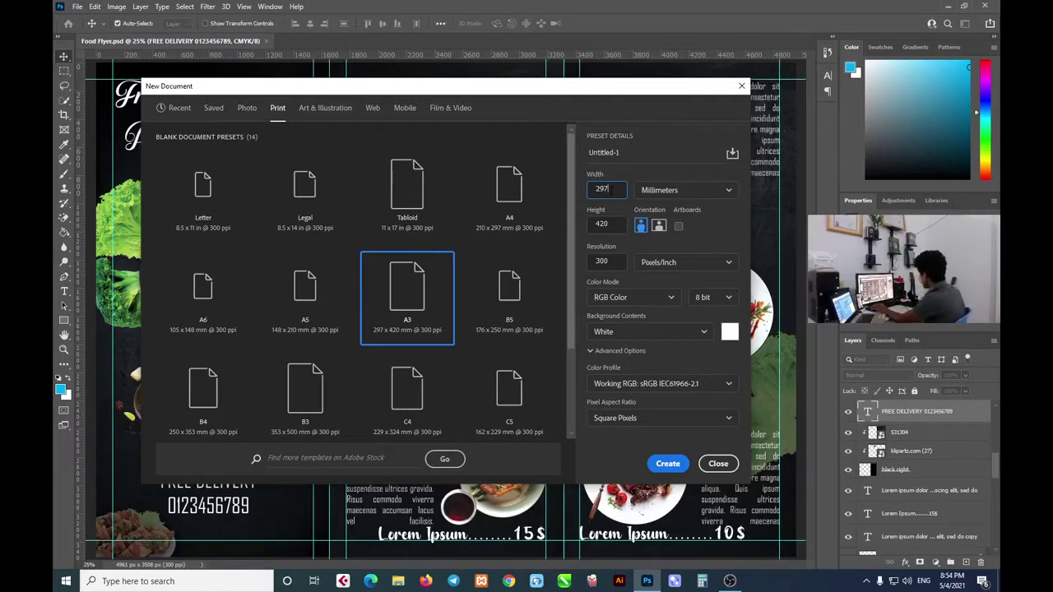
Switch units to centimetres and orientation to landscape, giving 42 x 29.7 cm
left_click(680, 198)
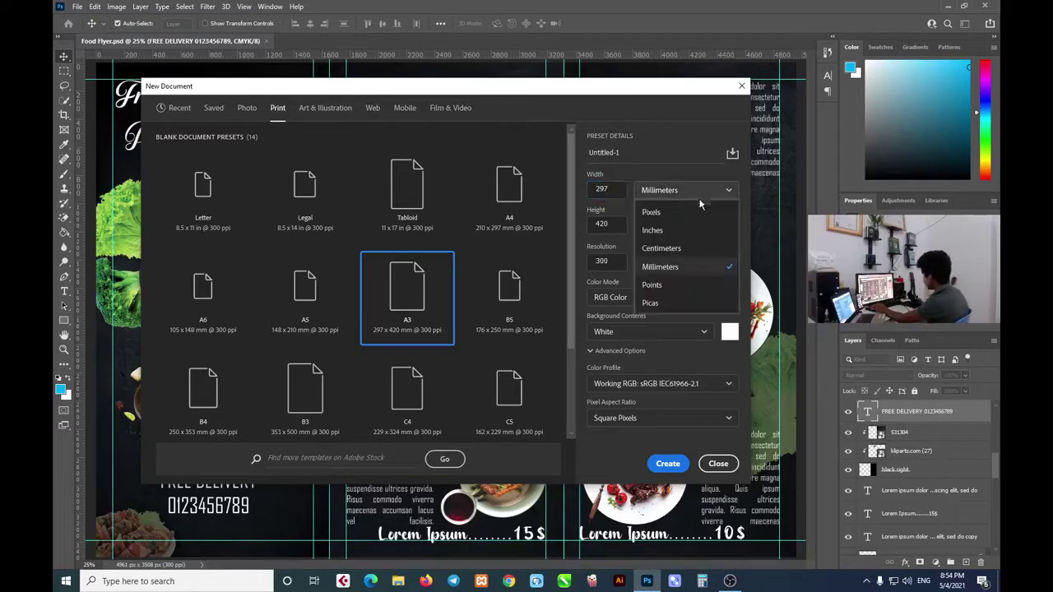
left_click(670, 193)
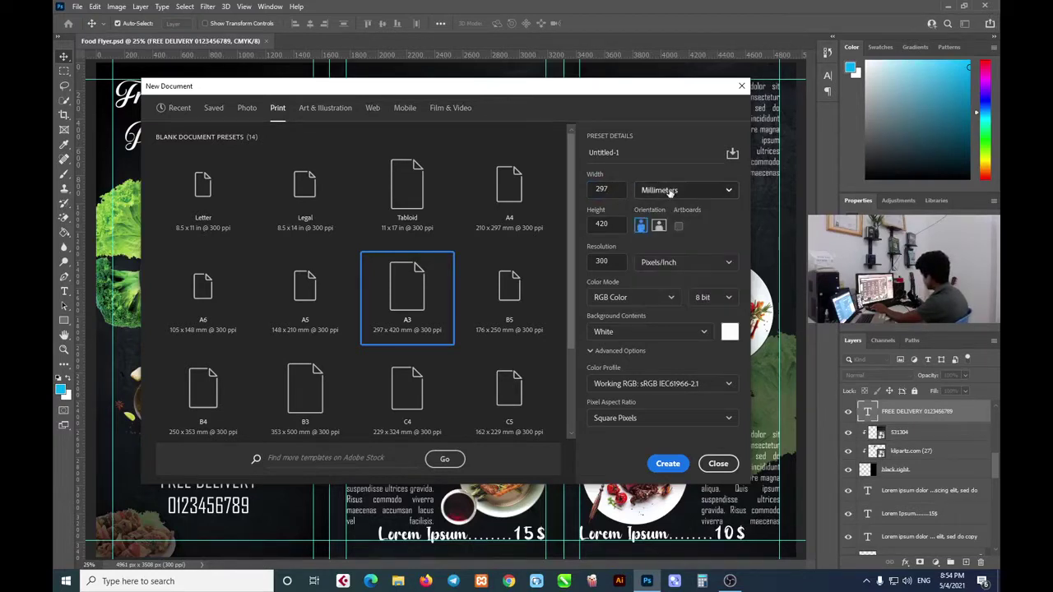
left_click(654, 194)
left_click(667, 245)
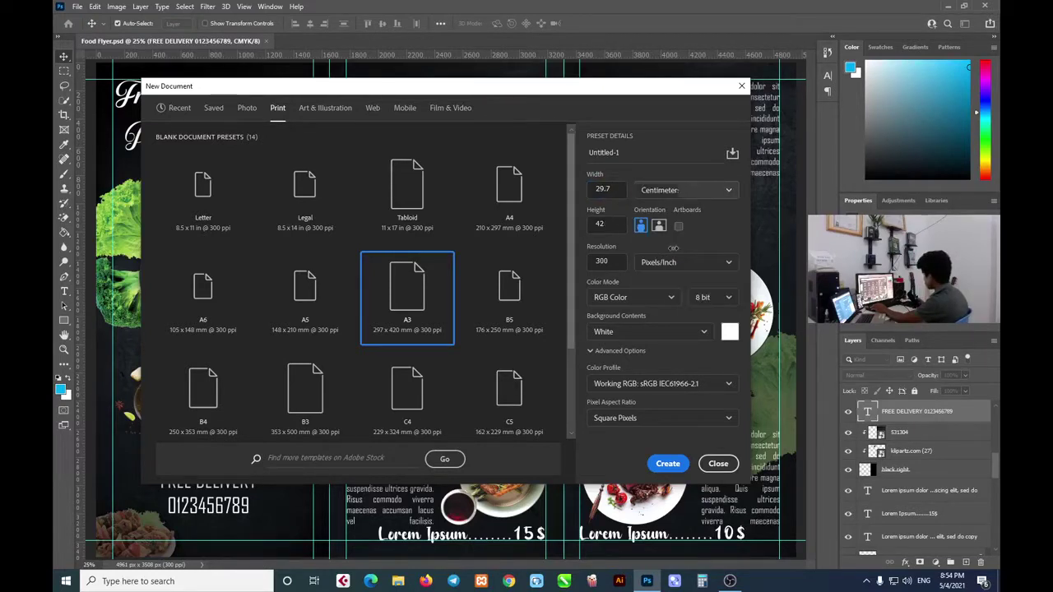
left_click(623, 189)
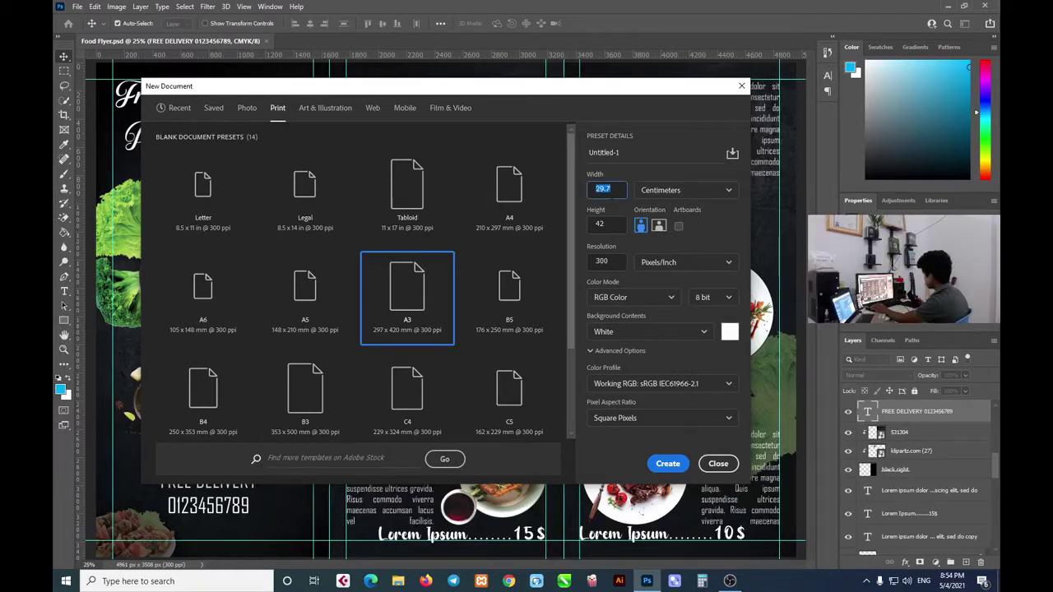
left_click(611, 224)
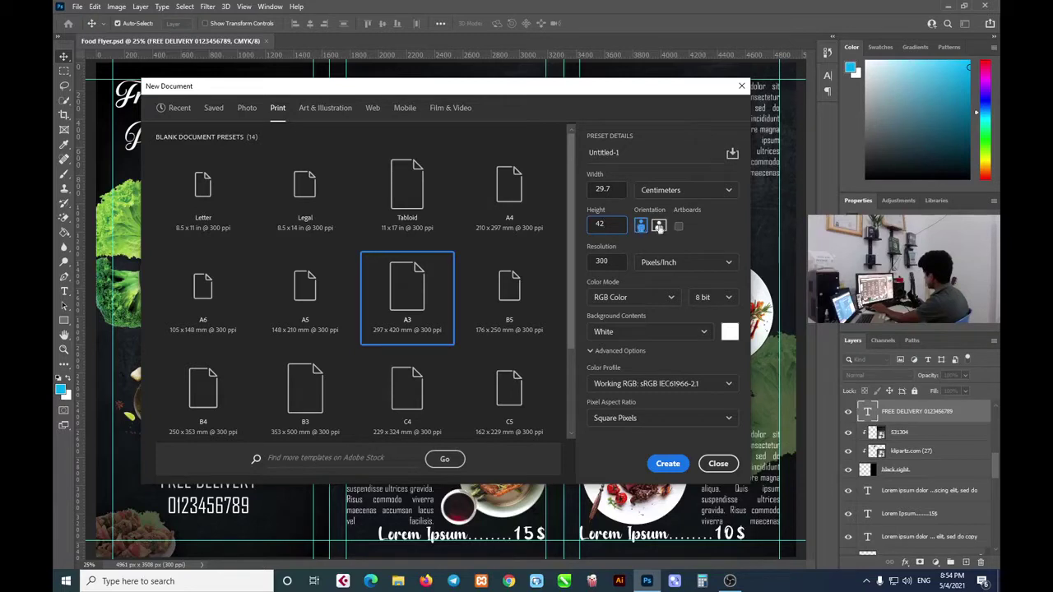
left_click(658, 227)
left_click(641, 227)
left_click(658, 227)
left_click(657, 228)
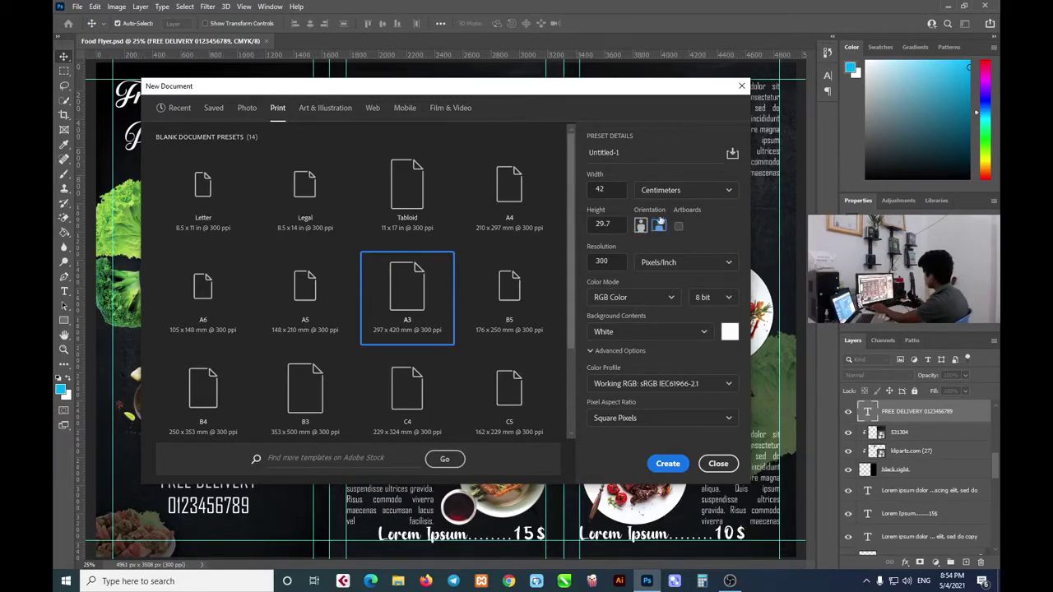
mouse_move(633, 92)
left_mouse_down()
mouse_move(753, 242)
mouse_move(751, 352)
left_mouse_up()
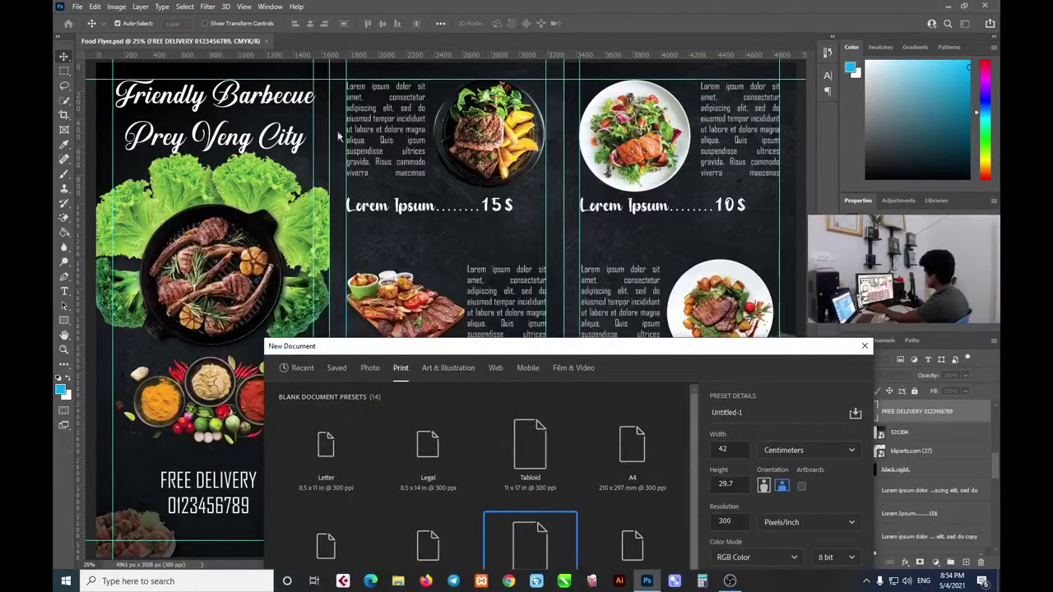
left_click_drag(554, 349, 448, 111)
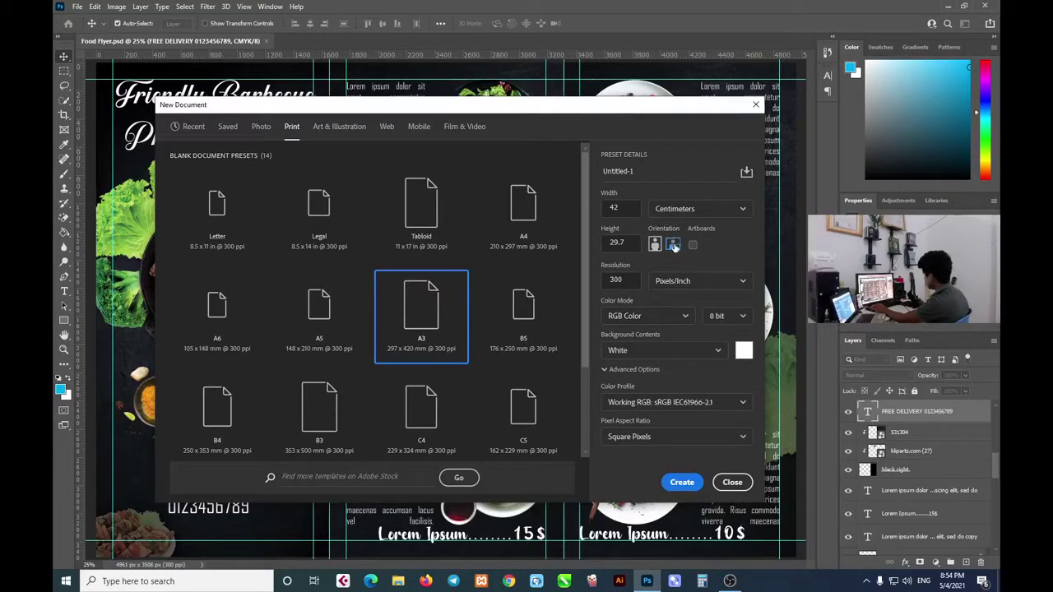
left_click(621, 279)
double_click(621, 280)
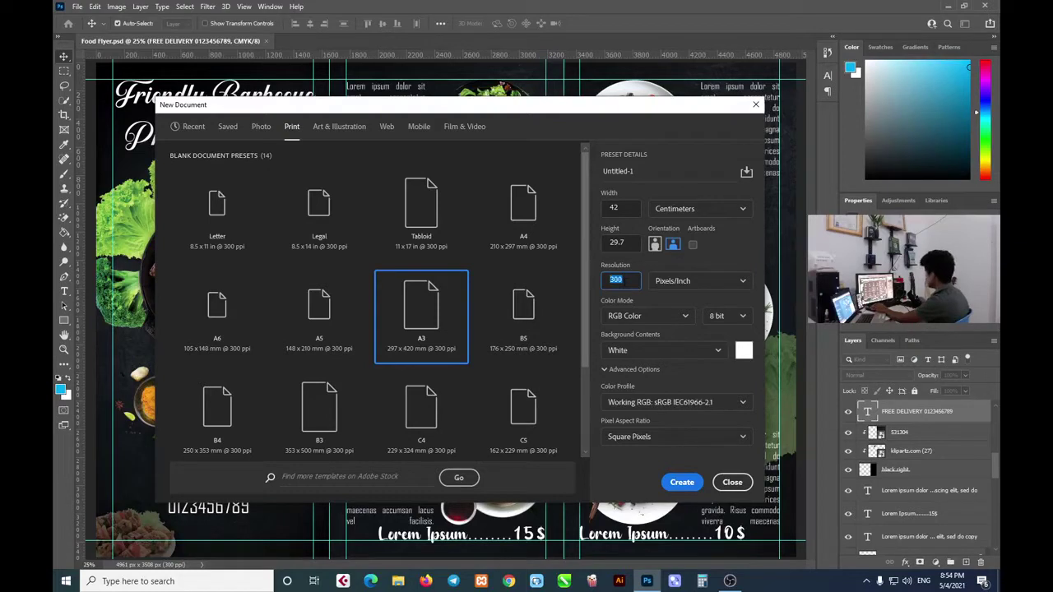
type("300")
double_click(616, 280)
type("300")
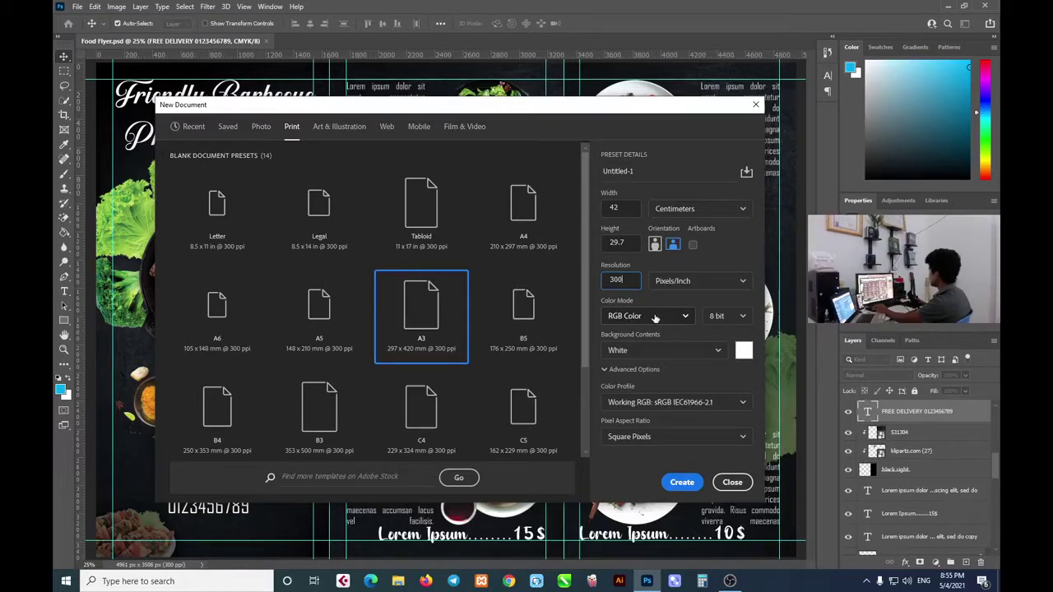
Change the new document's color mode from RGB to CMYK Color
left_click(656, 318)
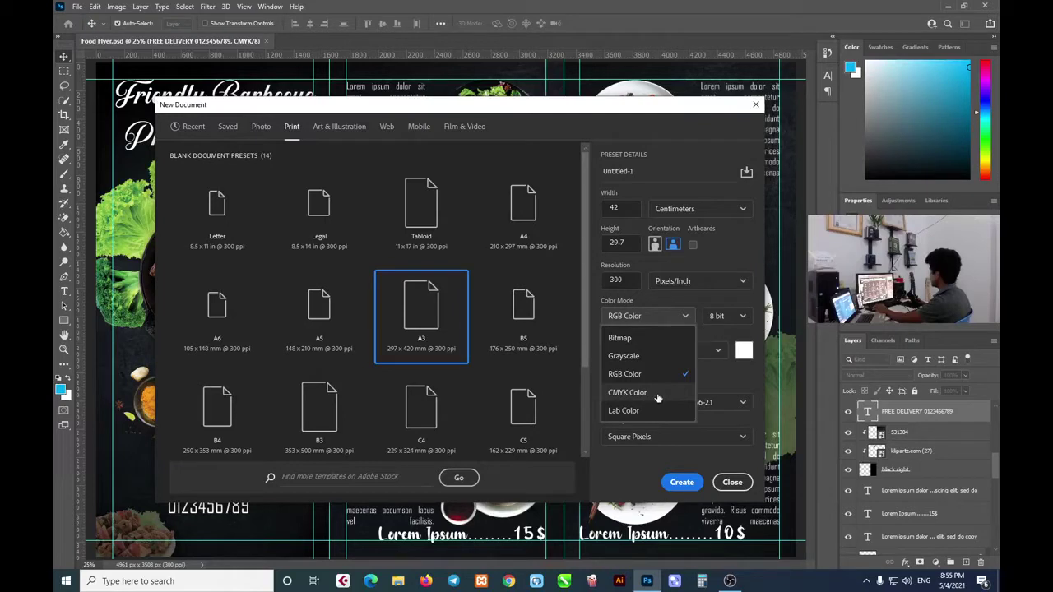
left_click(657, 395)
left_click(639, 316)
left_click(716, 355)
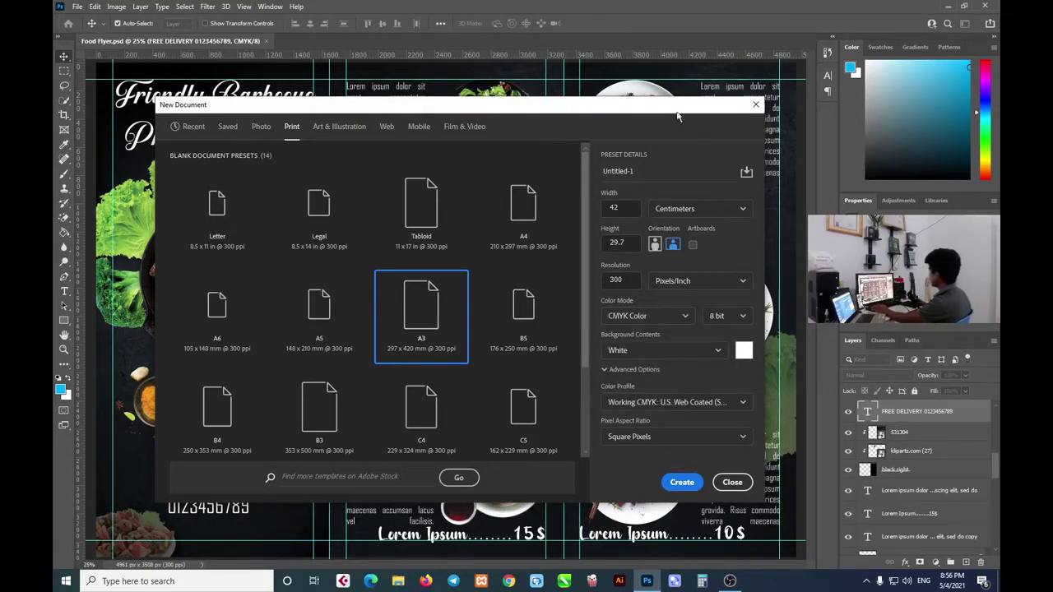
left_click_drag(157, 114, 384, 160)
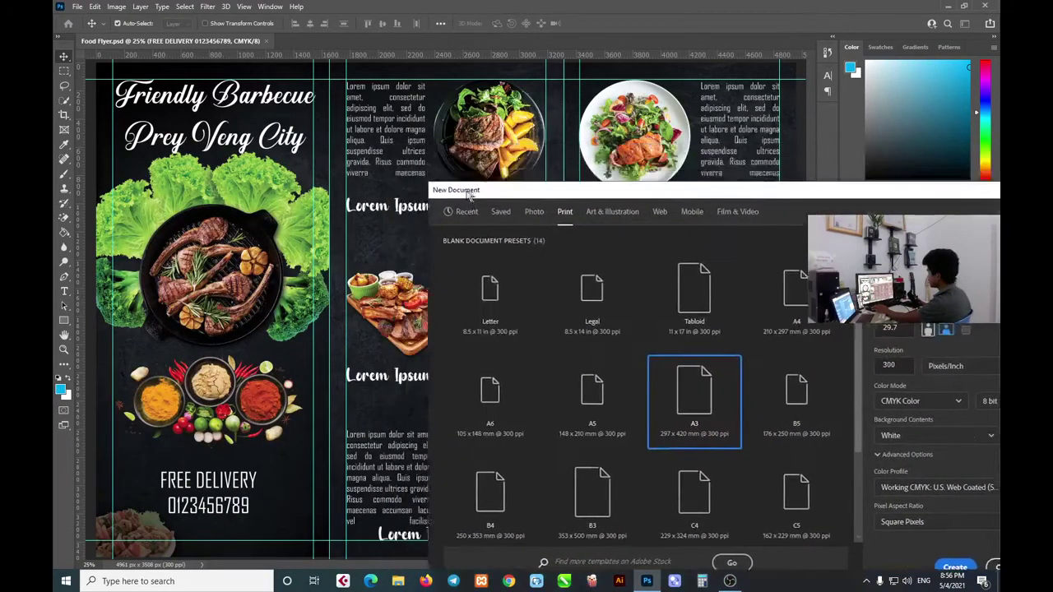
left_click_drag(426, 156, 215, 122)
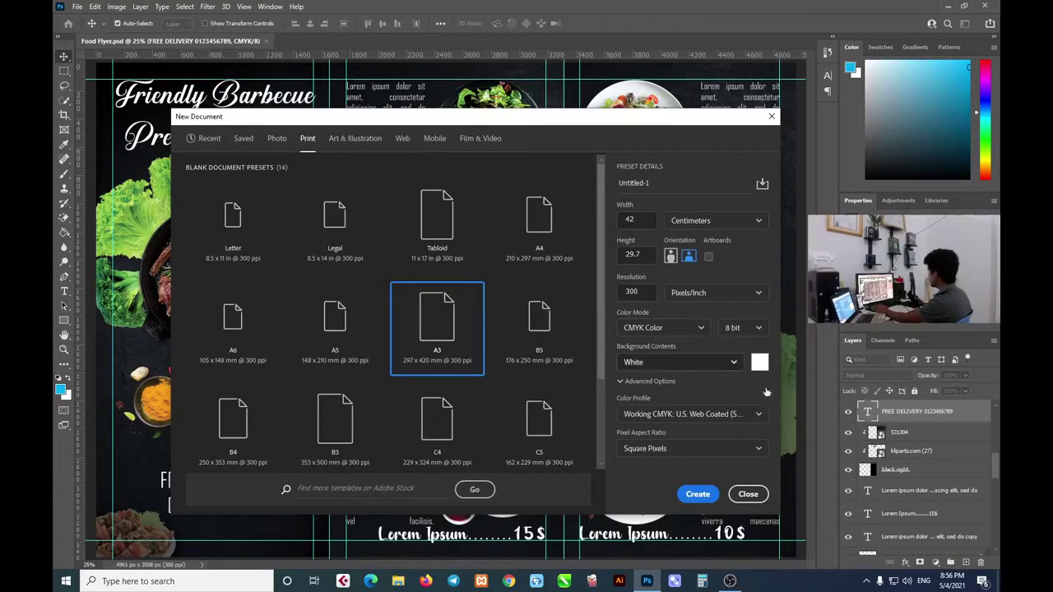
Create the 4961 x 3508 px CMYK document and zoom out on the blank canvas
left_click(698, 494)
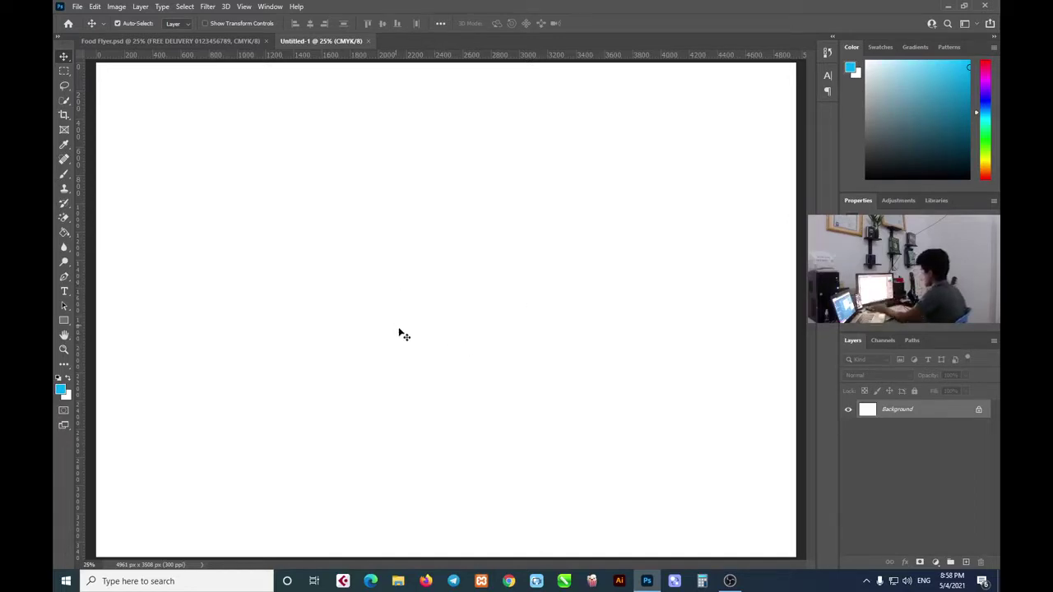
key("z")
mouse_move(480, 360)
left_mouse_down()
mouse_move(457, 393)
mouse_move(457, 373)
left_mouse_up()
key("v")
key("z")
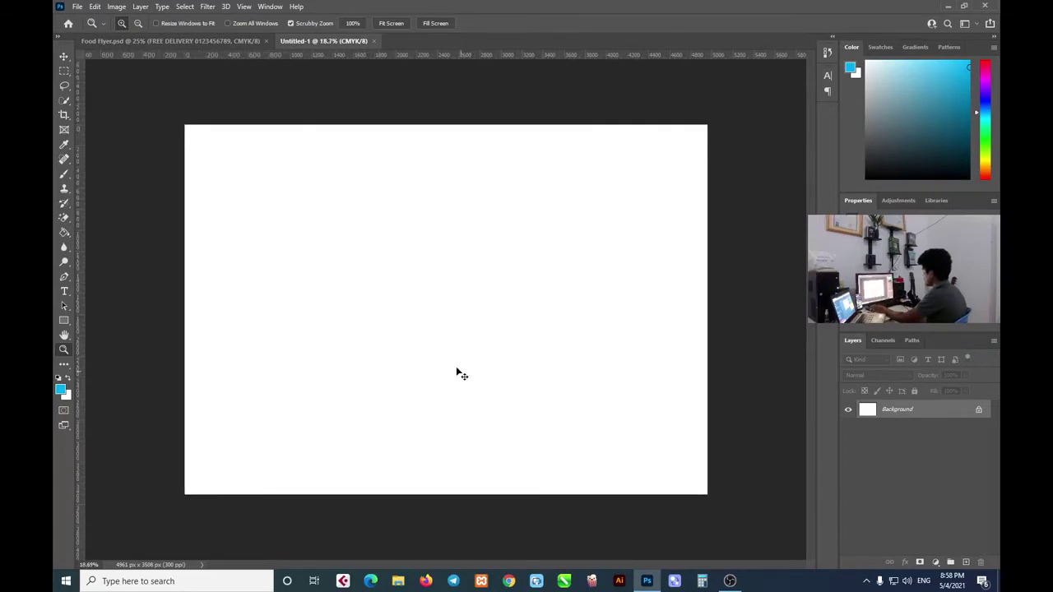
key("v")
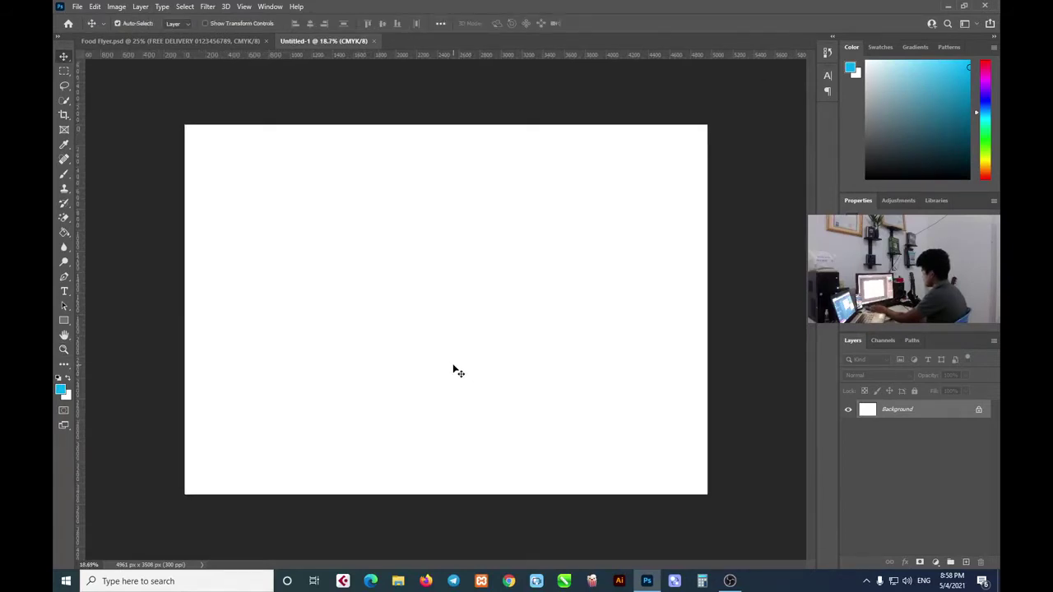
key("z")
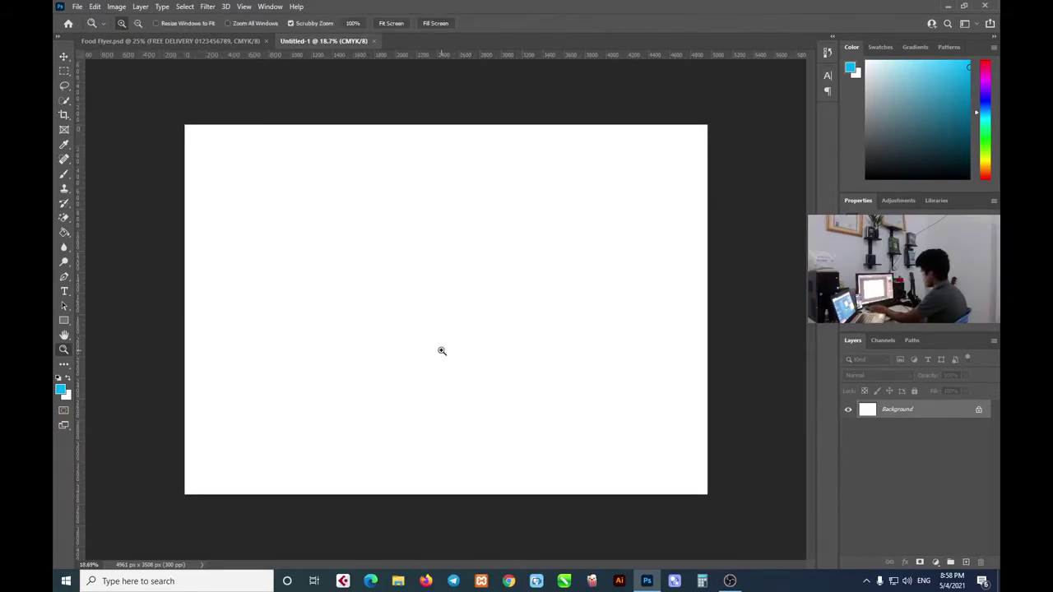
mouse_move(435, 349)
left_mouse_down()
mouse_move(461, 370)
mouse_move(482, 435)
mouse_move(424, 387)
mouse_move(411, 356)
left_mouse_up()
key("v")
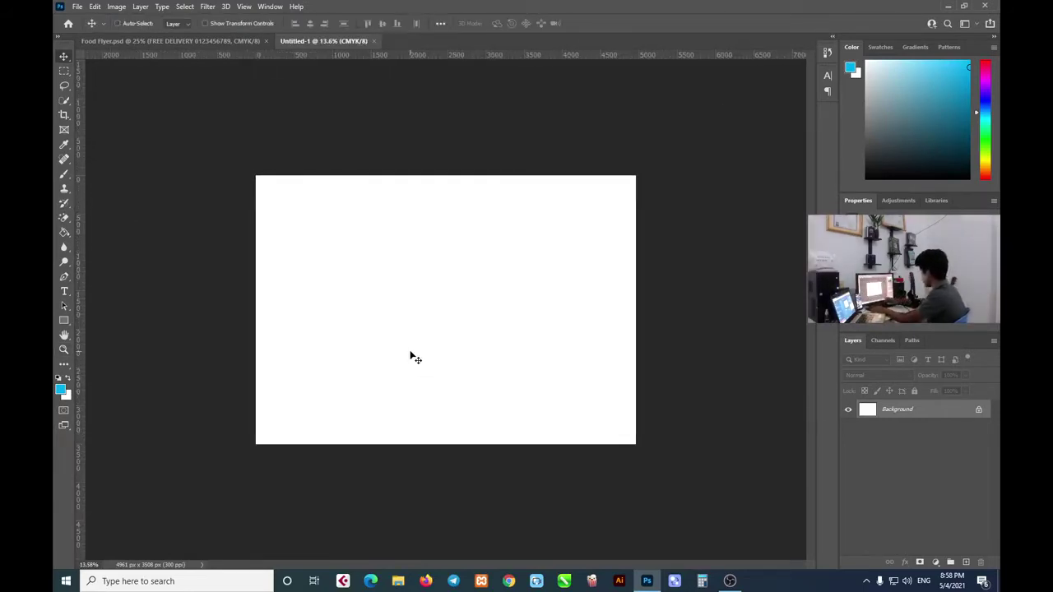
key("ctrl+0")
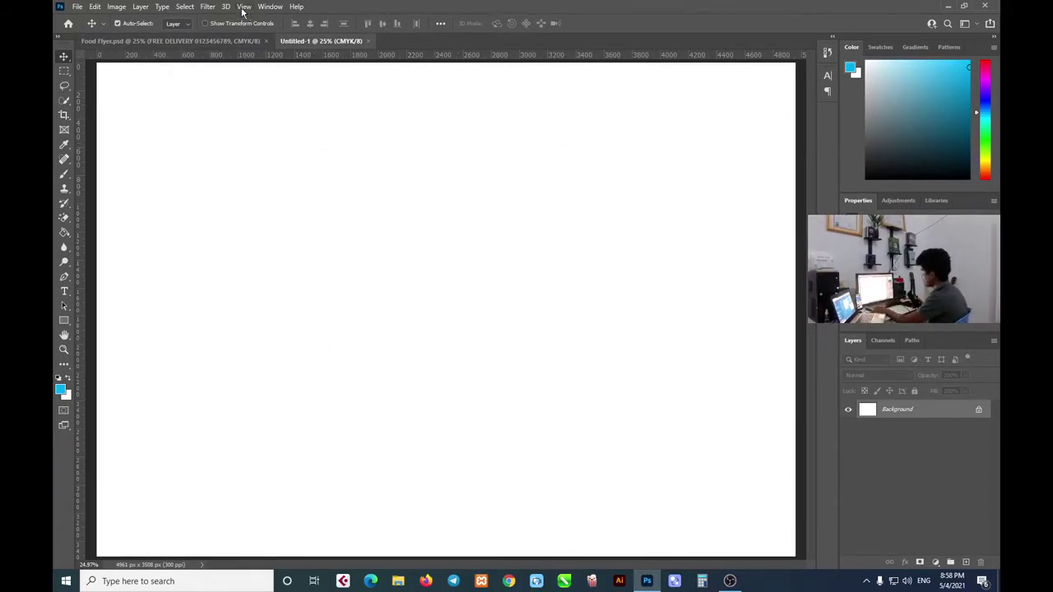
key("z")
left_click_drag(411, 344, 371, 285)
key("v")
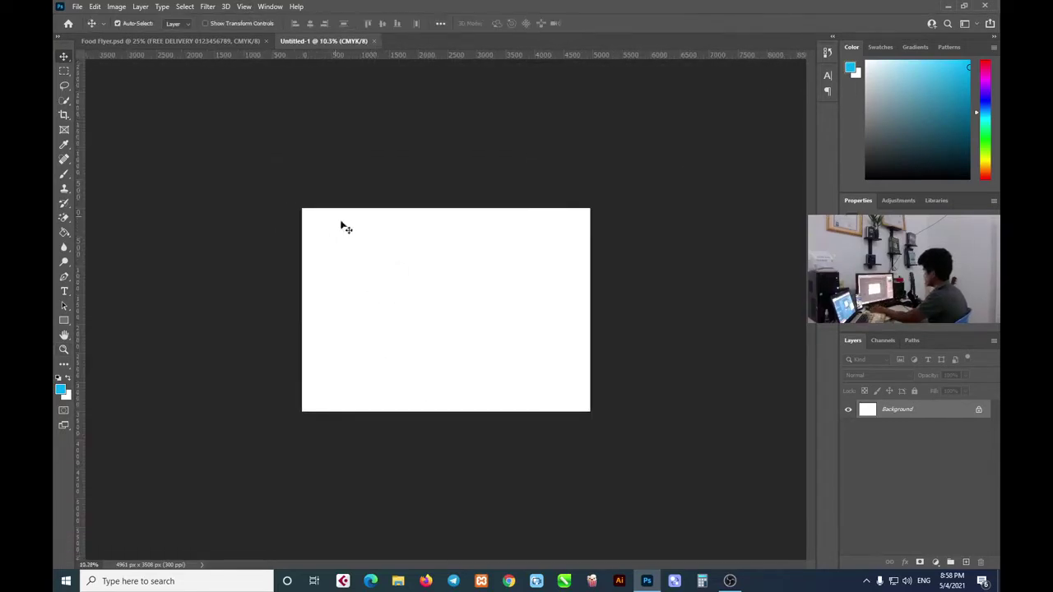
left_click(245, 8)
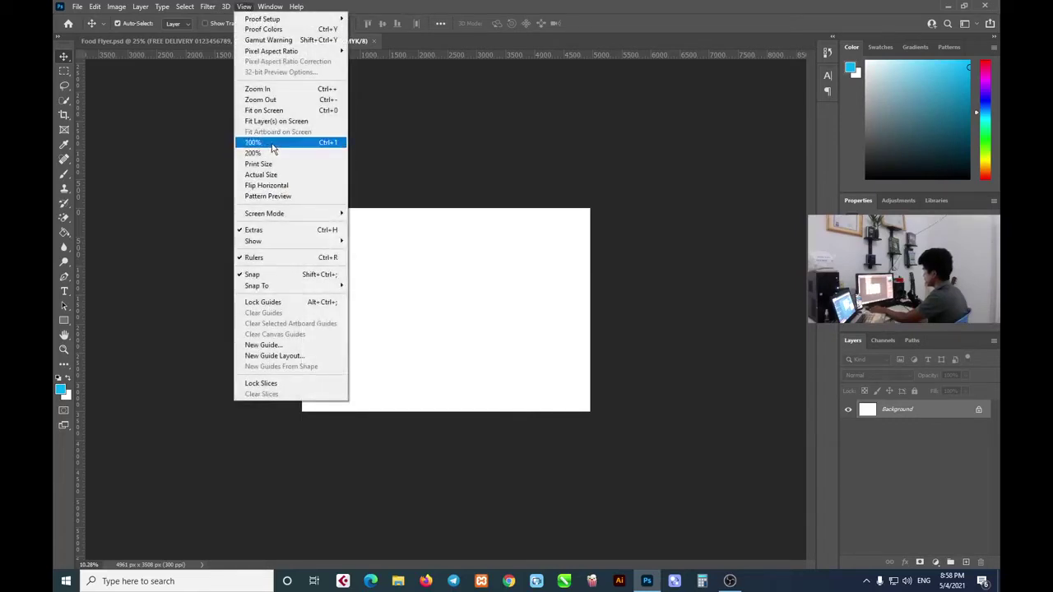
left_click(296, 145)
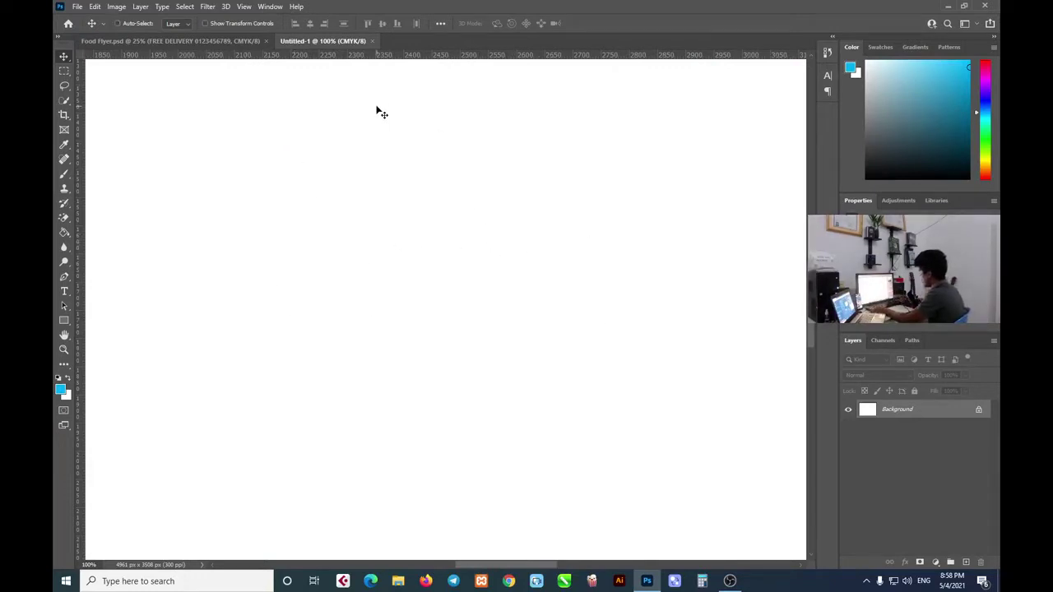
key("ctrl+0")
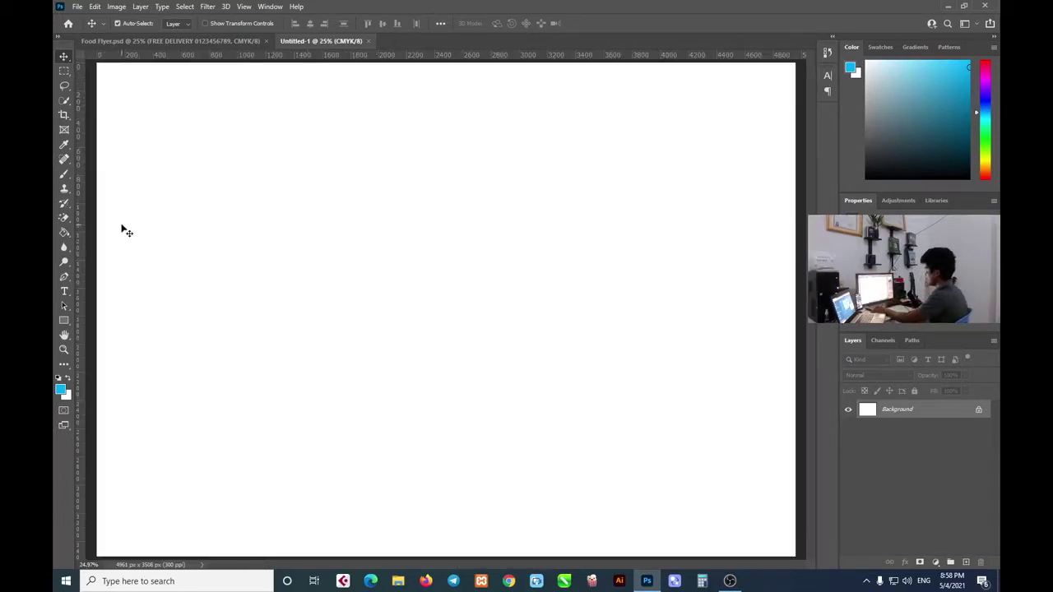
left_click(194, 38)
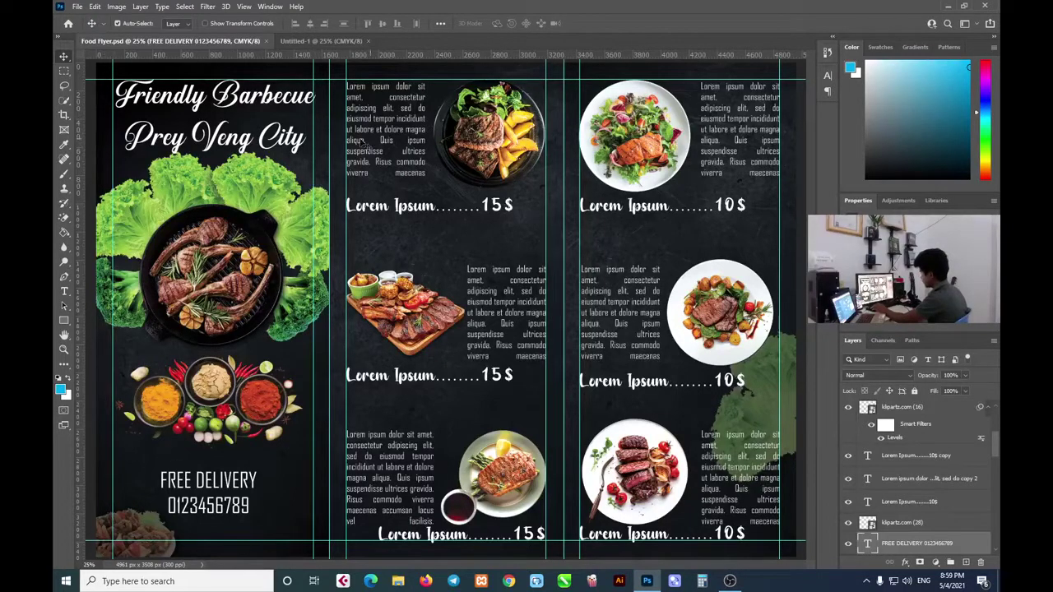
left_click(316, 43)
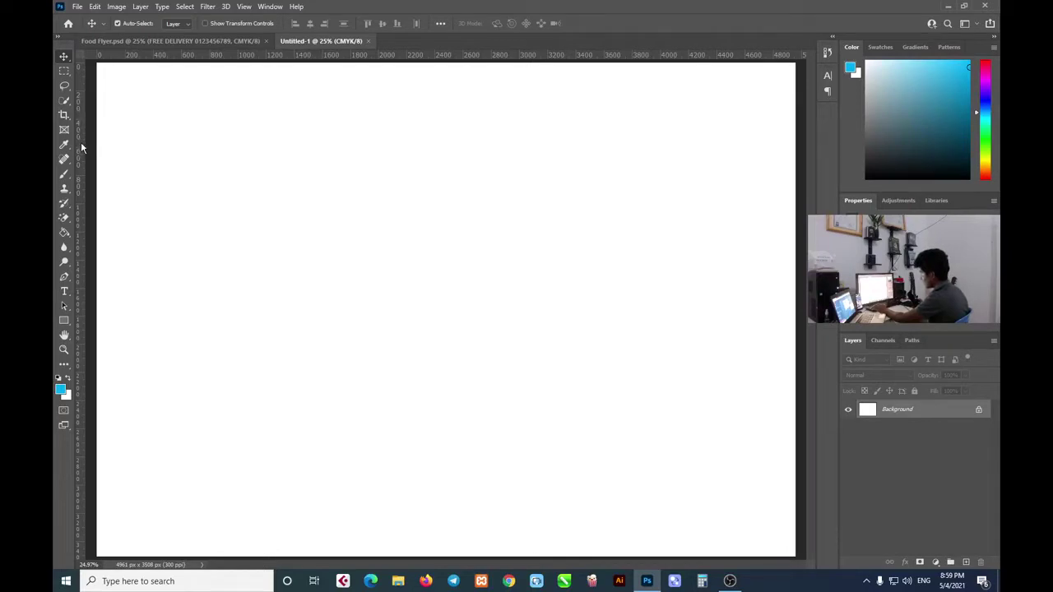
mouse_move(81, 143)
left_mouse_down()
mouse_move(295, 143)
mouse_move(278, 148)
left_mouse_up()
left_click_drag(82, 156, 518, 156)
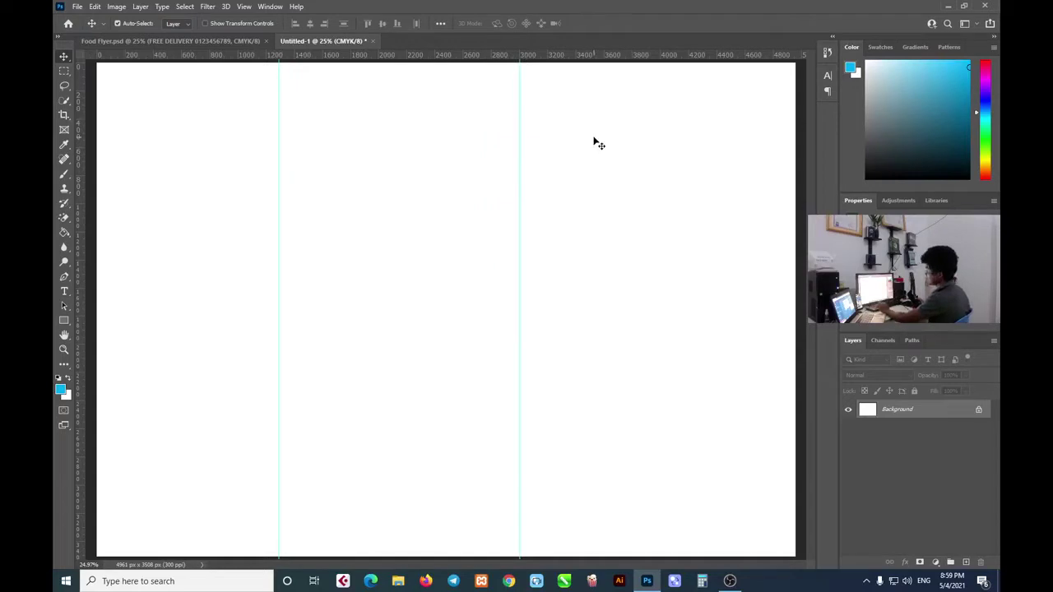
mouse_move(278, 165)
left_mouse_down()
mouse_move(296, 165)
mouse_move(73, 189)
left_mouse_up()
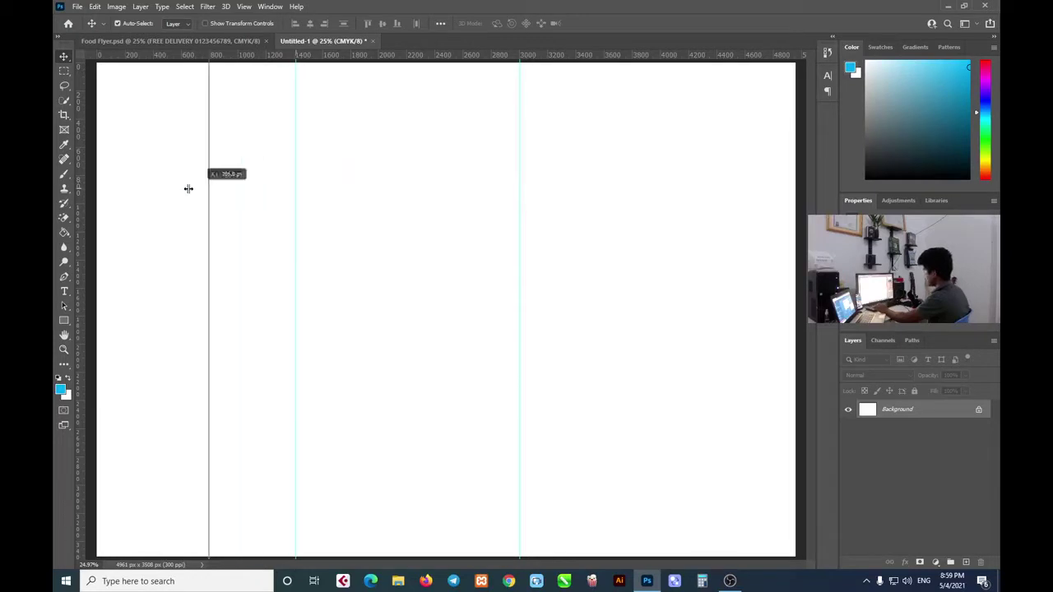
left_click_drag(520, 188, 74, 173)
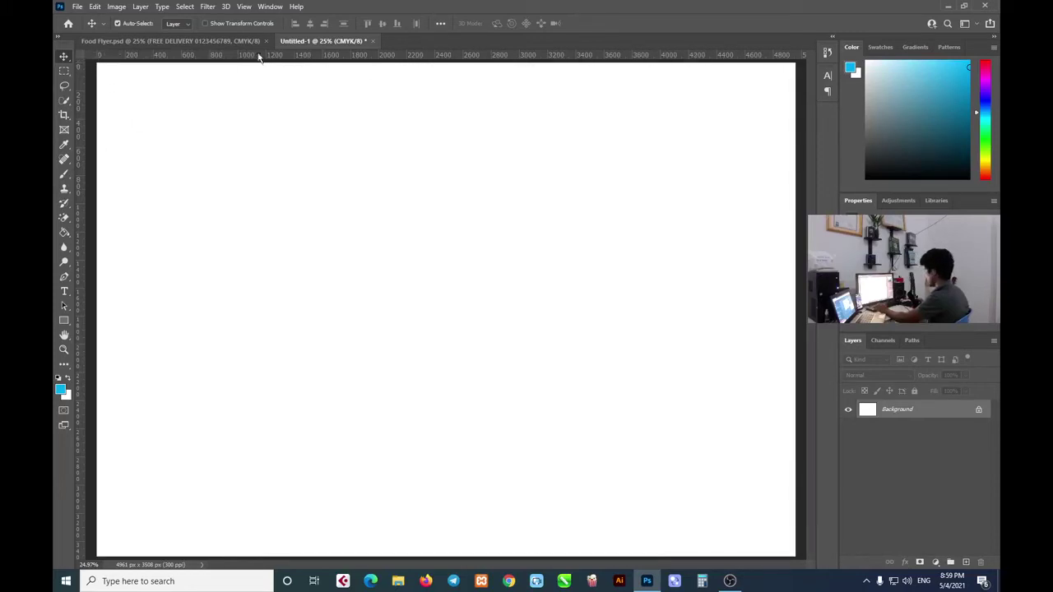
left_click(243, 7)
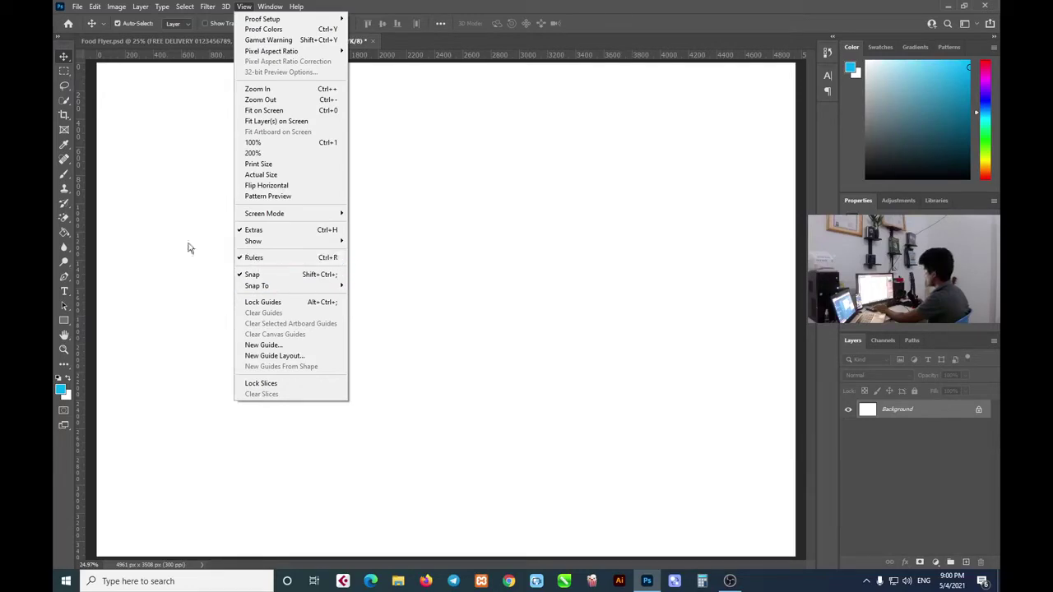
left_click(254, 258)
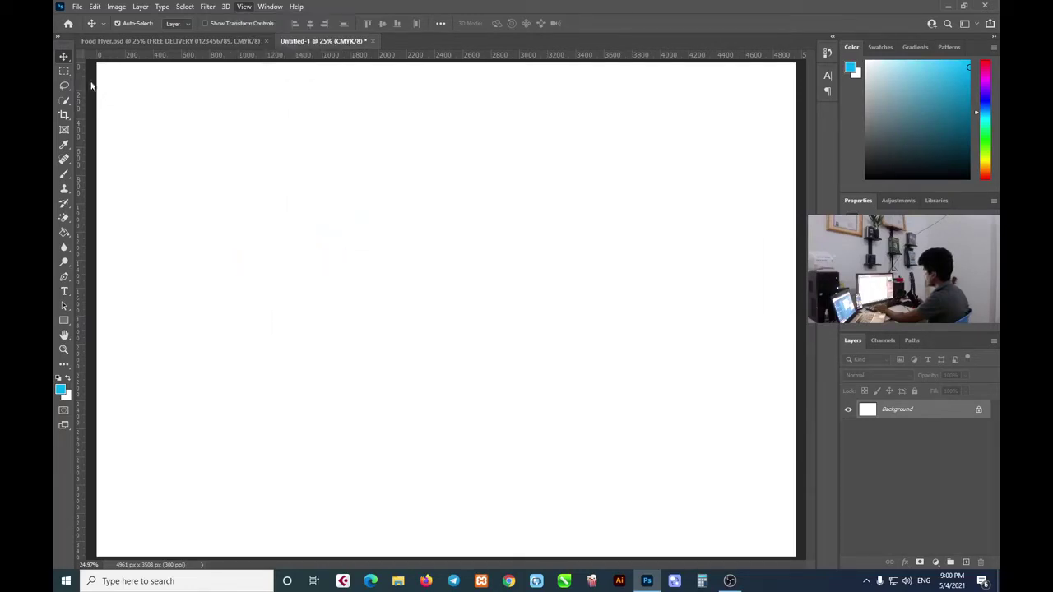
left_click(245, 7)
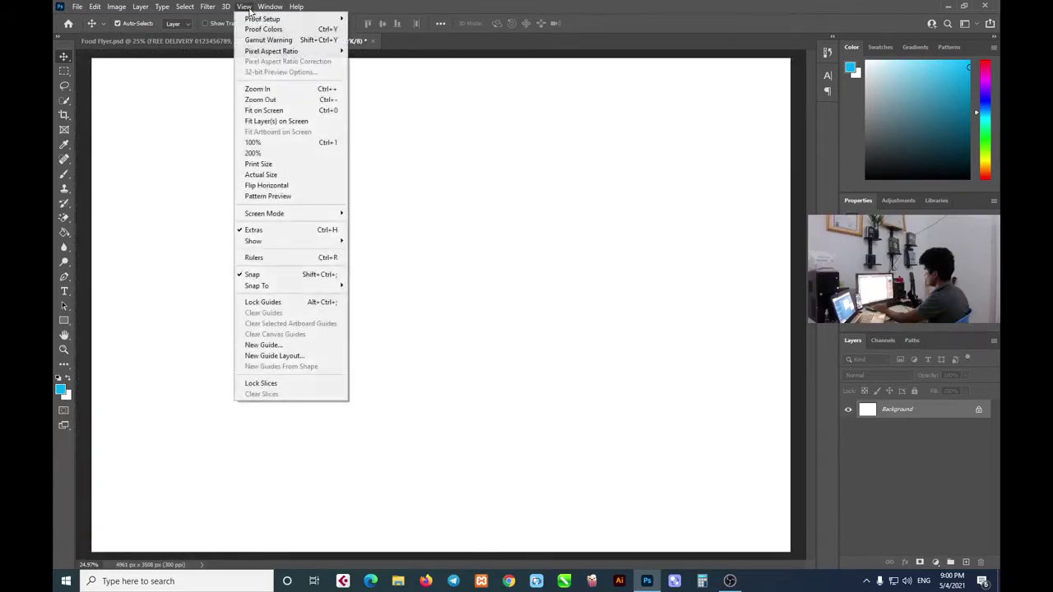
left_click(265, 259)
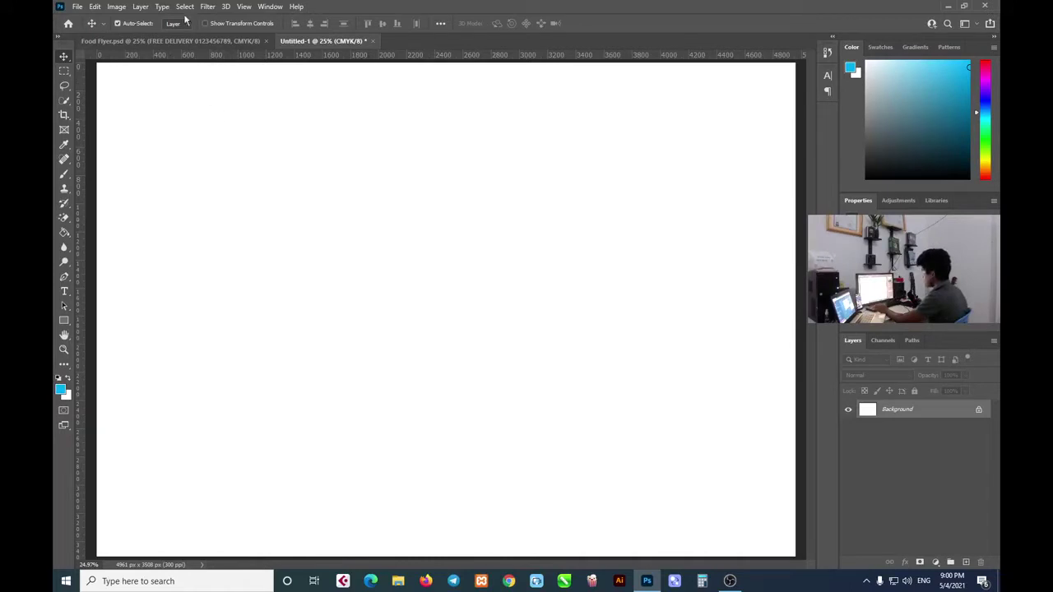
left_click(119, 6)
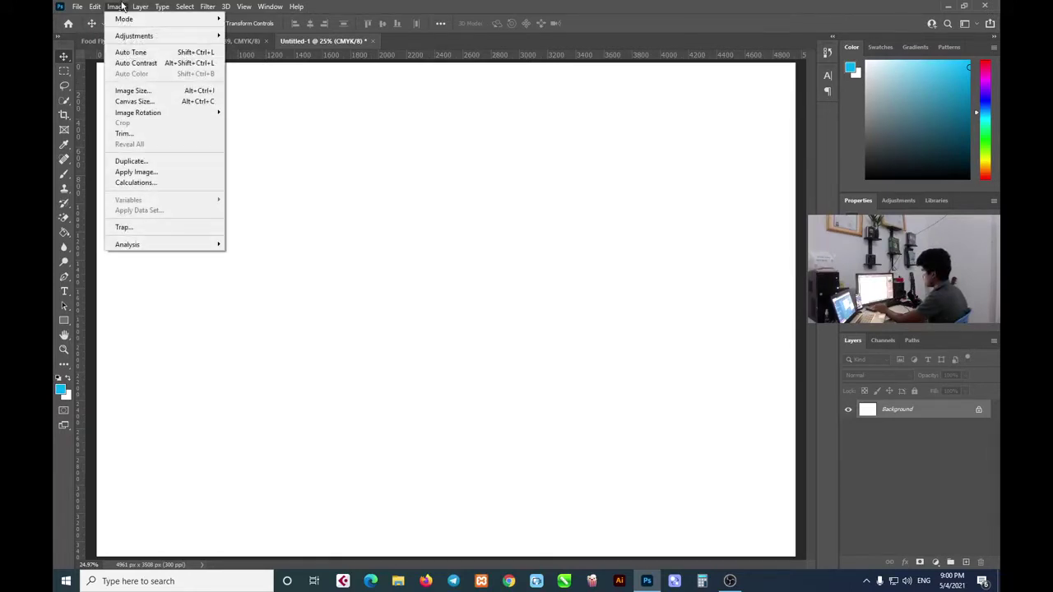
left_click(148, 96)
left_click_drag(470, 115, 310, 117)
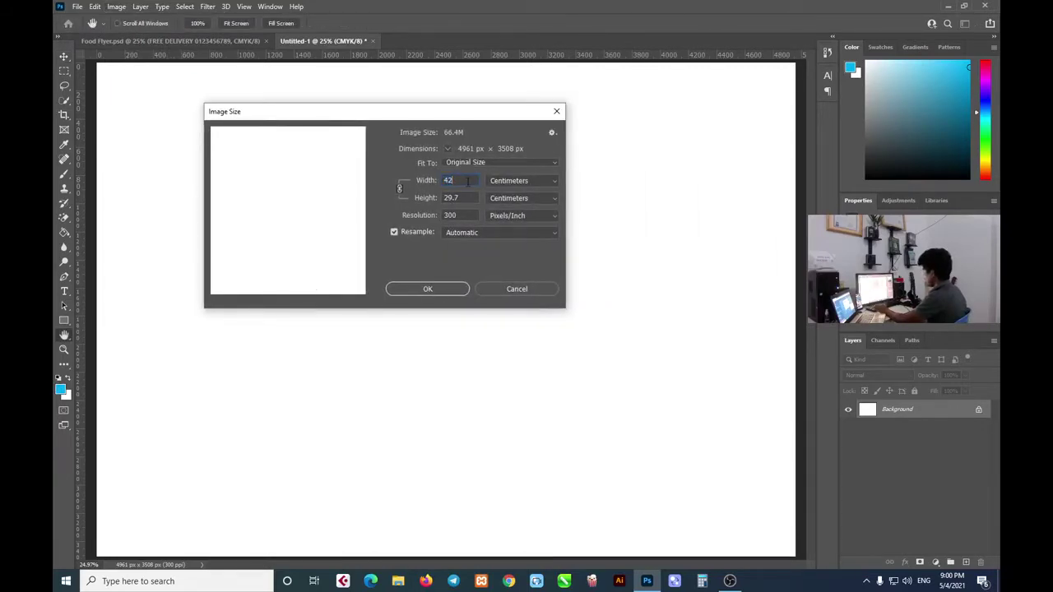
double_click(466, 180)
left_click(505, 289)
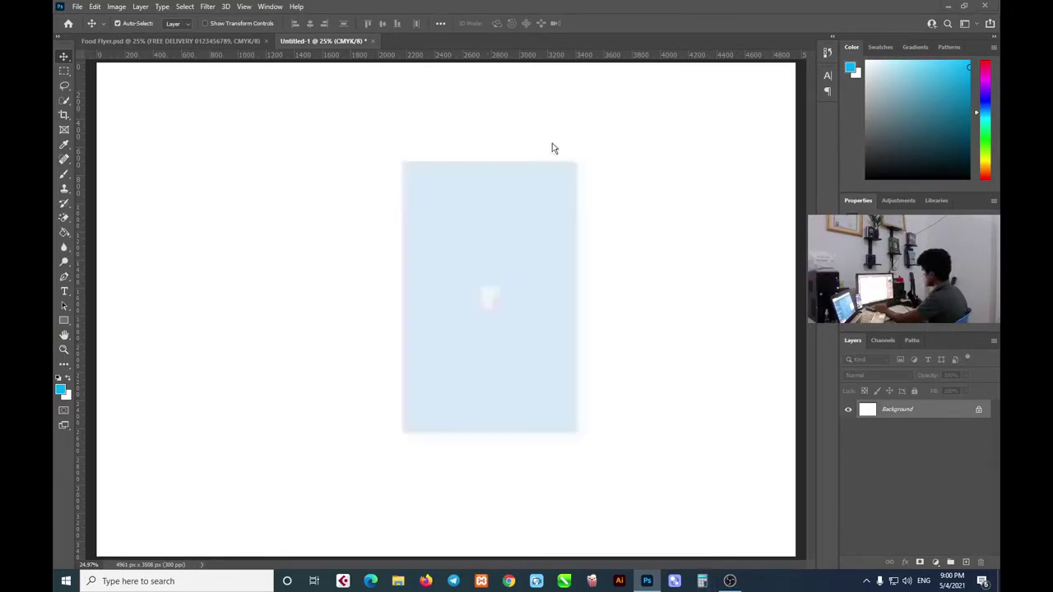
Move the Calculator beside the canvas and compute 42 ÷ 3 = 14
left_click_drag(459, 164, 505, 149)
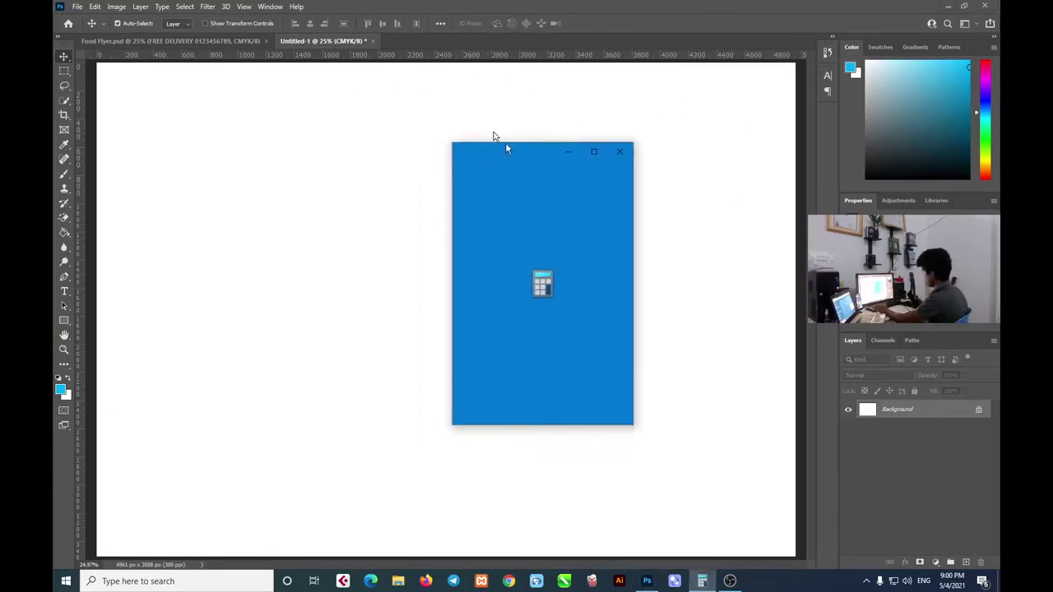
left_click_drag(504, 119, 413, 116)
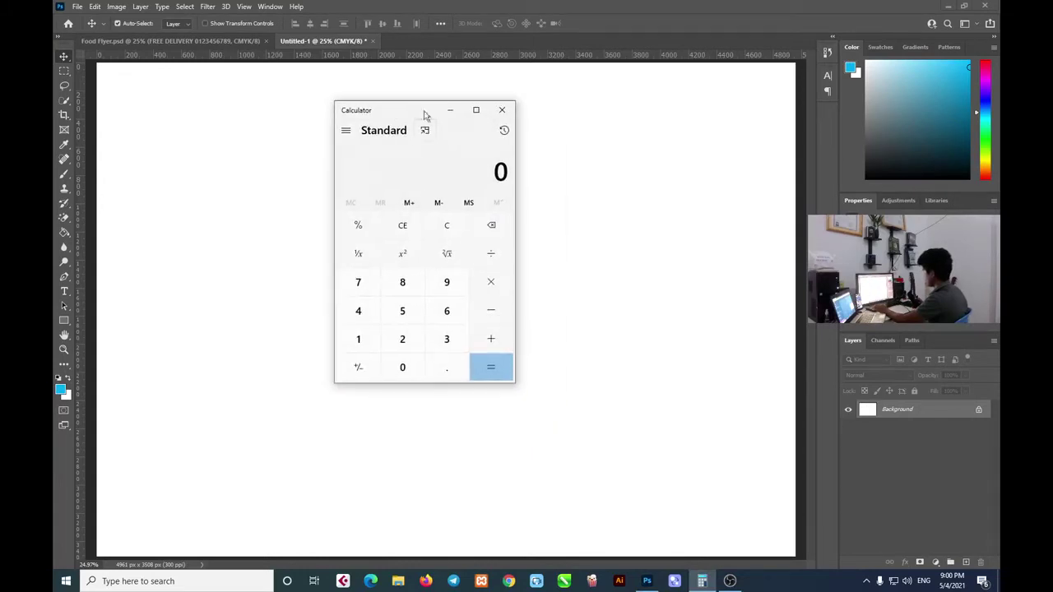
left_click(357, 309)
left_click(407, 341)
left_click(490, 255)
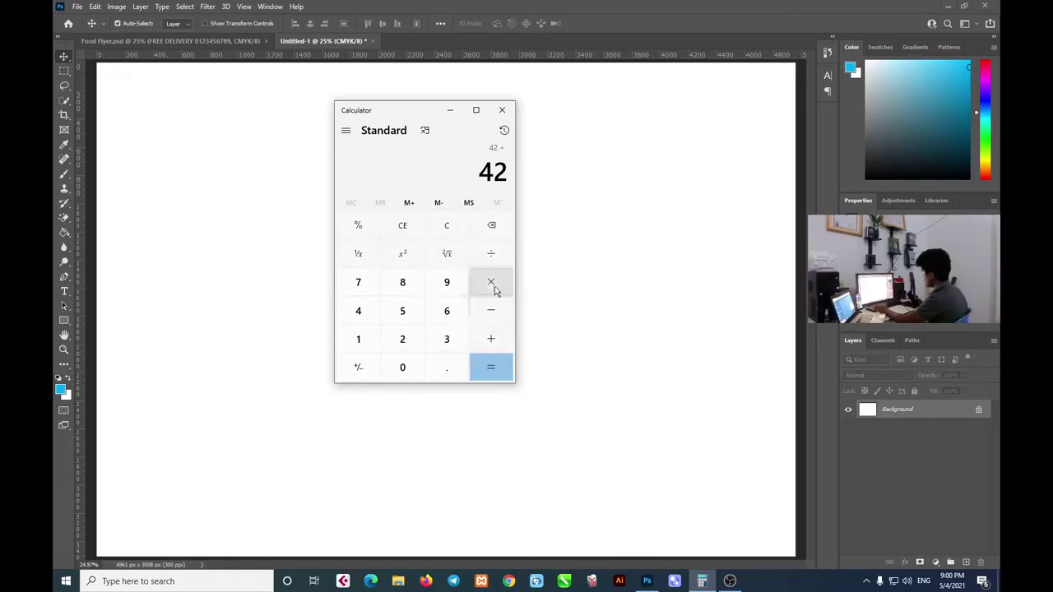
left_click(446, 339)
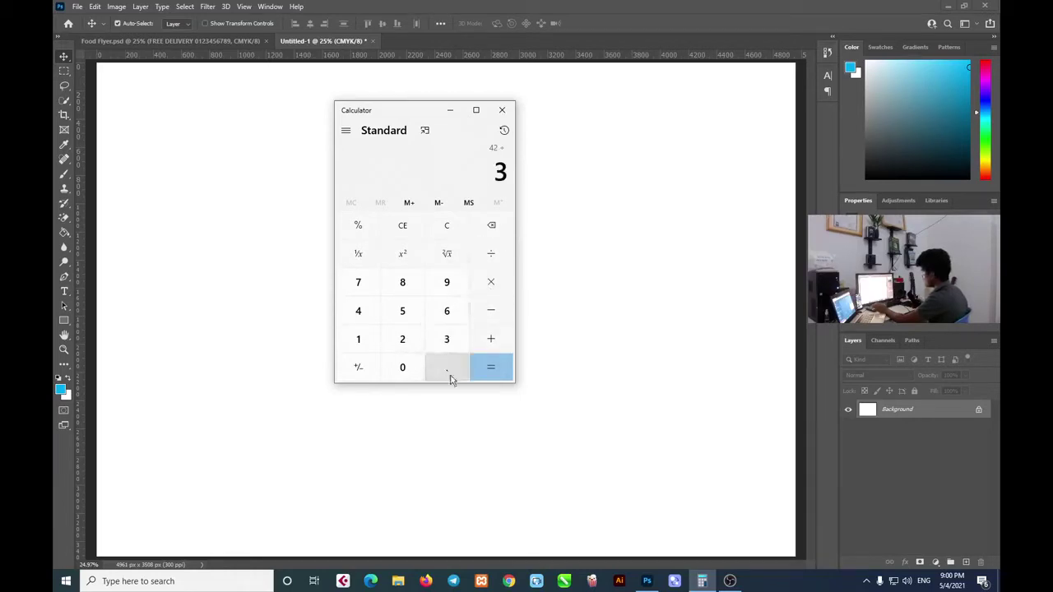
left_click(491, 366)
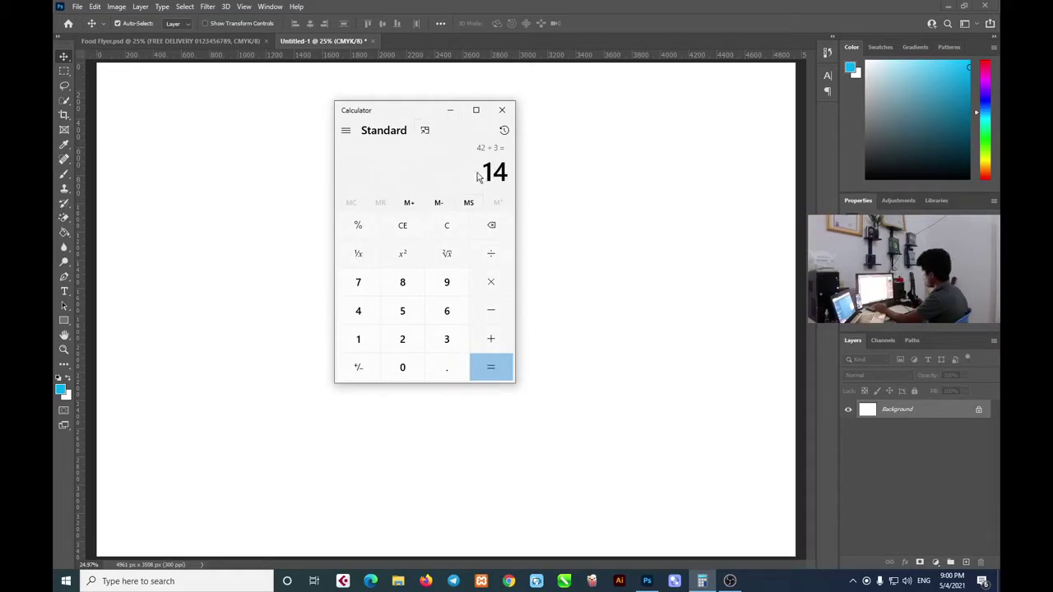
Select the 14 result and minimize the Calculator
double_click(513, 171)
left_click(483, 180)
left_click_drag(484, 171, 526, 172)
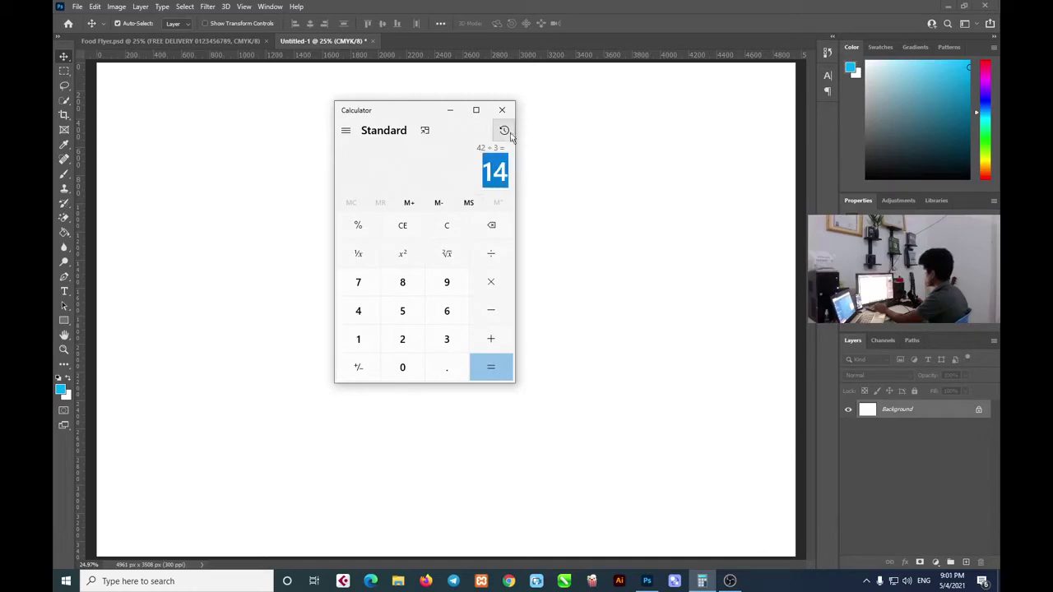
left_click(450, 111)
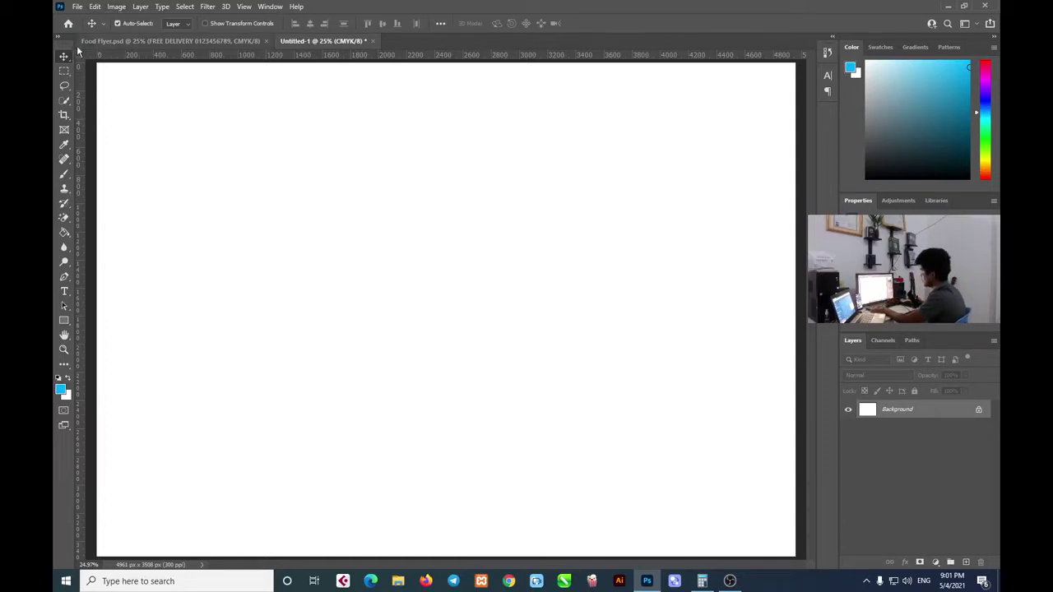
Activate the Rectangular Marquee tool, set to Fixed Size 1 cm x 1 cm
key("super+plus")
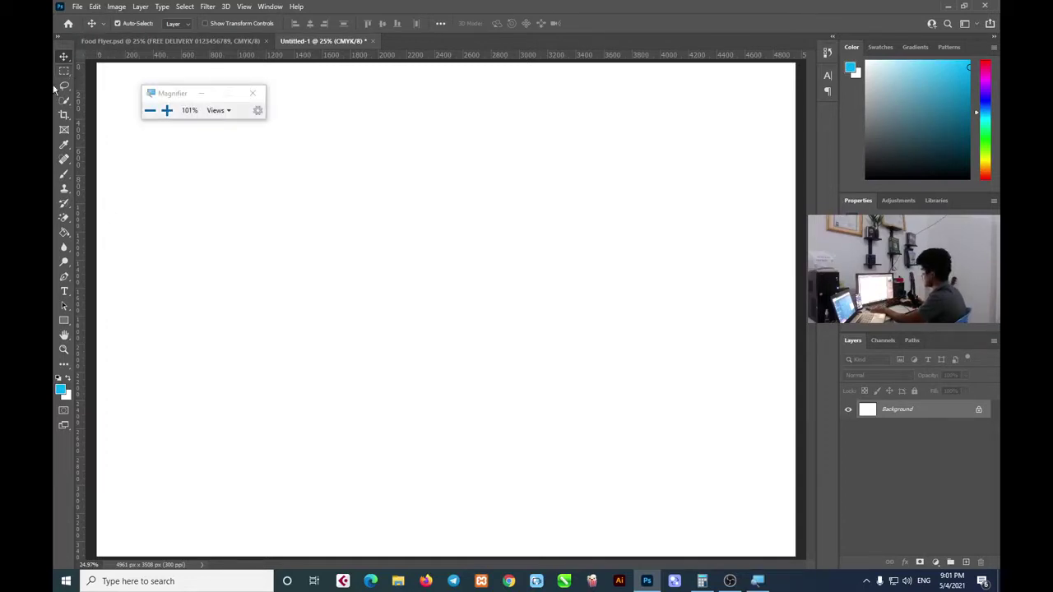
key("super+plus")
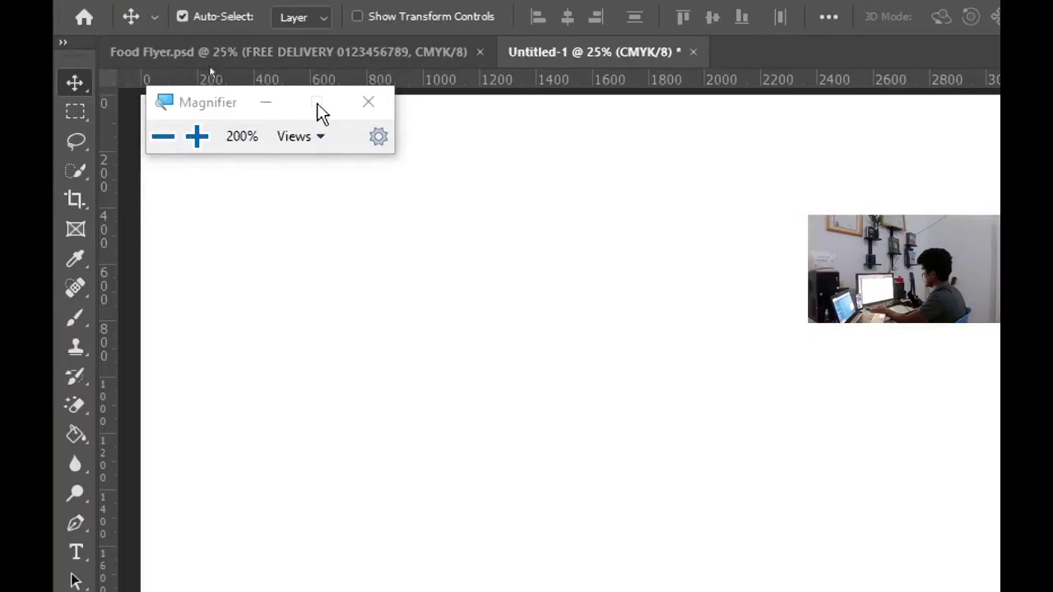
left_click(266, 102)
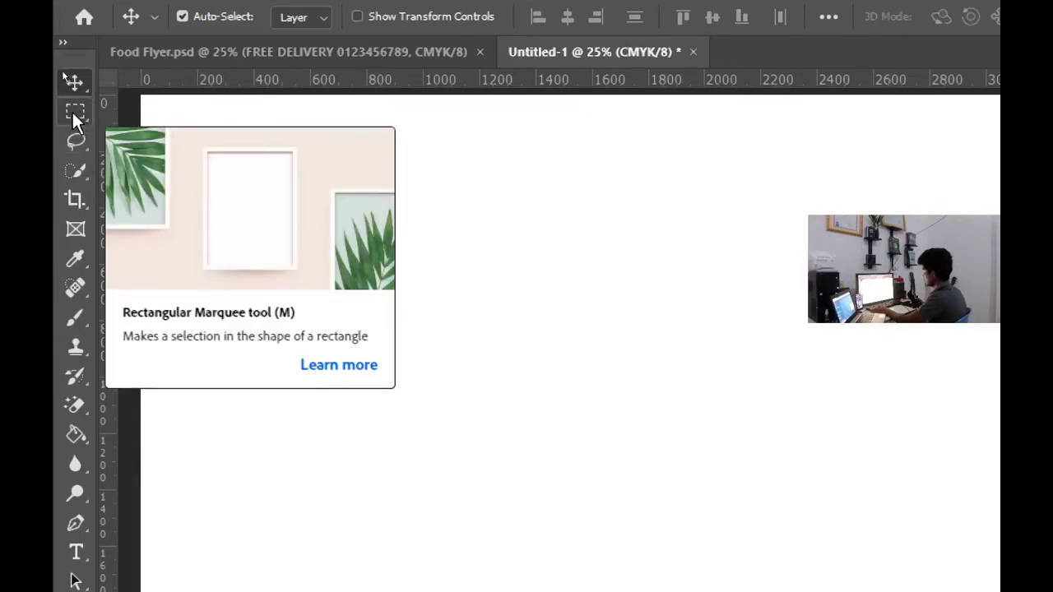
left_click(76, 114)
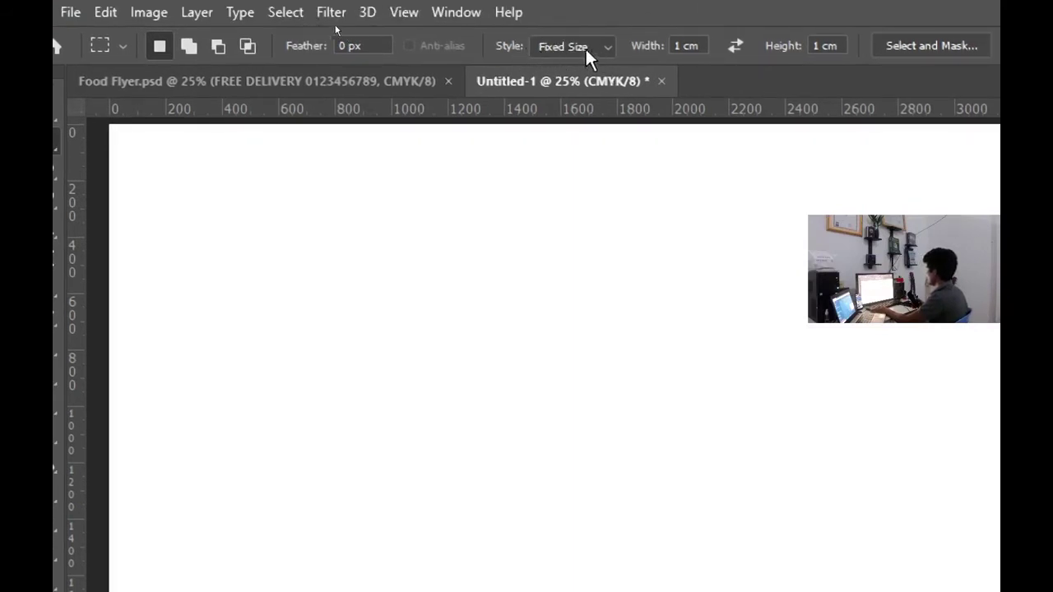
Set the marquee style to Fixed Size with a 14 cm width
left_click(563, 48)
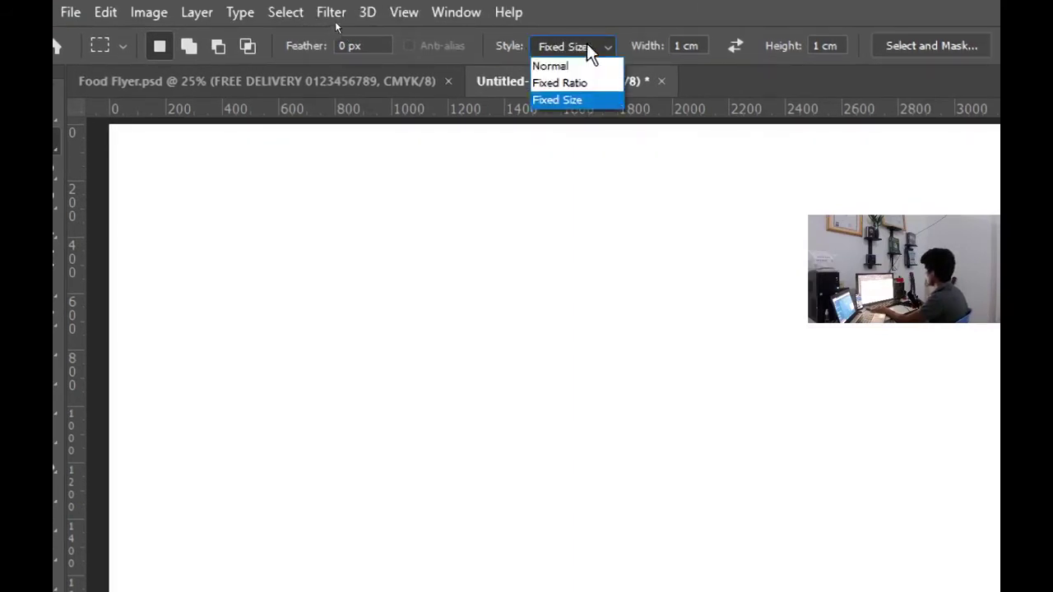
left_click(559, 66)
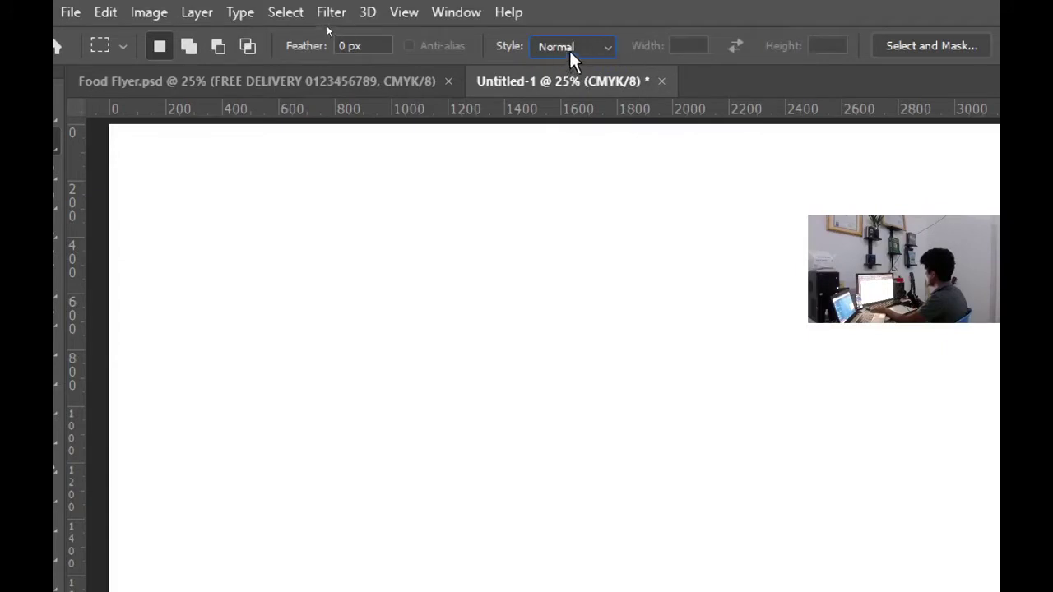
left_click(581, 49)
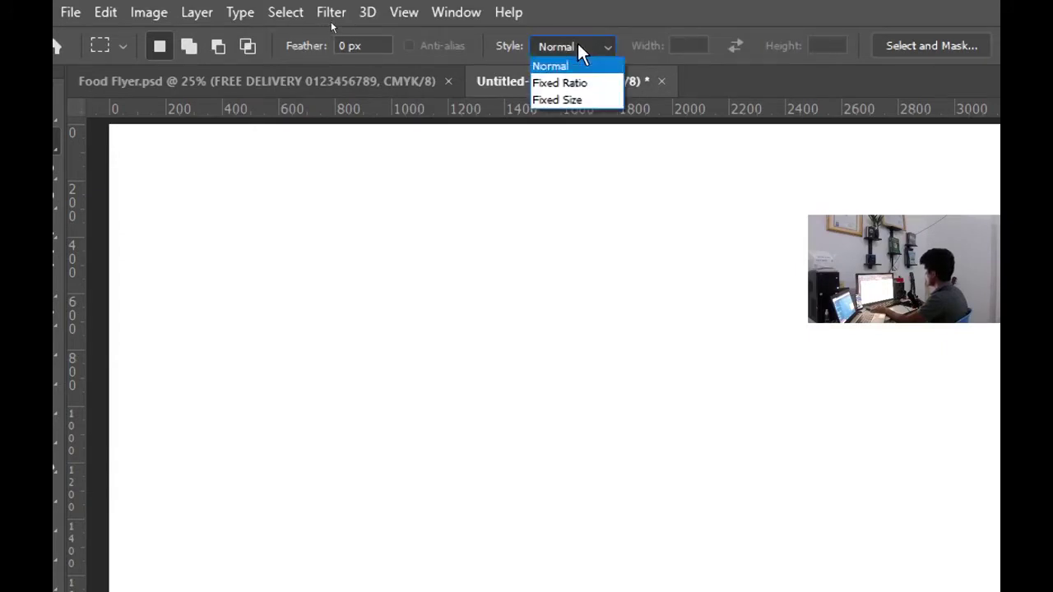
left_click(564, 77)
left_click(566, 49)
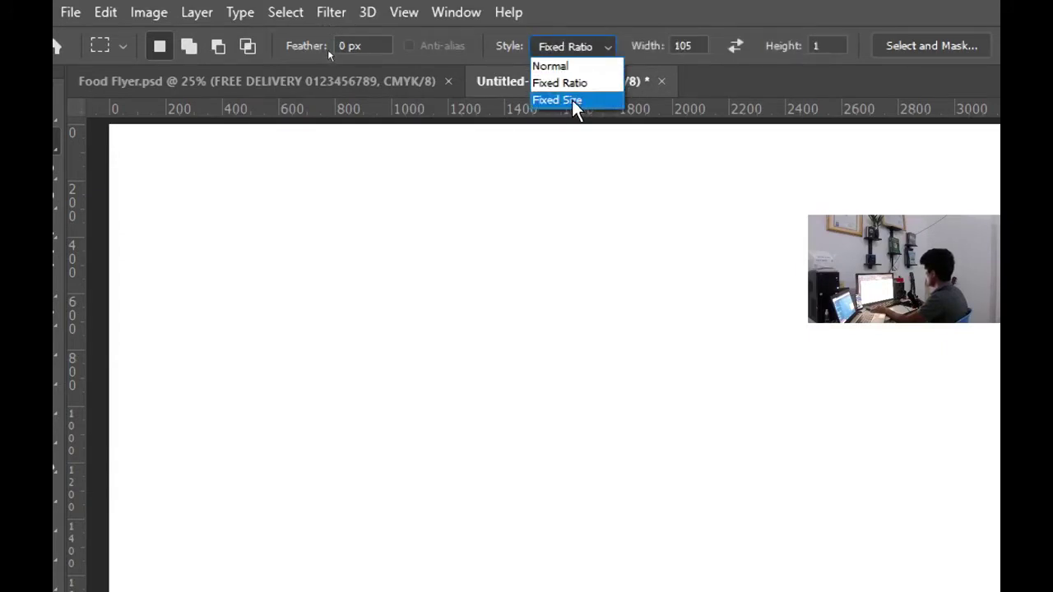
left_click(582, 102)
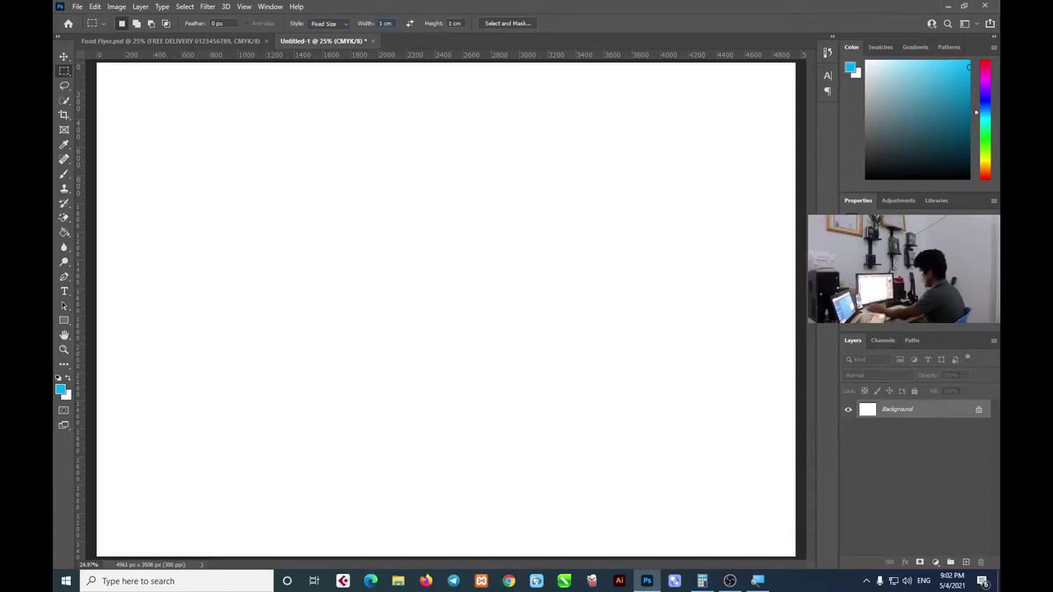
type("4")
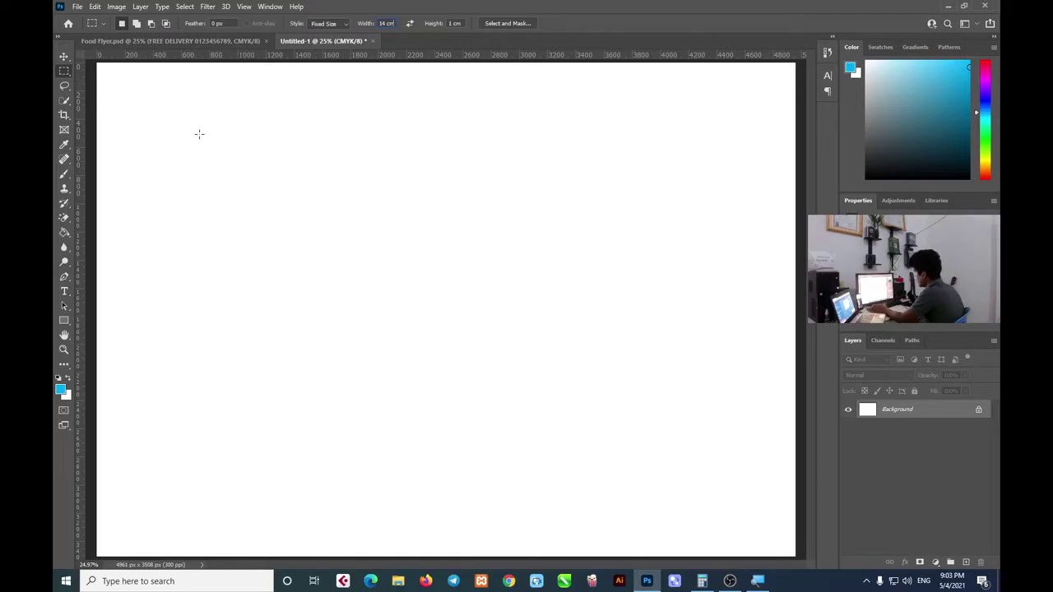
Place the 14 x 1 cm selection and slide it flush to the page's left edge
left_click(200, 134)
left_click_drag(505, 149, 255, 145)
key("ctrl+d")
left_click_drag(194, 179, 326, 204)
left_click(256, 188)
mouse_move(352, 200)
left_mouse_down()
mouse_move(195, 199)
mouse_move(190, 172)
mouse_move(190, 190)
mouse_move(213, 188)
mouse_move(195, 209)
mouse_move(228, 209)
mouse_move(194, 211)
left_mouse_up()
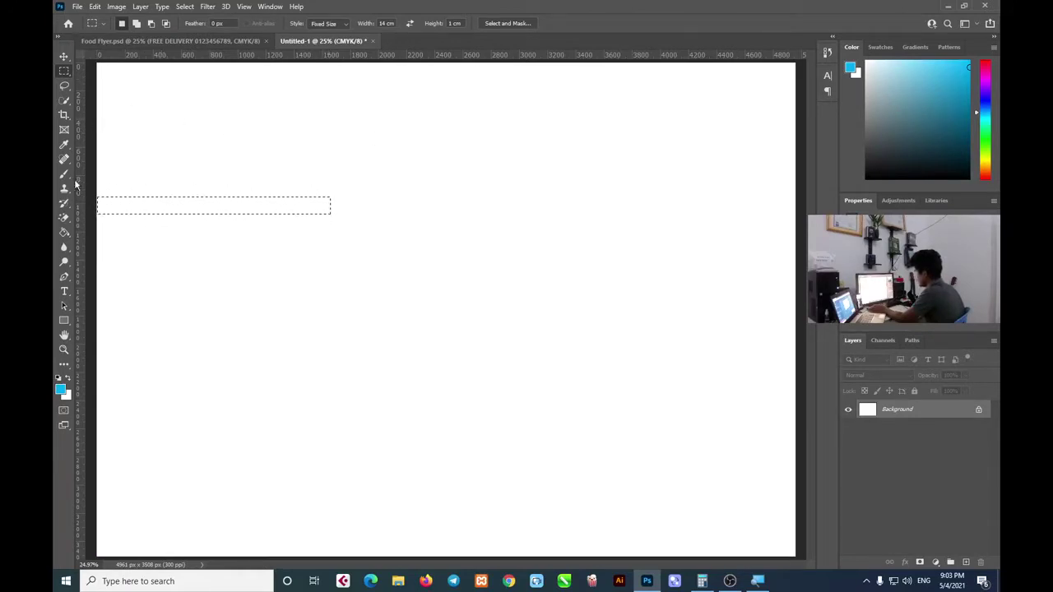
mouse_move(80, 183)
left_mouse_down()
mouse_move(247, 181)
mouse_move(85, 189)
left_mouse_up()
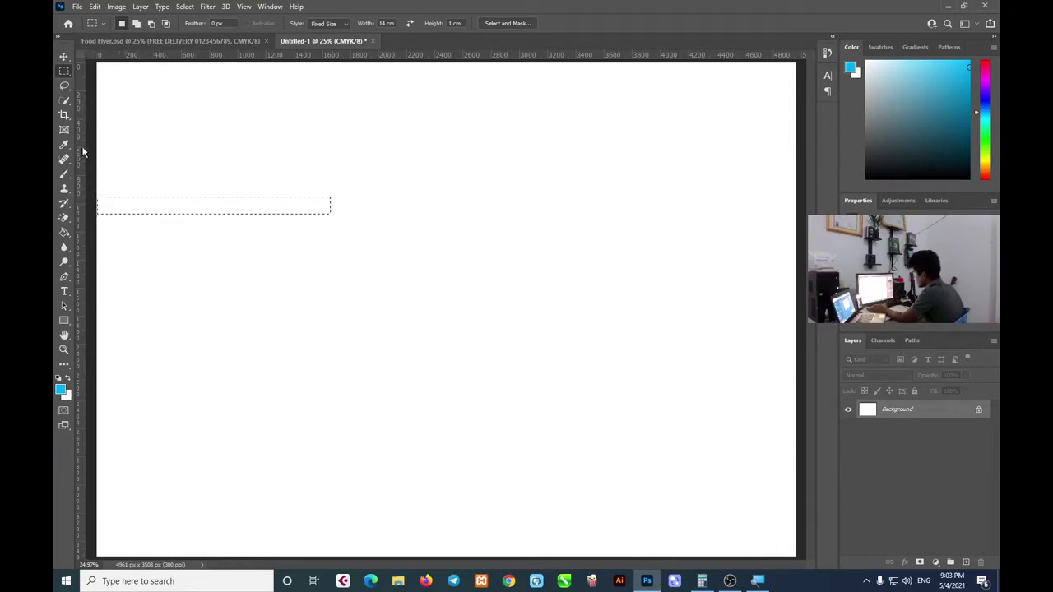
Place vertical guides at 14 cm and 28 cm from a 14 cm selection, then deselect
left_click_drag(80, 172, 330, 169)
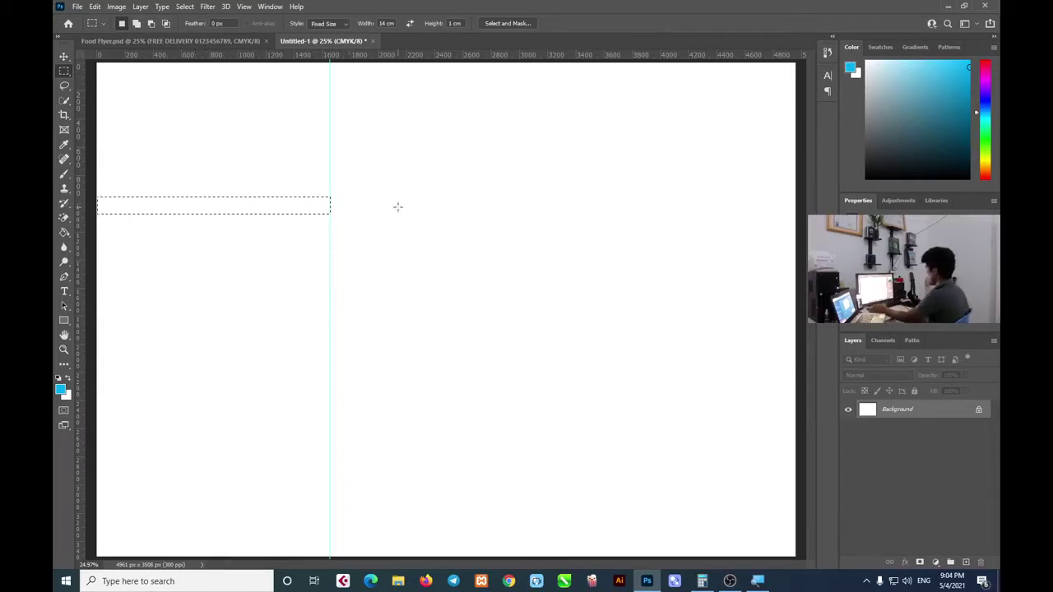
key("ctrl+d")
mouse_move(663, 181)
left_mouse_down()
mouse_move(670, 159)
mouse_move(660, 159)
mouse_move(669, 161)
left_mouse_up()
left_click_drag(80, 188, 553, 189)
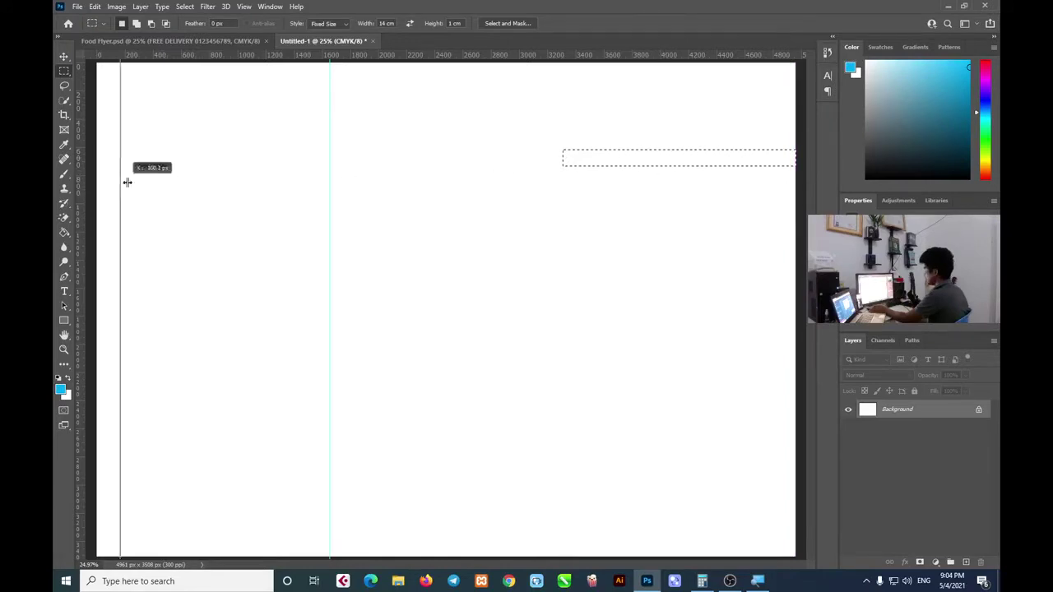
left_click_drag(552, 188, 562, 188)
mouse_move(625, 162)
left_mouse_down()
mouse_move(479, 192)
mouse_move(287, 212)
left_mouse_up()
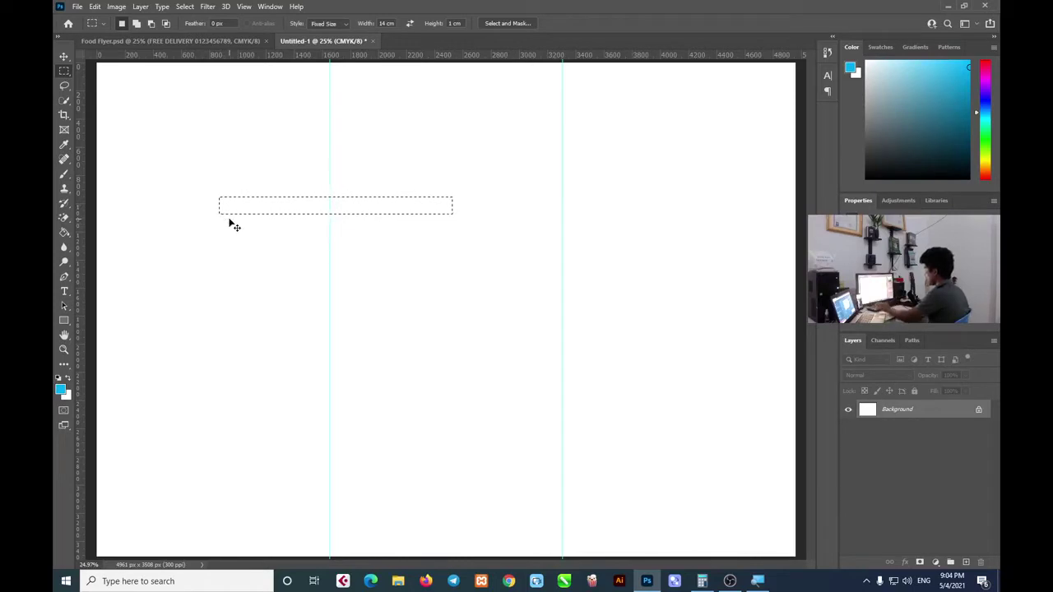
key("ctrl+d")
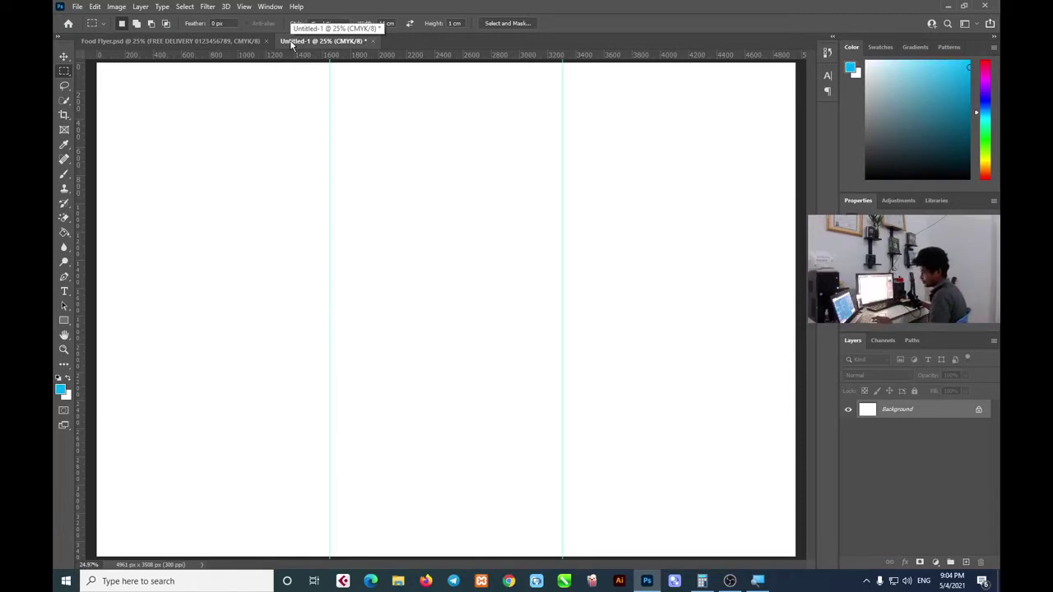
left_click(175, 43)
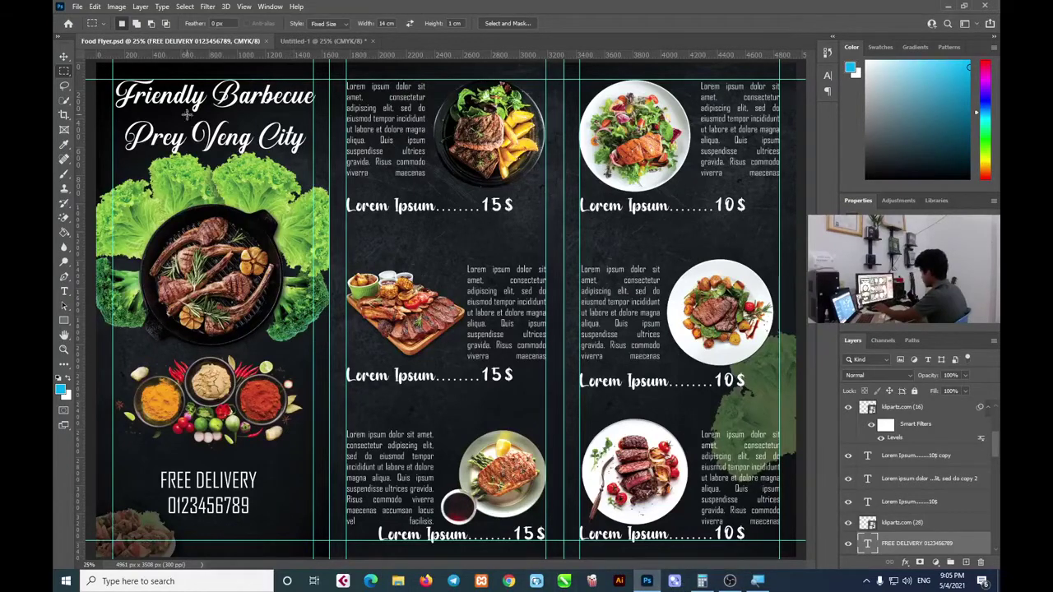
left_click(316, 40)
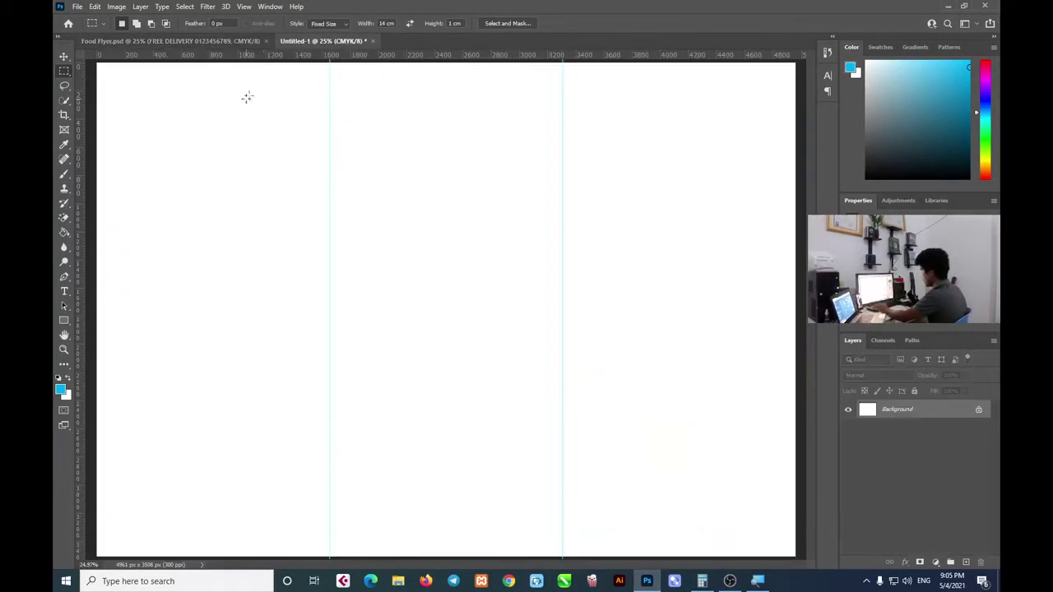
left_click_drag(231, 56, 232, 90)
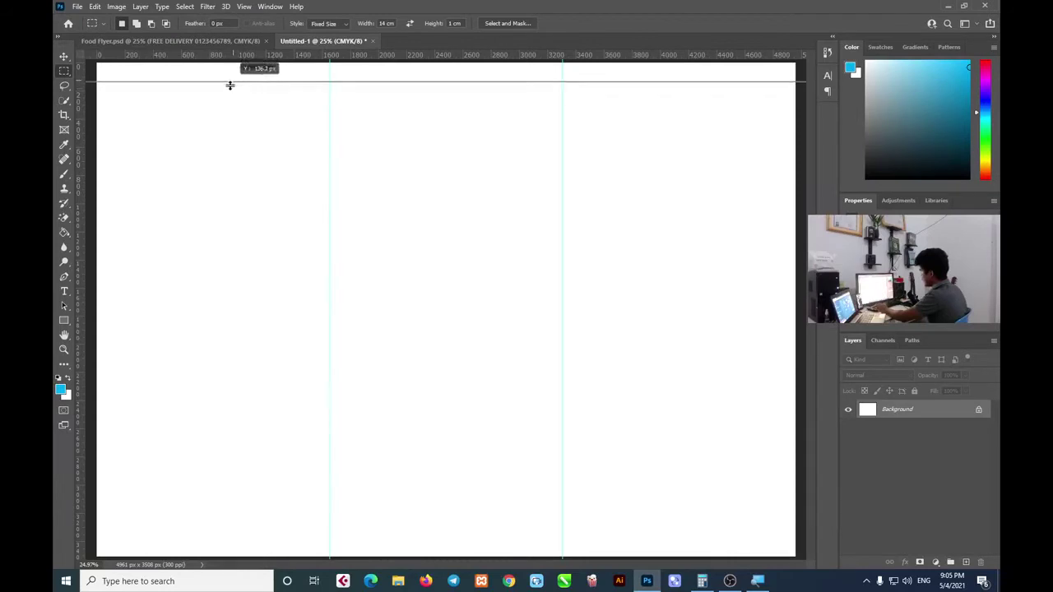
left_click_drag(90, 91, 90, 89)
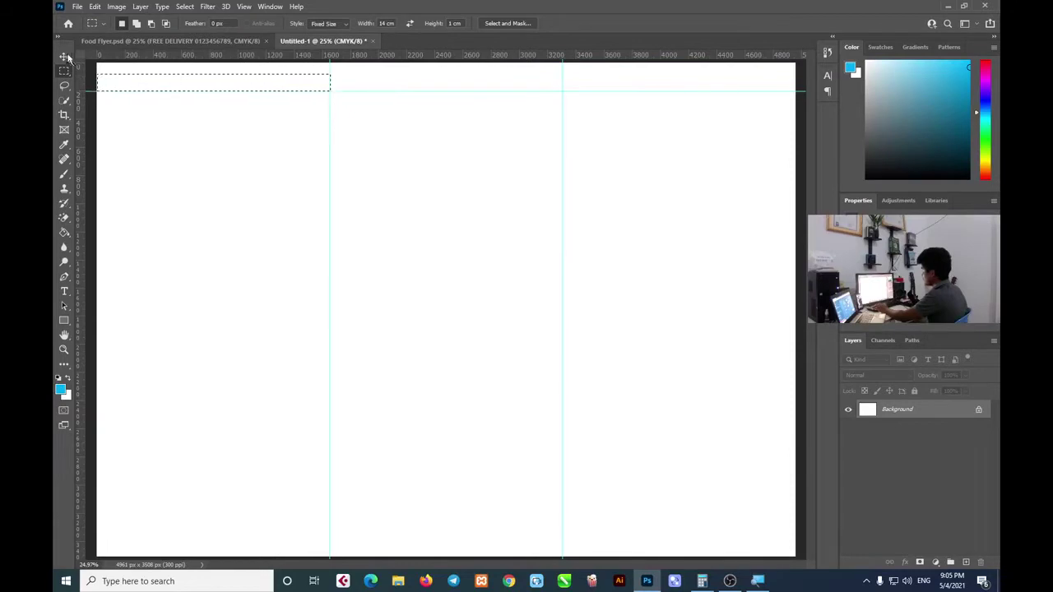
left_click(69, 57)
mouse_move(371, 91)
left_mouse_down()
mouse_move(378, 59)
mouse_move(362, 57)
left_mouse_up()
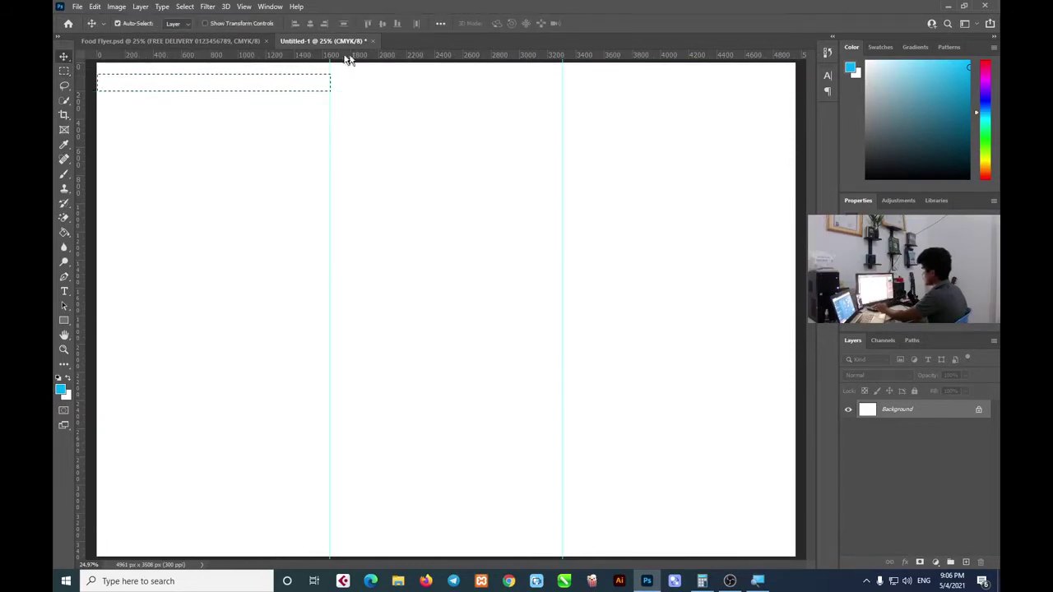
left_click(64, 72)
left_click(218, 151)
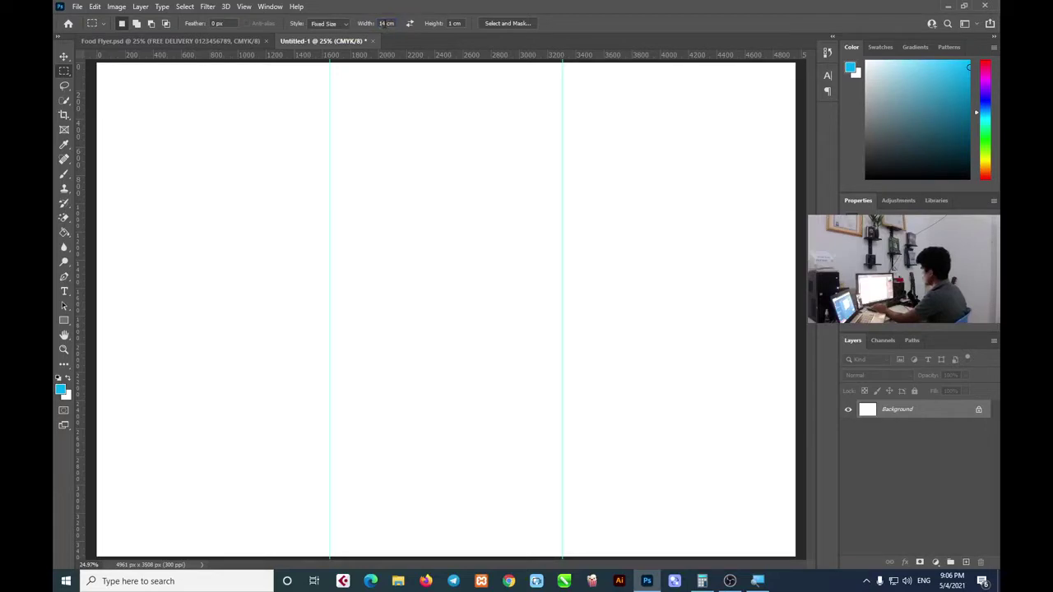
Make a 1 cm square marquee and add margin guides 1 cm from the top and left edges
type("1")
key("Return")
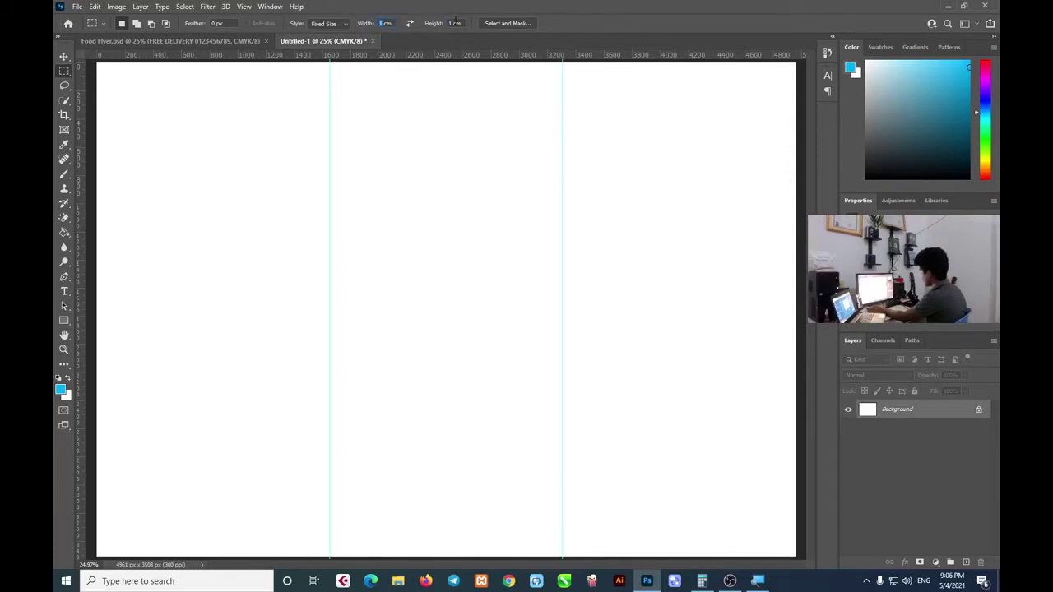
left_click(215, 123)
mouse_move(224, 136)
left_mouse_down()
mouse_move(216, 71)
mouse_move(106, 80)
mouse_move(115, 94)
mouse_move(111, 79)
left_mouse_up()
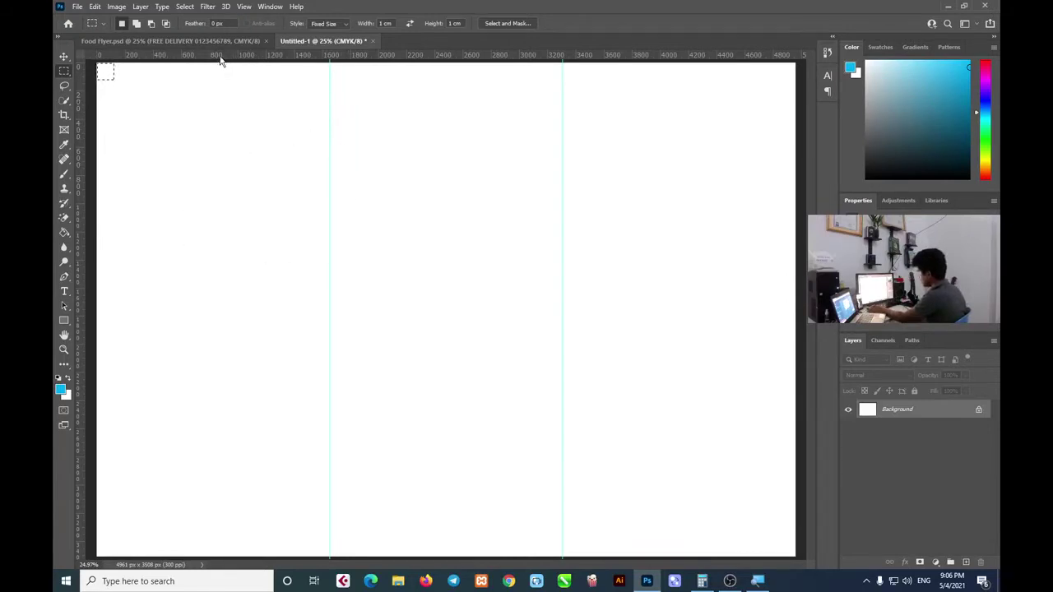
left_click_drag(221, 60, 221, 78)
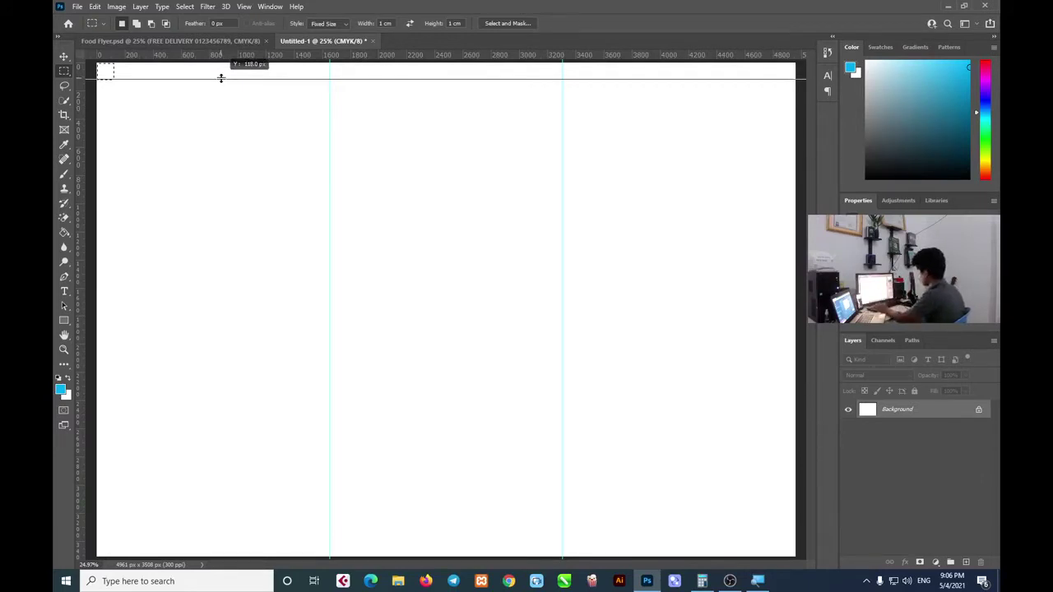
left_click_drag(220, 79, 220, 78)
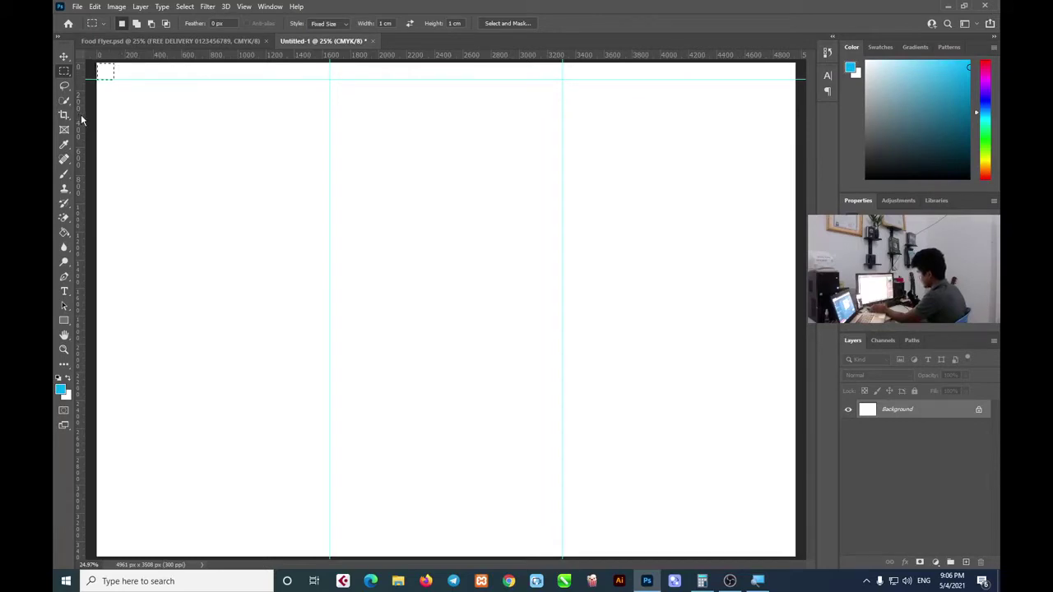
left_click_drag(80, 115, 112, 115)
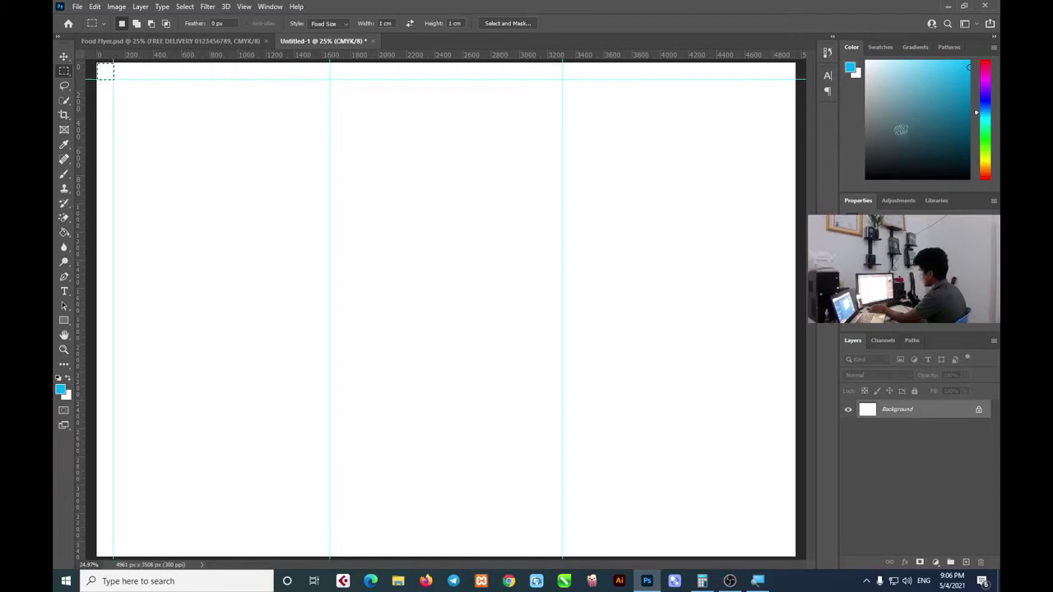
Add 1 cm margin guides at the right and bottom edges, then view Food Flyer.psd
left_click_drag(730, 123, 785, 76)
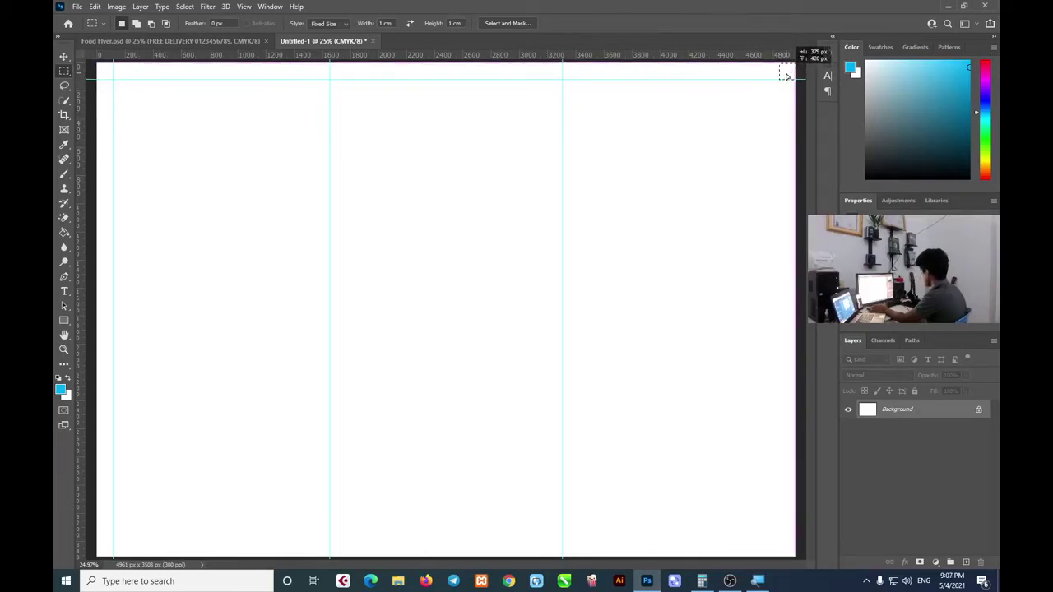
left_click_drag(82, 157, 778, 145)
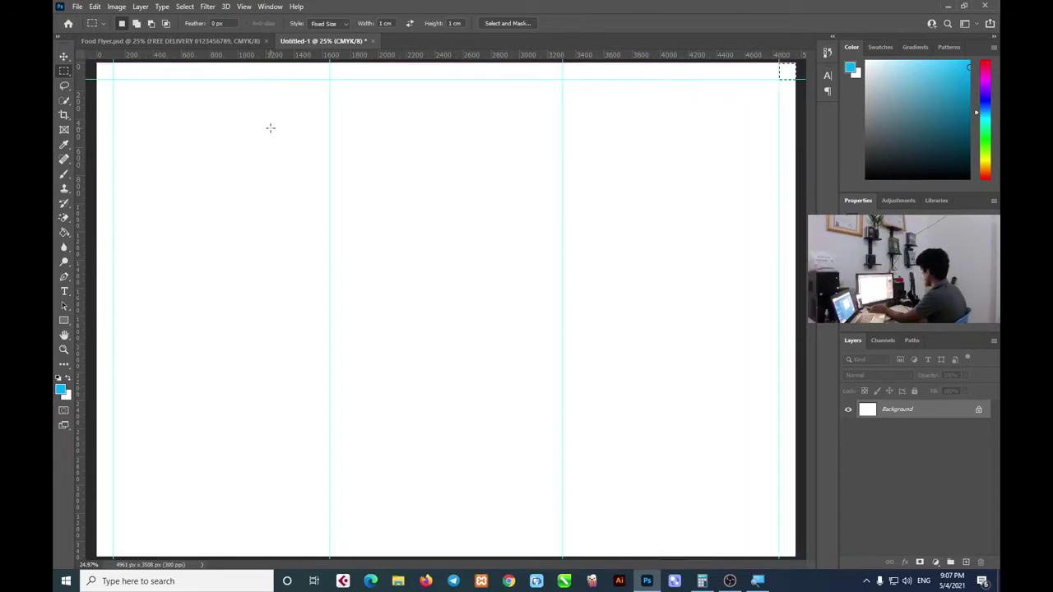
left_click(766, 541)
left_click_drag(756, 538, 787, 553)
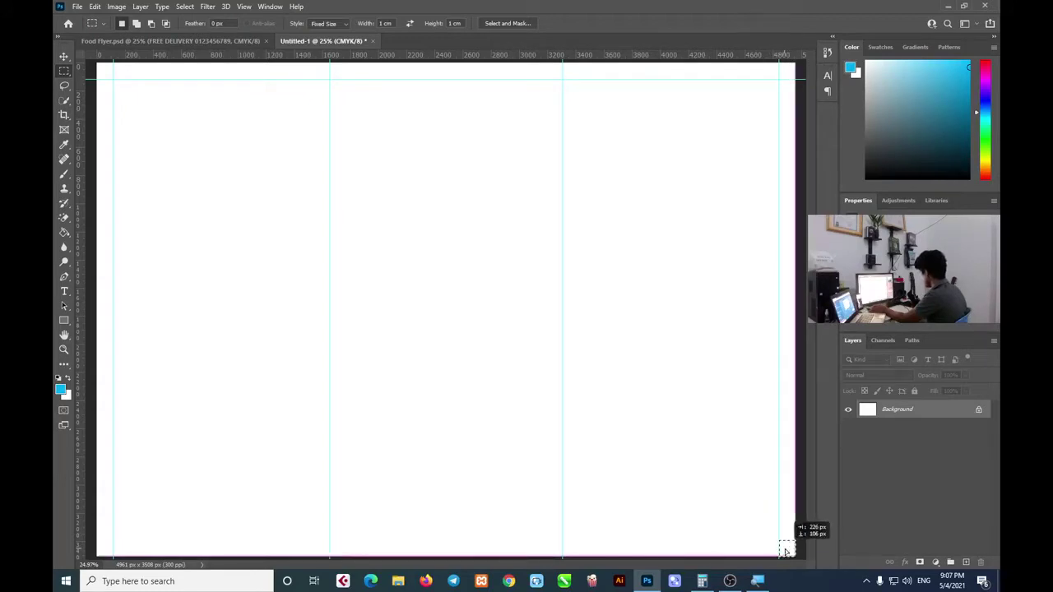
left_click_drag(645, 56, 699, 541)
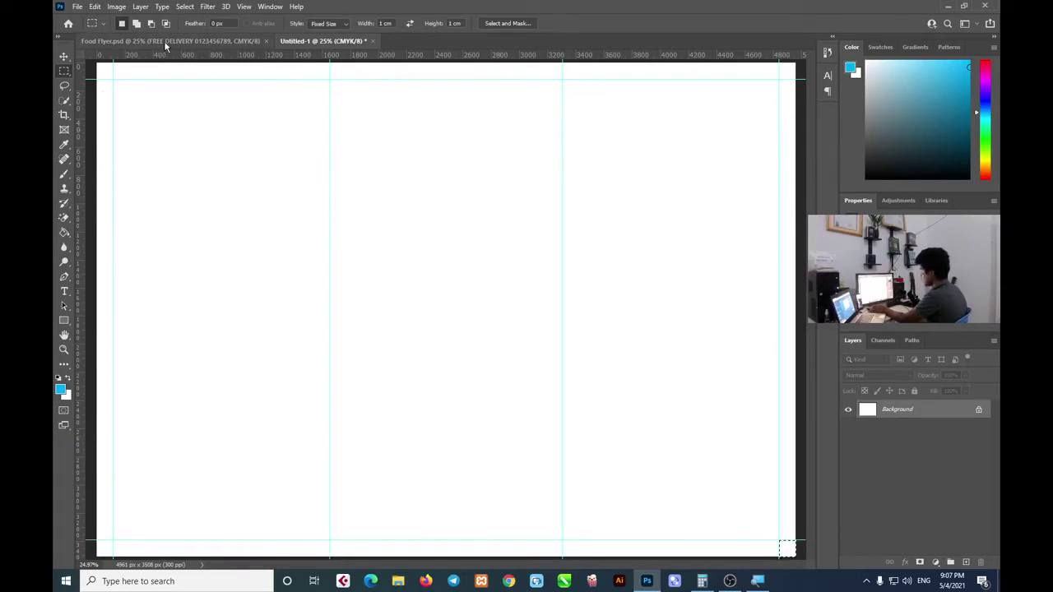
left_click(196, 42)
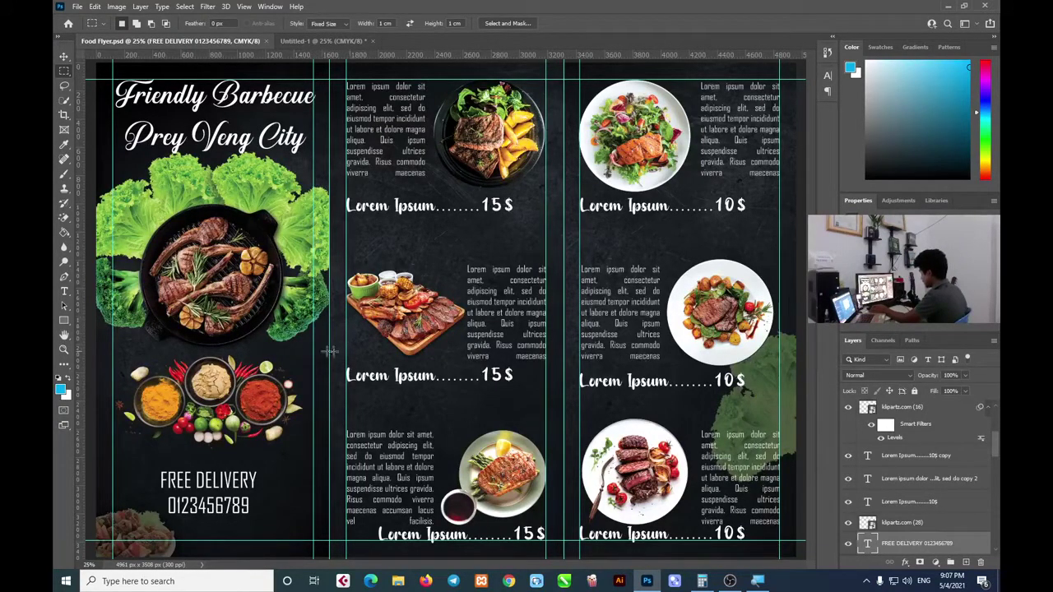
On Untitled-1, add vertical guides 1 cm either side of both fold lines, then deselect
left_click(320, 40)
left_click(297, 159)
left_click_drag(299, 160, 317, 162)
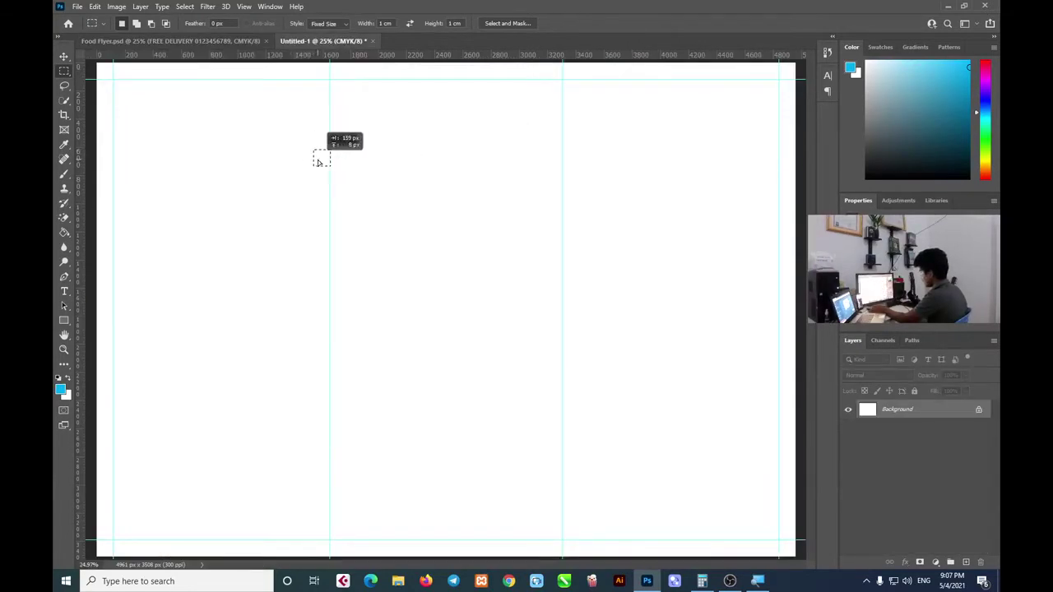
left_click_drag(79, 170, 338, 163)
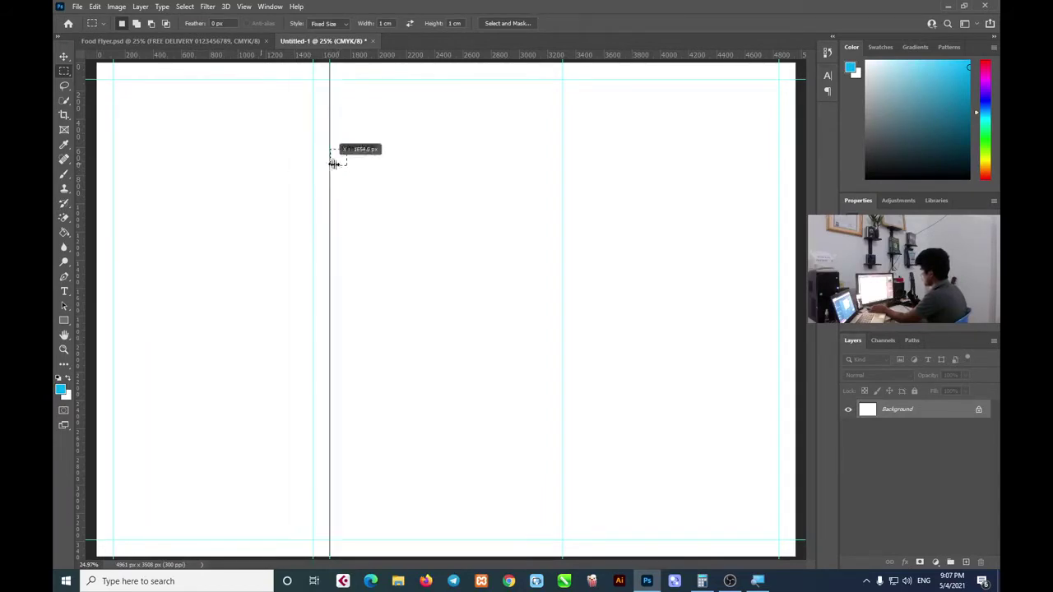
mouse_move(82, 167)
left_mouse_down()
mouse_move(347, 155)
mouse_move(552, 161)
left_mouse_up()
left_click_drag(82, 170, 571, 165)
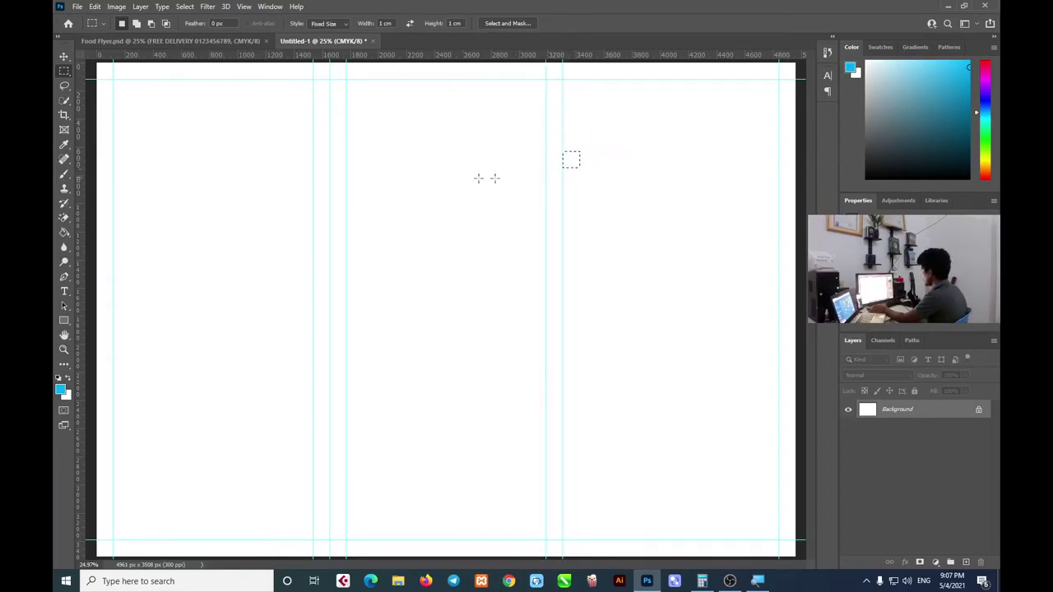
left_click_drag(80, 174, 581, 173)
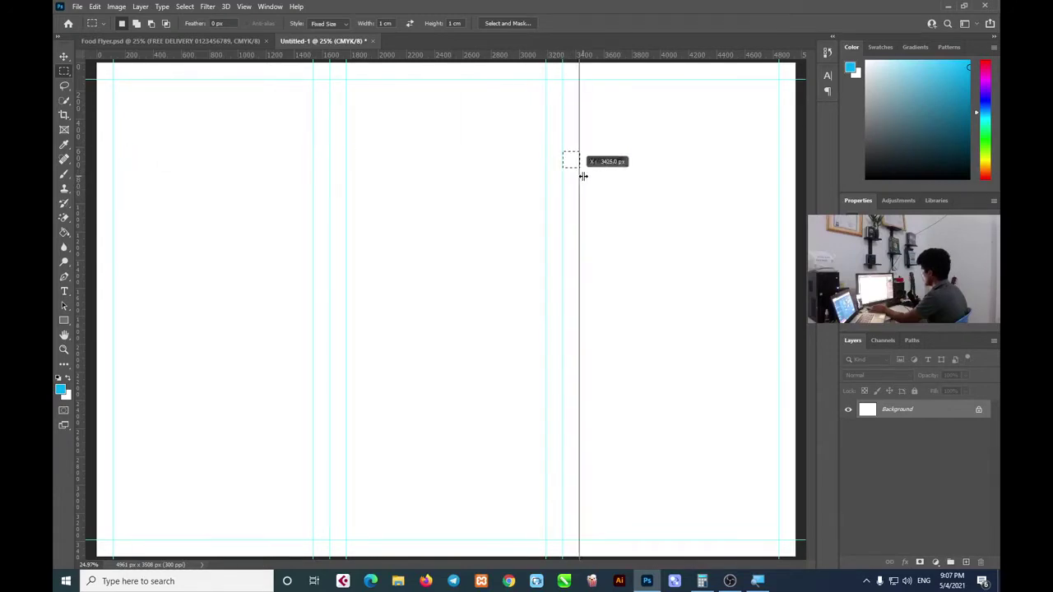
key("ctrl+d")
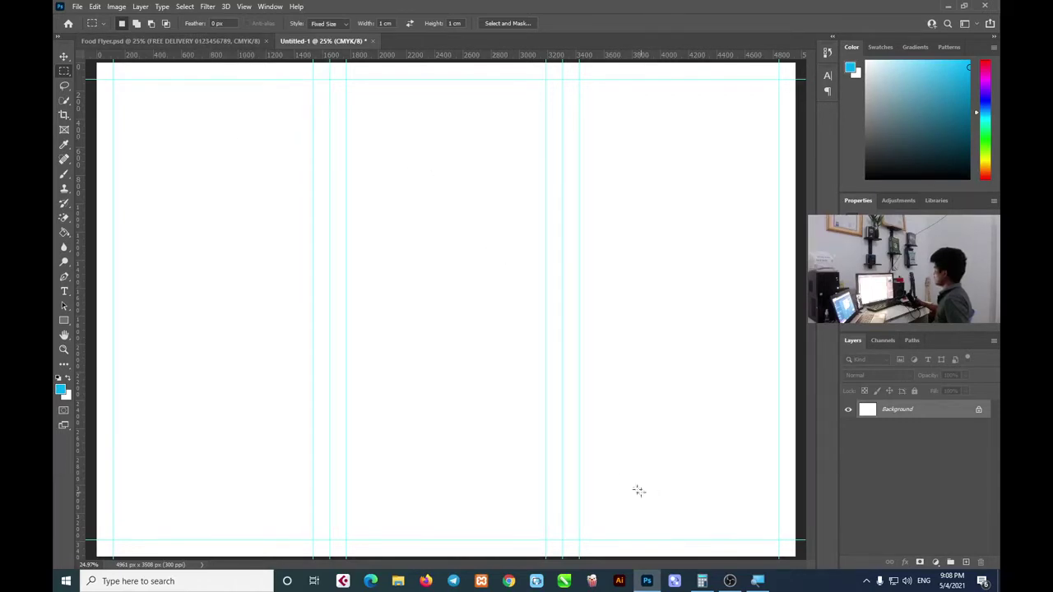
left_click(704, 581)
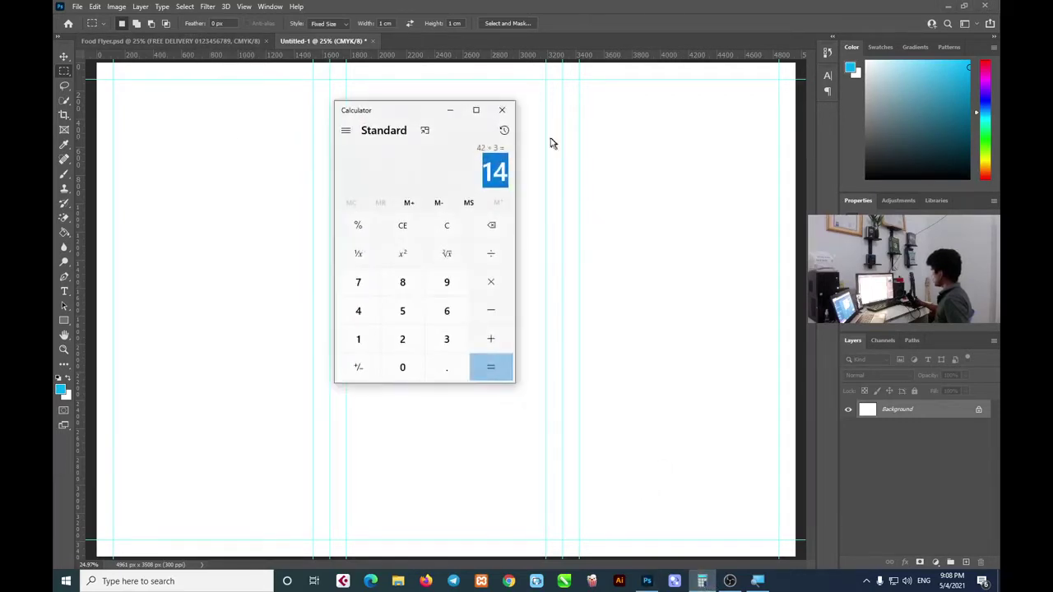
left_click(501, 108)
left_click(757, 581)
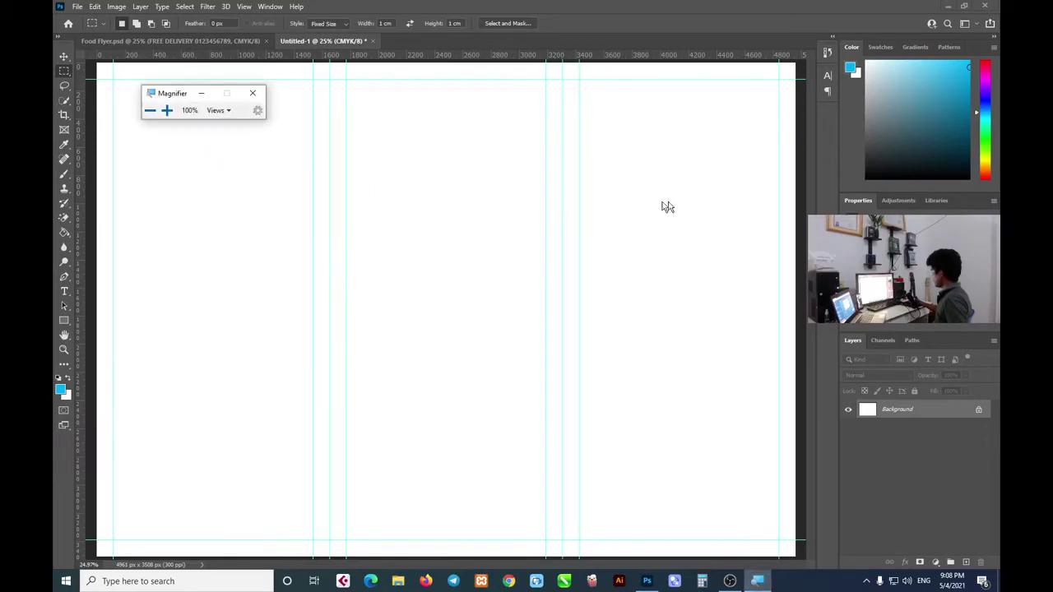
left_click(254, 92)
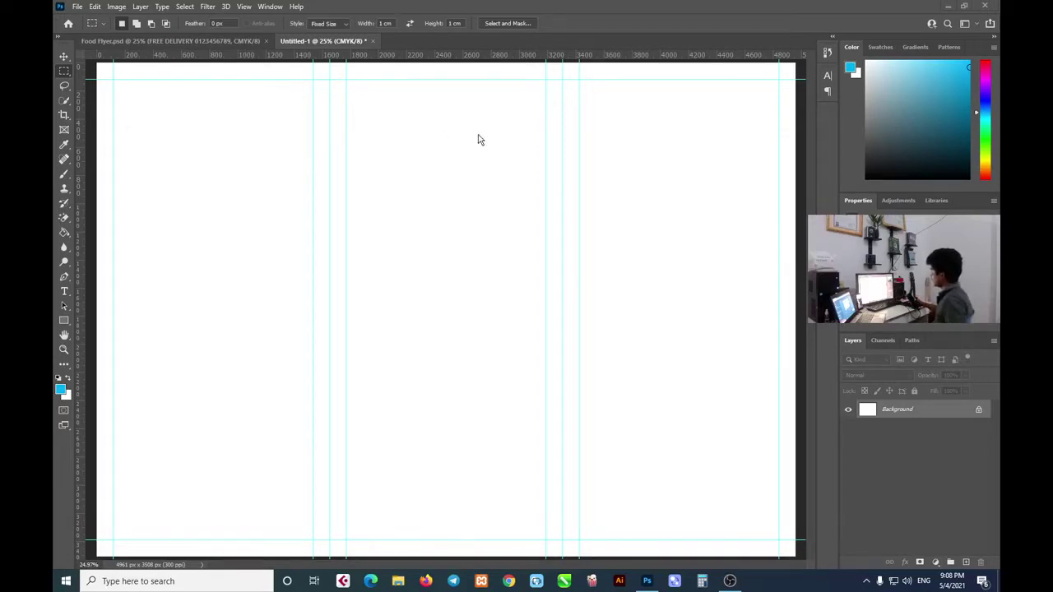
left_click(219, 40)
Bring the Food Flyer.psd barbecue menu into view by cycling documents with Ctrl+Tab
left_click(314, 41)
key("ctrl+Tab")
key("ctrl+Tab")
key("ctrl+Tab")
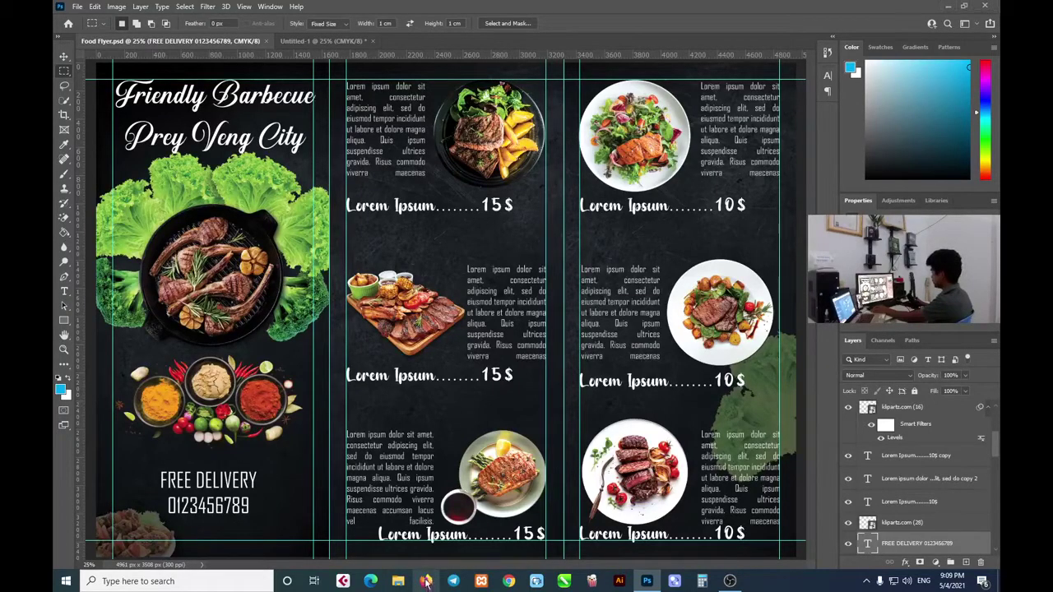
Minimize Photoshop to reveal Firefox's new tab page
left_click(942, 11)
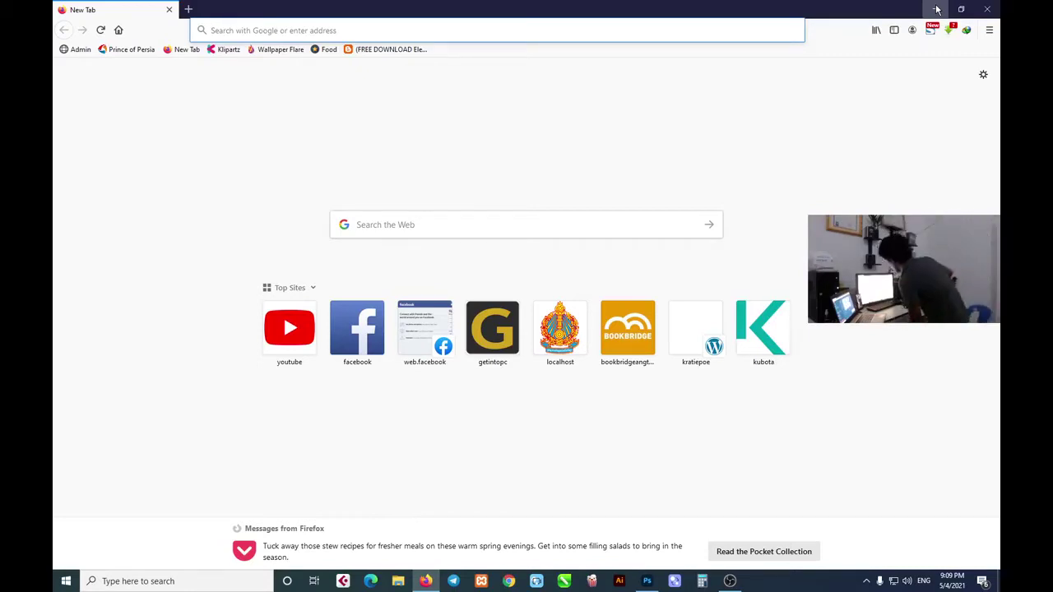
Search Google for 'klipartz' from Firefox's new tab search box
right_click(859, 23)
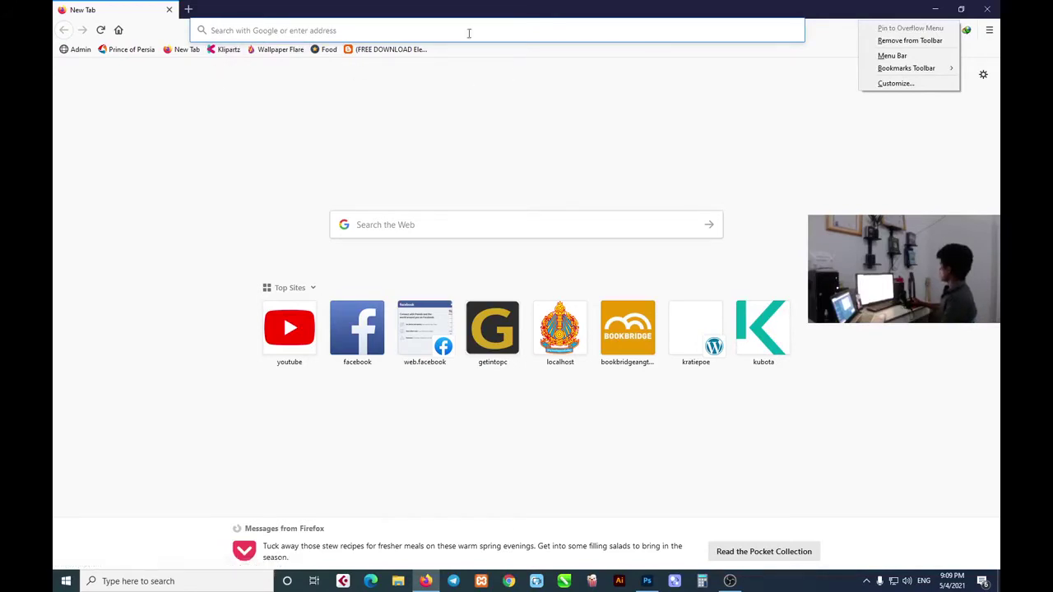
left_click(659, 92)
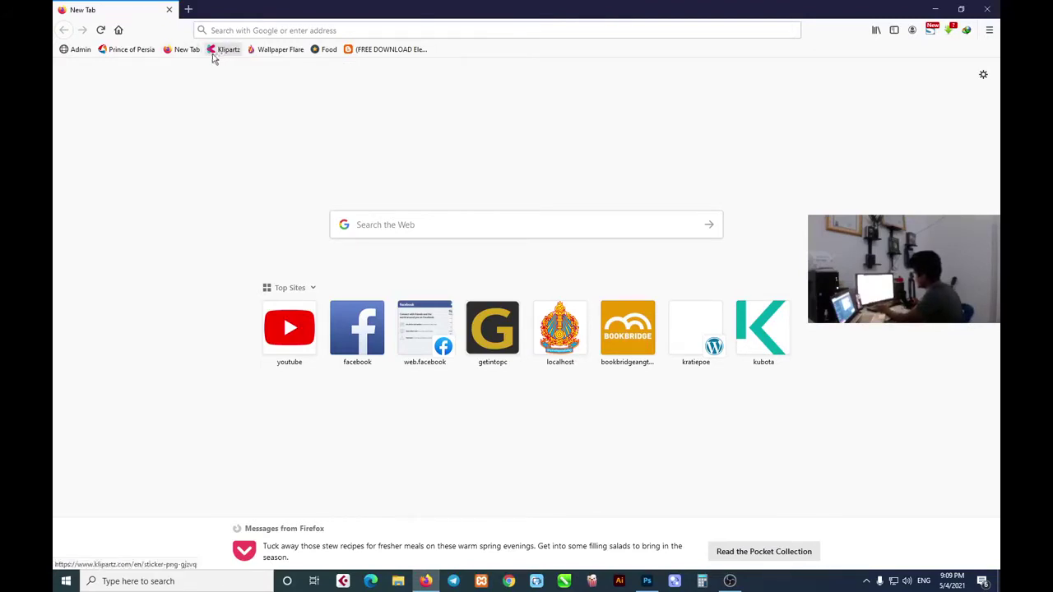
left_click(379, 231)
type("klipartc")
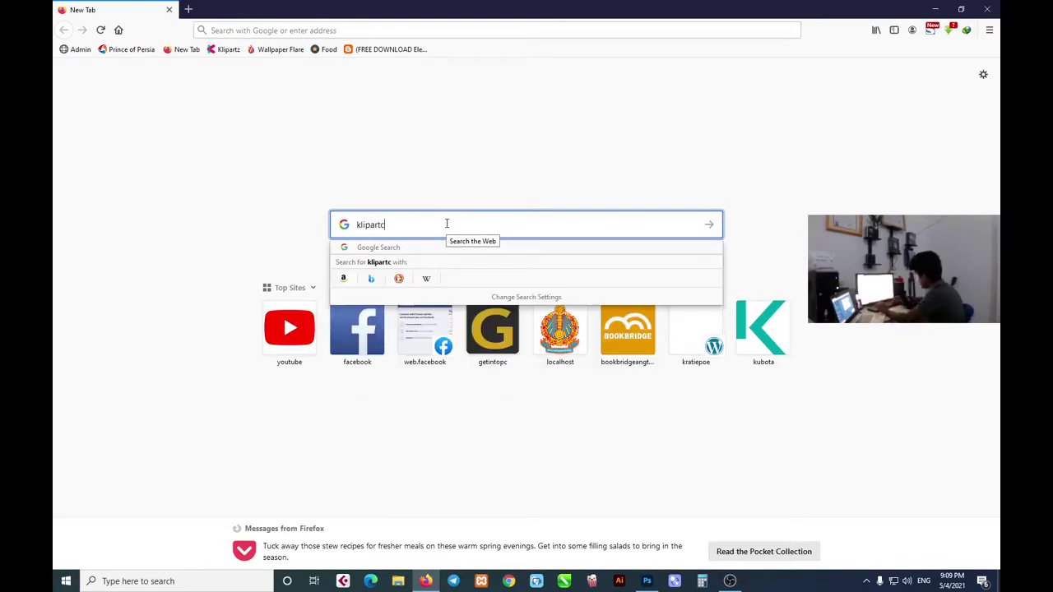
key("BackSpace")
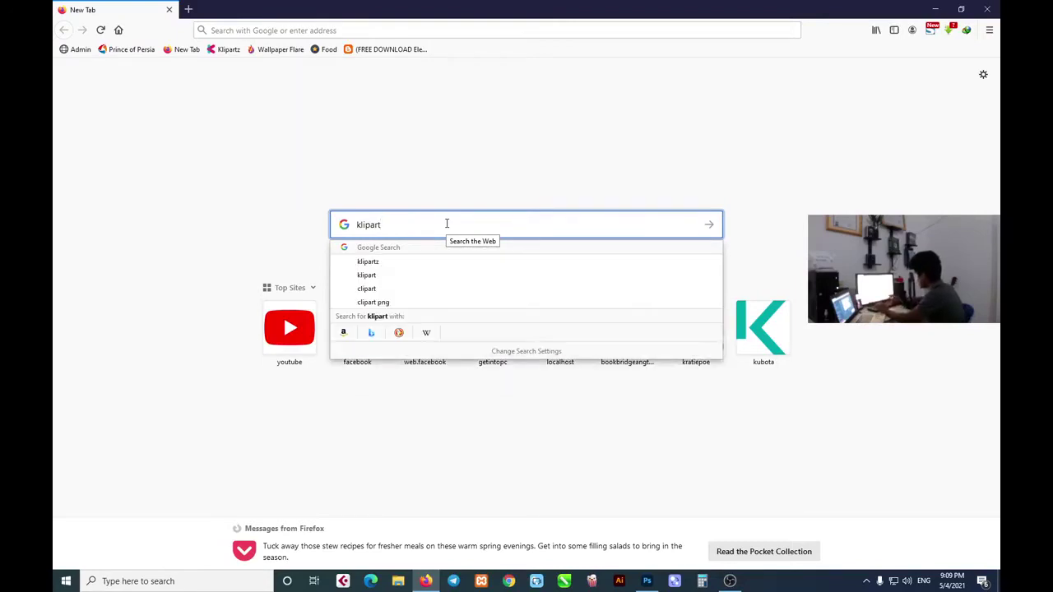
left_click(368, 263)
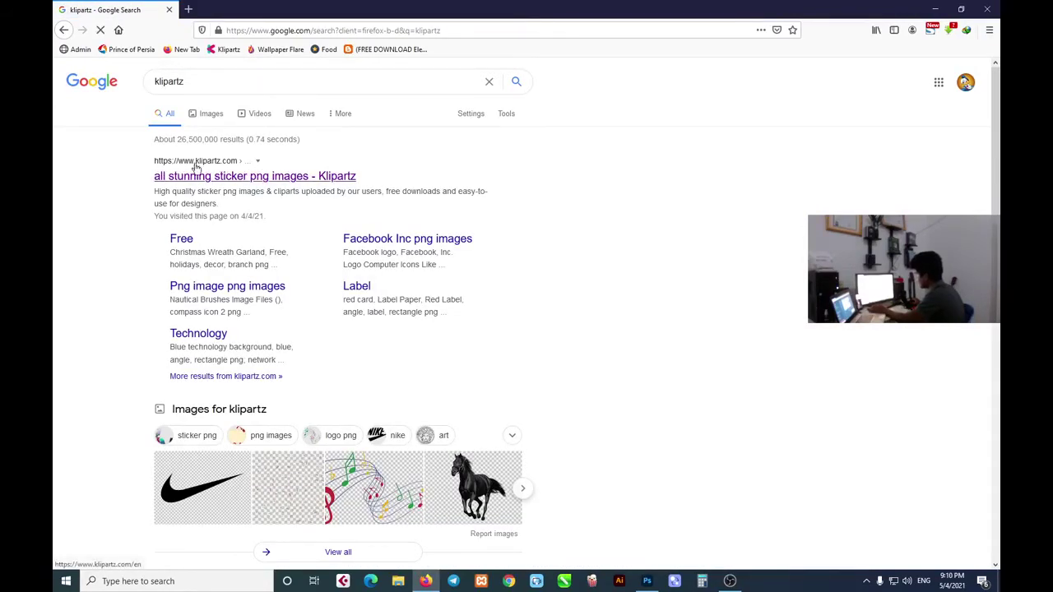
Open the klipartz.com result and browse its sticker png gallery
left_click(289, 179)
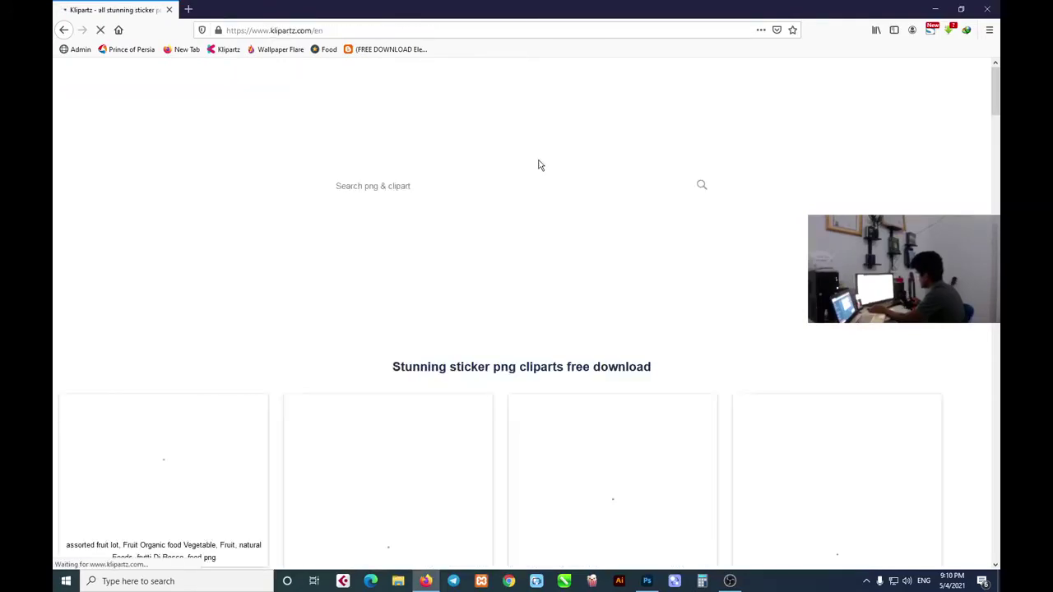
scroll(417, 335, "down", 2)
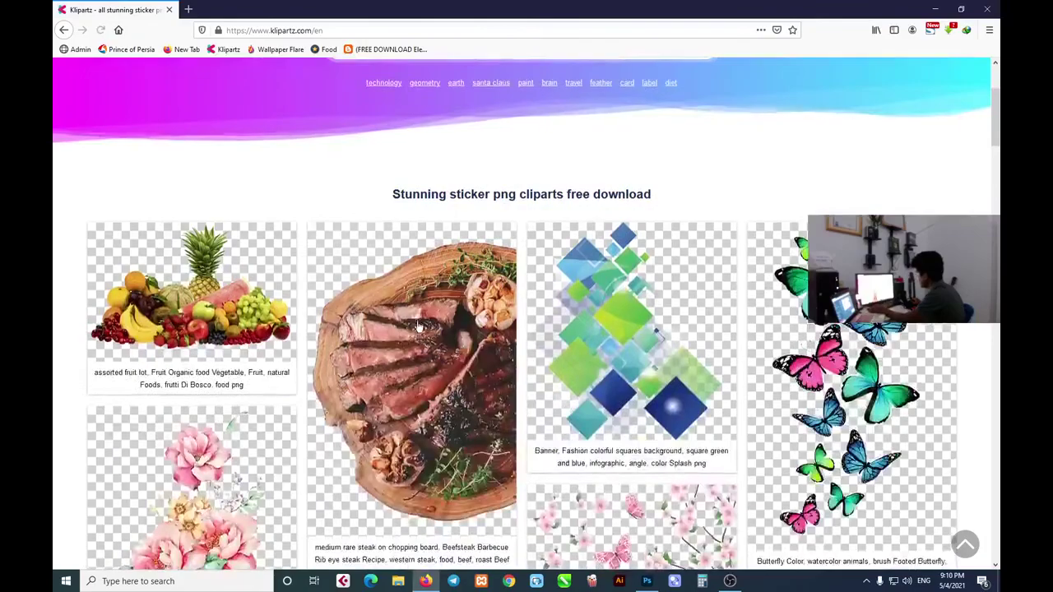
scroll(417, 333, "down", 2)
scroll(418, 329, "down", 2)
scroll(418, 325, "down", 2)
scroll(420, 317, "up", 5)
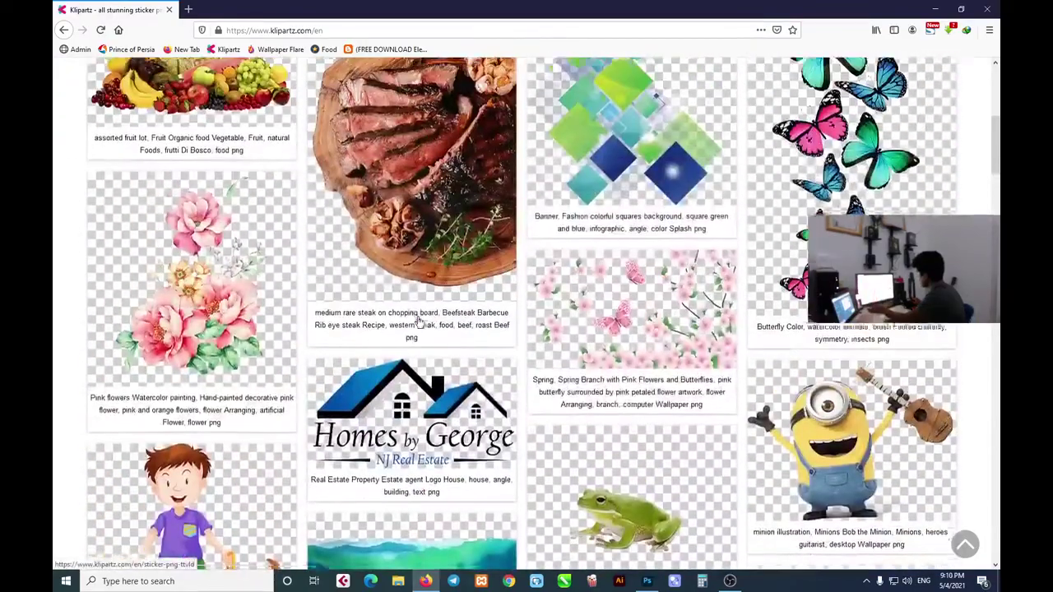
scroll(469, 264, "up", 2)
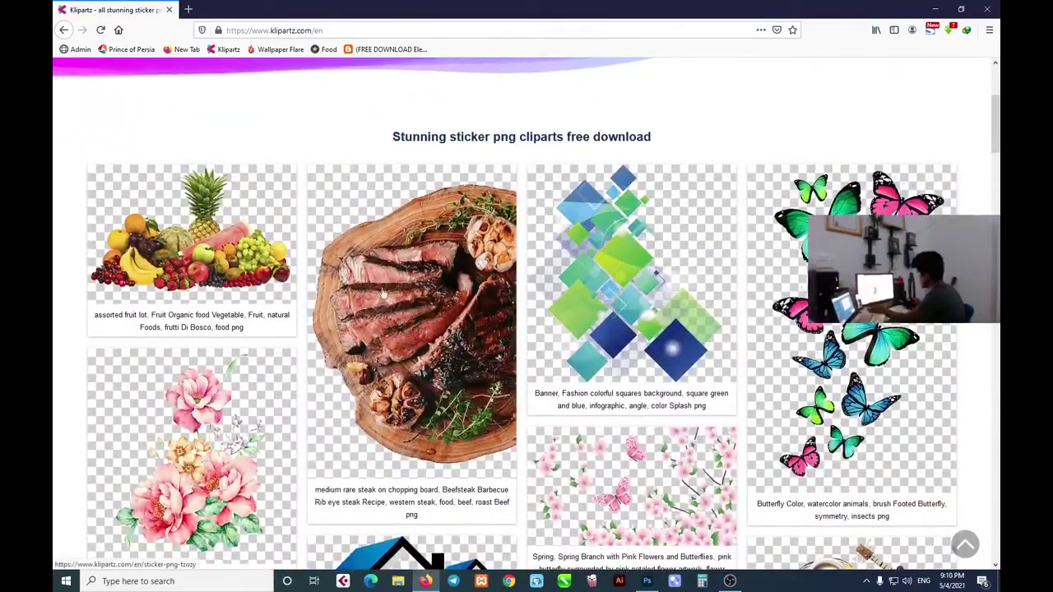
scroll(395, 288, "up", 3)
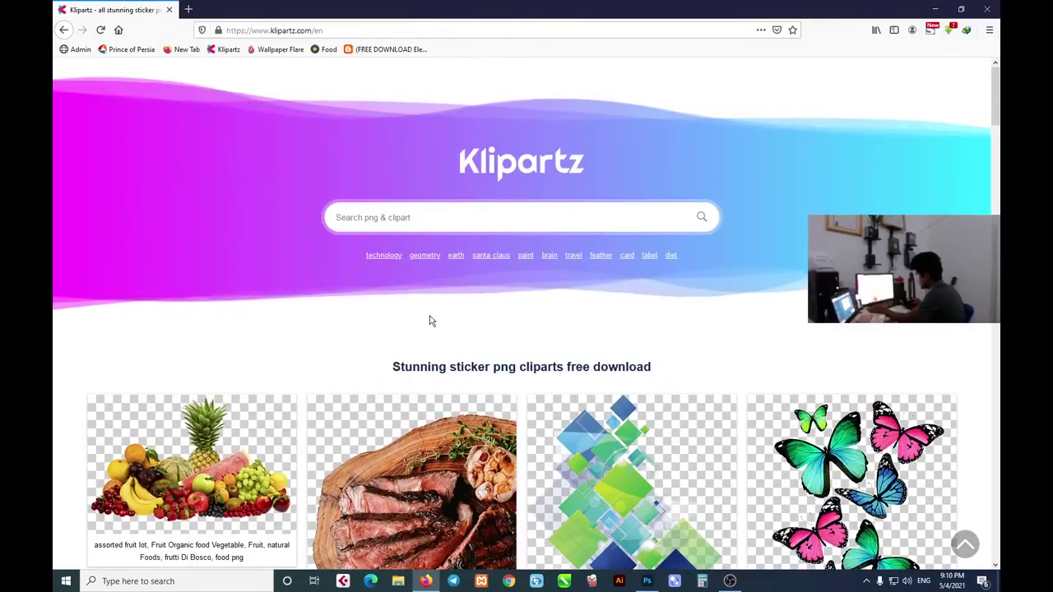
scroll(426, 349, "down", 4)
scroll(426, 349, "down", 2)
scroll(426, 350, "down", 1)
scroll(426, 349, "down", 1)
scroll(426, 348, "down", 4)
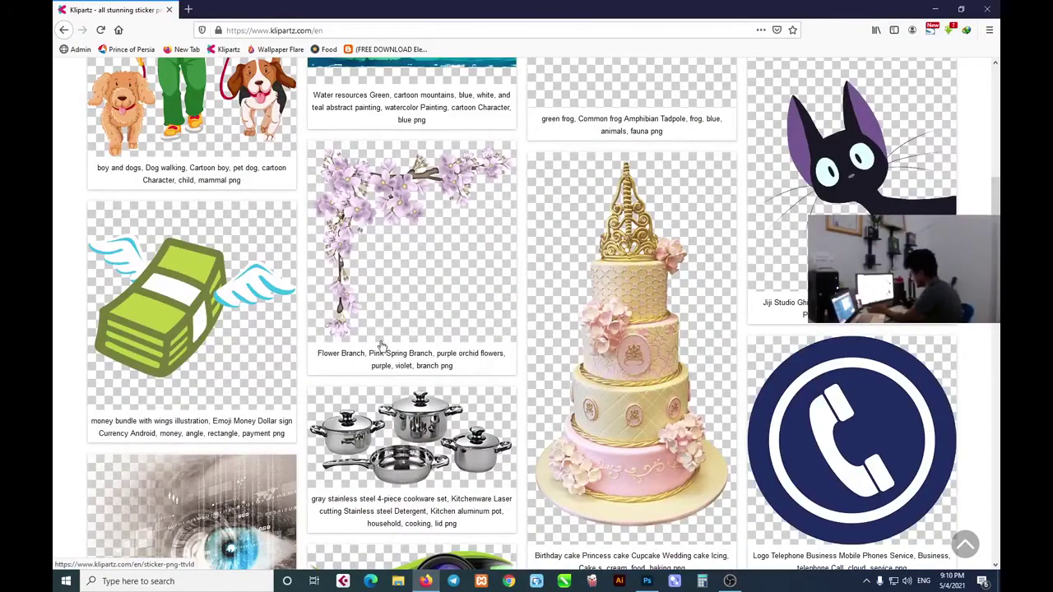
scroll(518, 385, "up", 4)
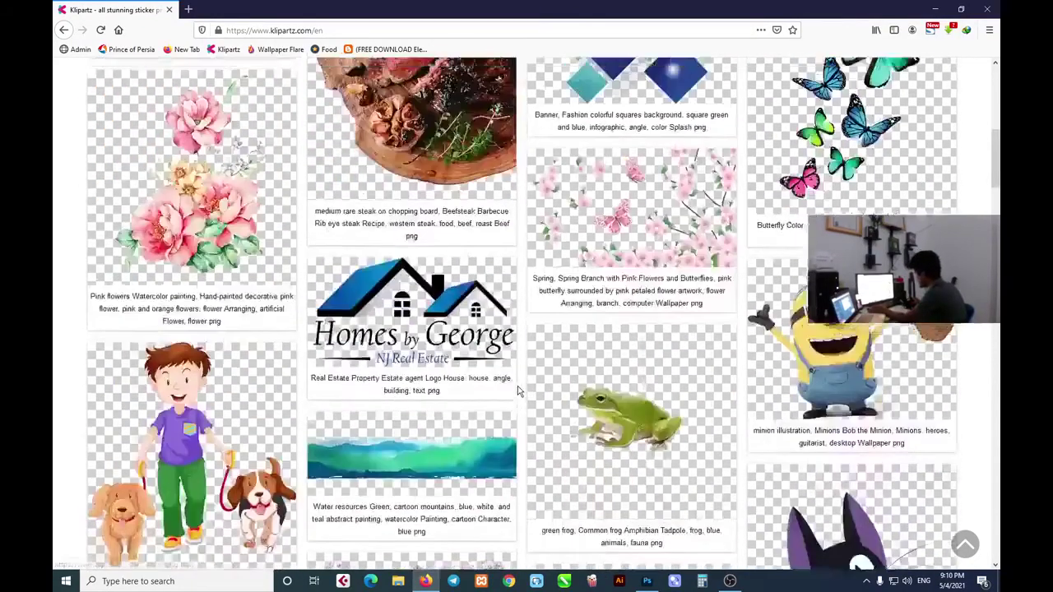
scroll(514, 385, "up", 5)
scroll(494, 386, "down", 2)
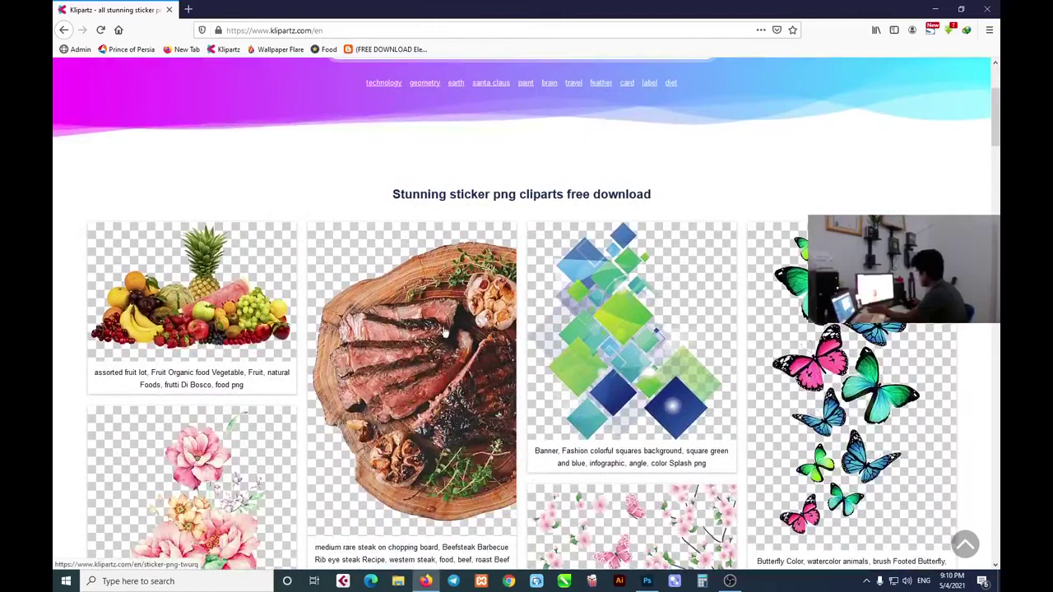
scroll(494, 386, "up", 2)
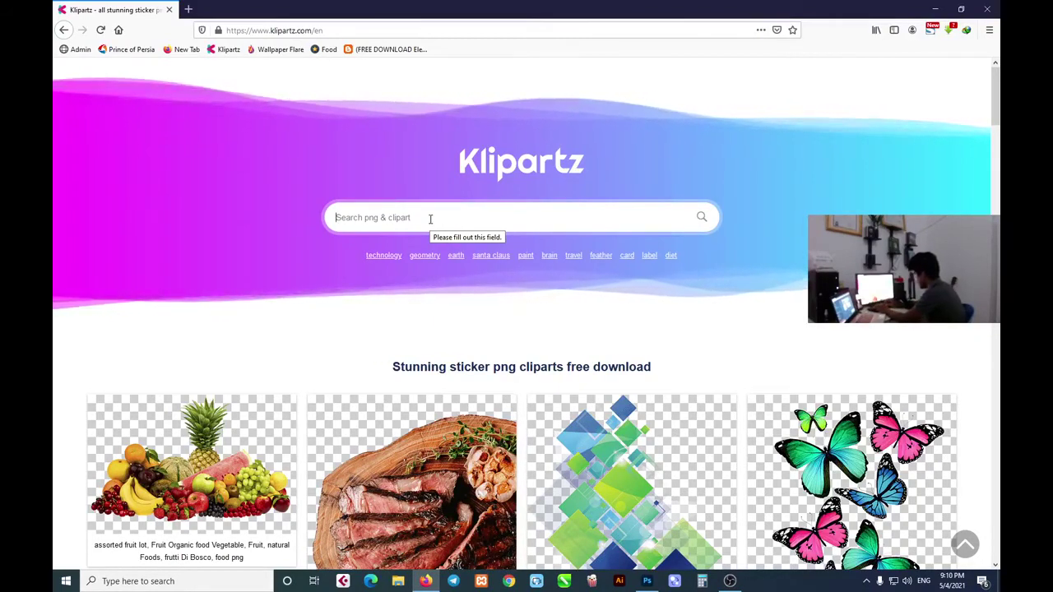
Search Klipartz for 'food' and open the salmon salad plate image in a new tab
type("food")
key("Return")
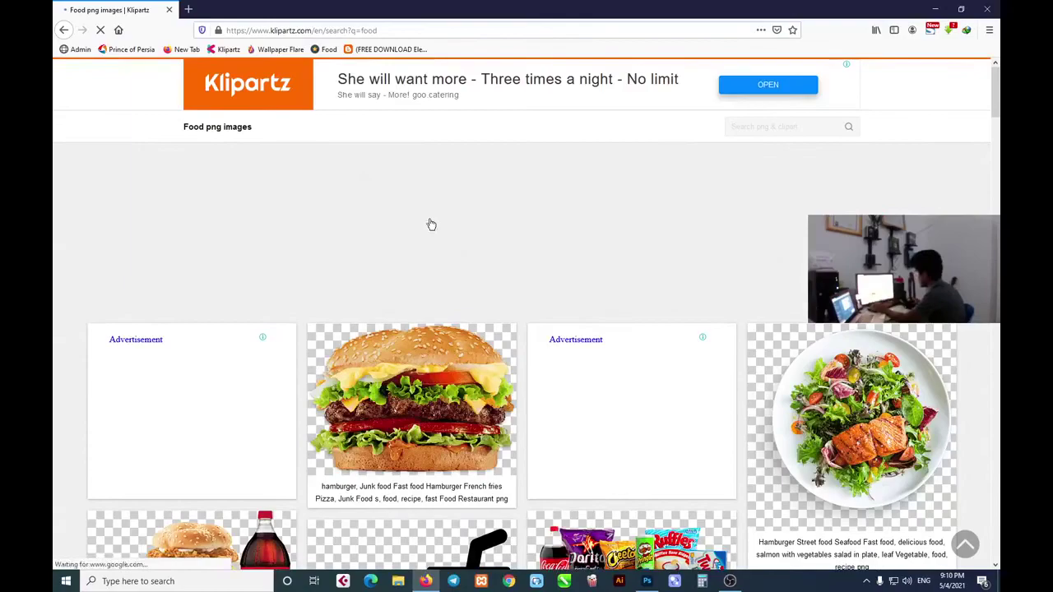
scroll(473, 417, "down", 2)
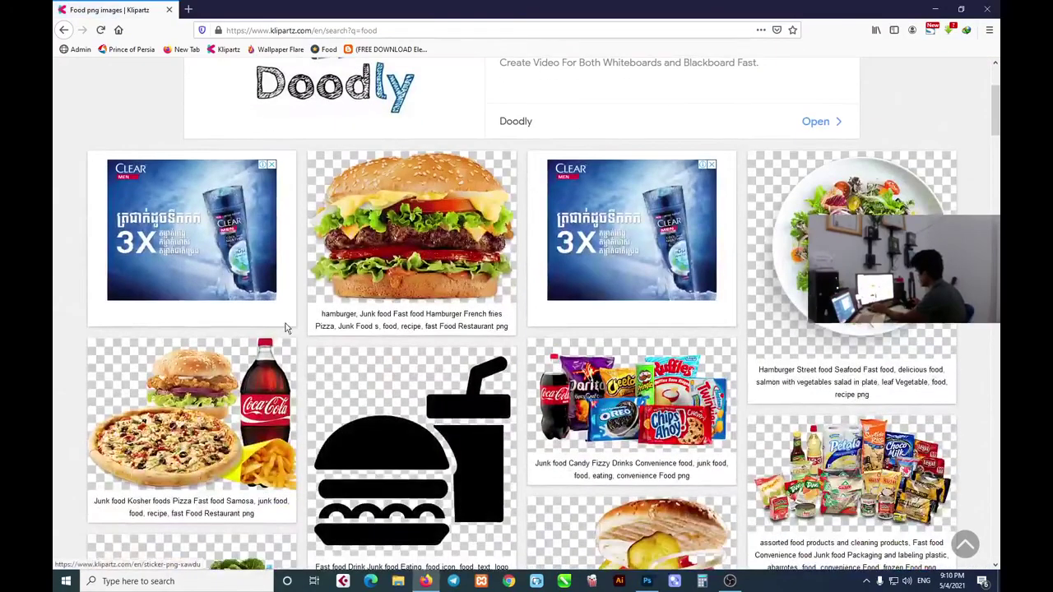
scroll(287, 405, "down", 2)
scroll(287, 406, "down", 1)
scroll(534, 447, "down", 1)
scroll(534, 447, "down", 3)
scroll(534, 447, "down", 3)
scroll(534, 446, "up", 5)
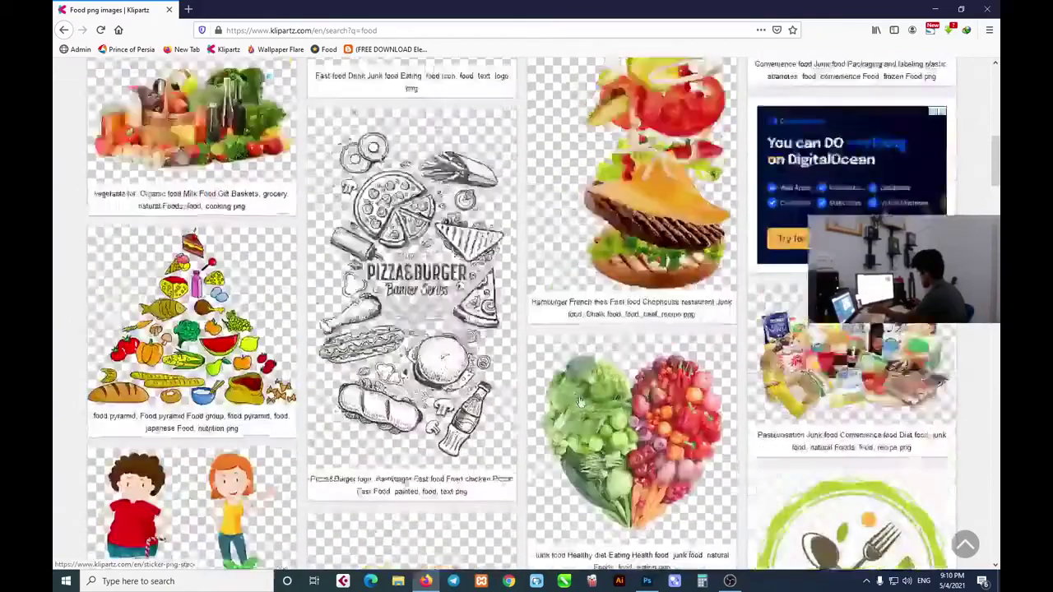
scroll(493, 329, "up", 5)
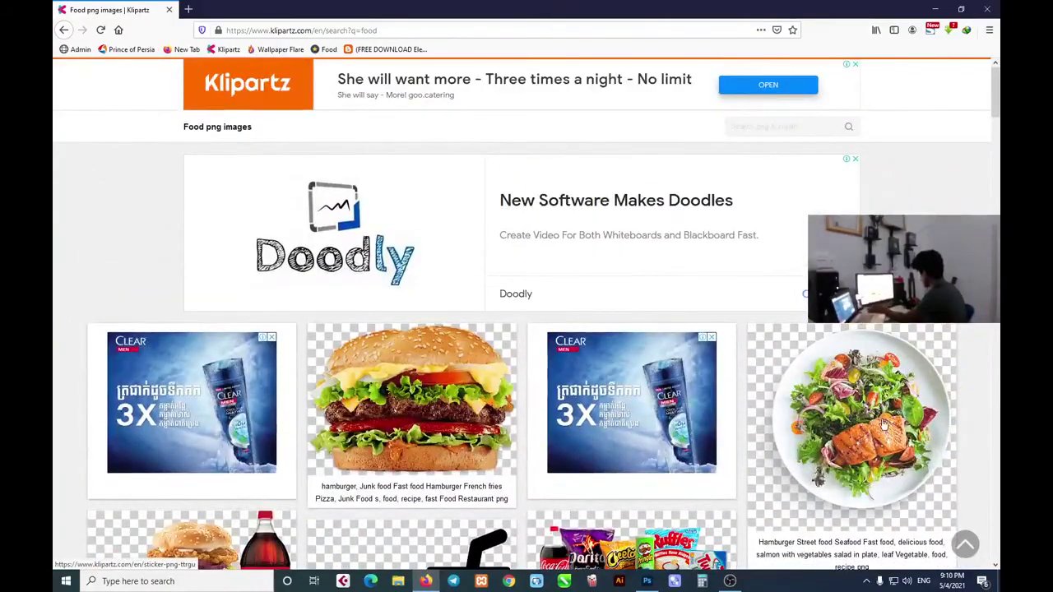
scroll(905, 456, "down", 3)
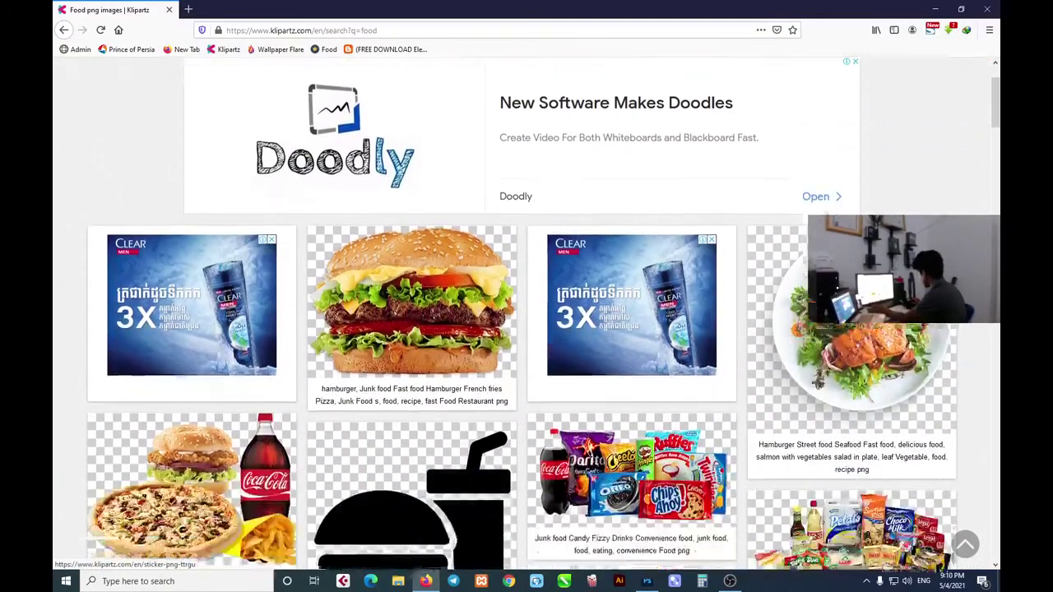
left_click(876, 332)
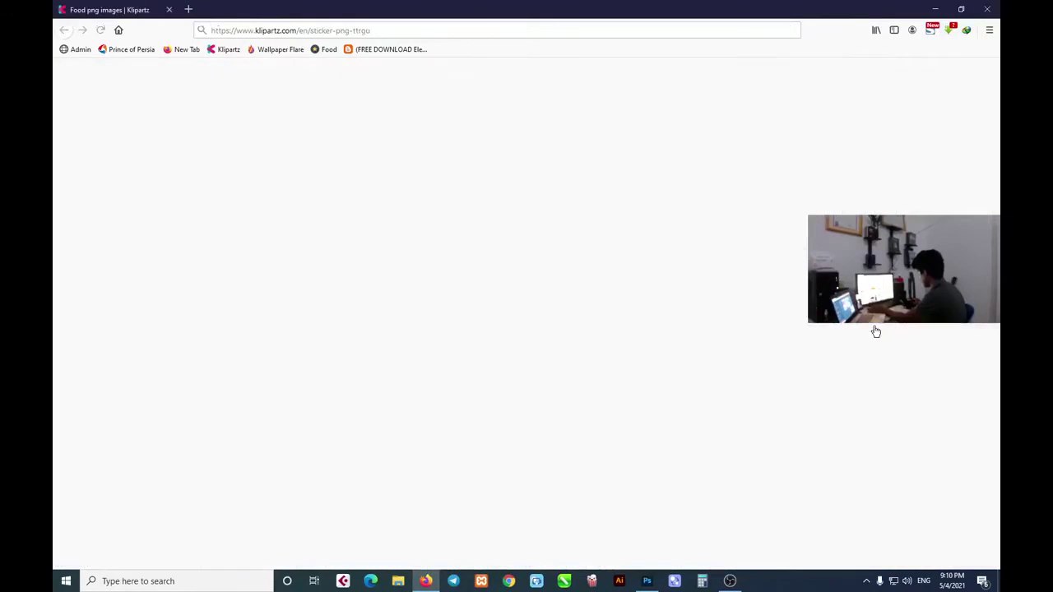
Browse the related images and open the tandoori chicken image in a new tab
scroll(370, 266, "down", 3)
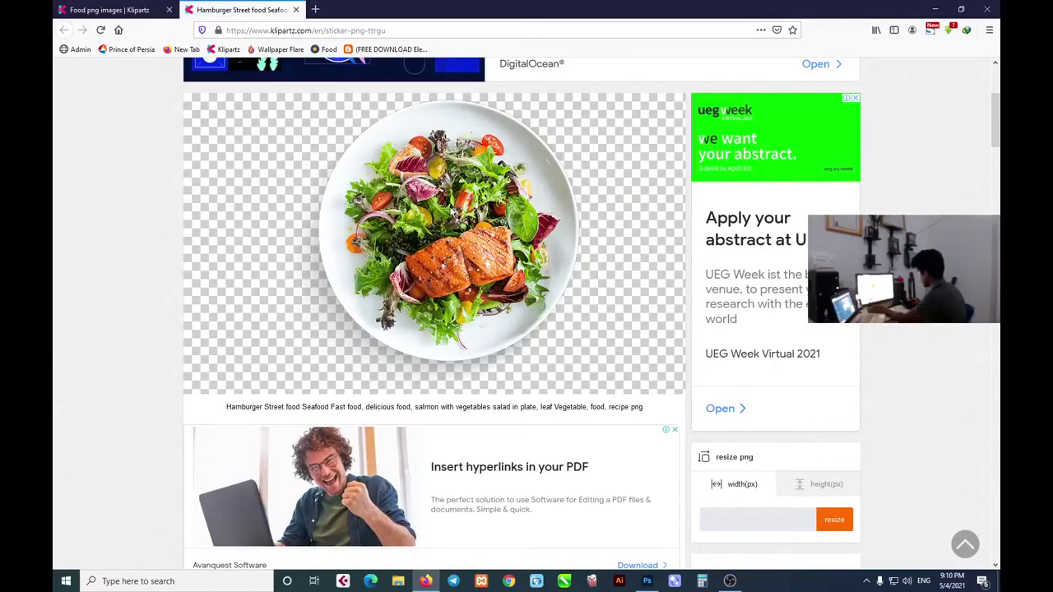
scroll(445, 222, "down", 2)
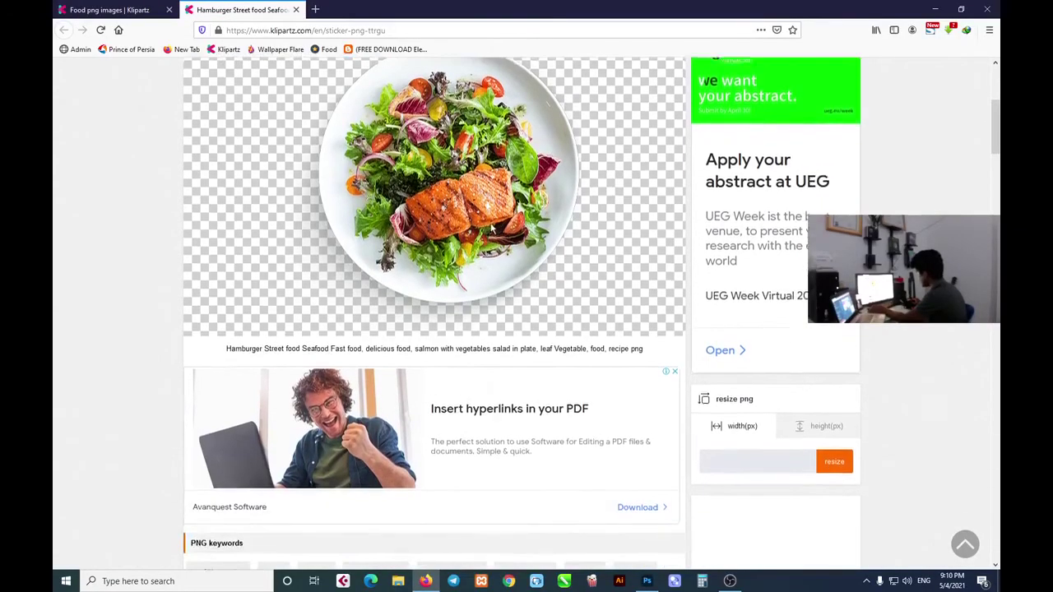
scroll(444, 222, "down", 3)
scroll(441, 222, "down", 4)
scroll(442, 222, "down", 4)
scroll(442, 247, "down", 4)
scroll(441, 279, "down", 4)
scroll(442, 322, "down", 1)
scroll(442, 322, "up", 8)
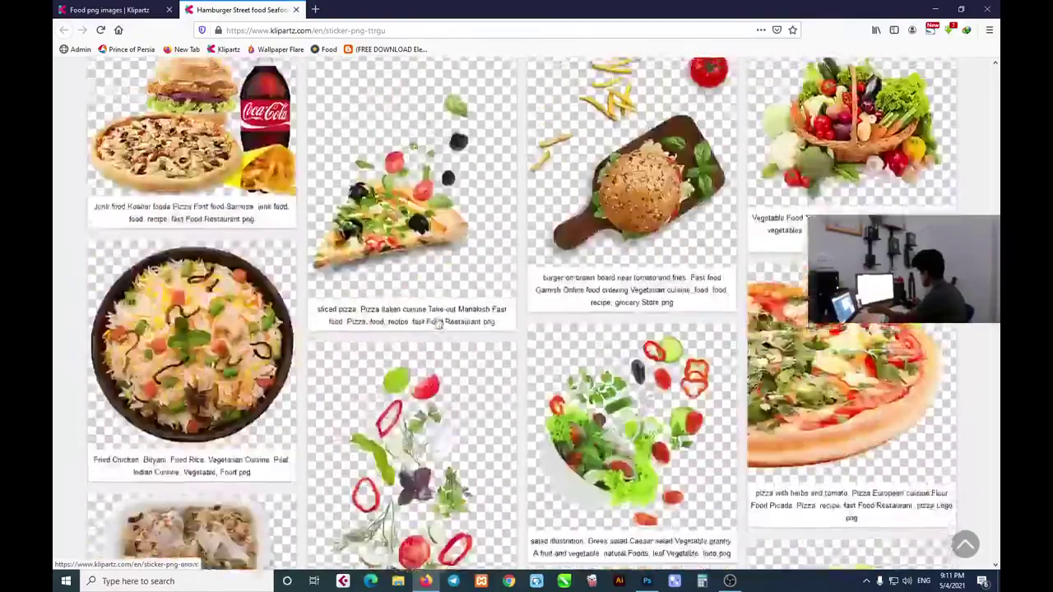
scroll(435, 321, "up", 8)
scroll(430, 321, "up", 4)
scroll(427, 332, "down", 8)
scroll(428, 332, "down", 5)
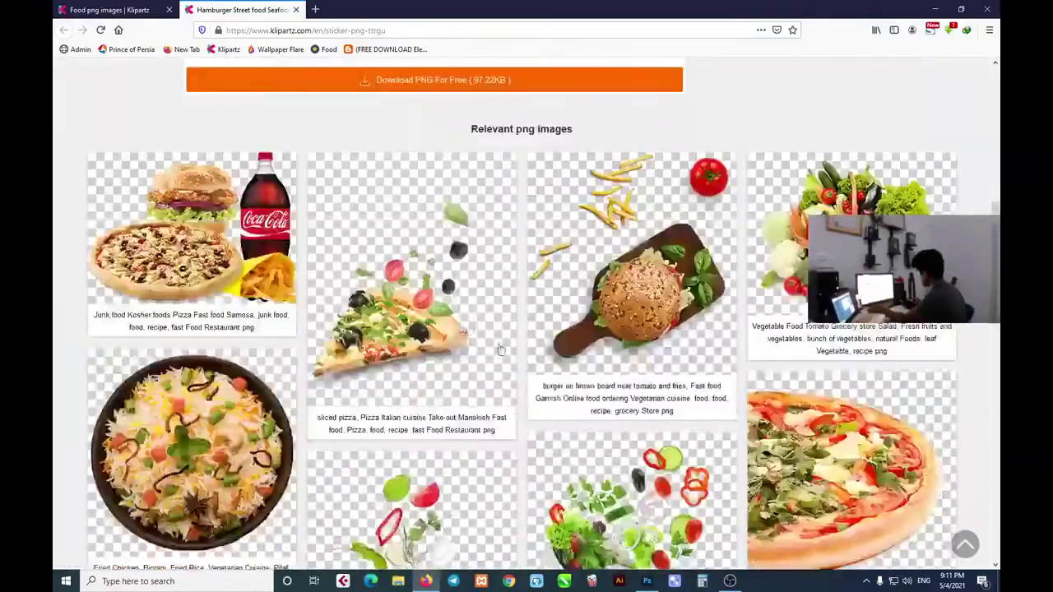
scroll(522, 348, "down", 3)
scroll(533, 347, "up", 3)
scroll(533, 348, "down", 3)
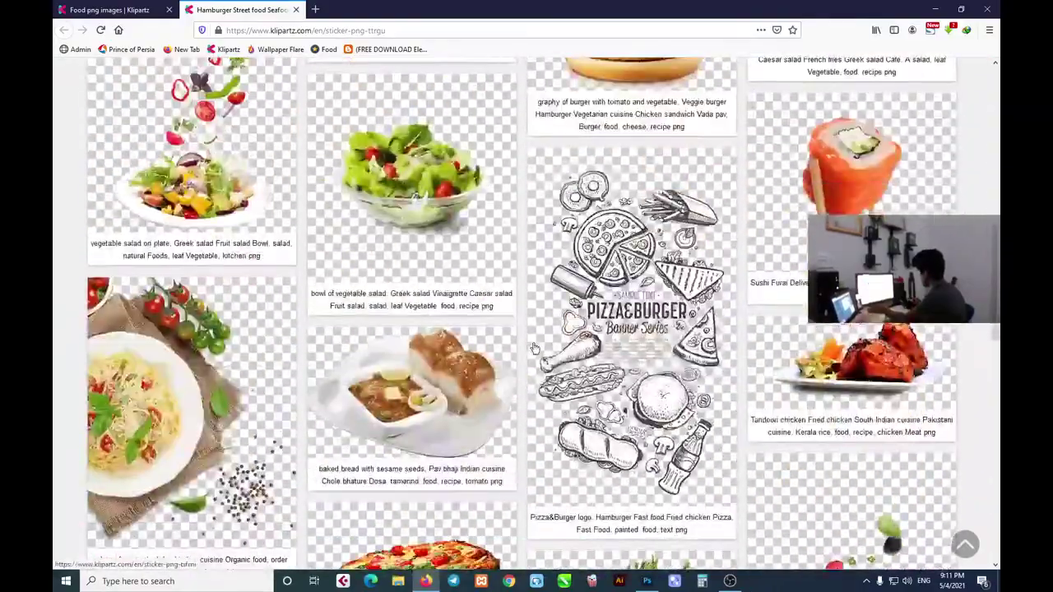
scroll(534, 349, "down", 2)
scroll(489, 317, "down", 3)
scroll(489, 316, "up", 4)
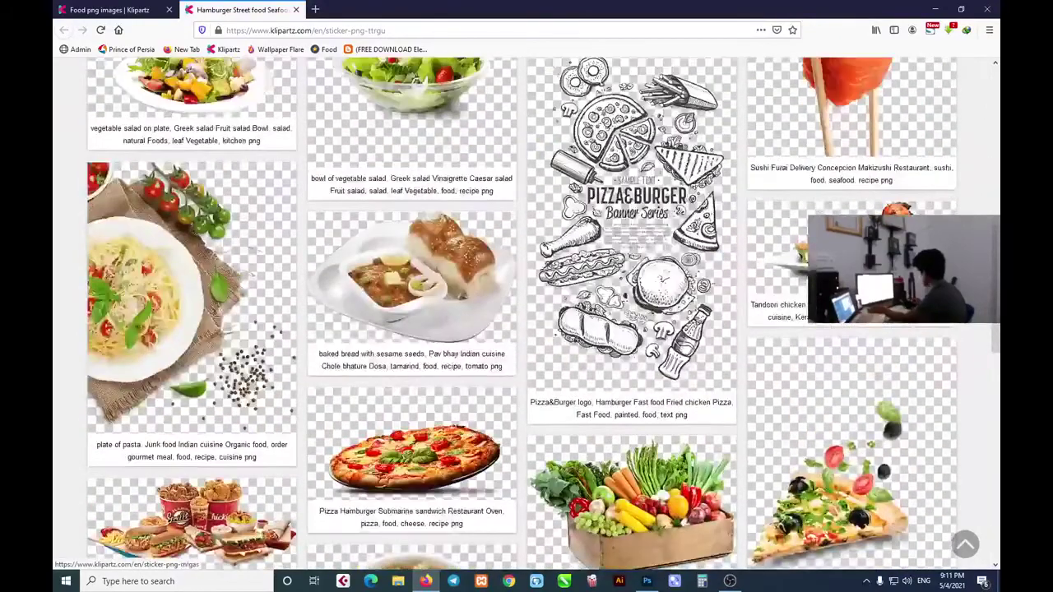
left_click(489, 316)
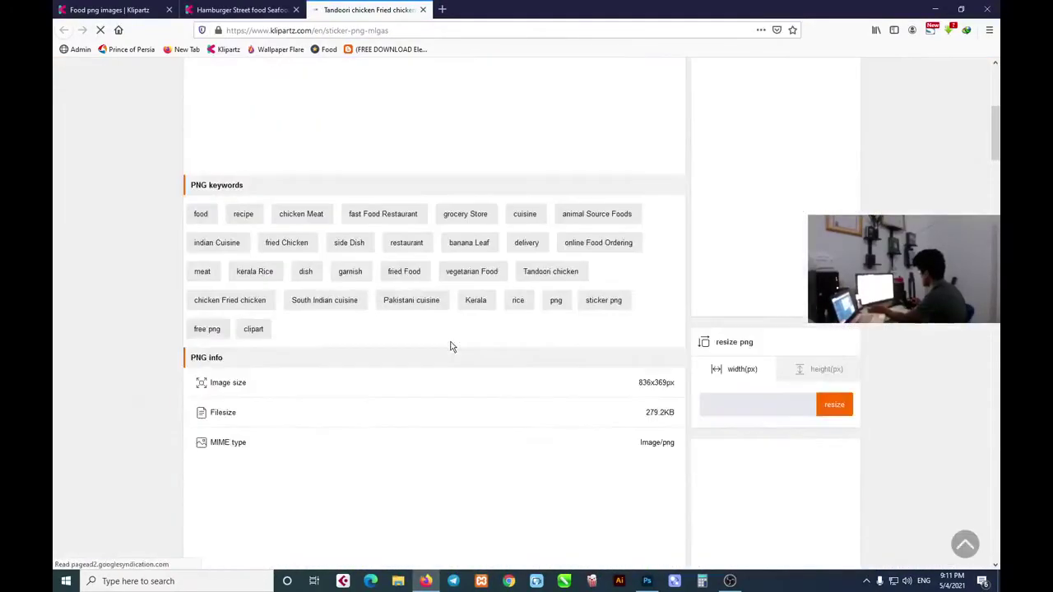
Reopen the salmon salad image, then close the tandoori chicken and duplicate salad tabs
scroll(453, 341, "down", 3)
scroll(480, 352, "down", 3)
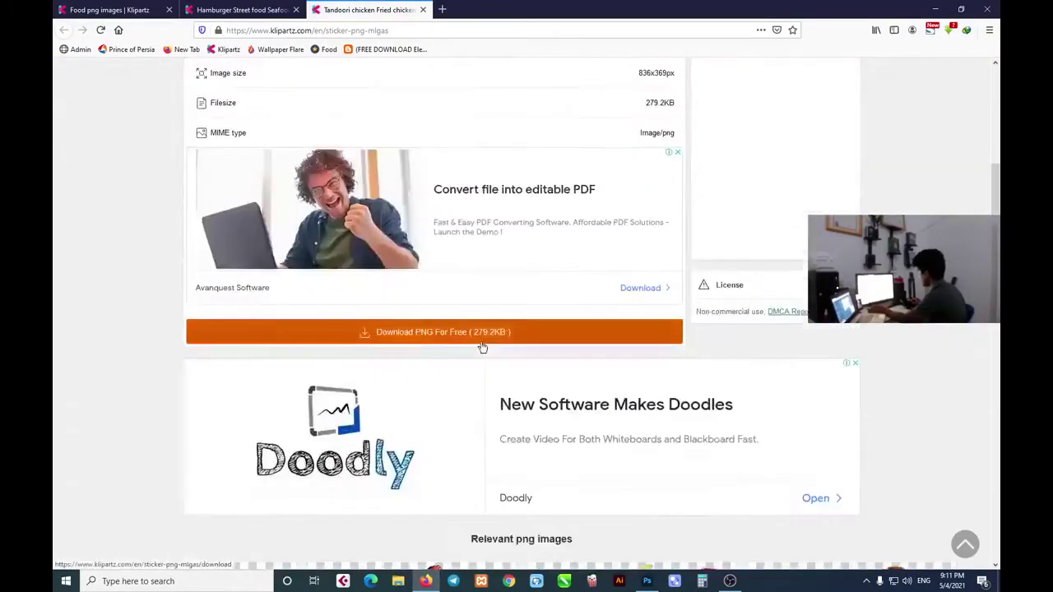
scroll(482, 348, "down", 3)
scroll(479, 346, "down", 3)
scroll(471, 318, "up", 2)
scroll(534, 313, "down", 2)
scroll(603, 306, "down", 1)
scroll(603, 306, "up", 10)
scroll(548, 298, "down", 2)
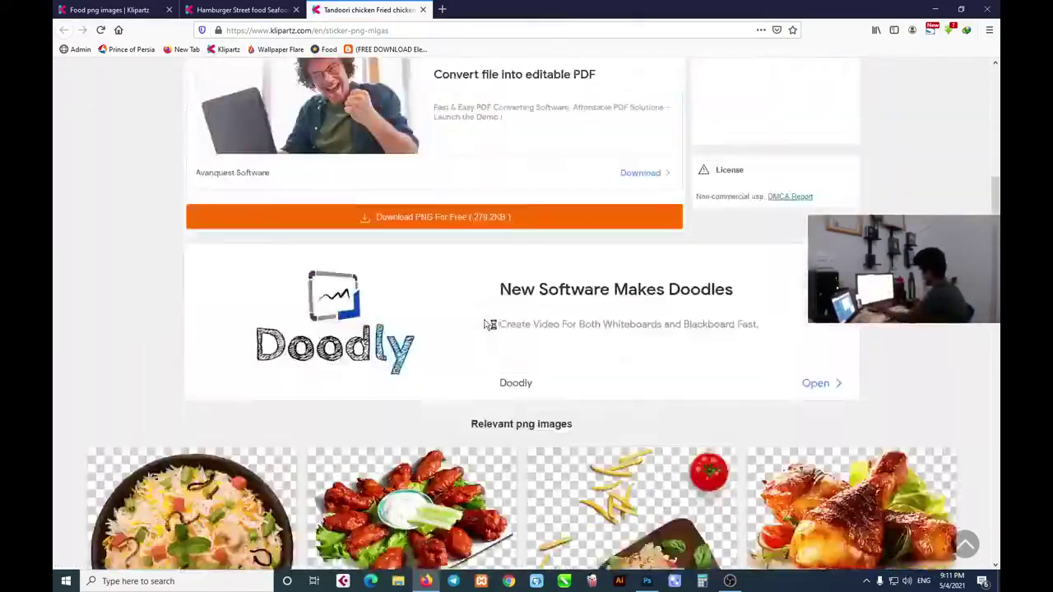
scroll(494, 280, "down", 5)
scroll(209, 172, "down", 4)
scroll(210, 172, "up", 2)
left_click(214, 329)
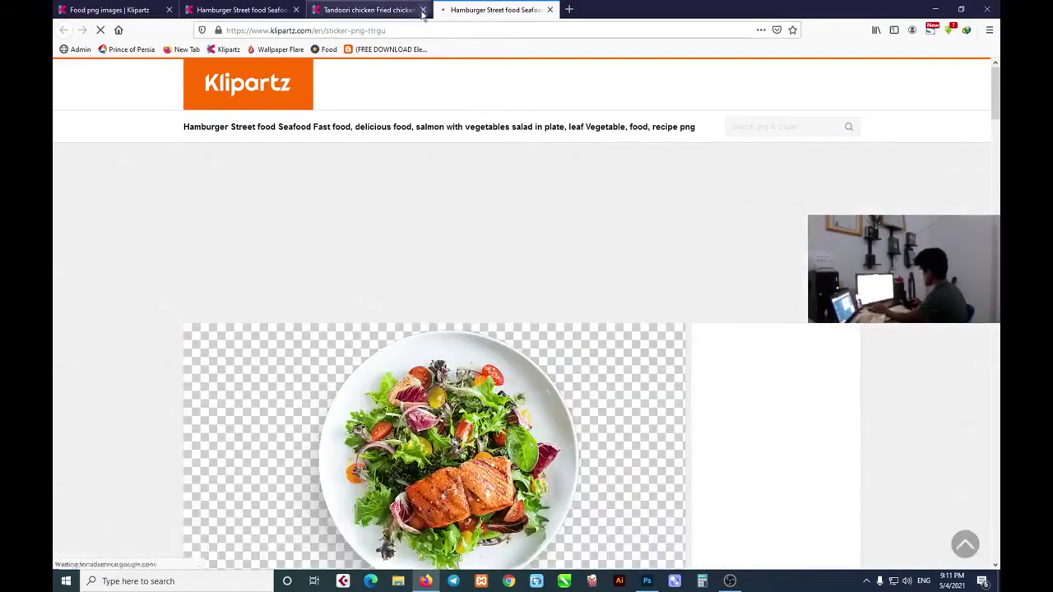
left_click(422, 10)
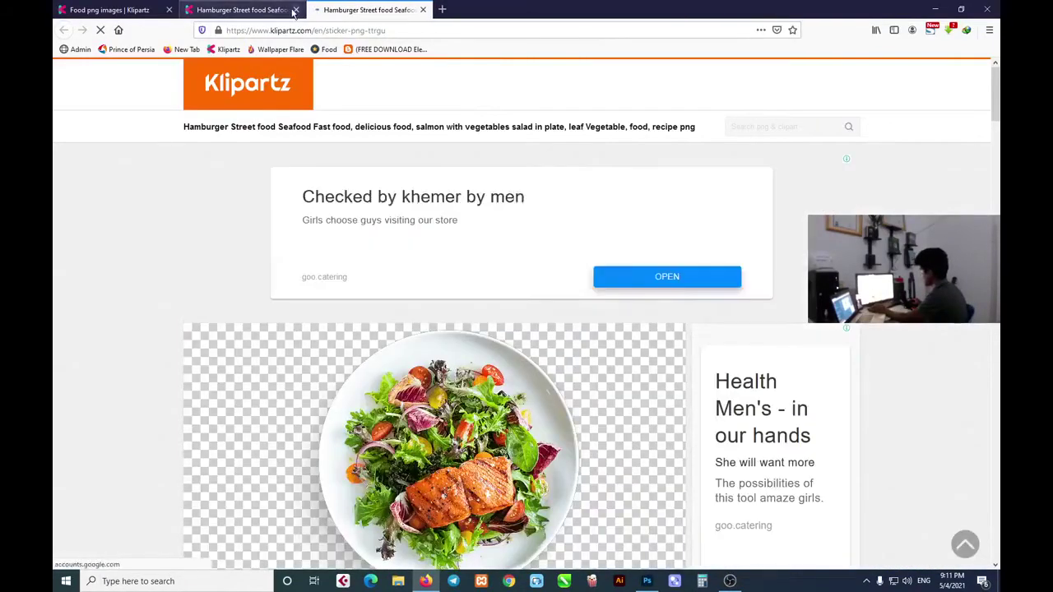
left_click(295, 9)
Start the free PNG download of the 538x534 px salmon salad image
scroll(400, 155, "down", 3)
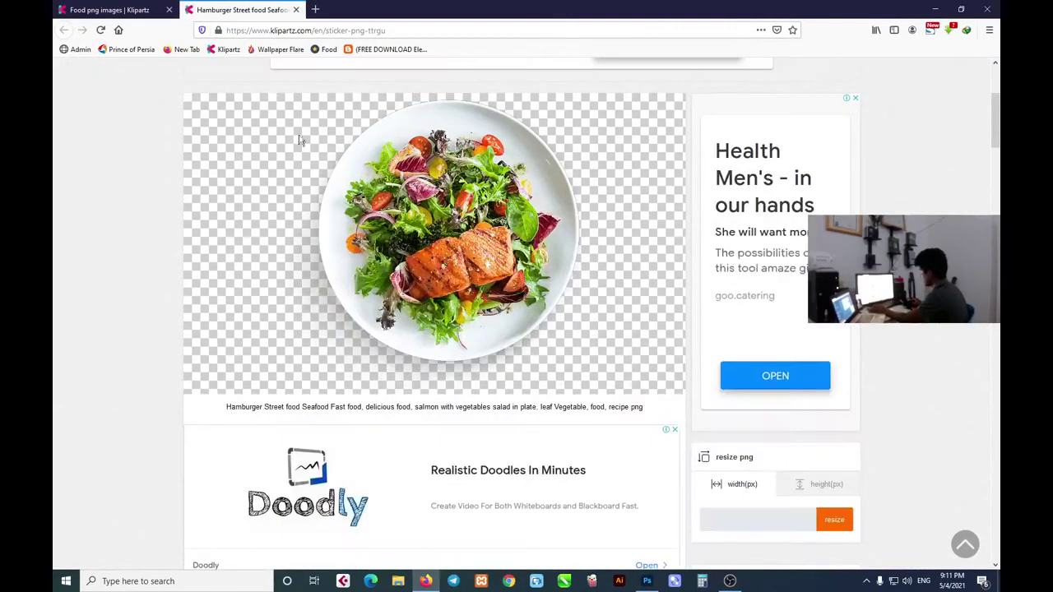
scroll(458, 235, "down", 5)
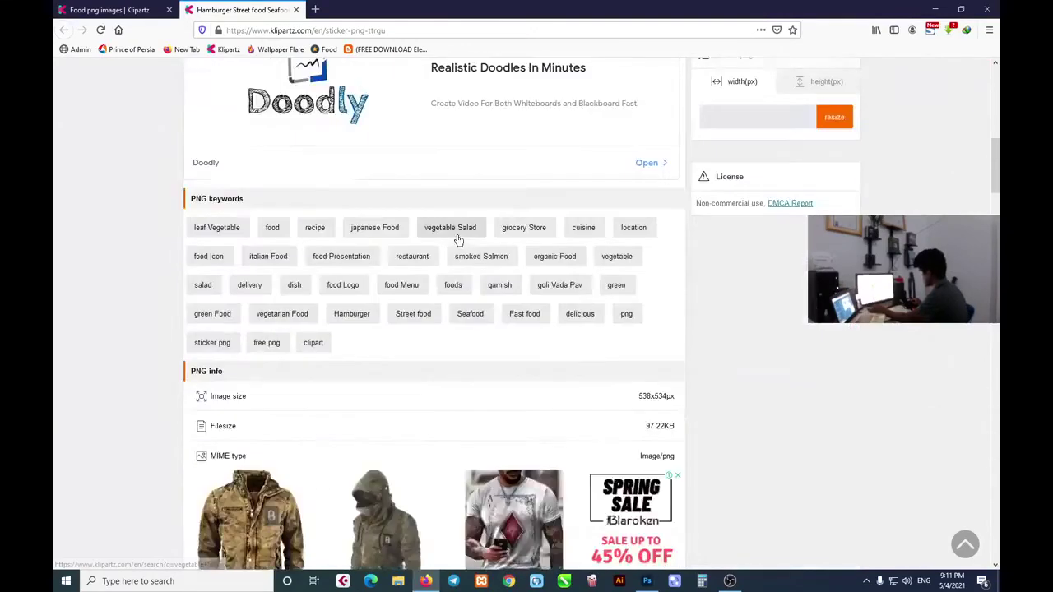
scroll(458, 235, "down", 3)
scroll(458, 236, "down", 2)
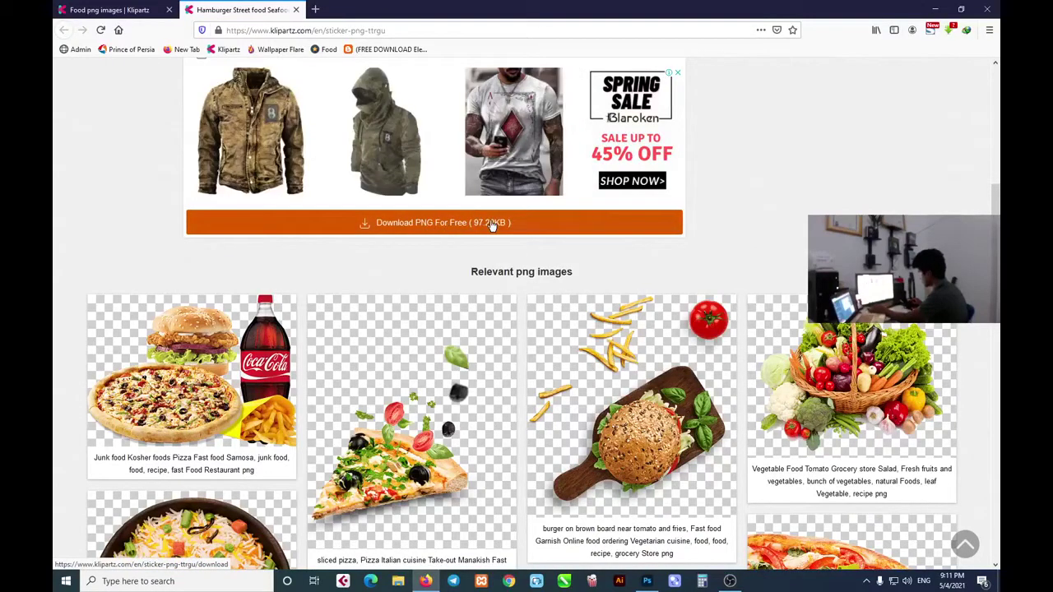
left_click(407, 224)
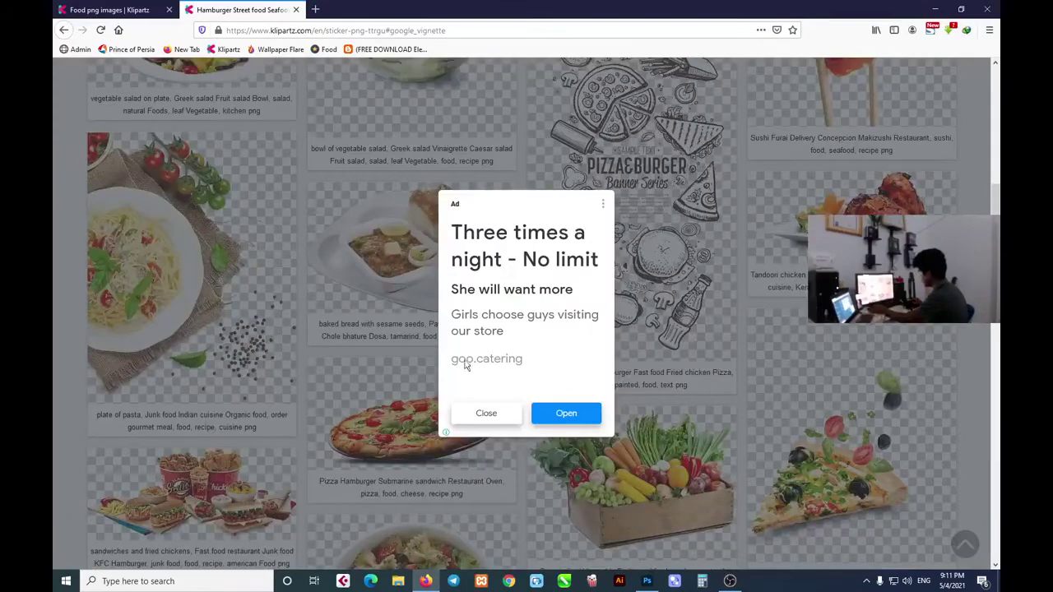
Close the full-page ad and scroll down to the download page's reCAPTCHA check
left_click(486, 413)
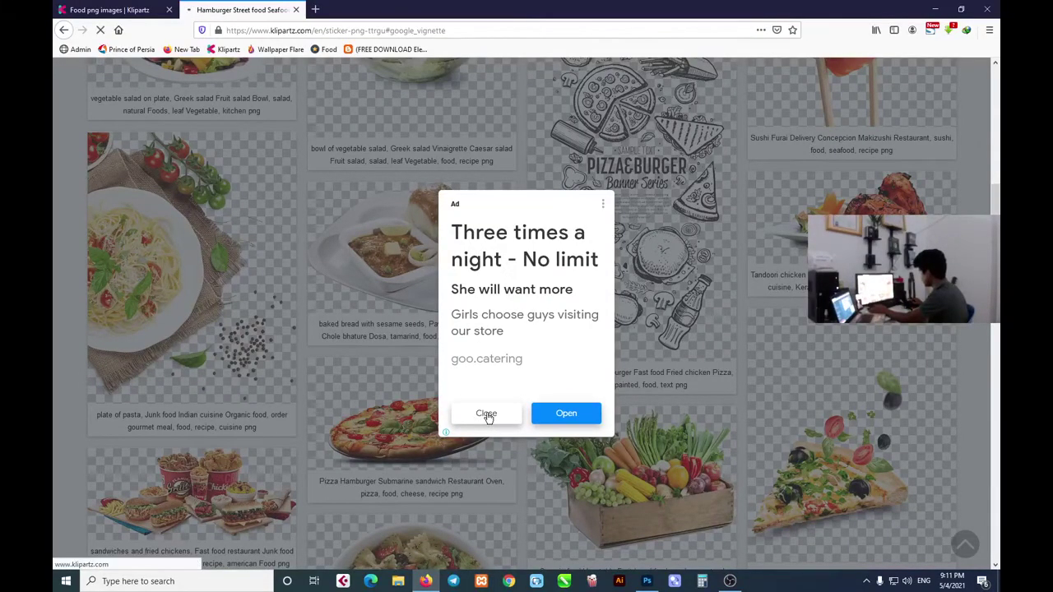
scroll(435, 263, "down", 2)
scroll(434, 263, "down", 2)
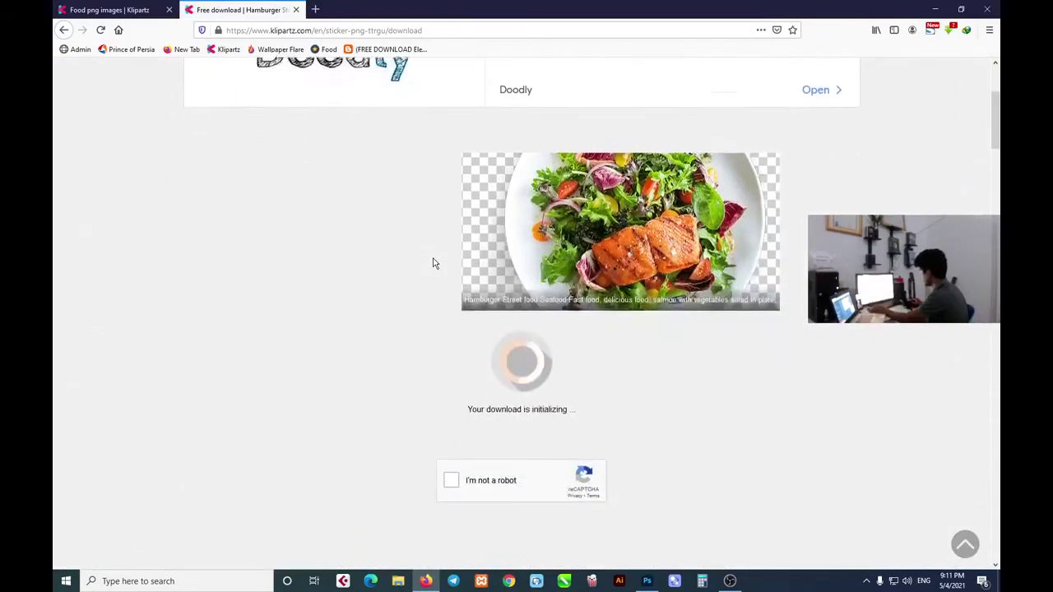
scroll(442, 445, "down", 1)
scroll(442, 445, "down", 2)
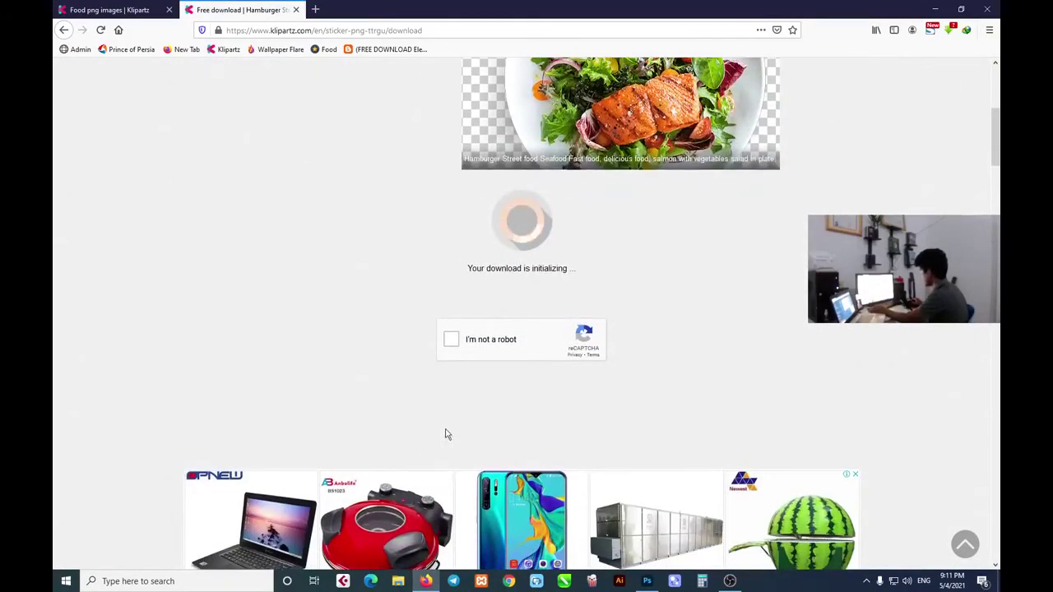
Pass the reCAPTCHA by selecting the three stairs pictures and verifying
left_click(450, 340)
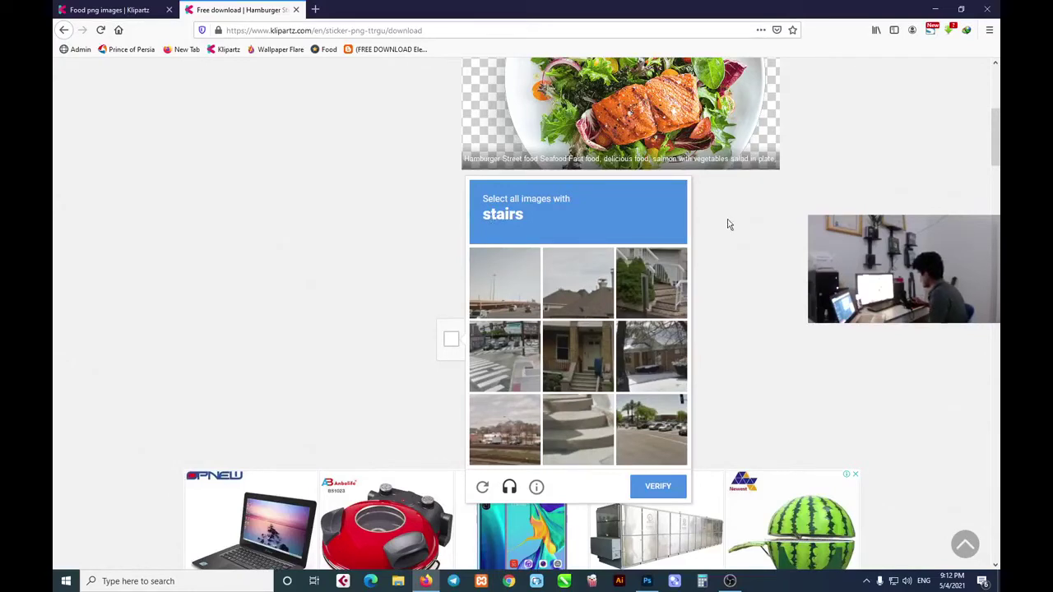
left_click(659, 309)
left_click(578, 363)
left_click(574, 416)
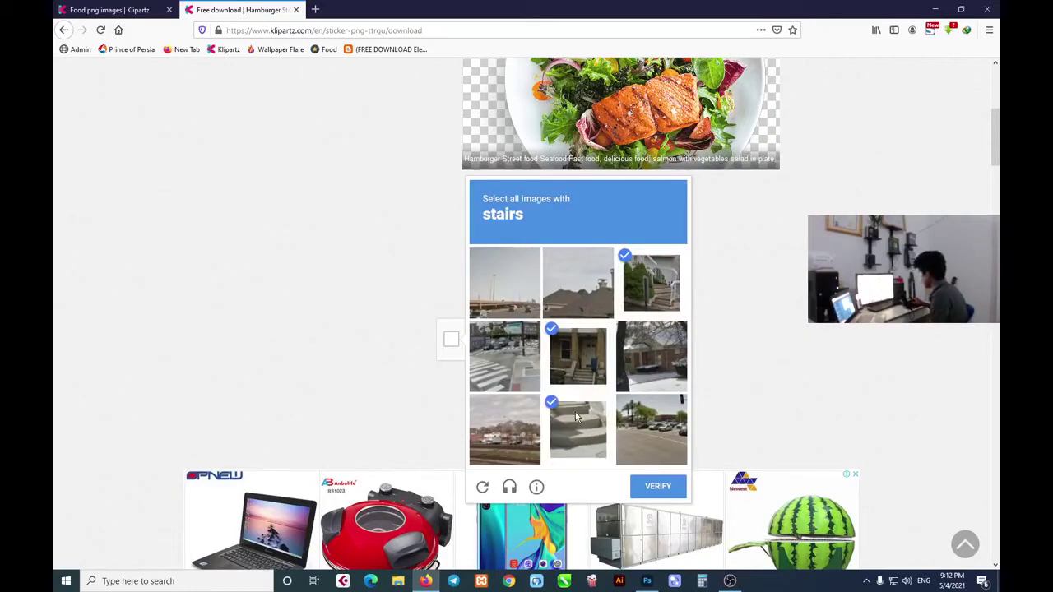
left_click(658, 487)
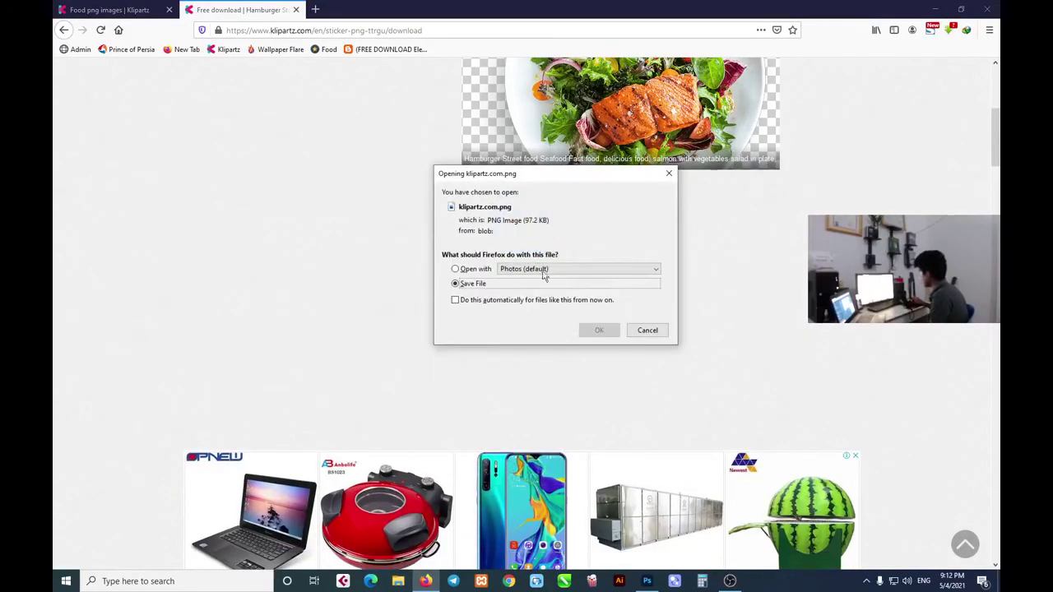
Move aside and close the file download dialog, then check the completed download page
left_click_drag(554, 177, 459, 147)
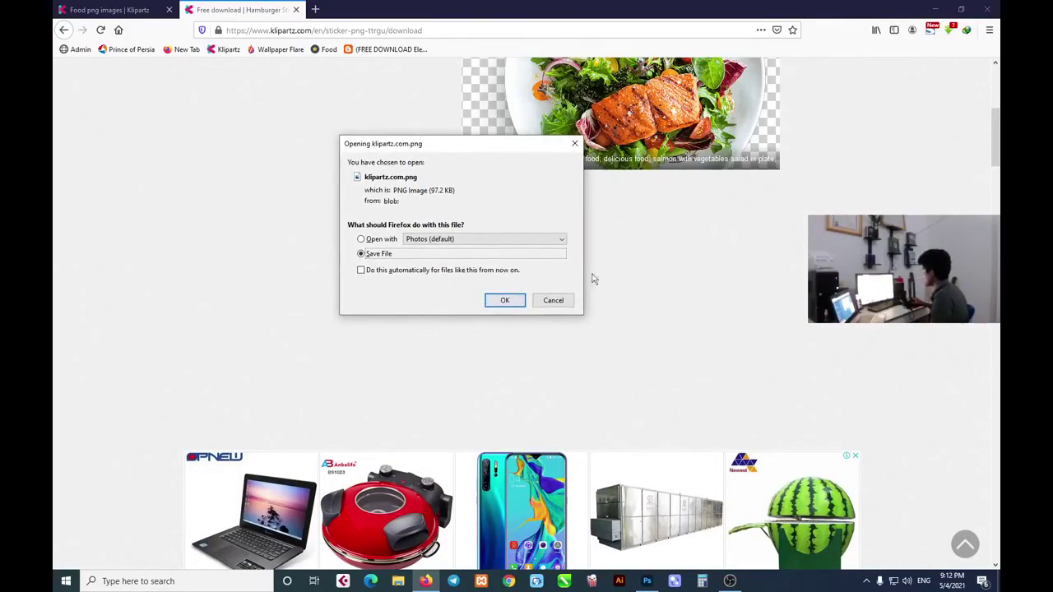
left_click(574, 143)
scroll(609, 337, "down", 3)
scroll(597, 362, "down", 4)
scroll(596, 371, "up", 5)
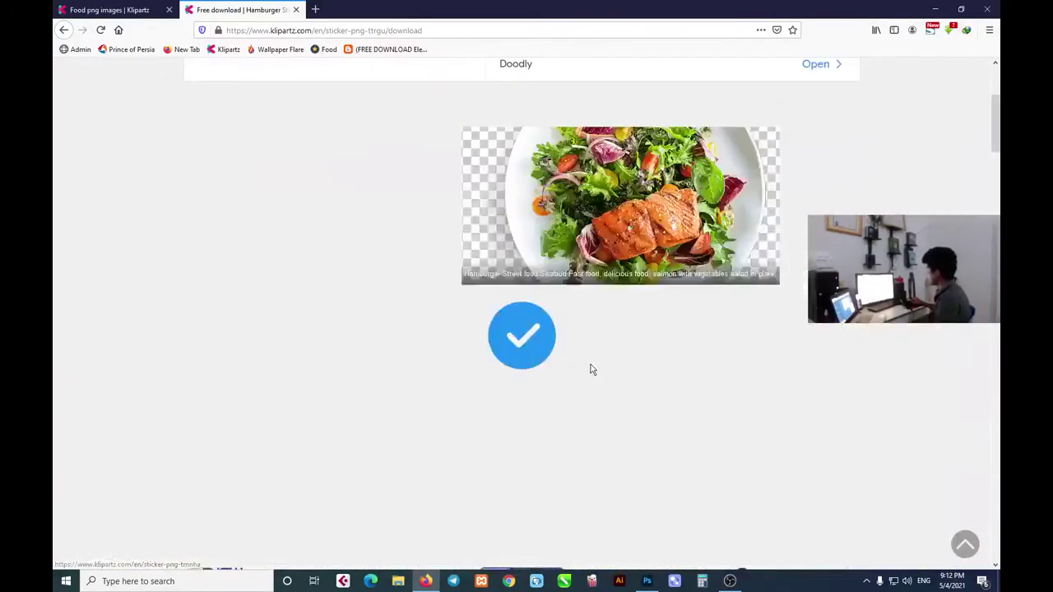
scroll(597, 370, "up", 3)
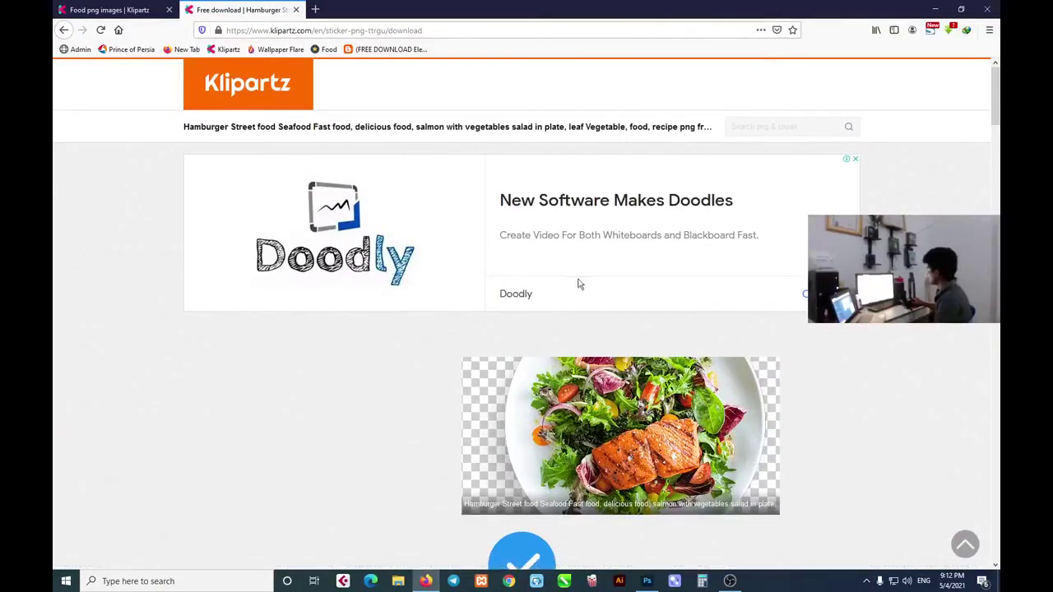
scroll(452, 318, "down", 3)
scroll(461, 323, "down", 5)
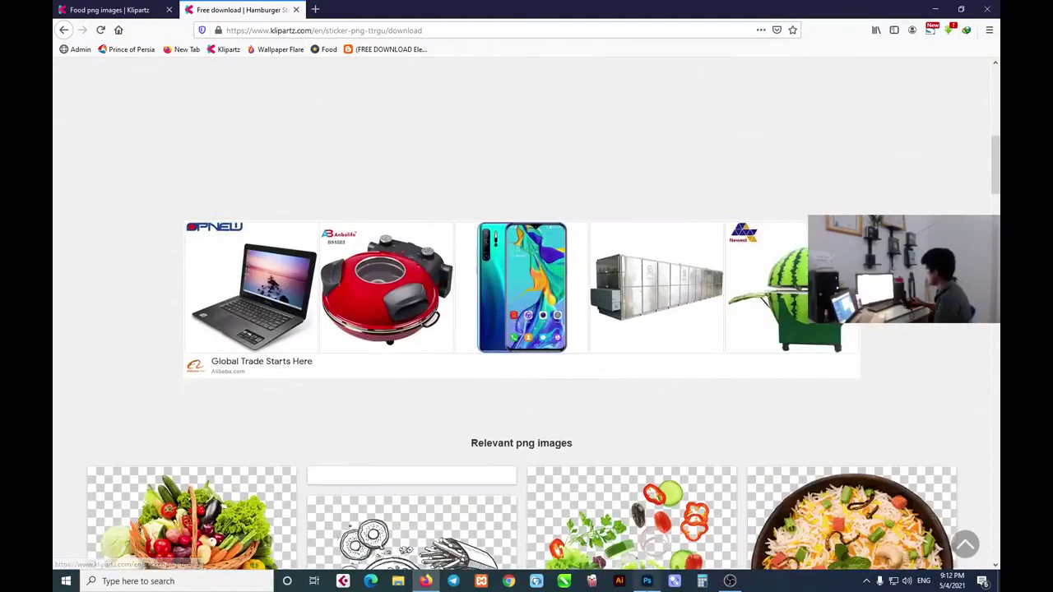
Glance at the flyer in Photoshop, return to Klipartz and focus the image search field
left_click(646, 580)
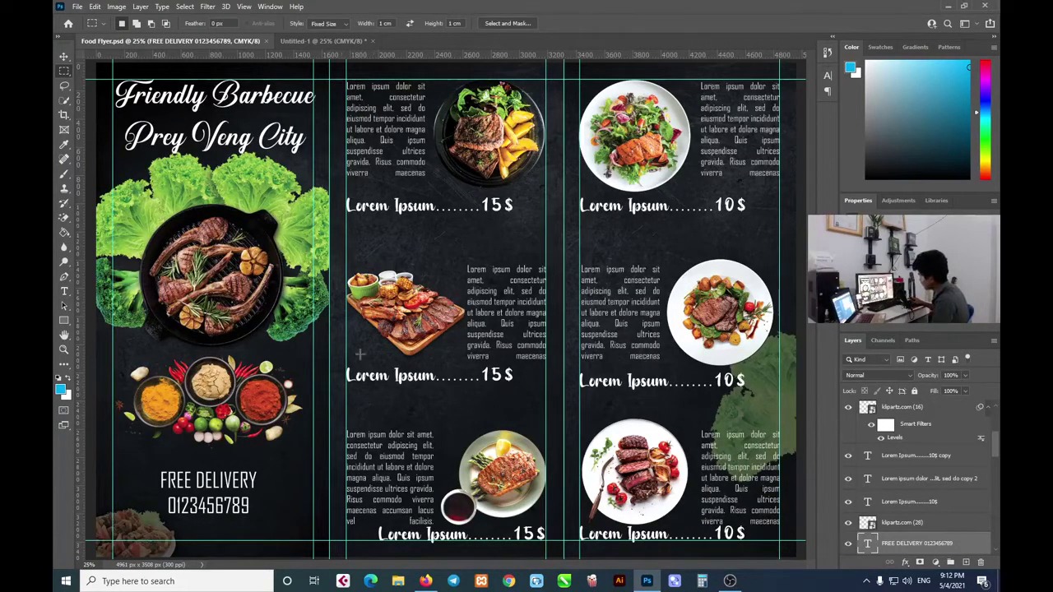
left_click(947, 9)
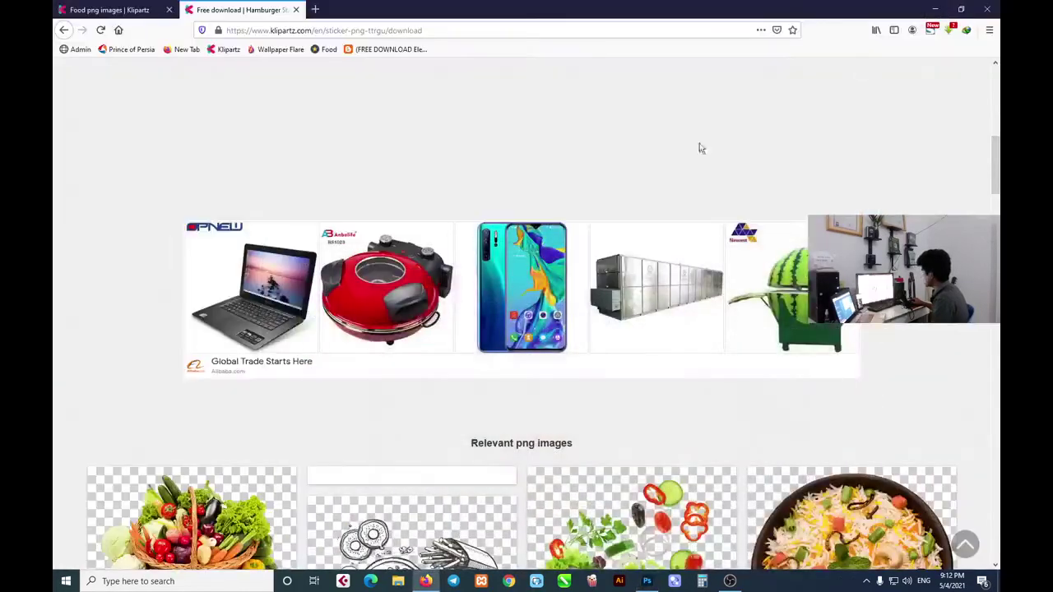
scroll(487, 312, "down", 5)
scroll(487, 312, "down", 3)
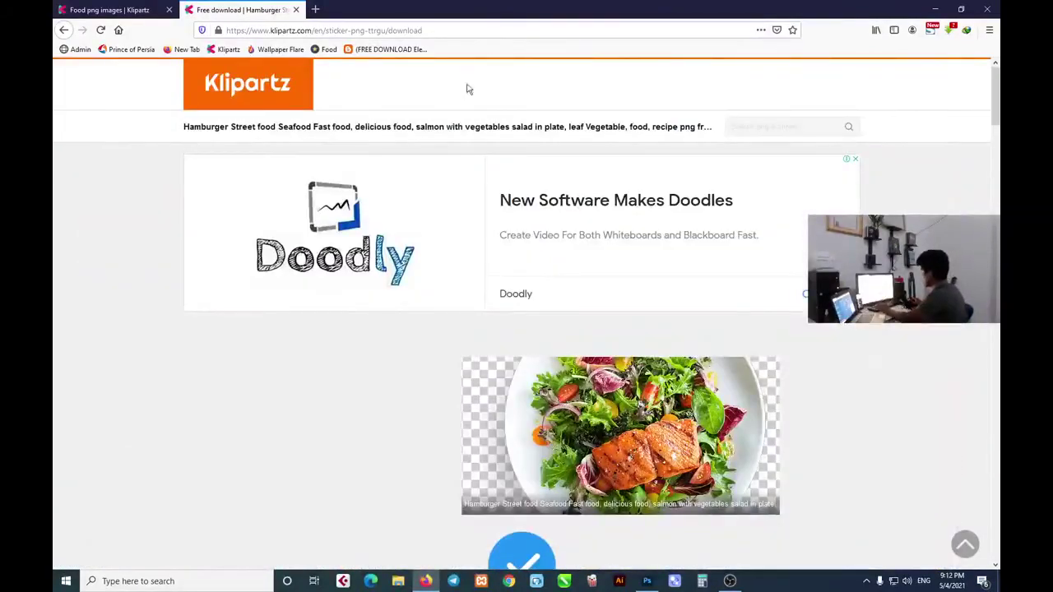
left_click(800, 130)
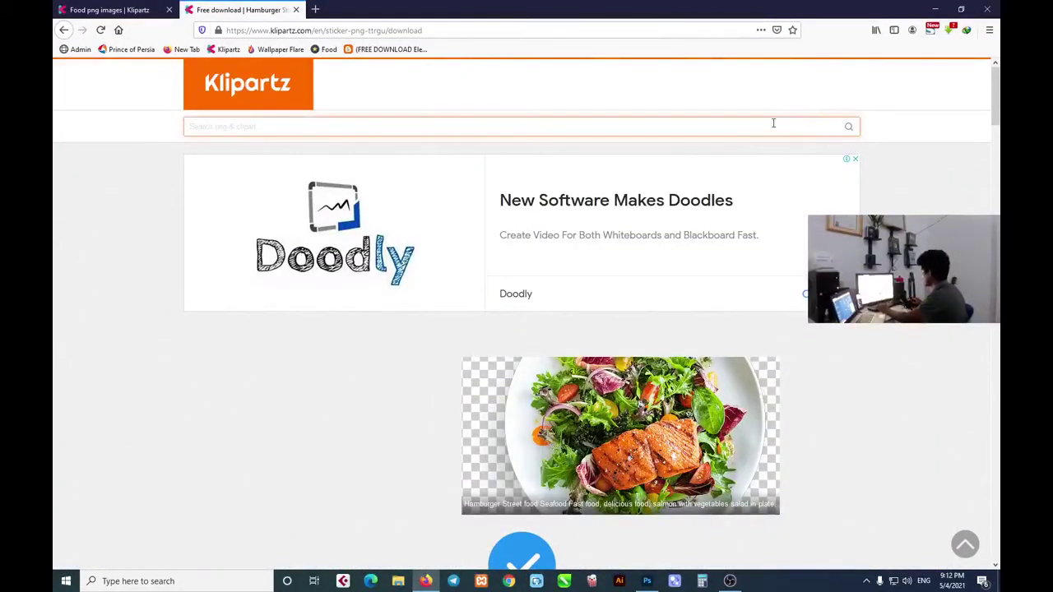
Search Klipartz for salad images and scroll into the results
type("salad")
key("Return")
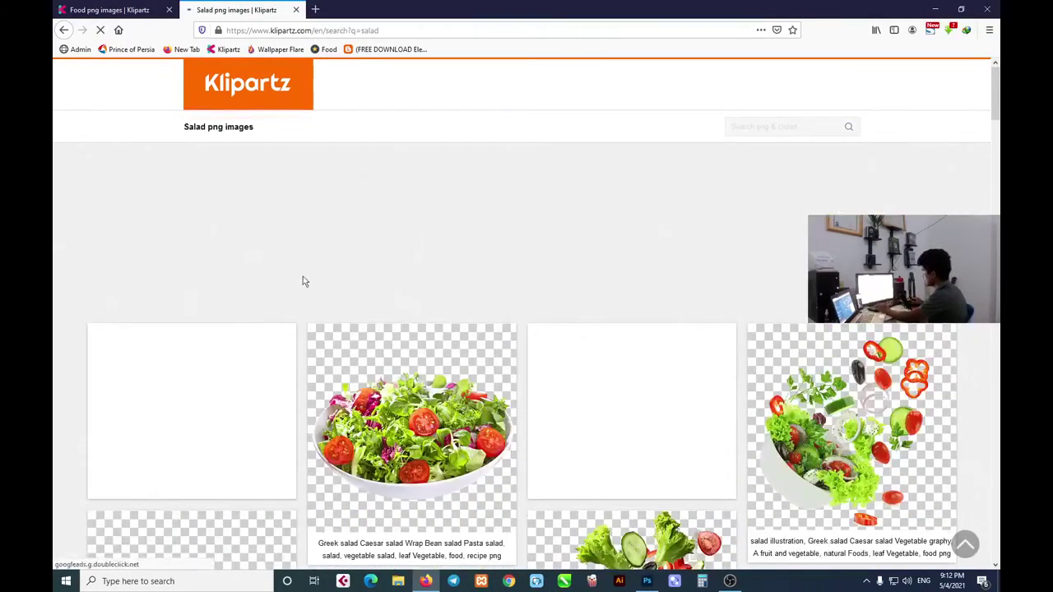
scroll(365, 266, "down", 2)
scroll(625, 407, "down", 4)
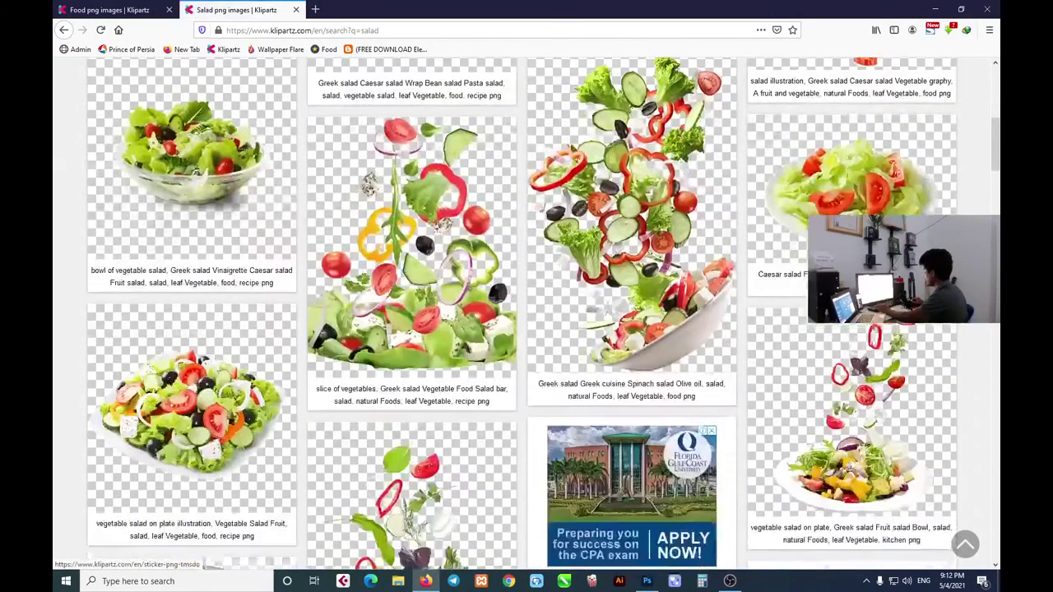
scroll(625, 407, "down", 4)
scroll(469, 374, "down", 5)
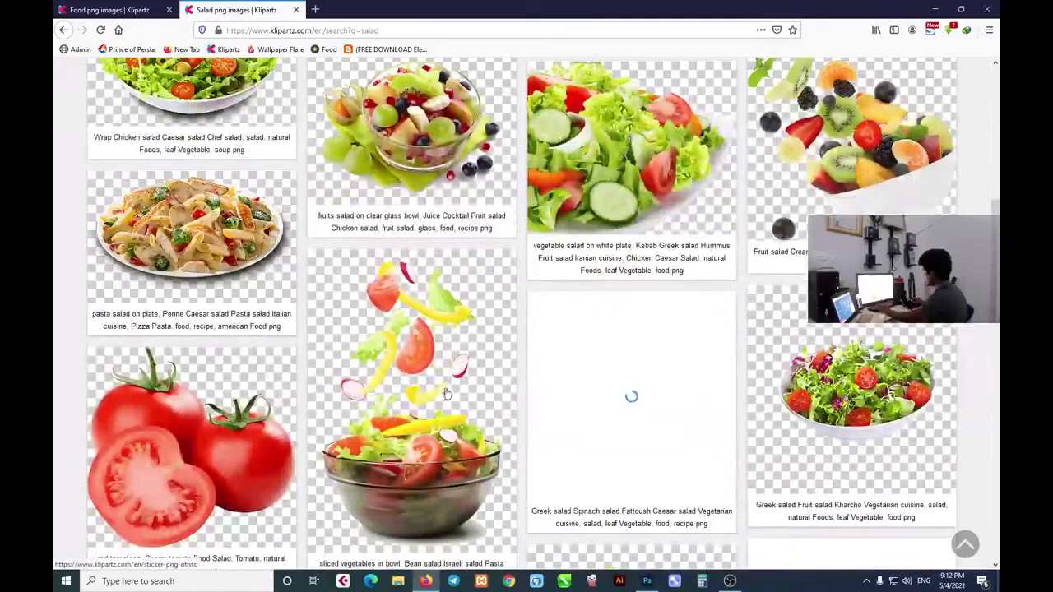
scroll(630, 207, "down", 1)
scroll(630, 263, "down", 5)
scroll(770, 216, "down", 1)
Browse through the rest of the salad PNG results, then minimize the browser
scroll(771, 216, "up", 2)
scroll(770, 217, "down", 3)
scroll(771, 216, "down", 5)
scroll(198, 186, "down", 1)
scroll(197, 187, "down", 3)
scroll(197, 187, "down", 2)
scroll(197, 187, "down", 2)
scroll(247, 227, "down", 3)
scroll(329, 247, "down", 1)
scroll(405, 262, "down", 1)
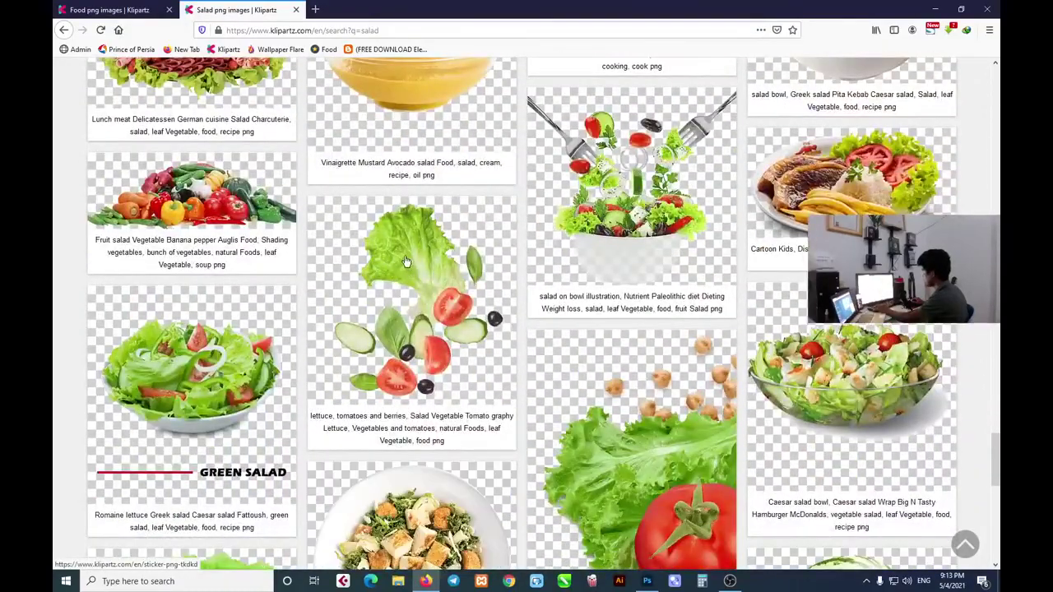
scroll(406, 262, "down", 2)
scroll(329, 279, "down", 3)
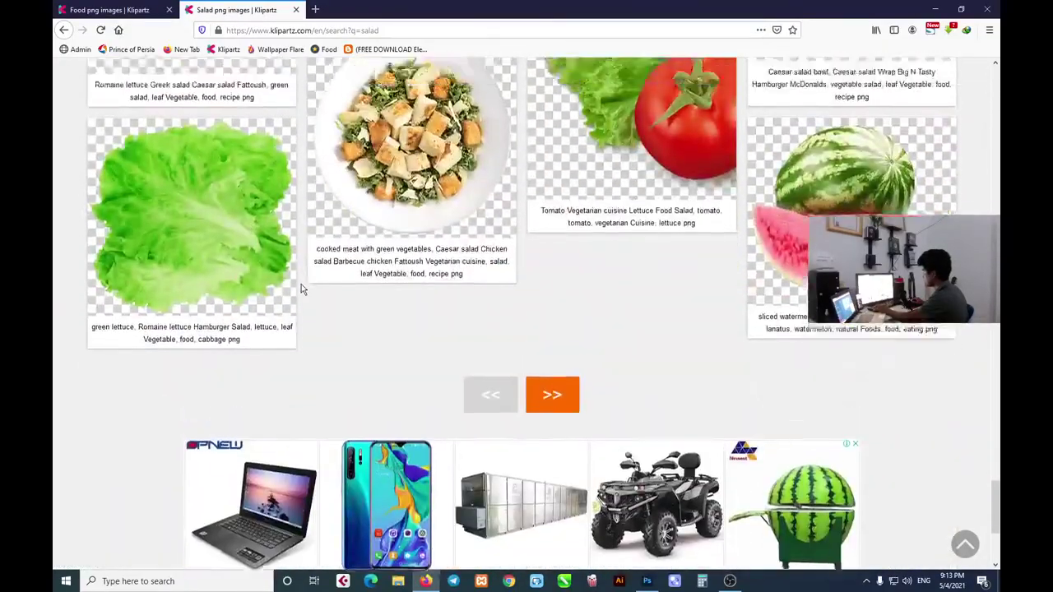
scroll(301, 284, "up", 10)
scroll(301, 283, "up", 5)
scroll(301, 284, "up", 5)
scroll(301, 284, "up", 5)
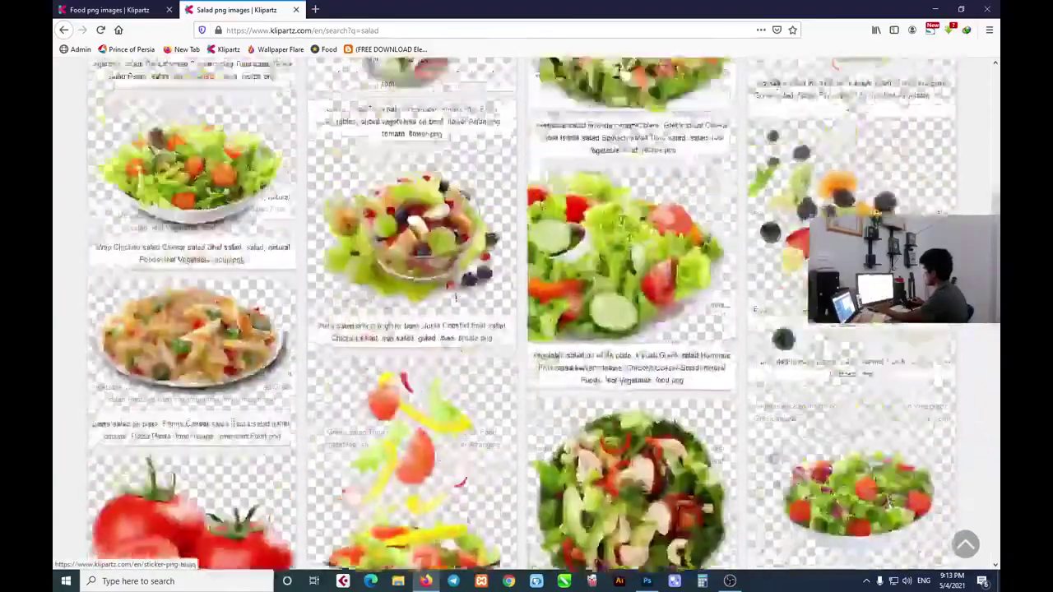
scroll(455, 300, "up", 5)
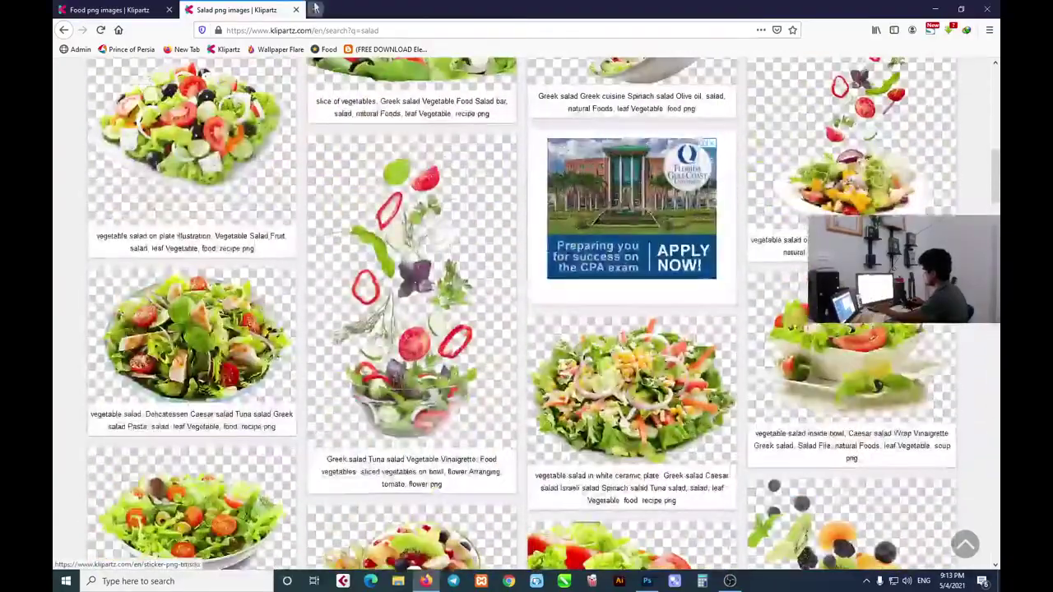
left_click(934, 9)
Open the pic folder full screen, review the downloaded images, then close it
double_click(416, 188)
left_click(626, 35)
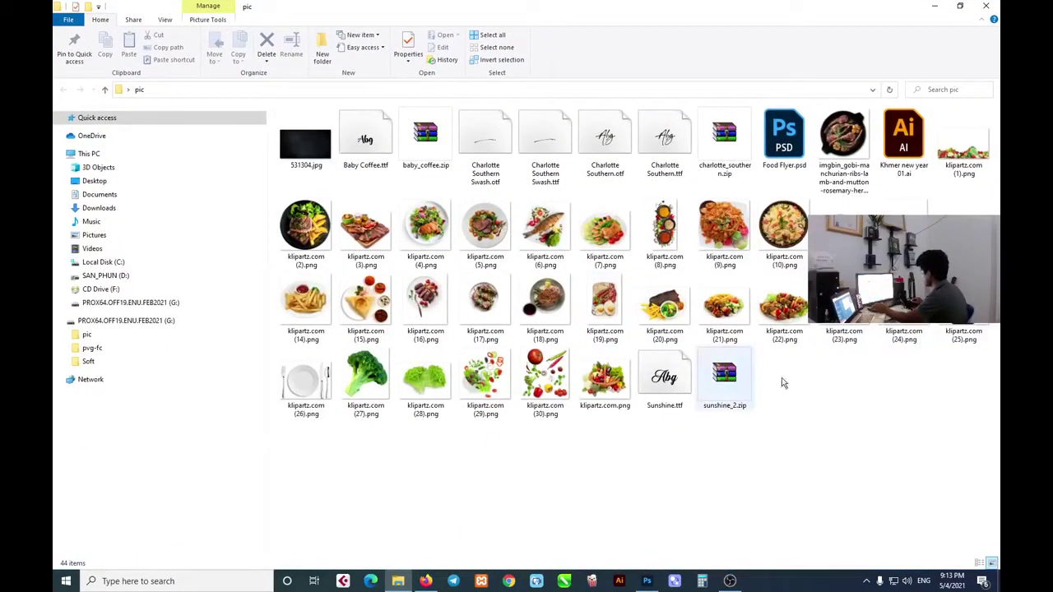
mouse_move(946, 475)
left_mouse_down()
mouse_move(281, 180)
mouse_move(281, 271)
left_mouse_up()
left_click(831, 418)
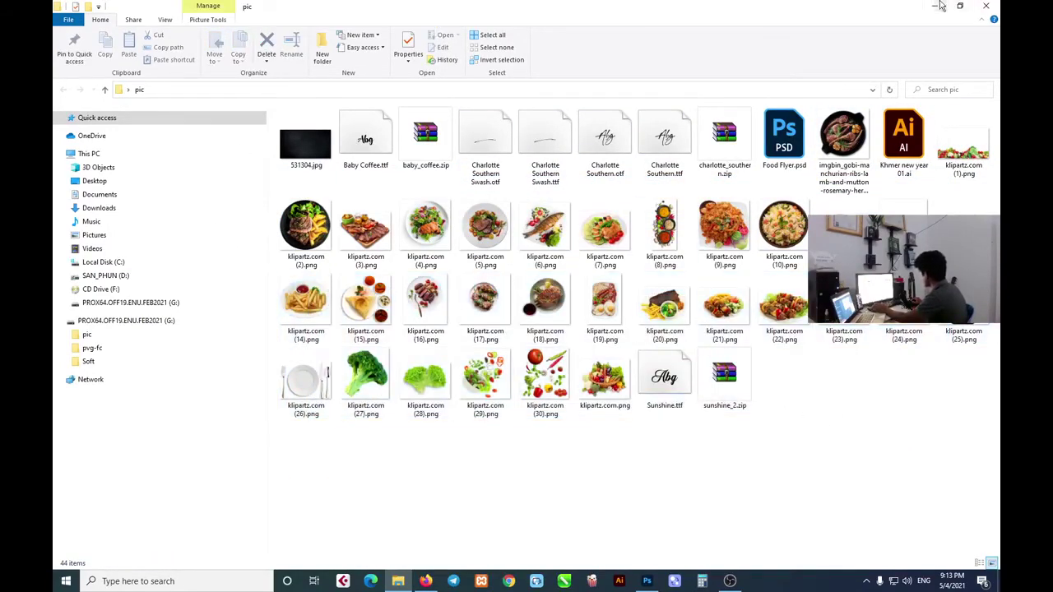
left_click(987, 6)
Close the salad results page and the browser, refresh the desktop, and return to Photoshop
left_click(426, 581)
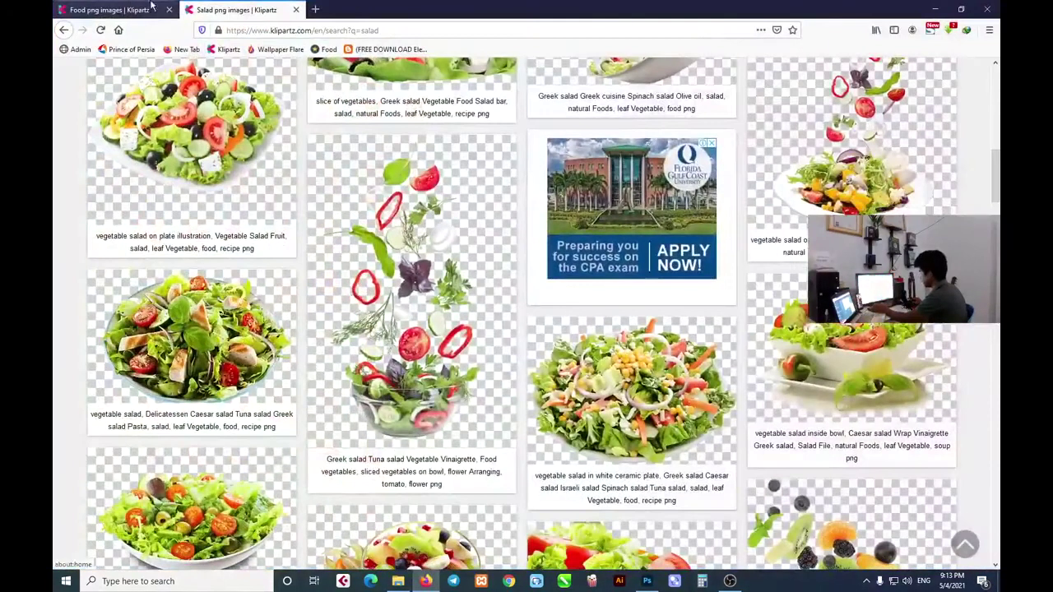
left_click(296, 10)
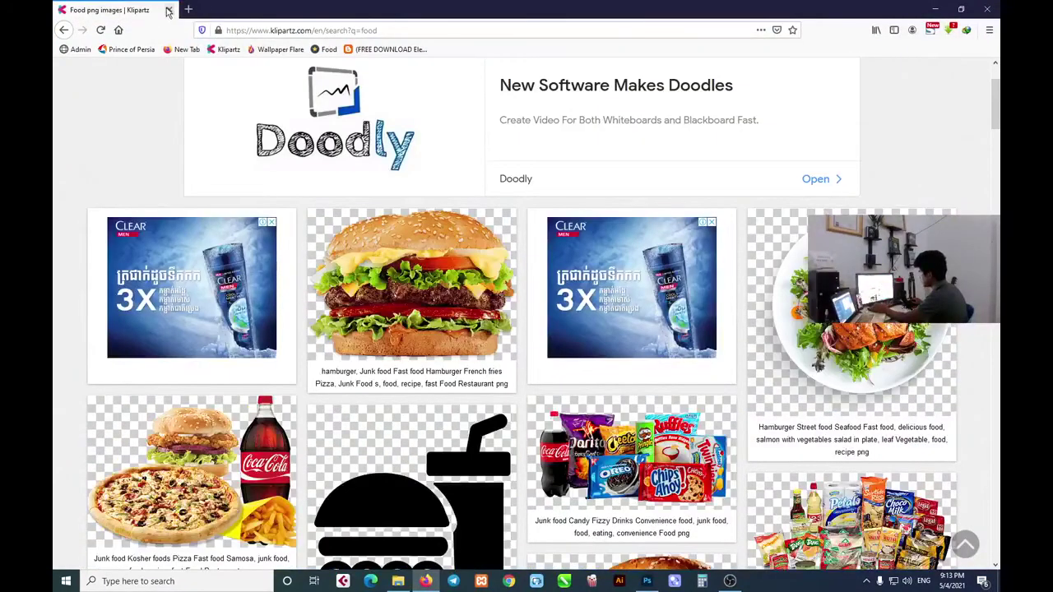
left_click(168, 10)
right_click(579, 7)
left_click(605, 34)
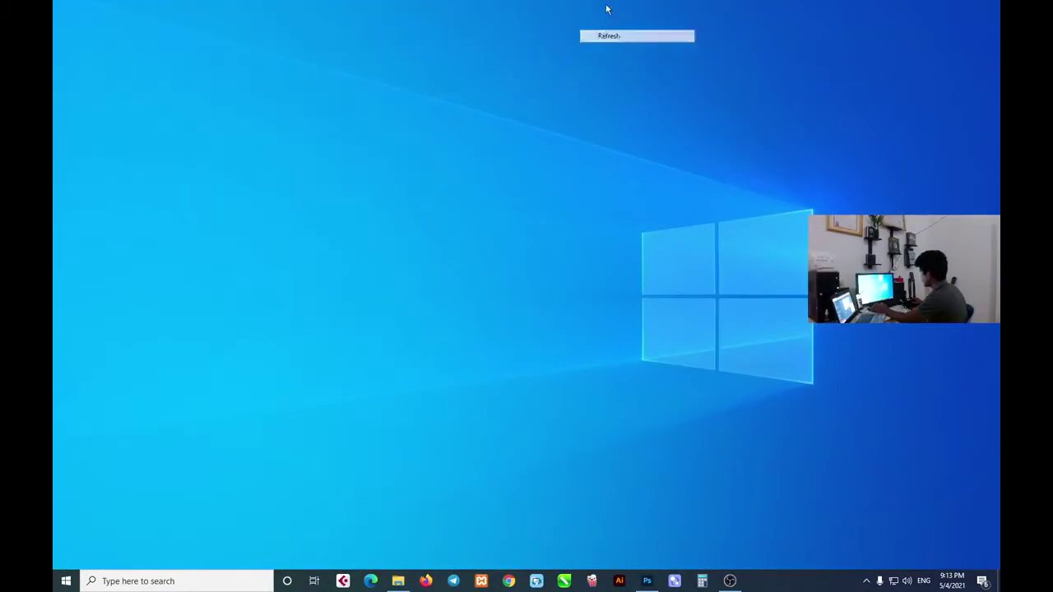
left_click(646, 580)
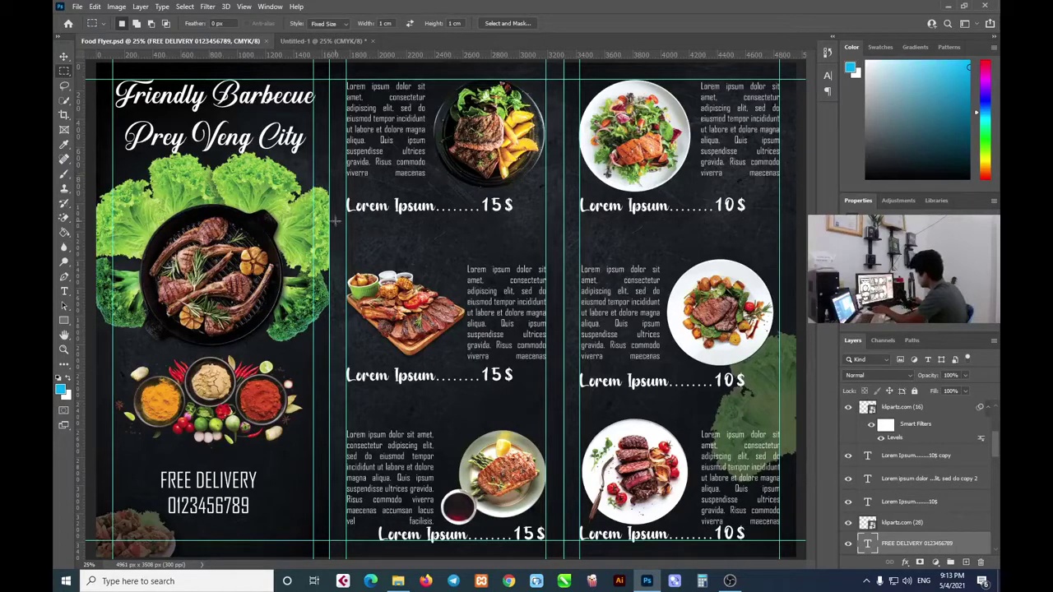
Compare the Untitled-1 and Food Flyer documents, settle on Untitled-1 and add a new layer
left_click(300, 41)
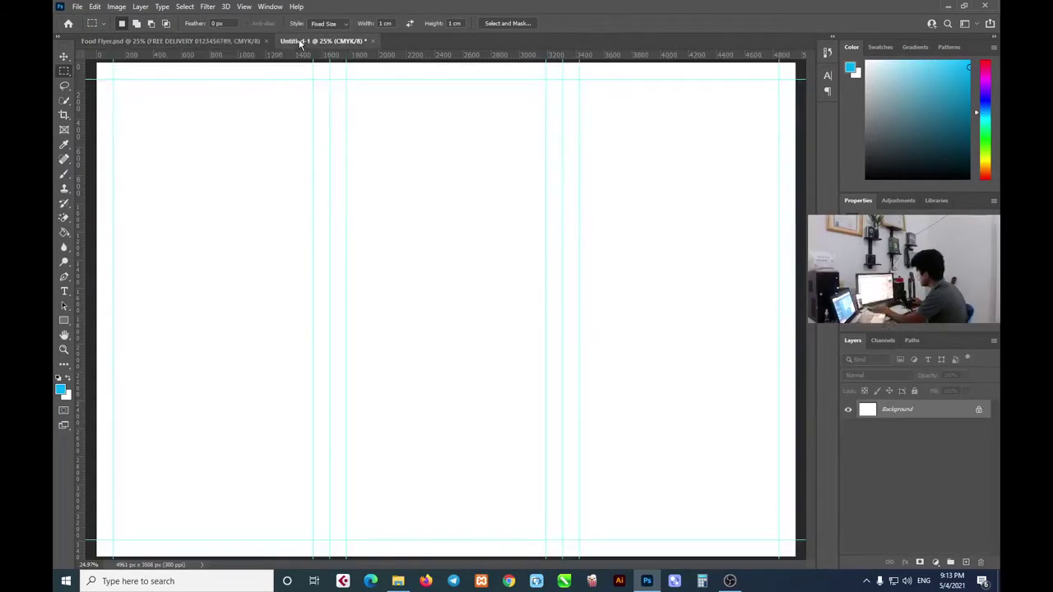
left_click(168, 42)
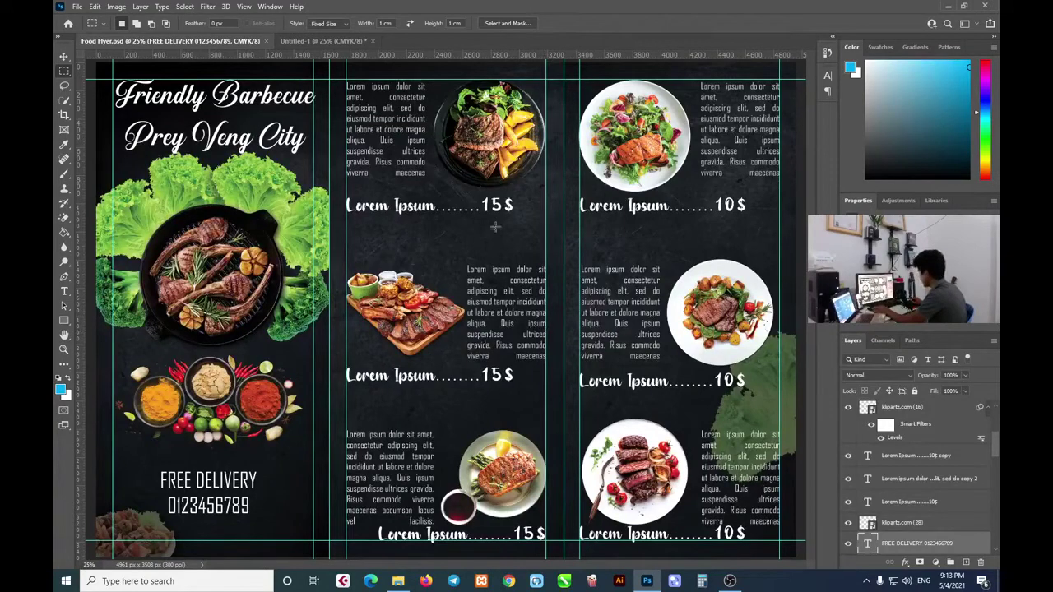
left_click(329, 41)
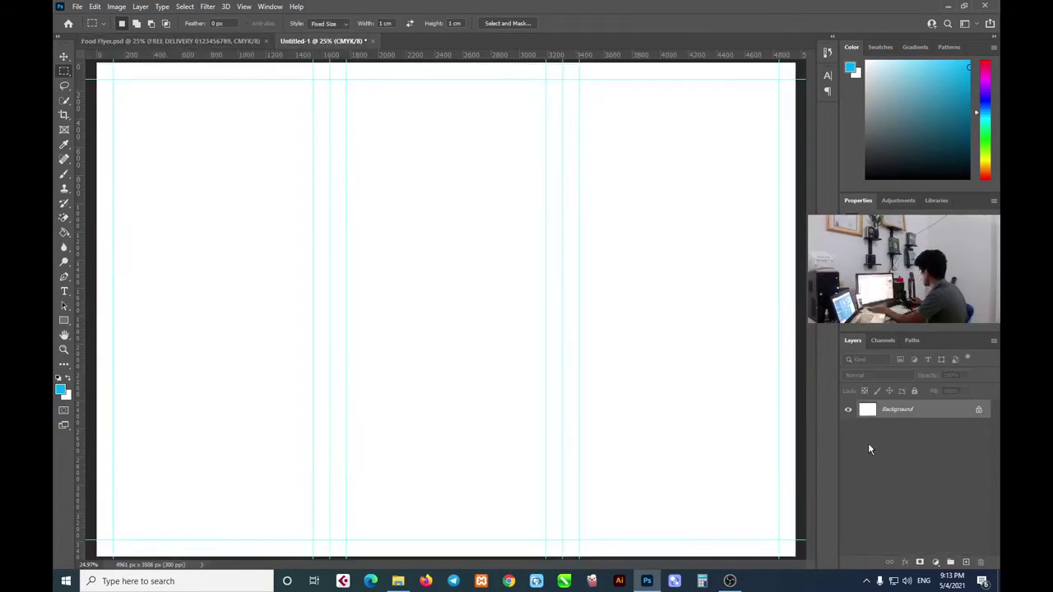
left_click(968, 561)
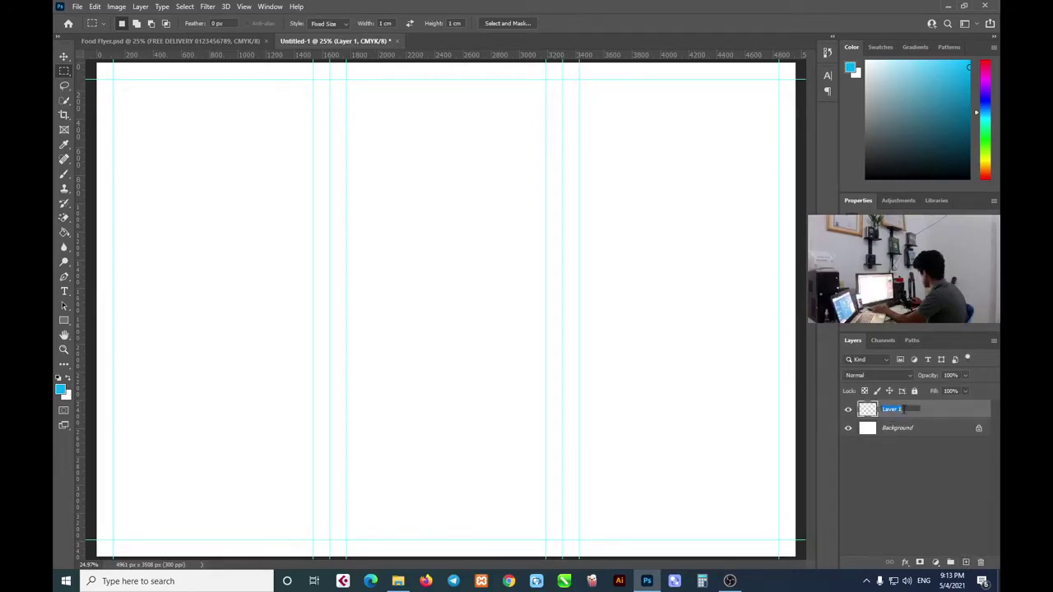
Name the new layer Black Left and marquee the full-height left panel in Normal style
type("Black Le")
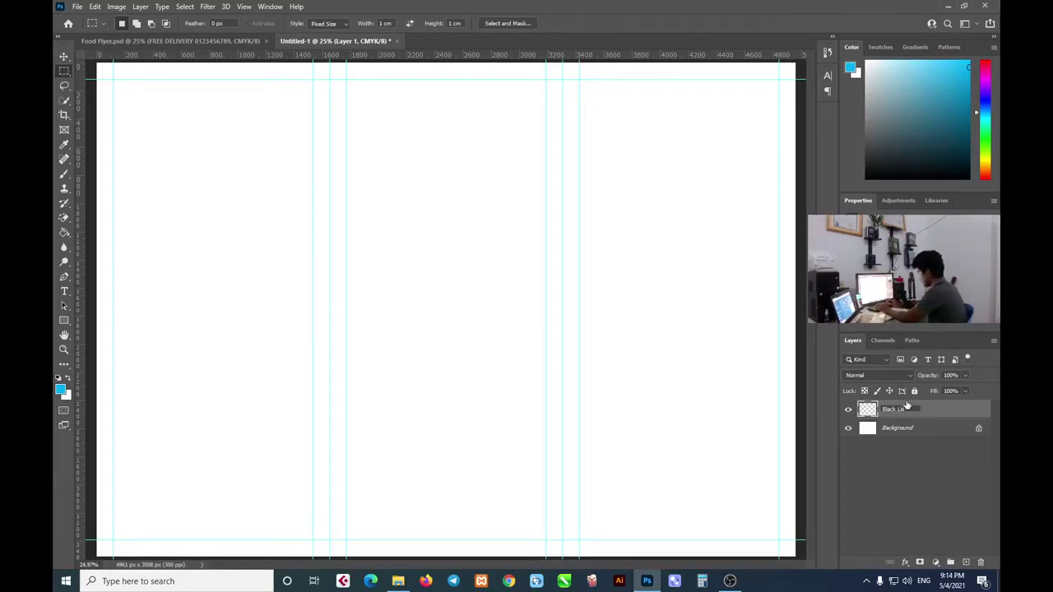
type("y")
type("ft")
key("Return")
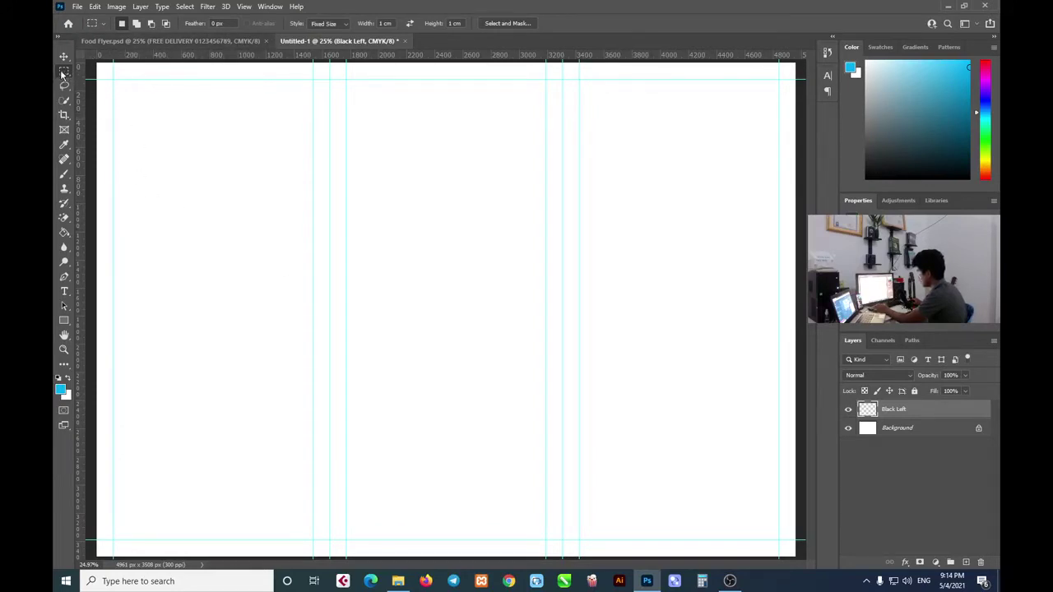
left_click(325, 24)
left_click(325, 34)
mouse_move(97, 63)
left_mouse_down()
mouse_move(315, 333)
mouse_move(329, 556)
left_mouse_up()
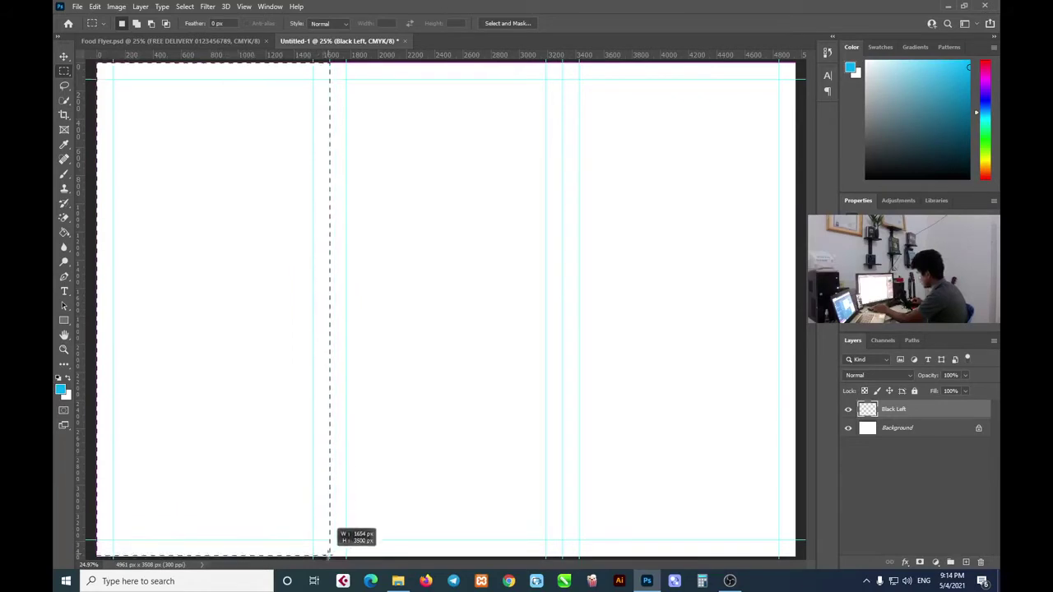
left_click_drag(329, 556, 329, 556)
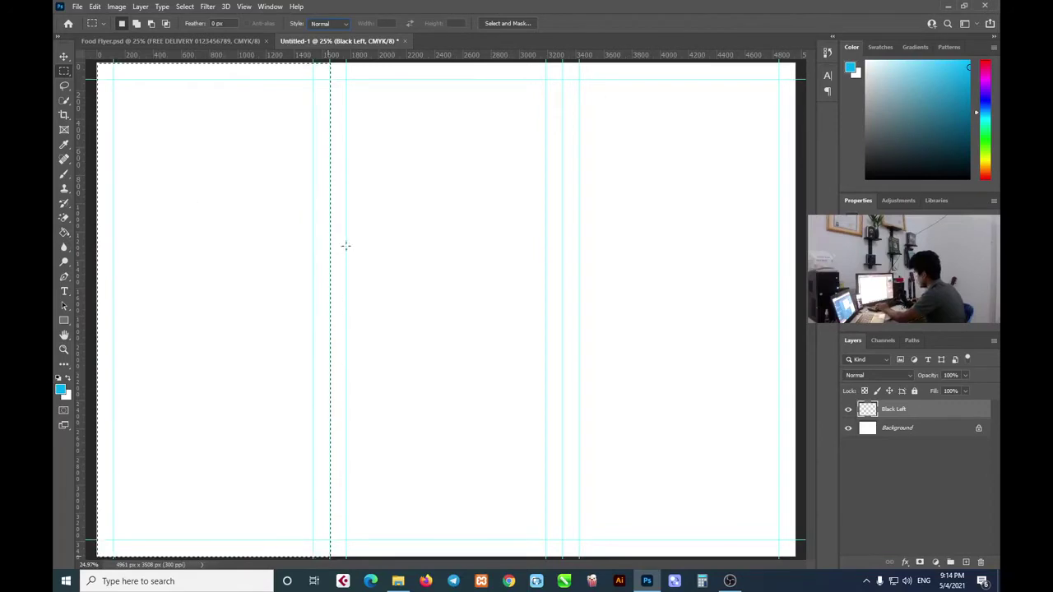
Set the foreground colour to black and fill the left panel with the Paint Bucket
left_click(64, 232)
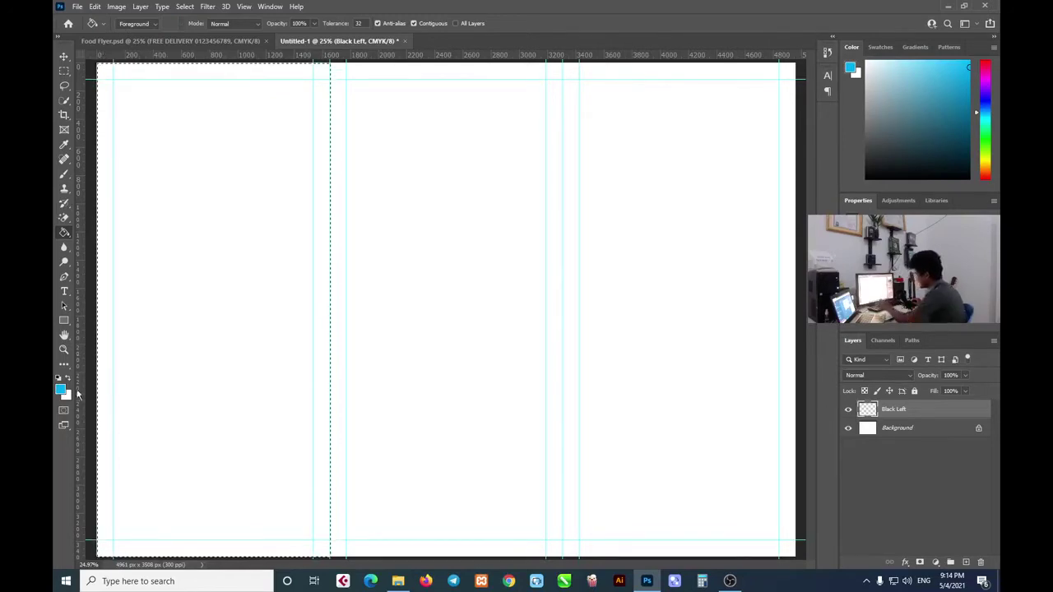
left_click(60, 390)
left_click(527, 337)
left_click_drag(527, 339, 518, 334)
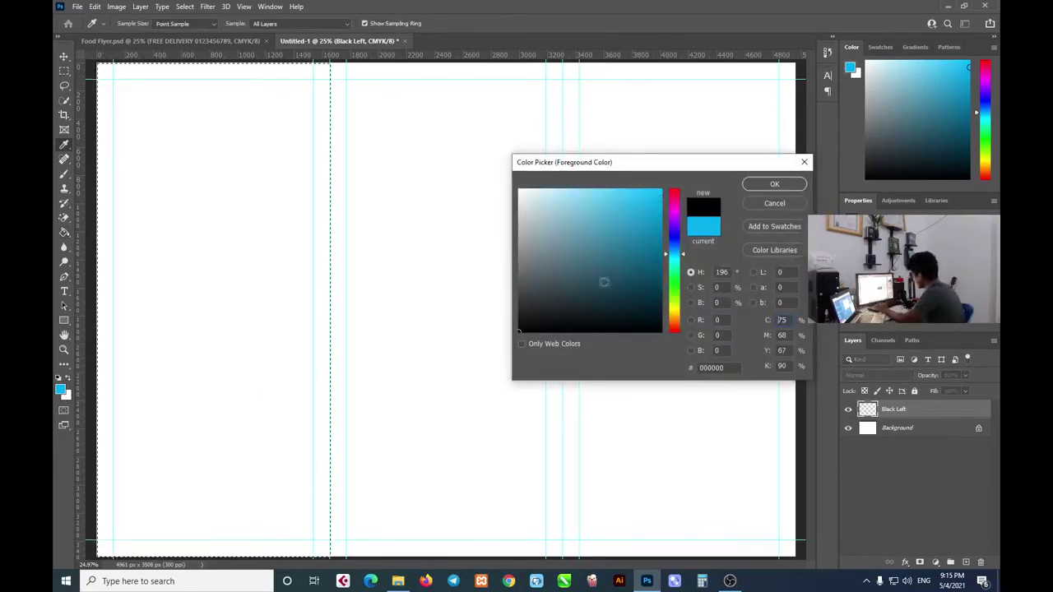
left_click_drag(741, 163, 591, 149)
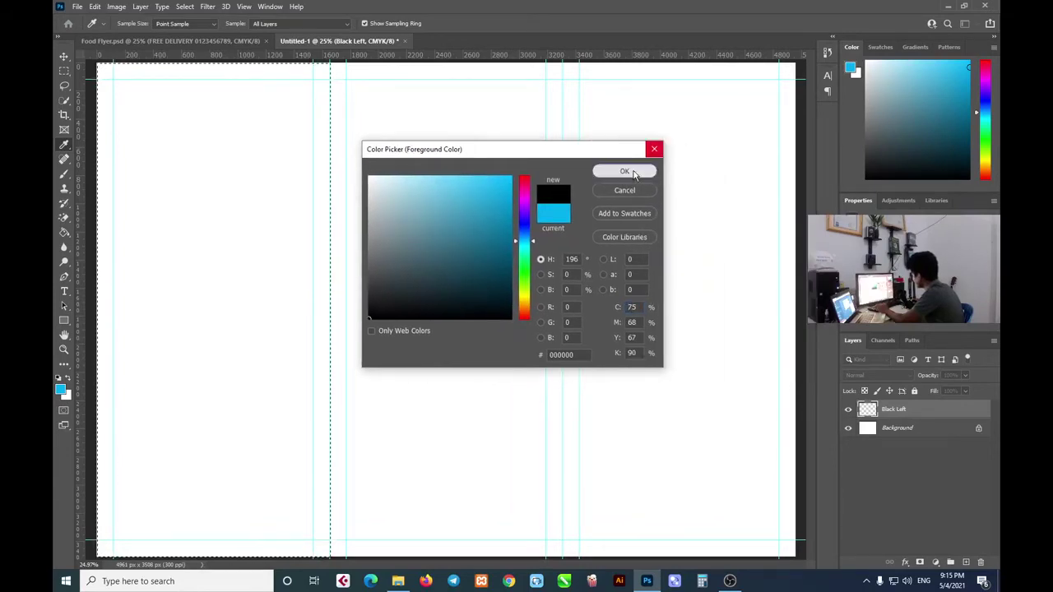
left_click(625, 171)
key("g")
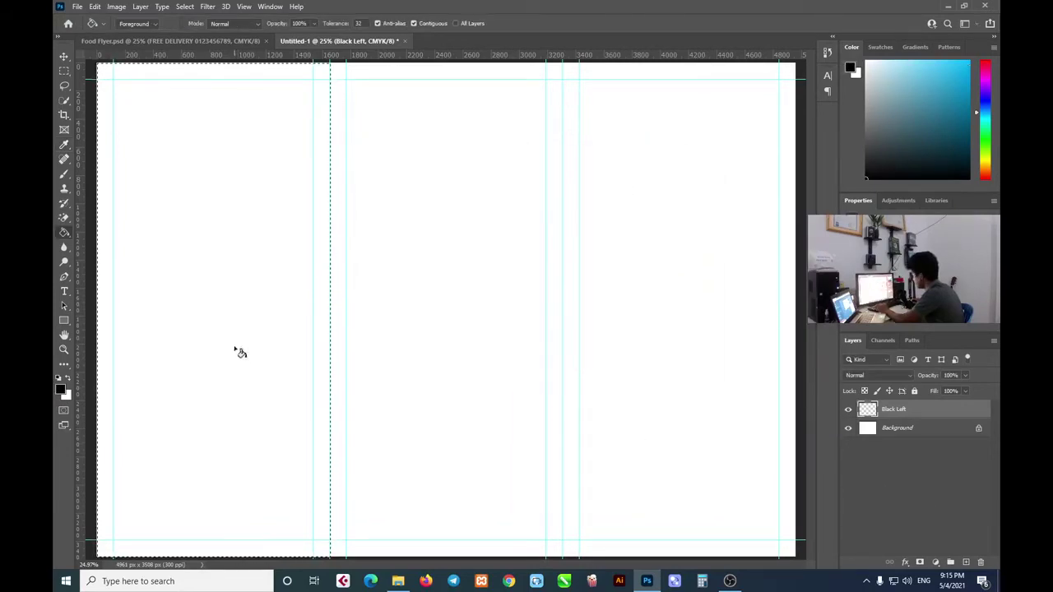
left_click(206, 265)
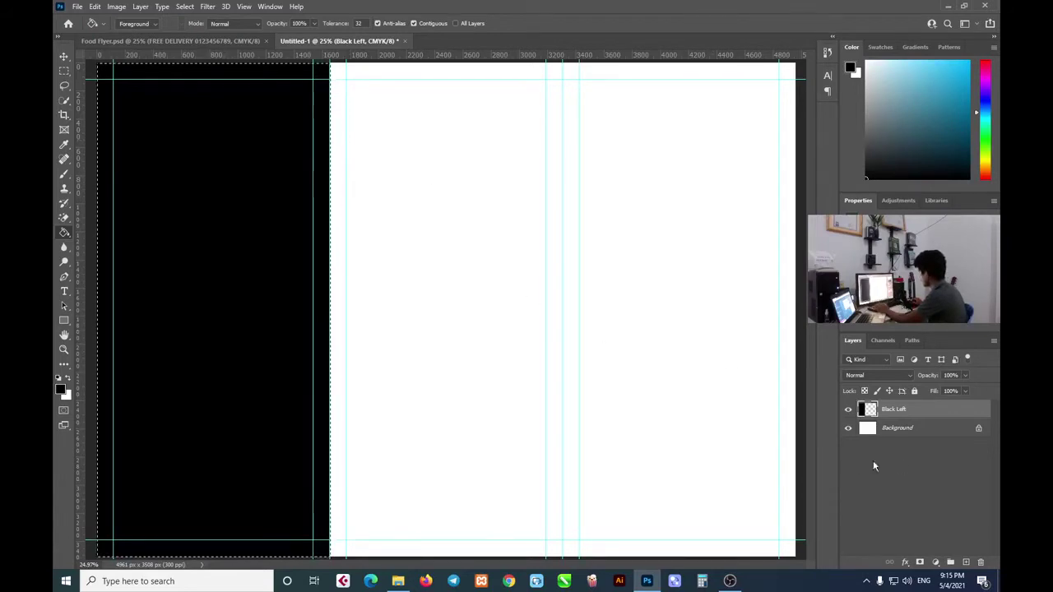
Add a new layer named Black Center
left_click(966, 563)
double_click(890, 409)
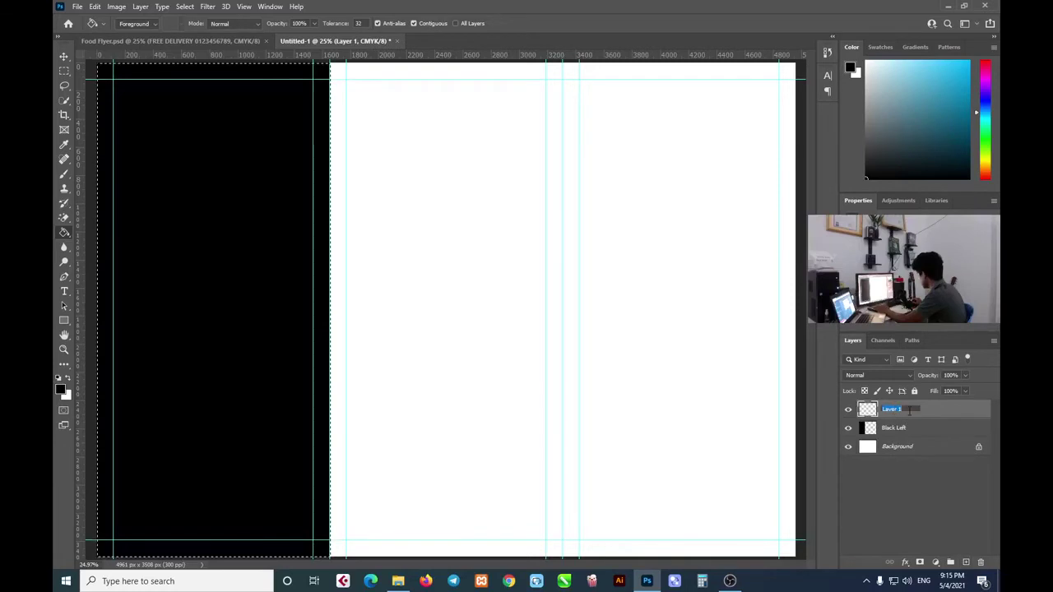
type("Black")
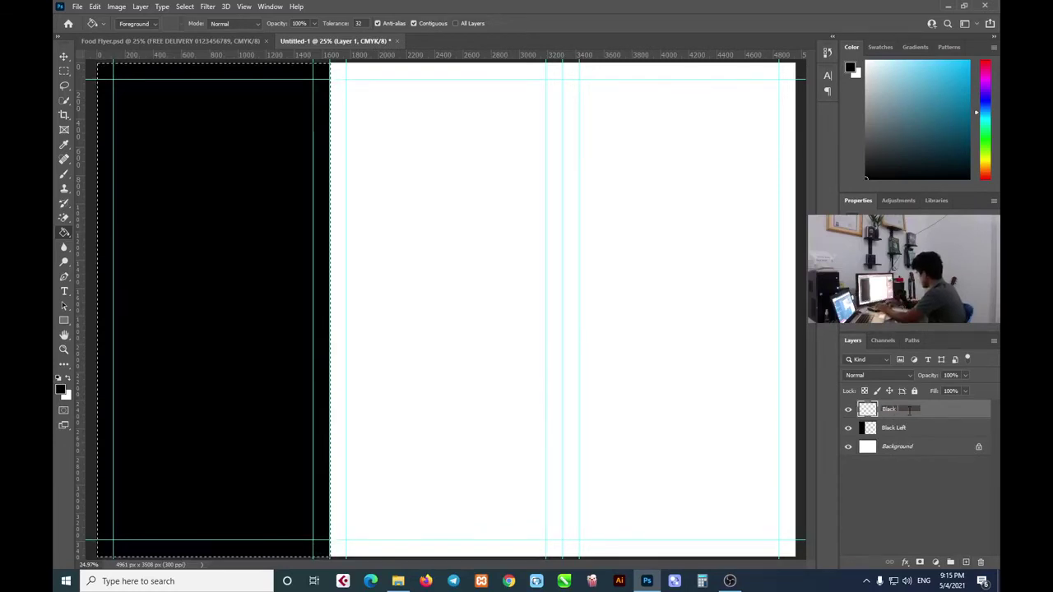
type(" Center")
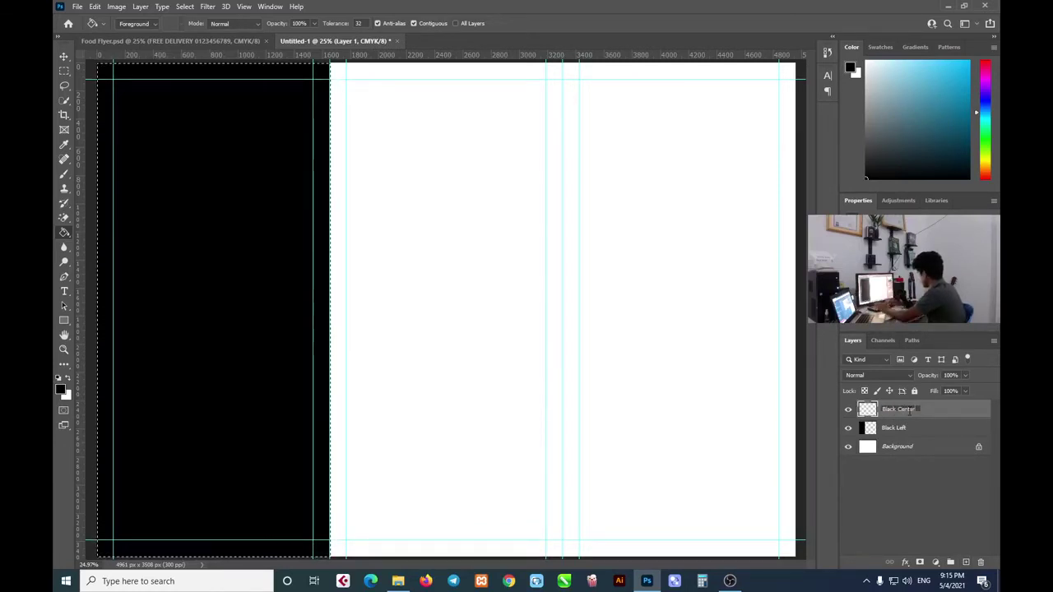
key("Return")
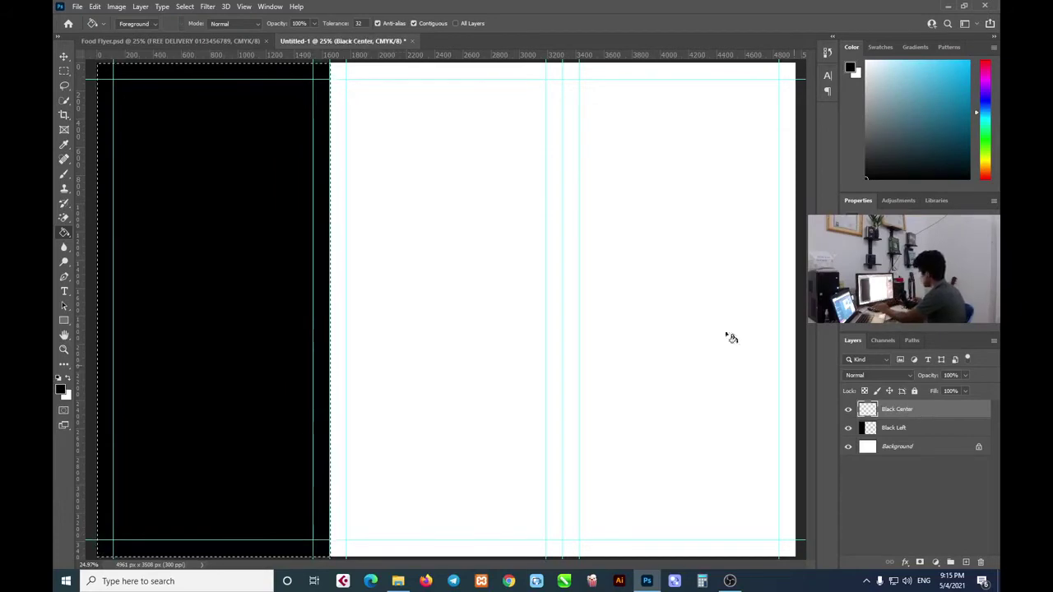
Select the centre panel column and fill it black, then add another layer
key("m")
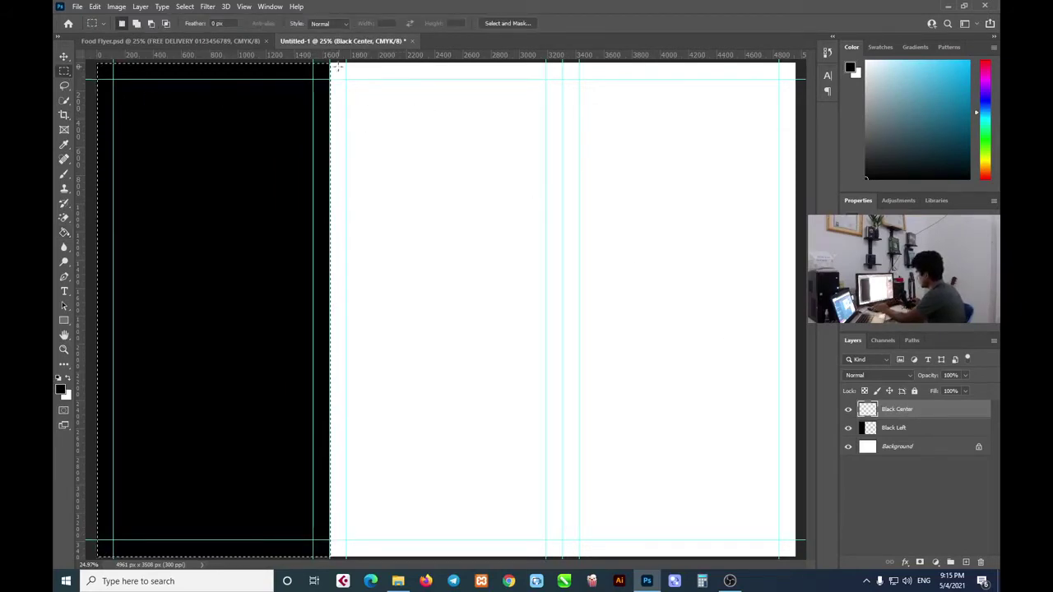
mouse_move(329, 63)
left_mouse_down()
mouse_move(555, 371)
mouse_move(562, 555)
left_mouse_up()
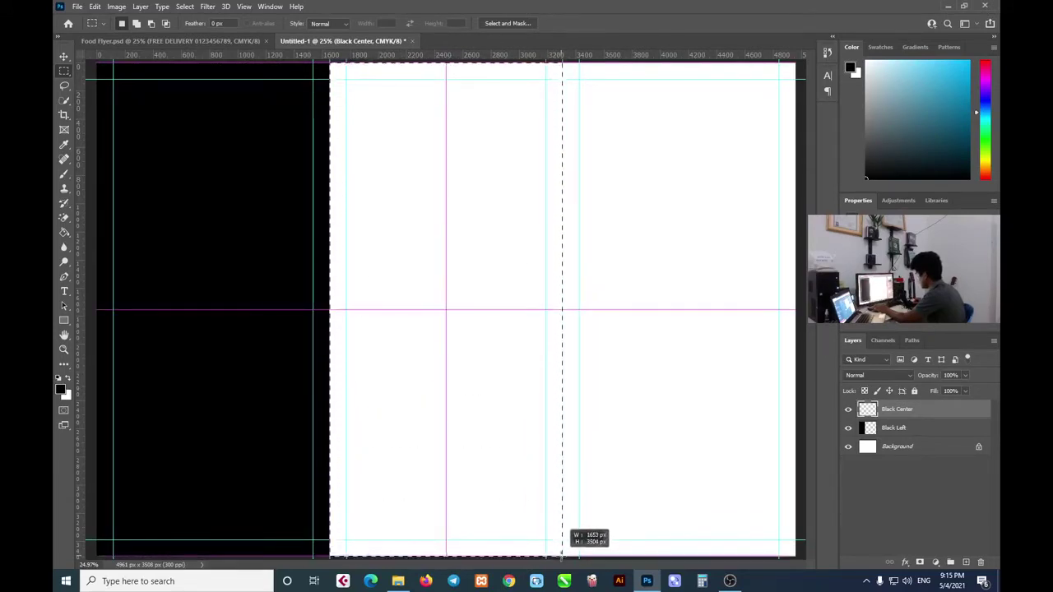
left_click_drag(562, 556, 563, 556)
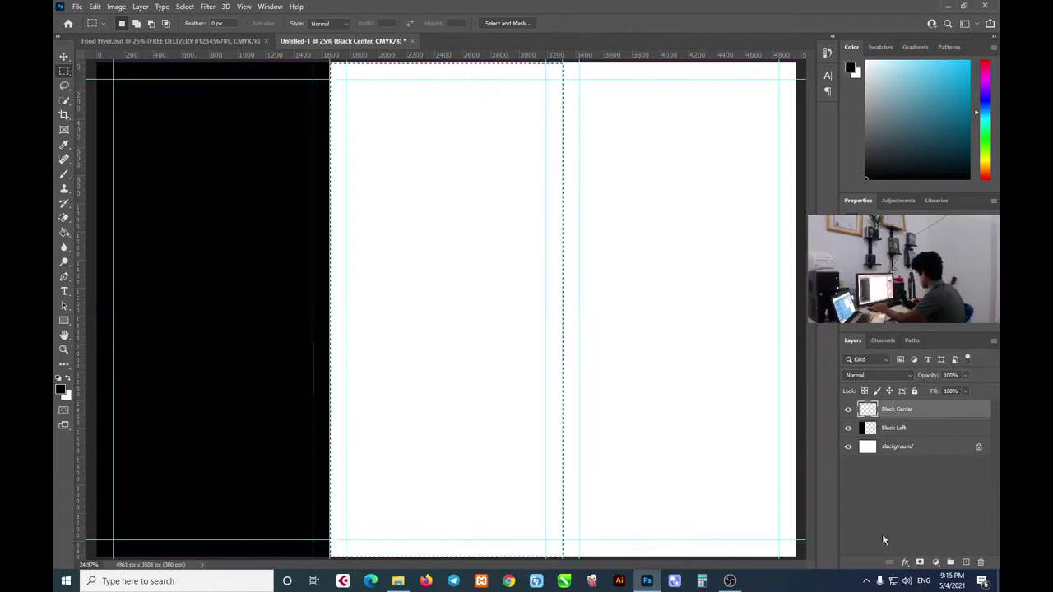
key("g")
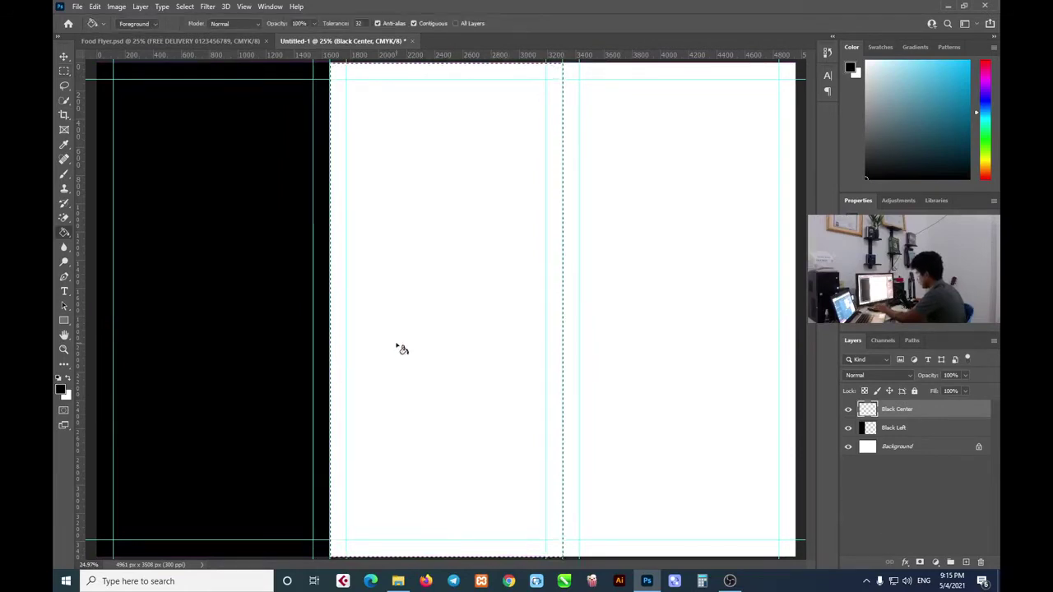
left_click(409, 315)
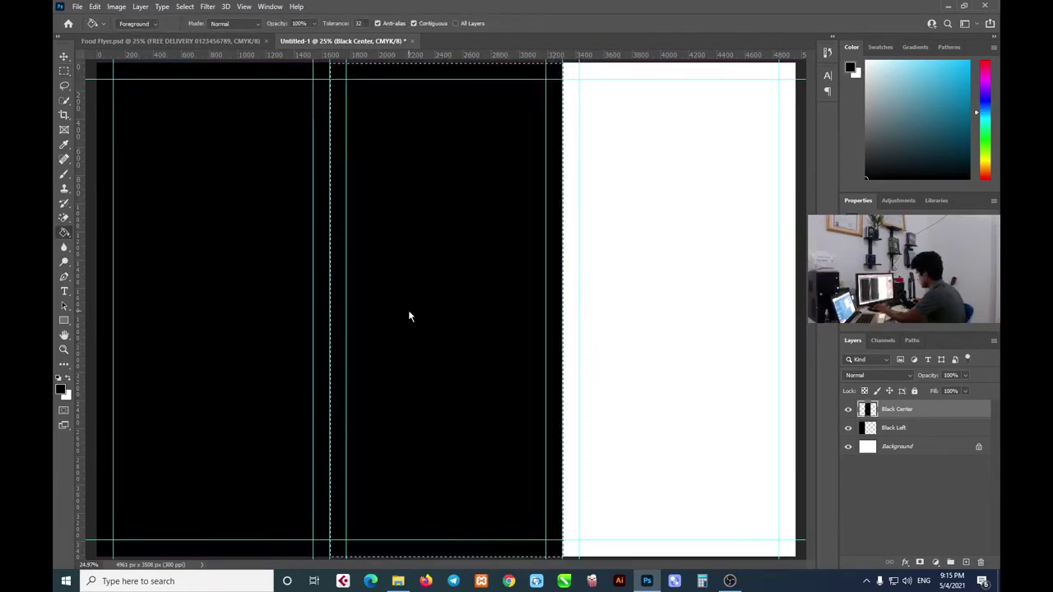
left_click(965, 562)
Name the new layer Black Right, select the right panel column and fill it black
double_click(891, 409)
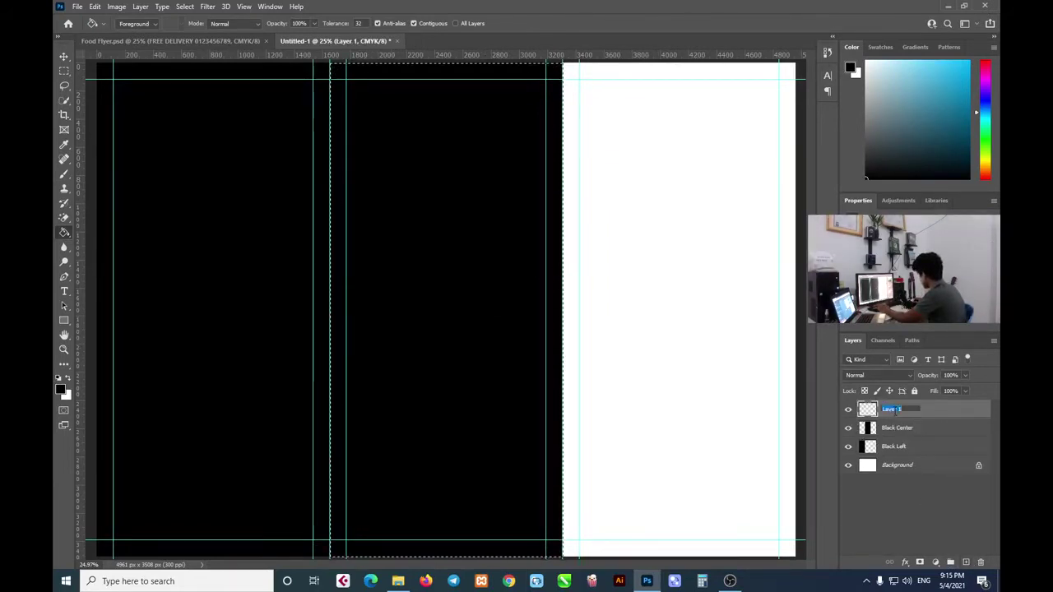
type("Black Right")
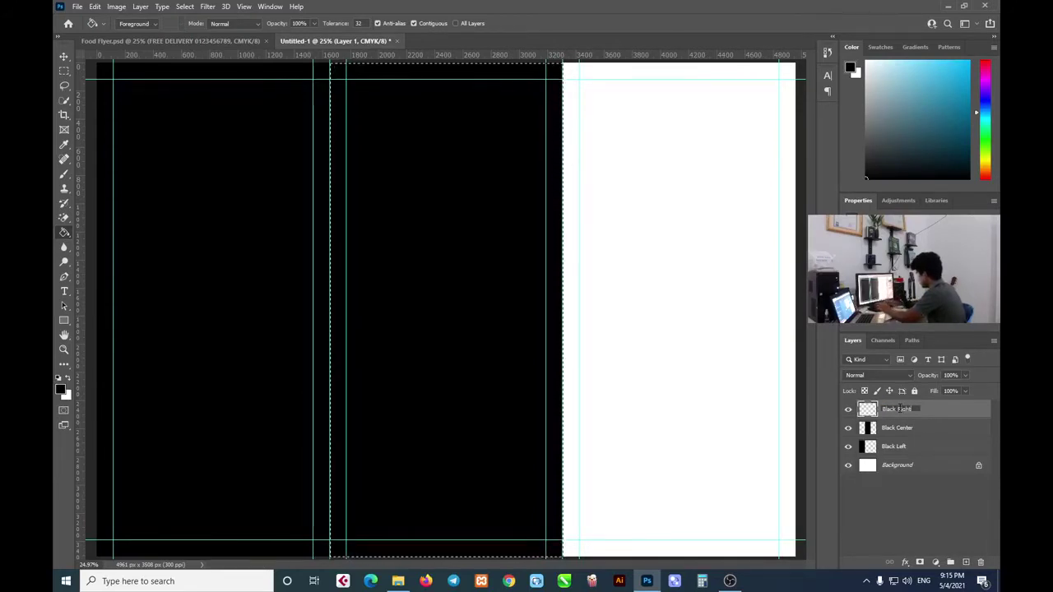
key("Return")
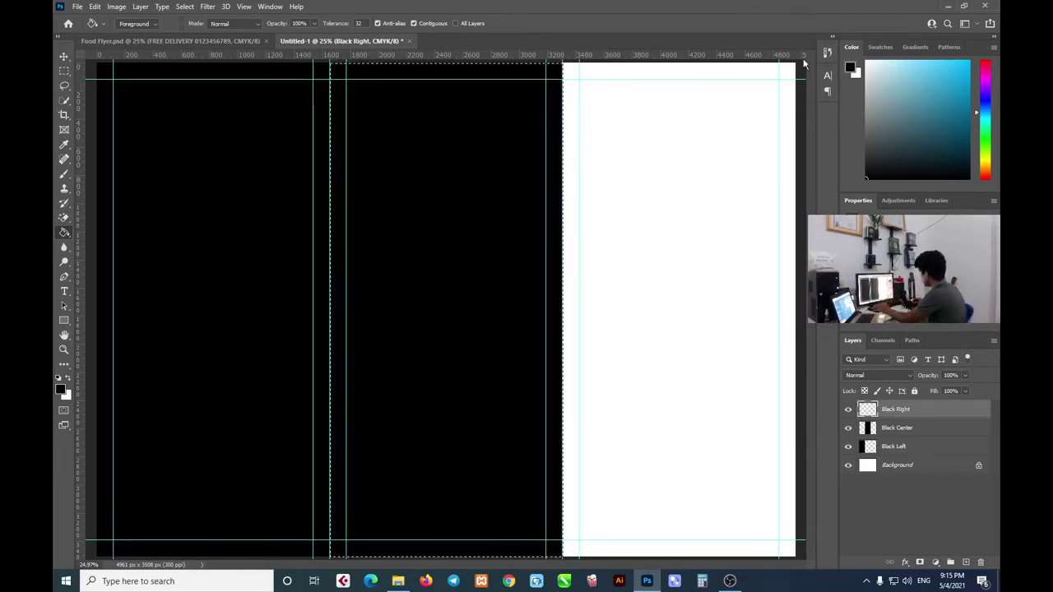
left_click(63, 71)
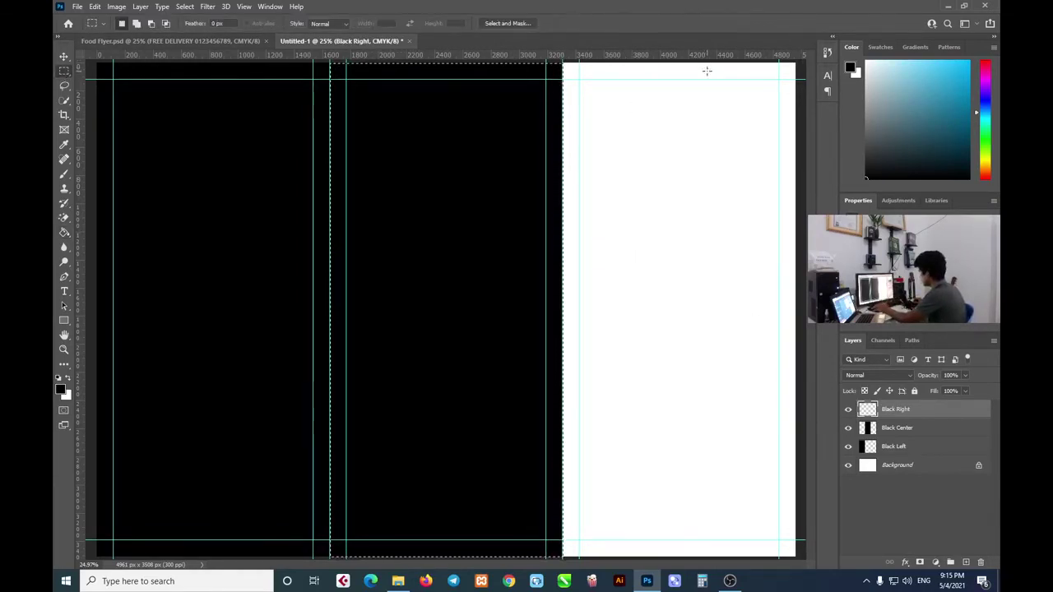
mouse_move(795, 63)
left_mouse_down()
mouse_move(550, 427)
mouse_move(595, 539)
mouse_move(563, 557)
left_mouse_up()
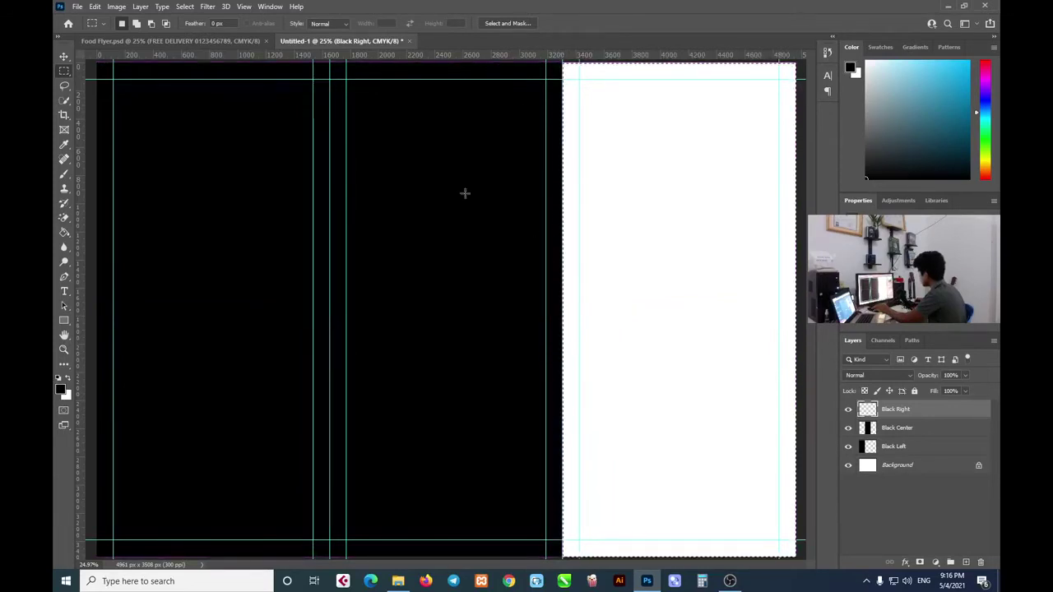
key("g")
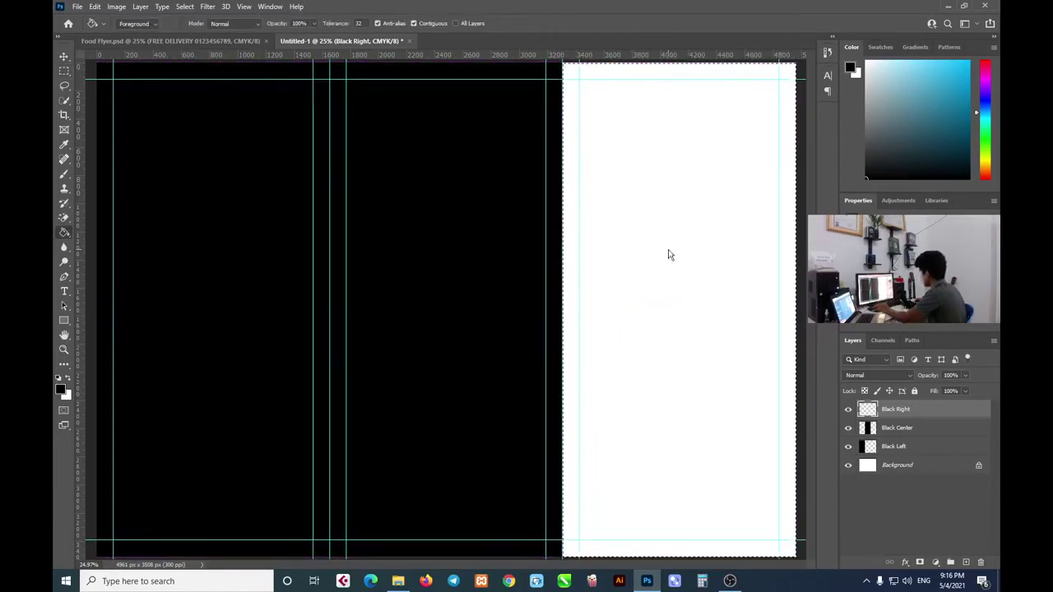
left_click(669, 255)
left_click(909, 500)
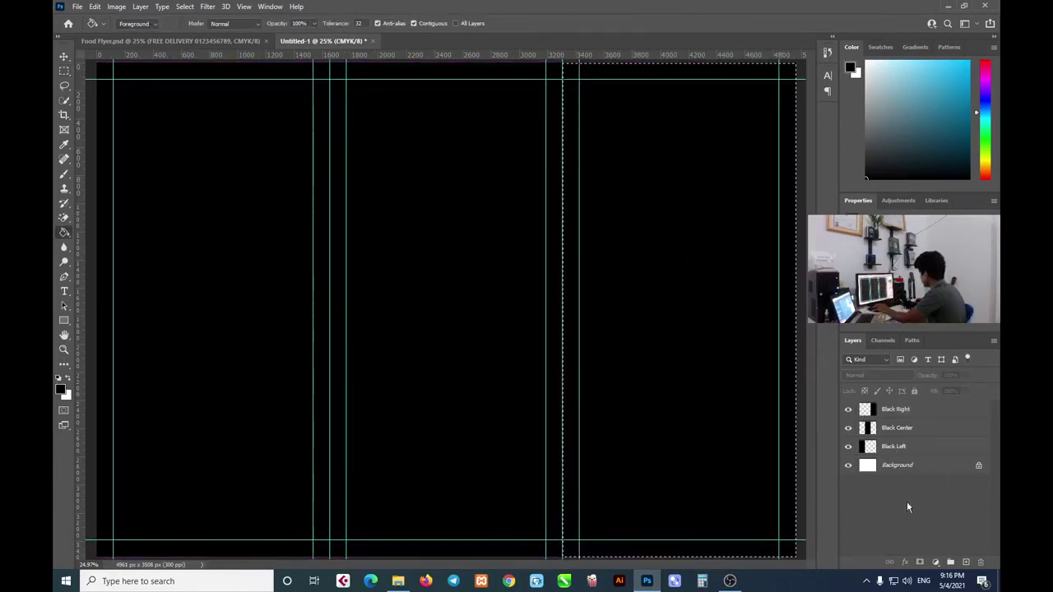
Hide the Black Right and Black Center layers and make Black Left active
left_click(848, 409)
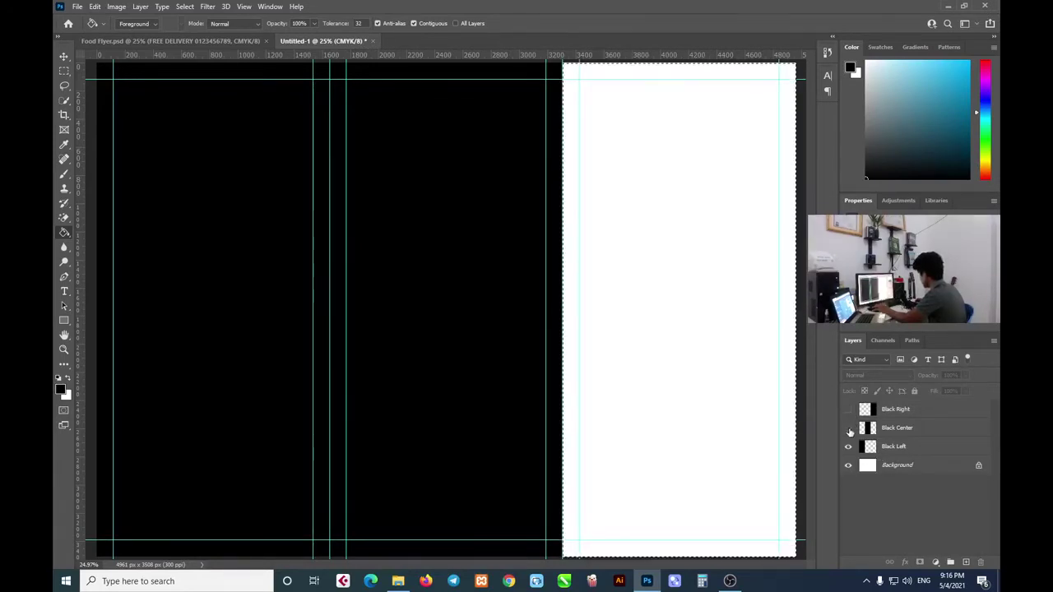
left_click(848, 428)
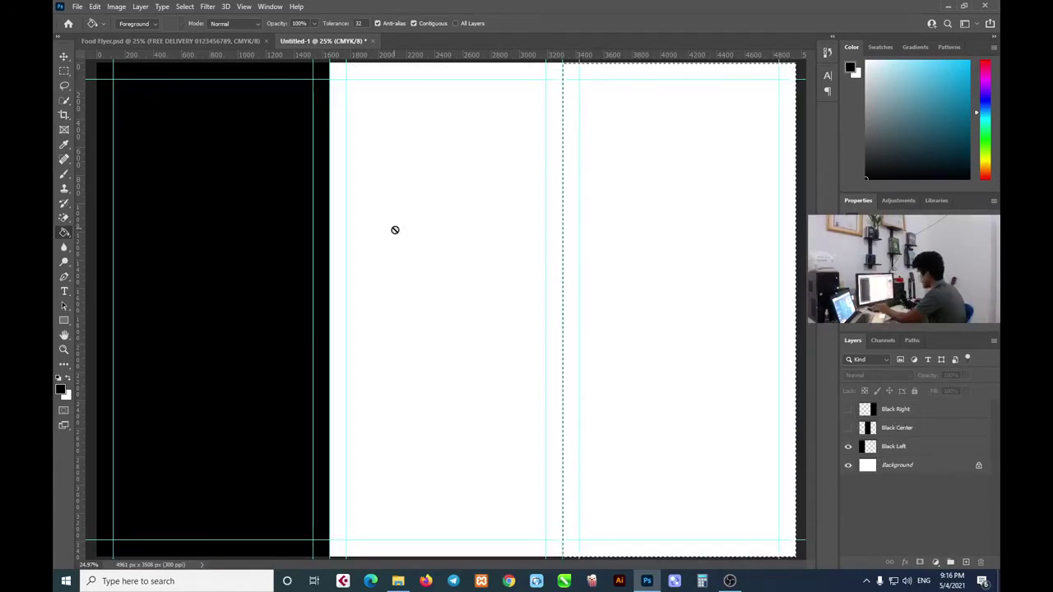
key("v")
left_click(173, 187)
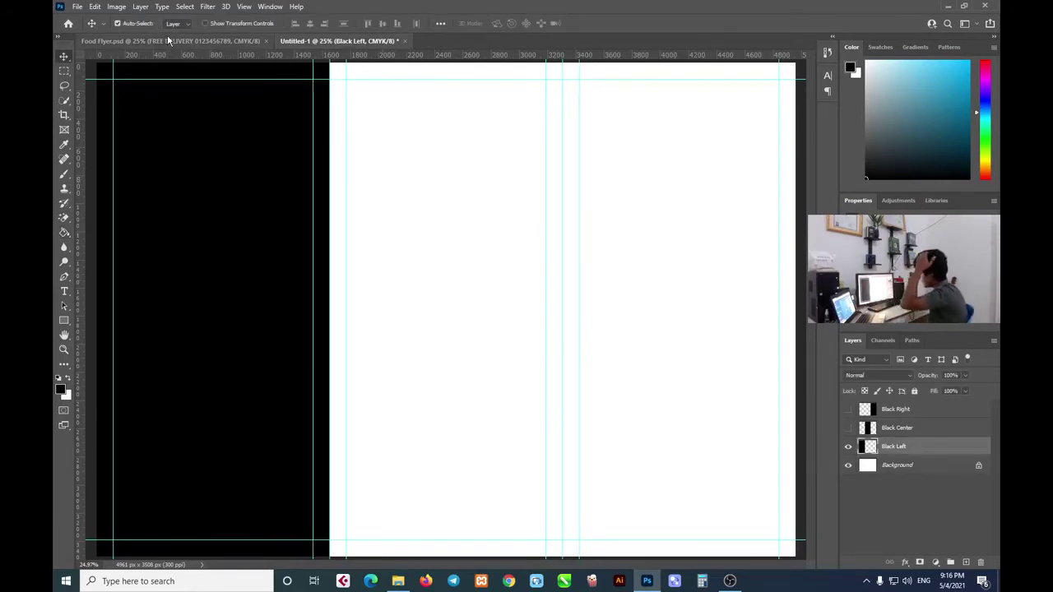
Check the Food Flyer for reference, return to Untitled-1, and select 531304.jpg in the pic folder
left_click(169, 41)
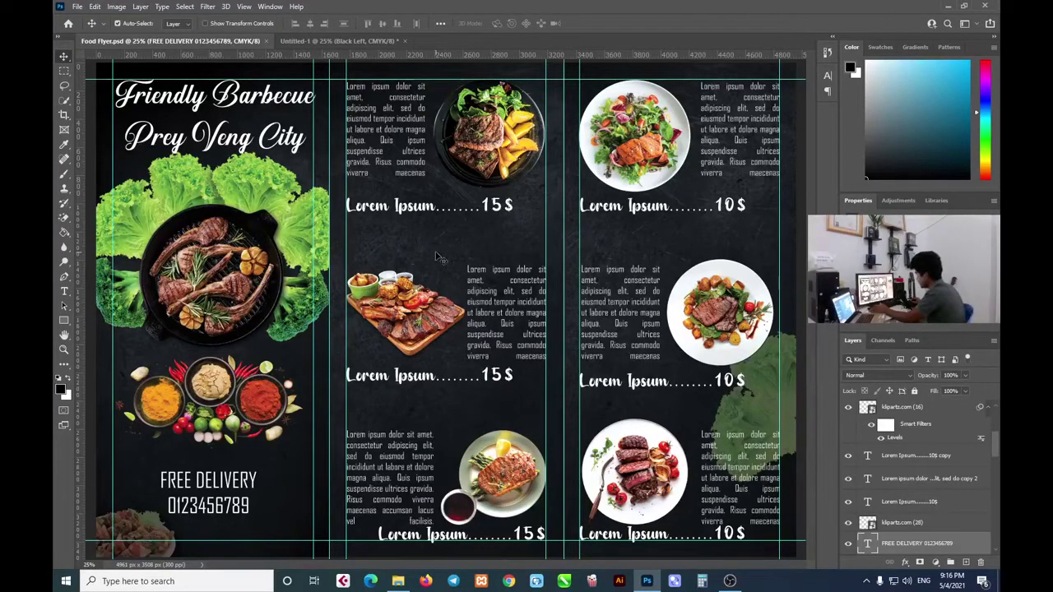
left_click(334, 41)
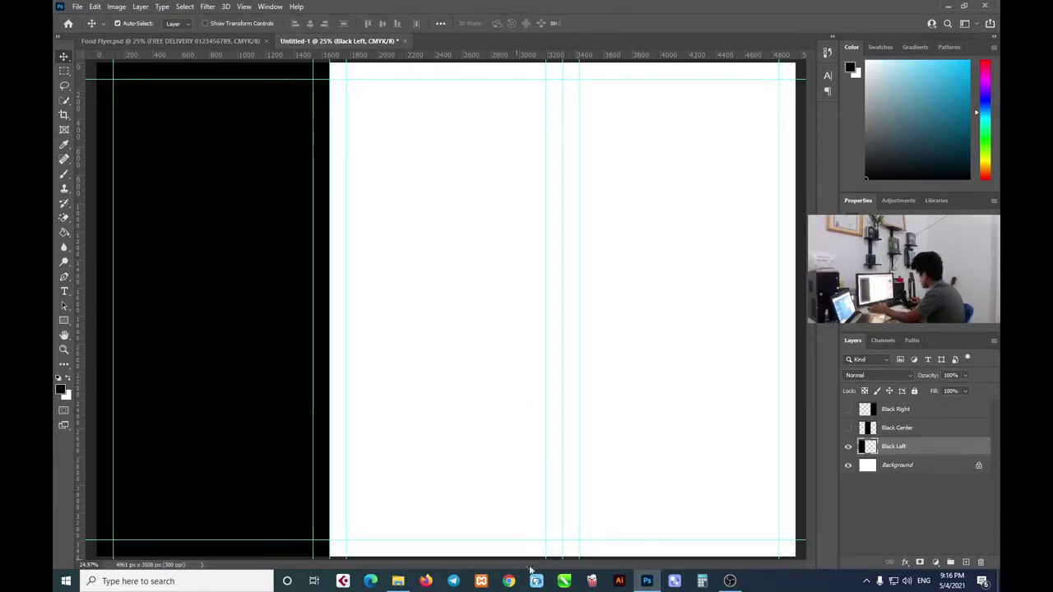
left_click(397, 581)
left_click(306, 148)
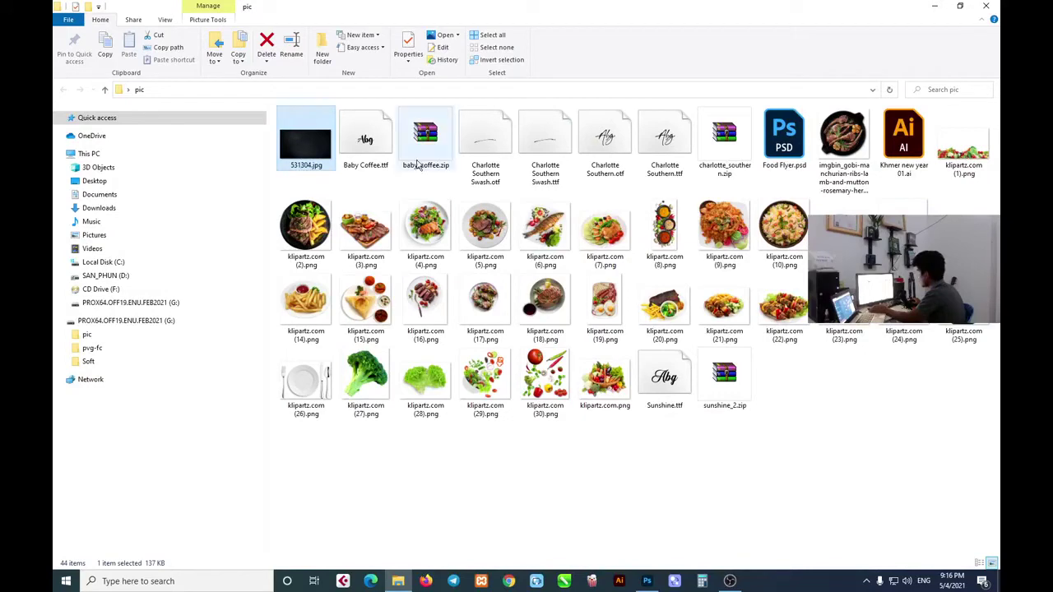
Drag 531304.jpg from File Explorer via the Photoshop taskbar icon onto the Untitled-1 canvas
left_click_drag(302, 144, 677, 494)
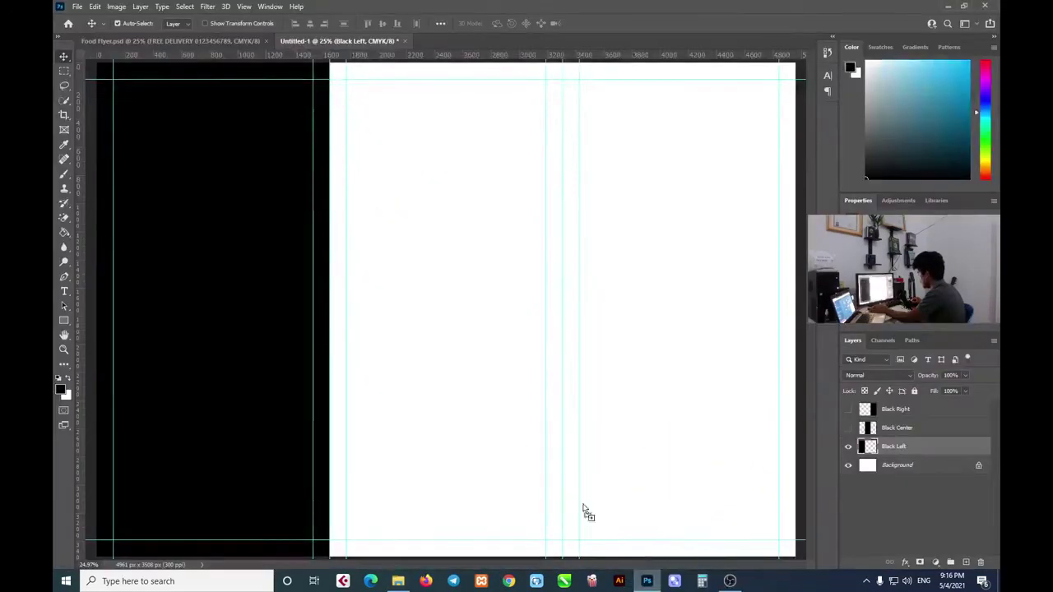
mouse_move(677, 494)
left_mouse_down()
mouse_move(280, 322)
mouse_move(396, 303)
left_mouse_up()
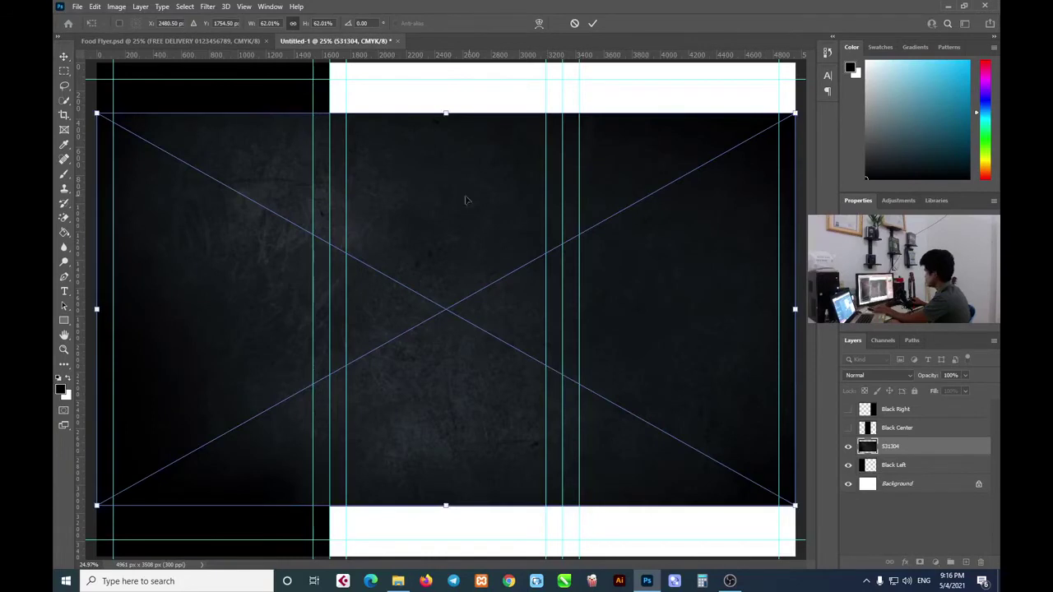
Position the 531304 grunge texture at 62.01% across the left and centre panels and commit it
mouse_move(445, 197)
left_mouse_down()
mouse_move(465, 193)
mouse_move(504, 218)
mouse_move(516, 205)
left_mouse_up()
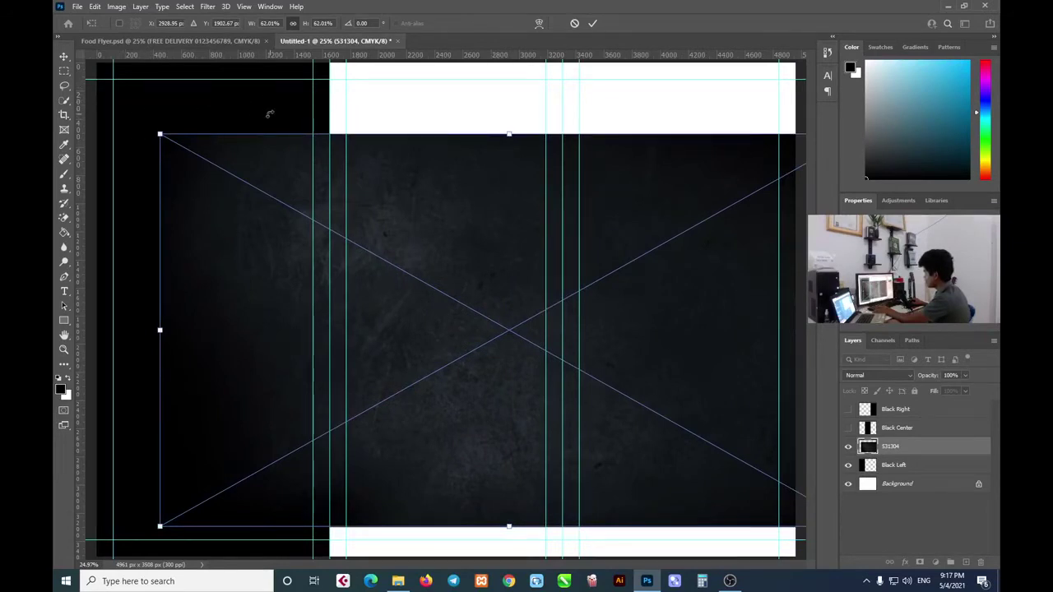
left_click_drag(504, 242, 441, 221)
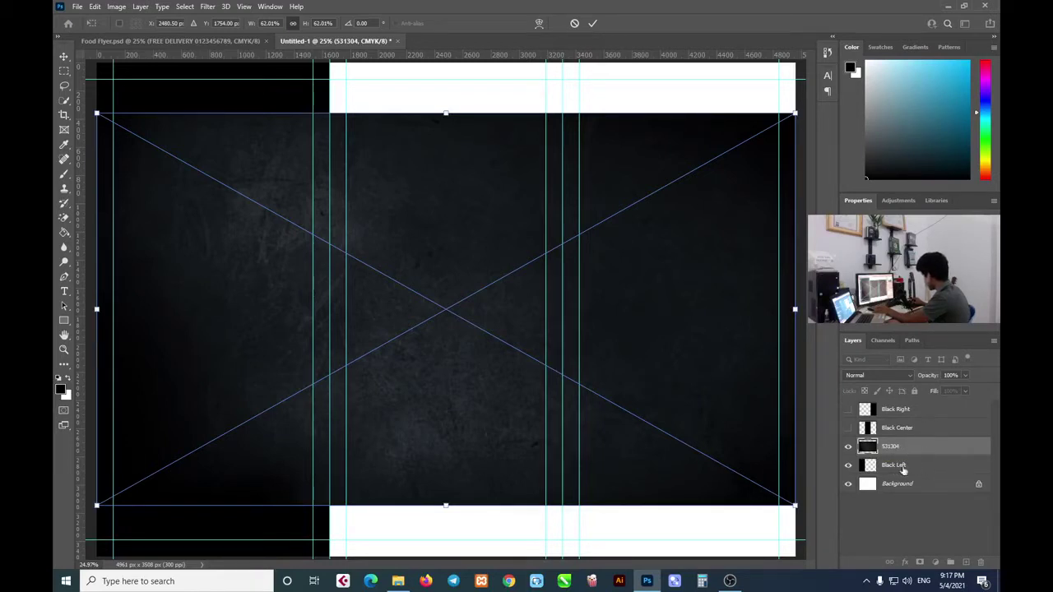
left_click_drag(445, 208, 445, 201)
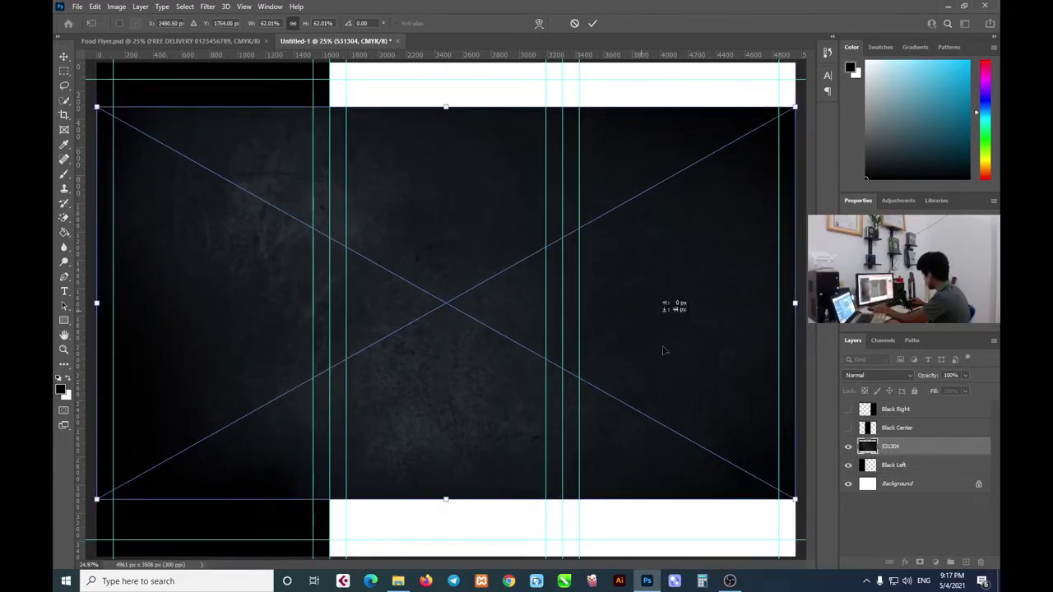
left_click_drag(645, 321, 805, 361)
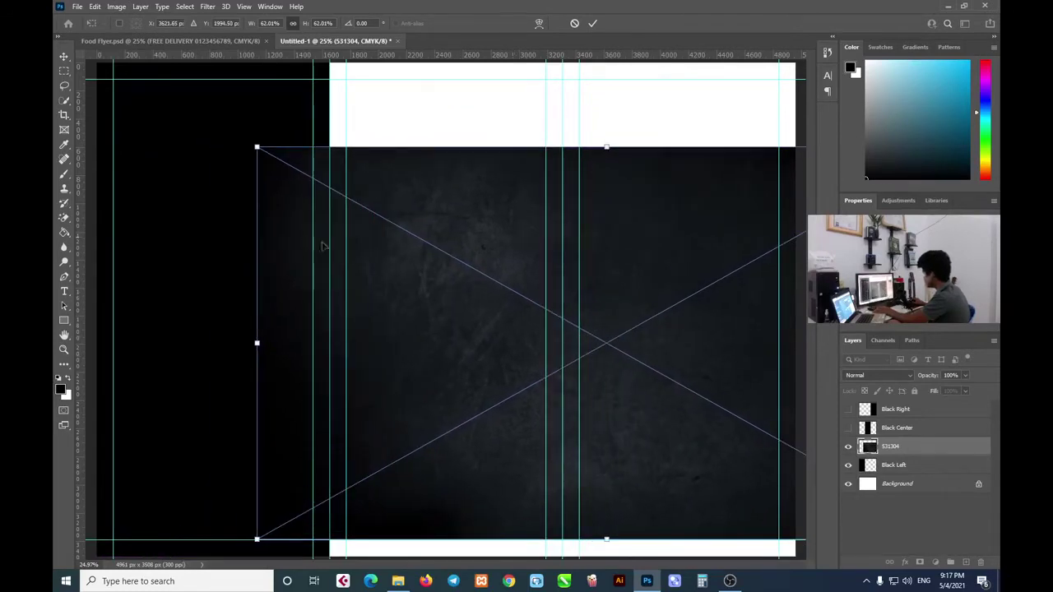
left_click_drag(405, 340, 500, 334)
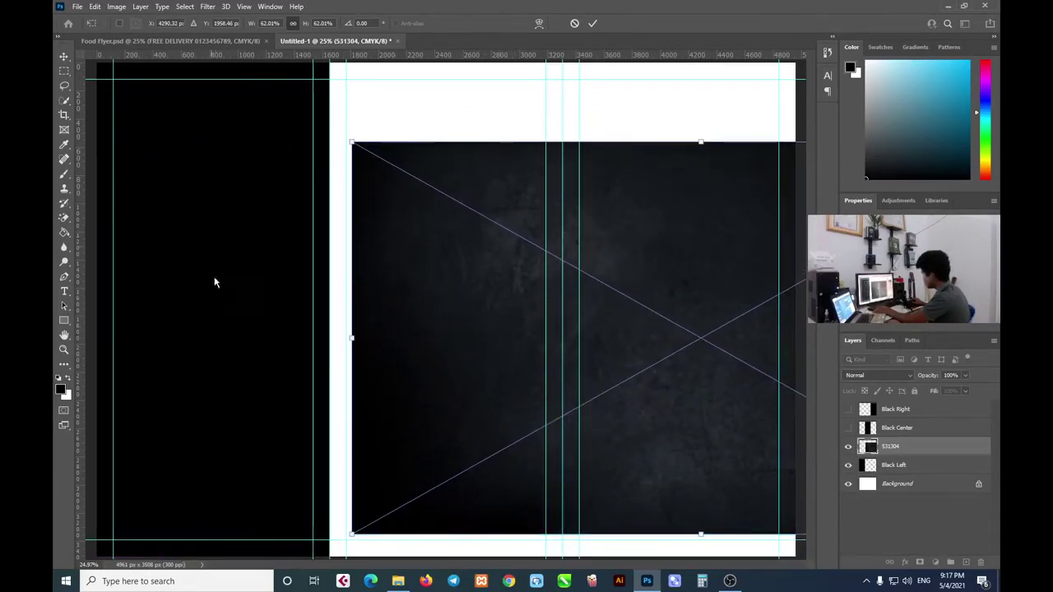
left_click_drag(463, 315, 262, 302)
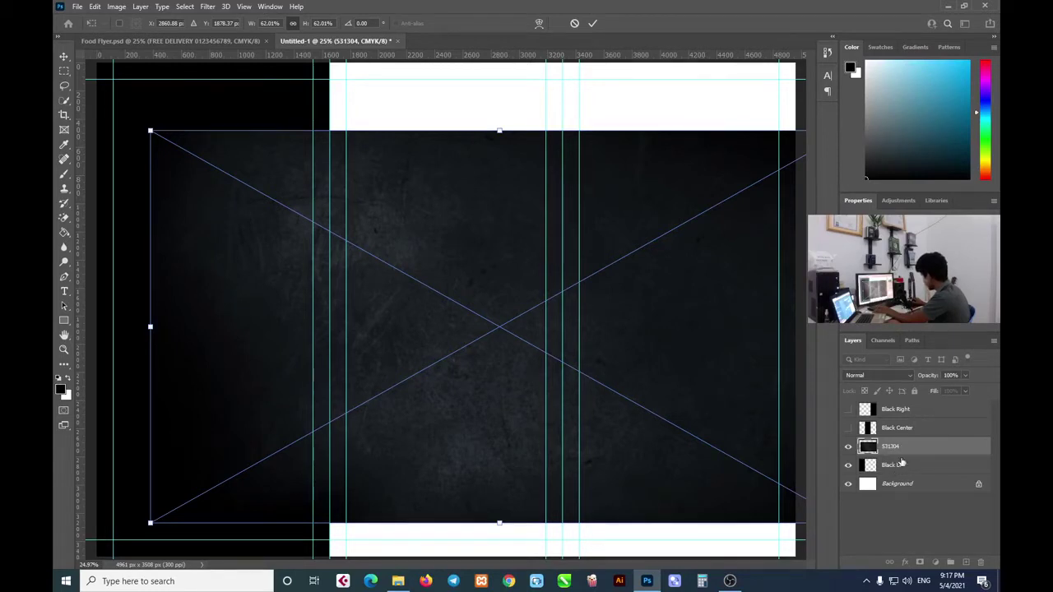
key("Return")
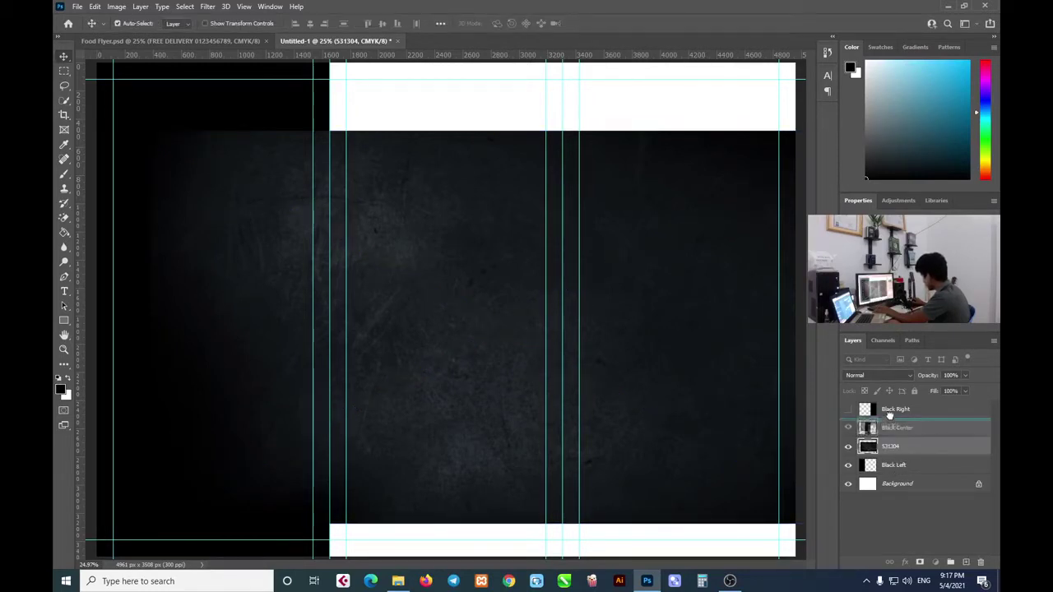
left_click_drag(894, 450, 870, 428)
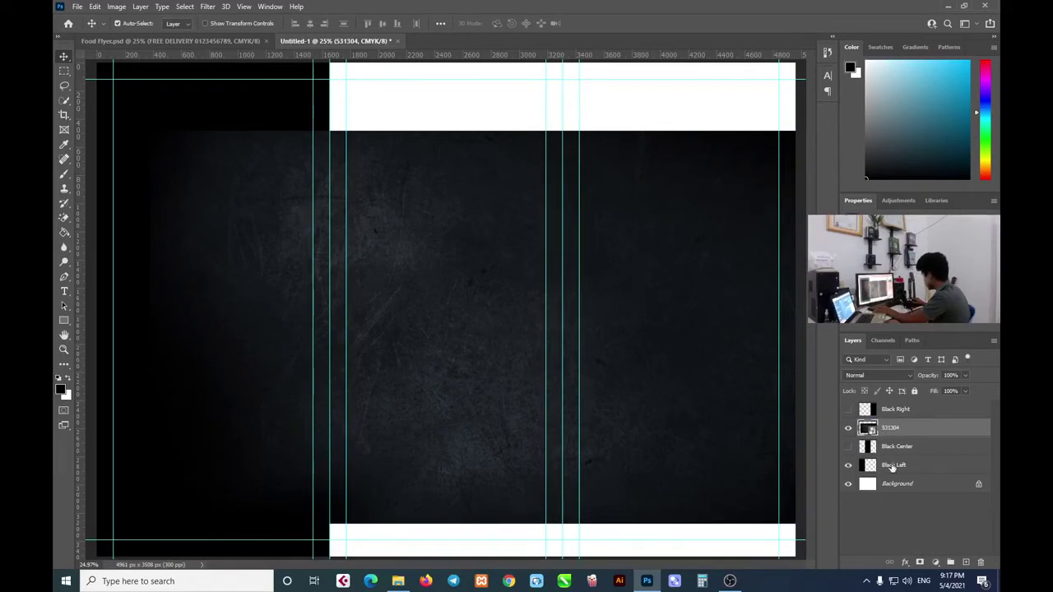
left_click_drag(893, 428, 894, 450)
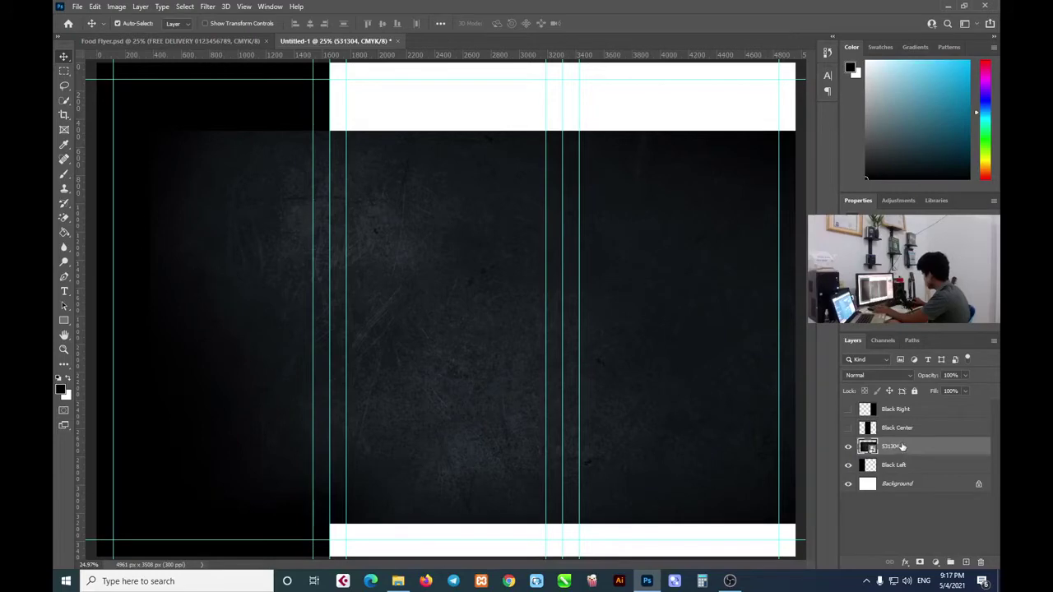
right_click(889, 448)
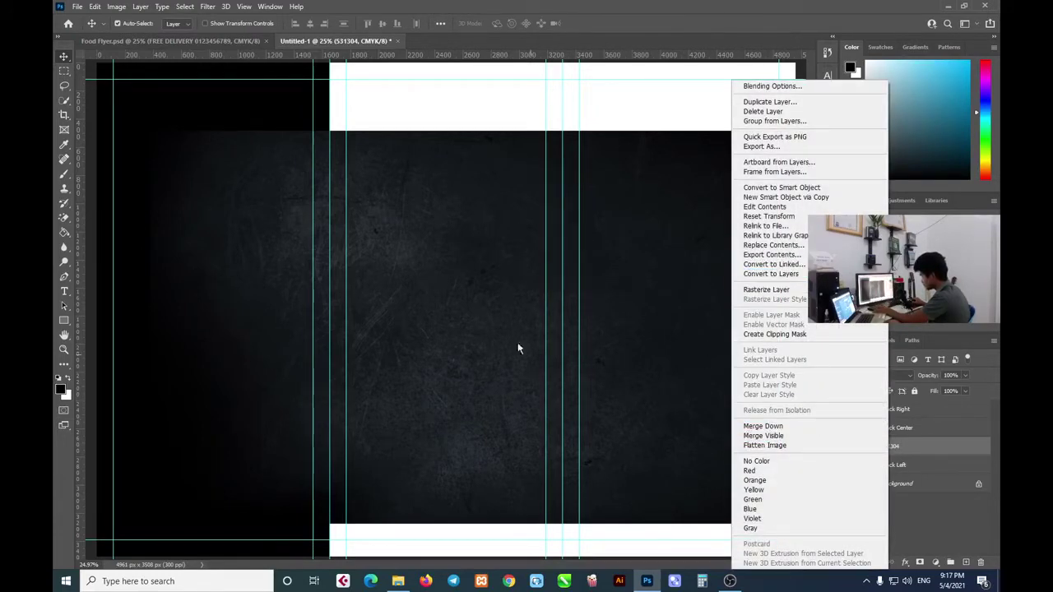
left_click(640, 342)
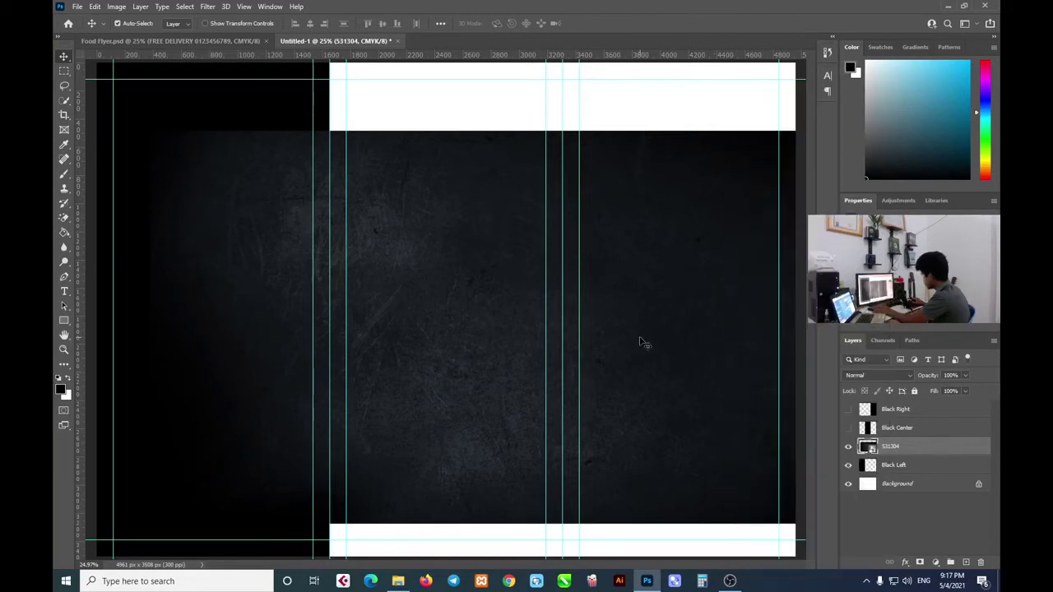
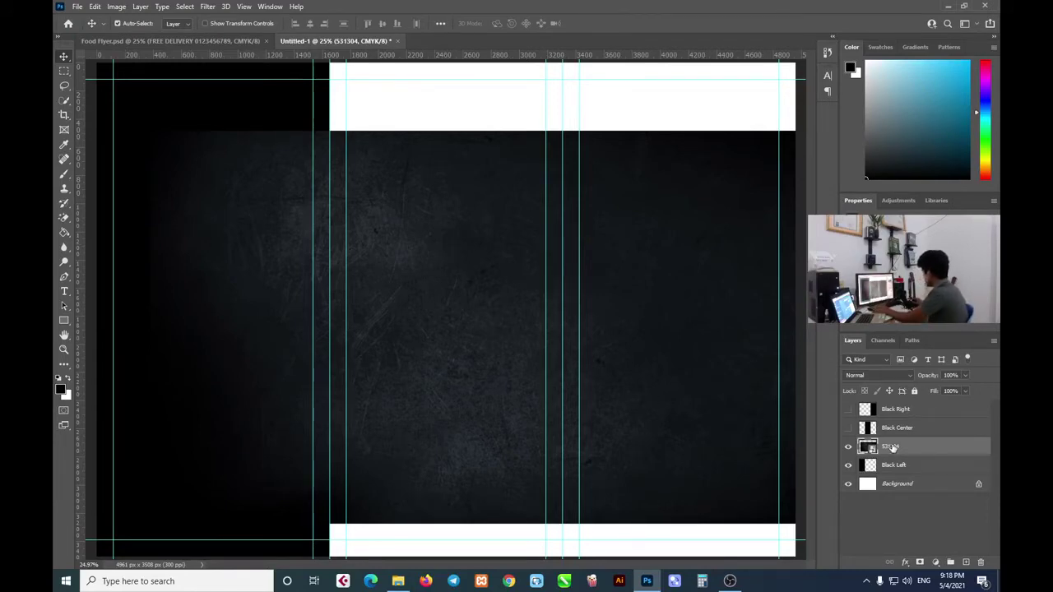
Clip the 531304 texture layer to the Black Left layer with Create Clipping Mask
right_click(896, 445)
right_click(923, 445)
left_click(924, 448)
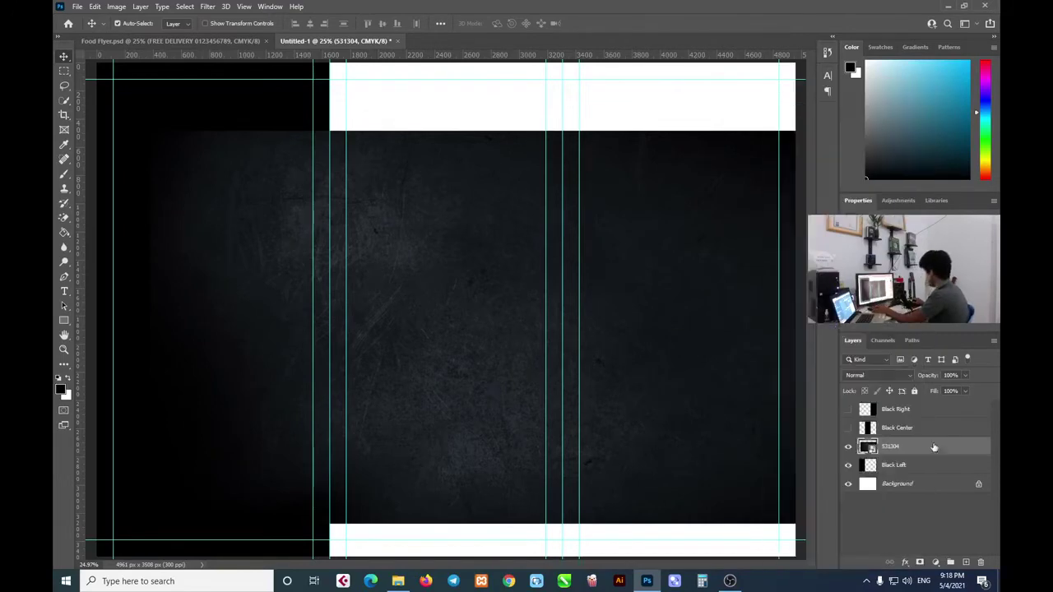
right_click(898, 448)
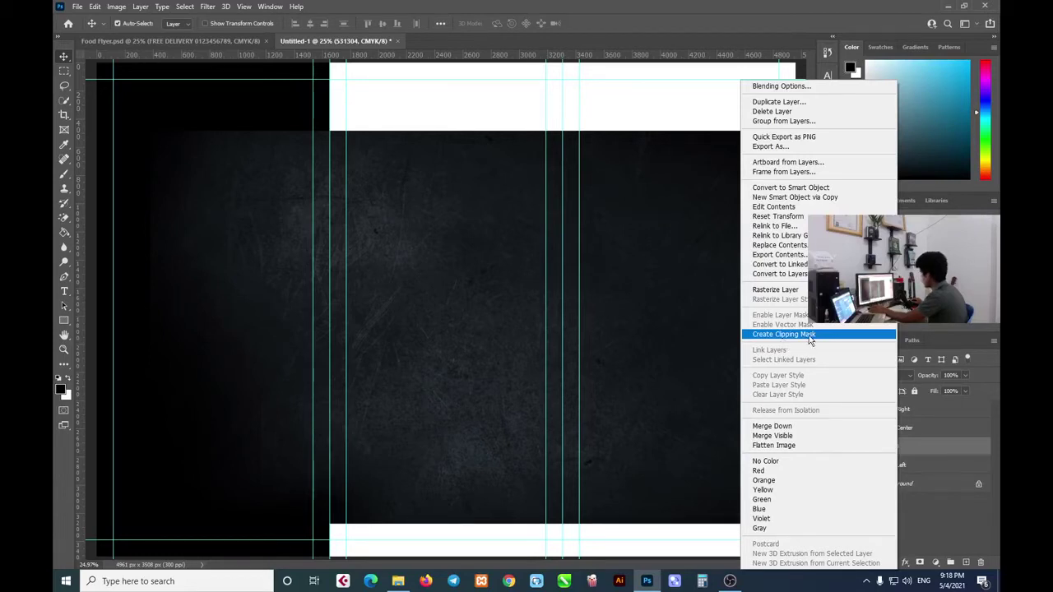
left_click(782, 335)
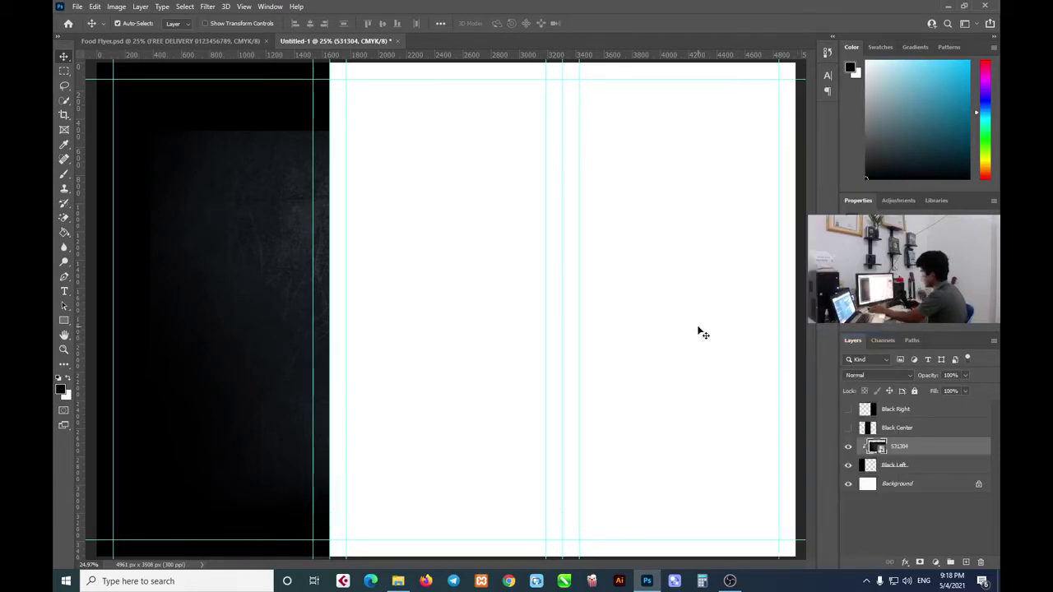
Drag the clipped 531304 texture inside the left panel, leaving a thin black band at top
mouse_move(247, 225)
left_mouse_down()
mouse_move(221, 249)
mouse_move(191, 188)
left_mouse_up()
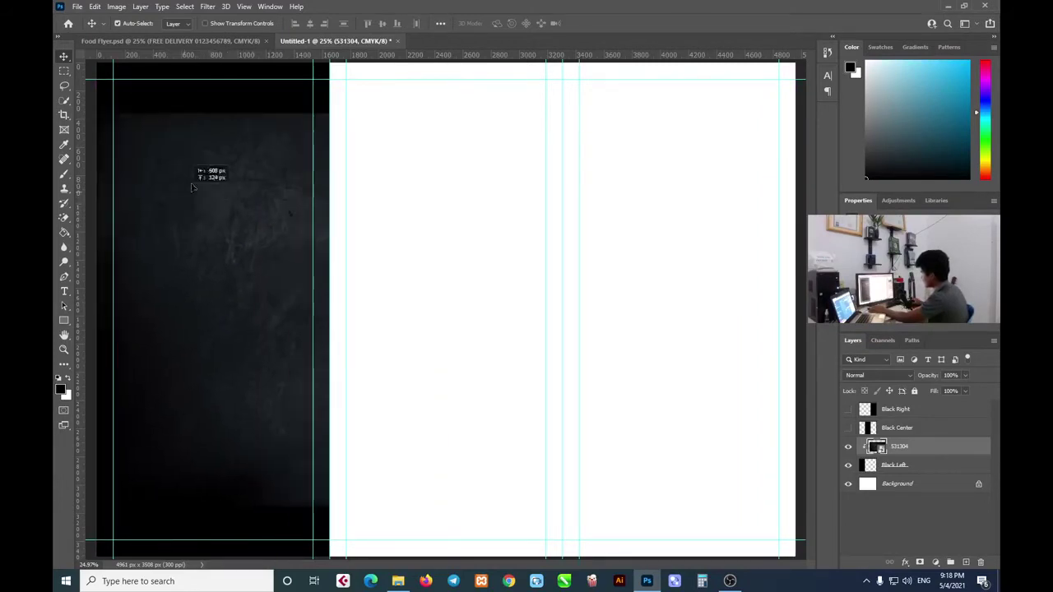
mouse_move(192, 188)
left_mouse_down()
mouse_move(473, 288)
mouse_move(171, 210)
left_mouse_up()
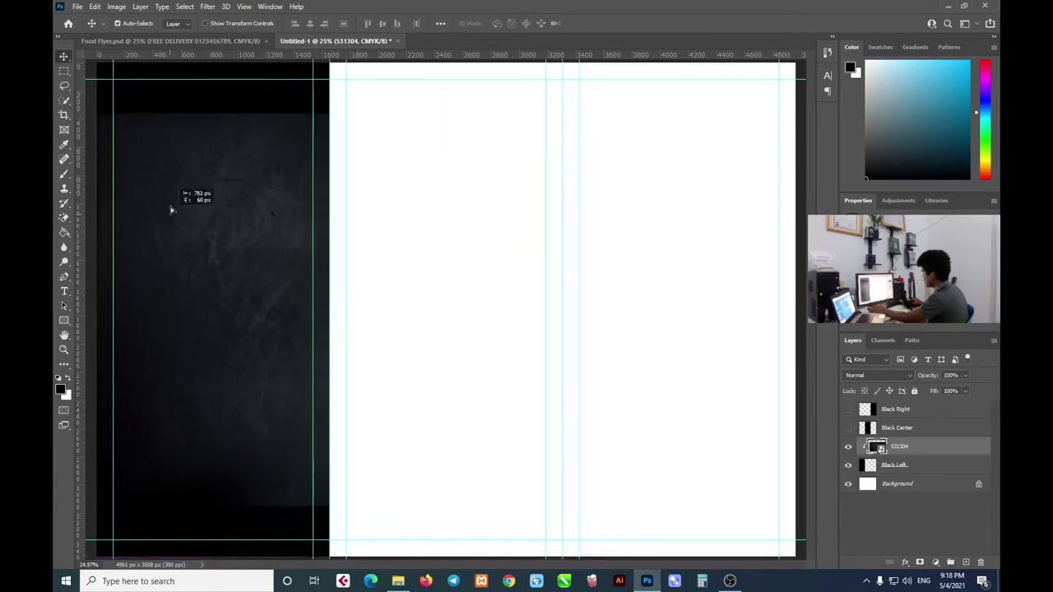
mouse_move(171, 210)
left_mouse_down()
mouse_move(247, 290)
mouse_move(236, 252)
left_mouse_up()
mouse_move(246, 212)
left_mouse_down()
mouse_move(252, 239)
mouse_move(239, 230)
left_mouse_up()
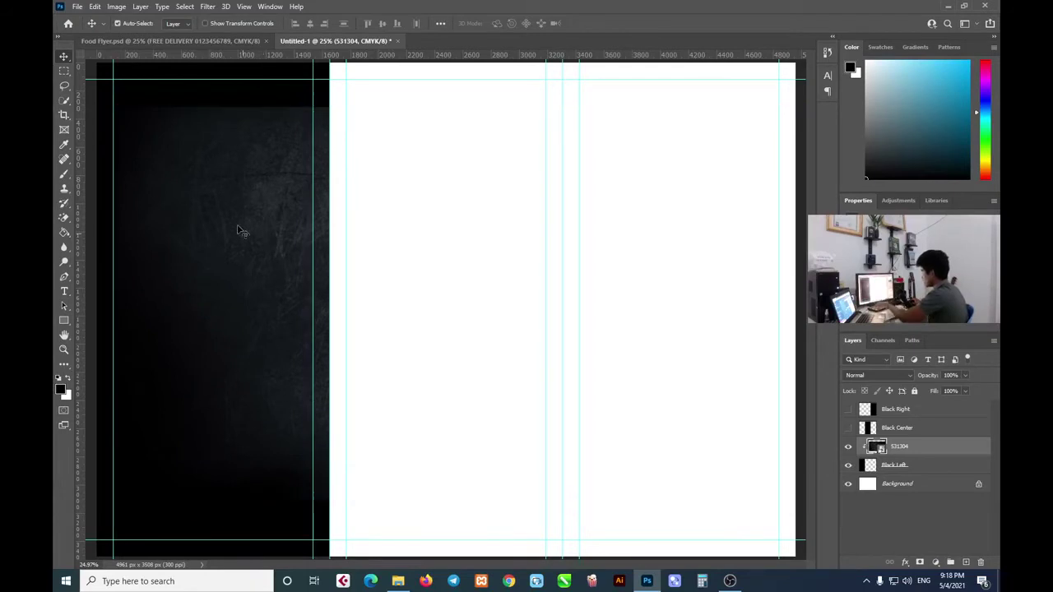
left_click_drag(251, 211, 246, 214)
key("ctrl+t")
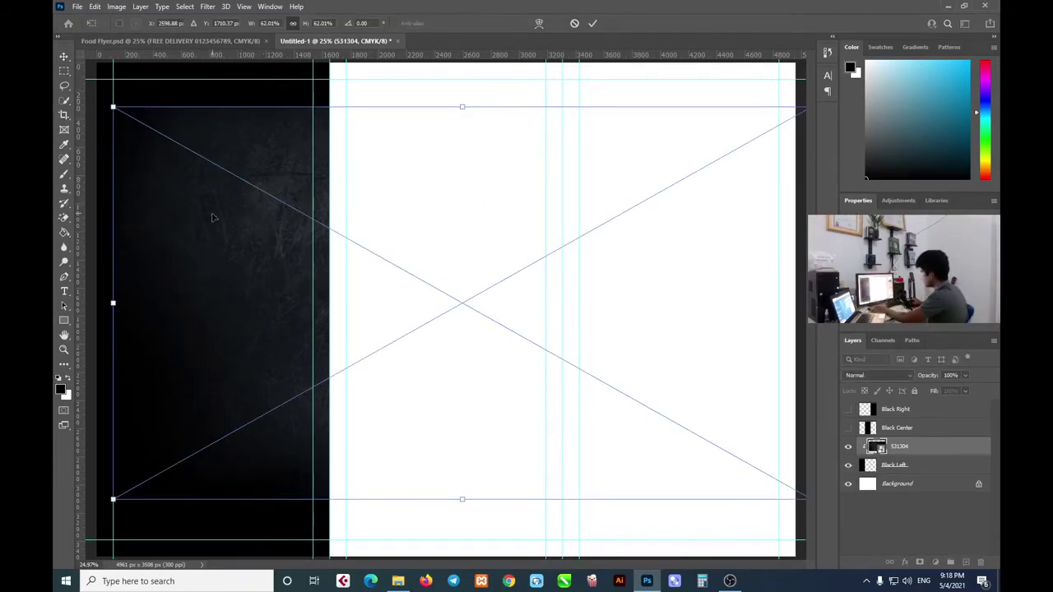
Rotate the 531304 texture 90° counter-clockwise and commit the transform
left_click_drag(214, 215, 197, 216)
right_click(208, 220)
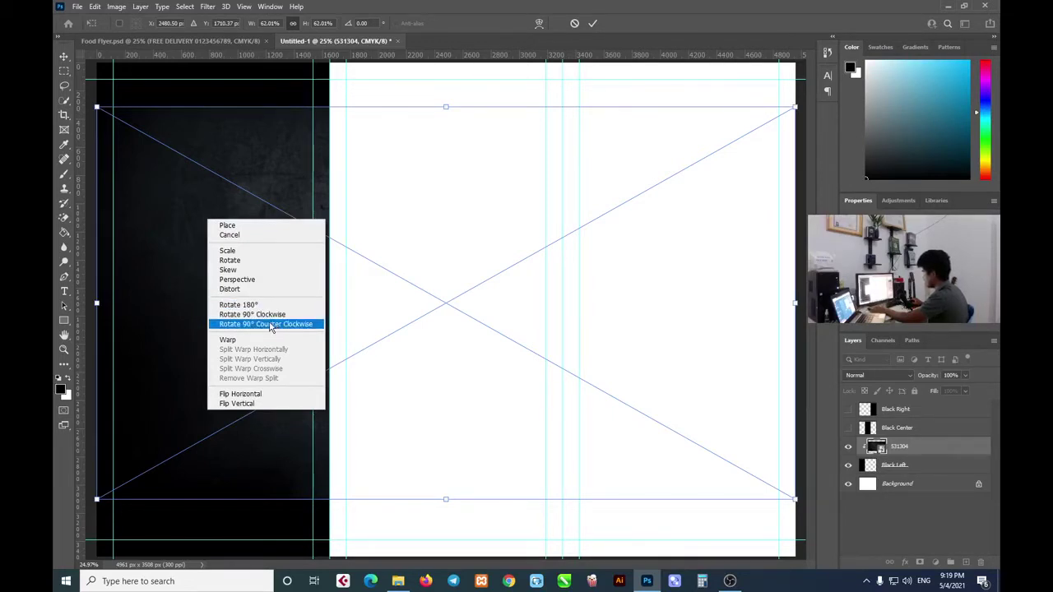
left_click(270, 324)
mouse_move(275, 274)
left_mouse_down()
mouse_move(103, 260)
mouse_move(139, 293)
mouse_move(131, 352)
mouse_move(169, 352)
mouse_move(212, 226)
left_mouse_up()
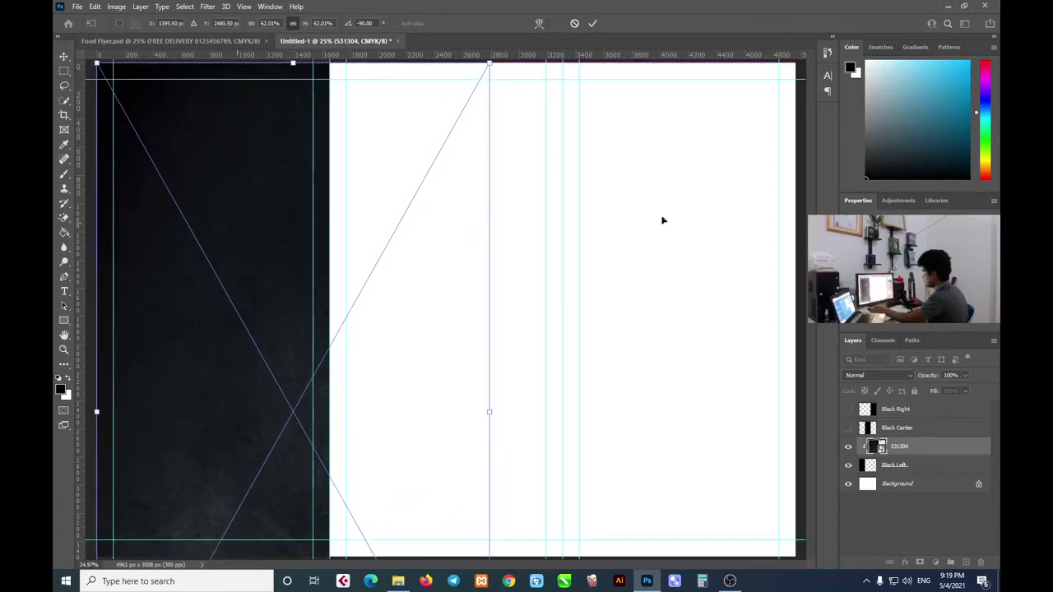
key("Return")
key("z")
left_click(390, 327, "alt")
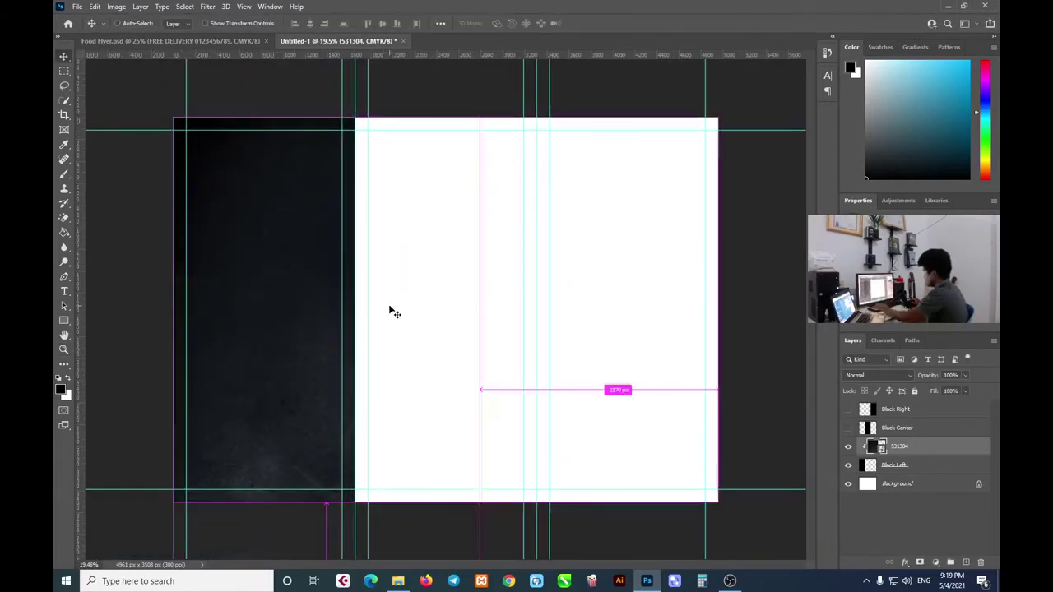
Zoom out to see the rotated texture's full extent
key("ctrl+t")
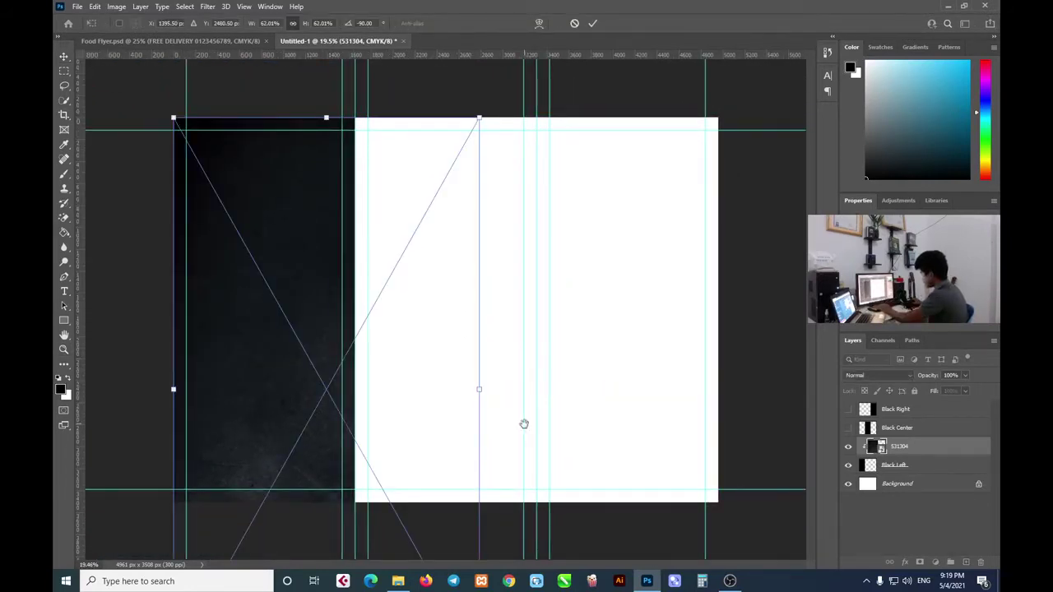
left_click(593, 24)
key("z")
mouse_move(499, 315)
left_mouse_down()
mouse_move(453, 374)
mouse_move(425, 337)
left_mouse_up()
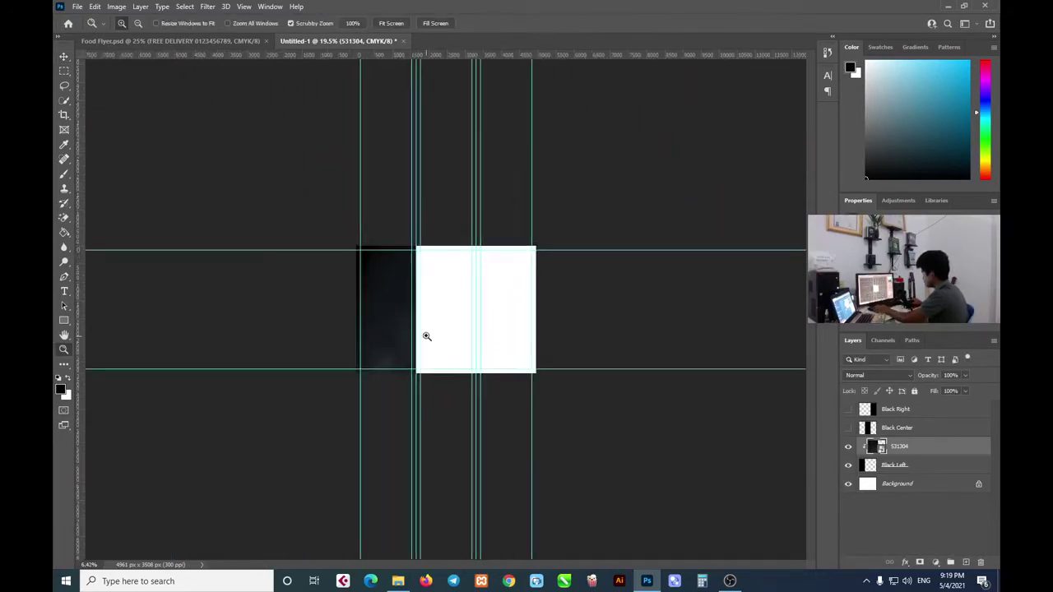
key("v")
Scale the texture to 43.69% so it covers the whole left panel, then zoom back in
key("ctrl+t")
left_click_drag(404, 430, 434, 371)
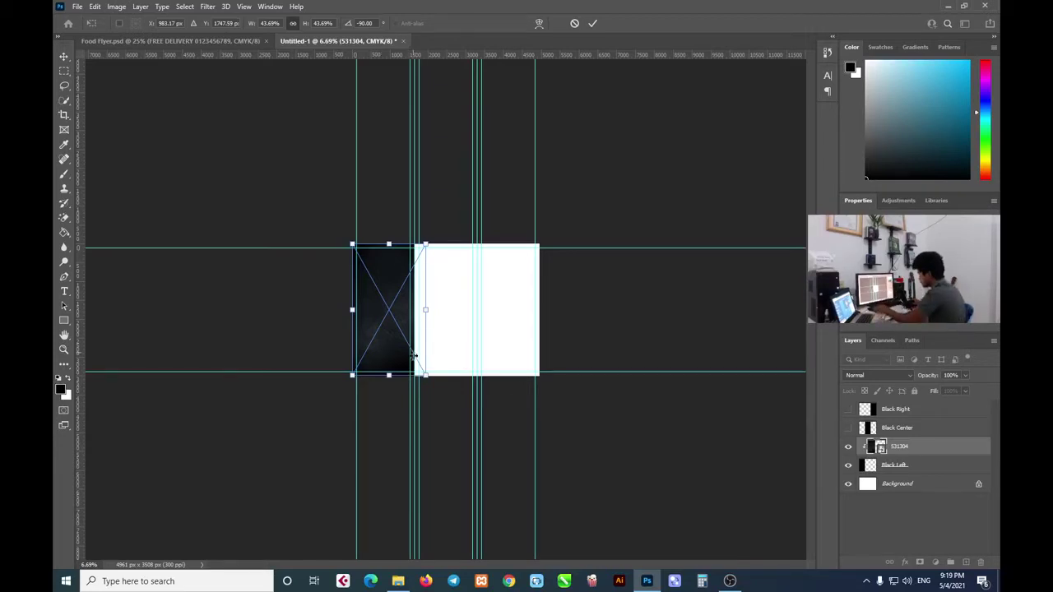
left_click(594, 25)
key("z")
mouse_move(384, 324)
left_mouse_down()
mouse_move(414, 354)
mouse_move(409, 346)
left_mouse_up()
key("v")
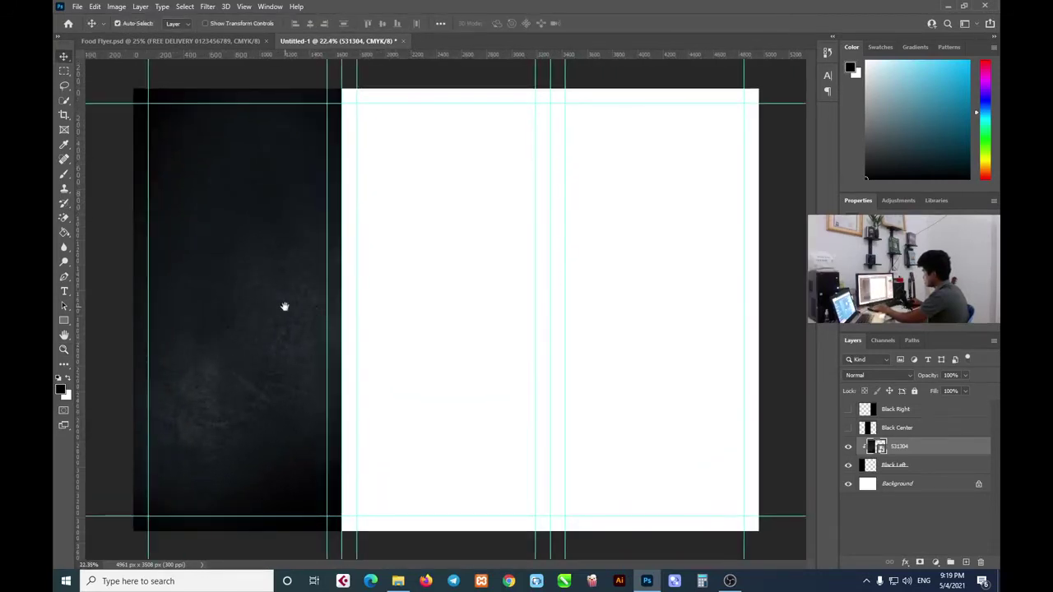
scroll(550, 292, "up", 1)
scroll(549, 291, "up", 1)
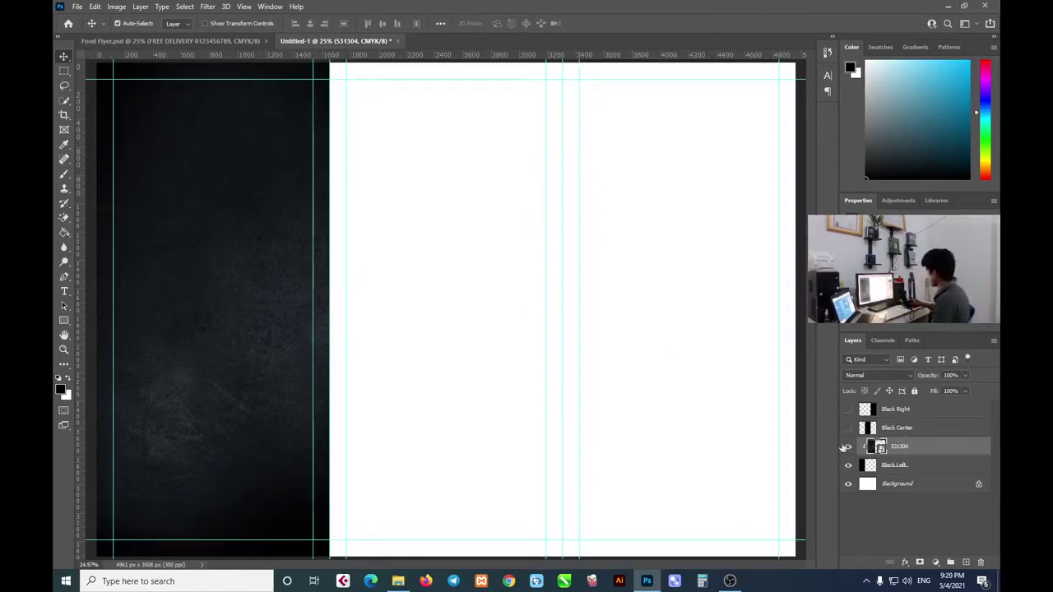
left_click(189, 41)
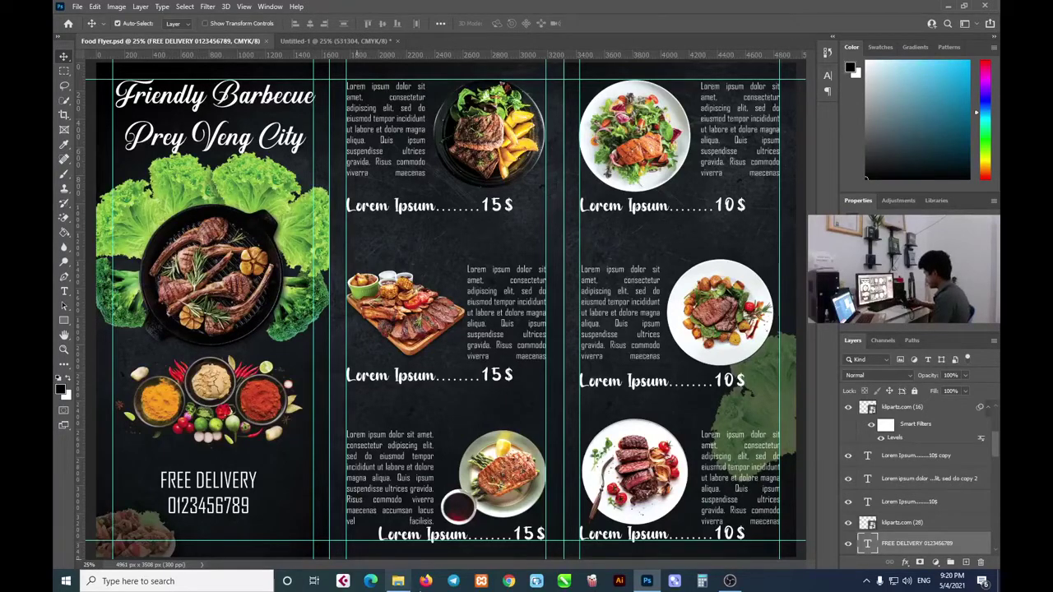
left_click(337, 41)
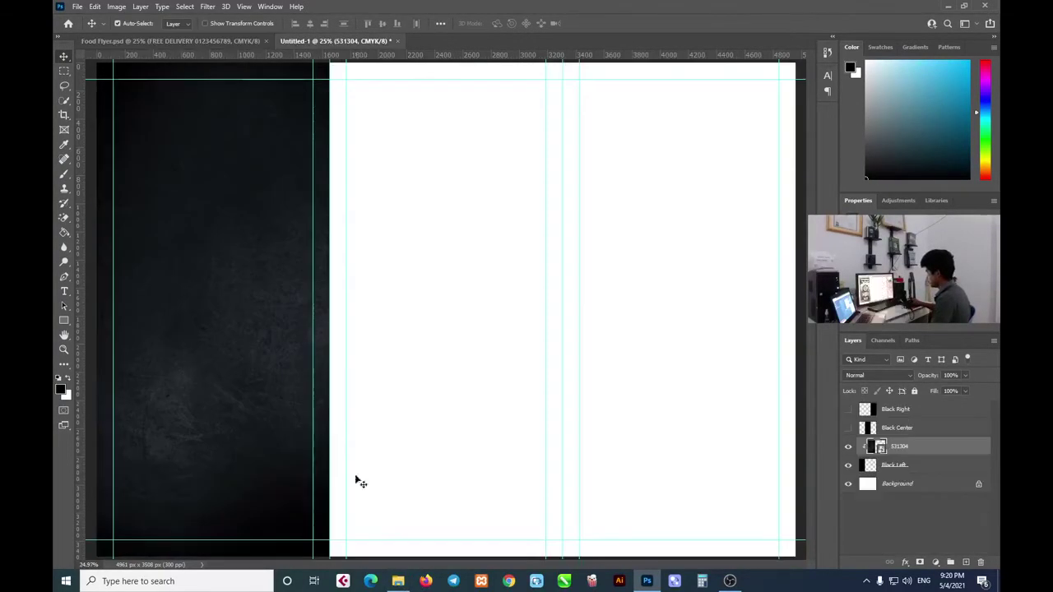
Drag the imgbin lamb-chop pan image from the pic folder onto the flyer
left_click(397, 581)
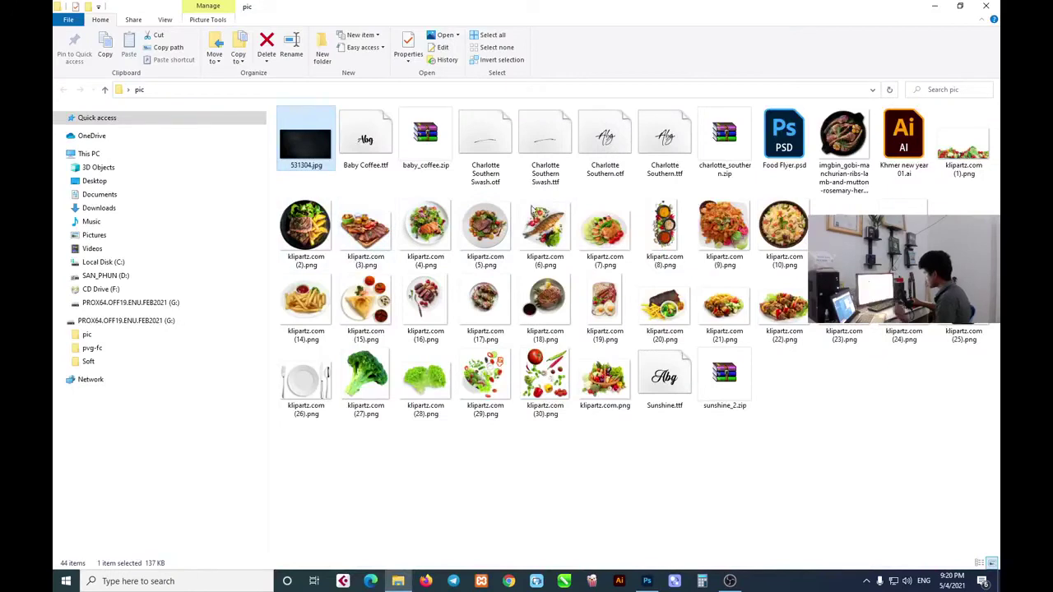
left_click(855, 140)
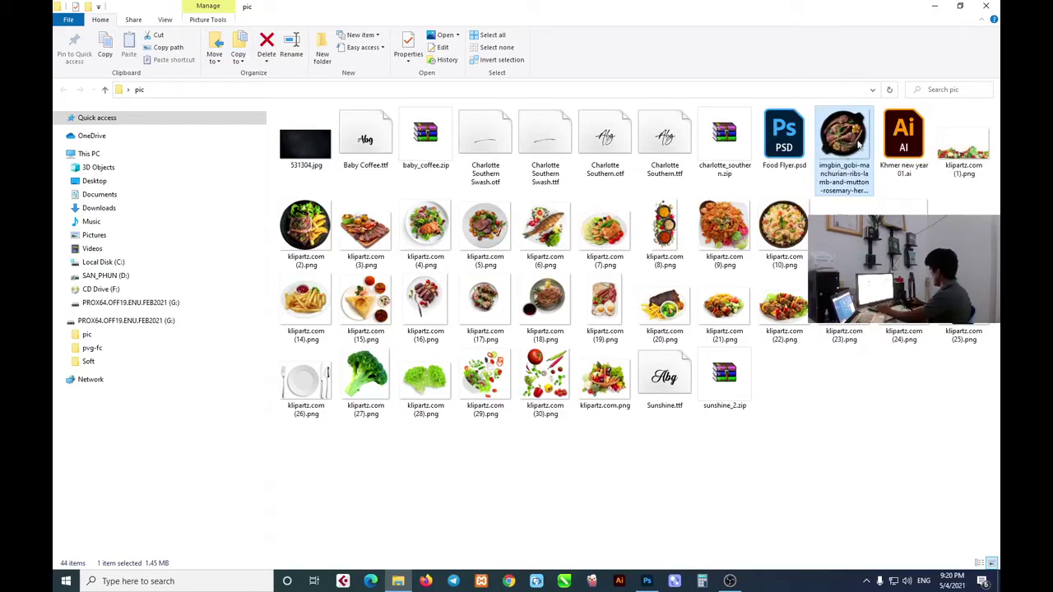
left_click_drag(851, 136, 457, 491)
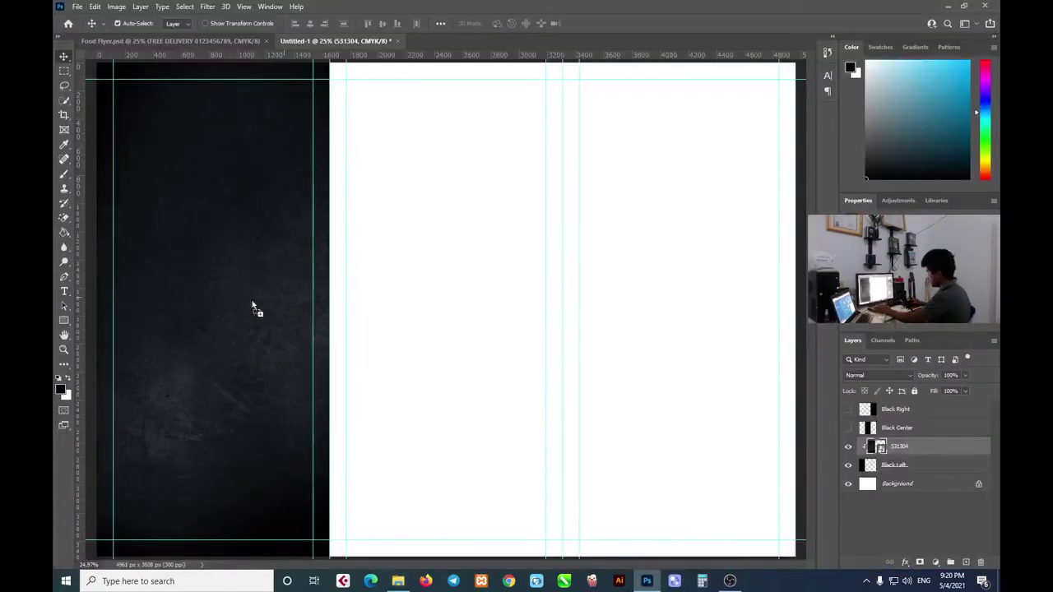
mouse_move(456, 491)
left_mouse_down()
mouse_move(239, 293)
mouse_move(158, 296)
left_mouse_up()
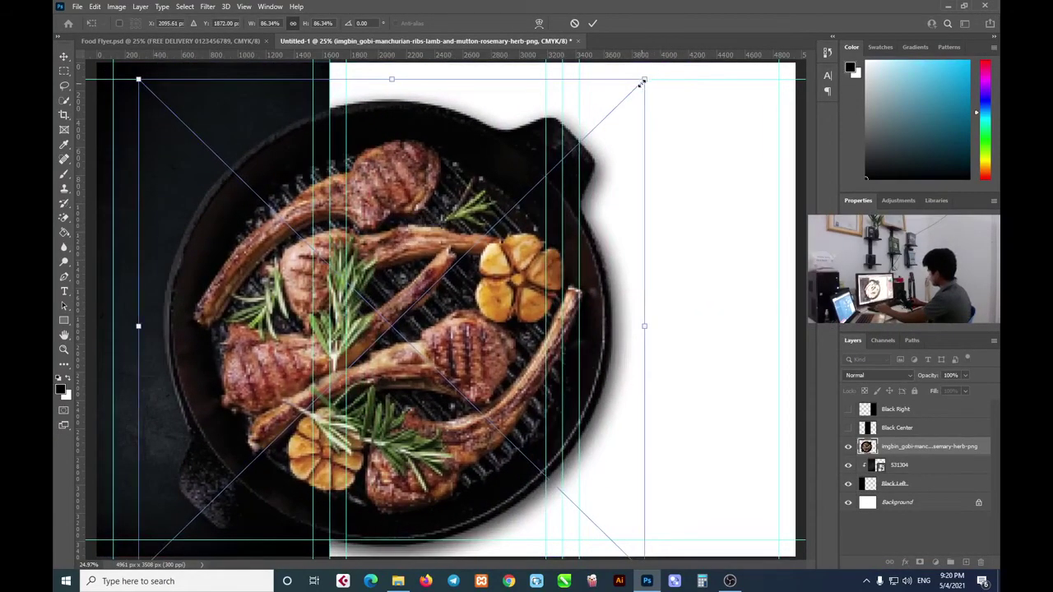
Scale the lamb pan image to 35.68% and position it in the upper left panel
mouse_move(643, 81)
left_mouse_down()
mouse_move(458, 230)
mouse_move(362, 355)
left_mouse_up()
mouse_move(264, 396)
left_mouse_down()
mouse_move(228, 192)
mouse_move(232, 207)
left_mouse_up()
left_click_drag(328, 154, 321, 167)
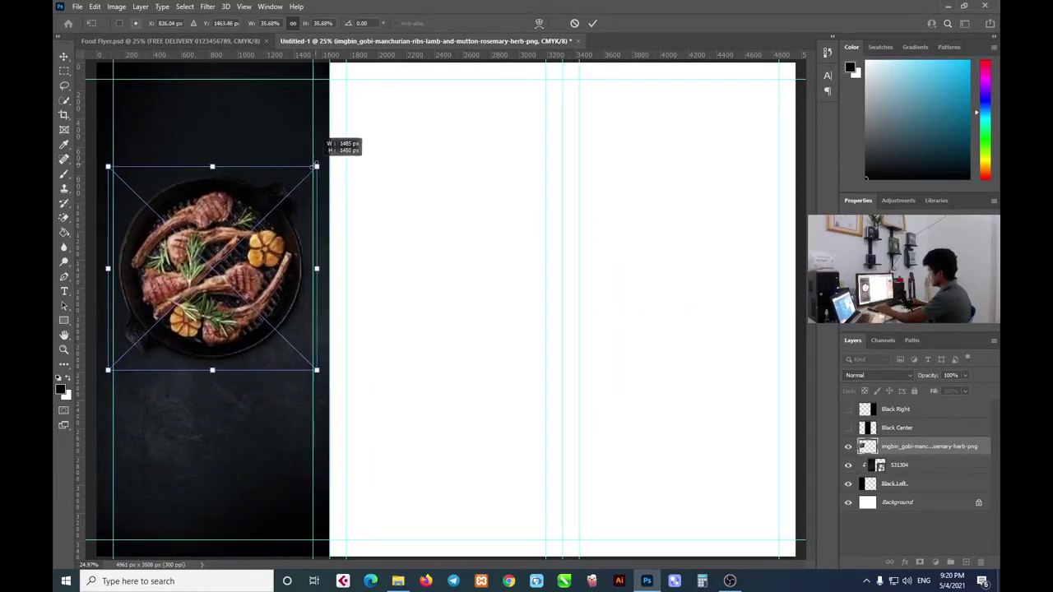
left_click_drag(235, 215, 241, 215)
left_click_drag(284, 258, 284, 252)
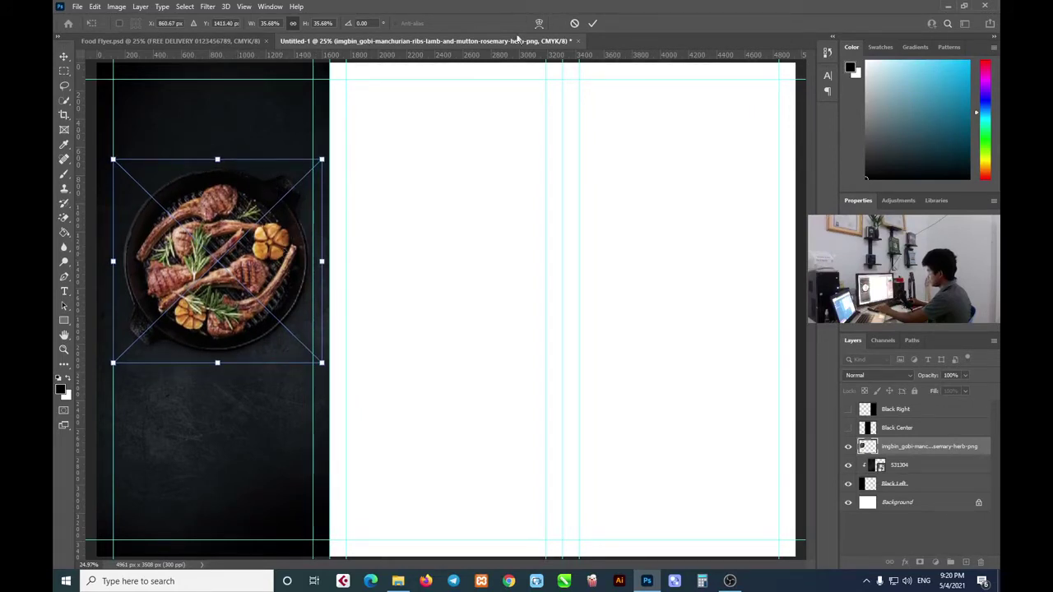
left_click(593, 24)
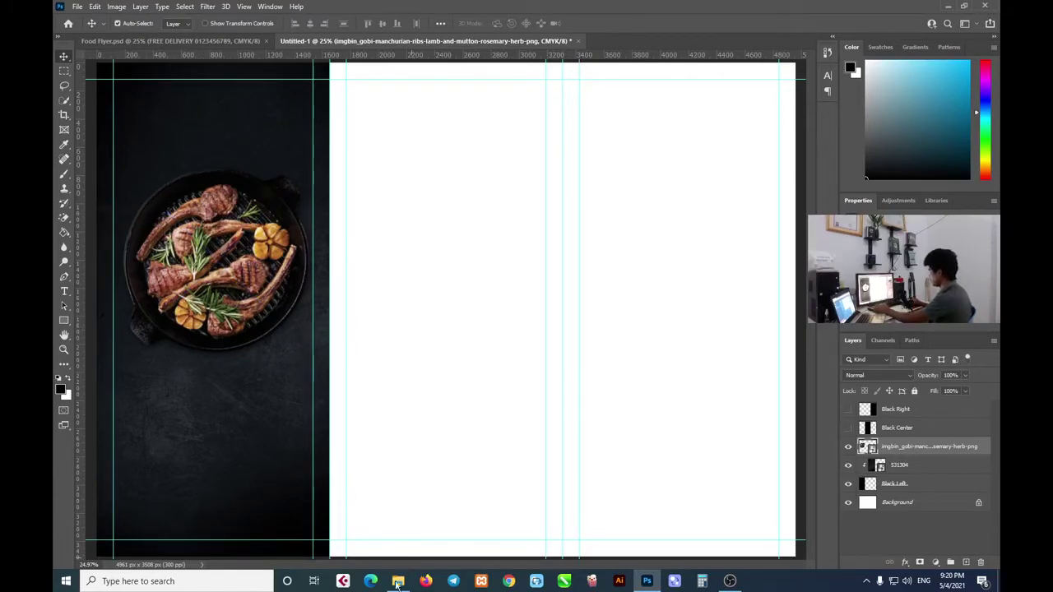
left_click(399, 580)
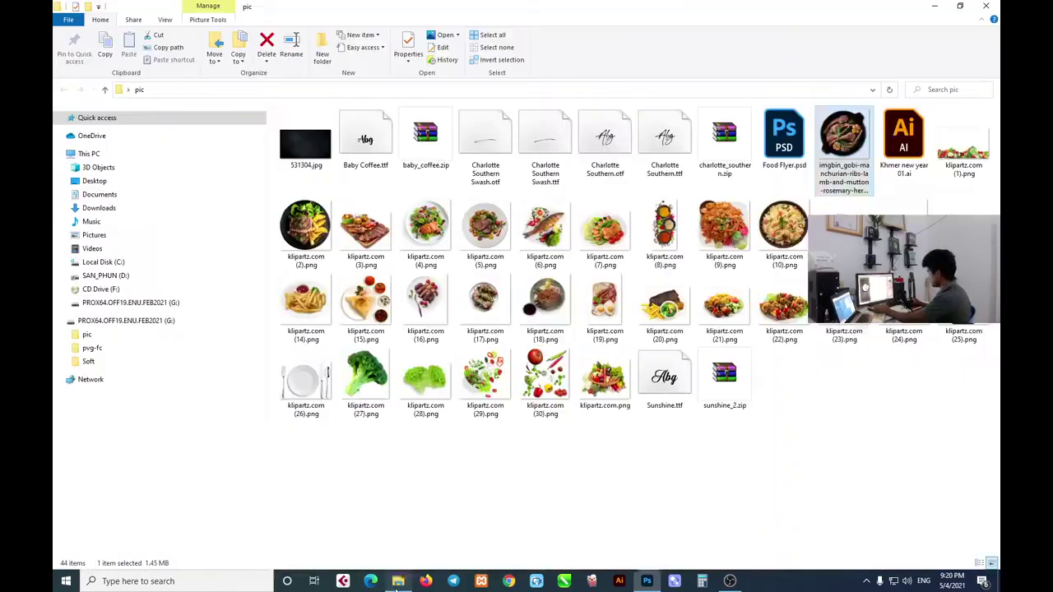
Place the klipartz.com (28).png lettuce at about 42% just above the lamb pan
left_click(431, 382)
mouse_move(428, 383)
left_mouse_down()
mouse_move(643, 544)
mouse_move(229, 173)
left_mouse_up()
left_click_drag(362, 311, 227, 227)
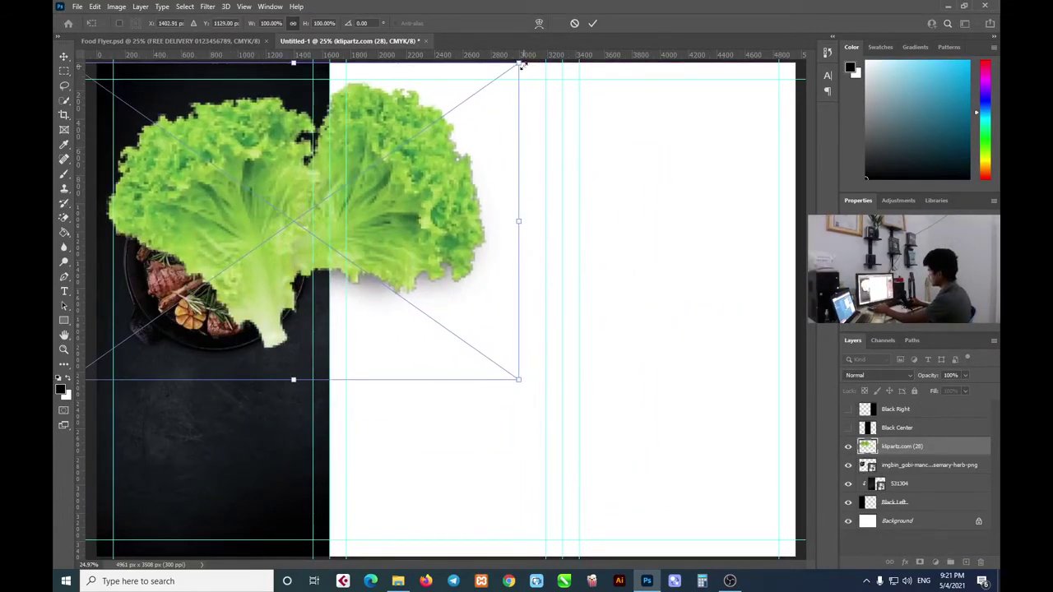
mouse_move(519, 63)
left_mouse_down()
mouse_move(255, 247)
mouse_move(229, 139)
left_mouse_up()
left_click_drag(230, 144, 230, 139)
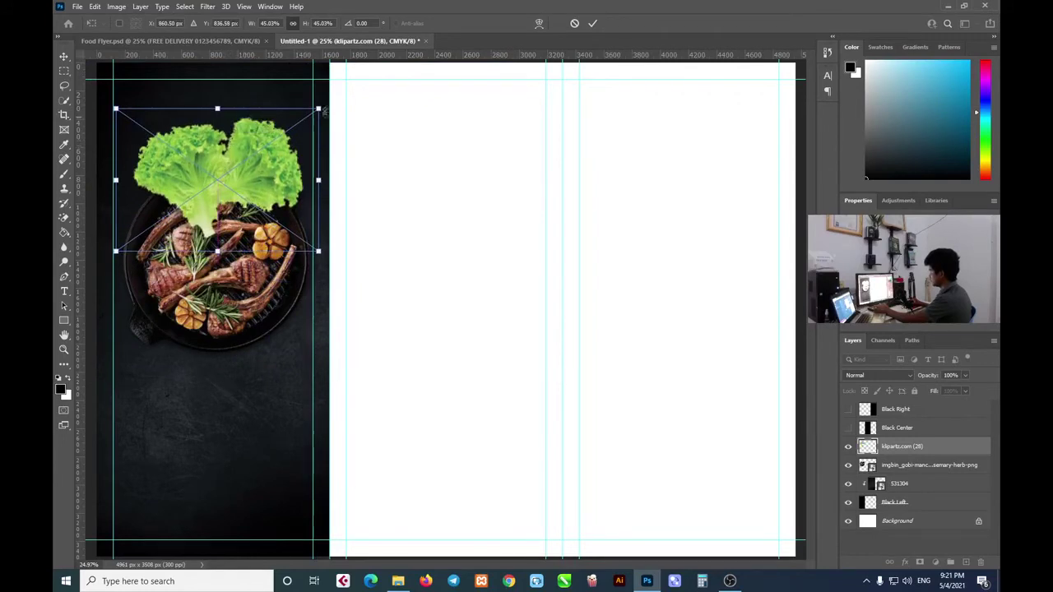
left_click_drag(318, 108, 304, 117)
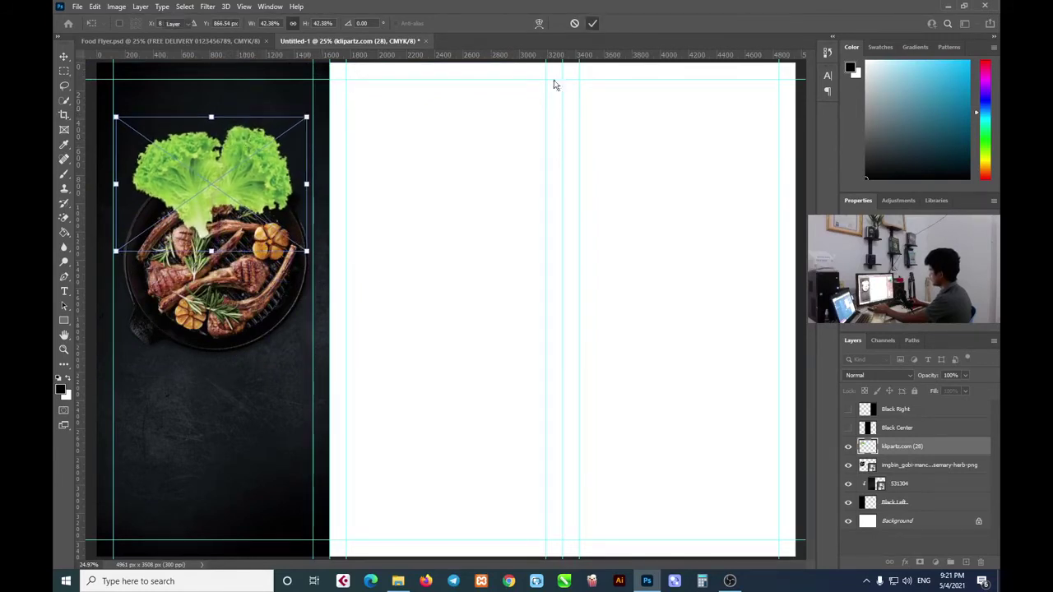
left_click(593, 23)
mouse_move(258, 186)
left_mouse_down()
mouse_move(268, 175)
mouse_move(256, 178)
left_mouse_up()
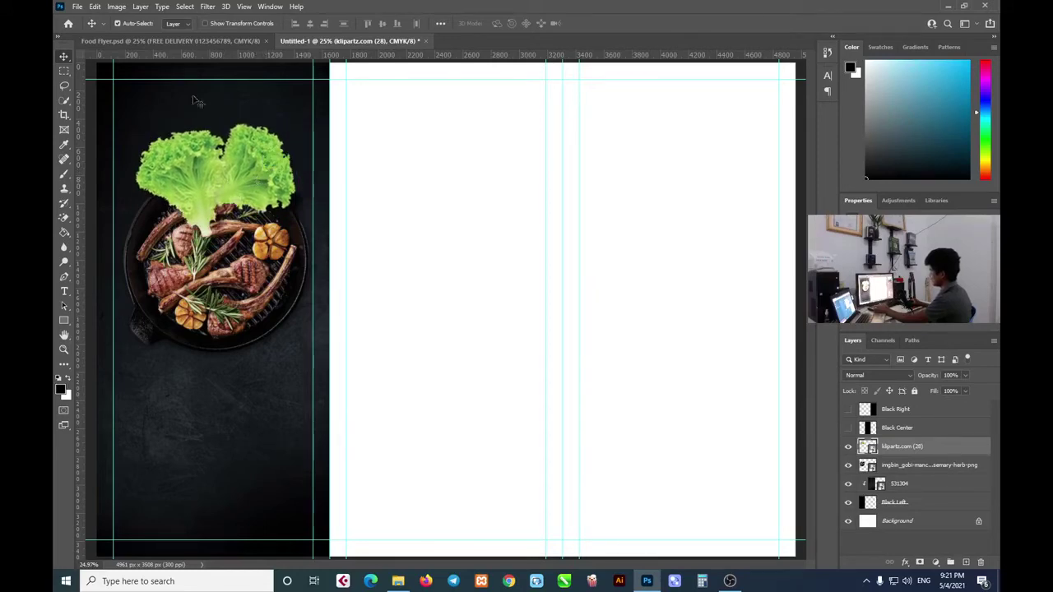
left_click(200, 41)
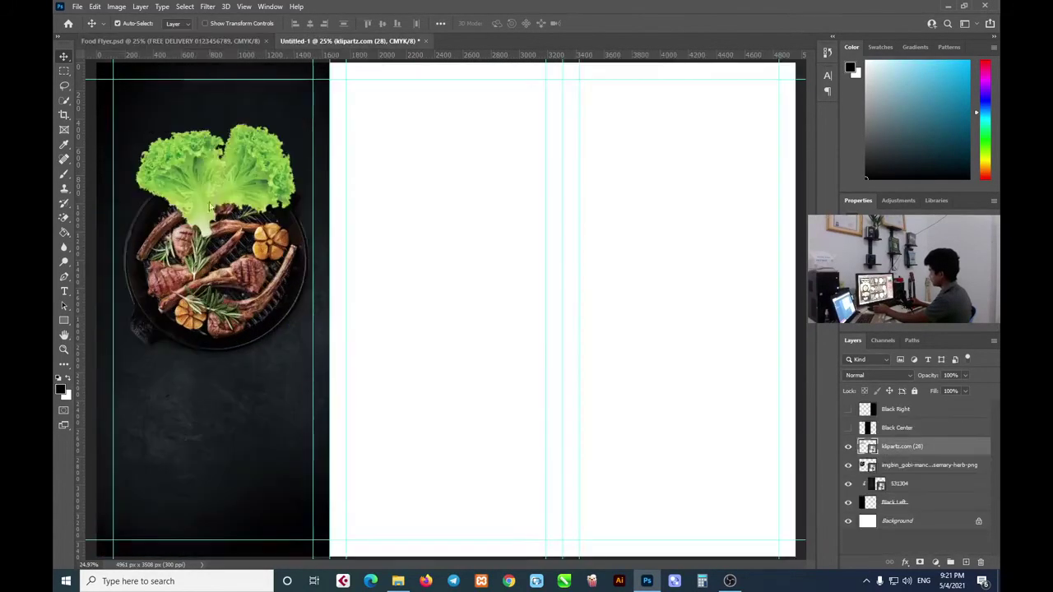
Move the lettuce layer below the lamb pan's imgbin layer
left_click(350, 41)
mouse_move(219, 175)
left_mouse_down()
mouse_move(222, 183)
mouse_move(212, 168)
left_mouse_up()
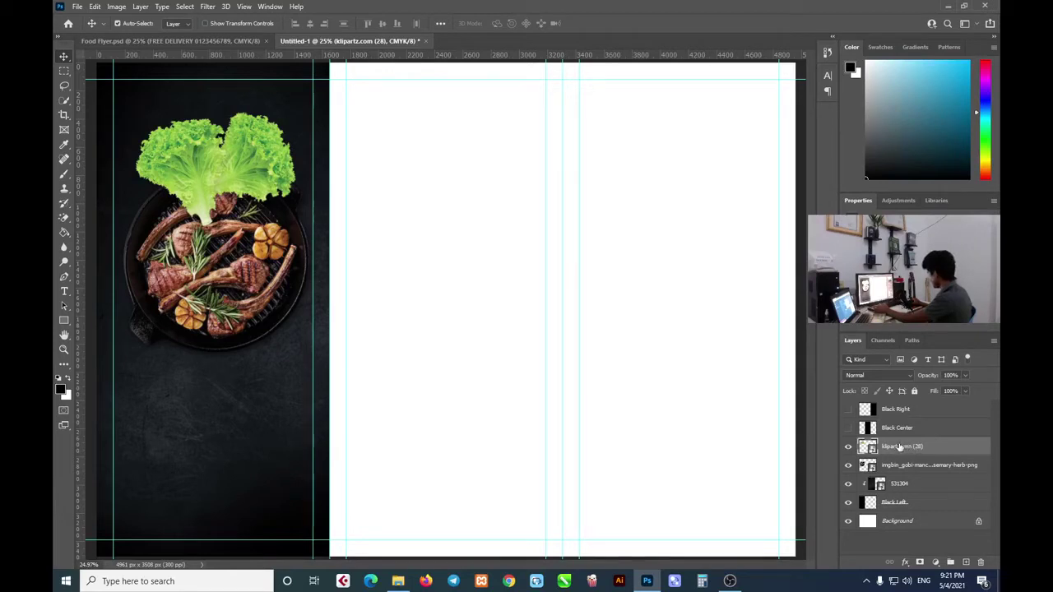
left_click(903, 466)
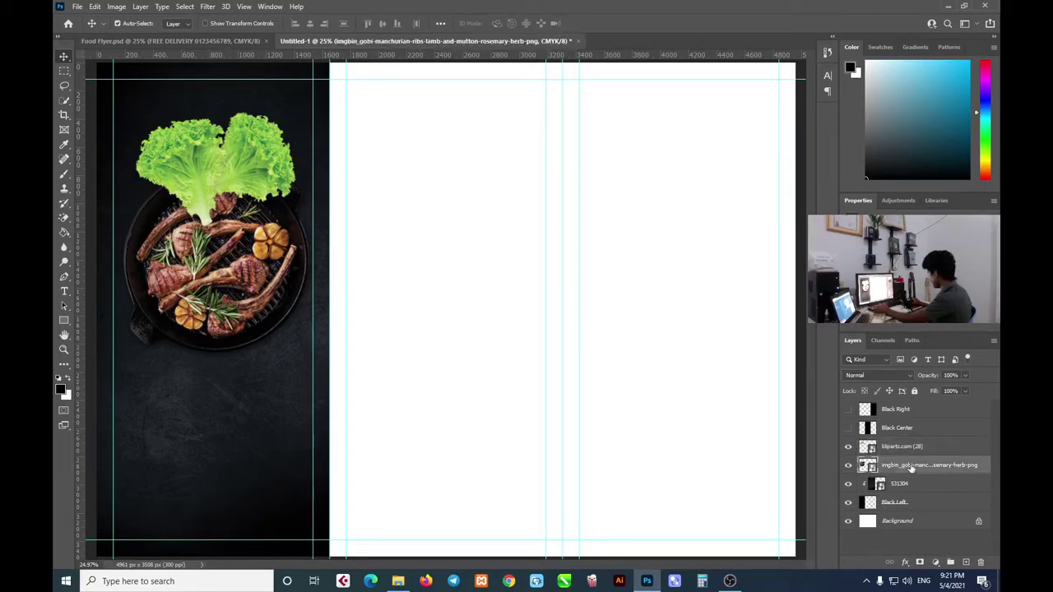
left_click(909, 449)
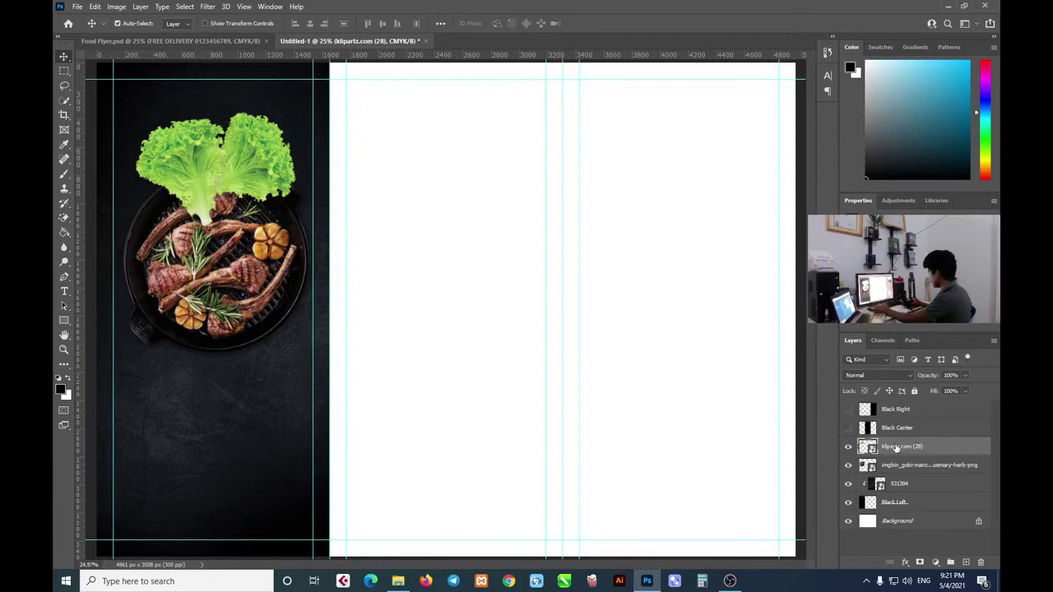
left_click_drag(905, 448, 909, 468)
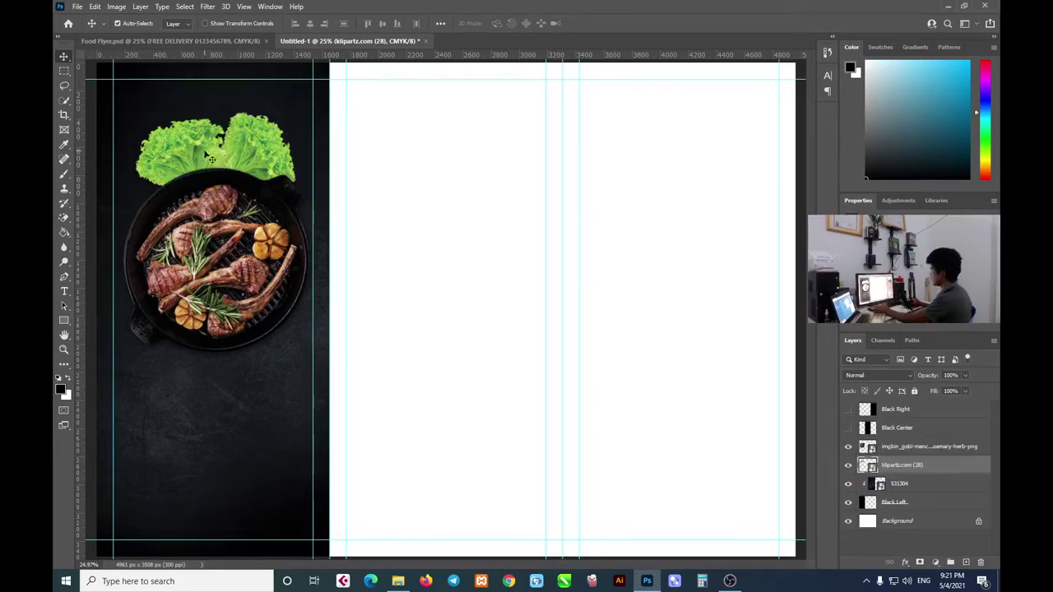
Rotate the lettuce about -24° and shift it left to peek from the pan's upper-left edge
left_click_drag(210, 158, 176, 160)
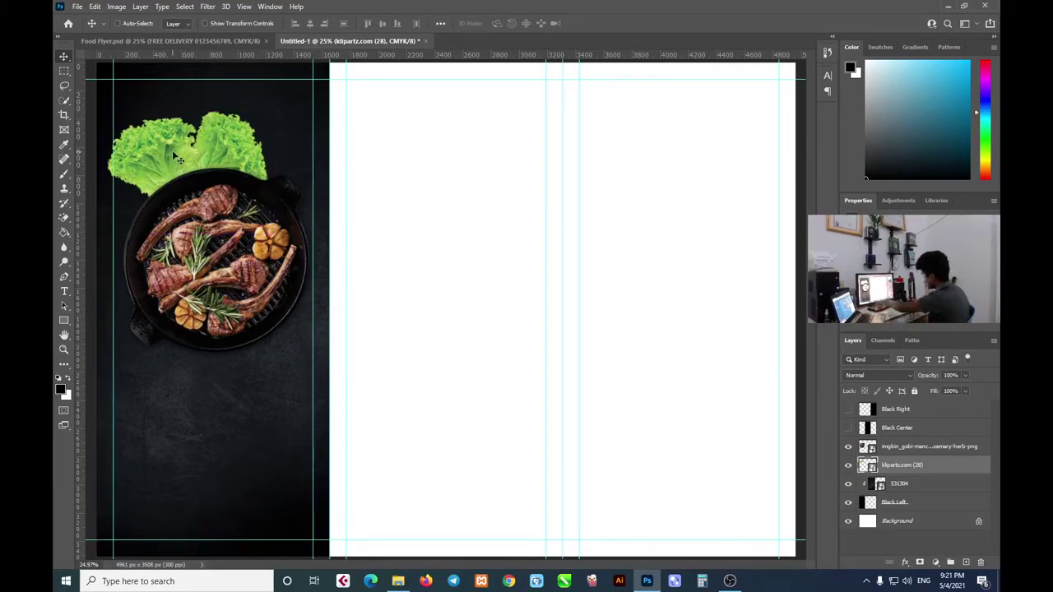
key("ctrl+t")
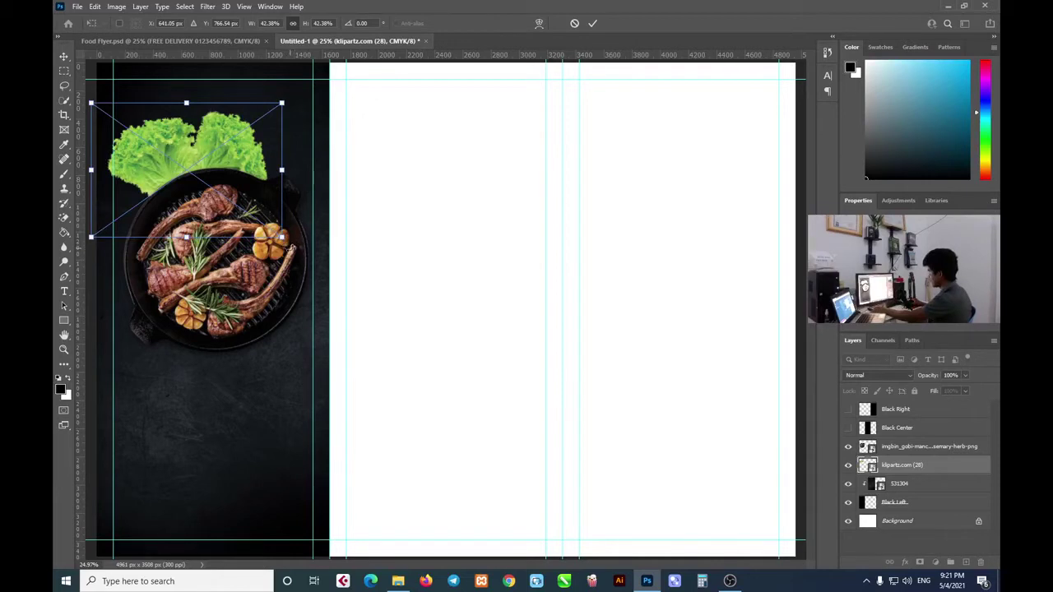
left_click_drag(318, 231, 321, 201)
left_click_drag(223, 138, 218, 145)
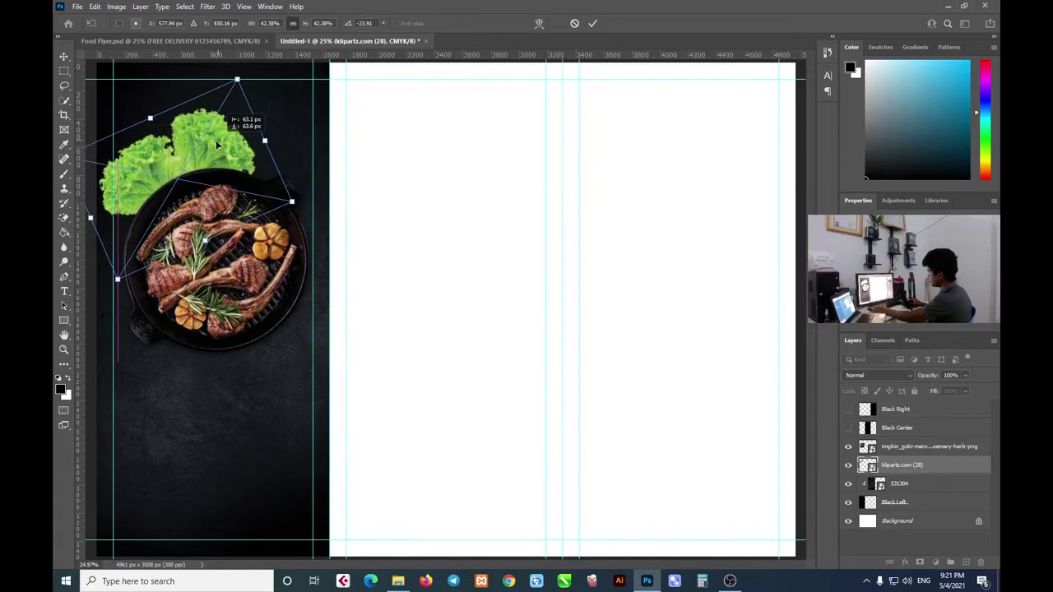
left_click_drag(218, 144, 218, 145)
left_click(594, 23)
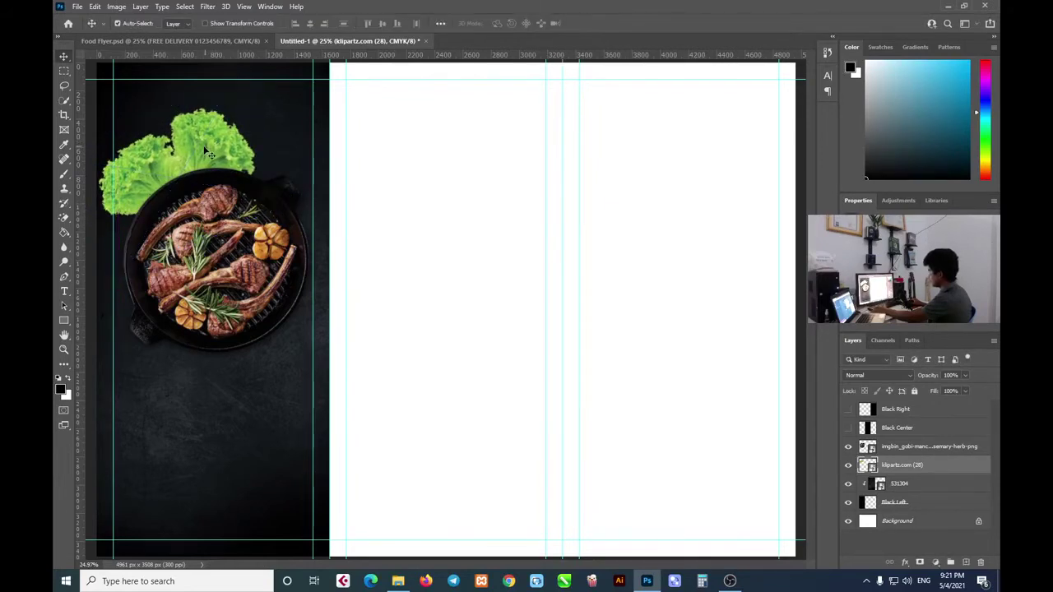
key("ctrl")
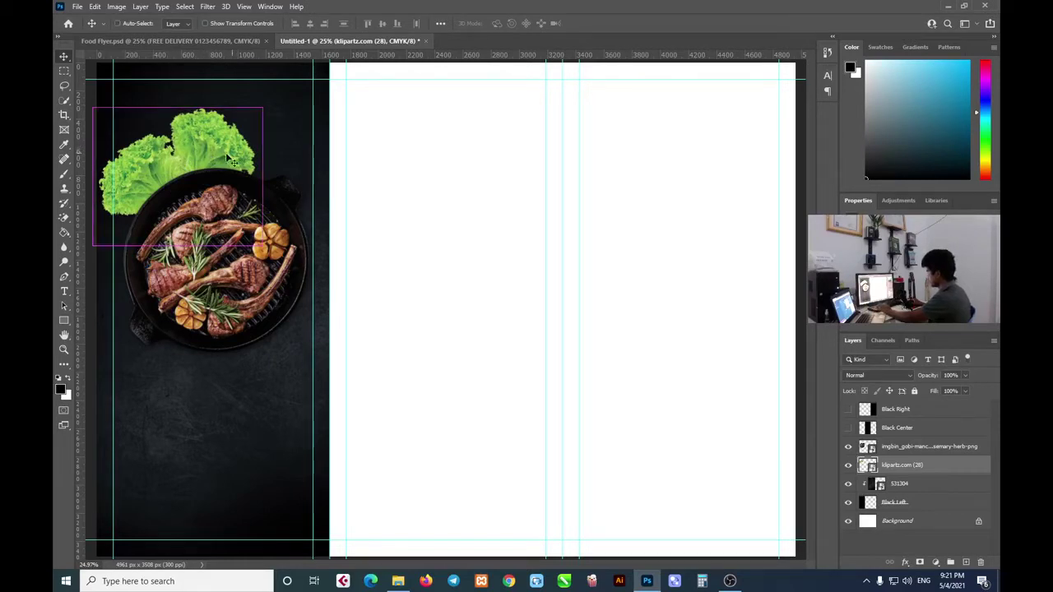
Try an extra lettuce copy to the right of the pan, then delete it
key("ctrl")
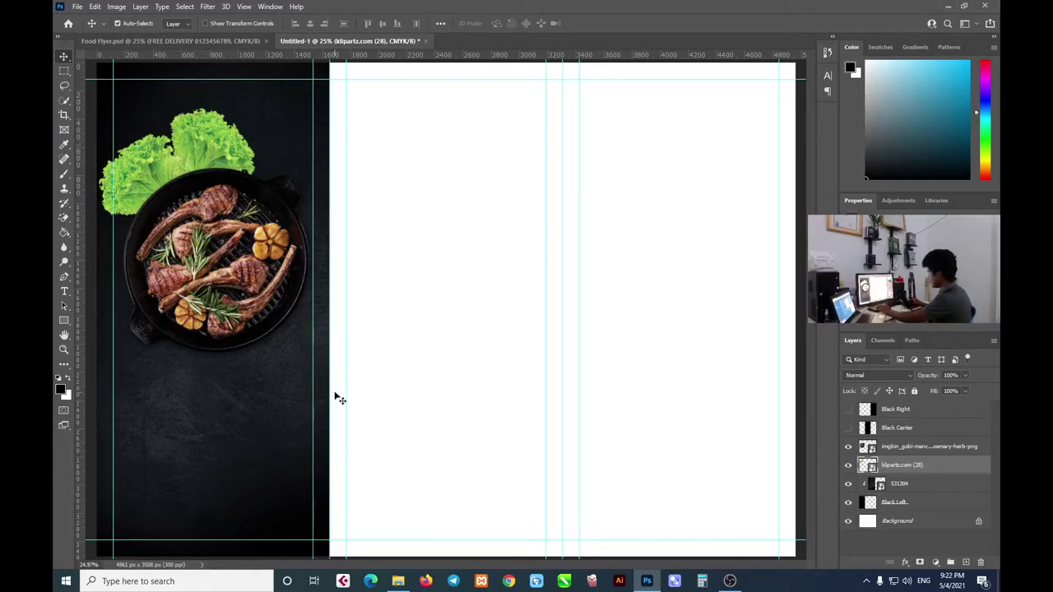
left_click(398, 581)
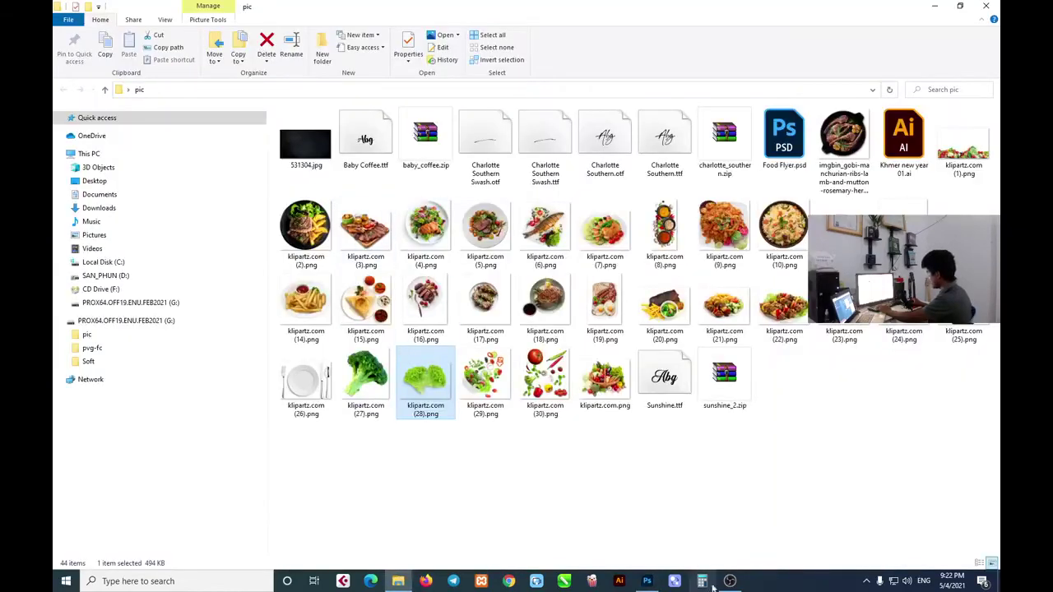
left_click(646, 580)
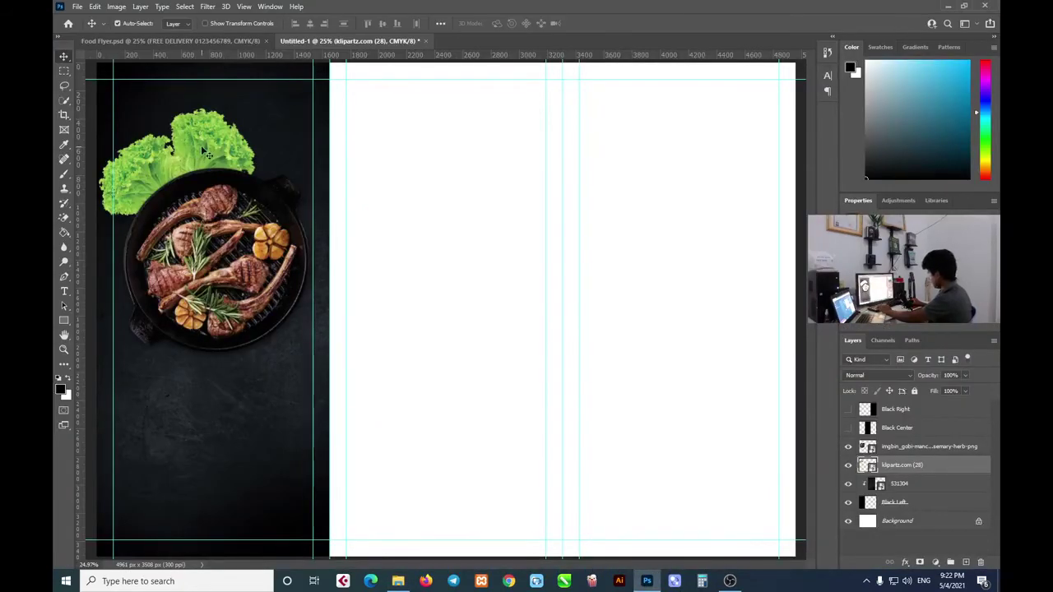
key("ctrl")
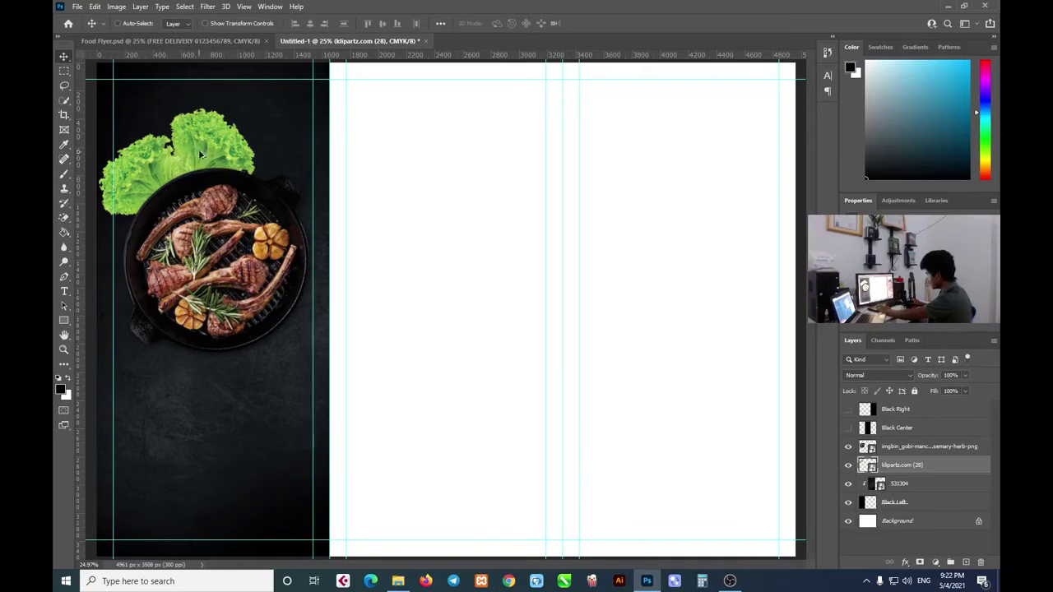
mouse_move(199, 152)
left_mouse_down()
mouse_move(313, 141)
mouse_move(308, 149)
left_mouse_up()
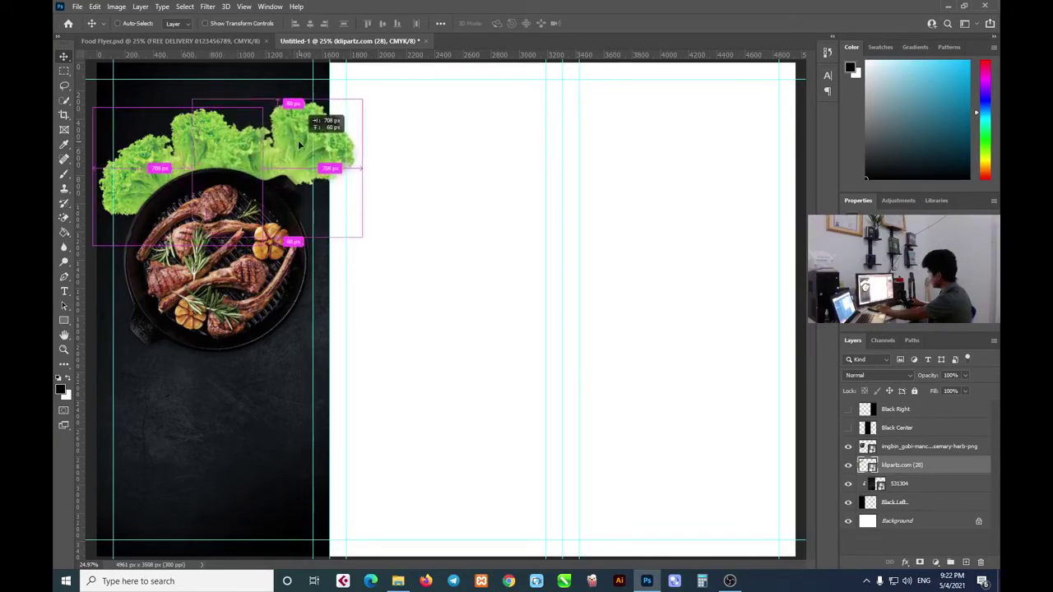
mouse_move(308, 149)
left_mouse_down()
mouse_move(268, 151)
mouse_move(268, 136)
left_mouse_up()
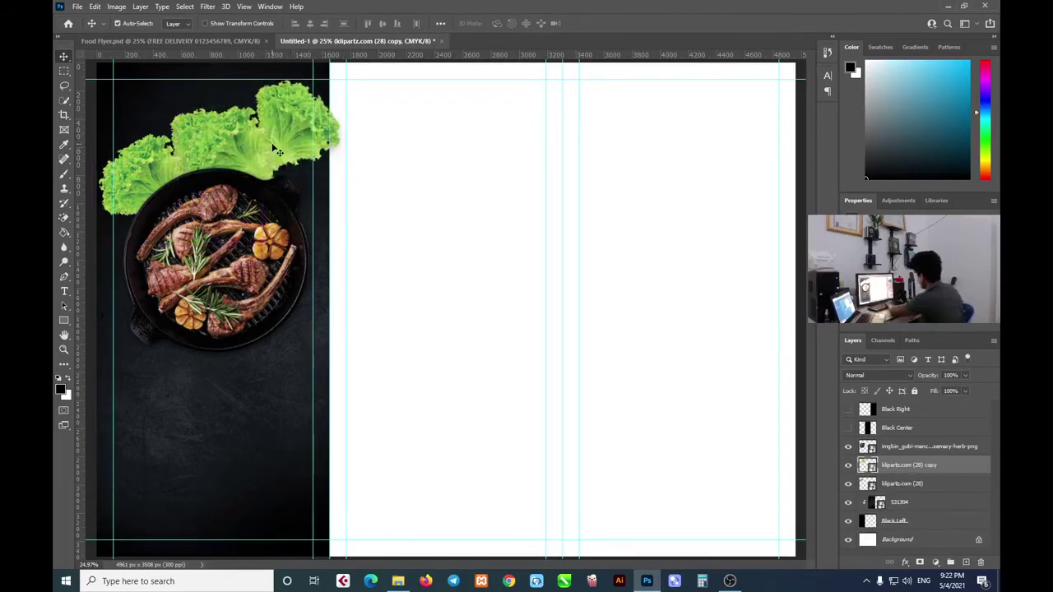
key("Delete")
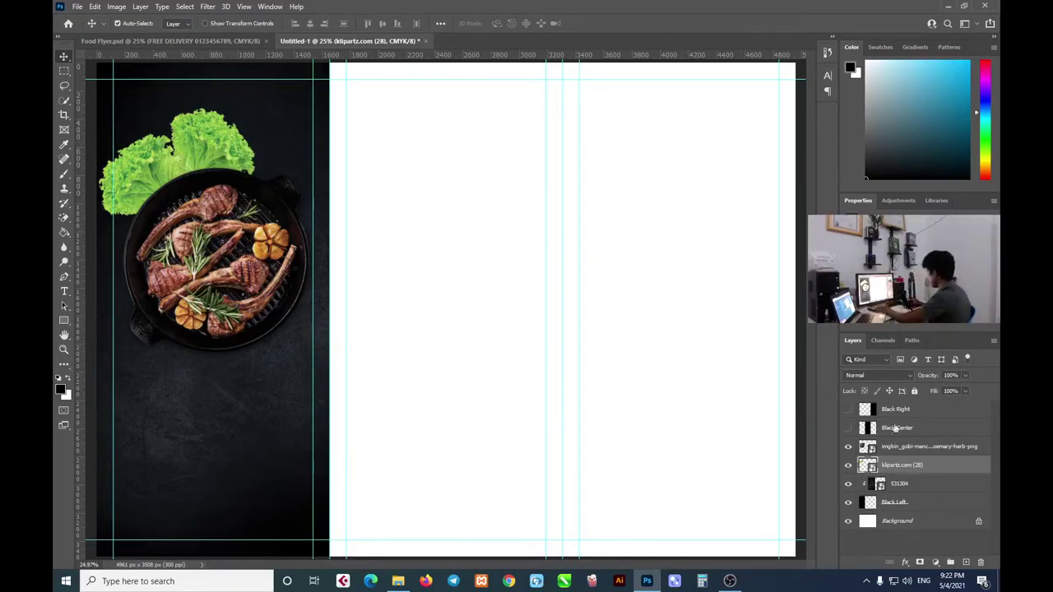
Duplicate the lettuce layer and rotate the copy about 35° clockwise behind the pan
right_click(894, 468)
right_click(912, 468)
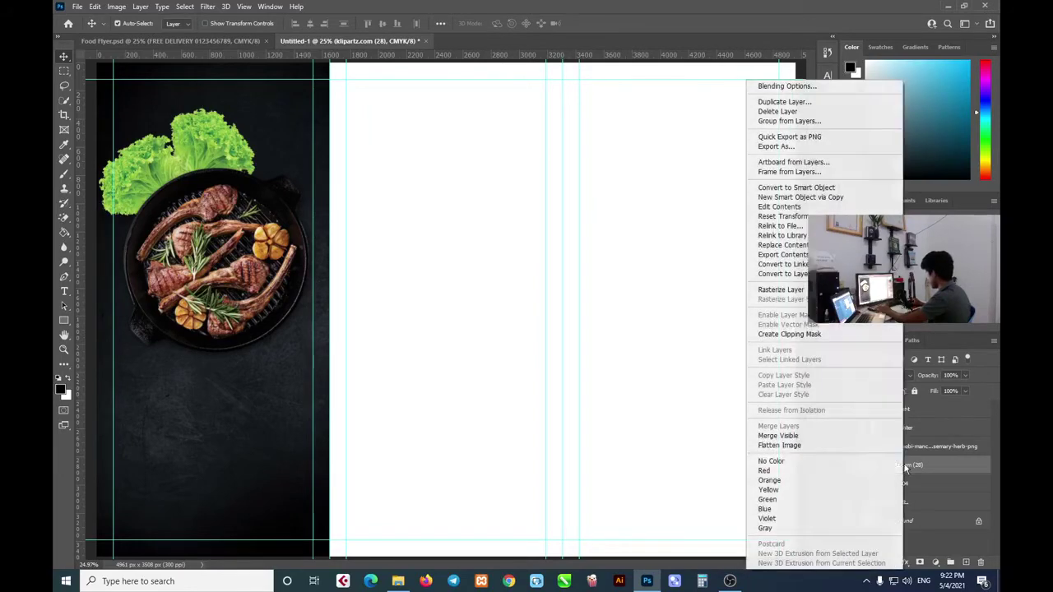
right_click(925, 468)
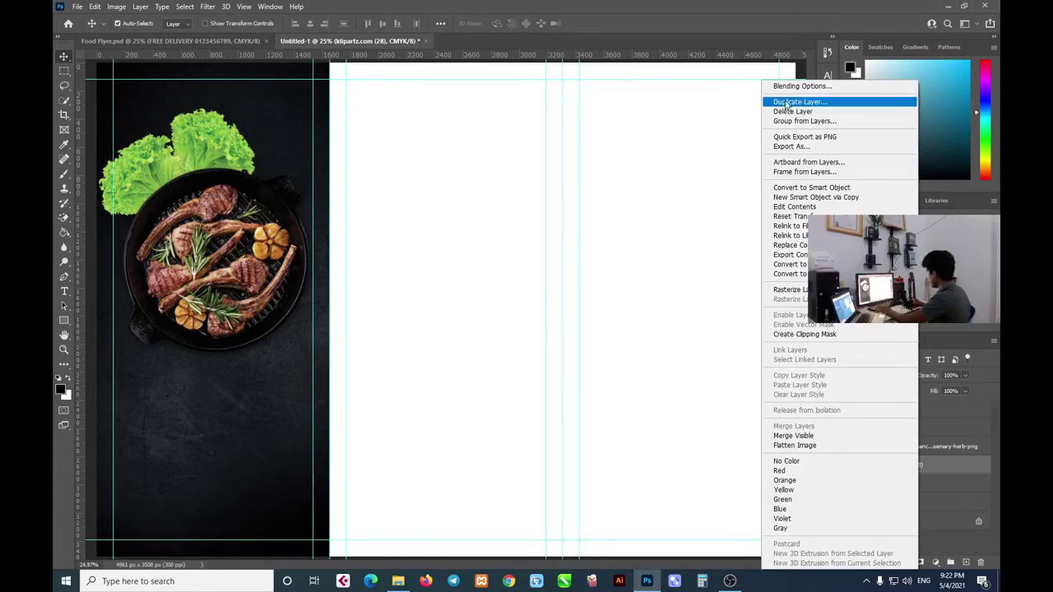
left_click(798, 102)
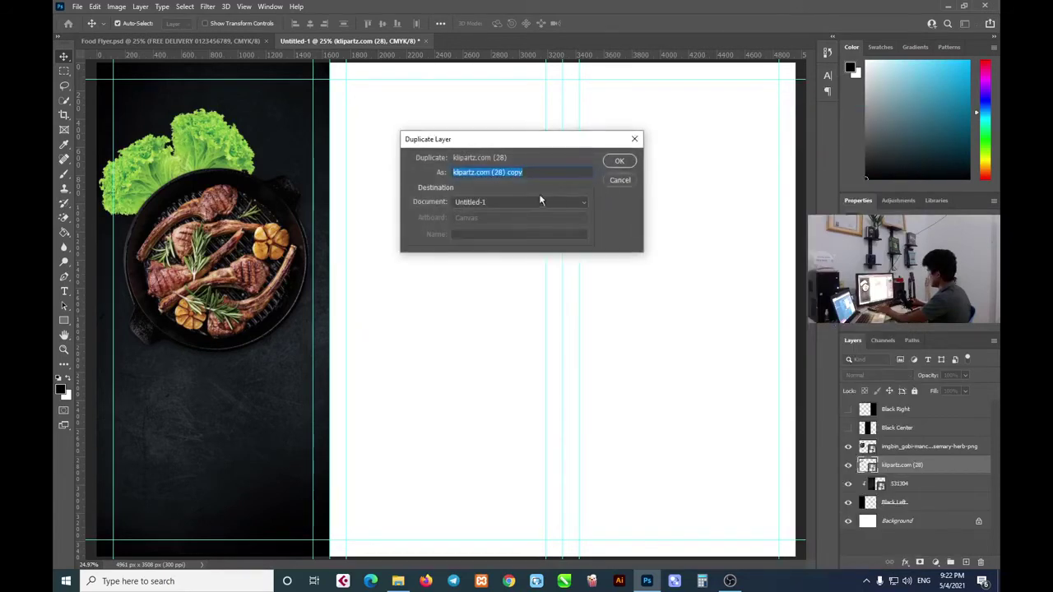
left_click(620, 161)
left_click_drag(265, 167, 324, 140)
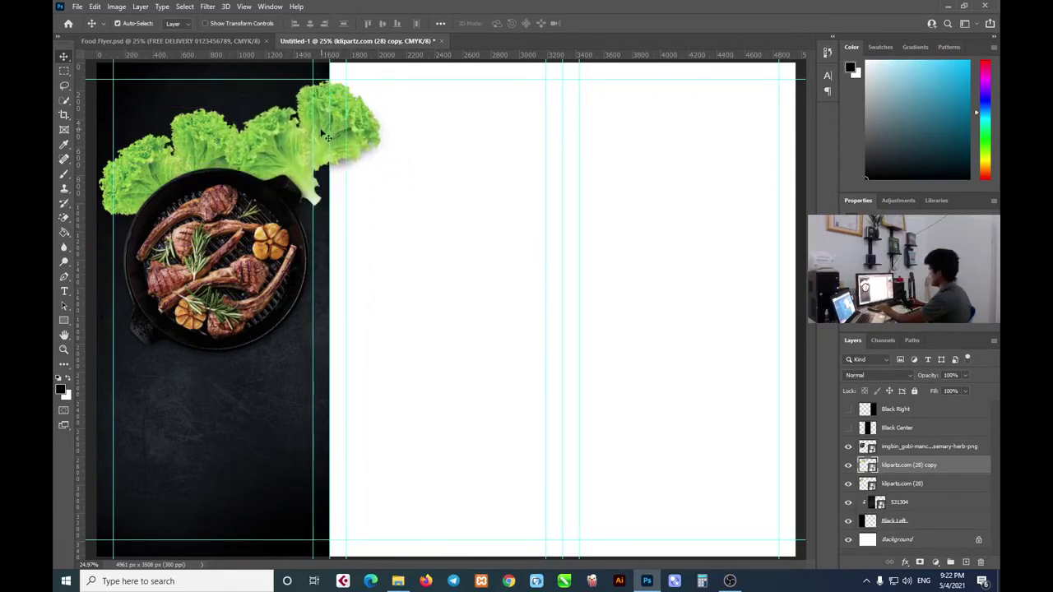
key("ctrl+t")
left_click_drag(387, 217, 420, 175)
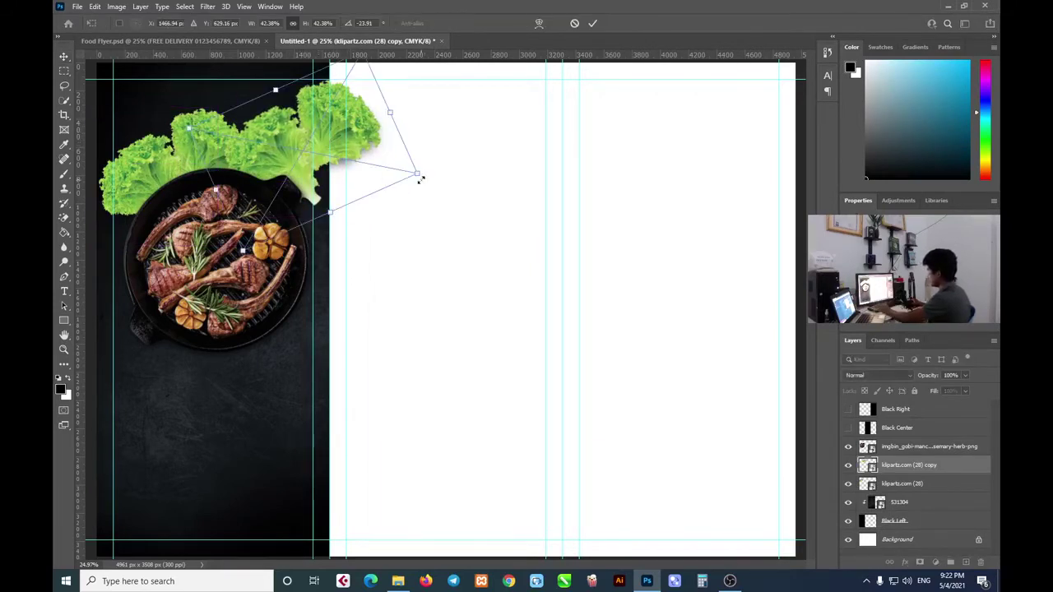
left_click_drag(423, 184, 353, 334)
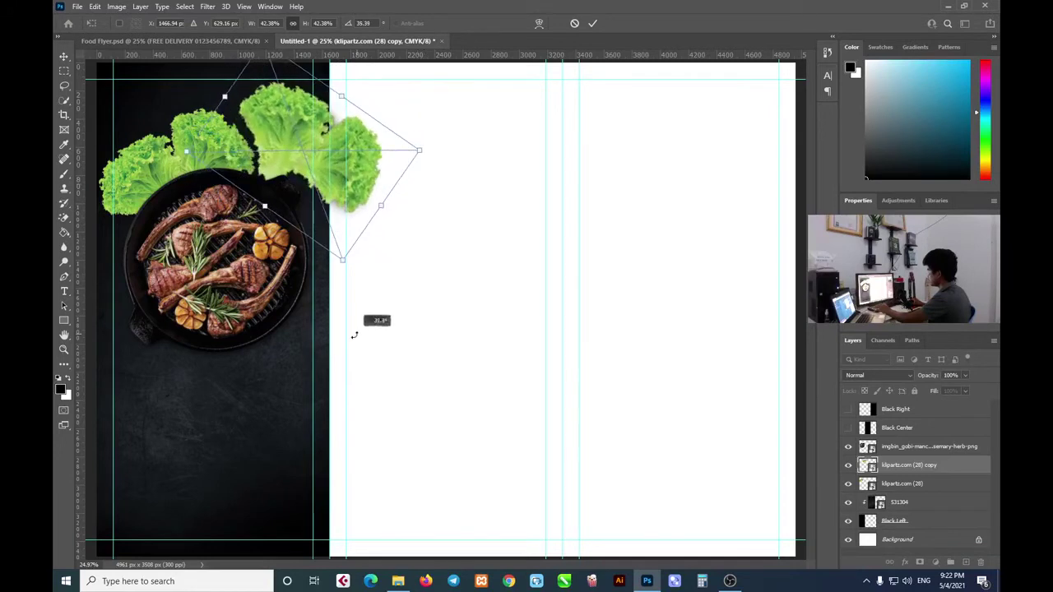
left_click_drag(264, 167, 226, 189)
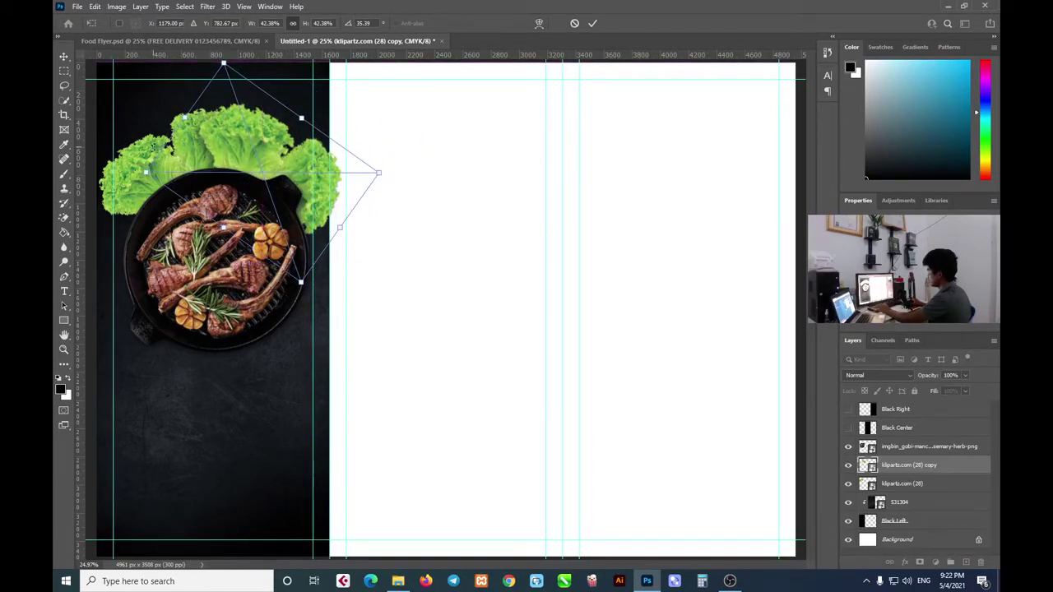
left_click(592, 23)
Fine-tune the positions of both lettuce pieces so they fan behind the pan
mouse_move(145, 167)
left_mouse_down()
mouse_move(136, 171)
mouse_move(144, 167)
left_mouse_up()
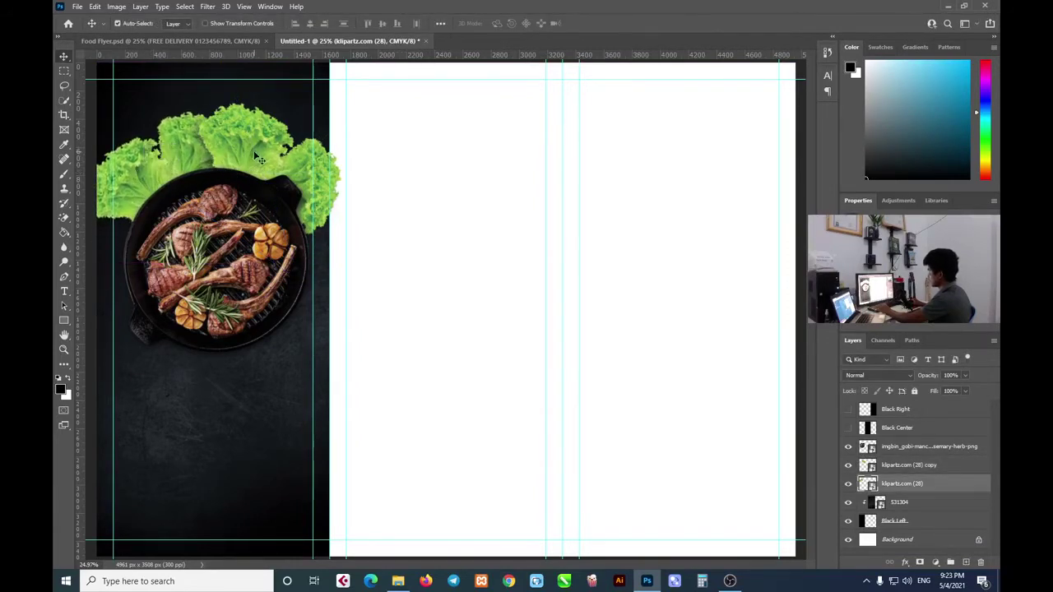
left_click_drag(260, 158, 245, 156)
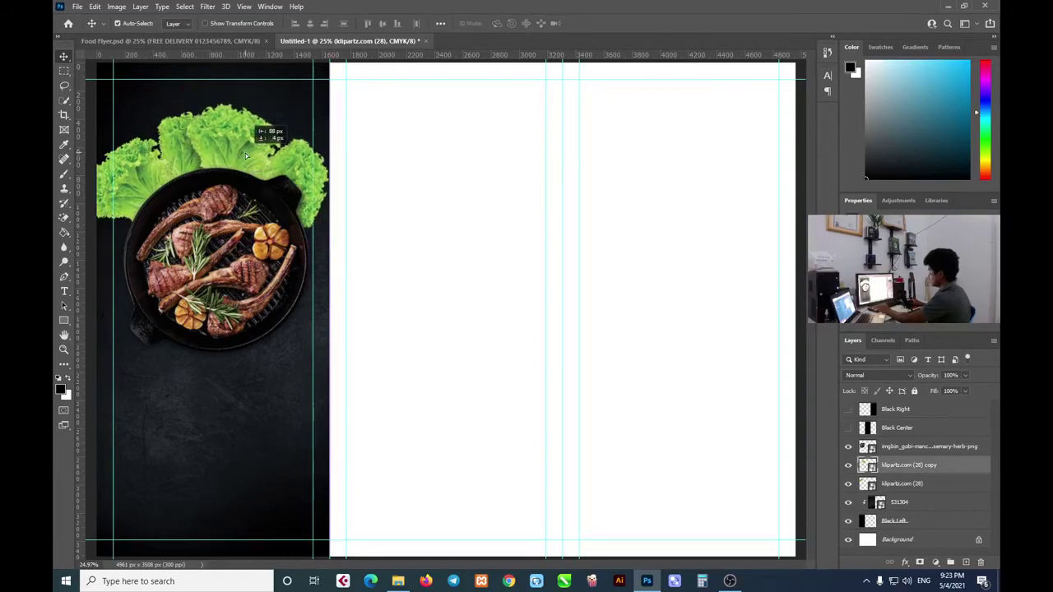
left_click_drag(168, 156, 164, 154)
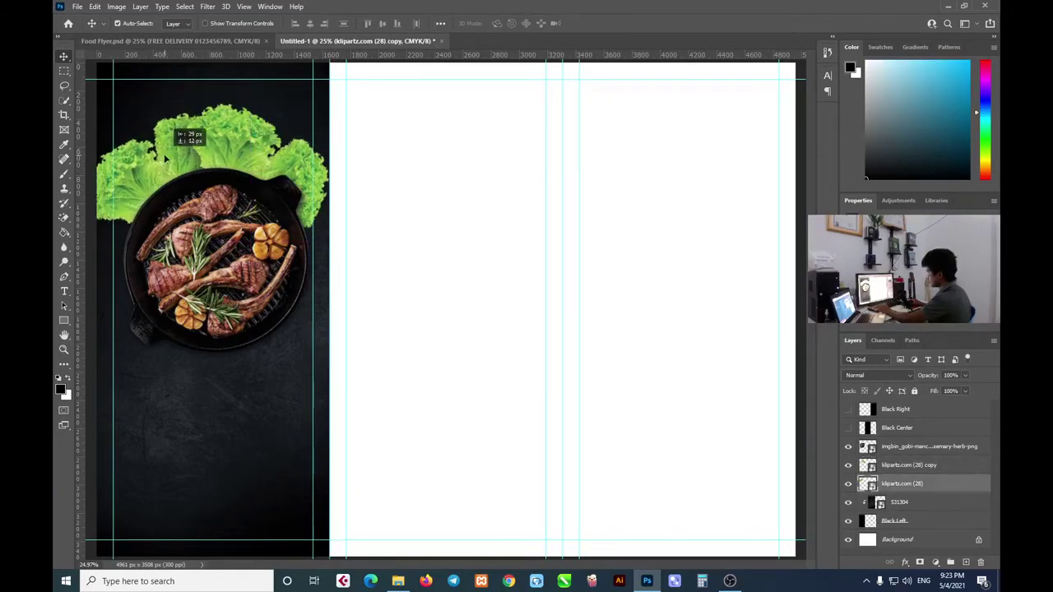
left_click(219, 153)
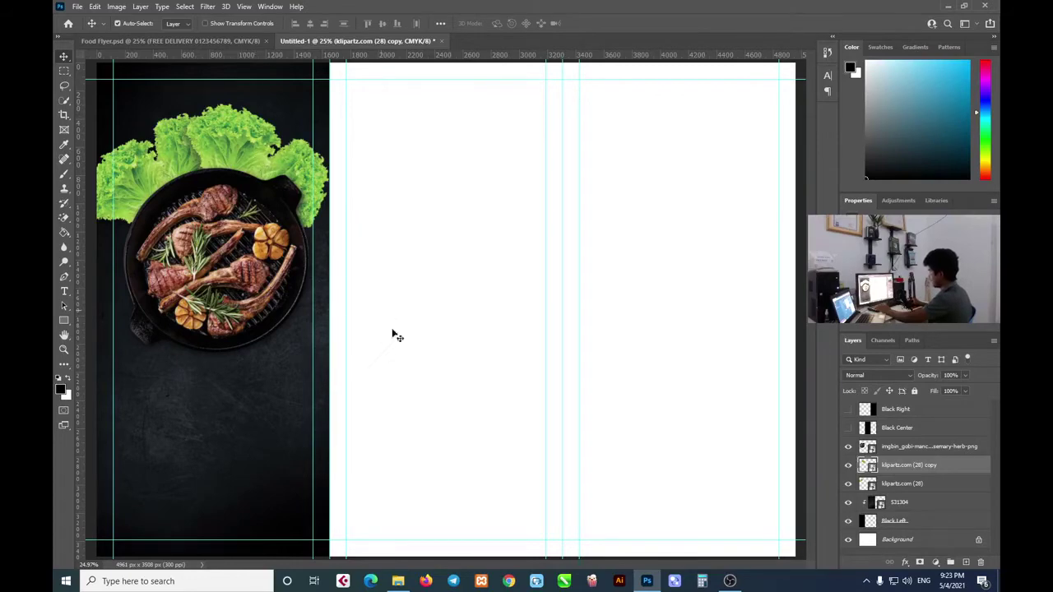
Place the broccoli image klipartz.com (27).png from the pic folder into the flyer
left_click(398, 580)
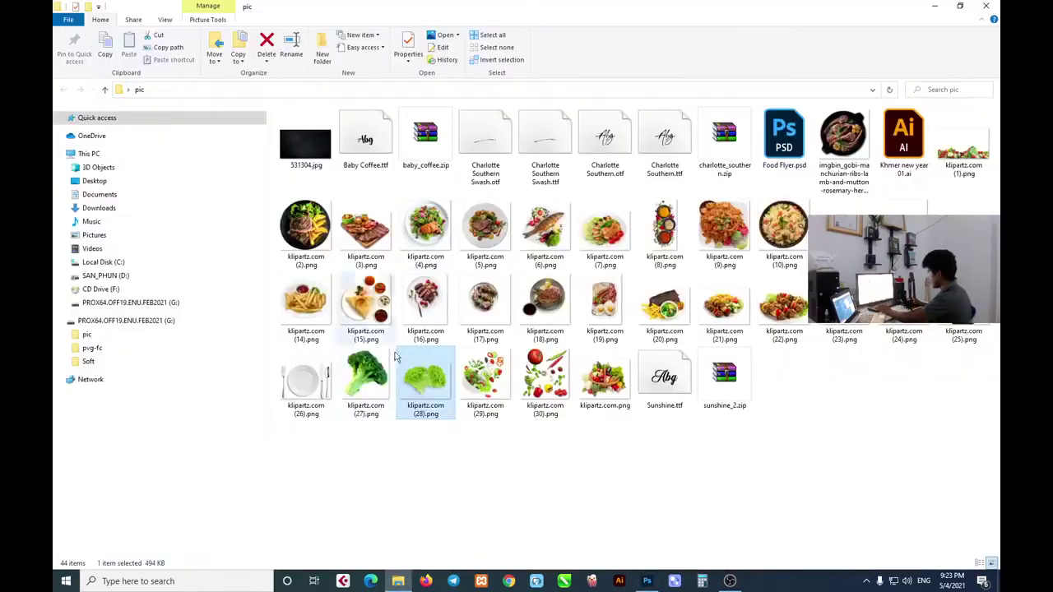
left_click(390, 362)
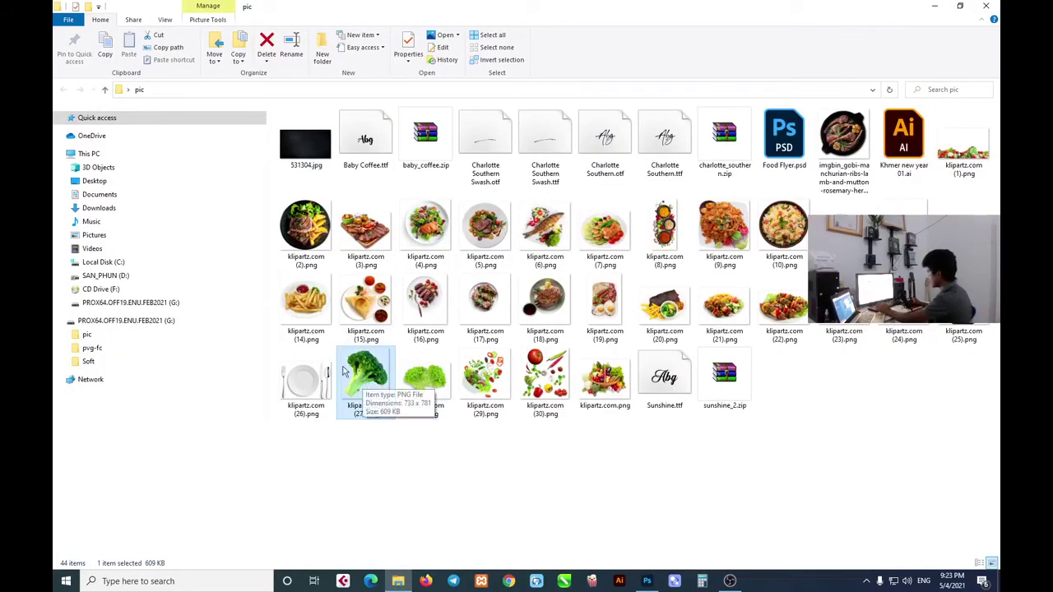
mouse_move(366, 380)
left_mouse_down()
mouse_move(643, 534)
mouse_move(231, 354)
left_mouse_up()
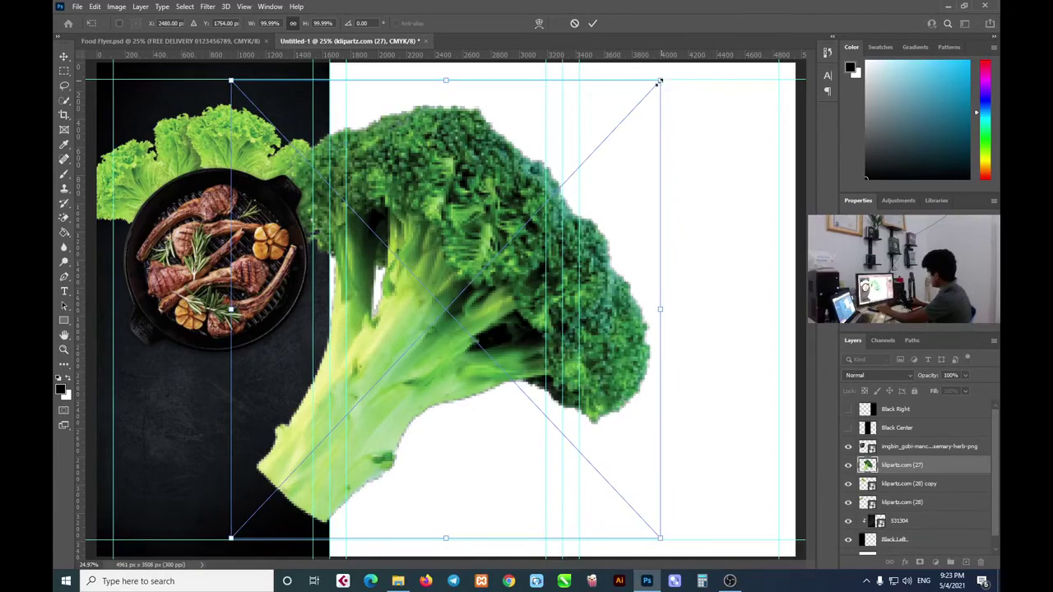
Shrink the broccoli to about a third and rotate it roughly 180° over the pan's lower edge
left_click_drag(661, 81, 368, 392)
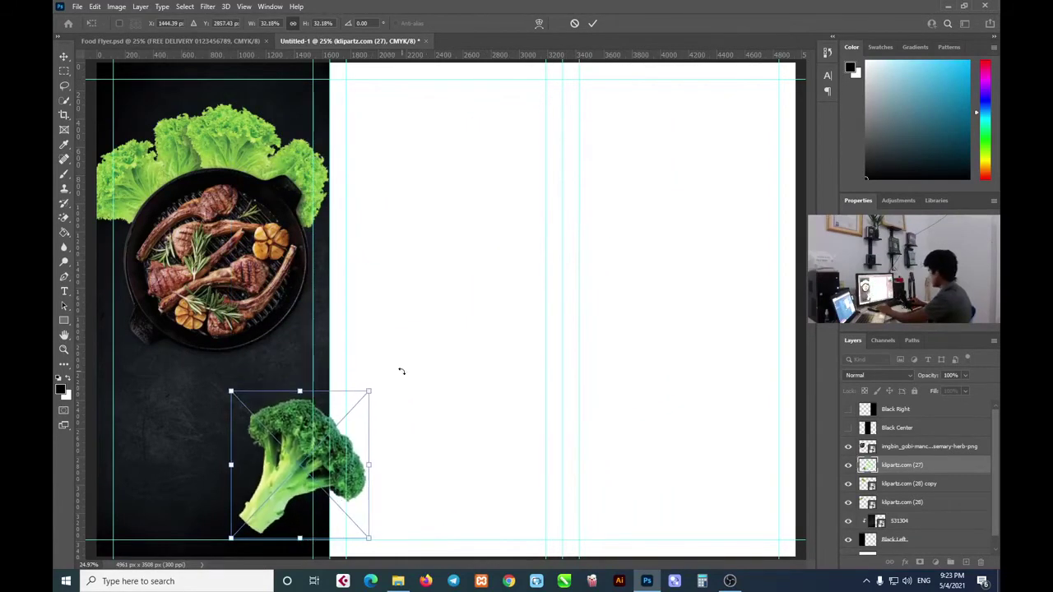
left_click_drag(301, 434, 329, 231)
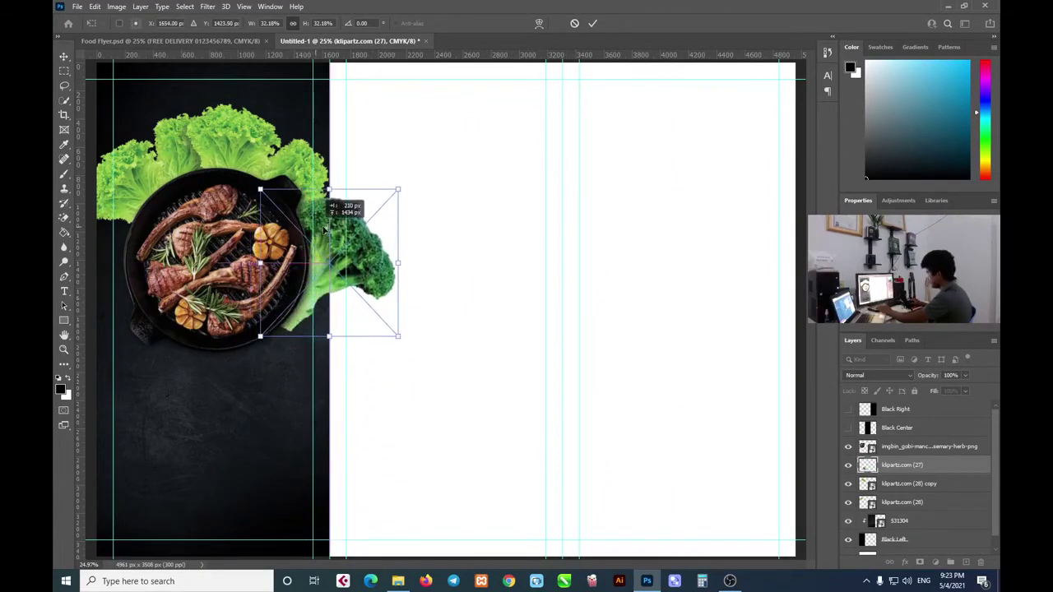
left_click(592, 23)
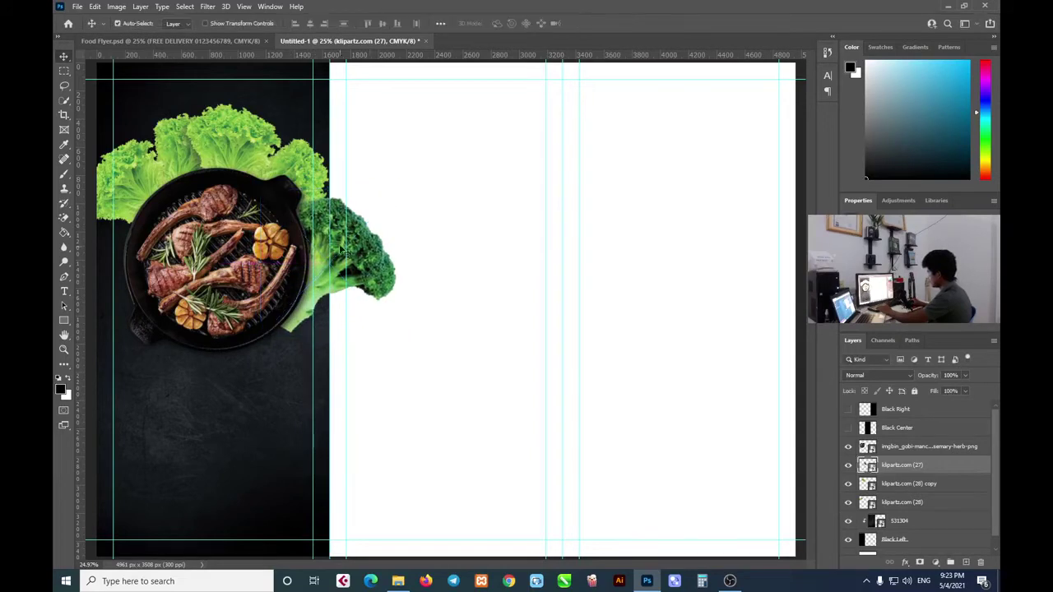
key("ctrl+t")
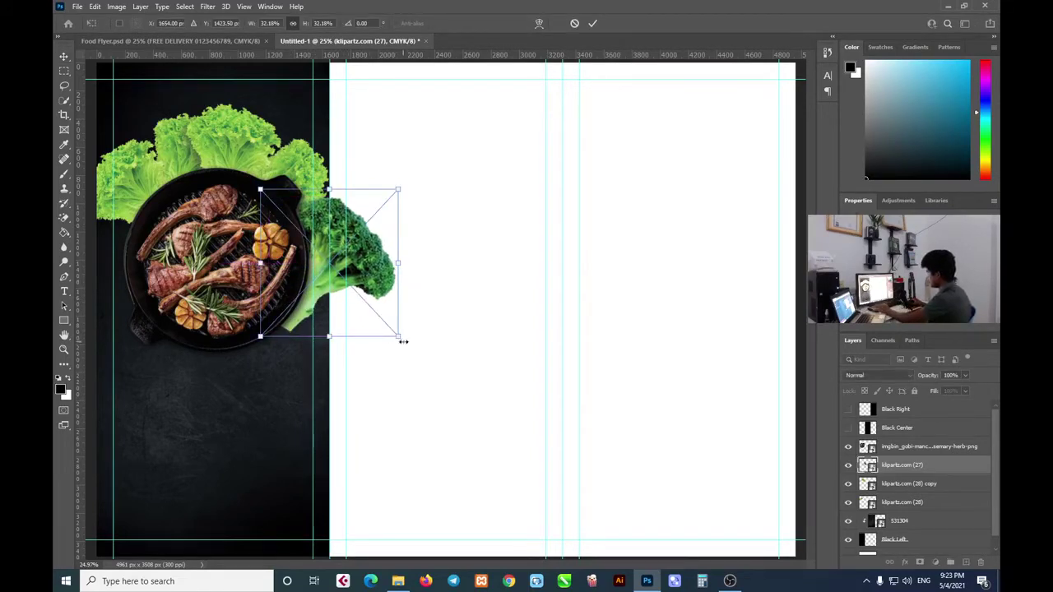
left_click_drag(403, 346, 344, 371)
mouse_move(369, 282)
left_mouse_down()
mouse_move(311, 327)
mouse_move(333, 396)
left_mouse_up()
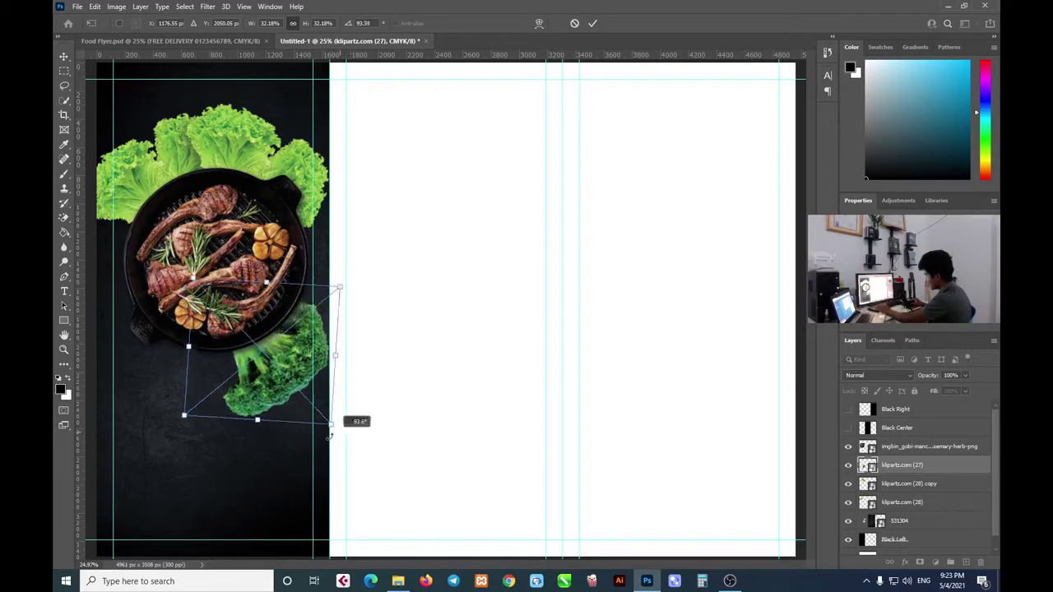
left_click_drag(350, 426, 333, 430)
left_click_drag(300, 376, 291, 366)
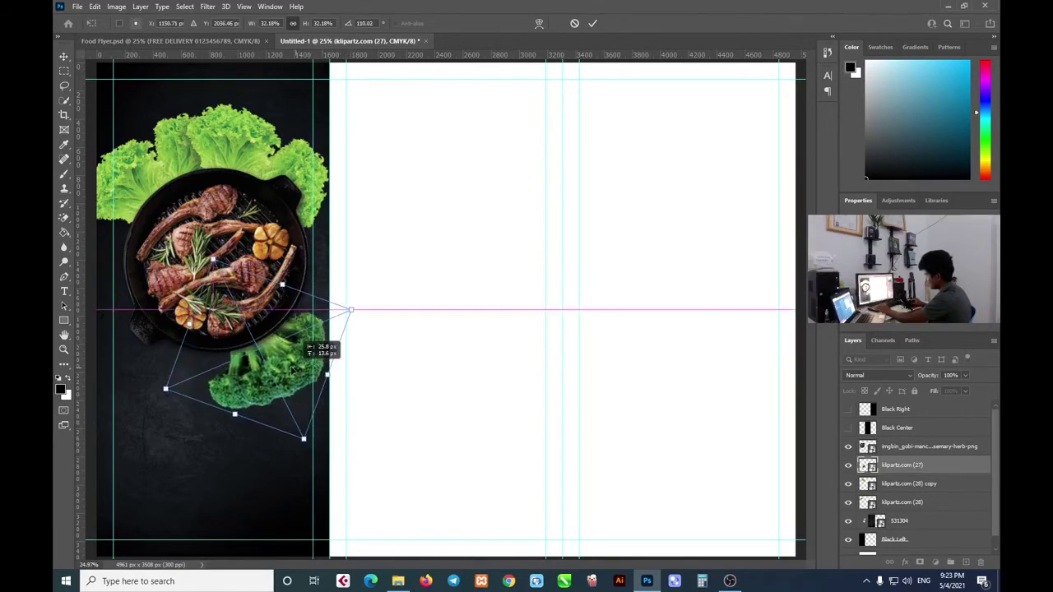
left_click(592, 23)
Add a broccoli copy at the lower left, rotated about 110°, then view Food Flyer.psd
mouse_move(284, 374)
left_mouse_down()
mouse_move(198, 402)
mouse_move(215, 409)
left_mouse_up()
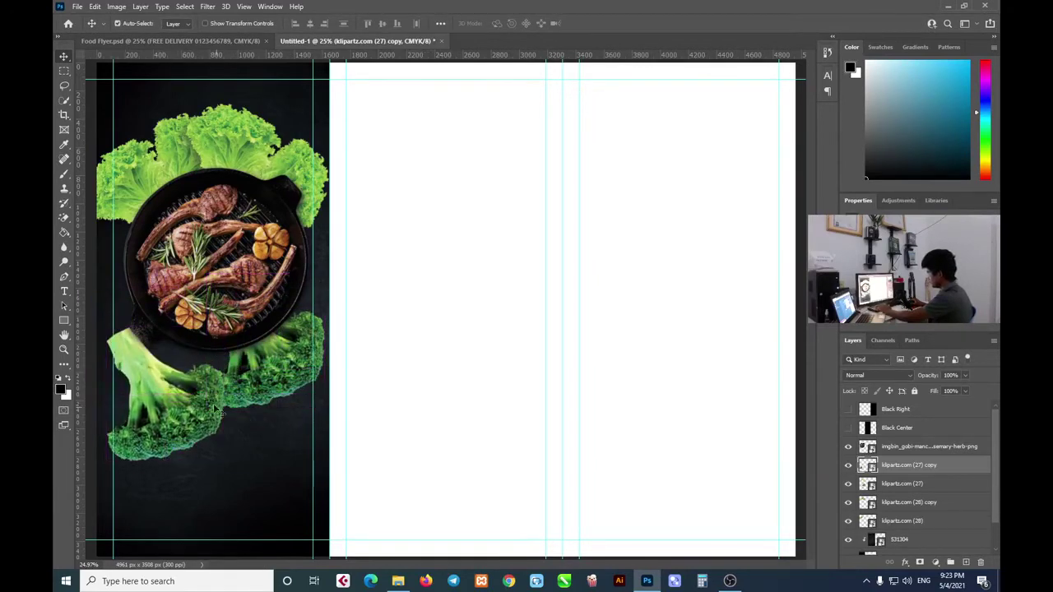
key("ctrl+t")
mouse_move(226, 313)
left_mouse_down()
mouse_move(206, 476)
mouse_move(105, 444)
left_mouse_up()
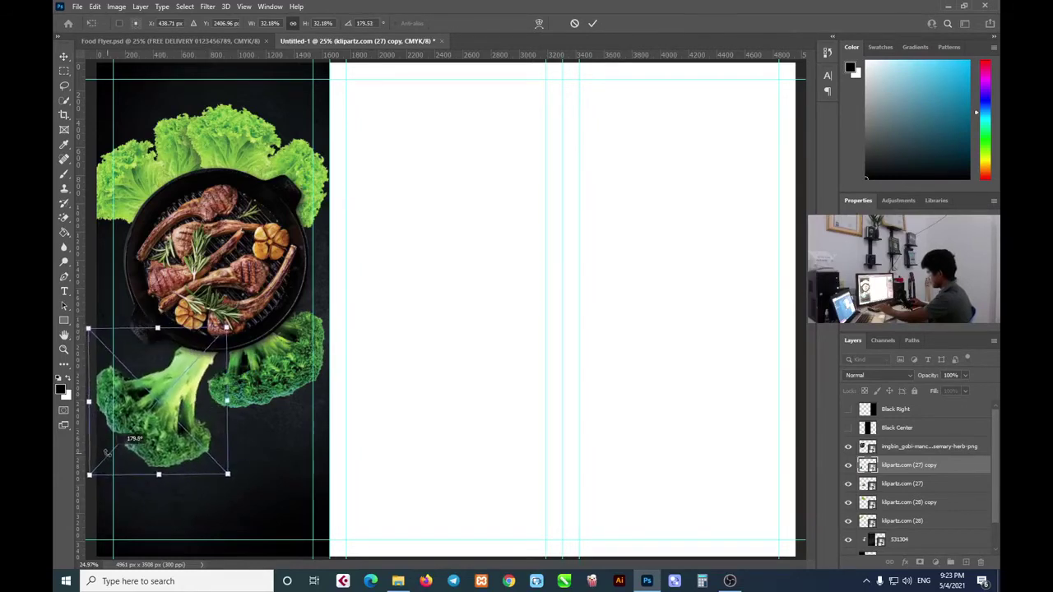
left_click_drag(106, 444, 142, 384)
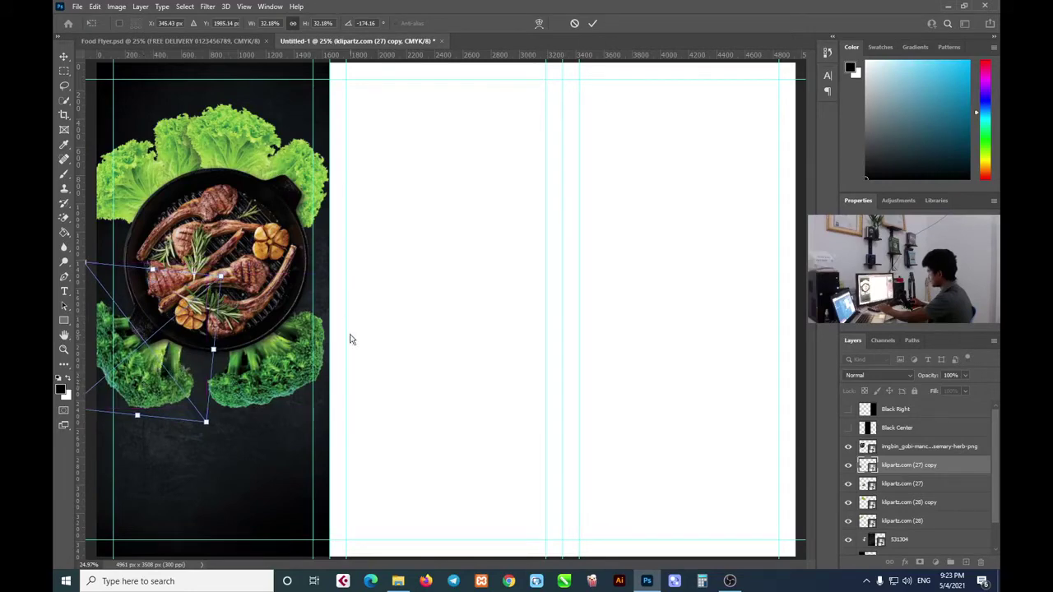
left_click(188, 41)
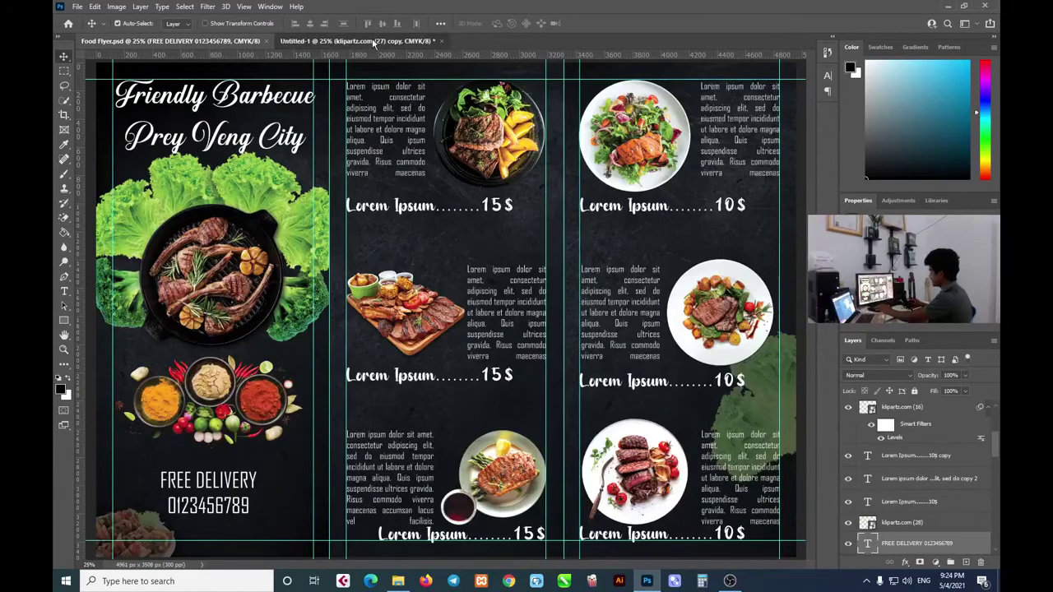
In Untitled-1, shrink the lamb pan image to about 31.83% and shift it slightly down
left_click(372, 38)
left_click(212, 232)
key("ctrl+t")
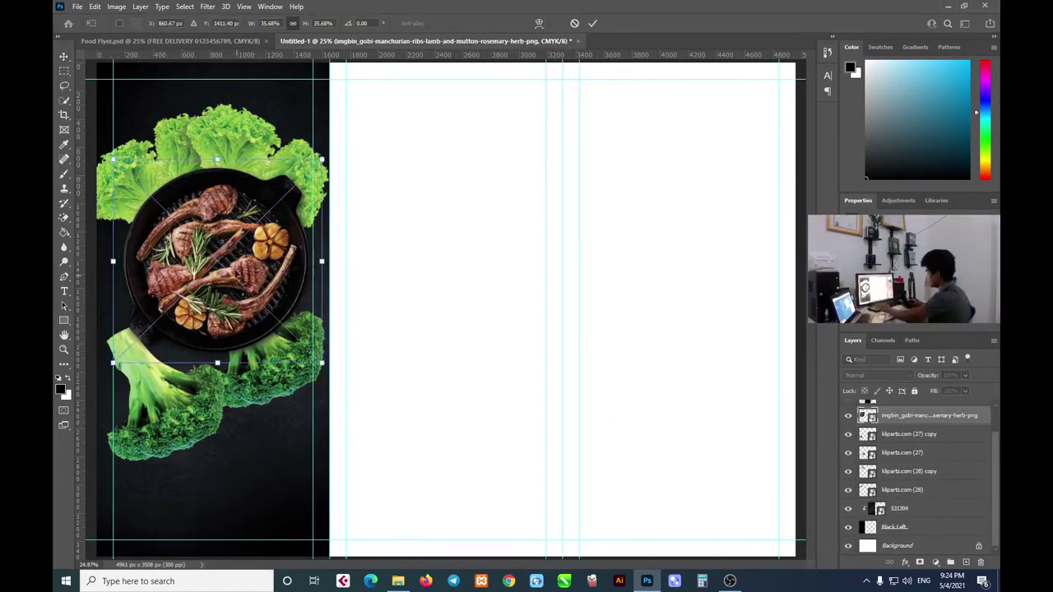
left_click(592, 23)
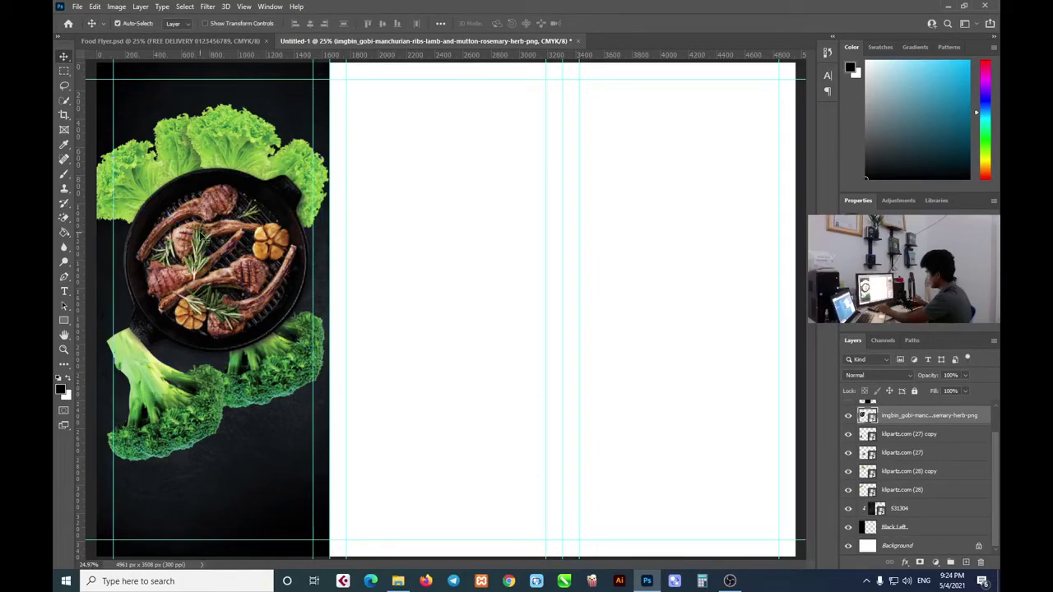
key("ctrl+t")
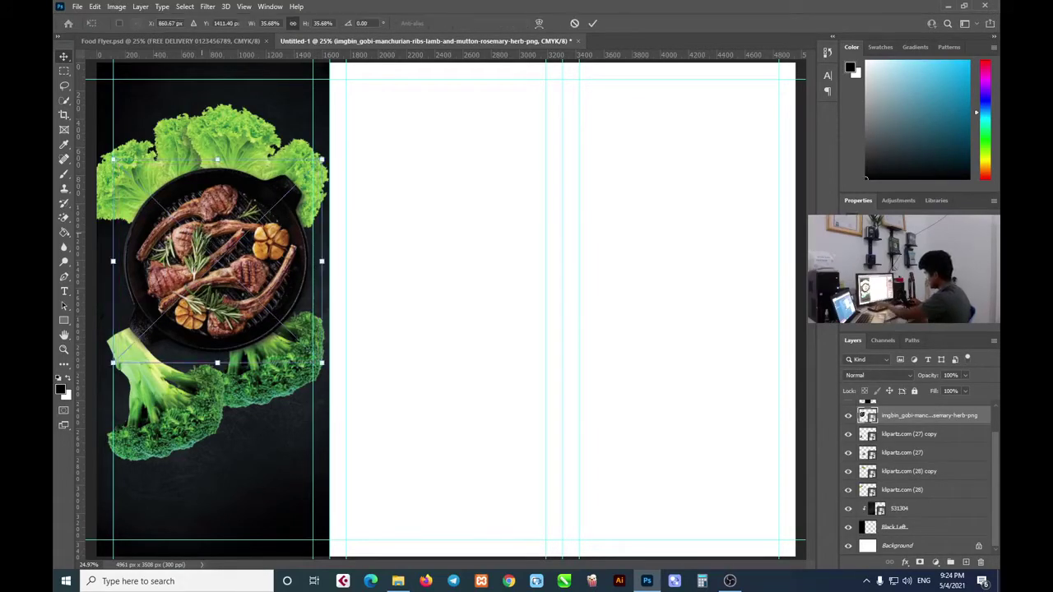
left_click_drag(322, 362, 300, 338)
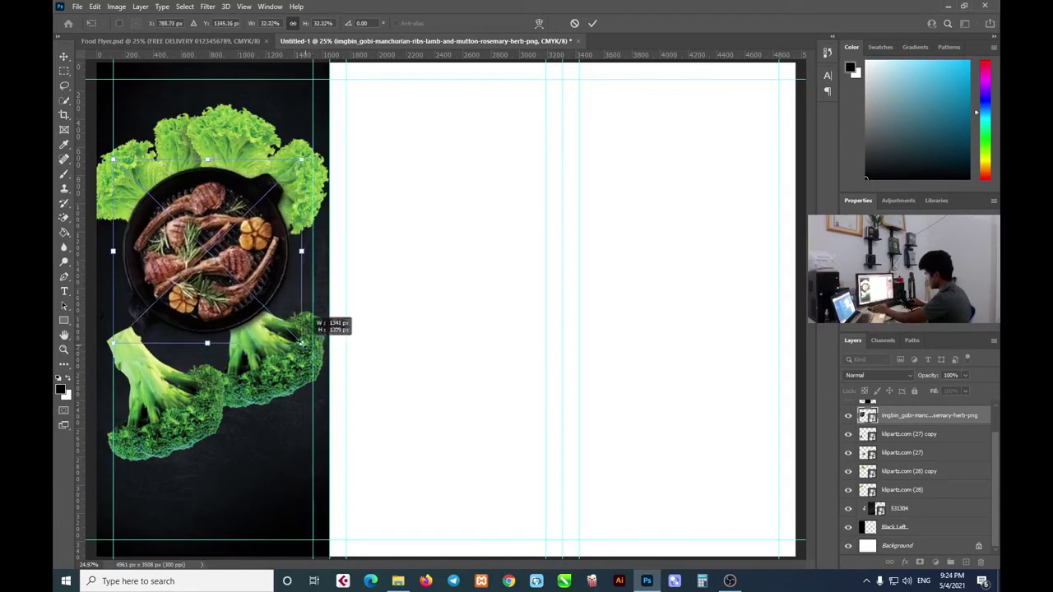
left_click_drag(230, 254, 250, 255)
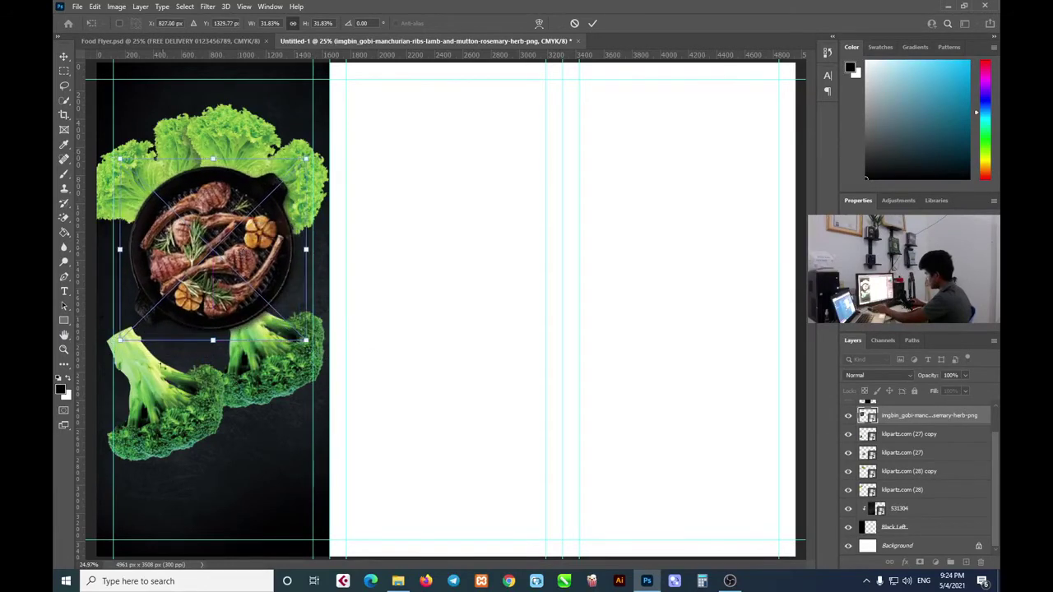
left_click(592, 23)
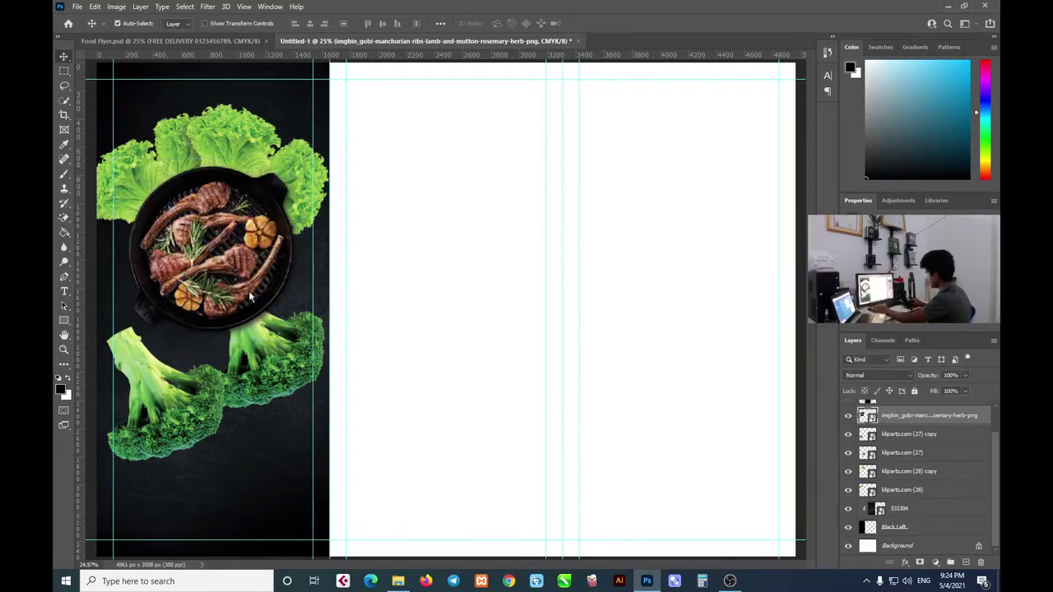
left_click(182, 397)
Shrink the left broccoli to 18.75%, flip it nearly upside down, and delete the right piece
key("ctrl+t")
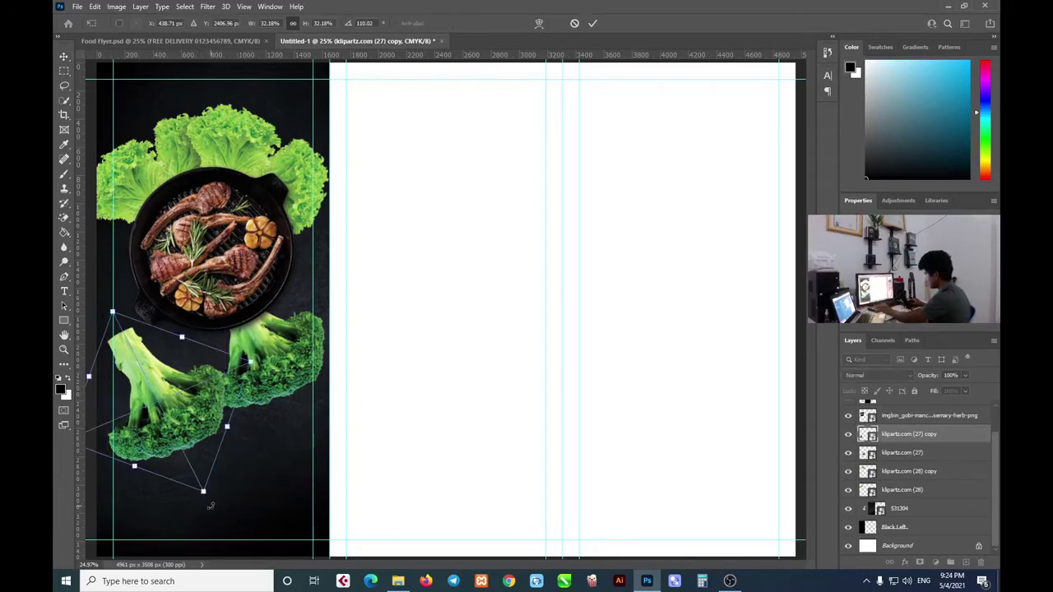
left_click_drag(205, 500, 200, 481)
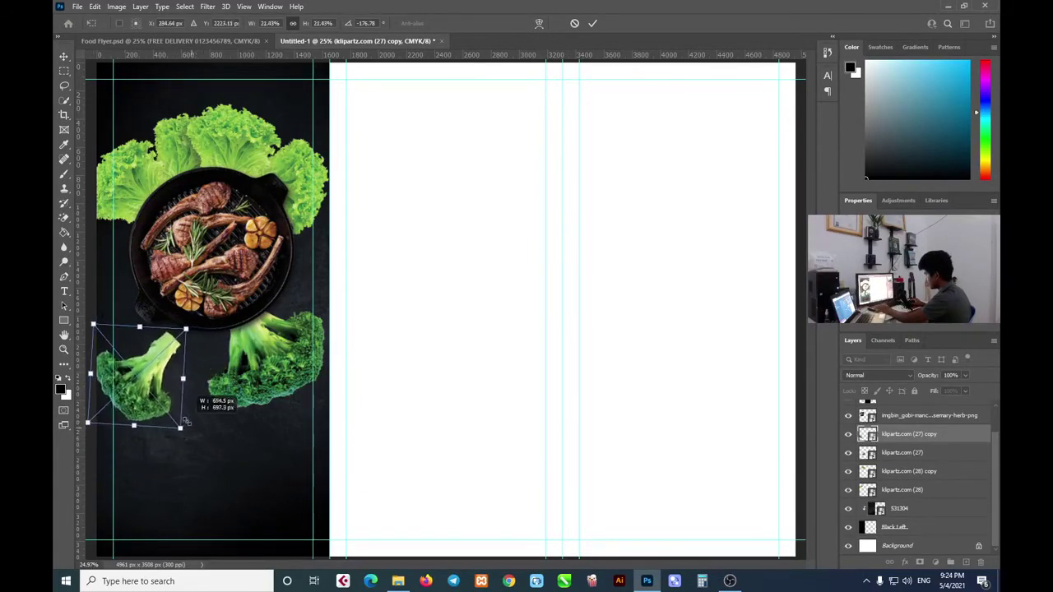
left_click_drag(222, 477, 173, 410)
key("Return")
left_click(292, 392)
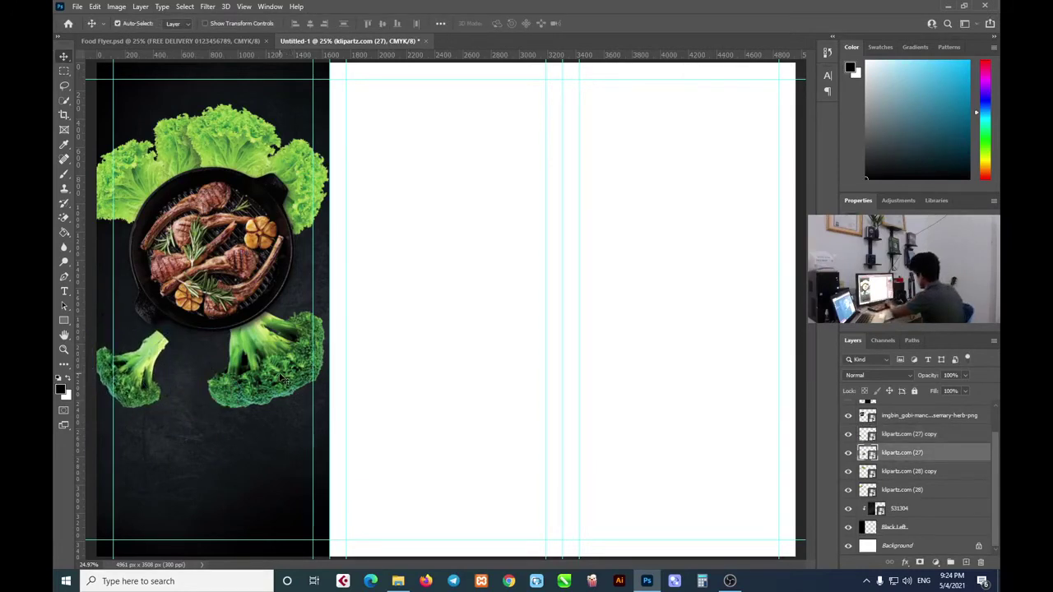
key("Delete")
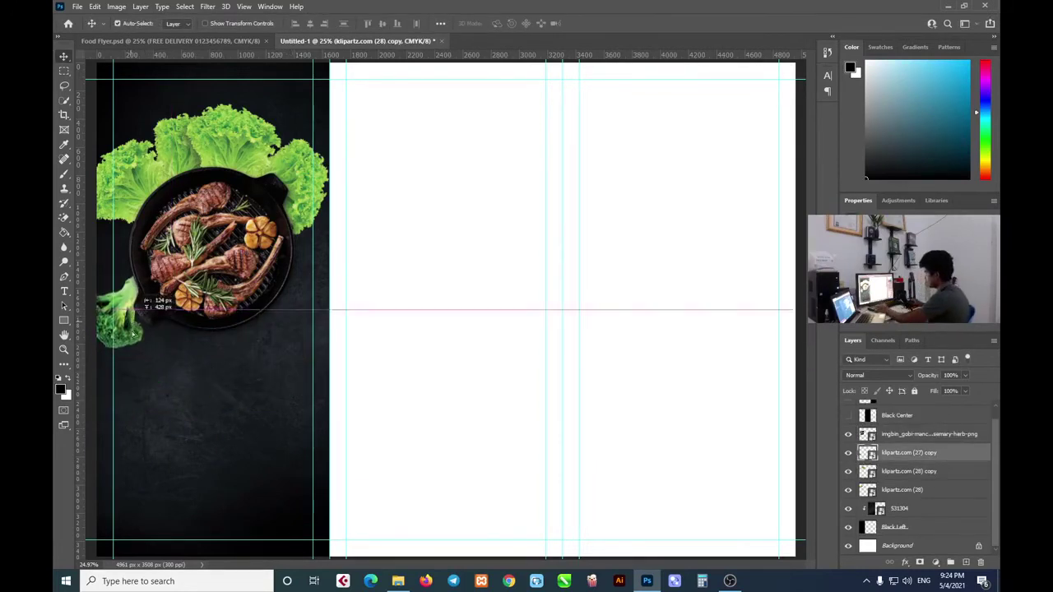
left_click_drag(137, 329, 125, 360)
Rotate the small broccoli about 20° and tuck it against the pan's lower left
key("ctrl+t")
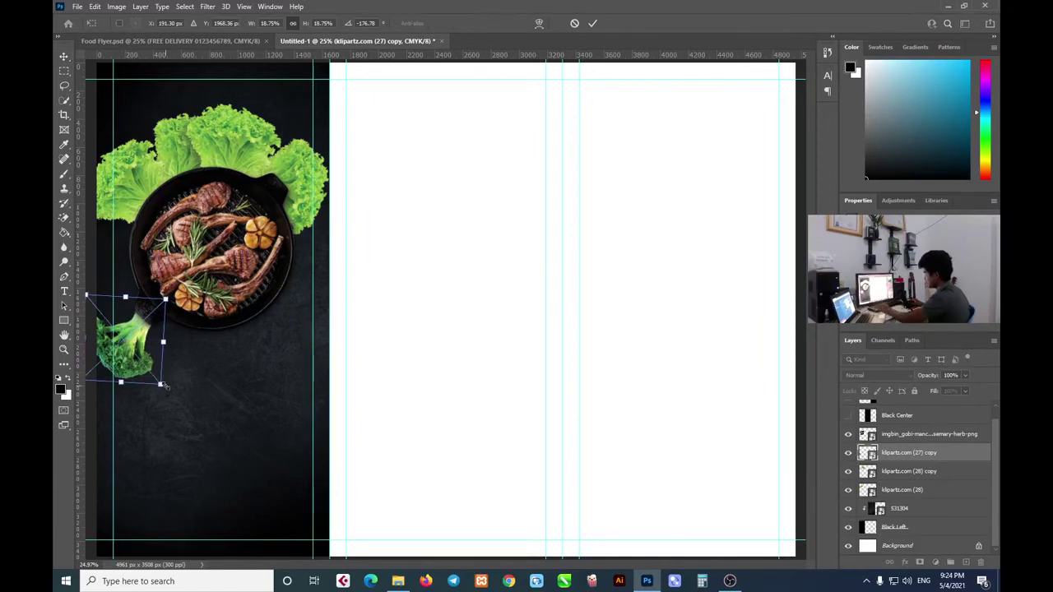
left_click_drag(166, 392, 146, 400)
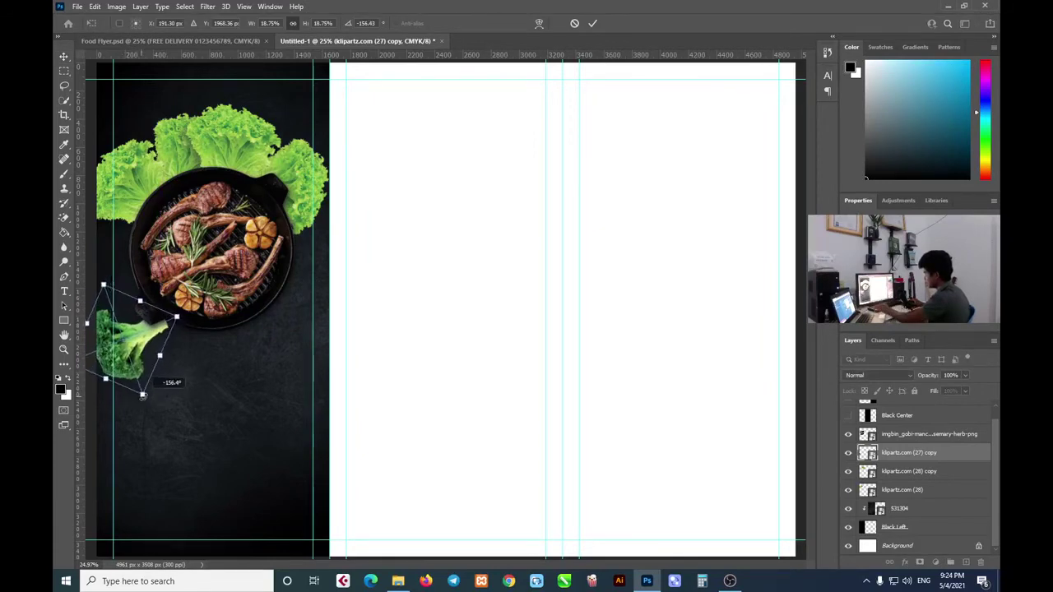
left_click_drag(129, 356, 134, 323)
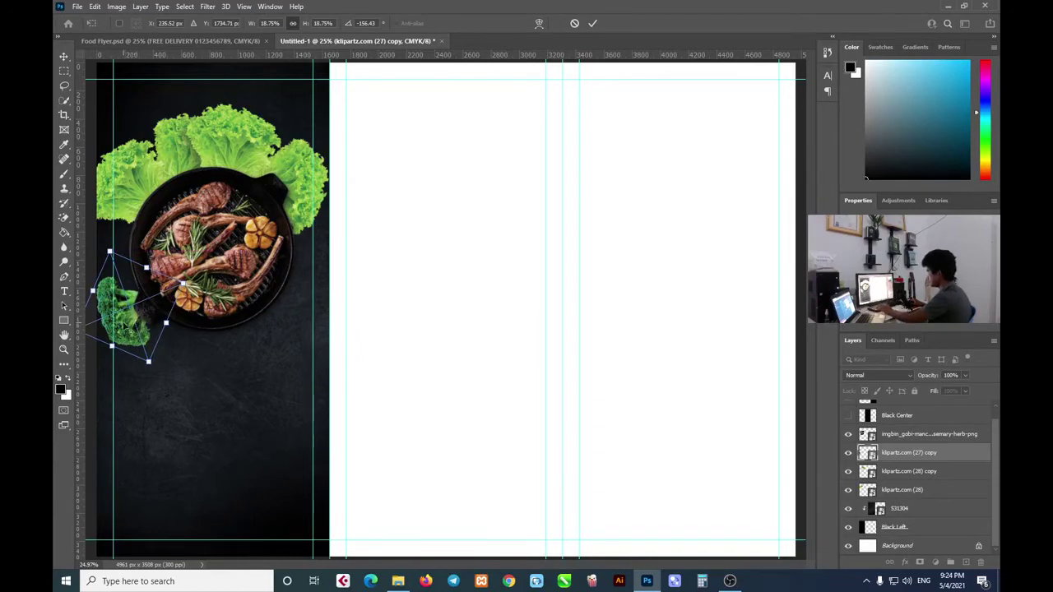
left_click_drag(137, 325, 201, 386)
left_click(593, 23)
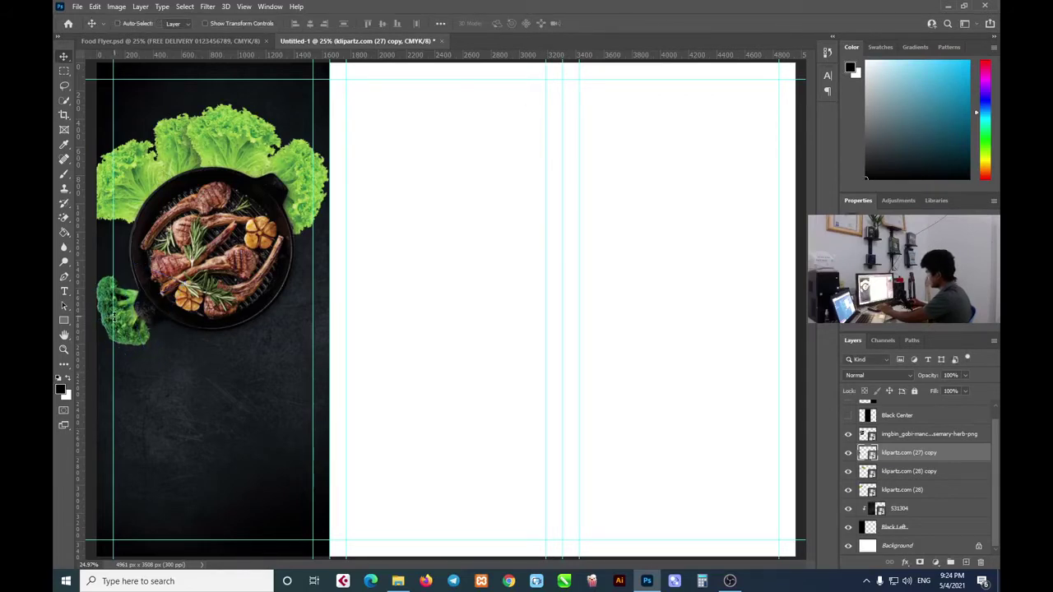
Add a broccoli copy rotated about 108.6° and nudge it against the pan's lower right
left_click_drag(121, 319, 243, 383)
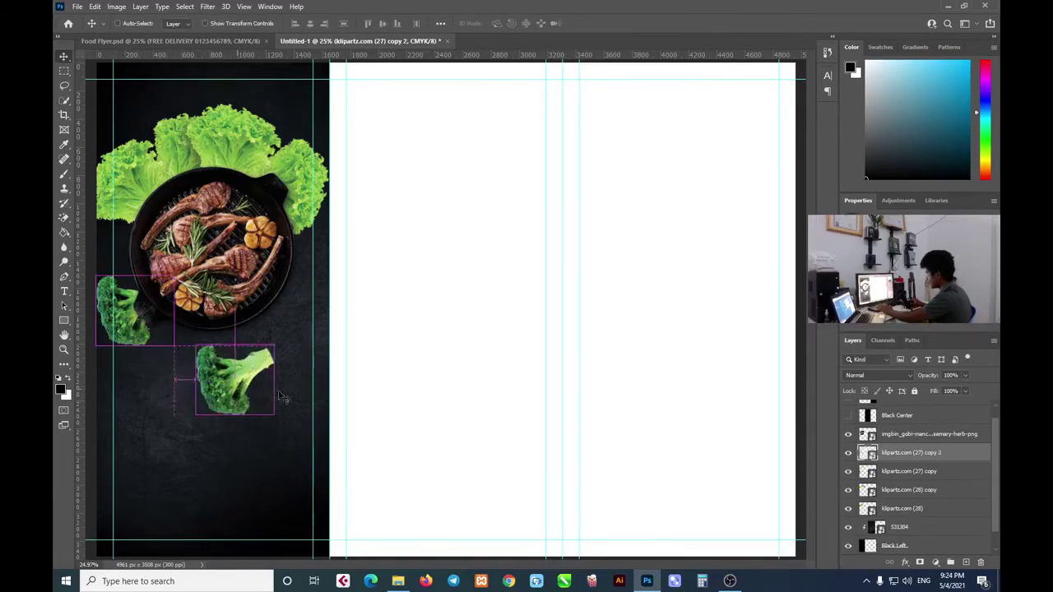
key("ctrl+t")
mouse_move(279, 421)
left_mouse_down()
mouse_move(251, 436)
mouse_move(322, 332)
left_mouse_up()
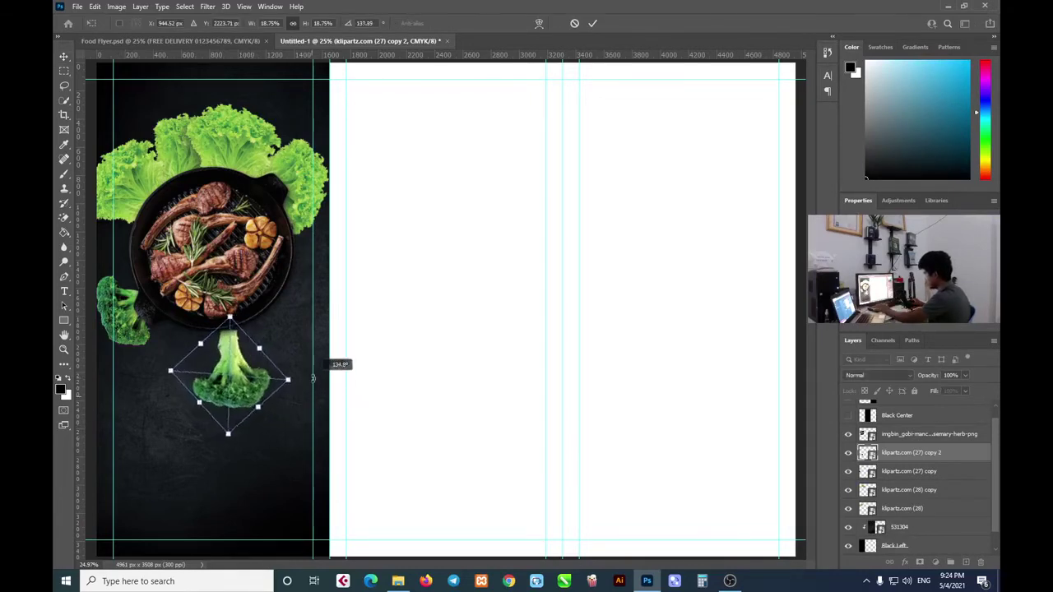
left_click_drag(245, 393, 289, 328)
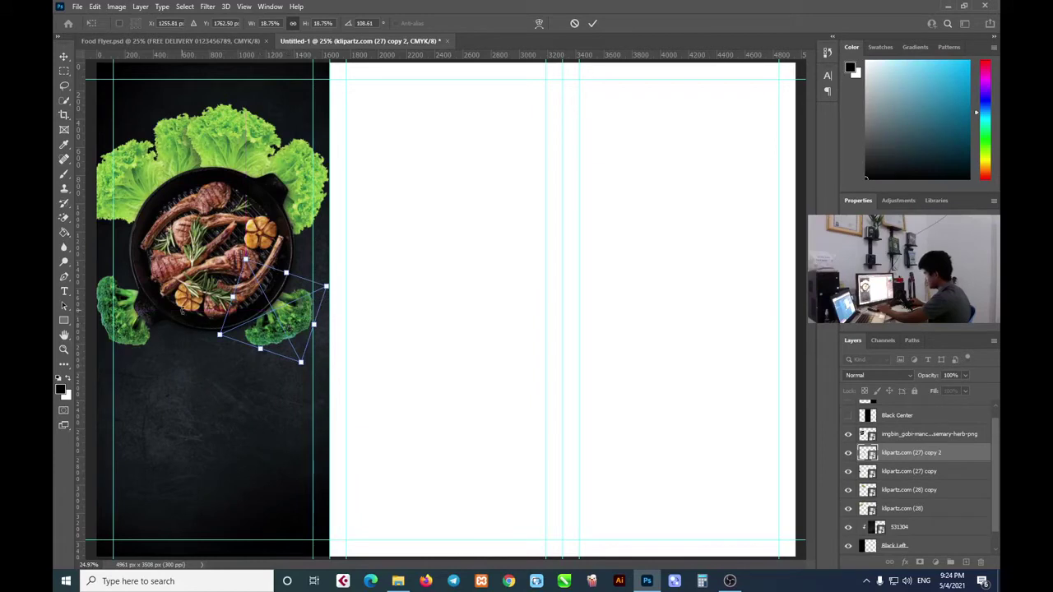
left_click_drag(293, 324, 303, 326)
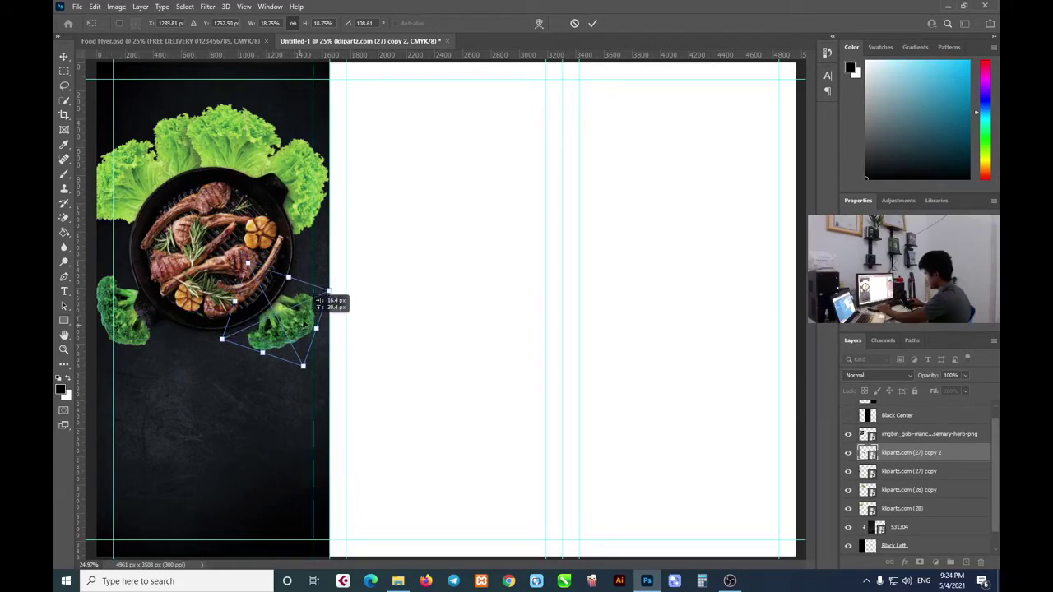
left_click(593, 23)
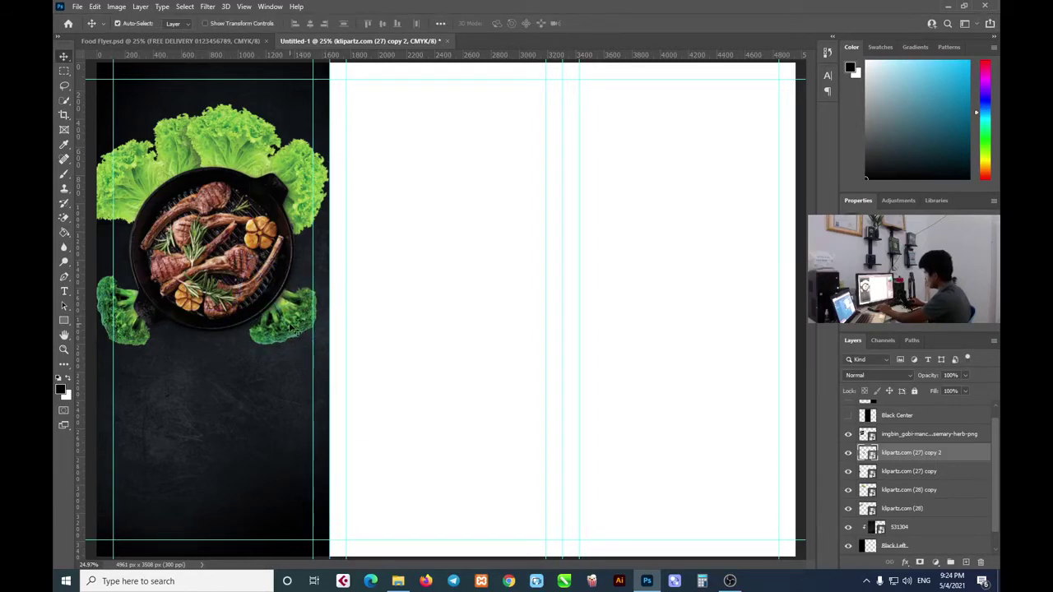
left_click_drag(294, 329, 284, 322)
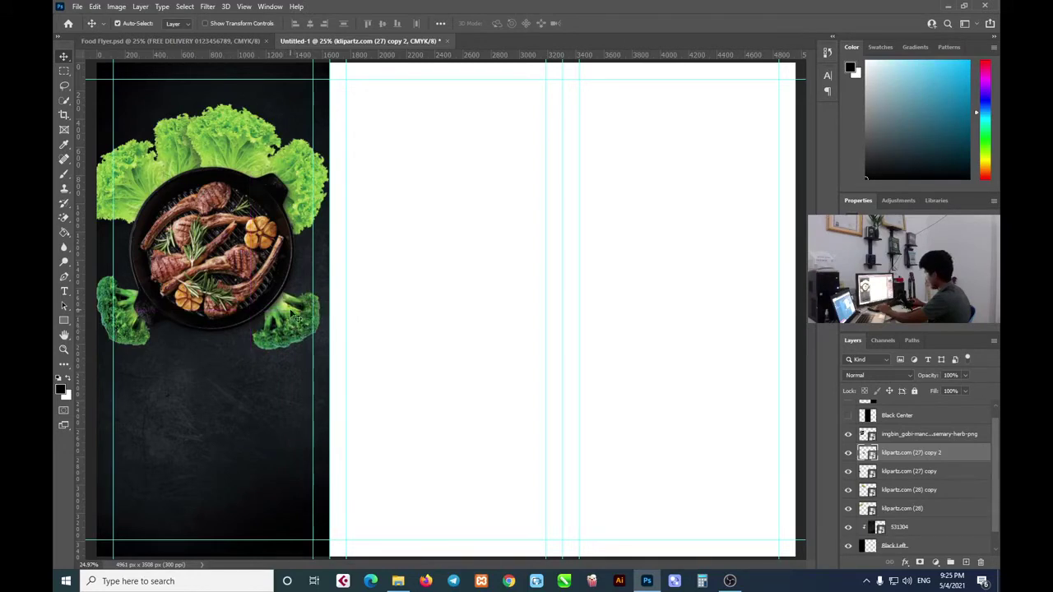
left_click_drag(301, 329, 298, 327)
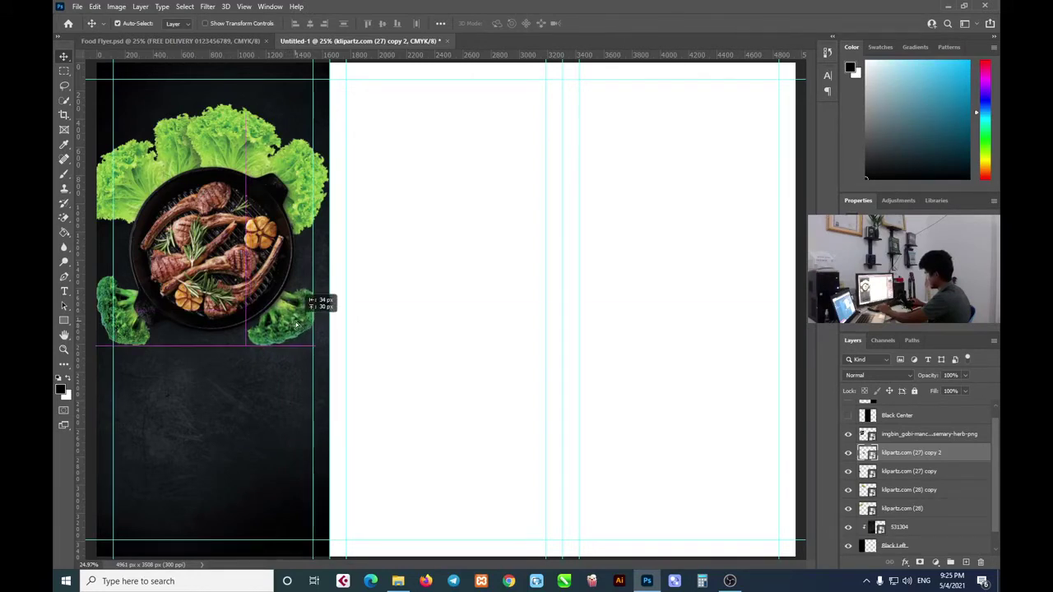
left_click_drag(298, 328, 299, 330)
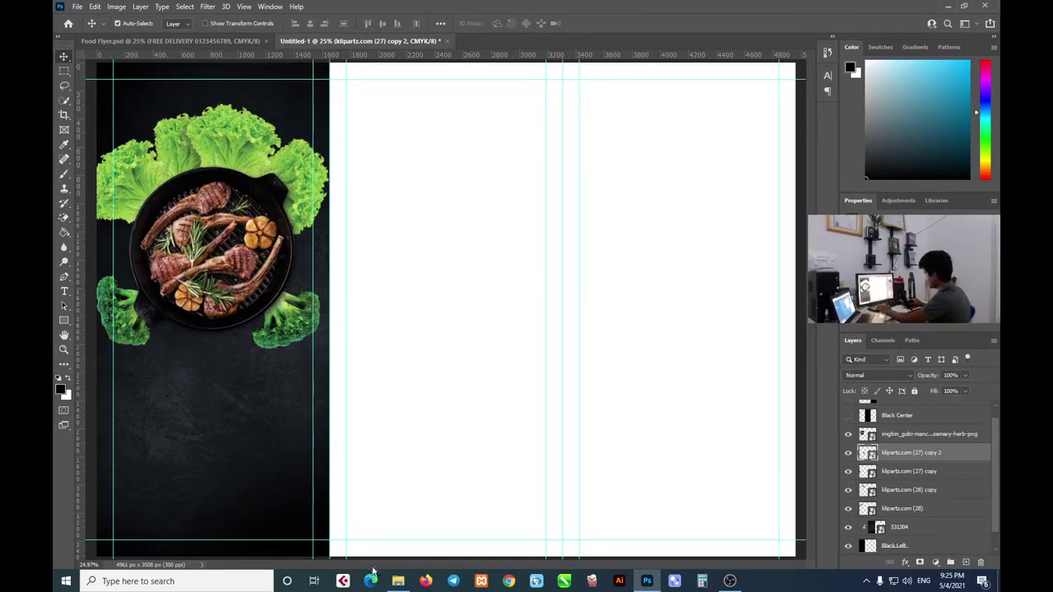
Drag the spice-bowls image klipartz.com (8).png from the pic folder into the Photoshop flyer
left_click(398, 580)
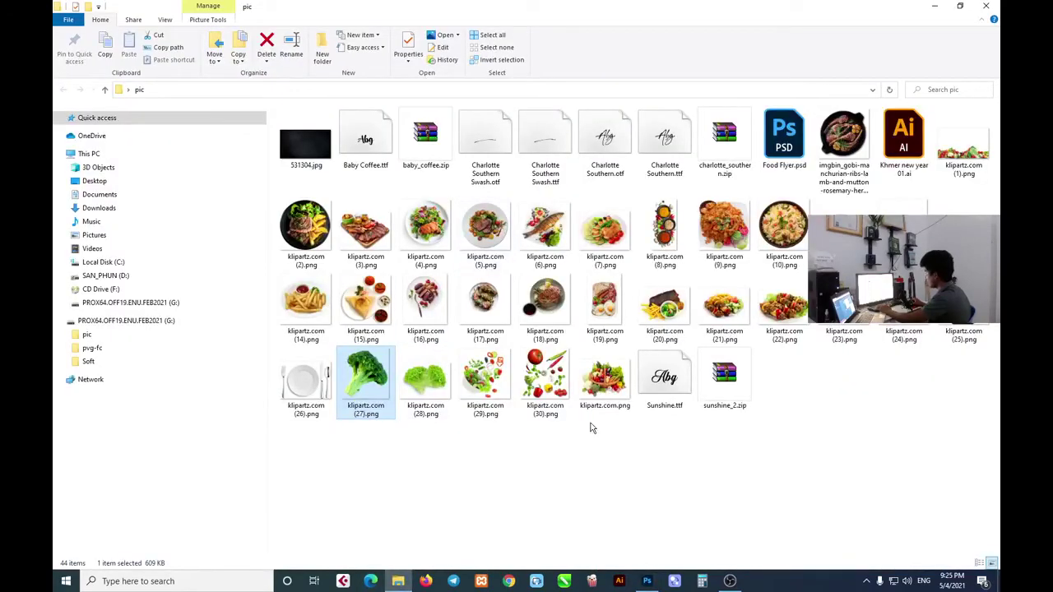
left_click(602, 477)
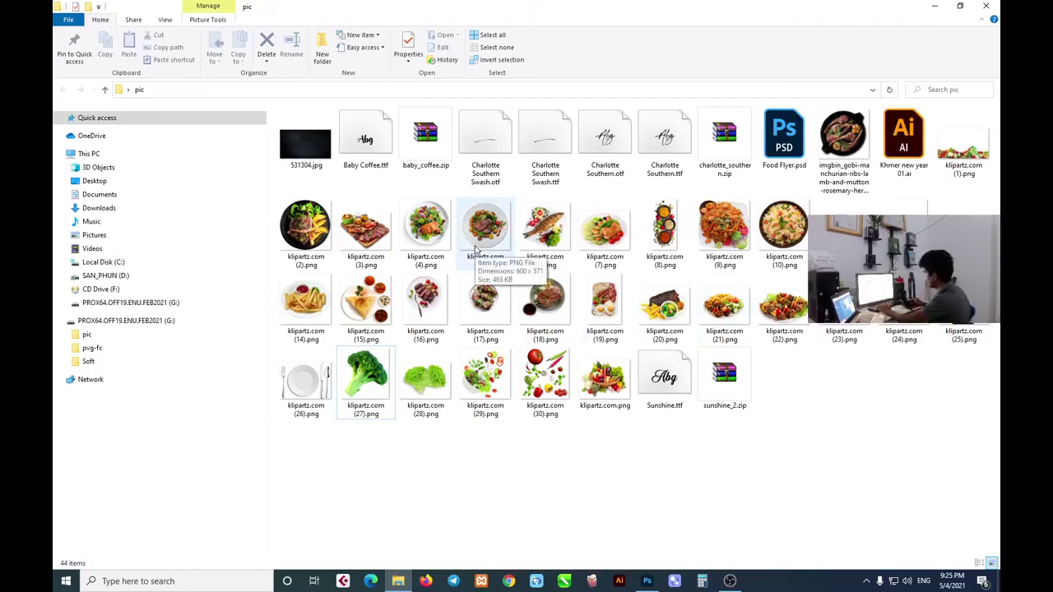
left_click(680, 238)
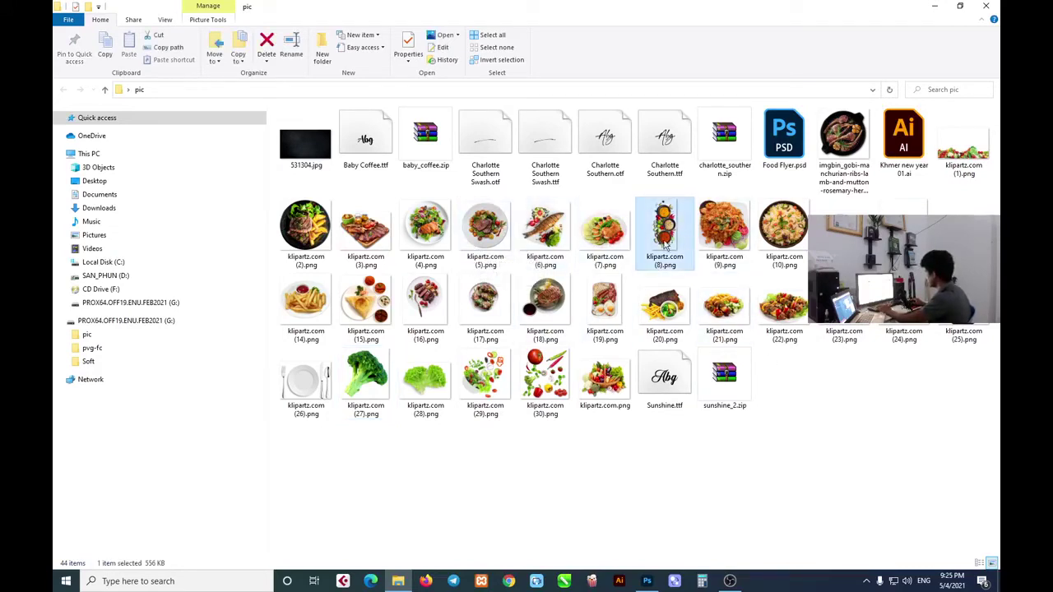
mouse_move(664, 227)
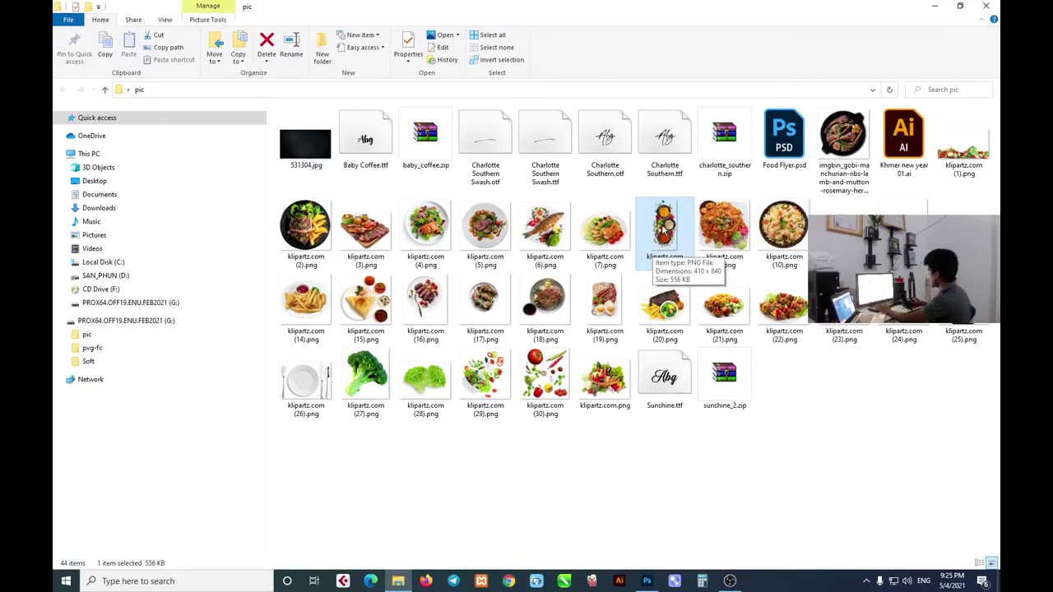
left_click_drag(663, 233, 650, 510)
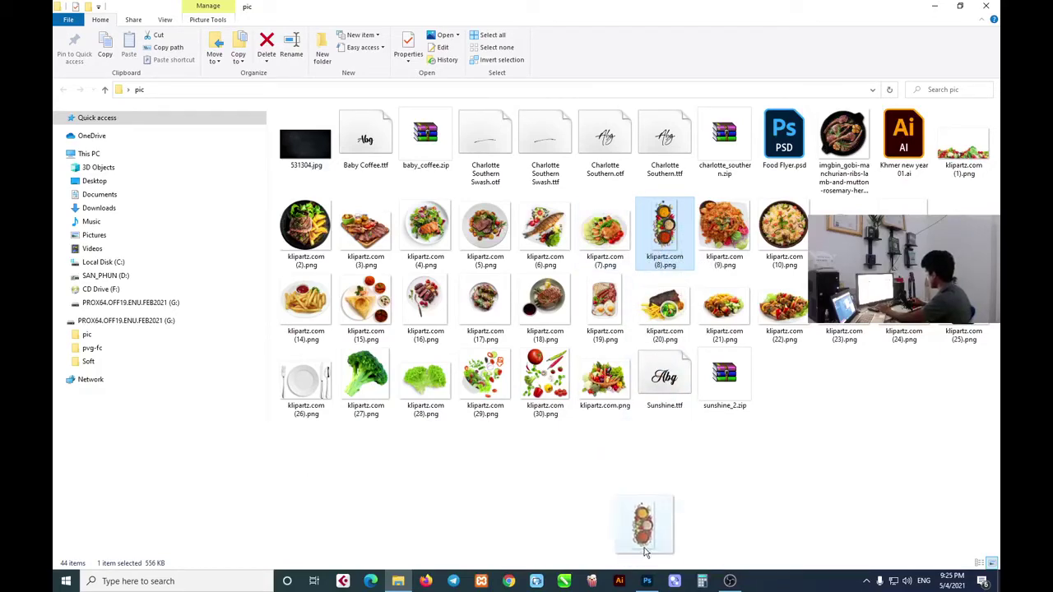
mouse_move(650, 510)
left_mouse_down()
mouse_move(647, 581)
mouse_move(203, 432)
left_mouse_up()
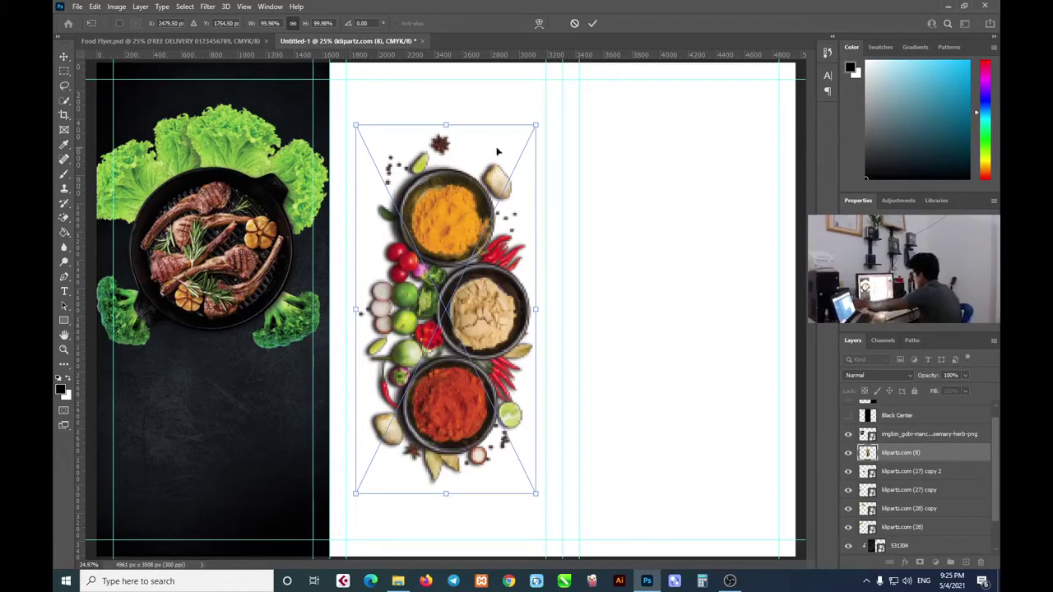
Commit the spice image and rotate it 90° counter-clockwise into a horizontal row
left_click(592, 23)
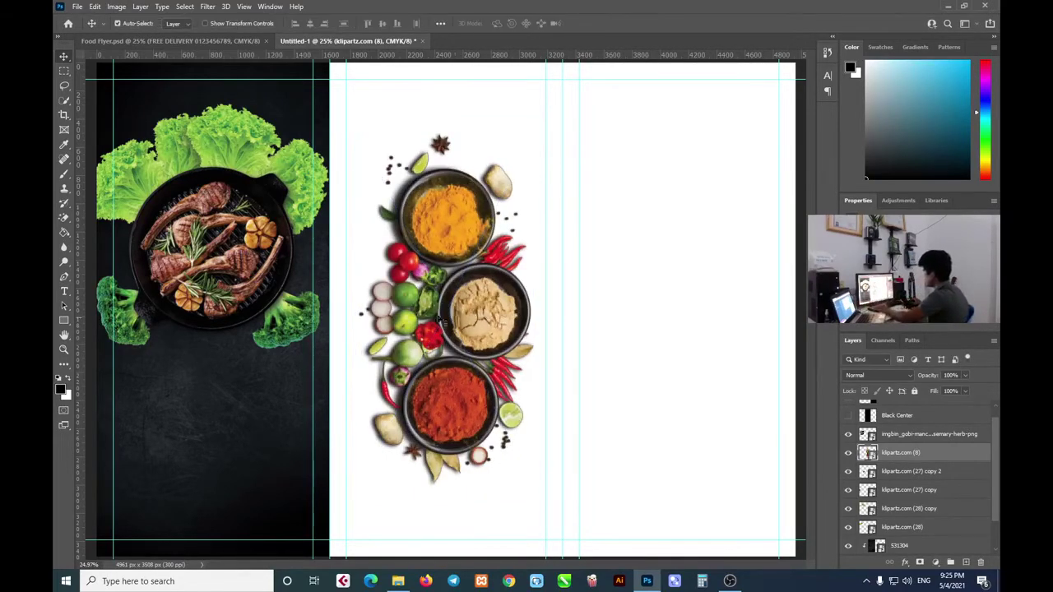
key("ctrl+t")
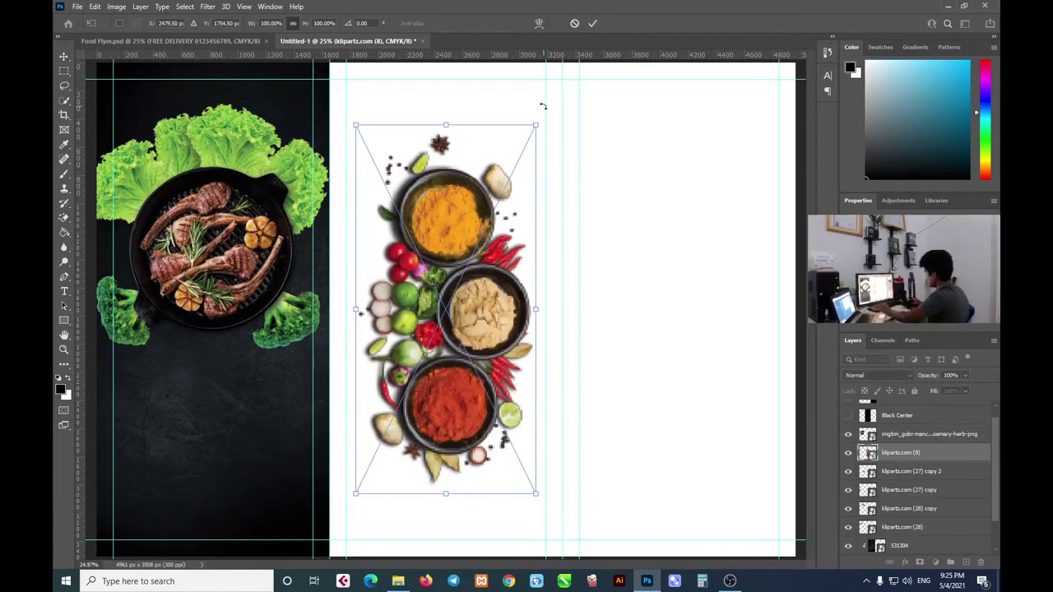
left_click_drag(538, 117, 337, 247)
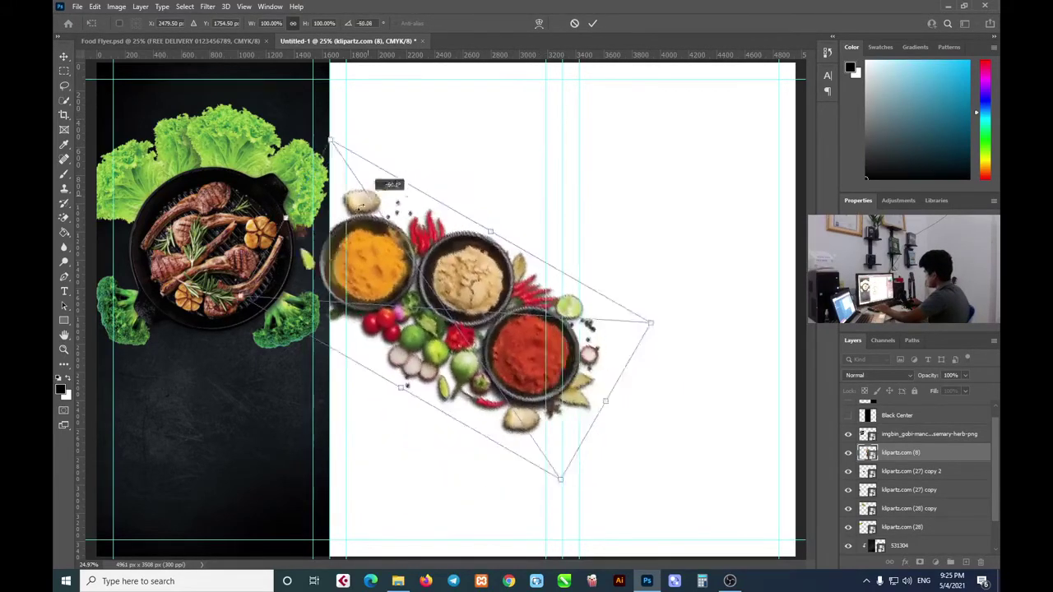
left_click_drag(337, 247, 422, 257)
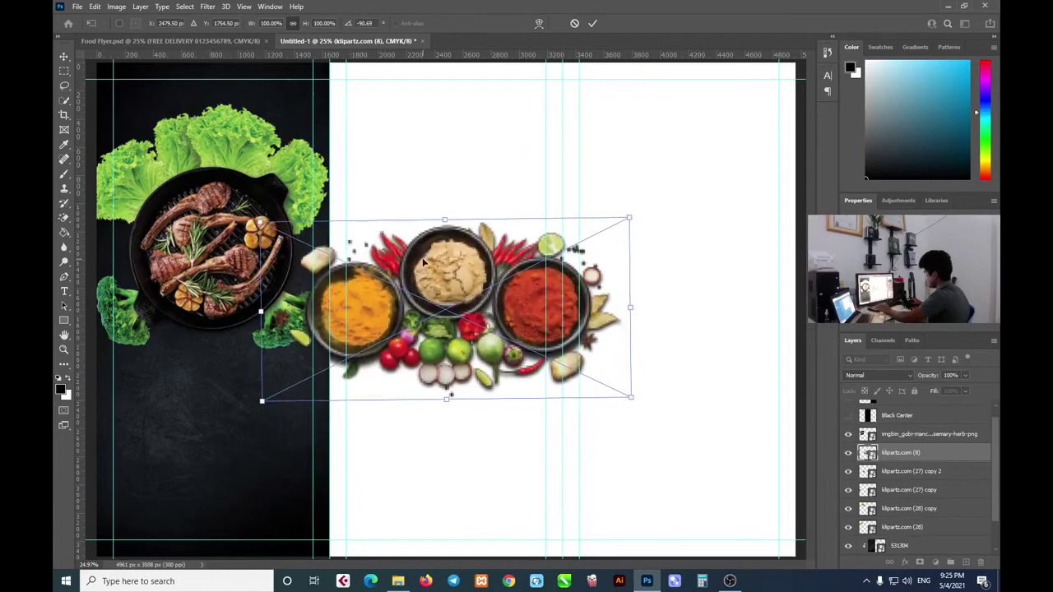
right_click(479, 300)
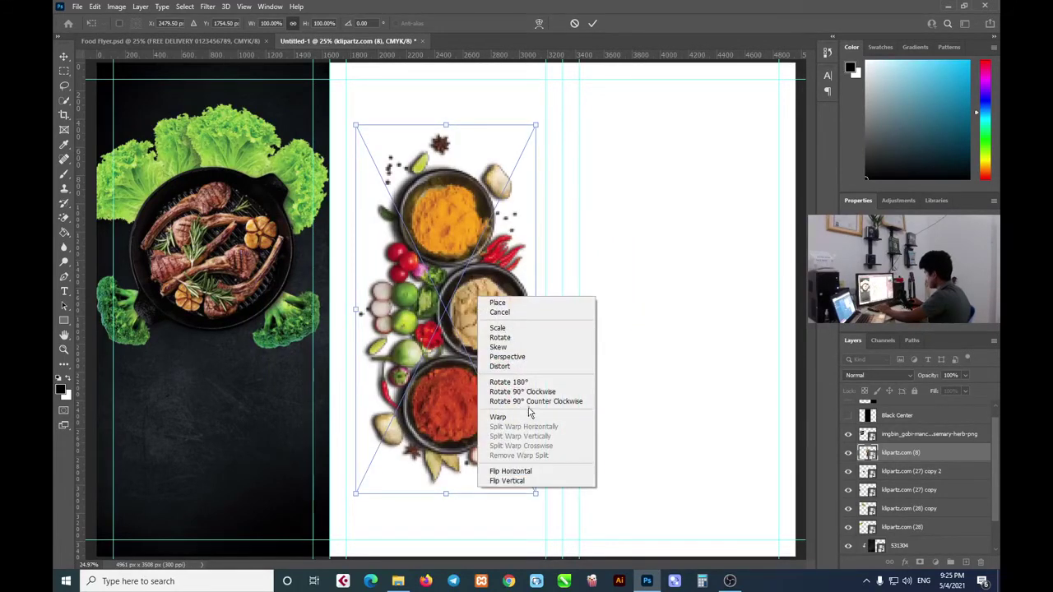
left_click(528, 393)
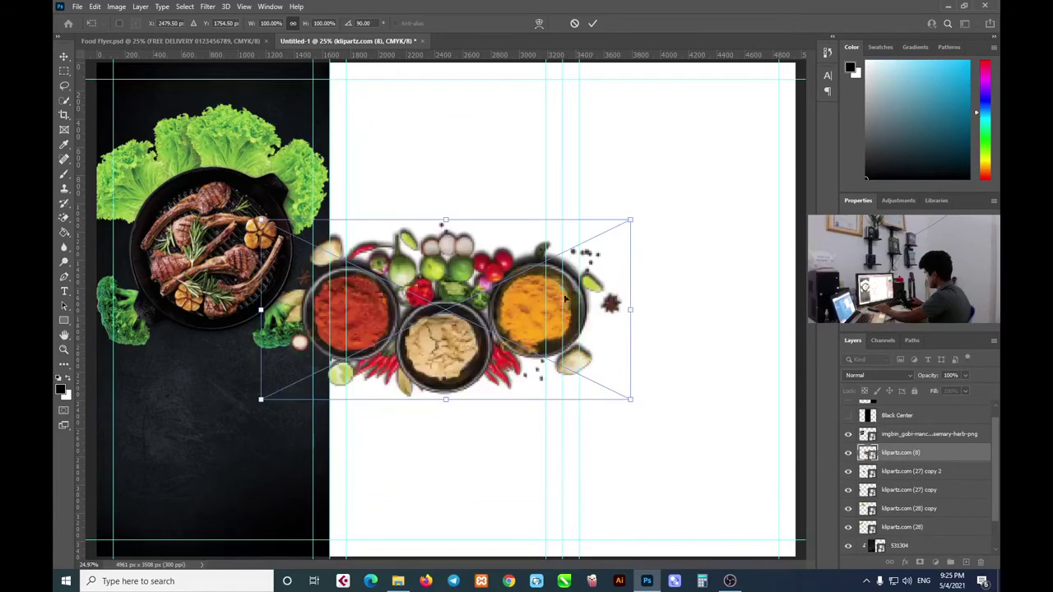
key("ctrl+z")
right_click(500, 330)
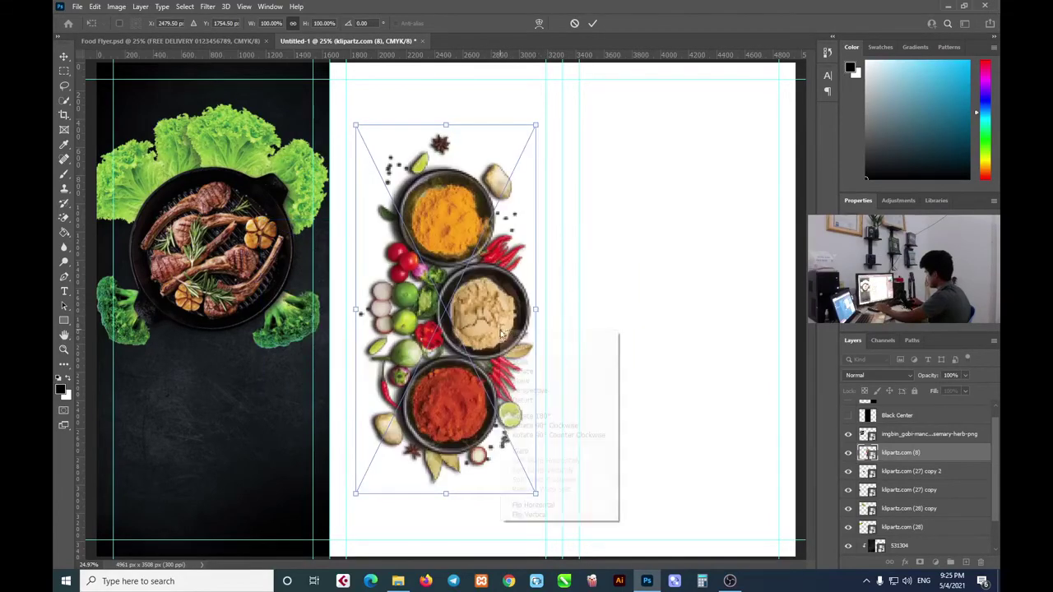
left_click(549, 436)
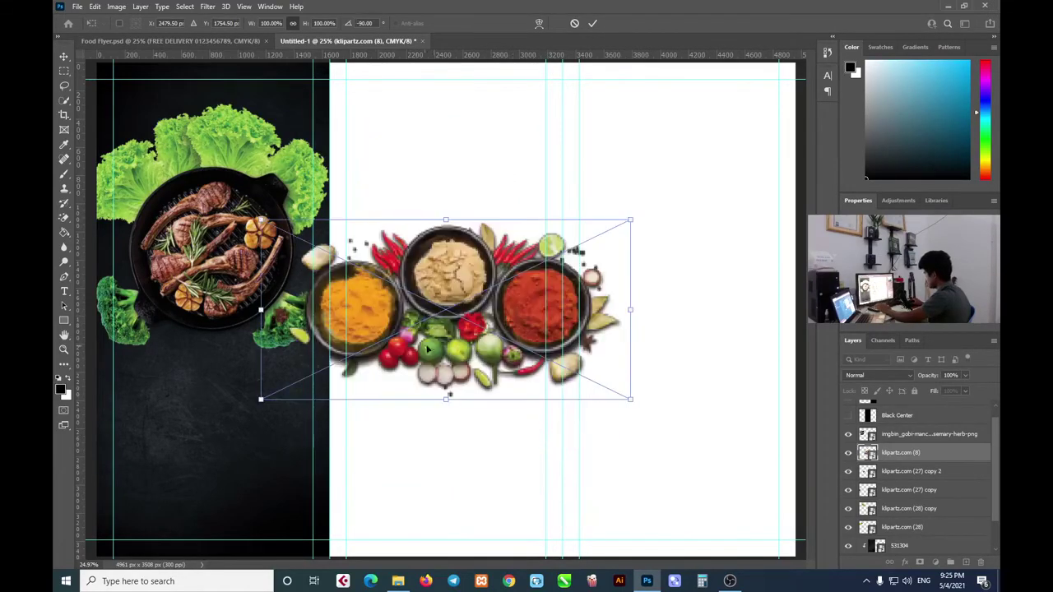
right_click(578, 46)
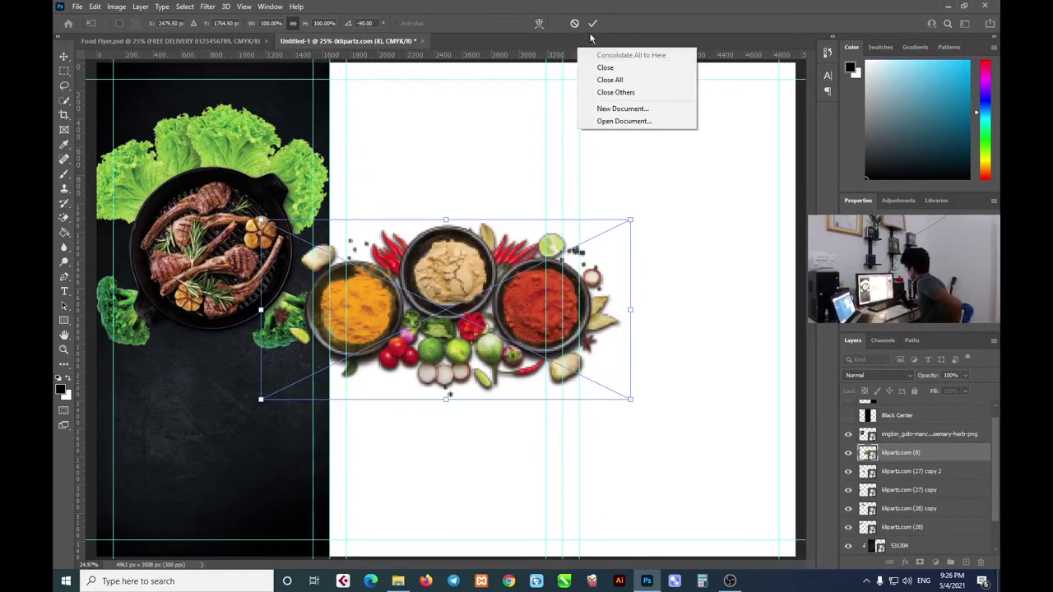
left_click(592, 23)
Shrink the spice row and centre it below the lamb pan on the dark left panel
left_click_drag(506, 320, 276, 432)
key("ctrl+t")
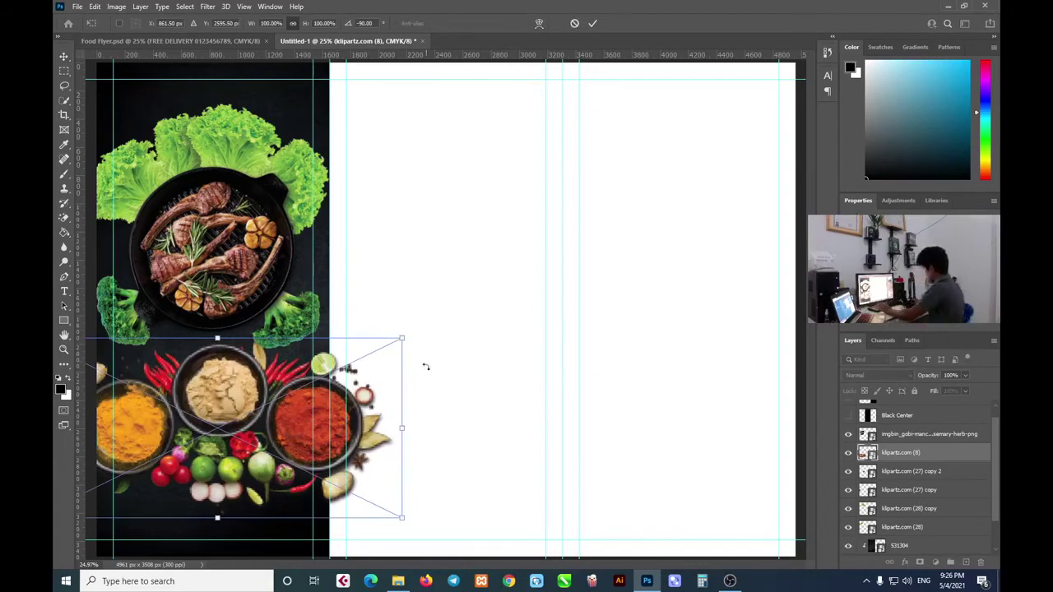
left_click_drag(402, 338, 257, 408)
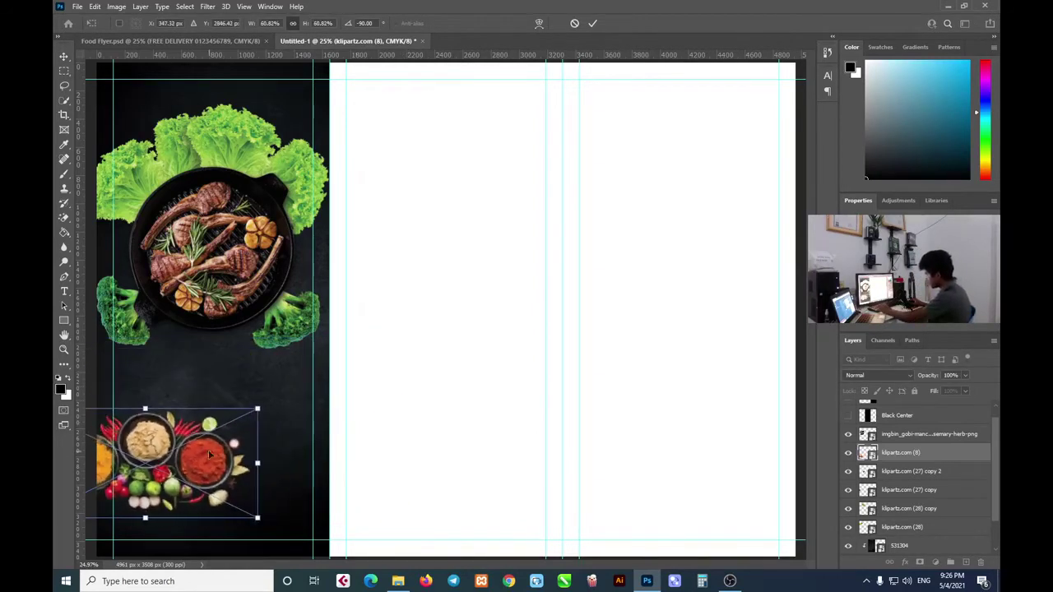
left_click_drag(209, 449, 272, 389)
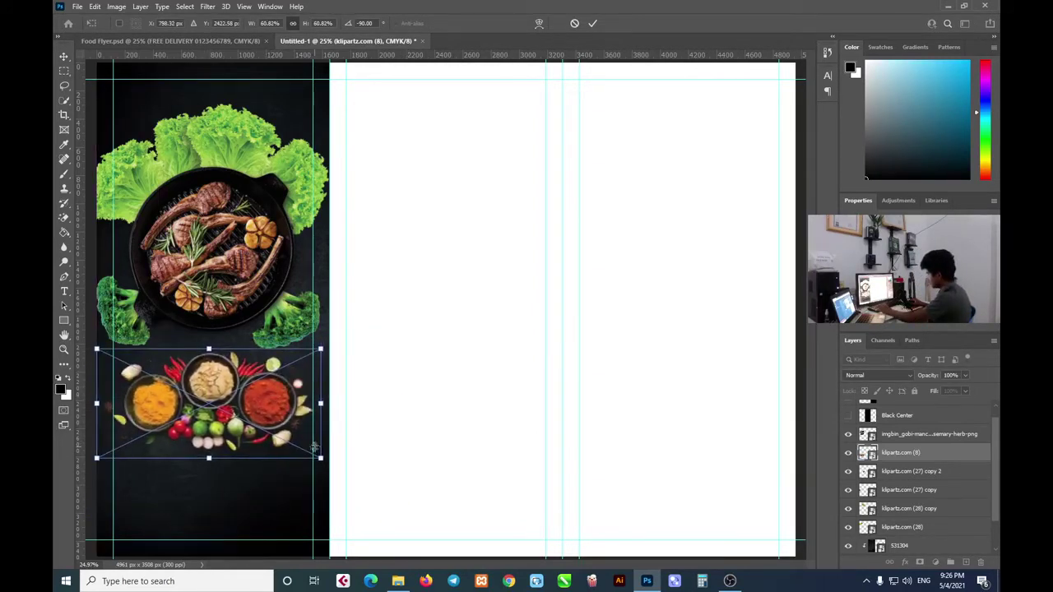
left_click_drag(322, 458, 311, 444)
mouse_move(269, 394)
left_mouse_down()
mouse_move(284, 392)
mouse_move(277, 419)
left_mouse_up()
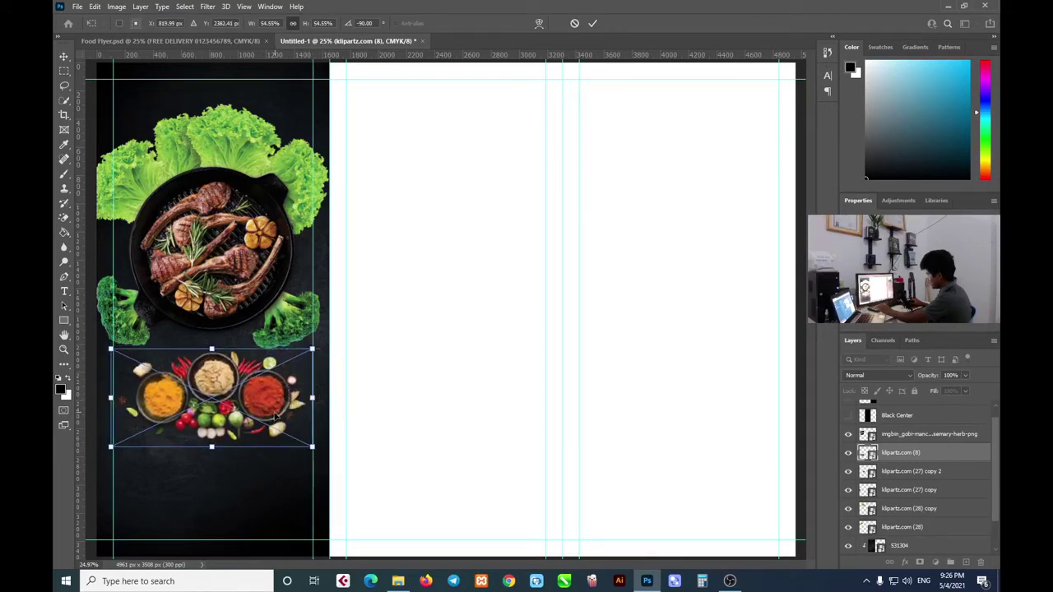
left_click(592, 24)
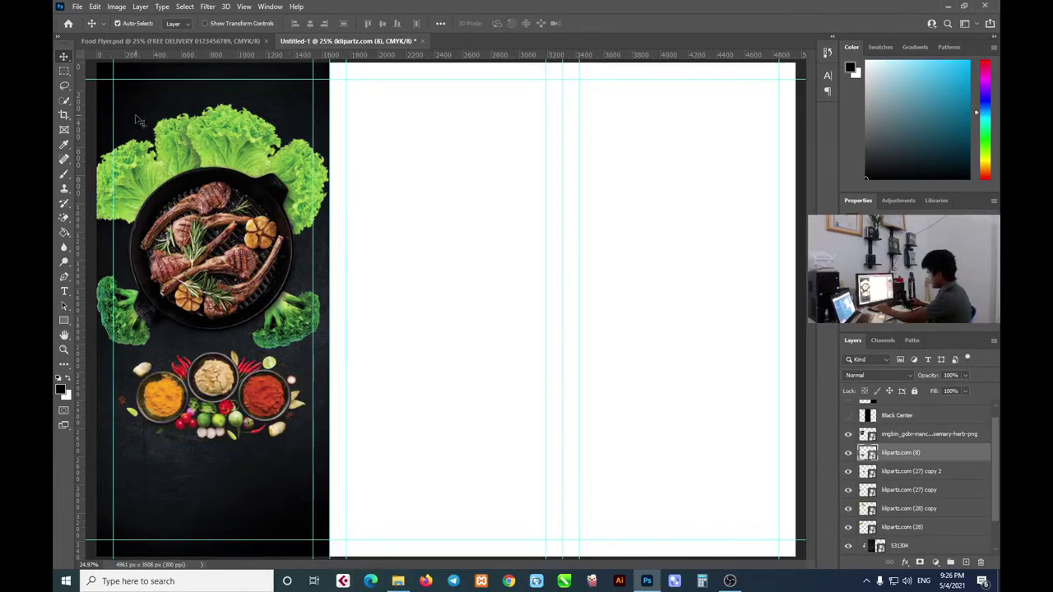
left_click(128, 40)
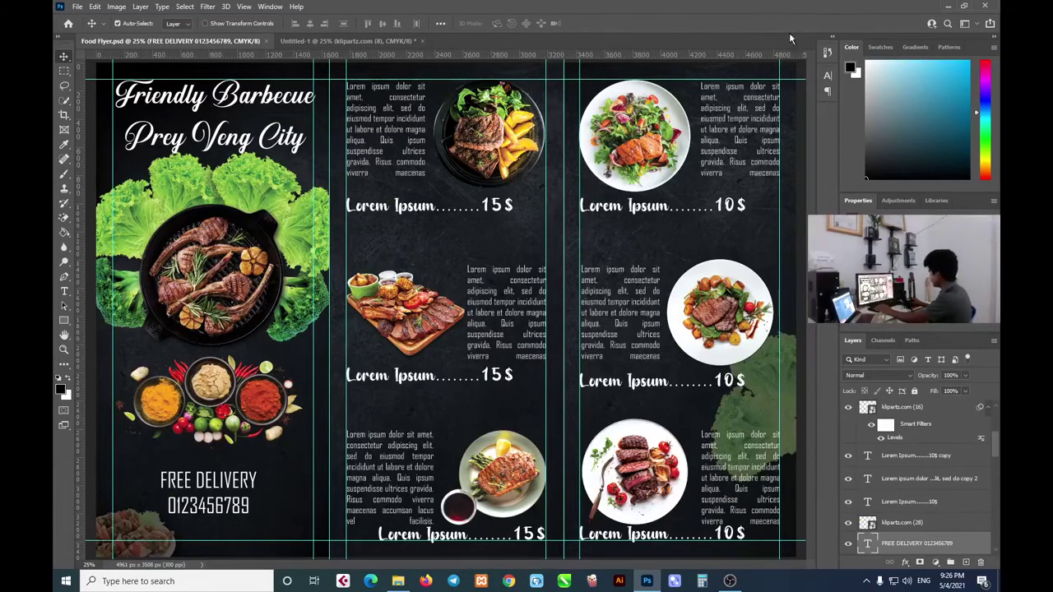
left_click(345, 41)
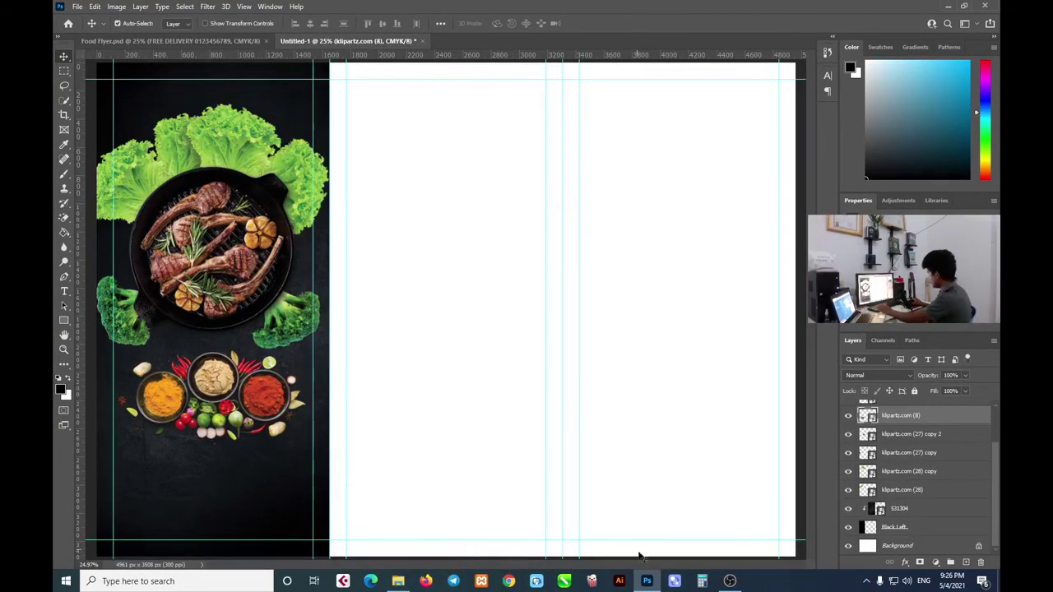
left_click(398, 580)
Drag the kebab plate picture klipartz.com (22).png from the pic folder onto the Untitled-1 canvas
left_click(697, 497)
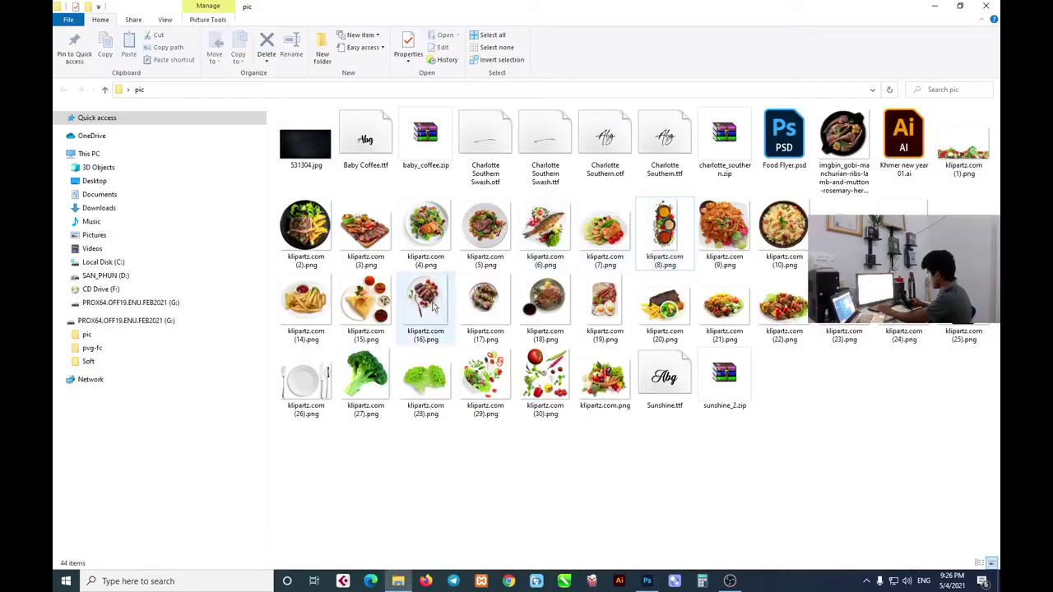
left_click(787, 306)
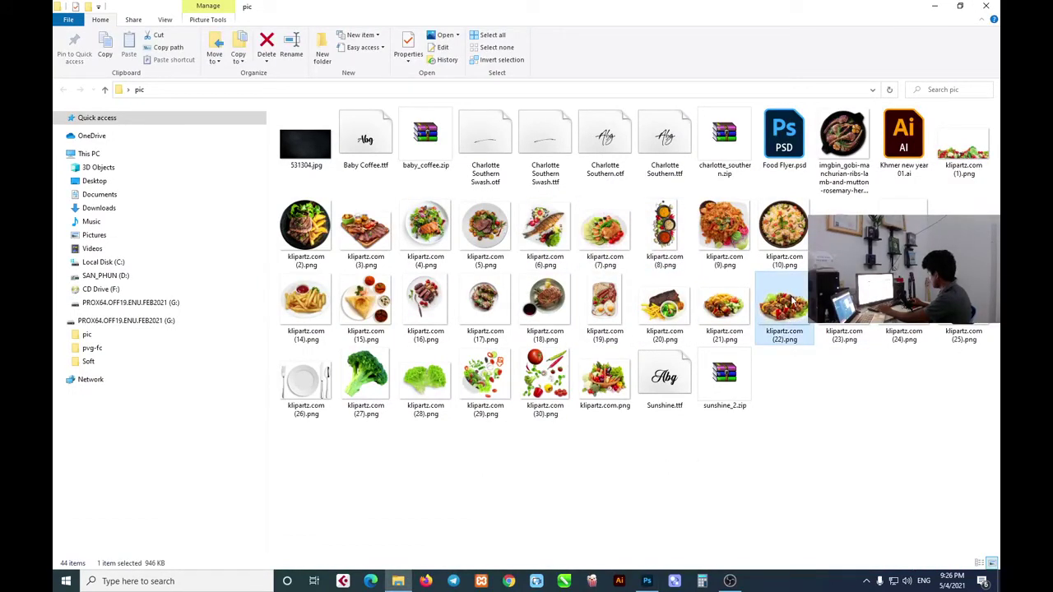
left_click_drag(792, 304, 179, 445)
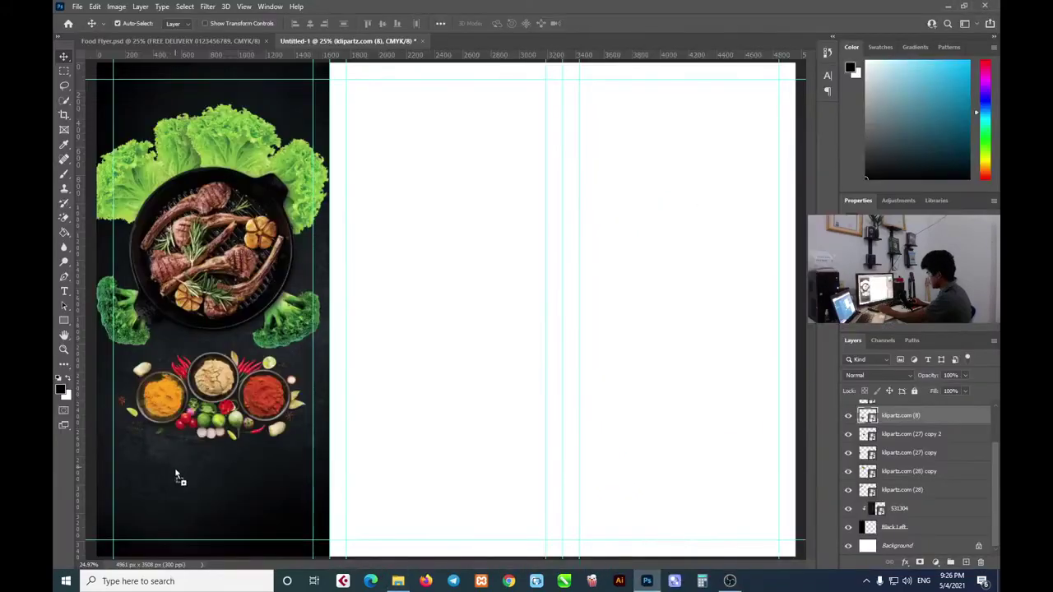
left_click_drag(179, 445, 178, 473)
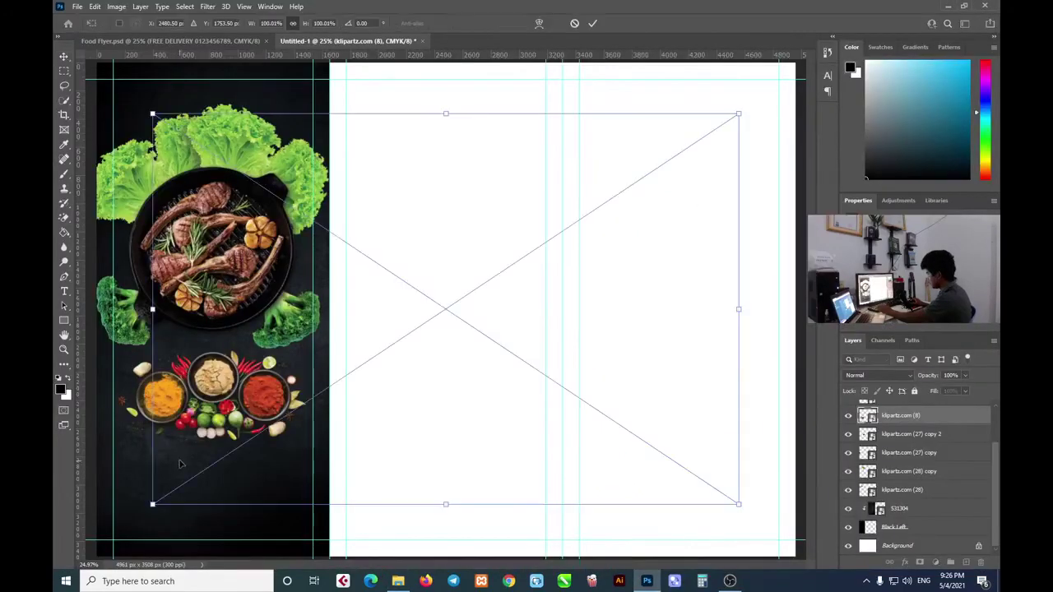
Shrink the kebab image to a small size and move it onto the dark panel
mouse_move(735, 119)
left_mouse_down()
mouse_move(257, 471)
mouse_move(247, 459)
mouse_move(176, 515)
mouse_move(158, 512)
left_mouse_up()
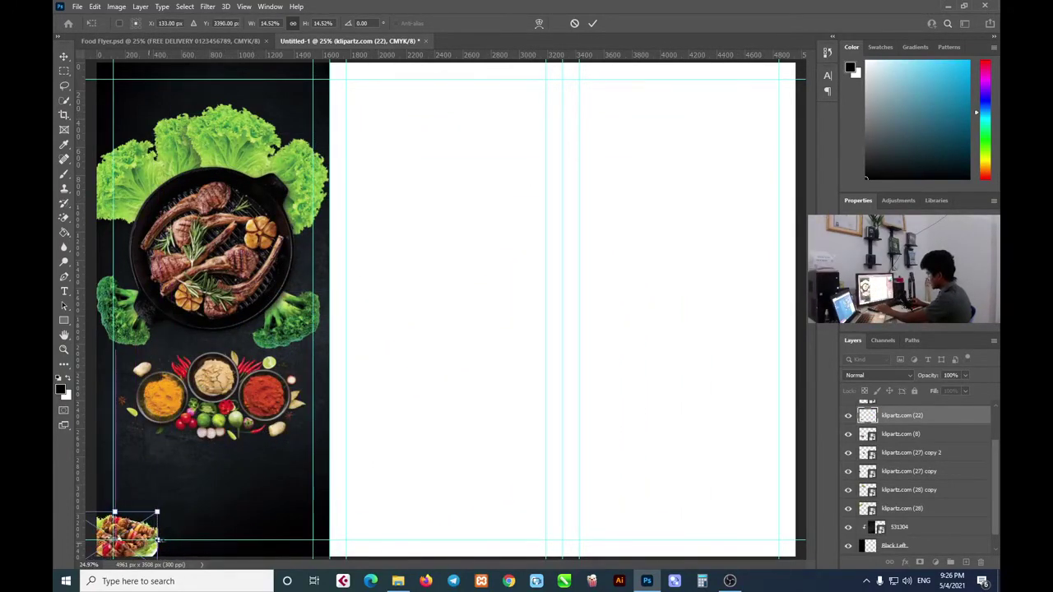
left_click(593, 23)
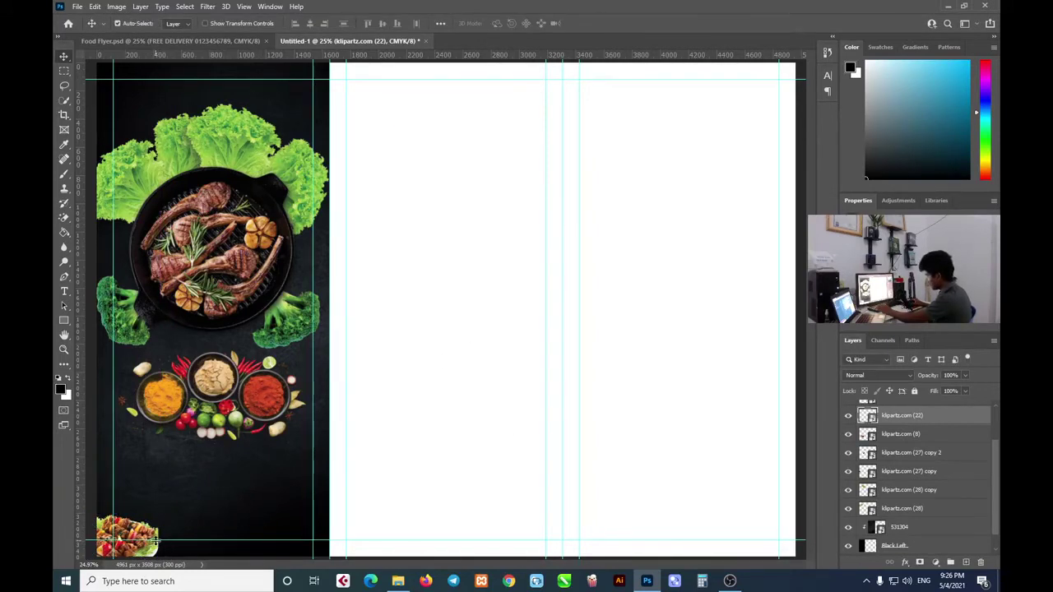
left_click_drag(163, 545, 186, 495)
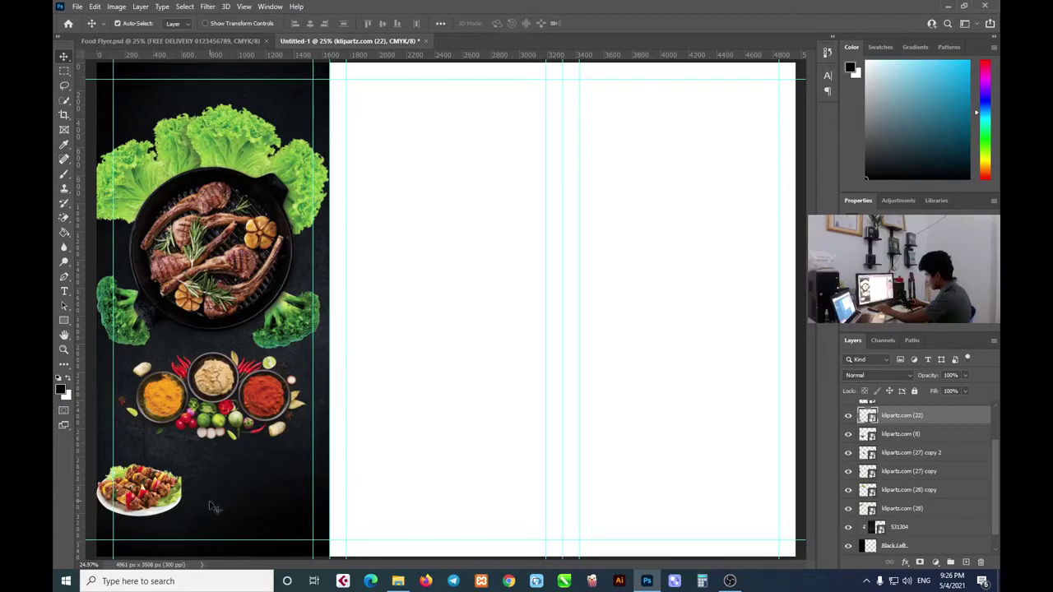
Flip the kebab image horizontally and move it into the bottom-left corner
right_click(142, 490)
left_click(153, 487)
right_click(161, 486)
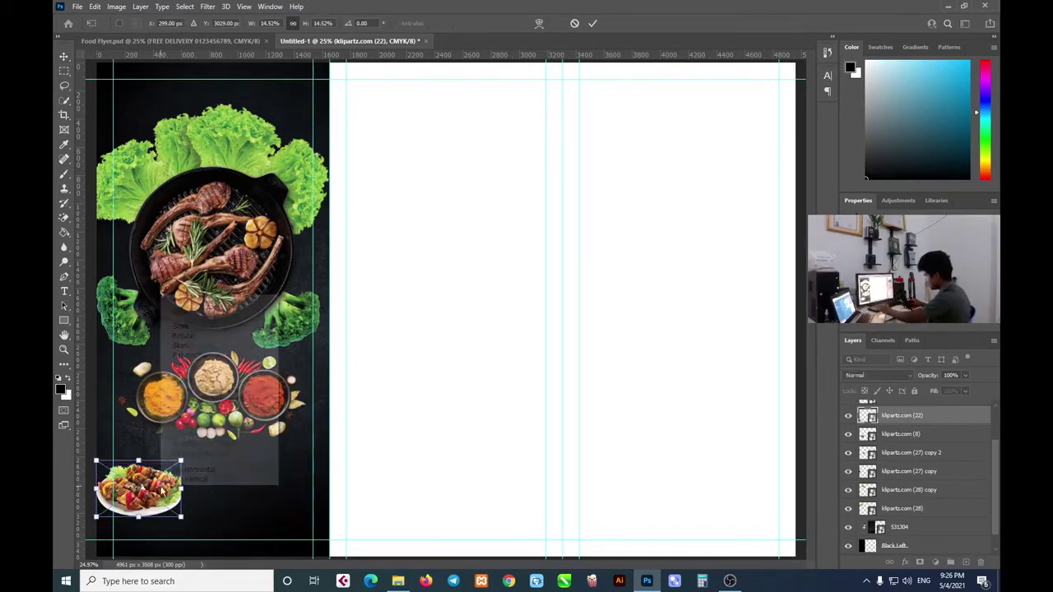
left_click(205, 470)
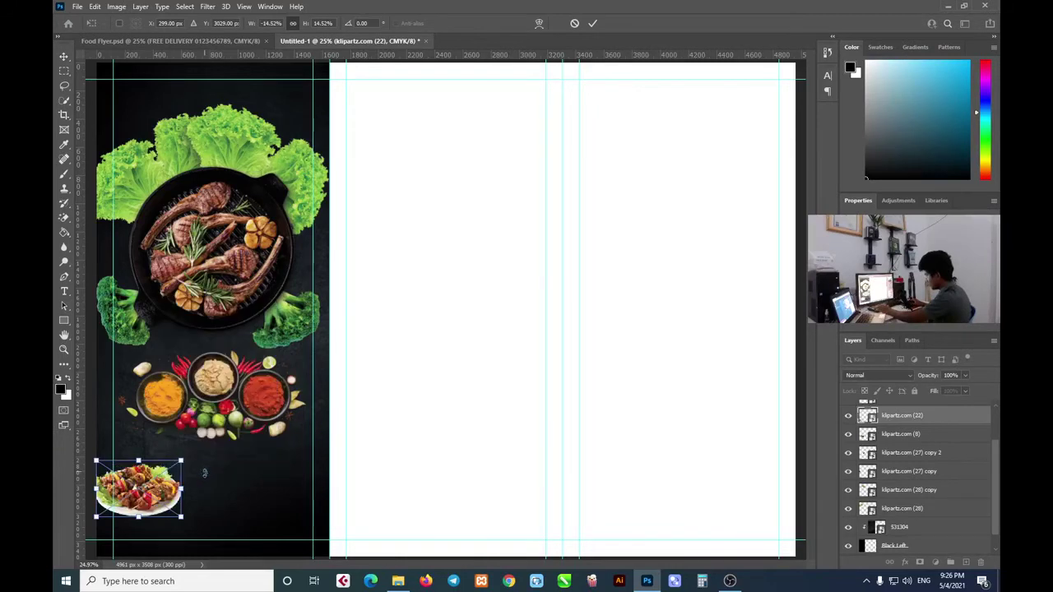
left_click(593, 23)
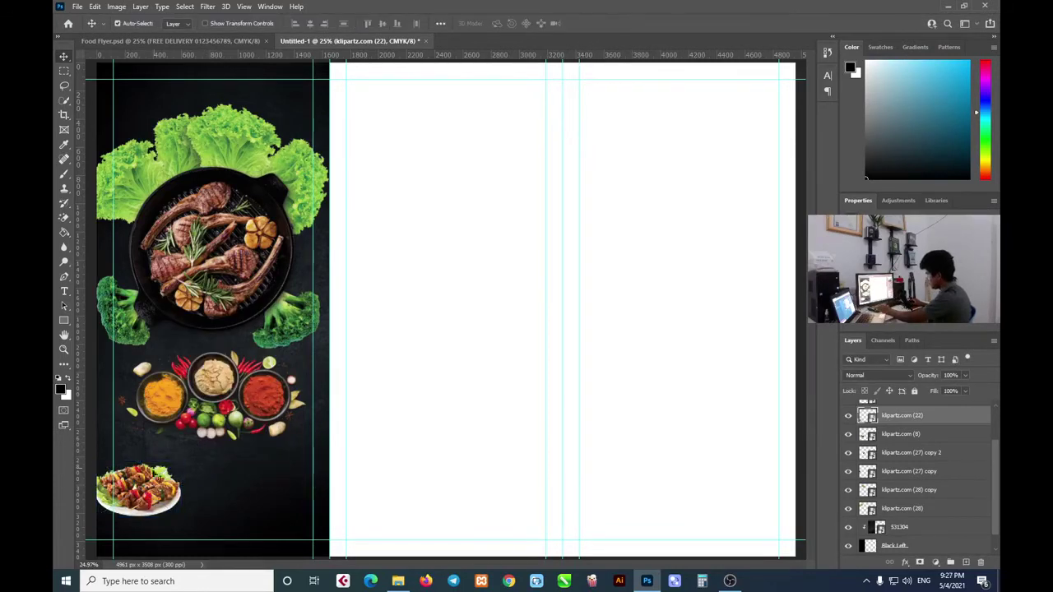
left_click_drag(136, 483, 123, 538)
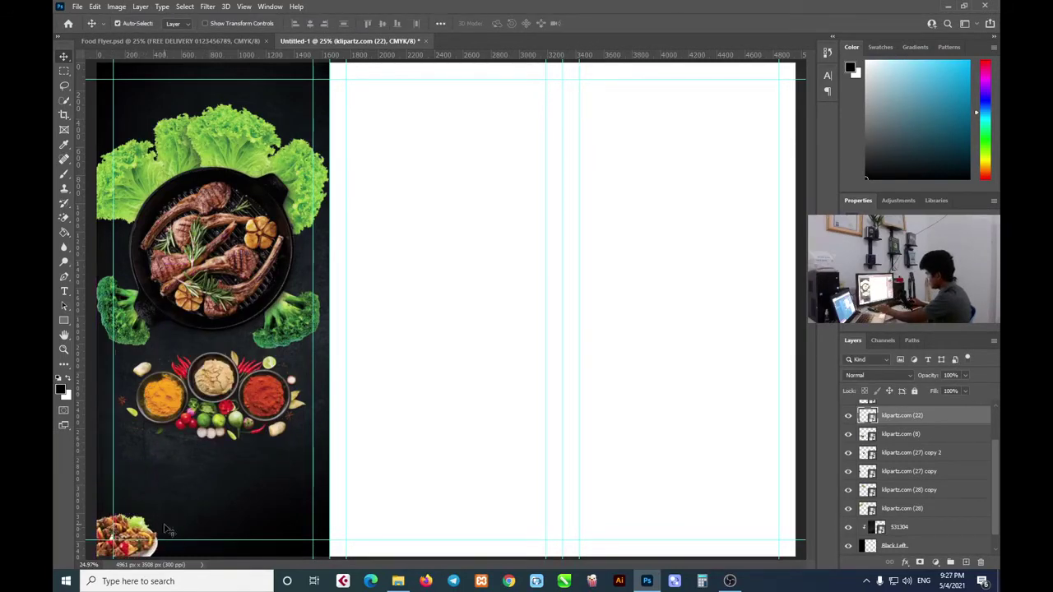
left_click(182, 39)
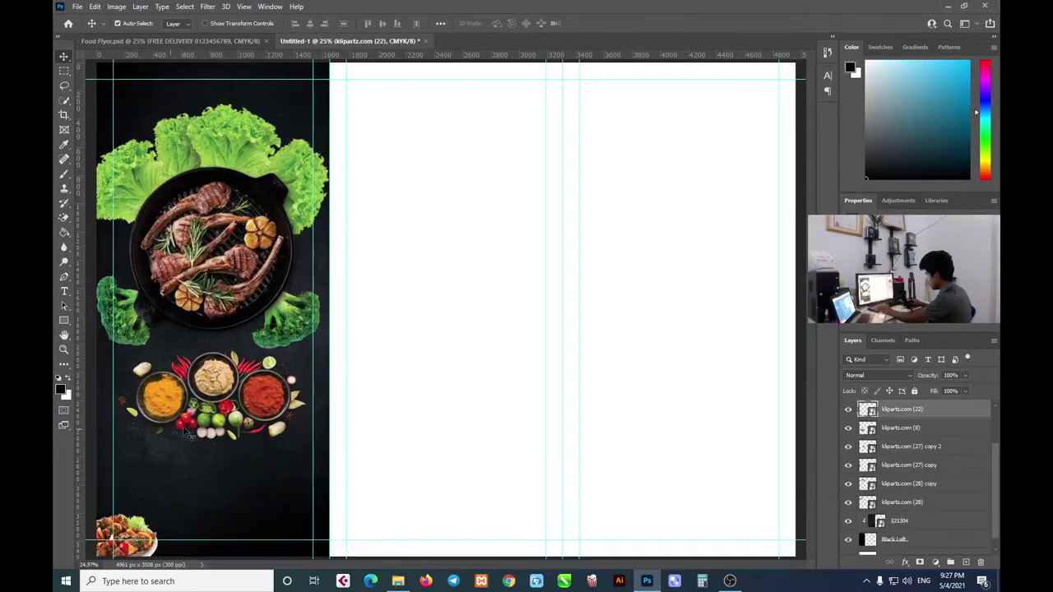
left_click(349, 41)
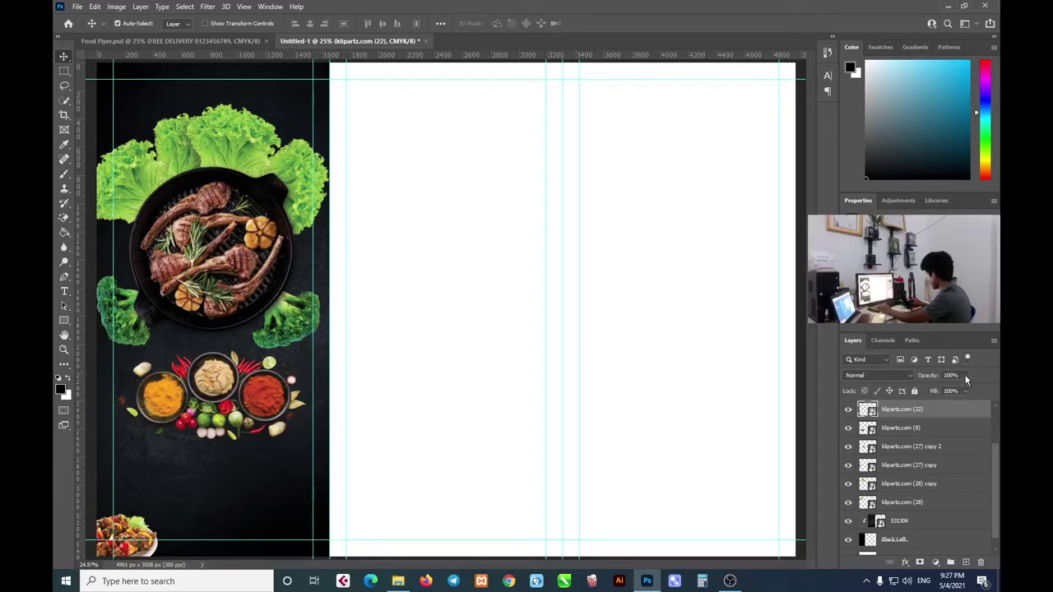
Lower the kebab plate layer's opacity to 53%
left_click(967, 376)
left_click_drag(954, 392, 951, 392)
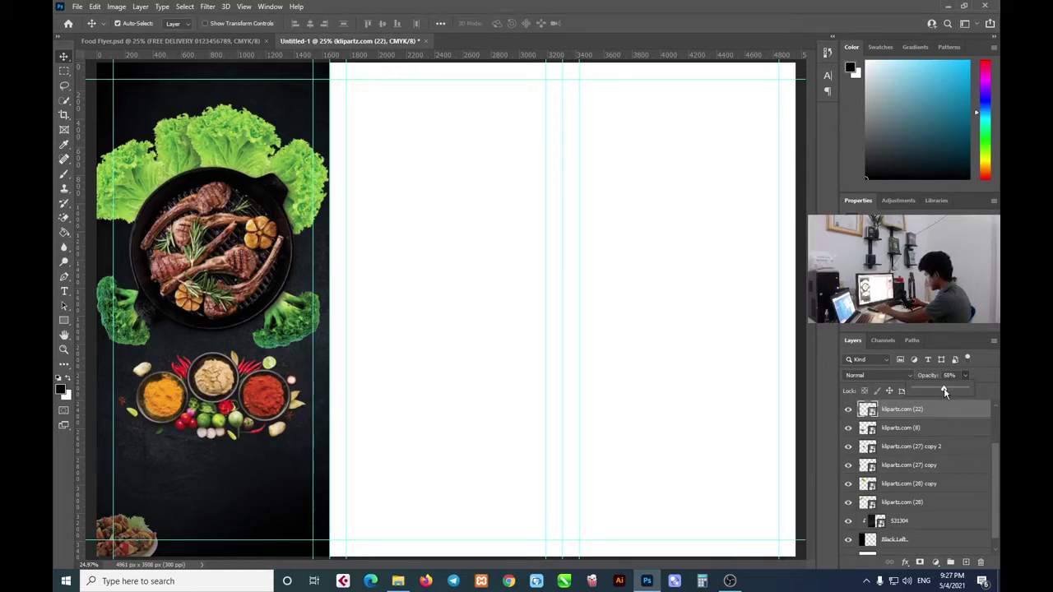
left_click_drag(938, 391, 935, 392)
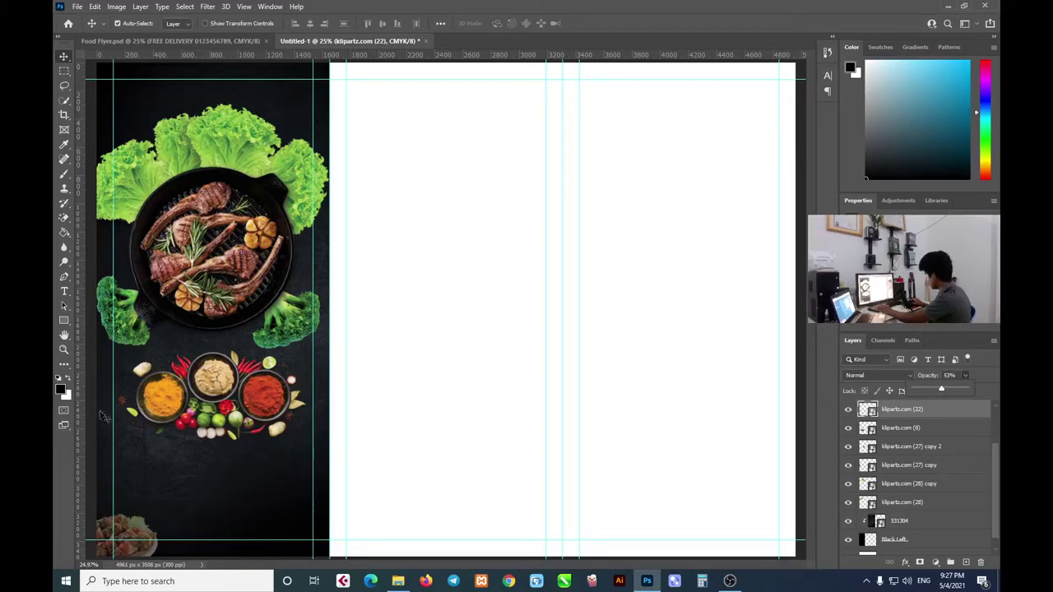
left_click(141, 533)
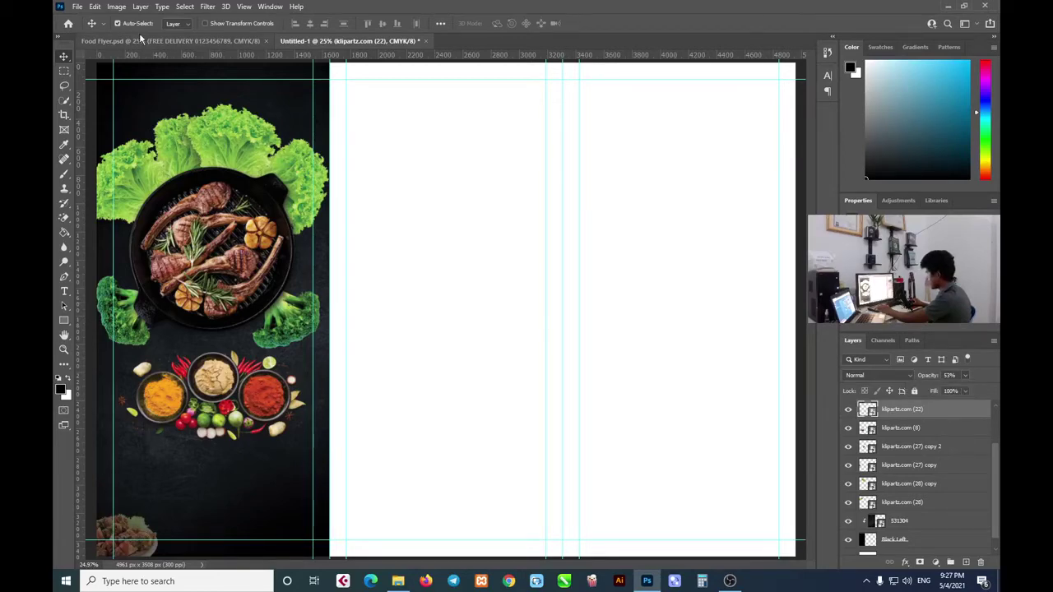
left_click(143, 39)
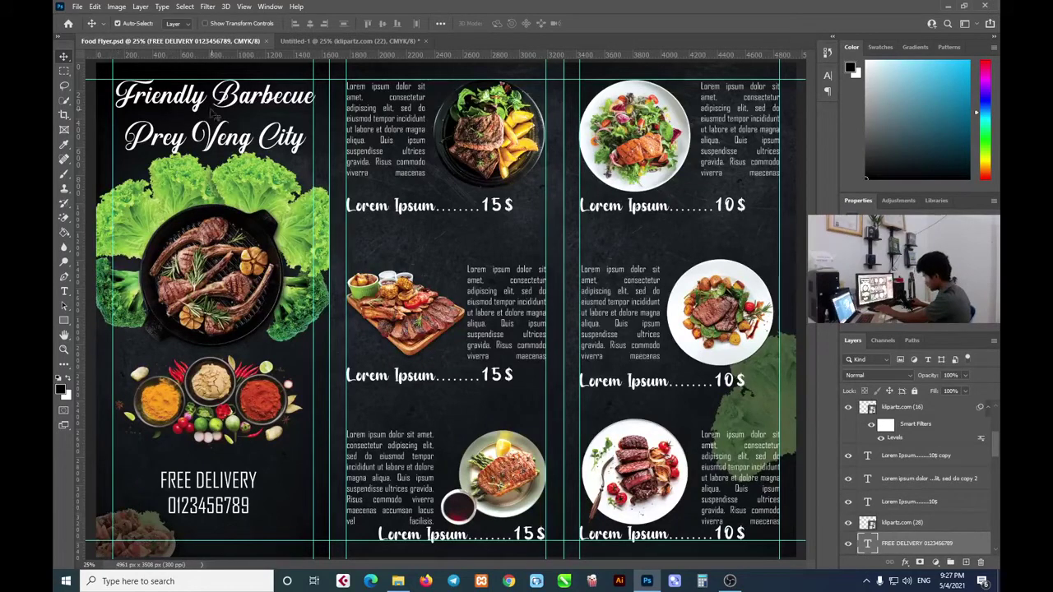
left_click(341, 41)
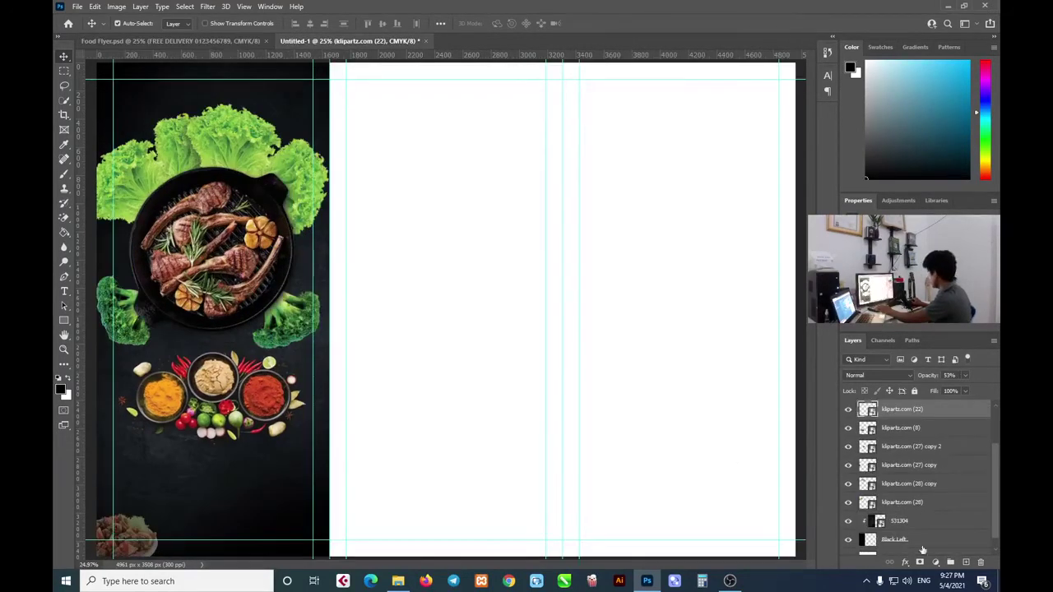
left_click(904, 563)
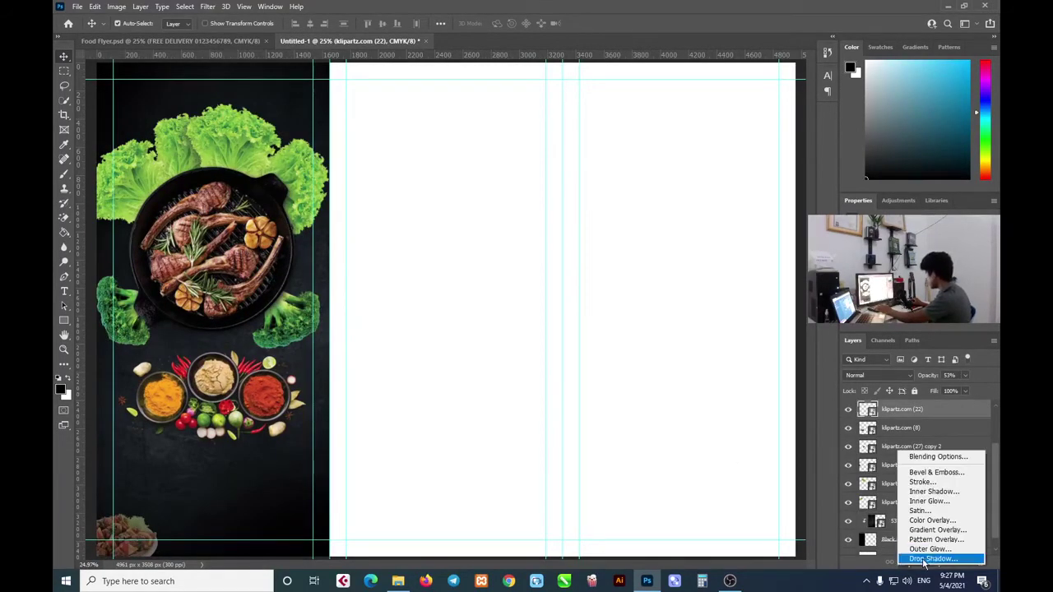
Add a drop shadow to the kebab layer with 24% opacity and 42% spread
left_click(881, 548)
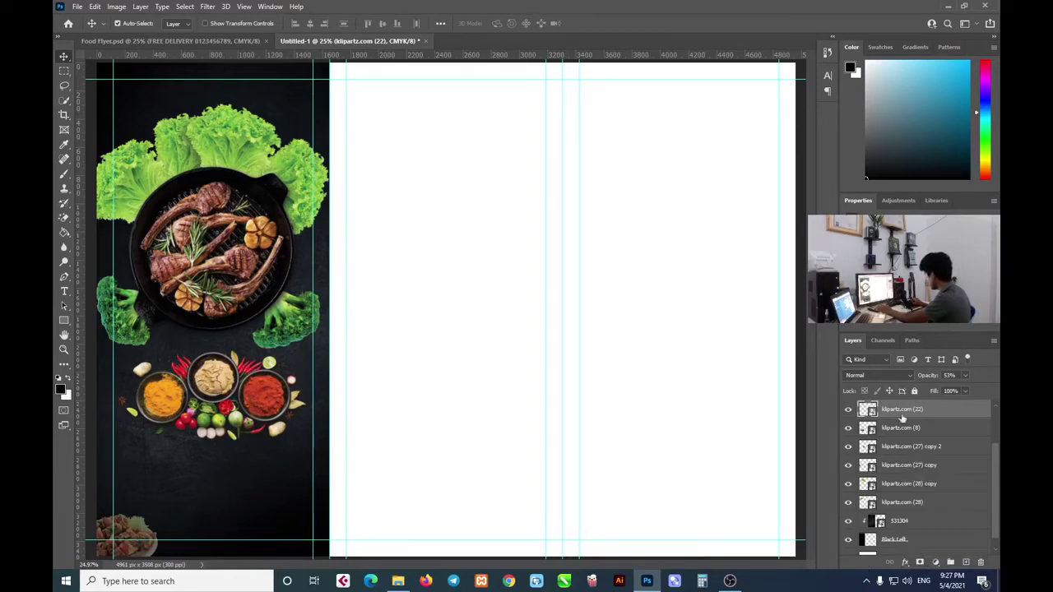
left_click(905, 563)
left_click(905, 562)
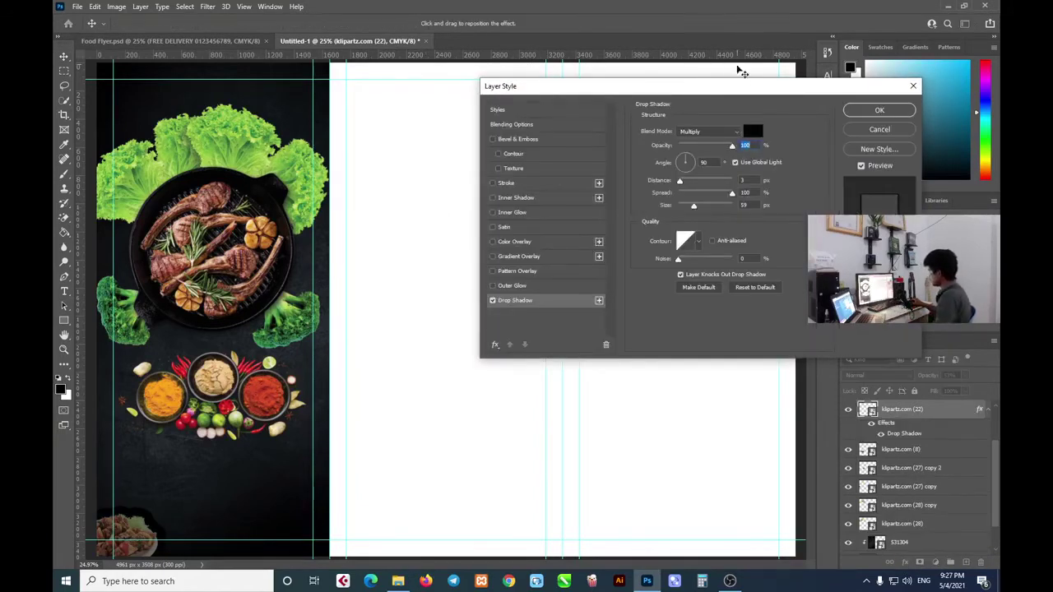
left_click_drag(727, 91, 535, 100)
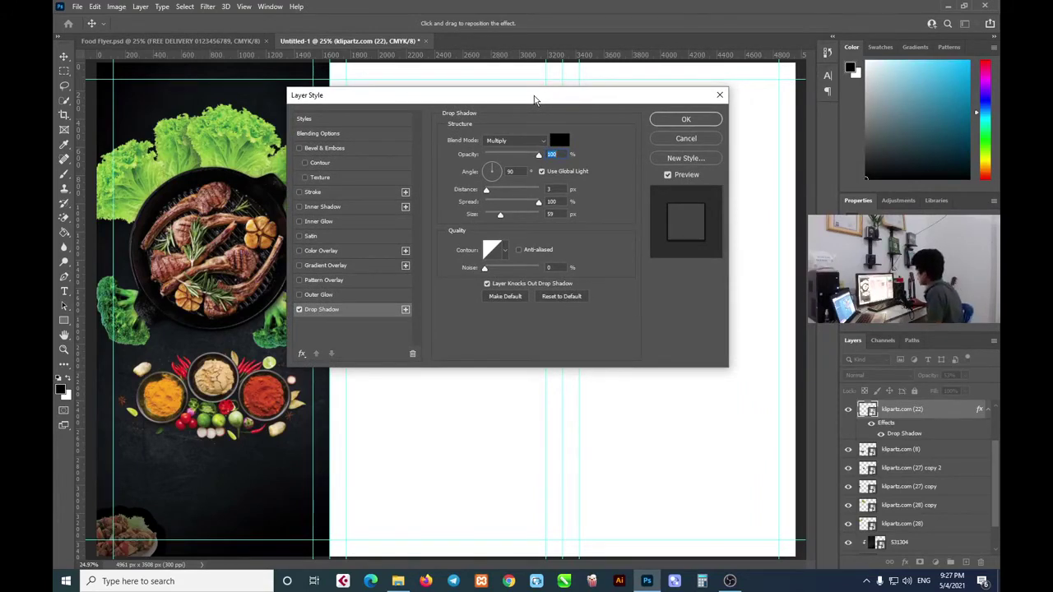
left_click_drag(535, 100, 507, 99)
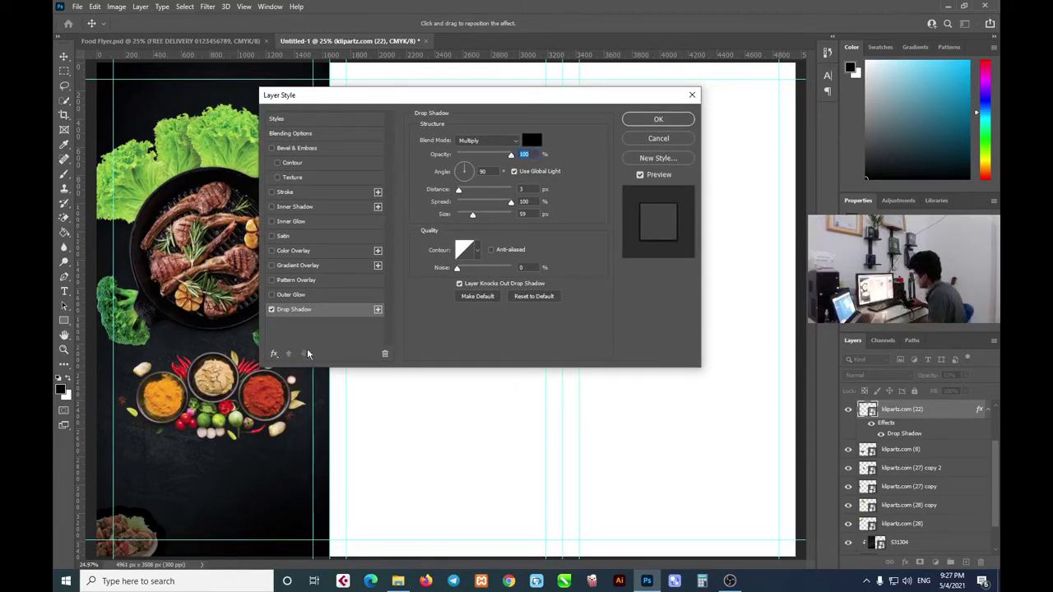
left_click_drag(510, 154, 470, 157)
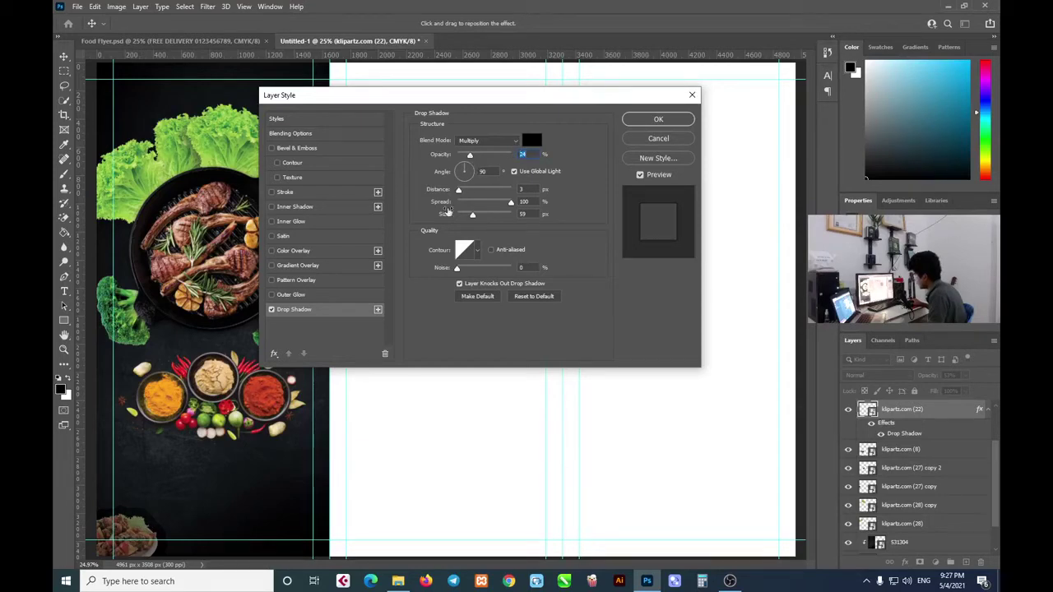
mouse_move(511, 202)
left_mouse_down()
mouse_move(471, 211)
mouse_move(486, 208)
mouse_move(461, 193)
left_mouse_up()
Apply the drop shadow, then move the lamb pan, greens and spice layers down about 161 px
left_click(656, 120)
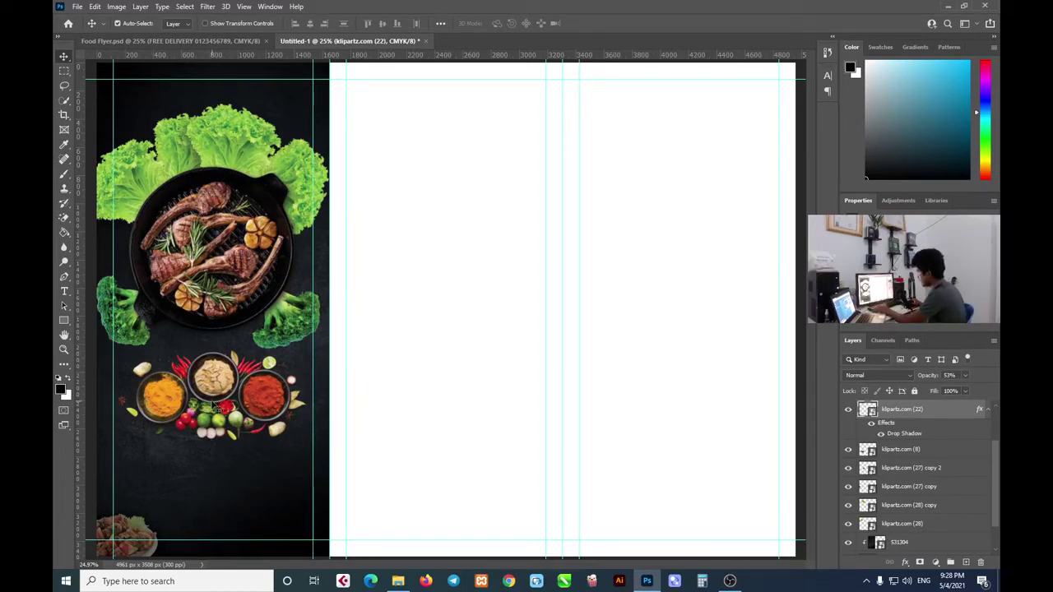
left_click(214, 400)
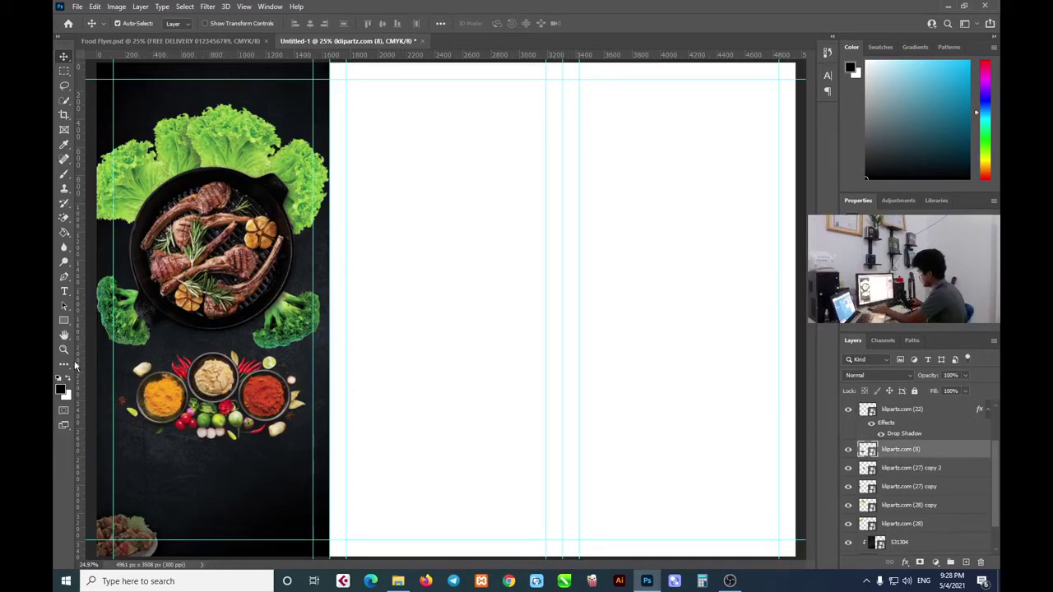
left_click(130, 341, "shift")
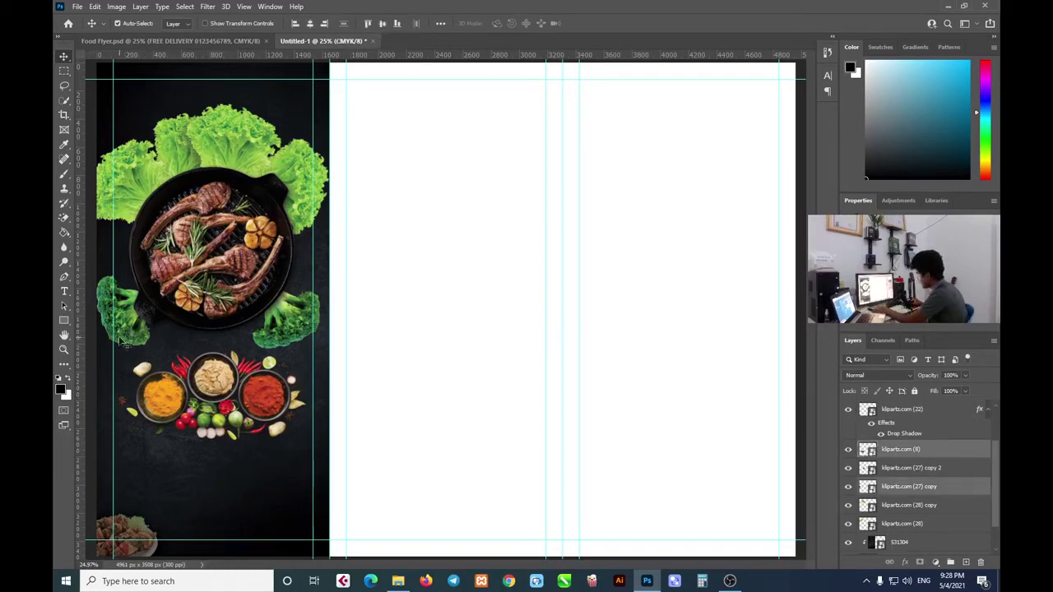
left_click(296, 335, "shift")
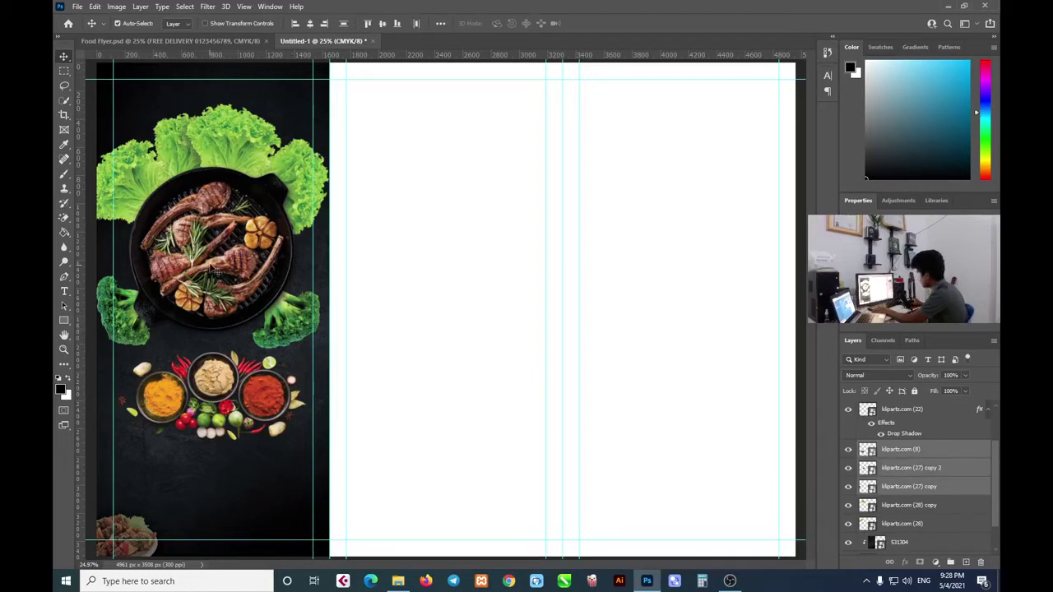
left_click(232, 177, "shift")
left_click(127, 173, "shift")
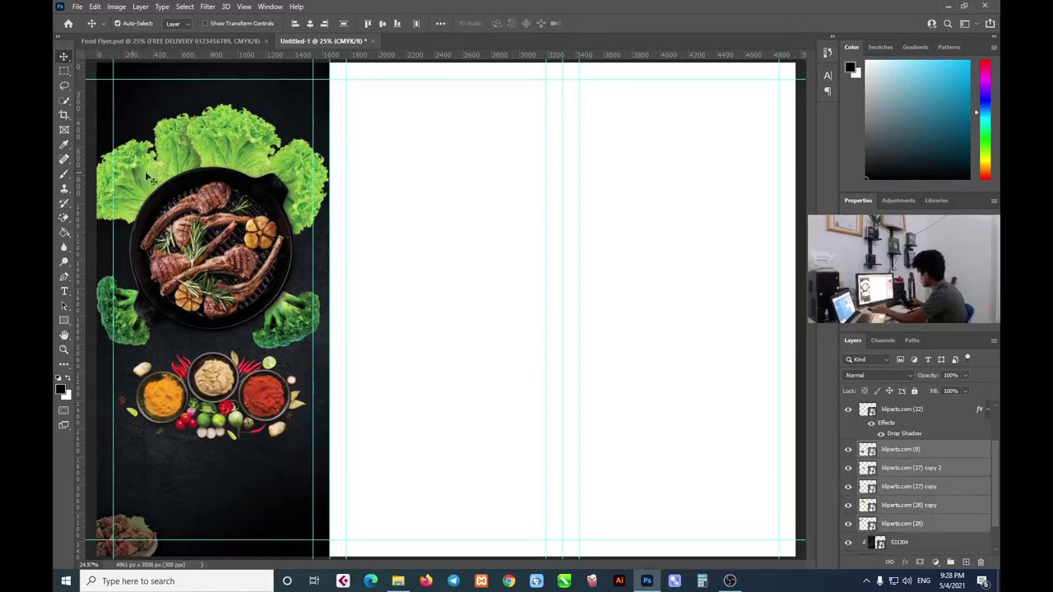
left_click_drag(227, 255, 232, 274)
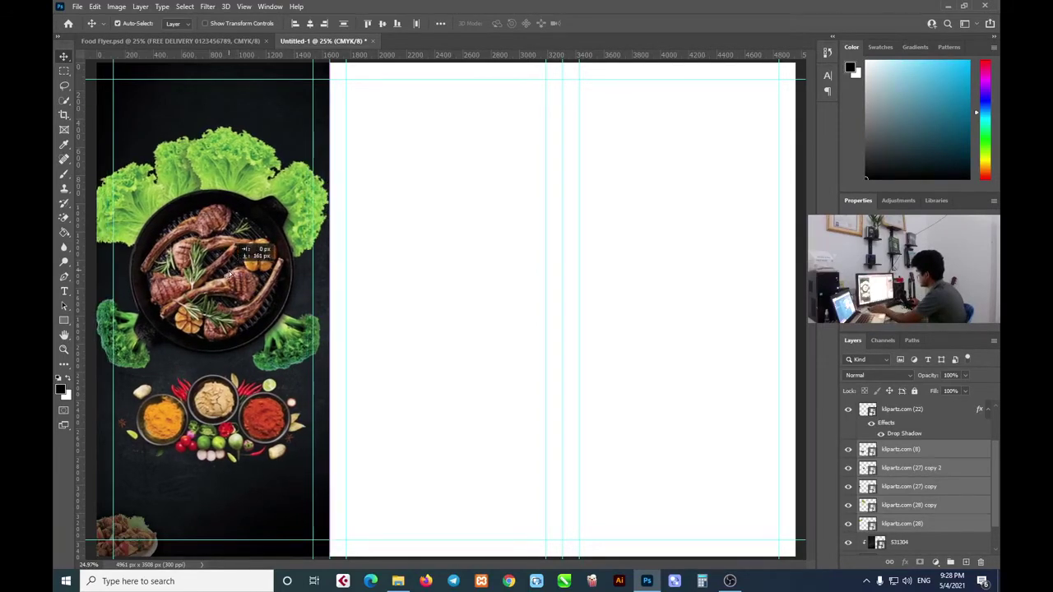
left_click(272, 145)
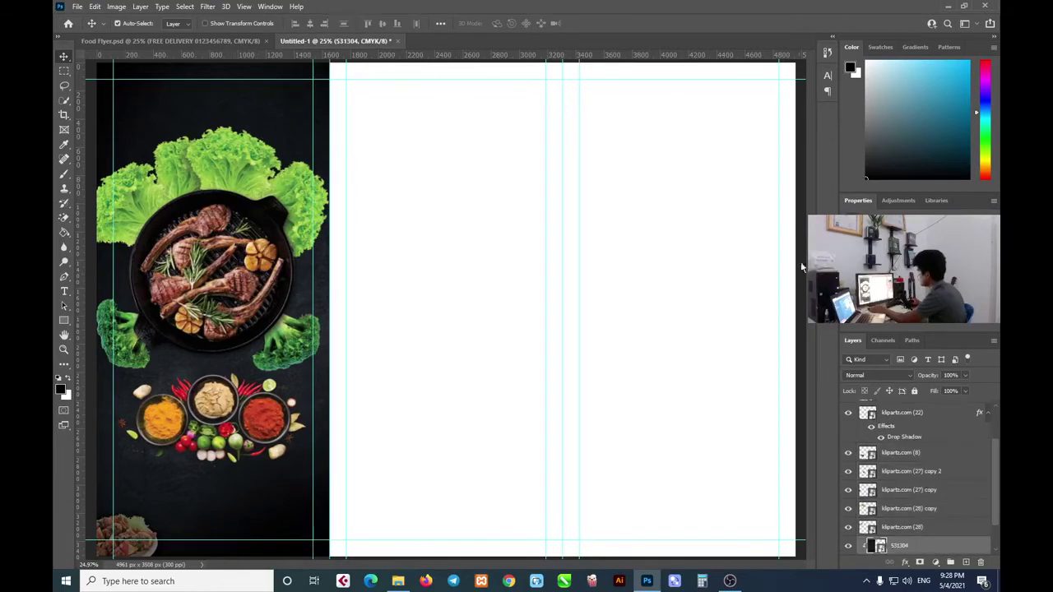
Copy the 'Friendly Barbecue Prey Veng City' title text from Food Flyer.psd
left_click_drag(995, 484, 995, 452)
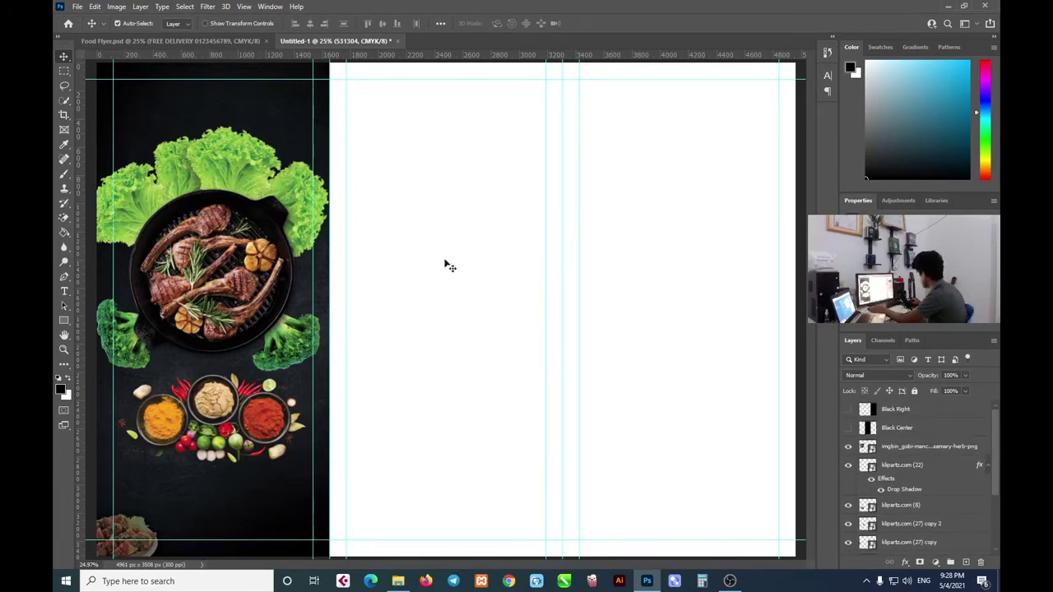
left_click(218, 41)
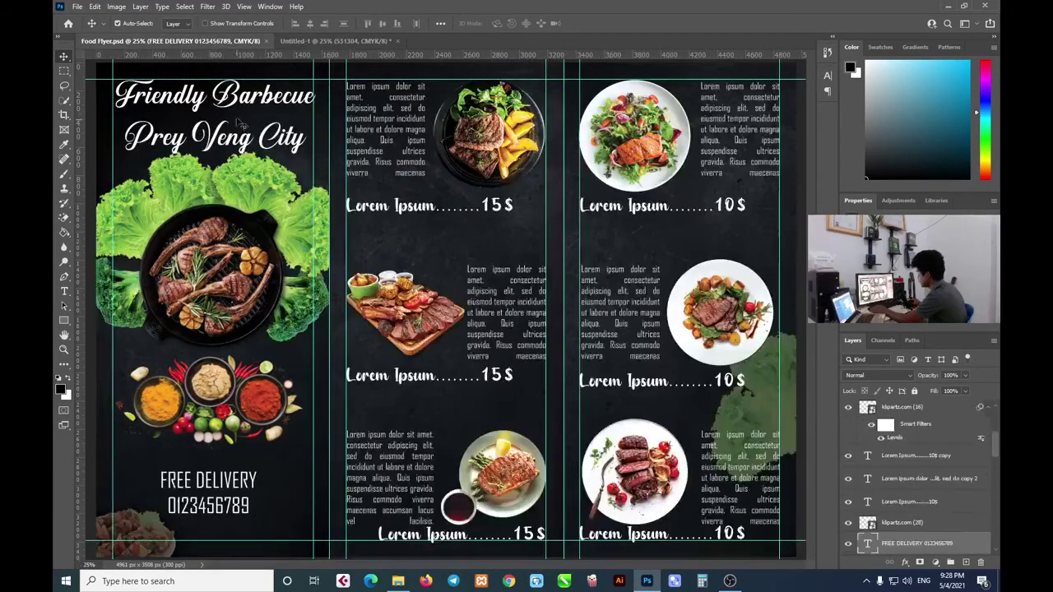
double_click(244, 106)
left_click(213, 97)
key("ctrl+a")
key("ctrl+c")
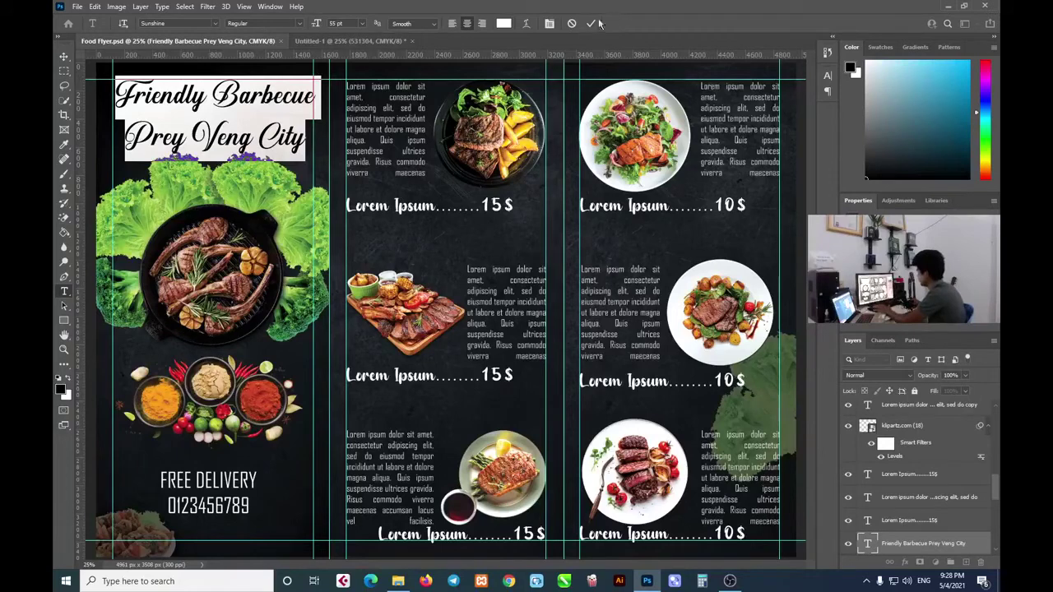
key("Escape")
key("v")
Add a placeholder text layer at the top centre of Untitled-1's left panel
left_click(366, 43)
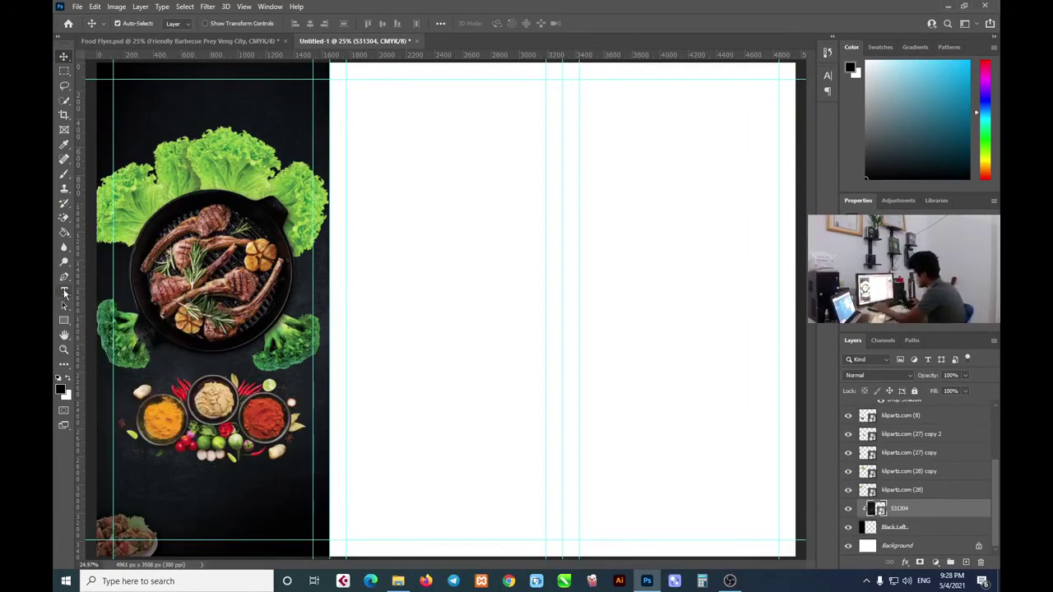
left_click(65, 293)
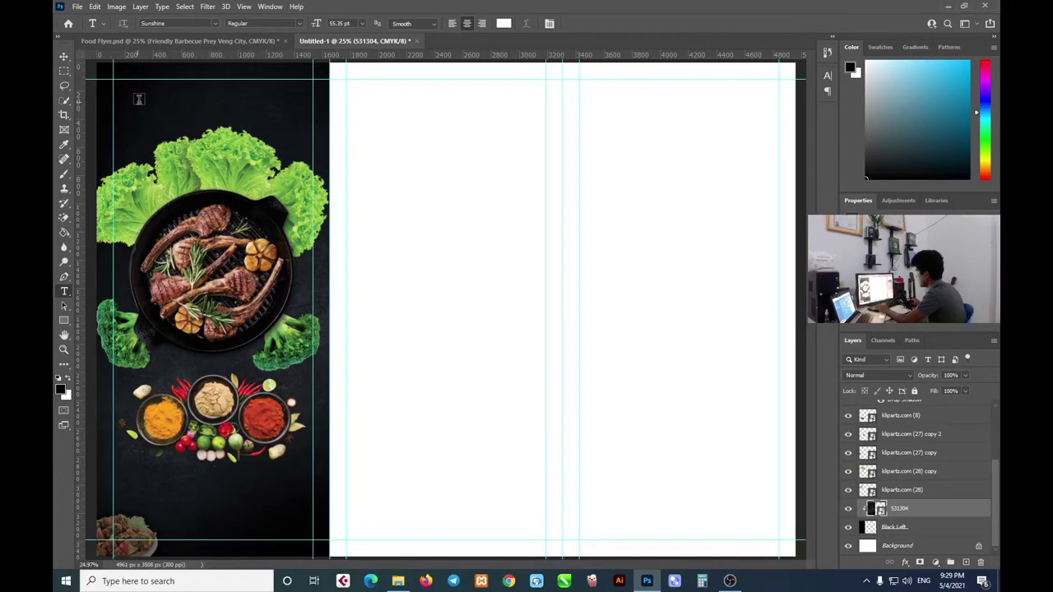
left_click(139, 99)
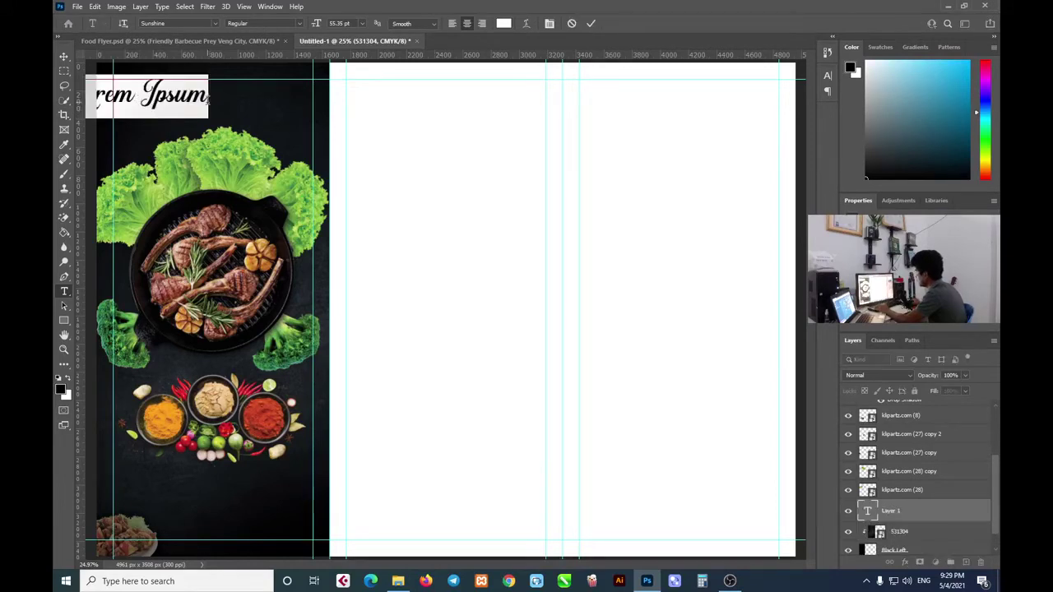
left_click(591, 23)
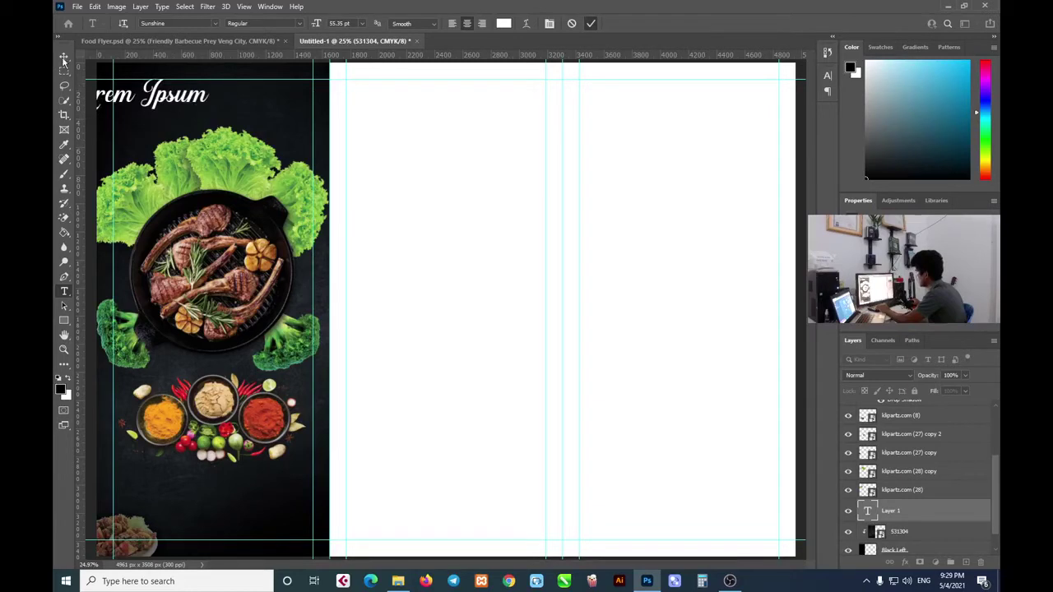
double_click(181, 97)
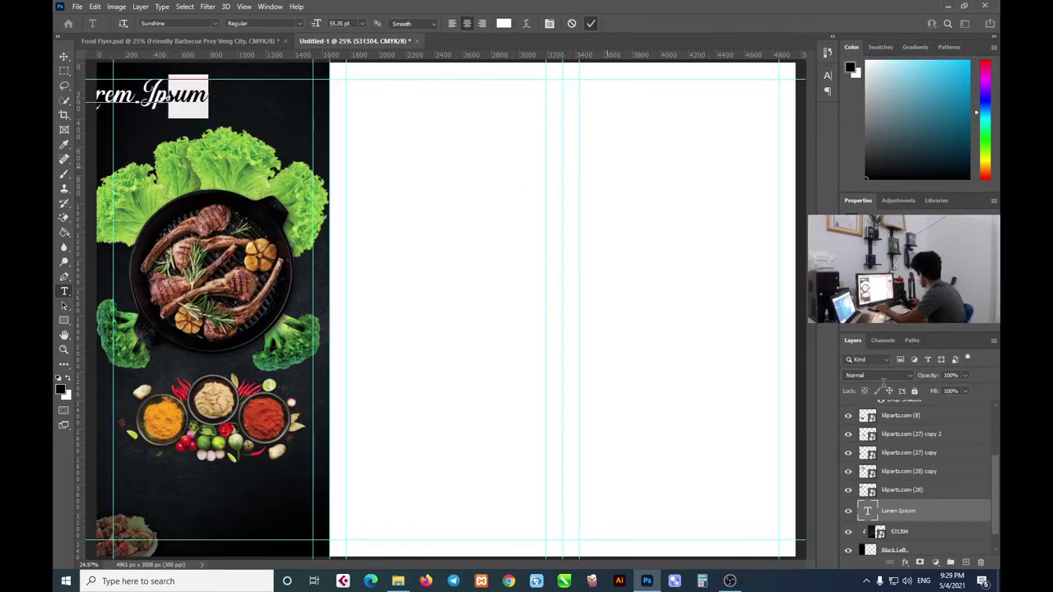
left_click(590, 23)
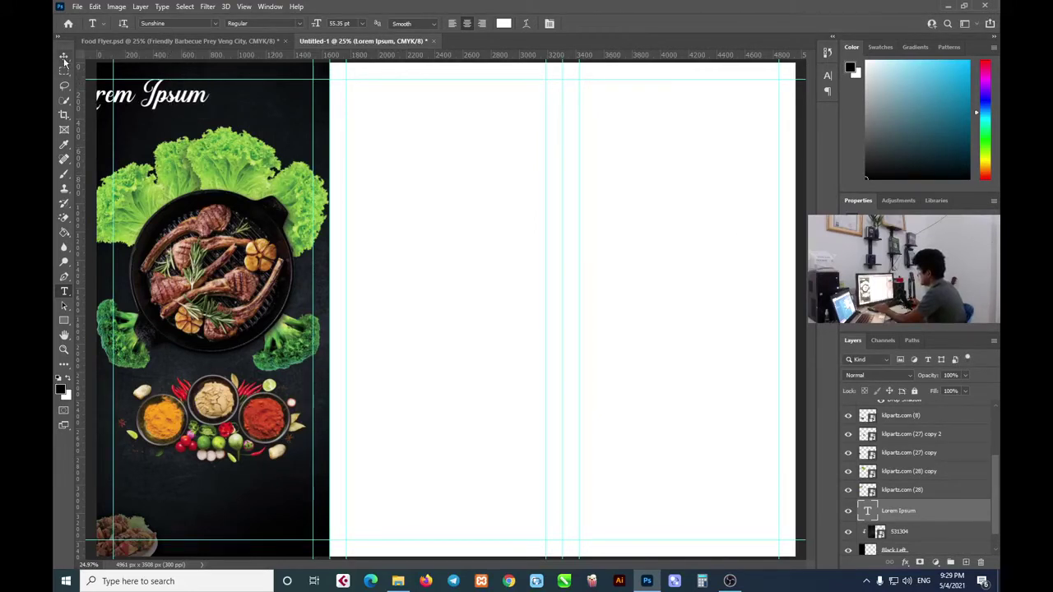
left_click(64, 57)
left_click_drag(177, 99, 249, 107)
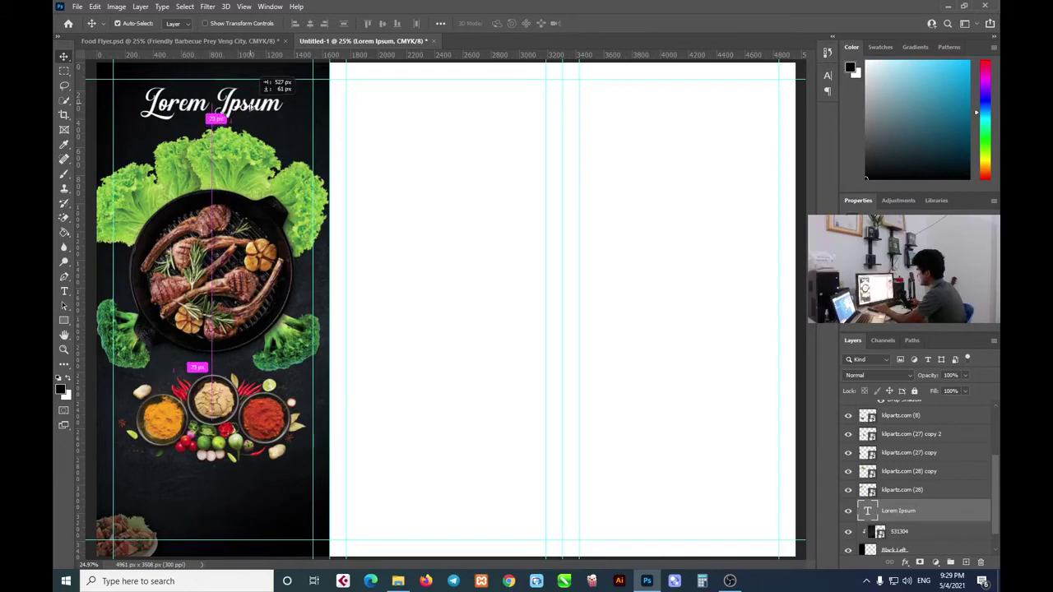
Replace the placeholder with the pasted title, commit it, and raise its layer
double_click(230, 99)
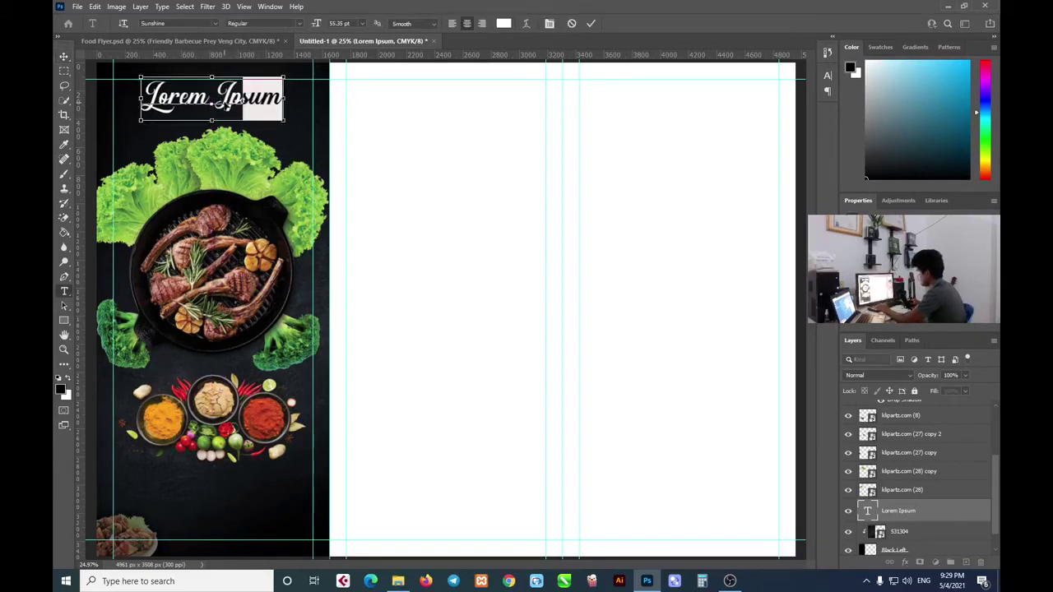
key("ctrl+a")
key("ctrl+v")
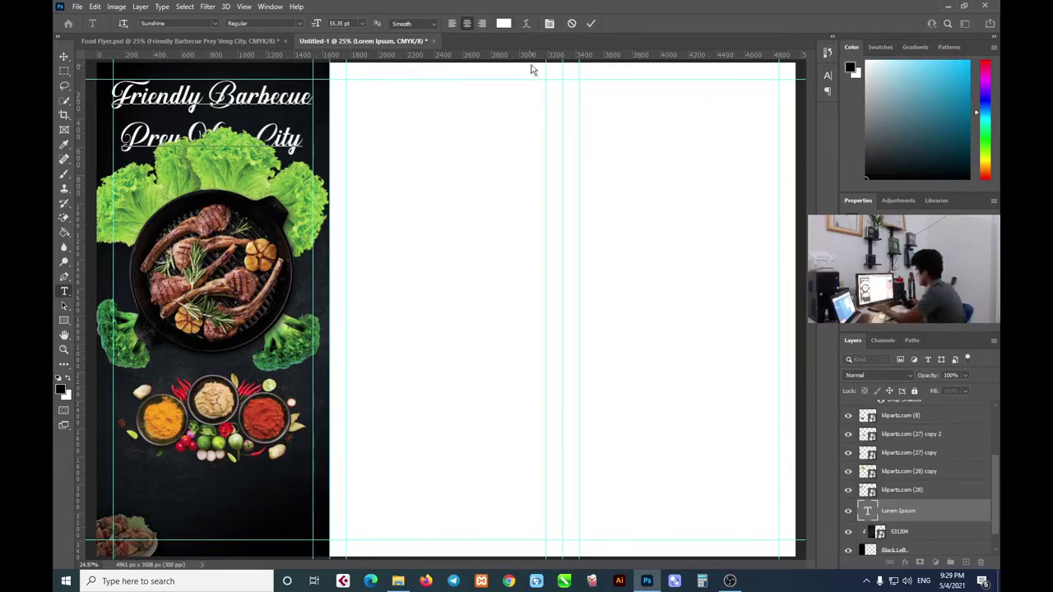
left_click(590, 23)
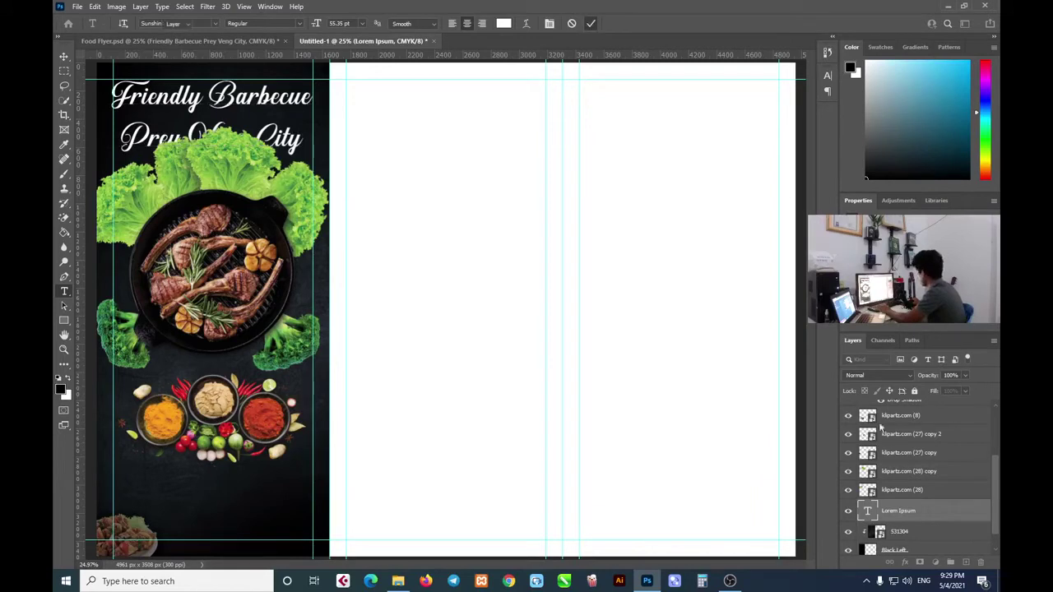
key("ctrl+Return")
key("v")
left_click_drag(964, 511, 956, 397)
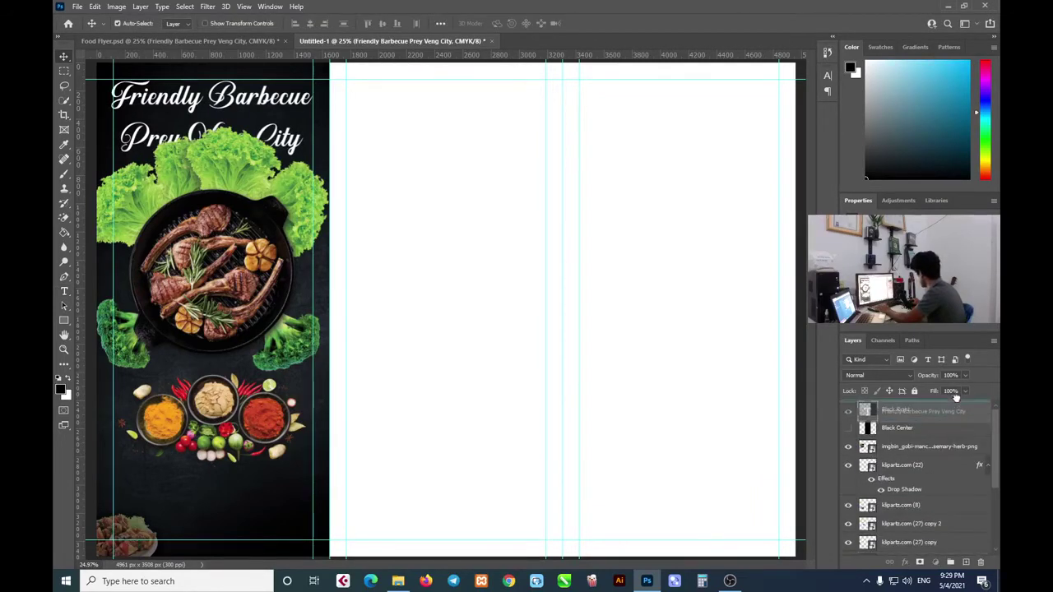
Place the title layer above the lettuce and move the food images down about 20 px
left_click_drag(956, 406, 955, 403)
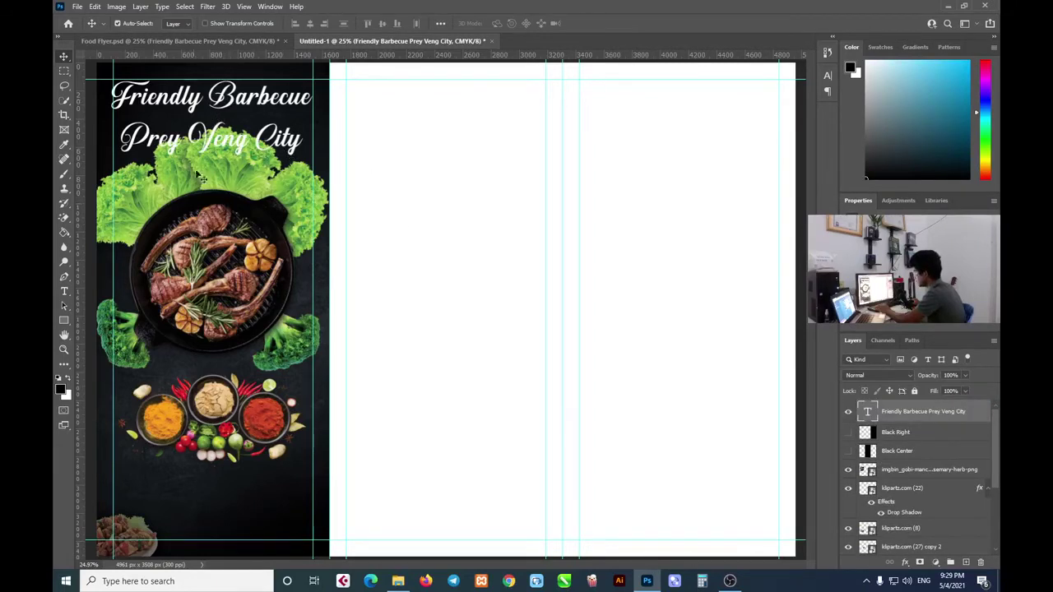
left_click(144, 200)
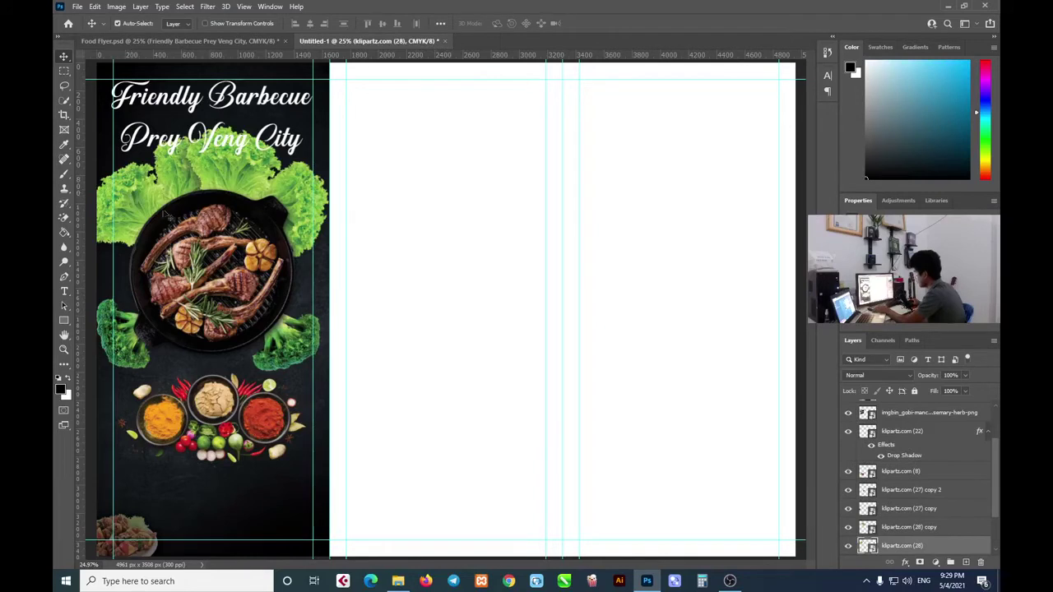
left_click(243, 197, "shift")
left_click(135, 362, "shift")
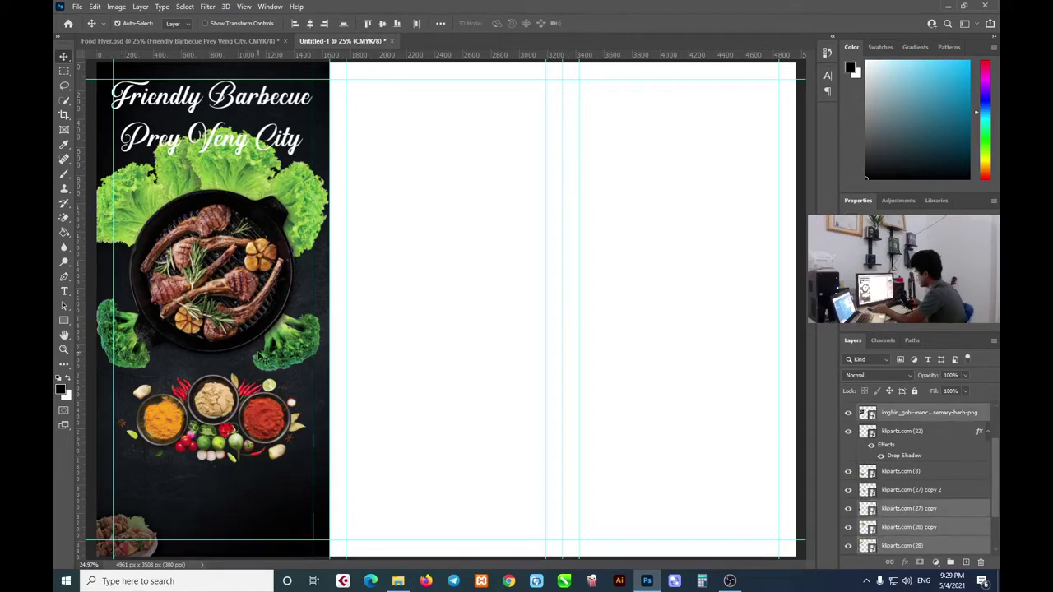
left_click(286, 341, "shift")
left_click(251, 416, "shift")
left_click_drag(215, 292, 213, 310)
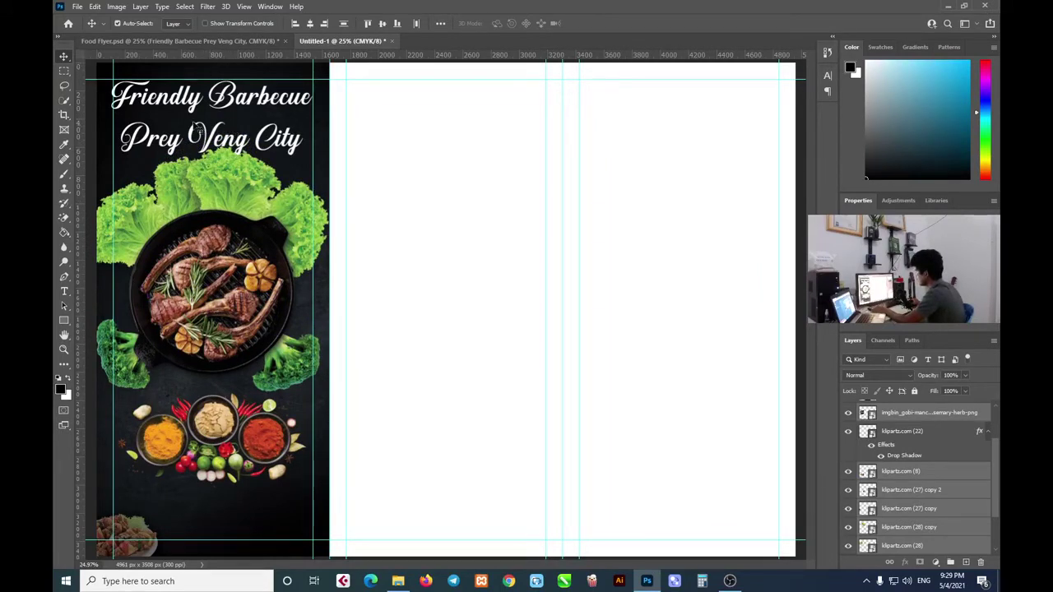
Nudge the spice bowls up about 20 px and shift the left broccoli slightly right
left_click(217, 147)
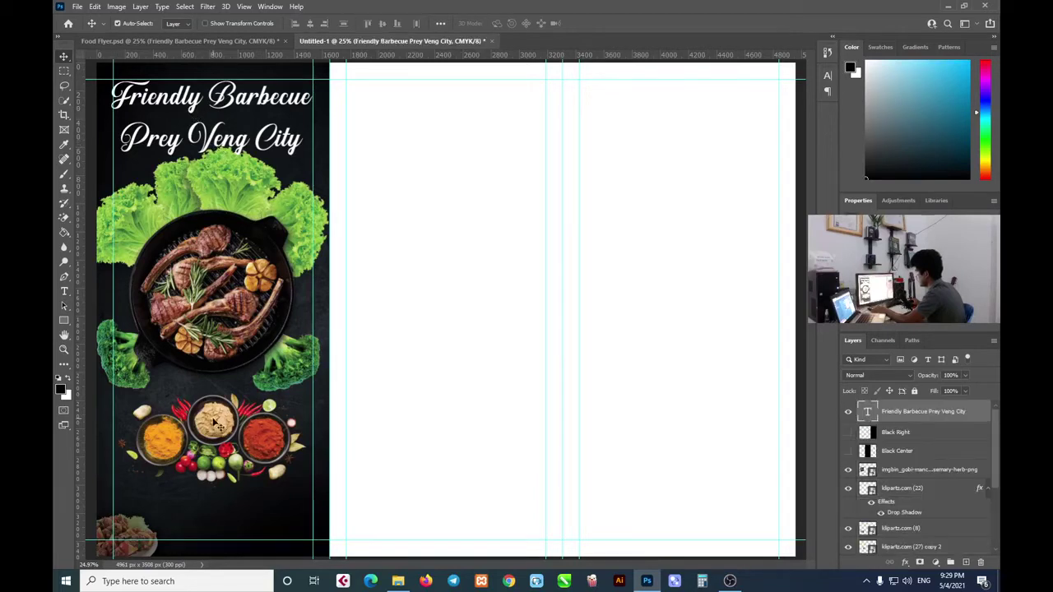
left_click_drag(218, 424, 218, 407)
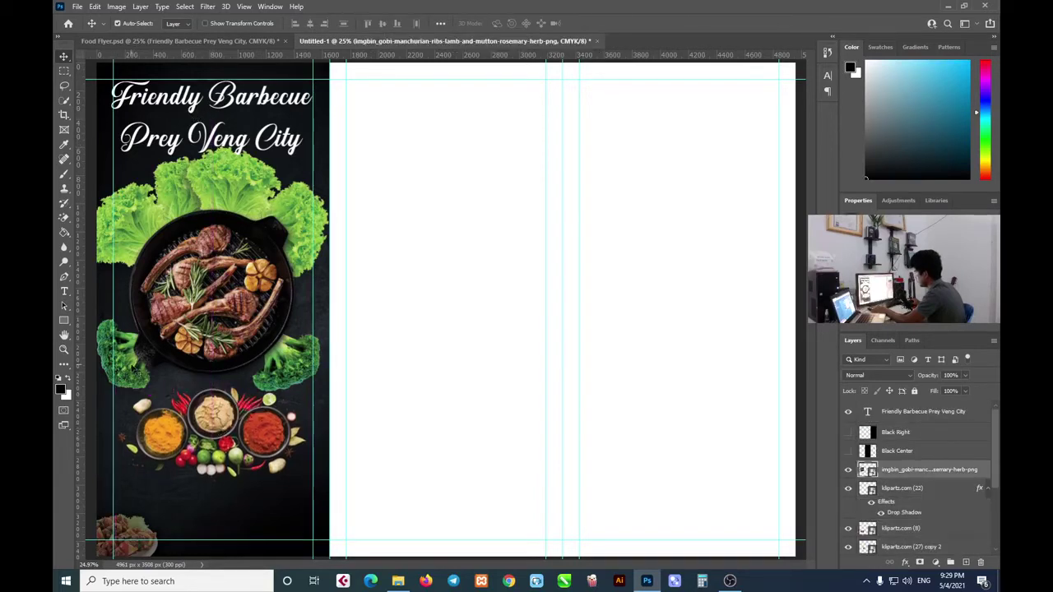
left_click_drag(134, 372, 296, 366)
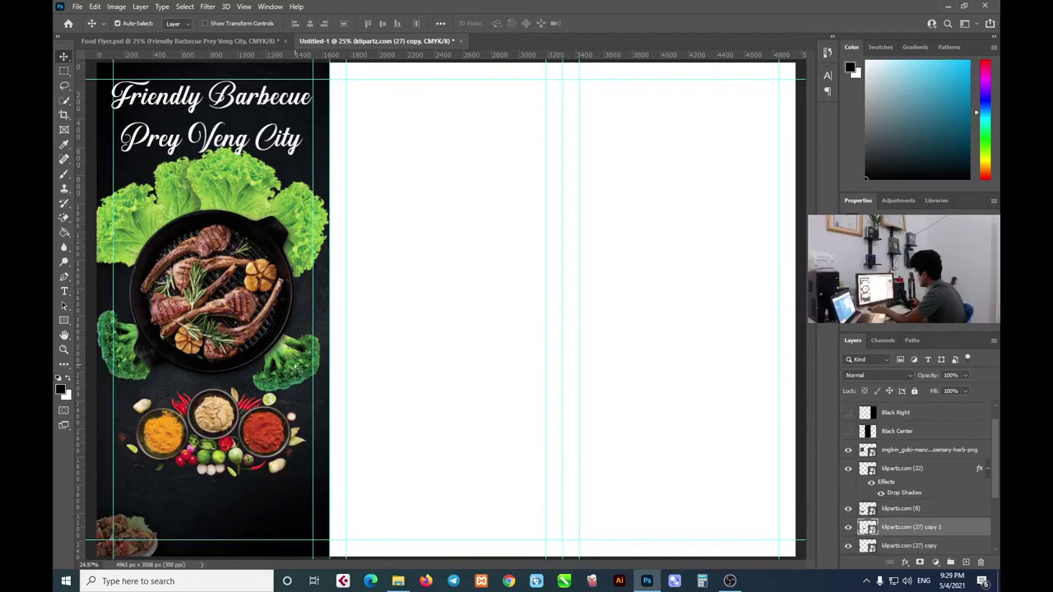
left_click_drag(242, 431, 234, 426)
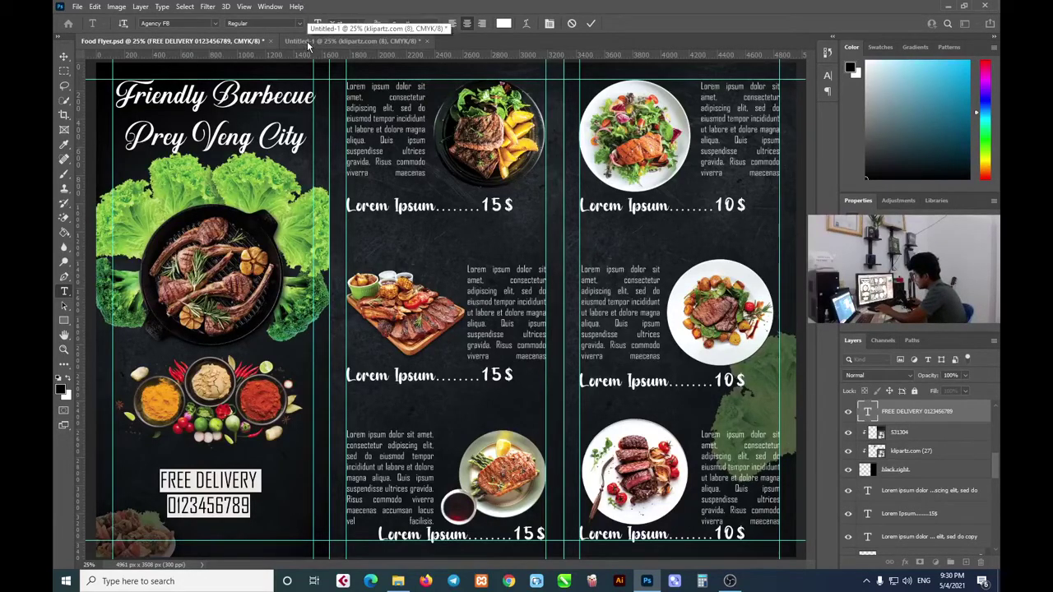
Paste the FREE DELIVERY text with its phone number, centred beneath the spice bowls
left_click(331, 43)
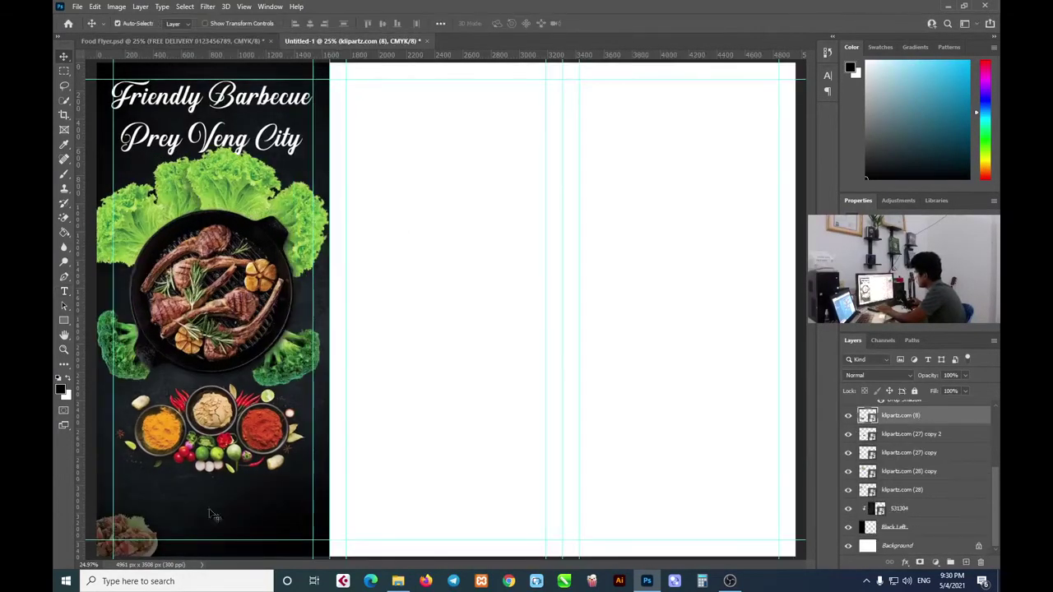
left_click(64, 292)
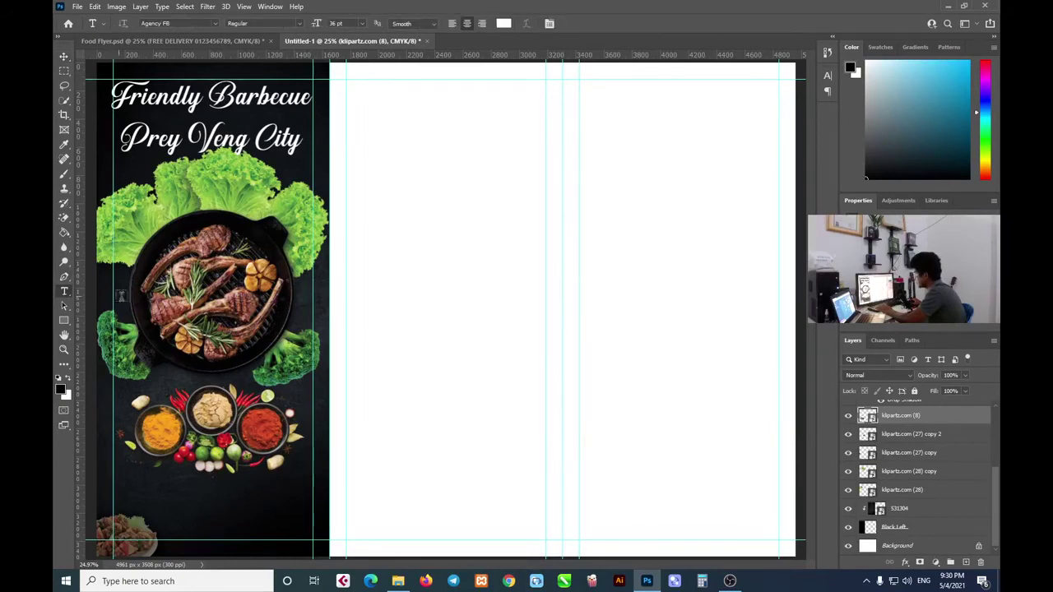
left_click(161, 498)
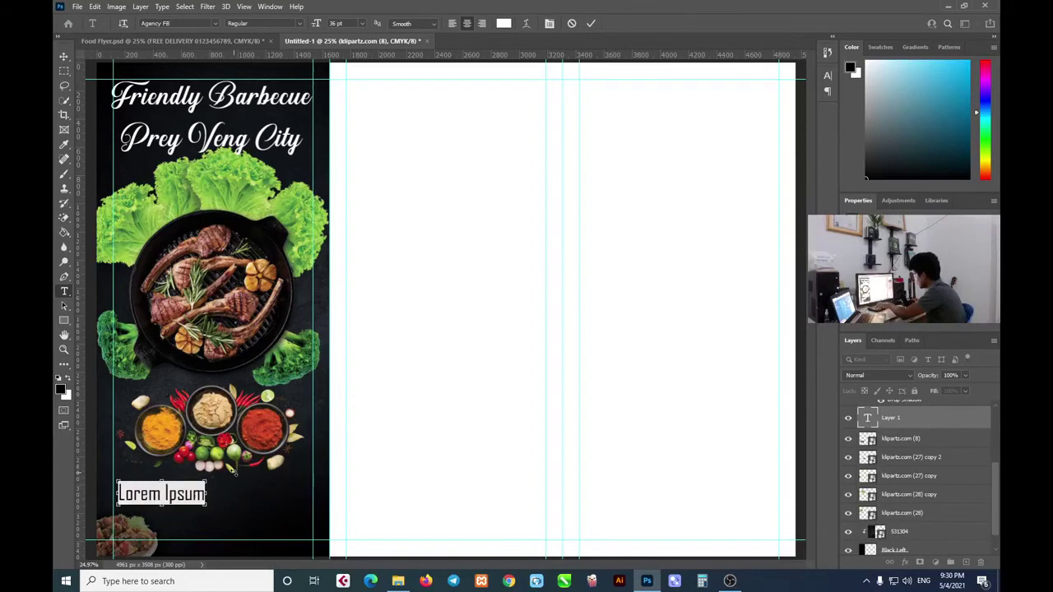
key("ctrl+v")
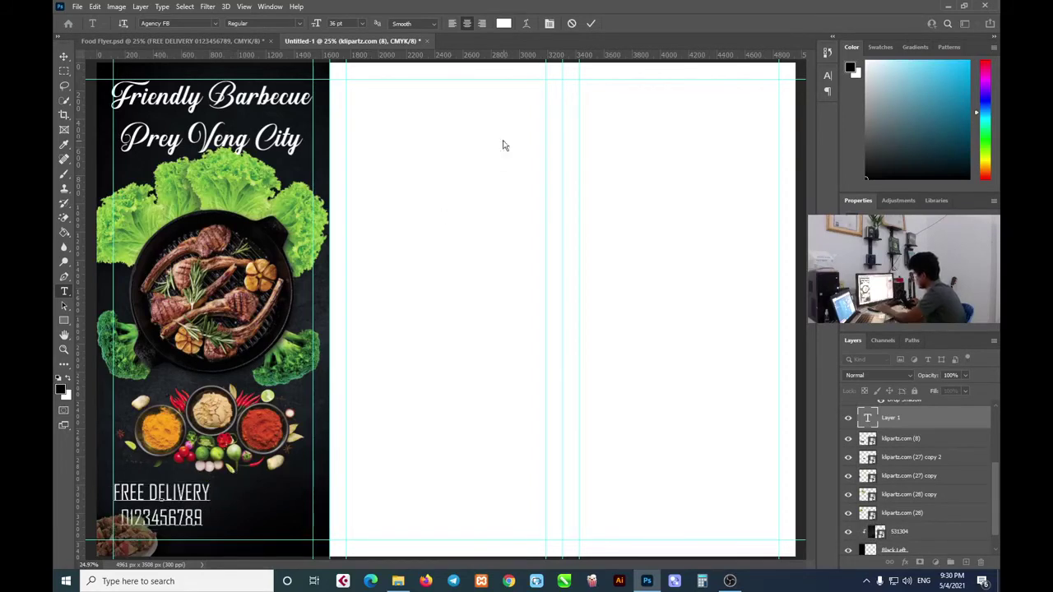
key("ctrl+Return")
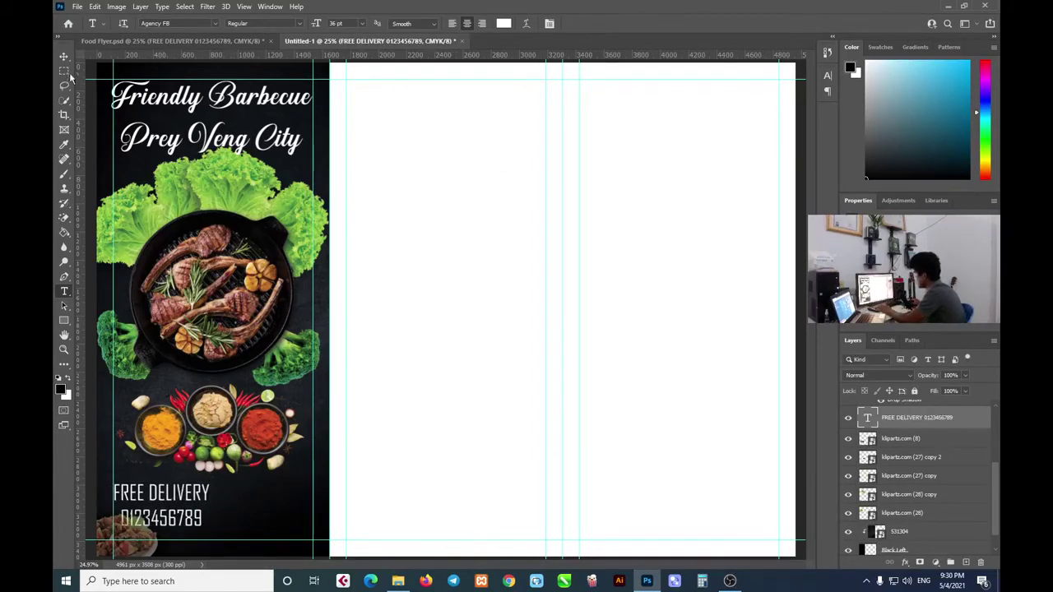
left_click(63, 55)
left_click_drag(172, 501, 223, 499)
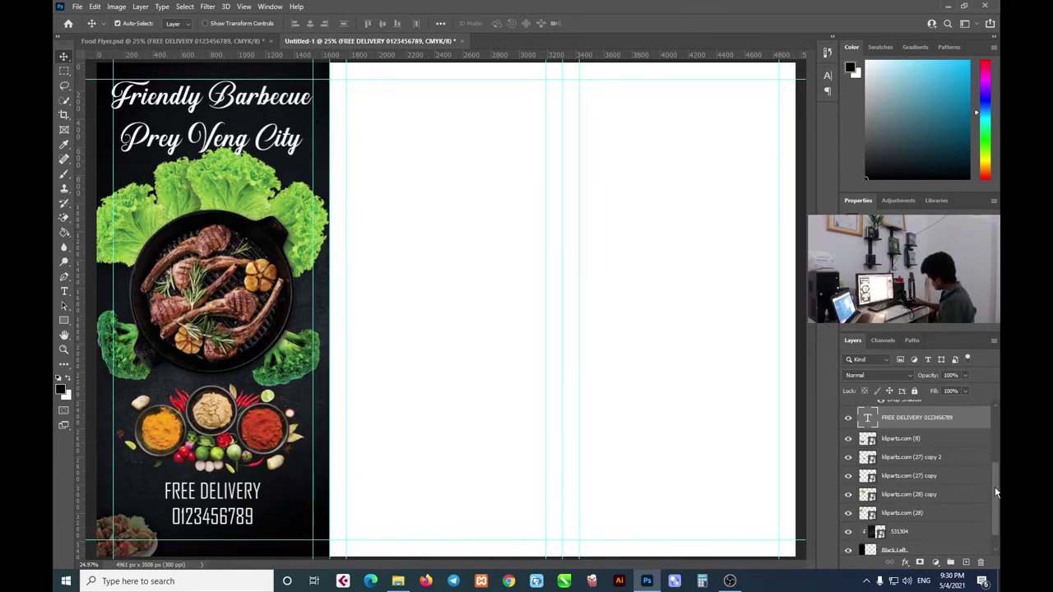
Move the title layer below Black Center and make the black centre panel visible
left_click_drag(995, 492, 995, 544)
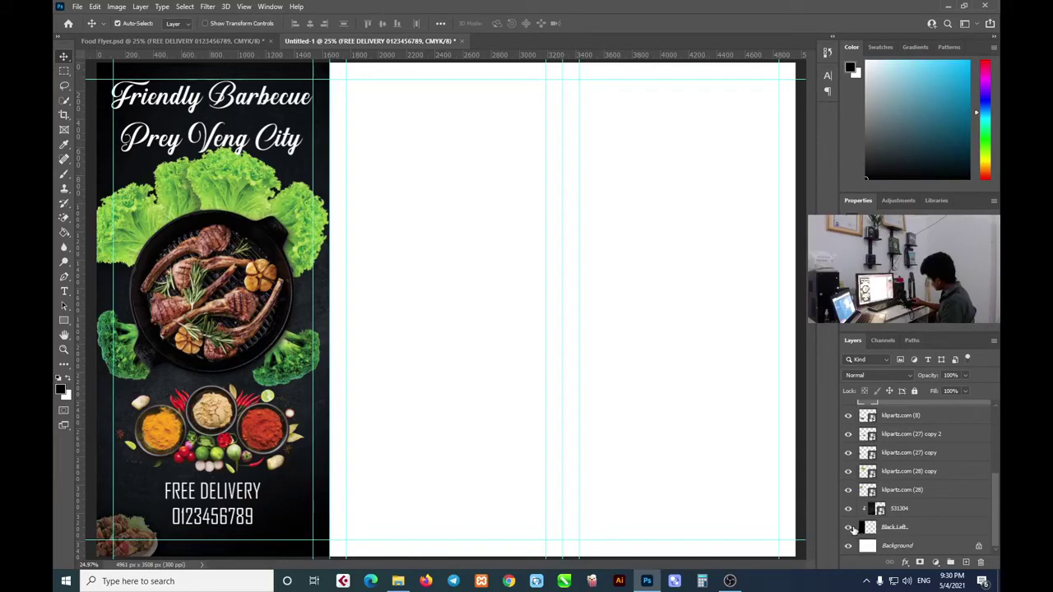
scroll(997, 501, "up", 3)
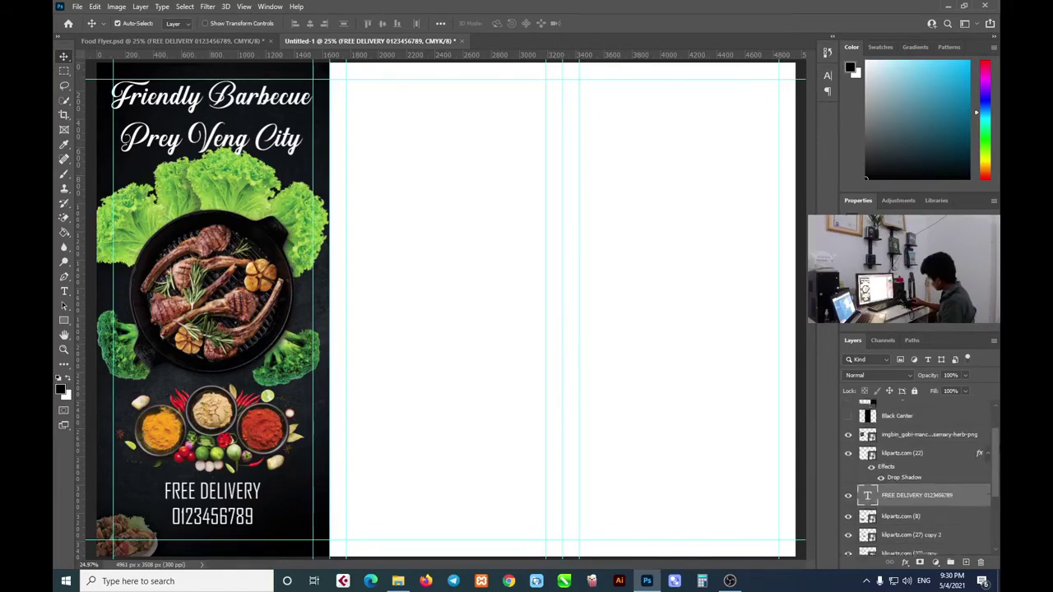
scroll(997, 502, "up", 3)
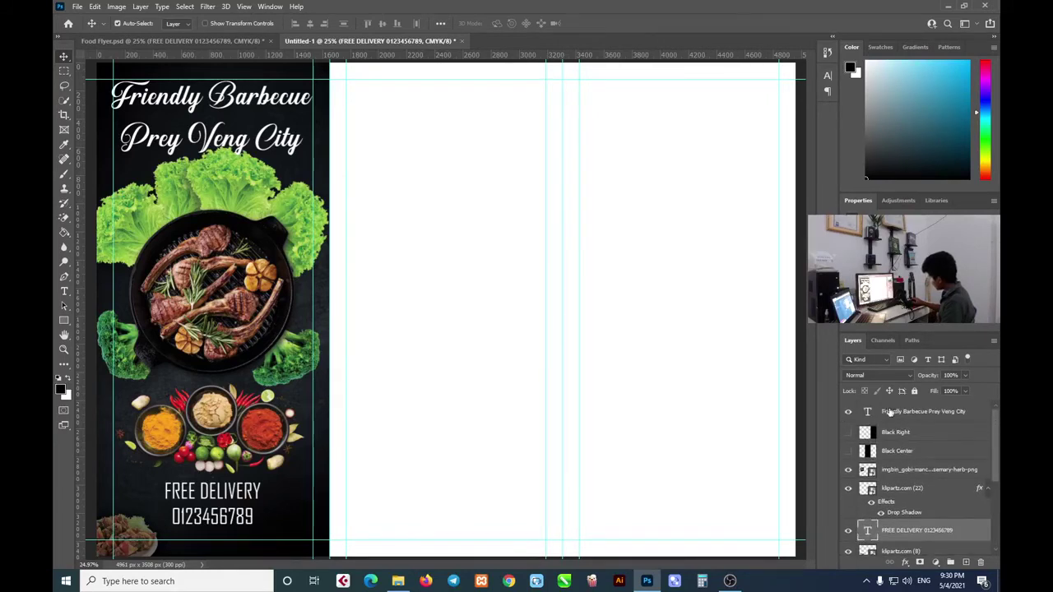
left_click_drag(897, 414, 888, 458)
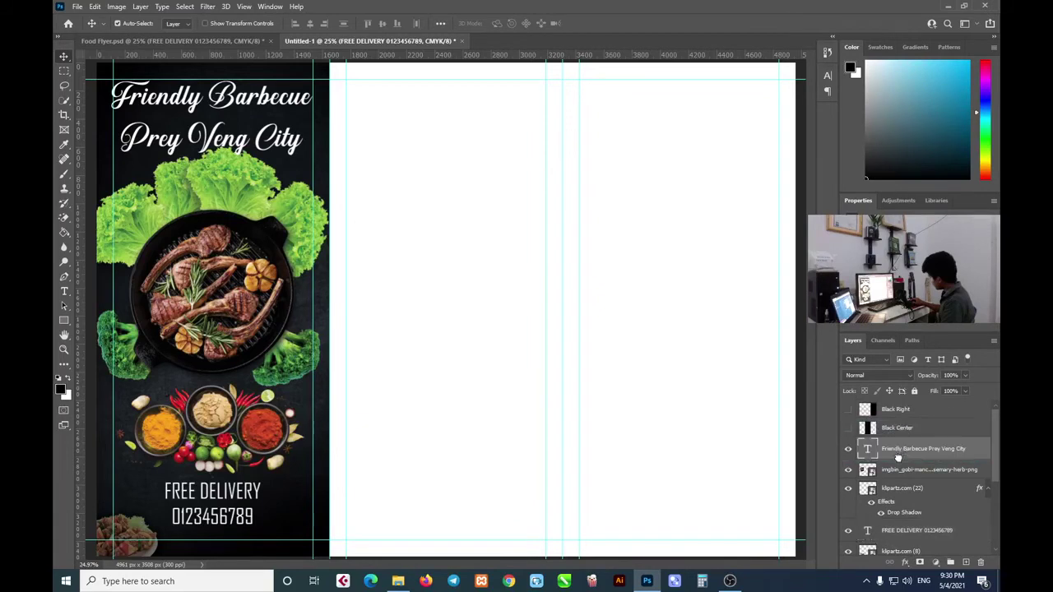
left_click(850, 429)
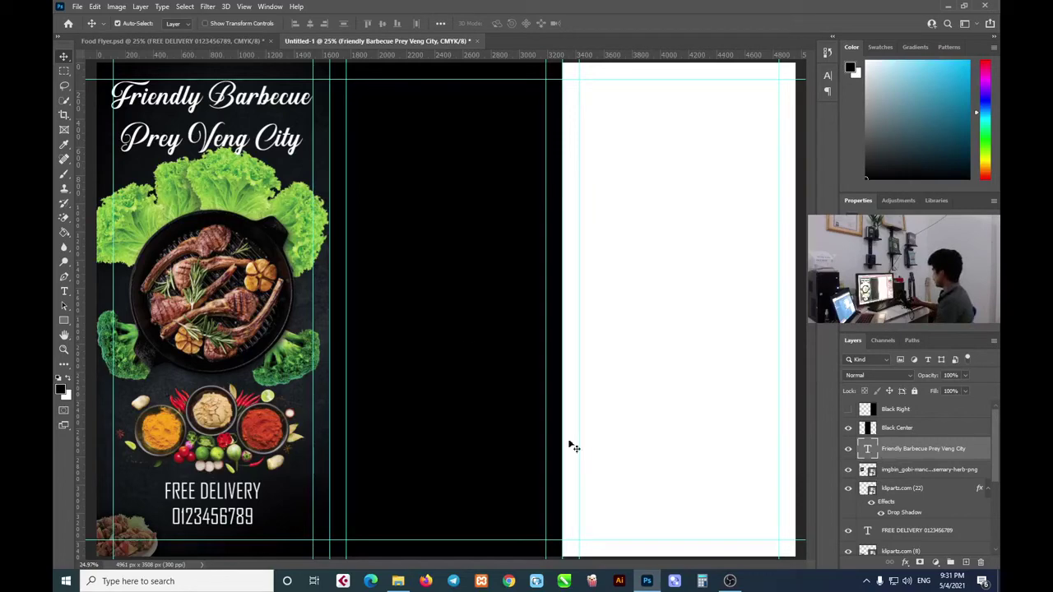
Drag the 531304.jpg texture from the pic folder into Photoshop
left_click(398, 580)
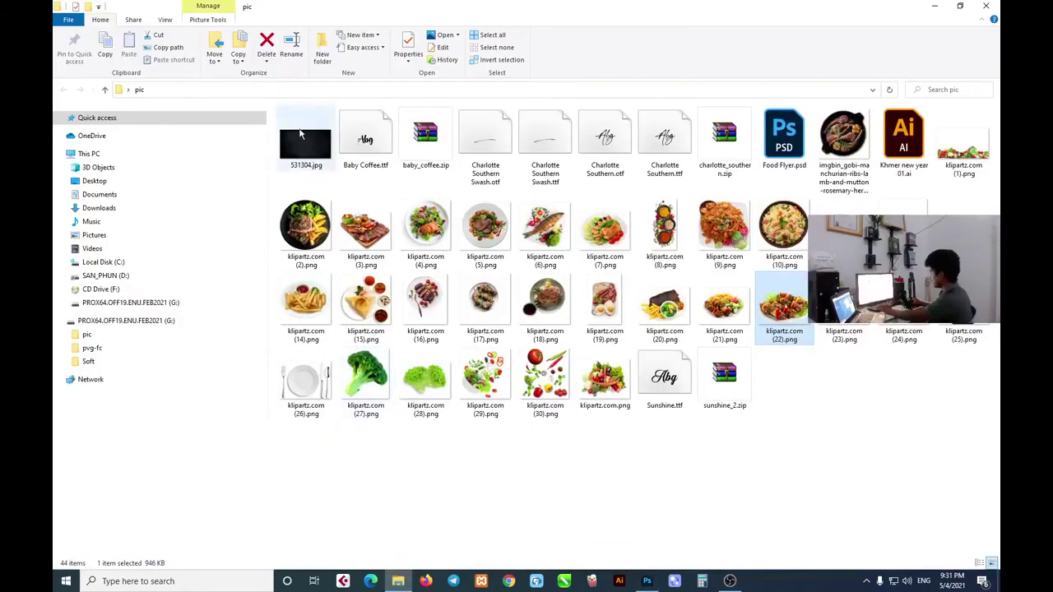
left_click(327, 151)
mouse_move(306, 148)
left_mouse_down()
mouse_move(649, 582)
mouse_move(502, 258)
left_mouse_up()
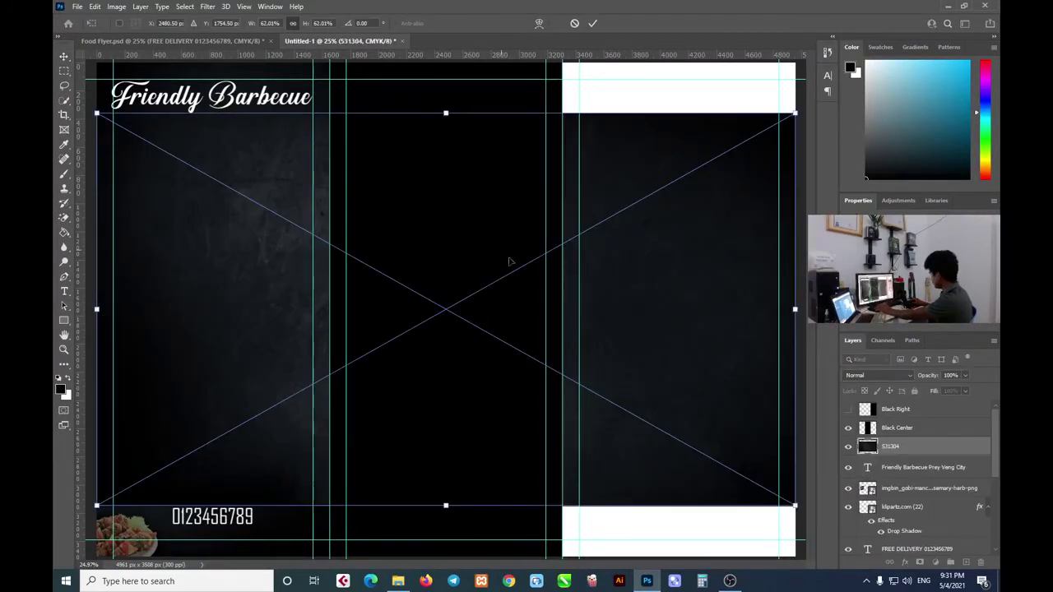
Place the 531304 texture, stack it above Black Center, and shift it down the canvas
key("Return")
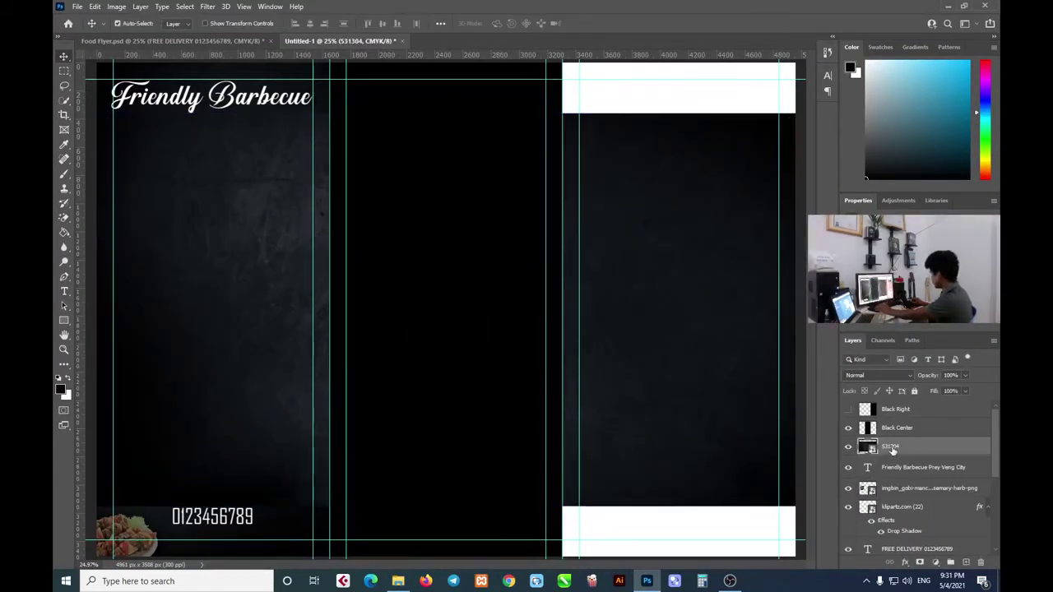
left_click_drag(906, 450, 888, 436)
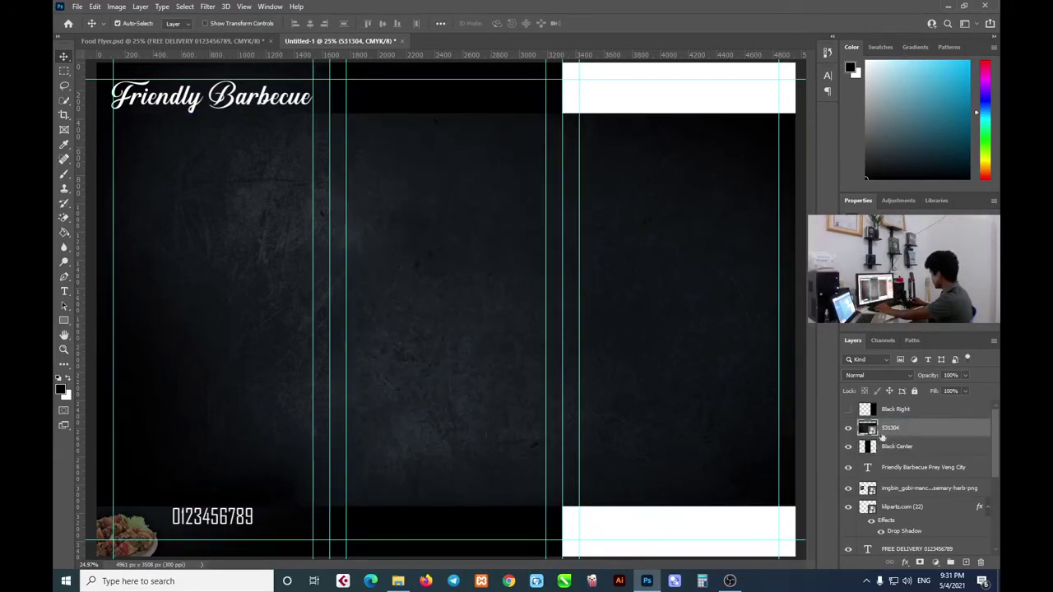
left_click_drag(463, 274, 482, 278)
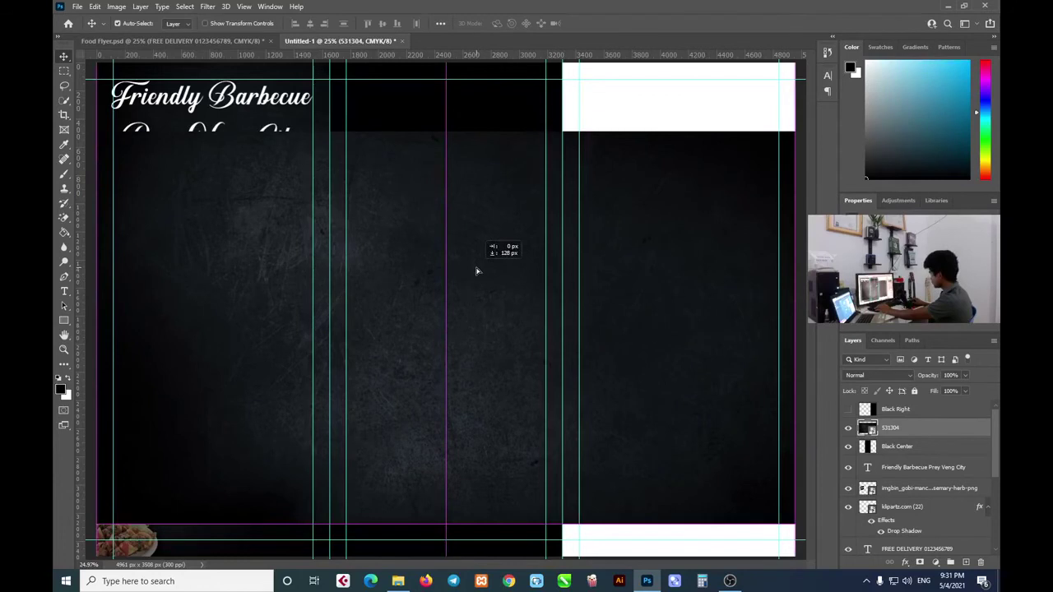
left_click_drag(483, 278, 480, 277)
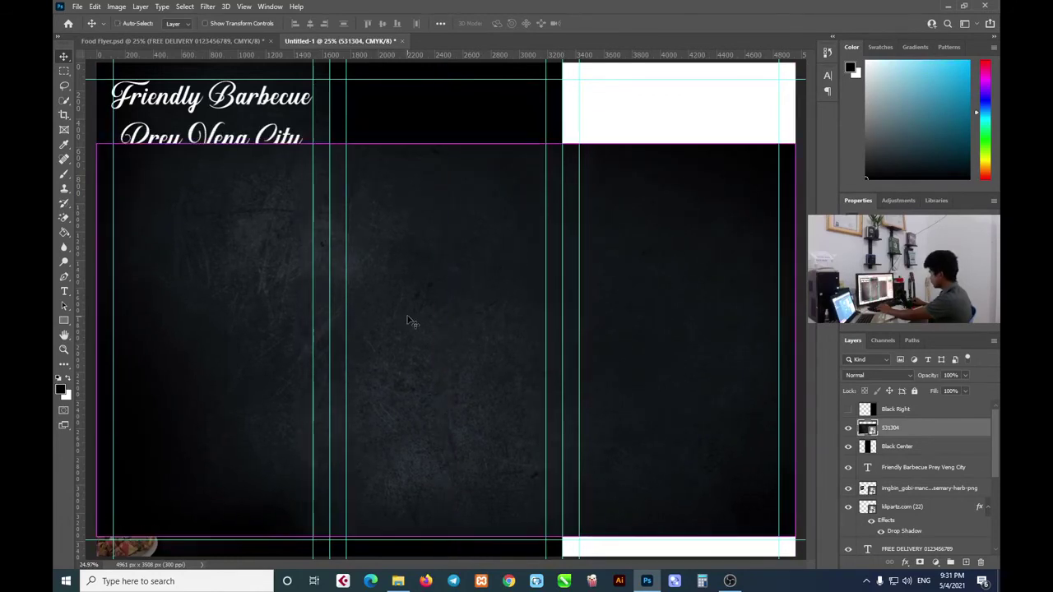
Rotate the texture 90° counter-clockwise, fit it over the centre panel, and clip it to Black Center
key("ctrl+t")
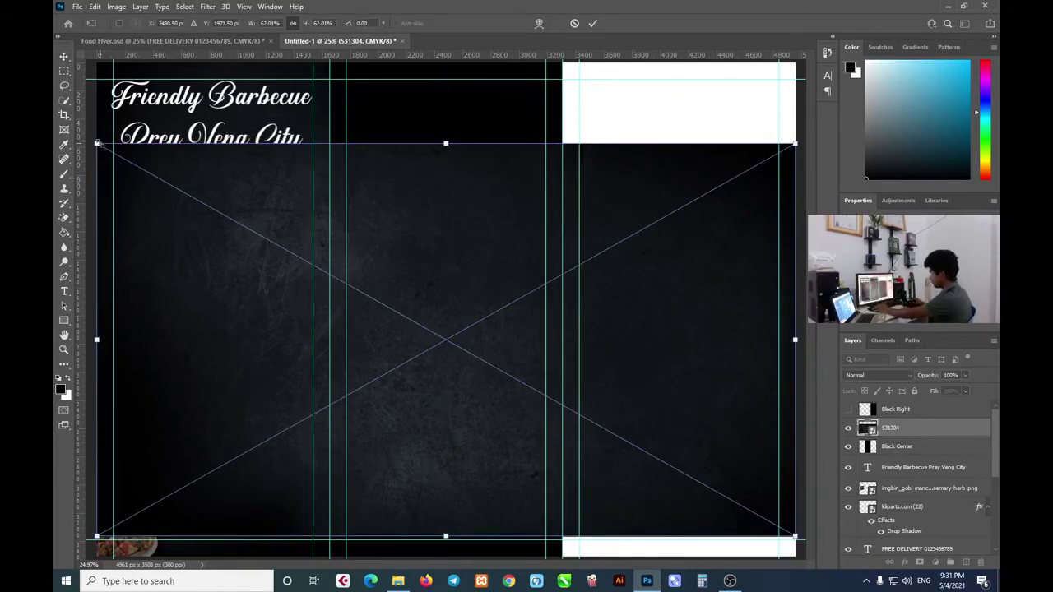
right_click(418, 198)
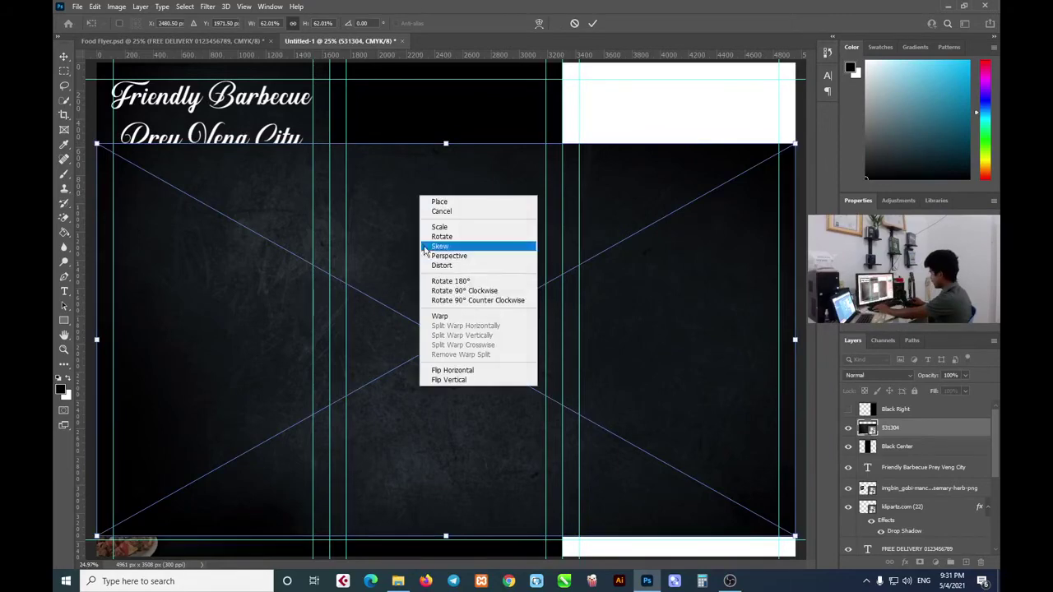
left_click(473, 300)
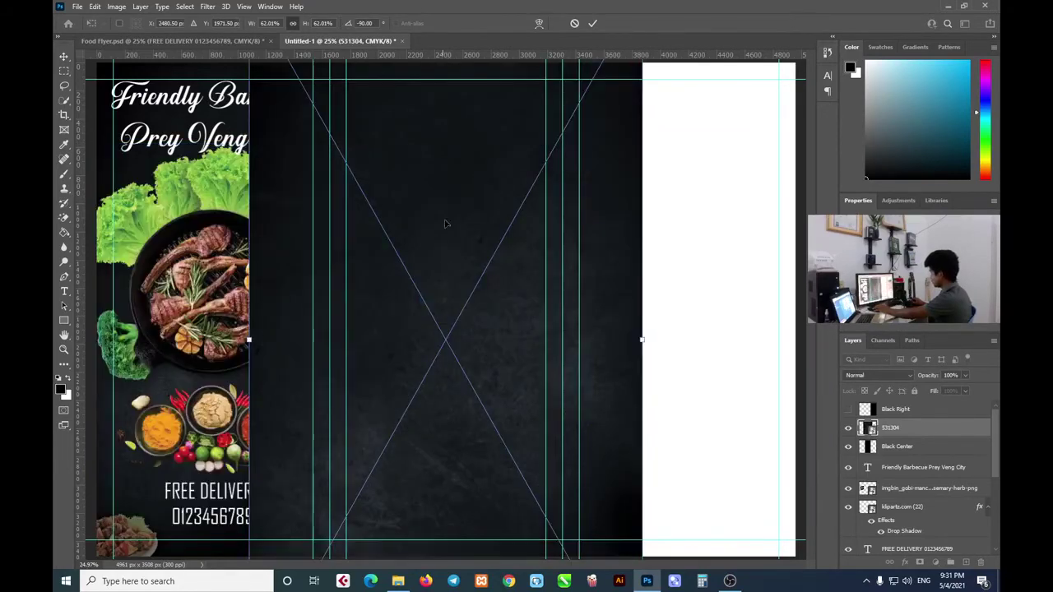
left_click_drag(439, 216, 516, 268)
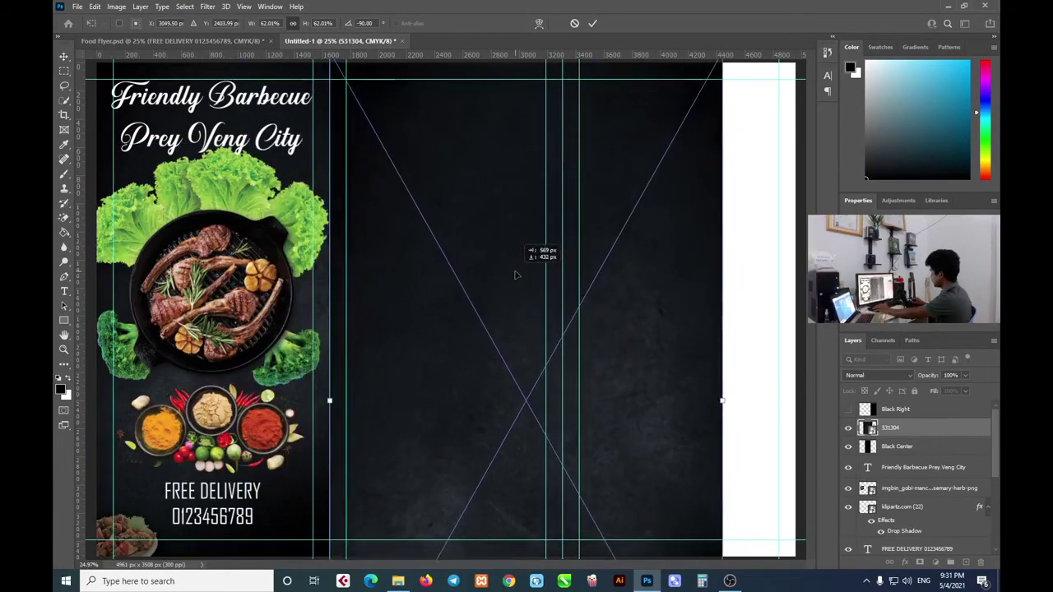
left_click_drag(516, 268, 512, 289)
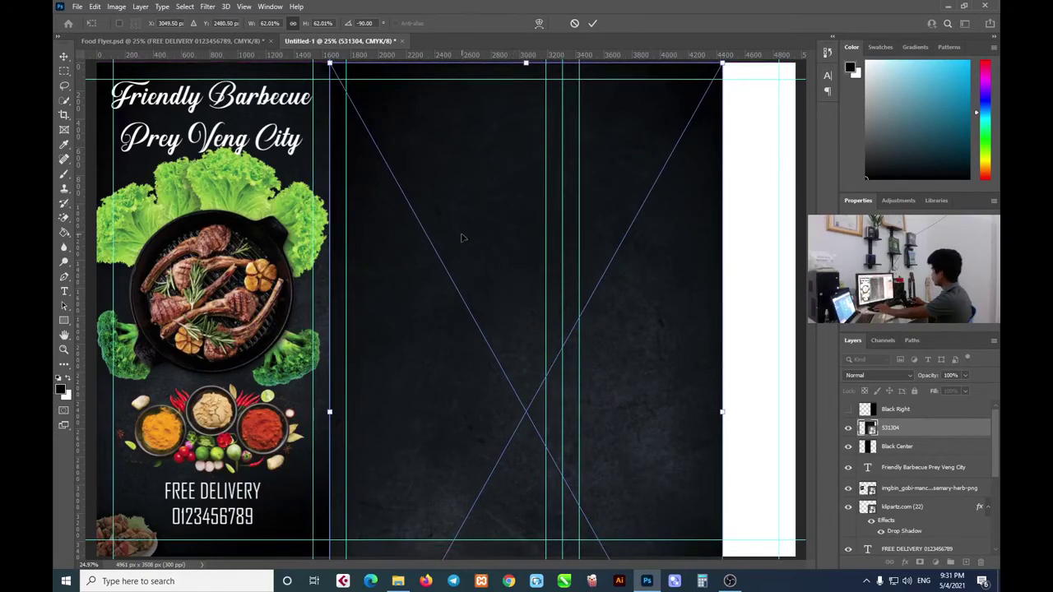
left_click_drag(674, 403, 676, 345)
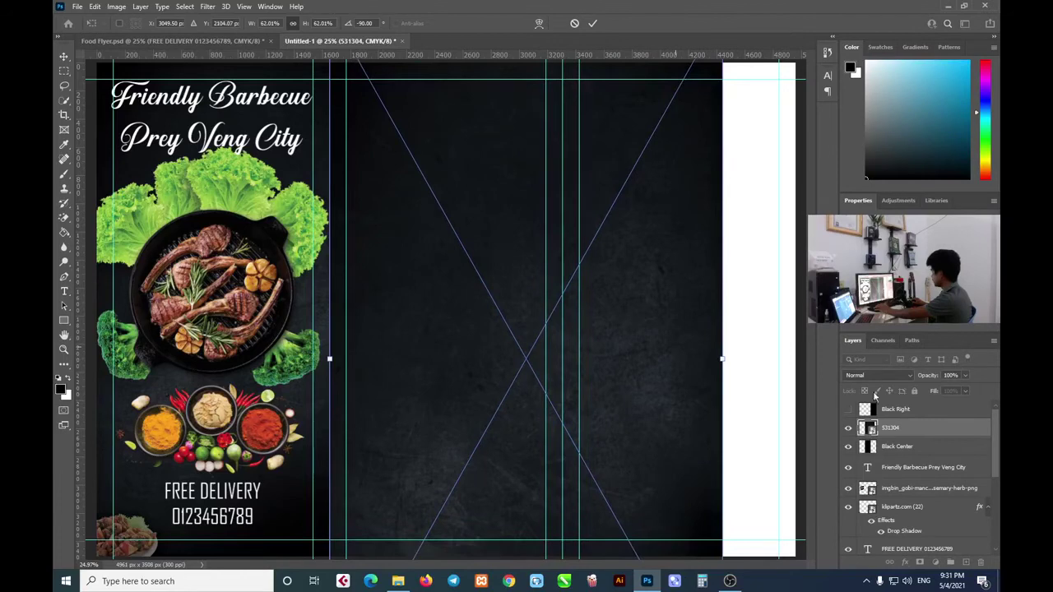
key("Return")
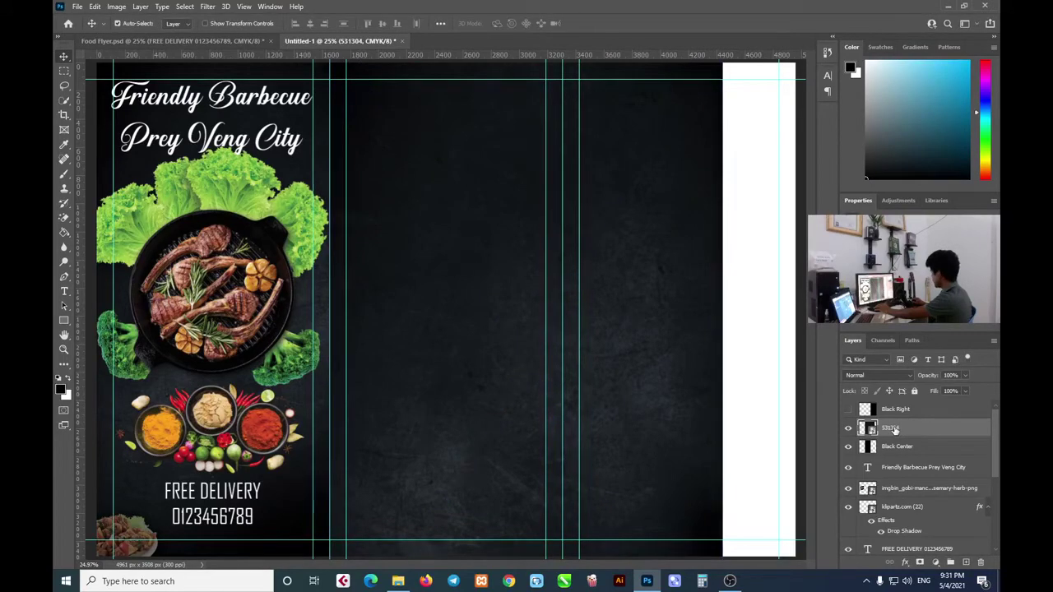
right_click(894, 429)
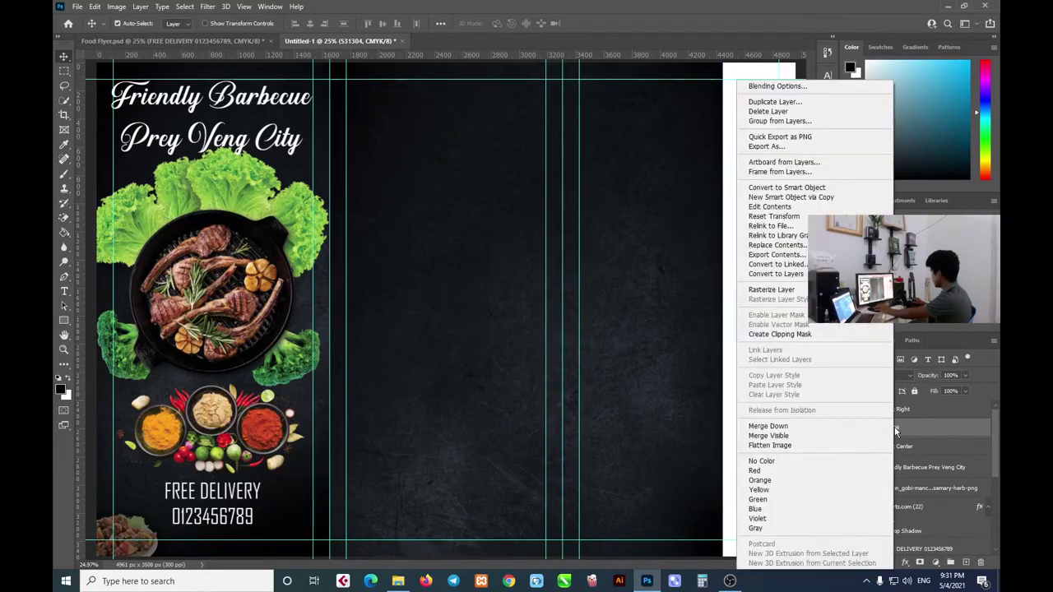
left_click(798, 337)
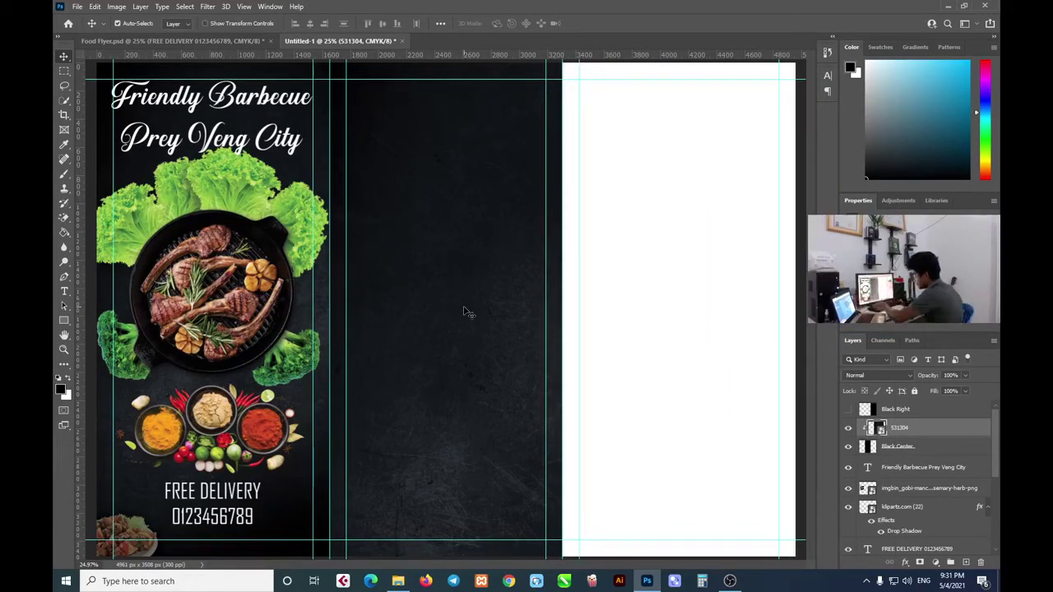
Move the centre texture slightly higher on the canvas
mouse_move(448, 308)
left_mouse_down()
mouse_move(425, 293)
mouse_move(425, 277)
mouse_move(431, 356)
mouse_move(431, 333)
left_mouse_up()
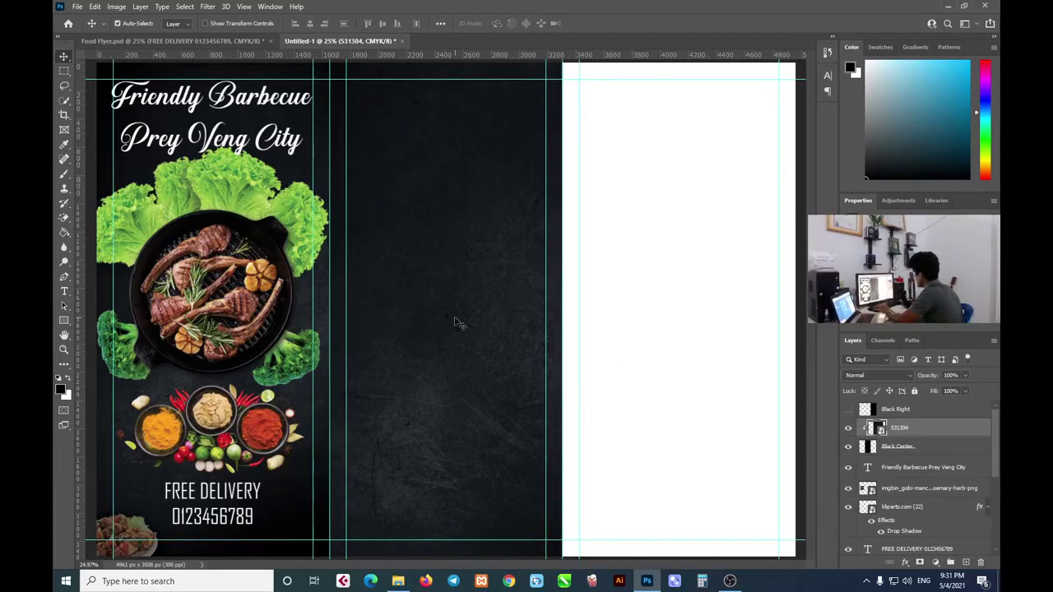
left_click_drag(484, 388, 465, 332)
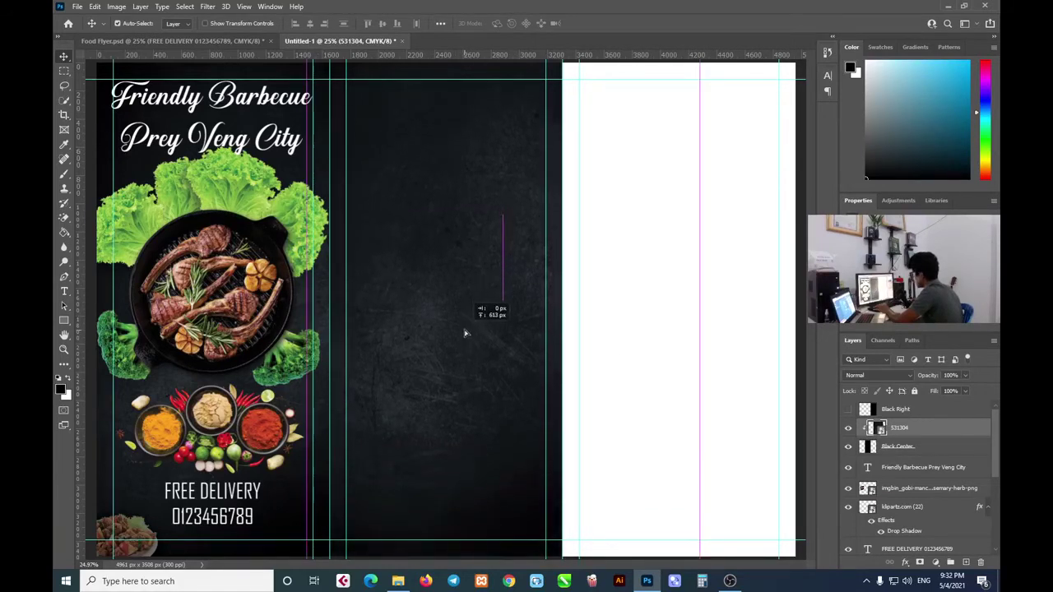
left_click_drag(465, 332, 465, 333)
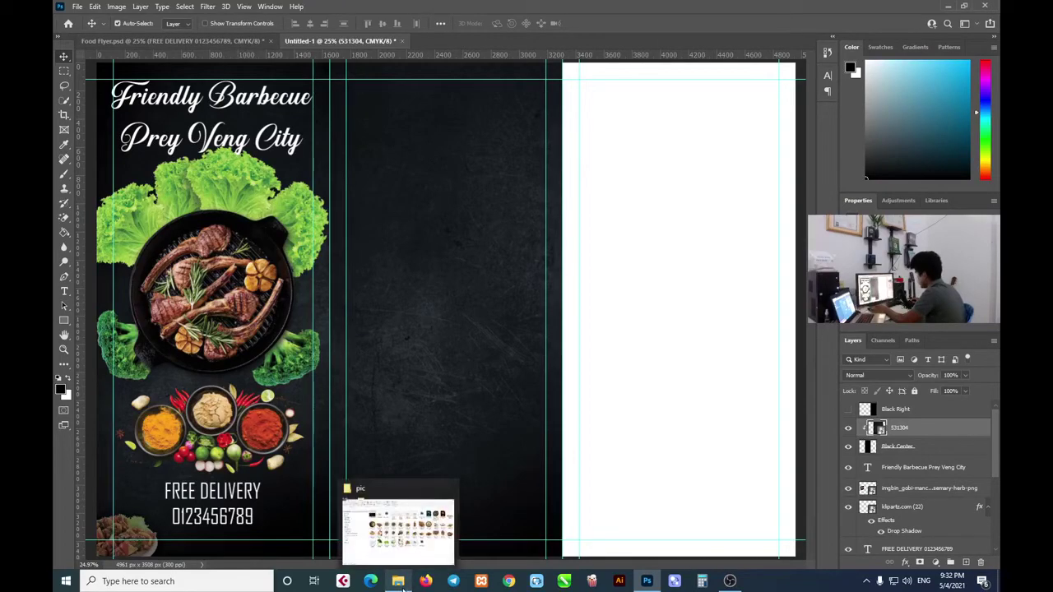
Glance at OBS and the pic folder, then bring up the finished Food Flyer.psd reference
left_click(729, 578)
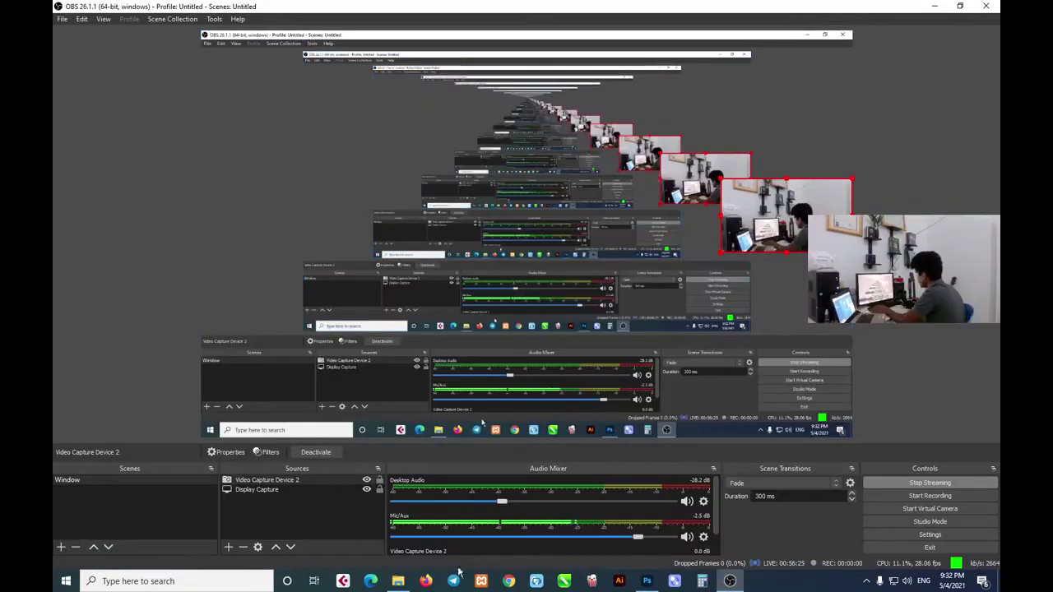
left_click(647, 581)
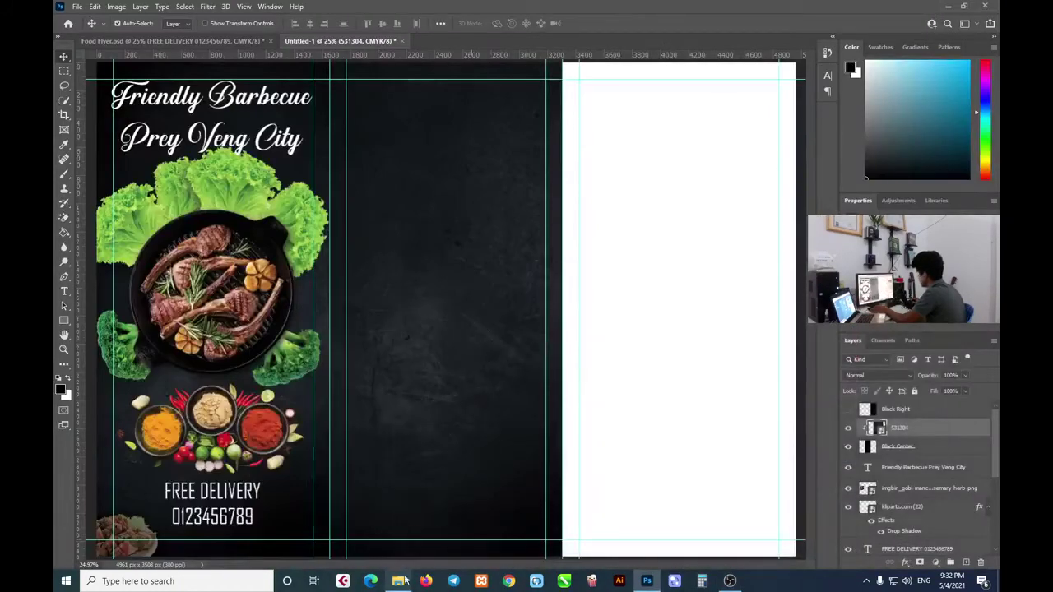
left_click(398, 580)
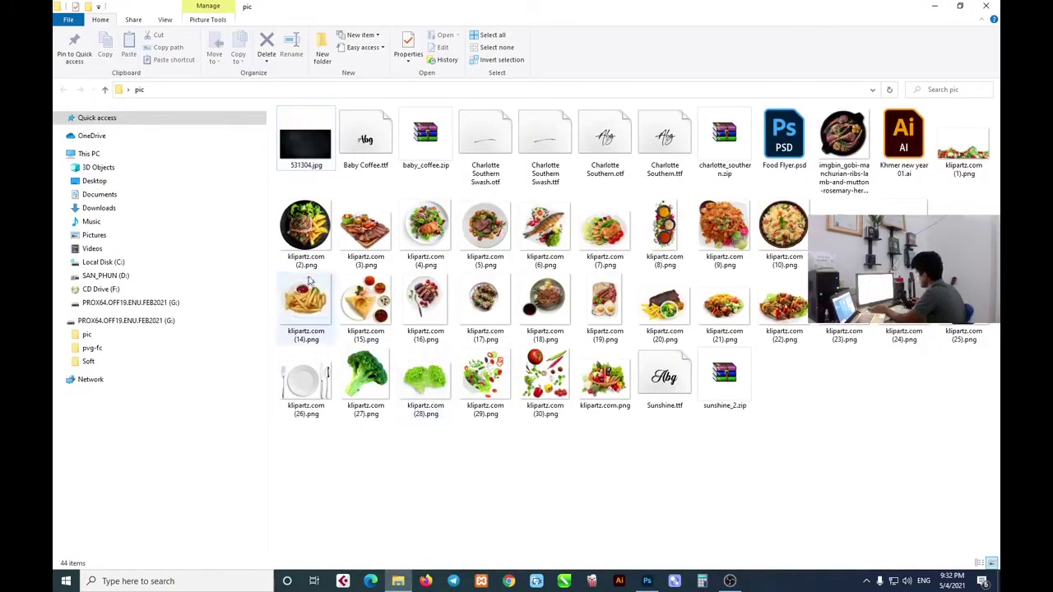
left_click(306, 233)
left_click_drag(306, 233, 646, 580)
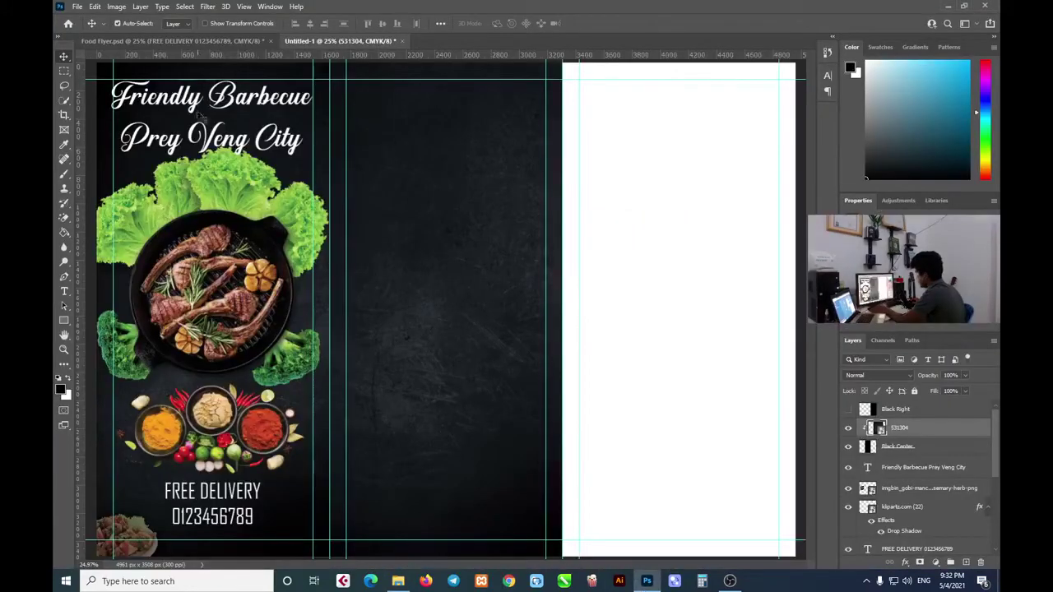
left_click(164, 41)
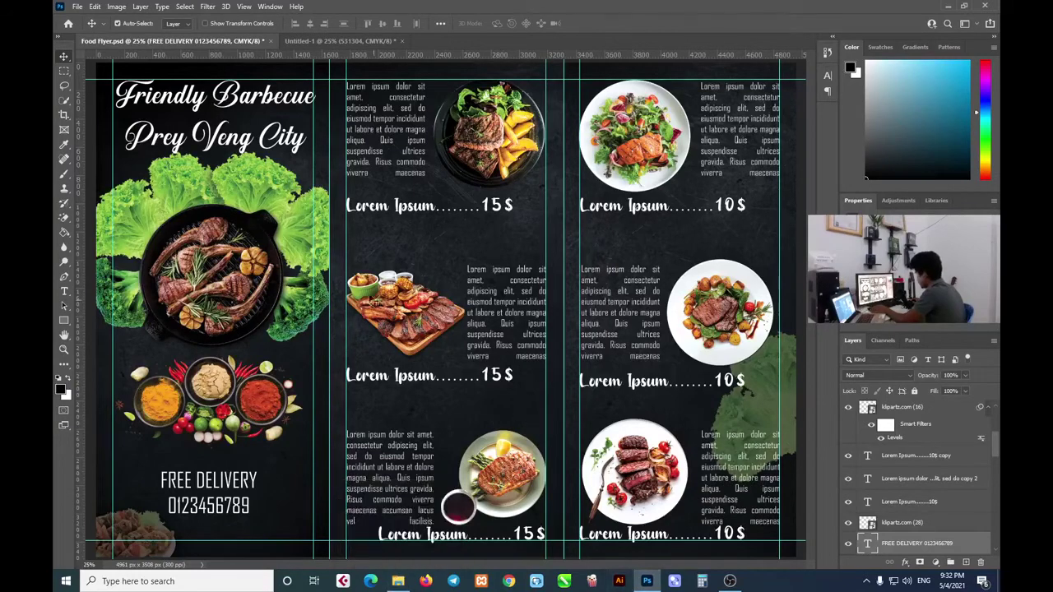
Inspect the Friendly Barbecue Prey Veng City title text in Untitled-1, then show the pic folder
left_click(189, 114)
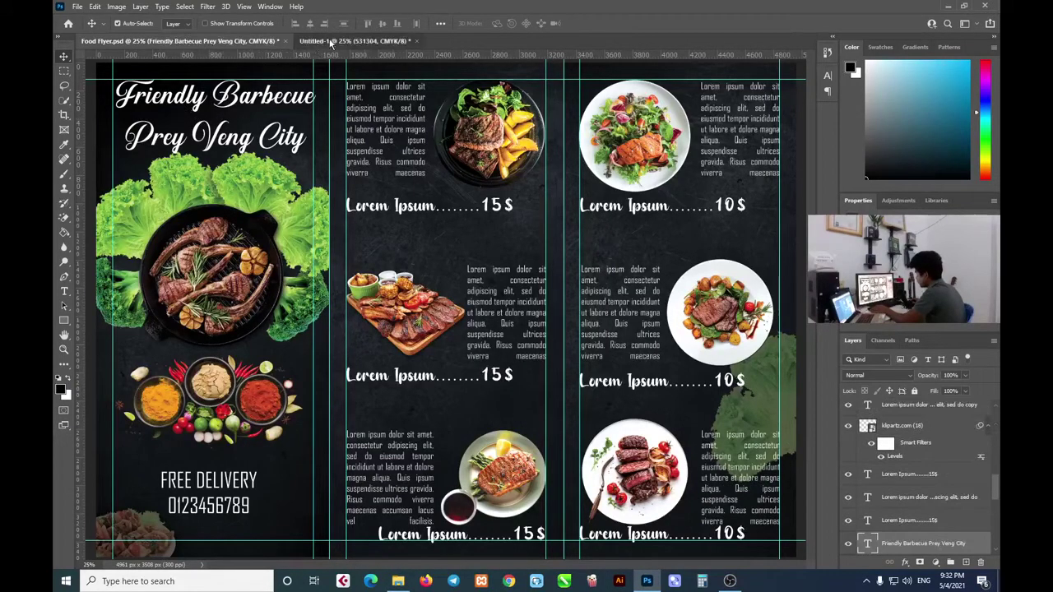
left_click(329, 39)
left_click(191, 106)
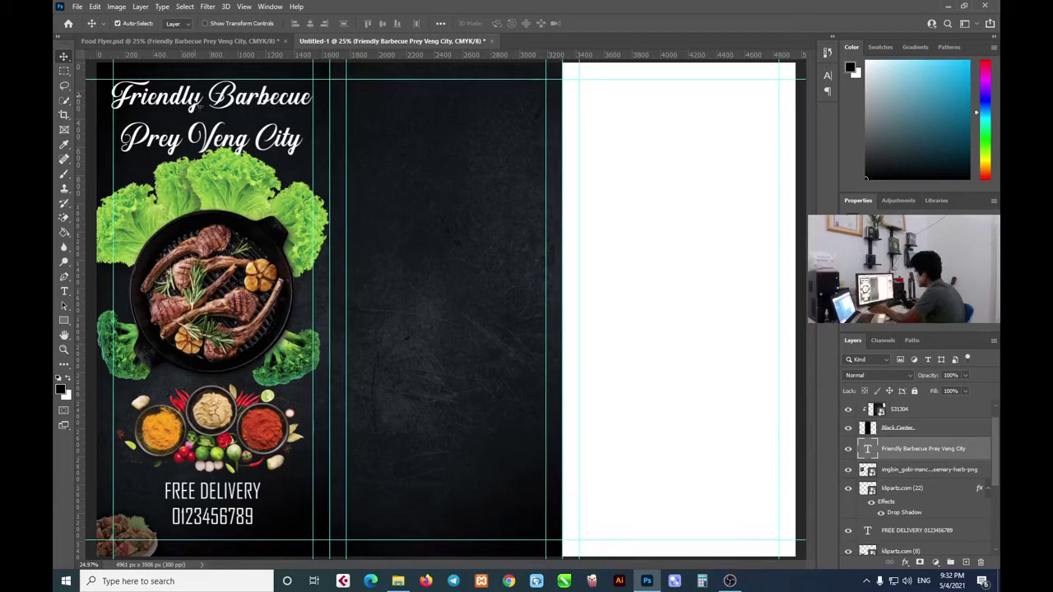
double_click(195, 104)
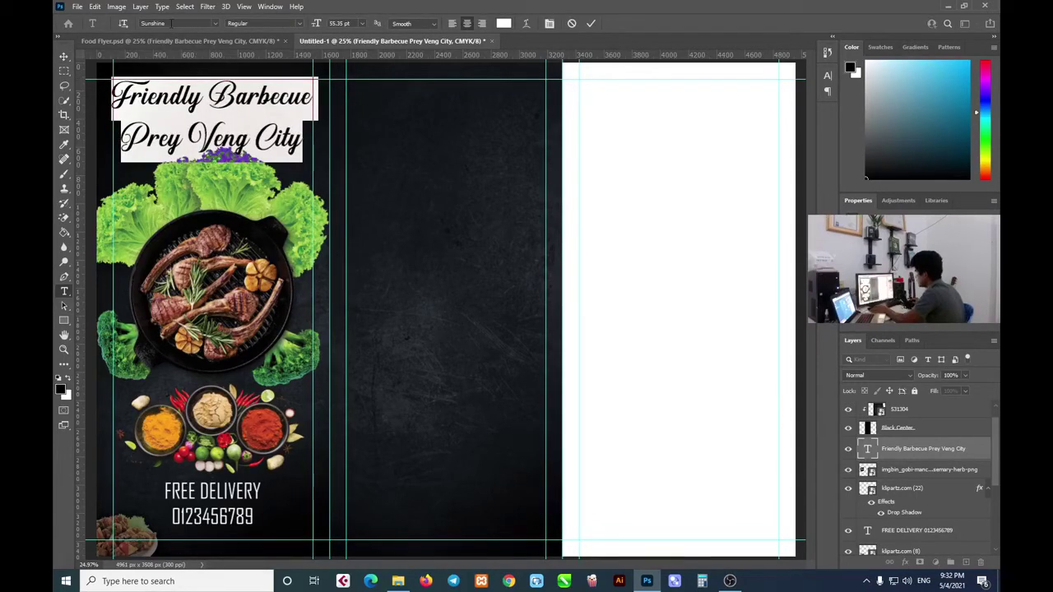
left_click(171, 102)
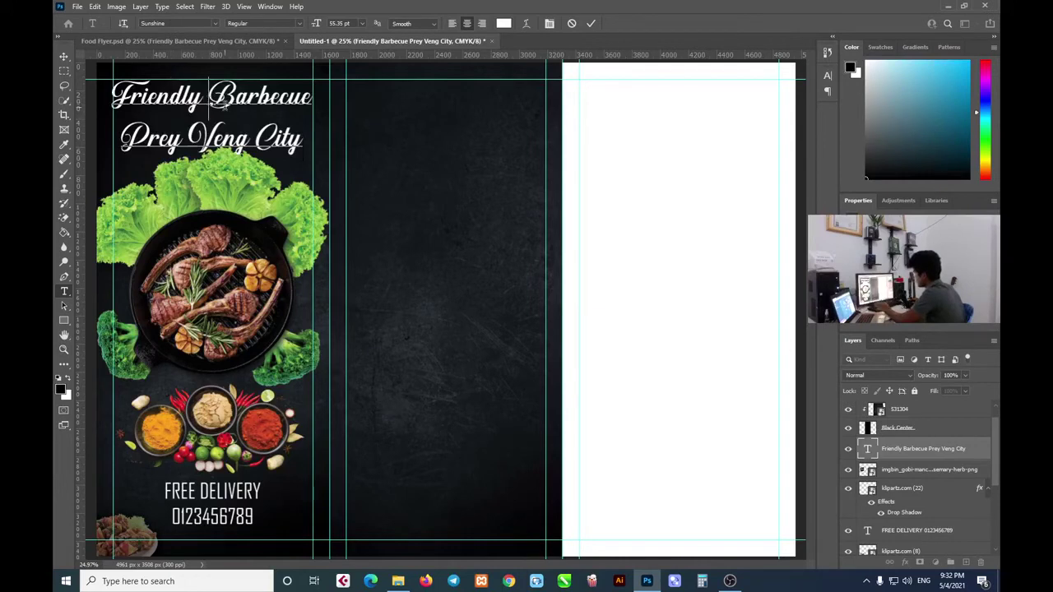
left_click(181, 23)
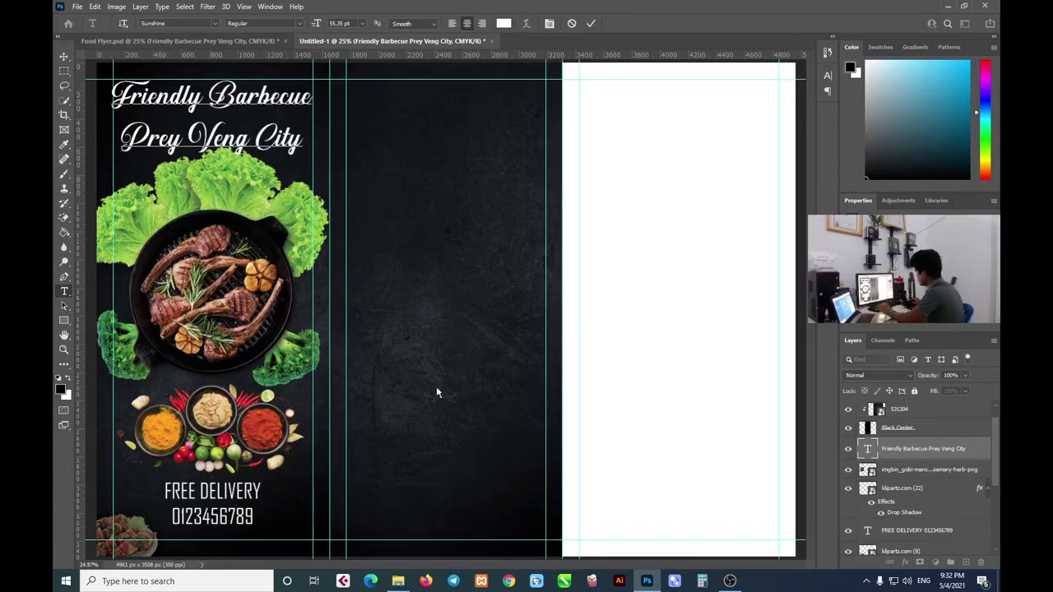
left_click(398, 581)
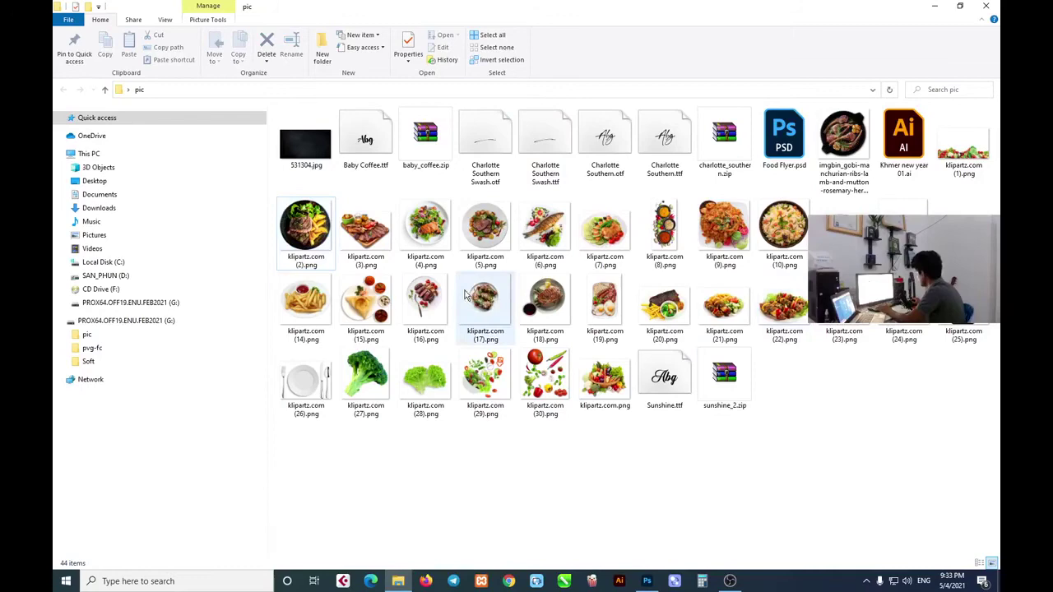
Drag the klipartz.com (2).png steak plate image from the pic folder toward Photoshop
left_click_drag(304, 229, 548, 463)
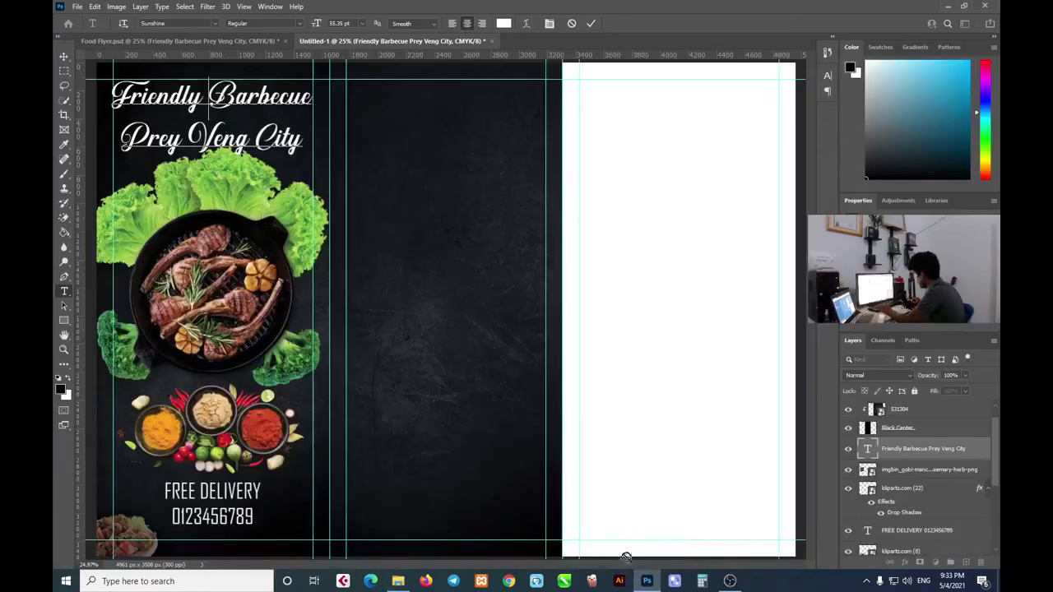
mouse_move(548, 463)
left_mouse_down()
mouse_move(406, 199)
mouse_move(422, 261)
left_mouse_up()
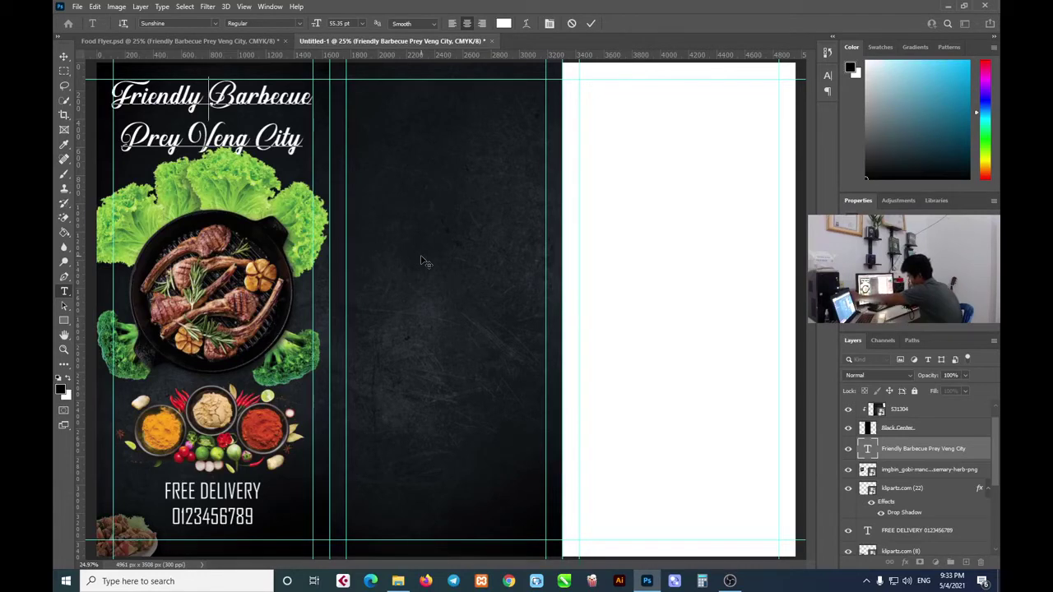
Try moving the lamb pan layer to the top of the stack, then undo it
left_click_drag(422, 262, 208, 298)
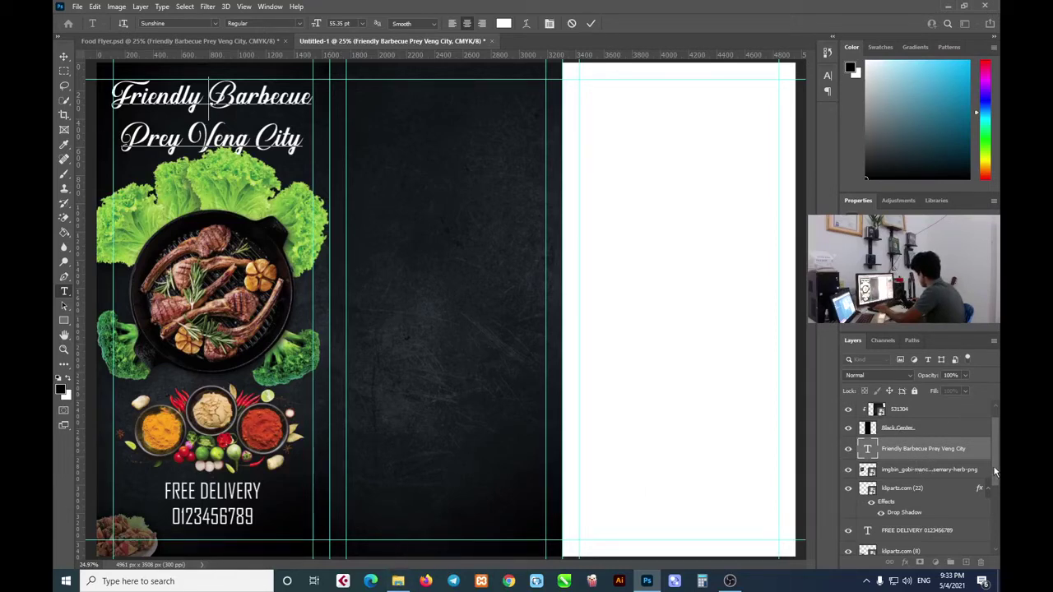
left_click_drag(994, 471, 993, 463)
left_click(915, 490)
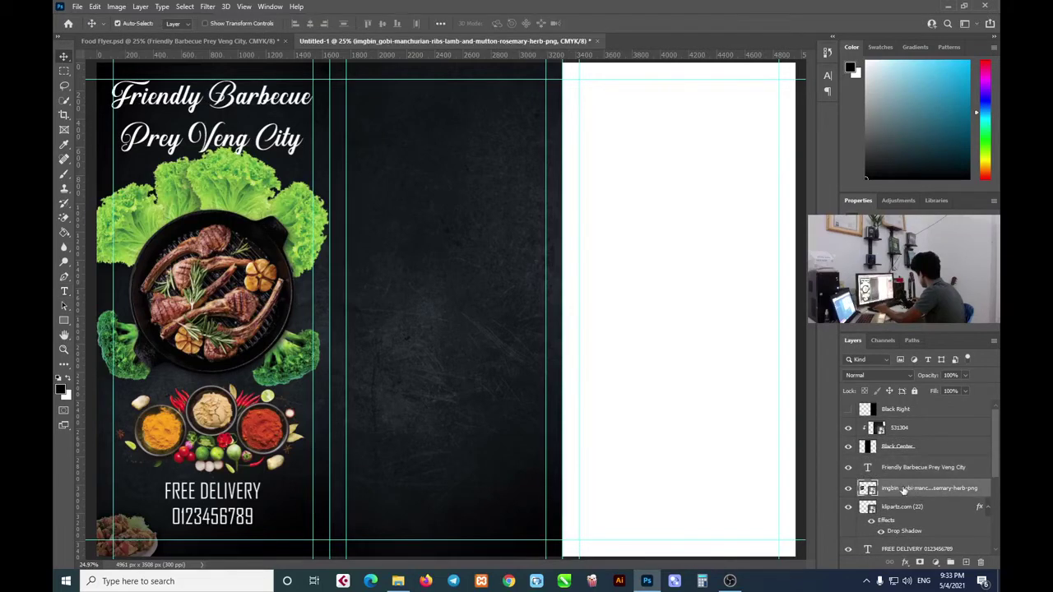
left_click_drag(915, 489, 904, 420)
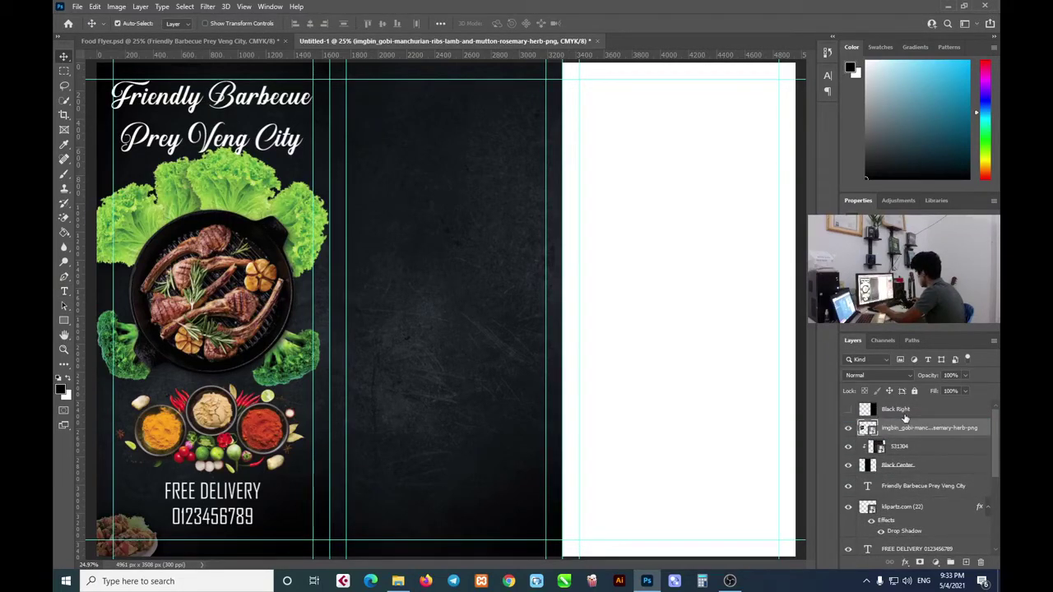
left_click_drag(905, 430, 905, 409)
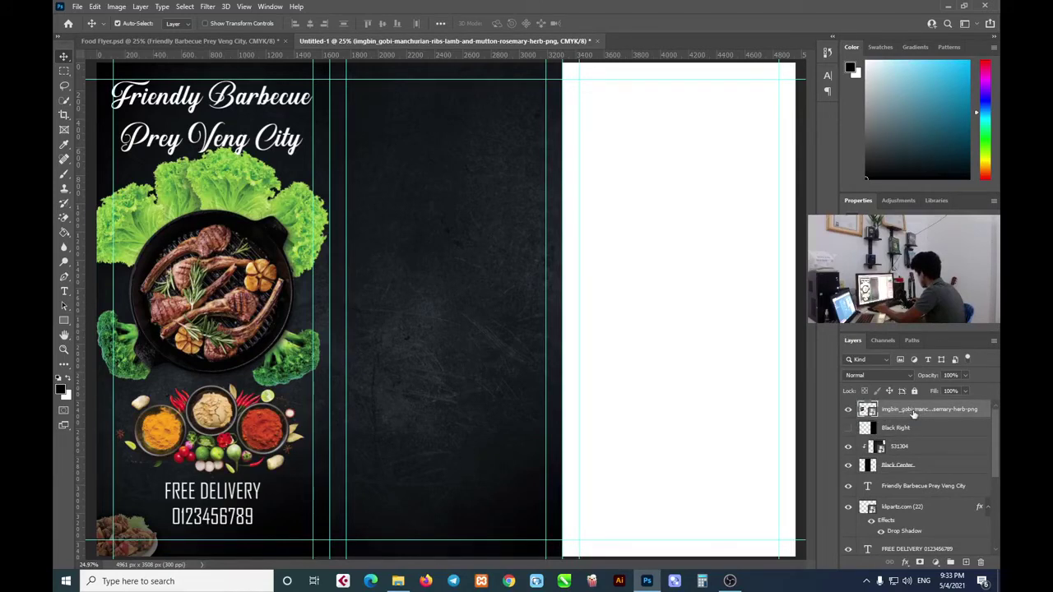
key("ctrl+bracketleft")
key("ctrl+bracketleft")
key("ctrl+bracketleft")
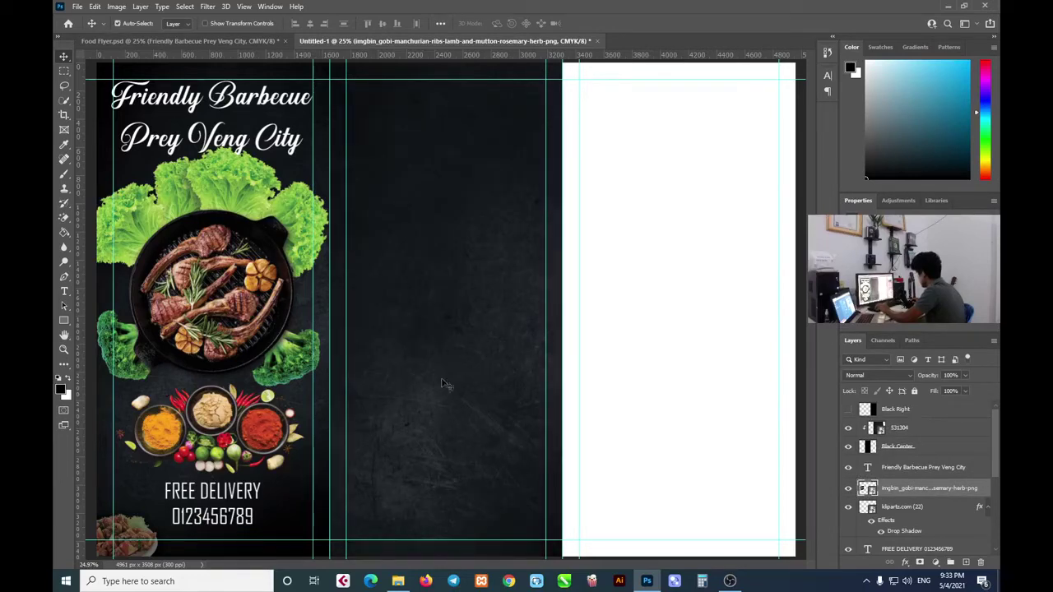
Check the lamb pan layer by toggling its visibility off and on
right_click(902, 491)
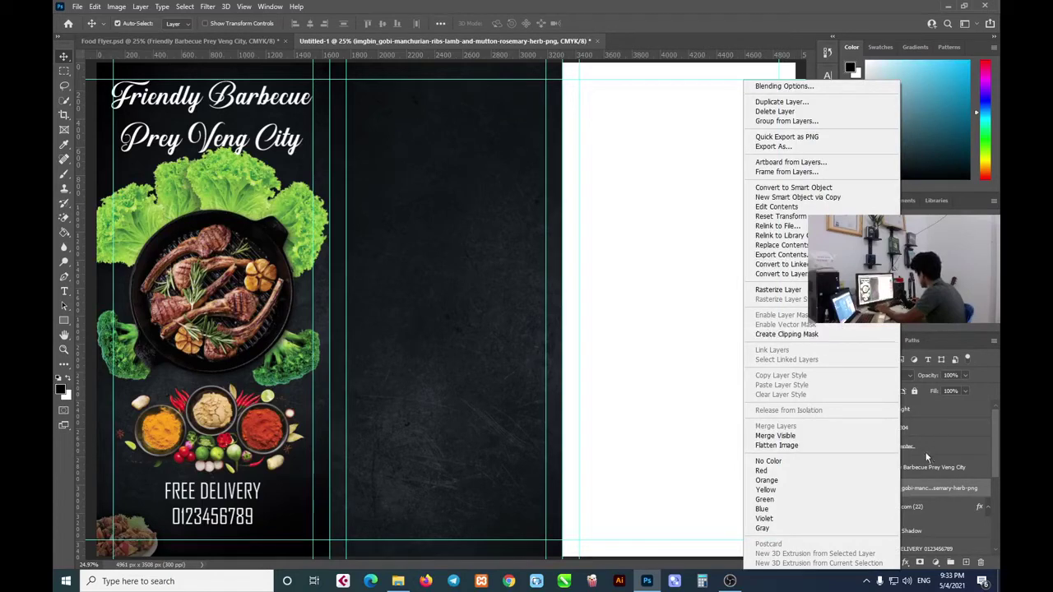
left_click(914, 488)
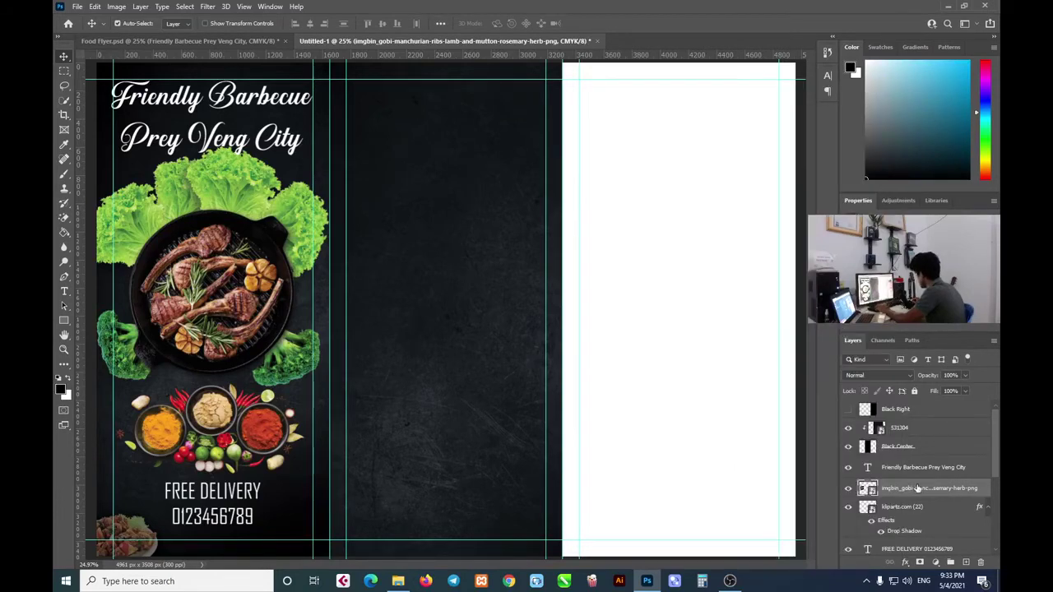
left_click(848, 489)
left_click(848, 489)
left_click(848, 488)
Drag the steak plate image from the pic folder back into Photoshop
left_click(399, 581)
left_click(739, 455)
mouse_move(306, 247)
left_mouse_down()
mouse_move(639, 313)
mouse_move(519, 273)
left_mouse_up()
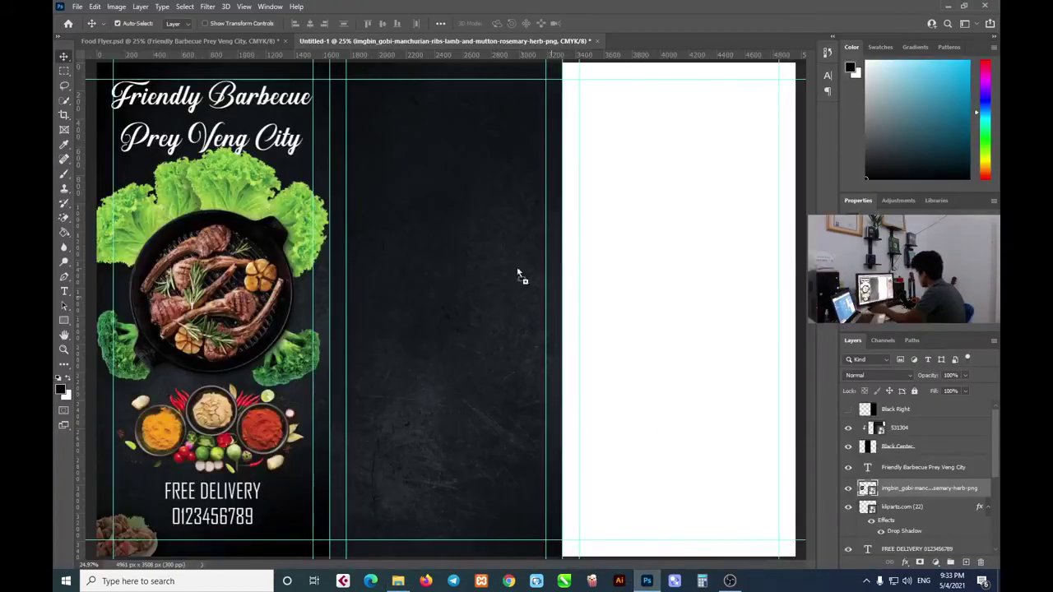
Place the klipartz.com (2) steak plate and move its layer above Black Right
left_click_drag(518, 274, 492, 251)
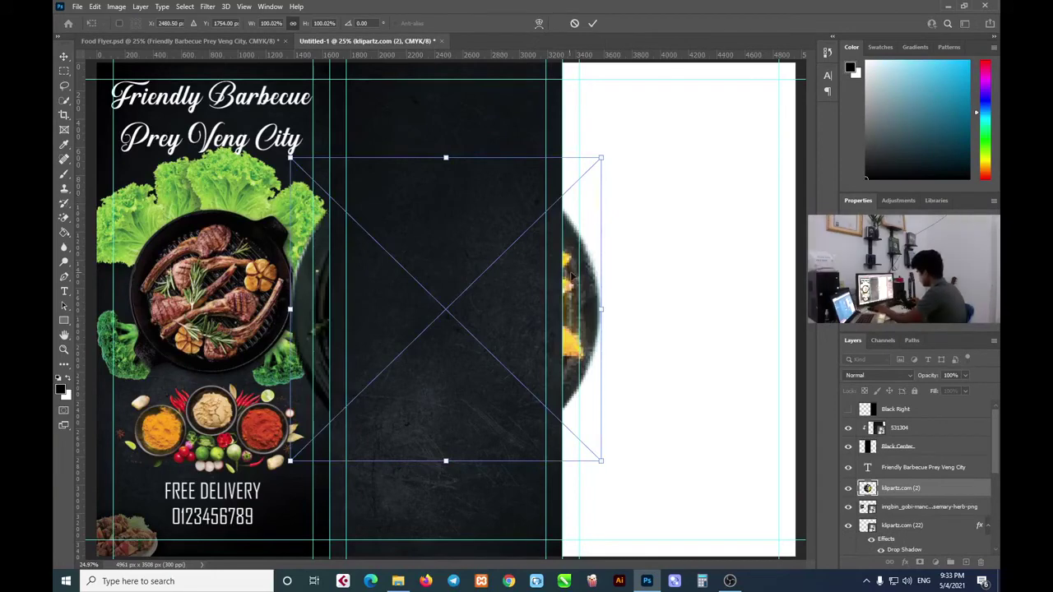
left_click_drag(596, 310, 695, 275)
left_click(913, 492)
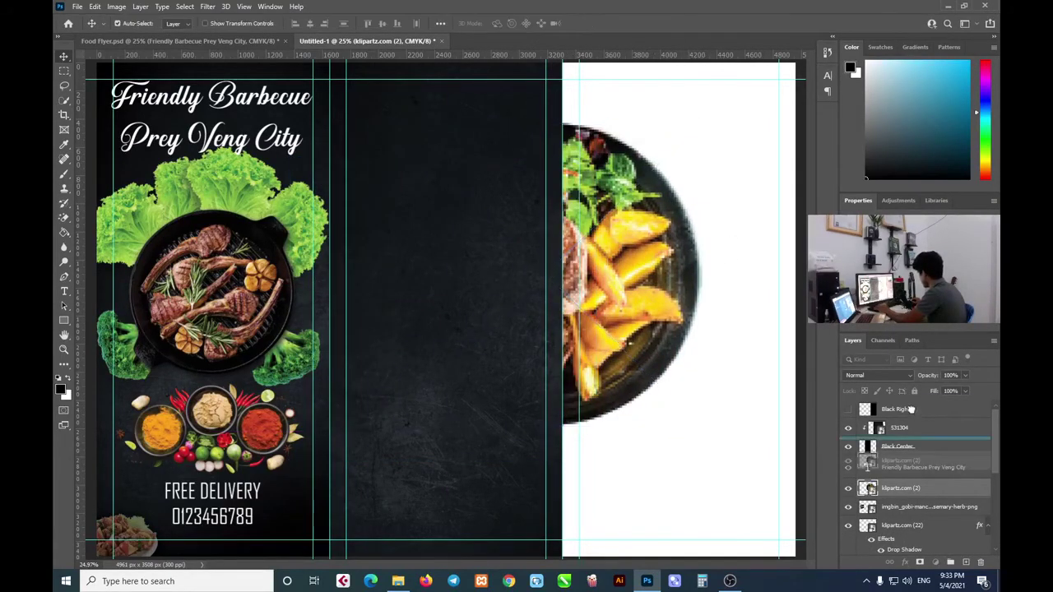
mouse_move(913, 492)
left_mouse_down()
mouse_move(908, 377)
mouse_move(910, 400)
left_mouse_up()
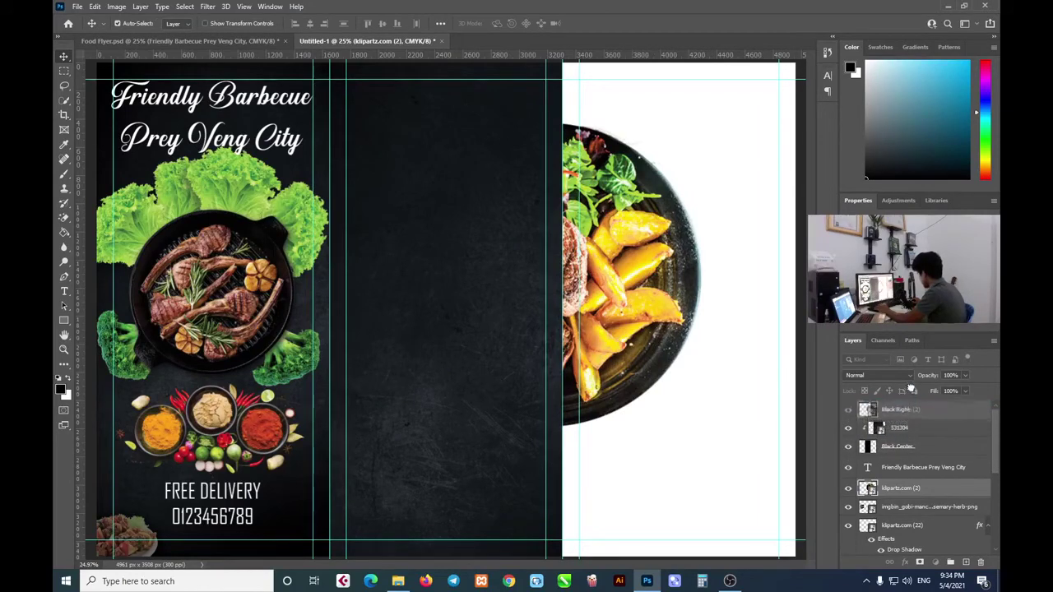
left_click_drag(911, 401, 912, 399)
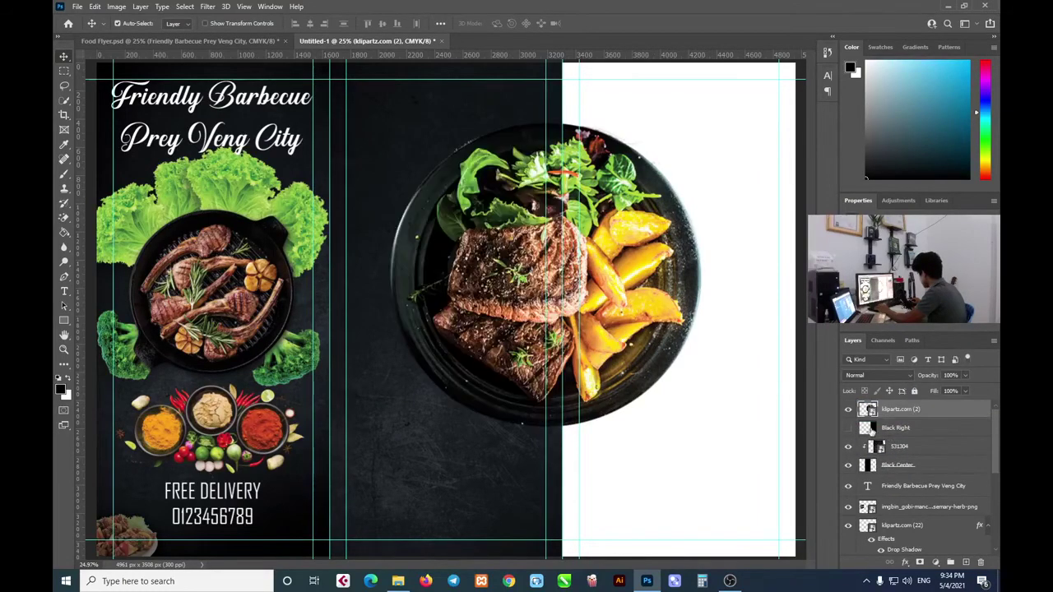
left_click_drag(635, 292, 560, 315)
Scale the steak plate to about 32% at the centre panel's top, then view Food Flyer.psd
key("ctrl+t")
left_click_drag(625, 446, 416, 244)
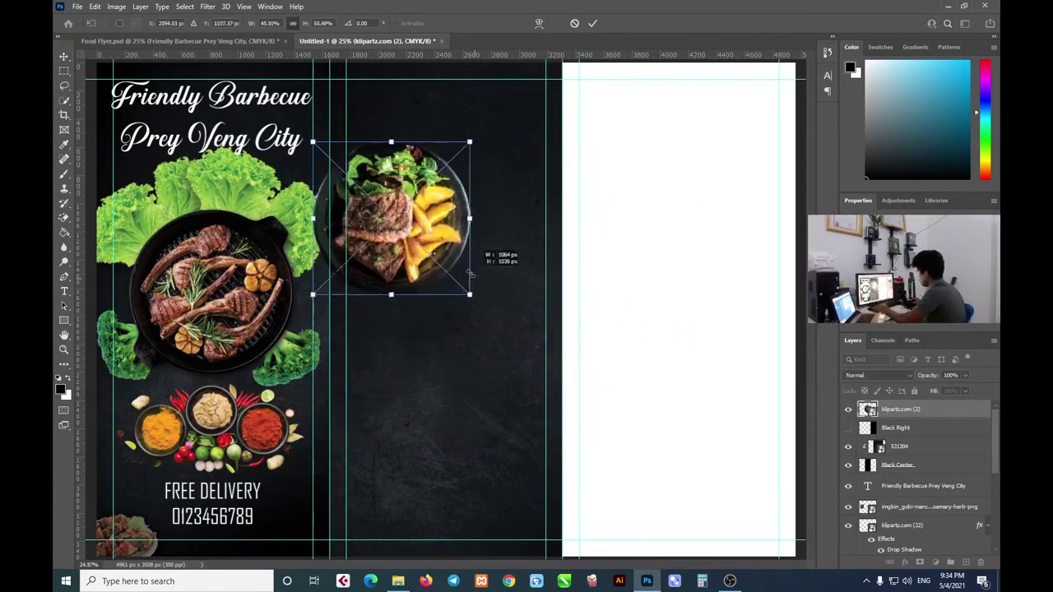
left_click_drag(404, 178, 418, 124)
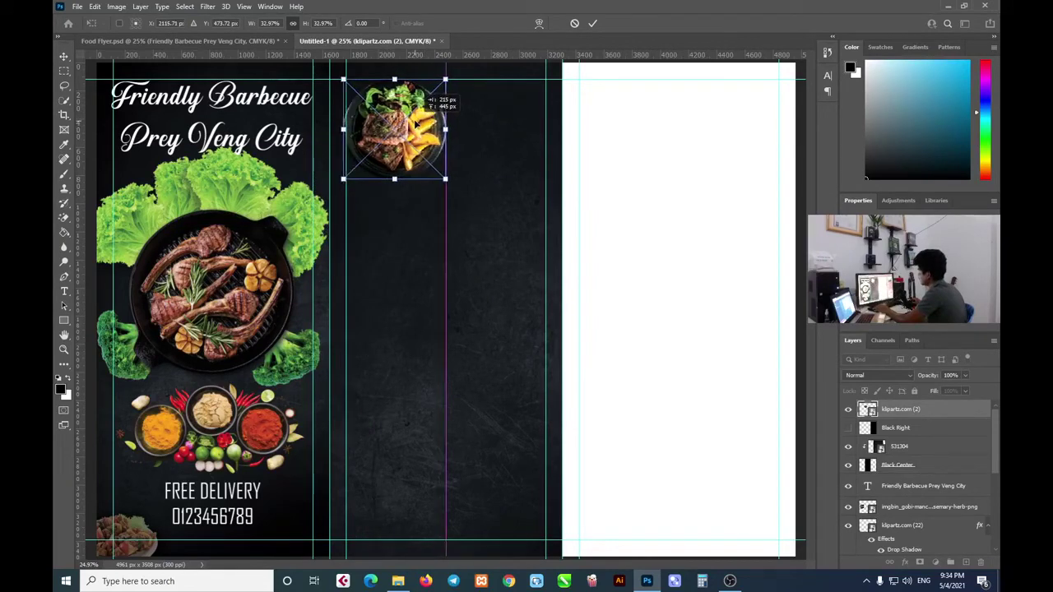
left_click_drag(418, 123, 418, 124)
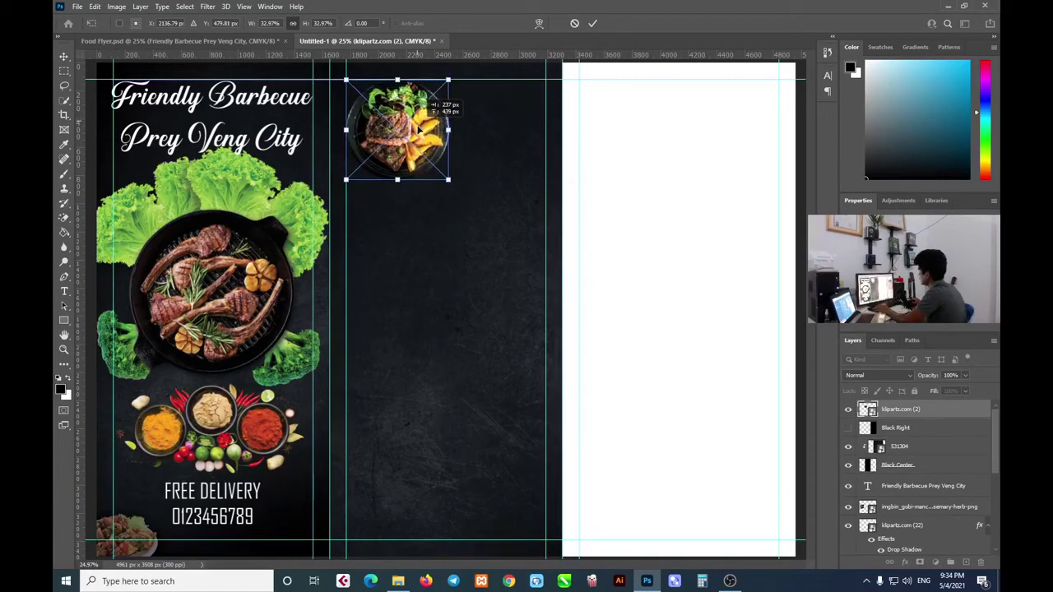
left_click_drag(448, 179, 445, 179)
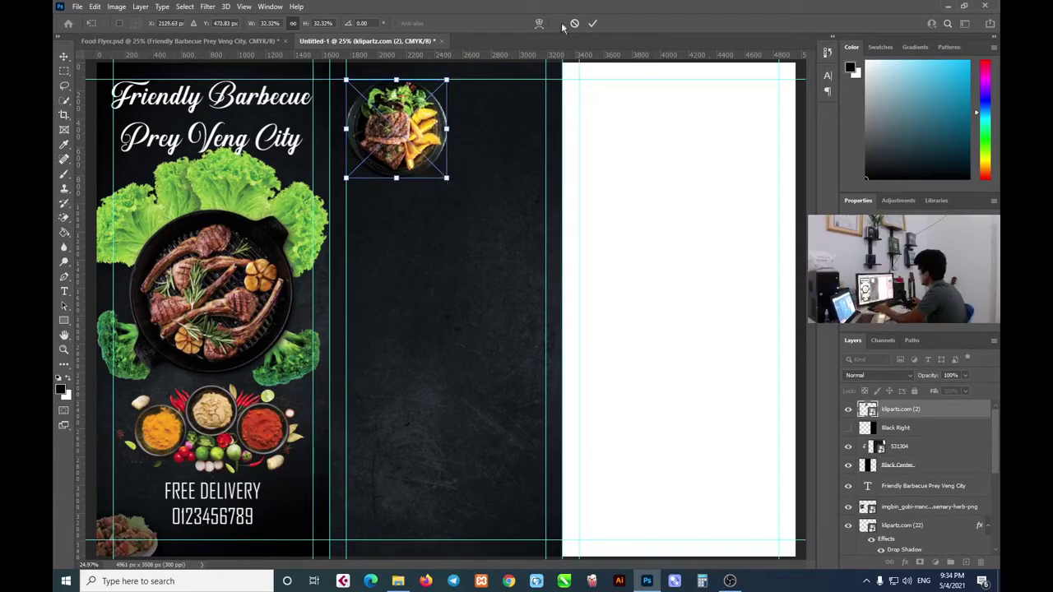
left_click(592, 23)
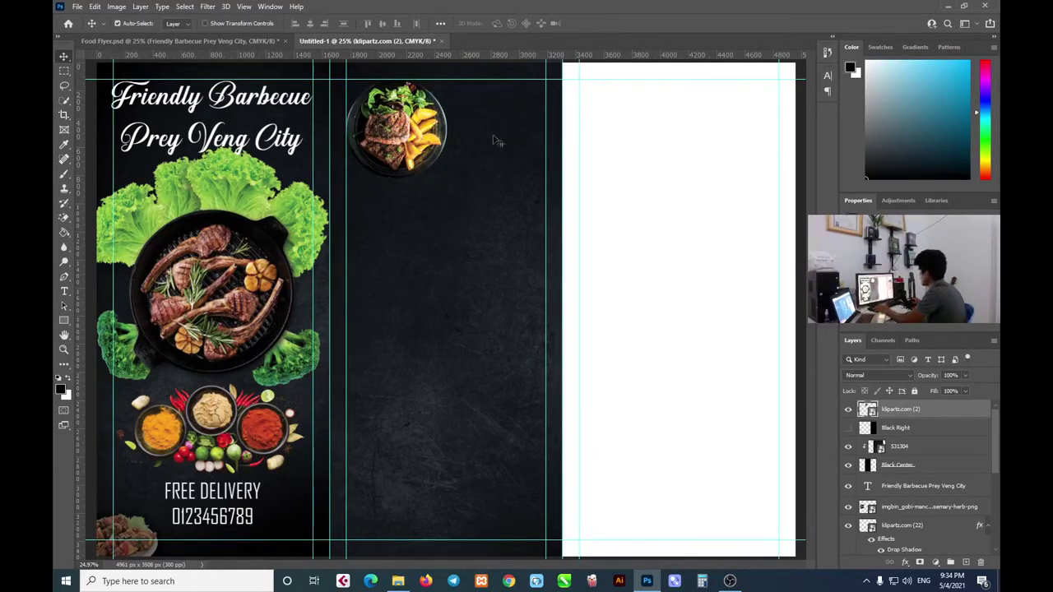
left_click(148, 40)
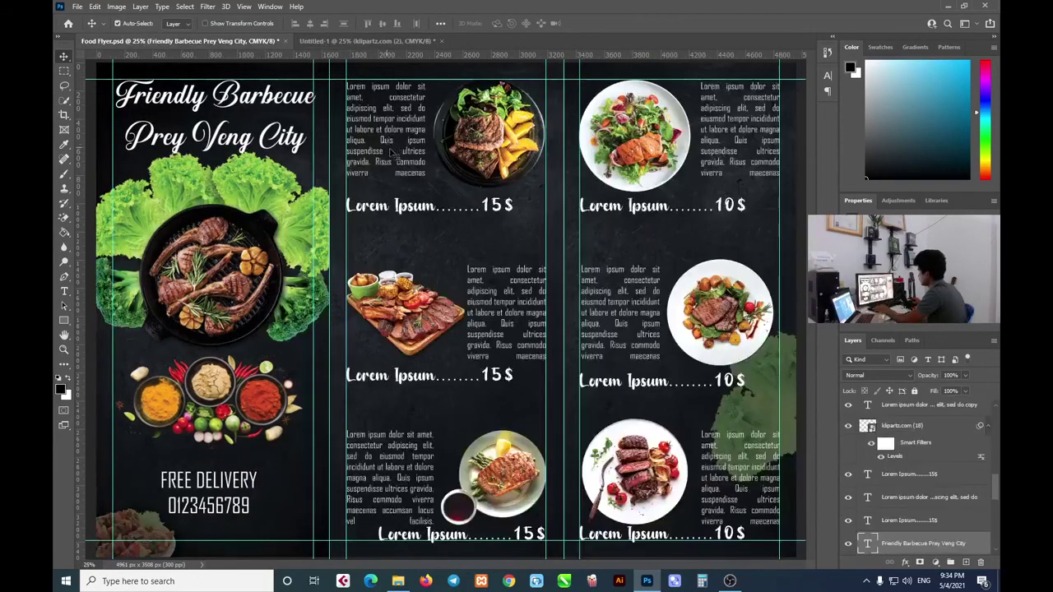
key("ctrl")
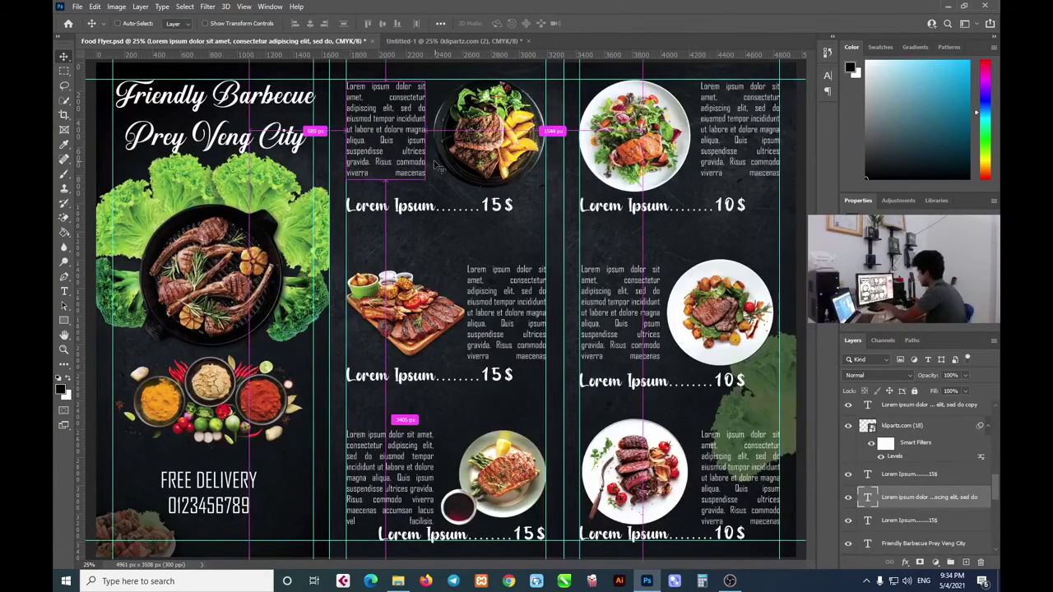
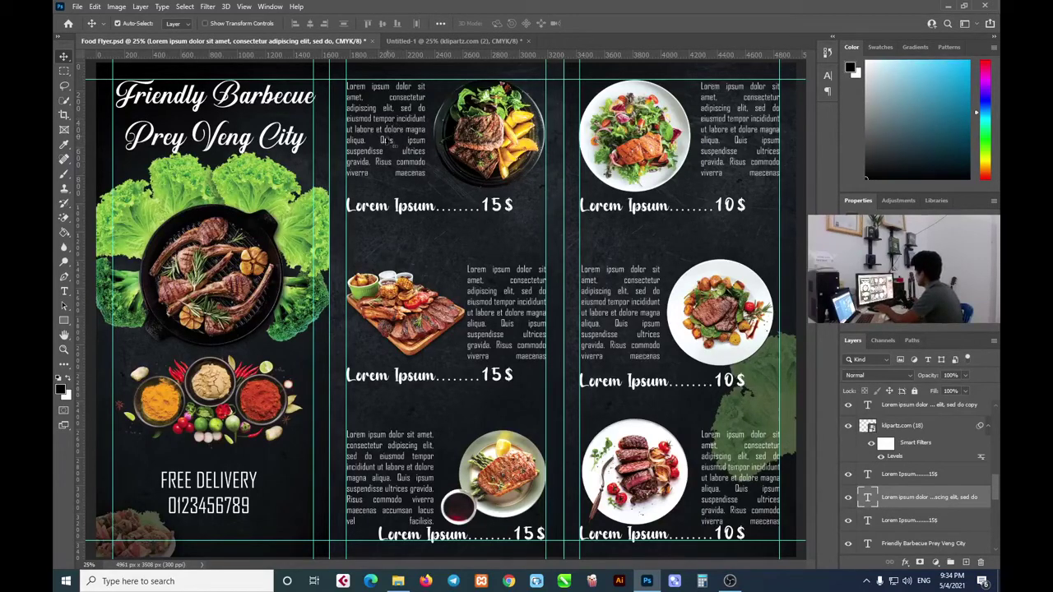
In Untitled-1, move the lorem paragraph beside the top plate photo, aligned to the top guide
left_click(415, 42)
left_click_drag(493, 128, 494, 132)
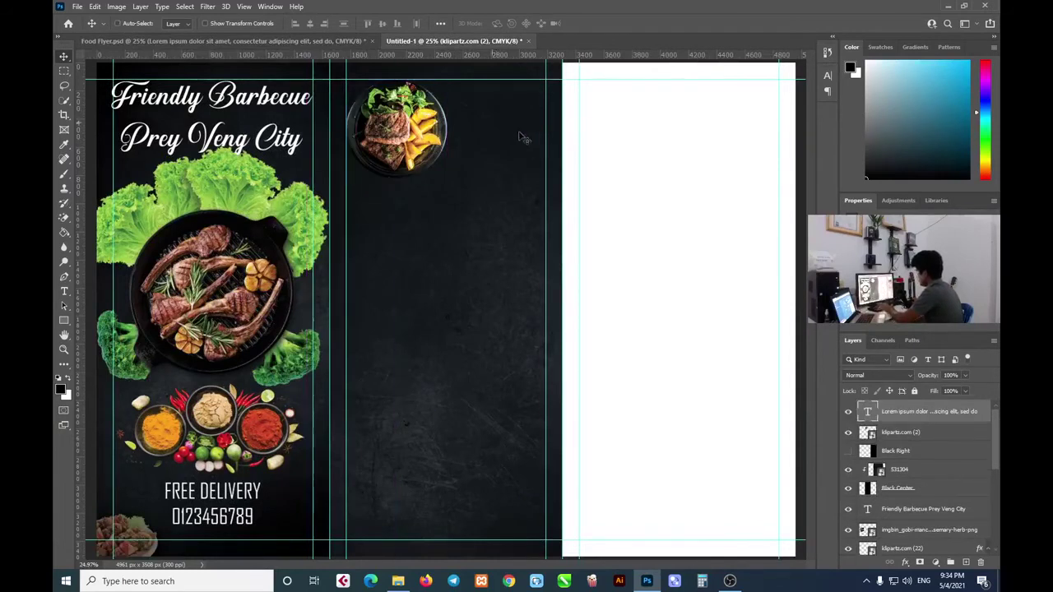
left_click_drag(461, 331, 510, 136)
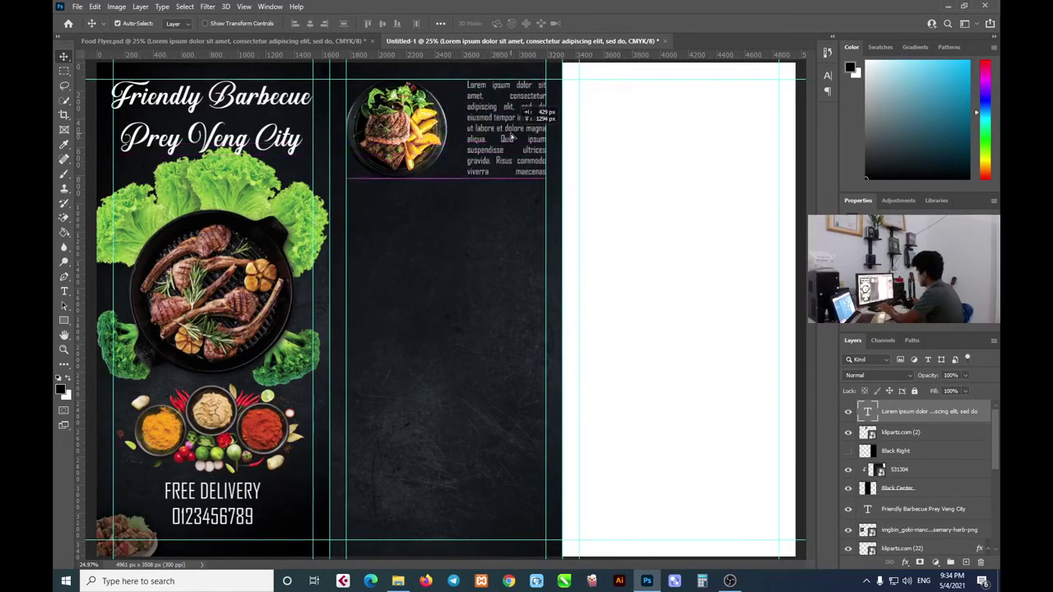
left_click_drag(511, 135, 510, 134)
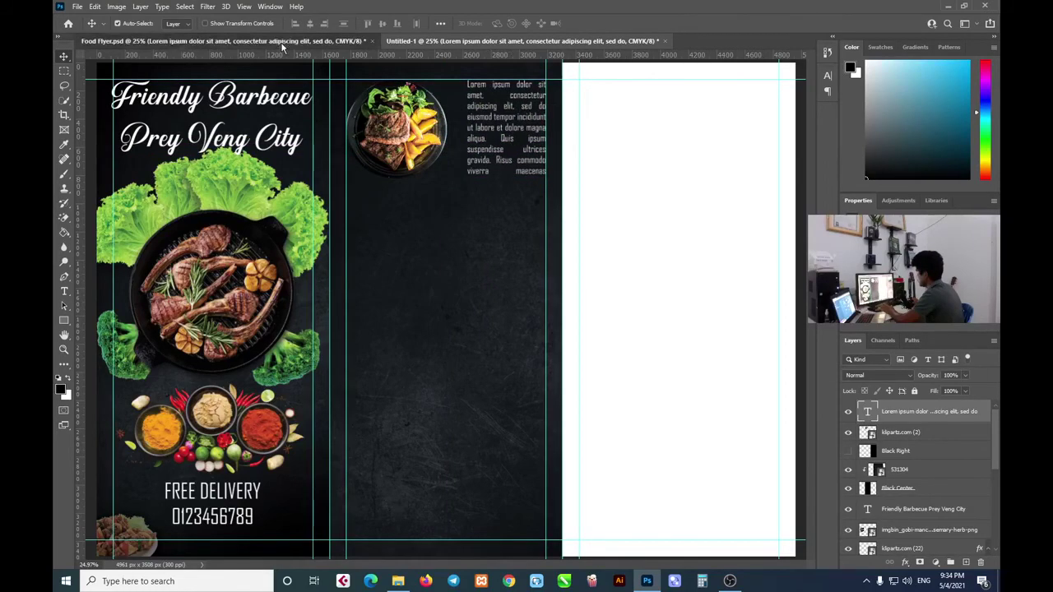
Copy the 'Lorem Ipsum........15$' price line from Food Flyer.psd into Untitled-1
left_click(222, 41)
left_click(406, 214)
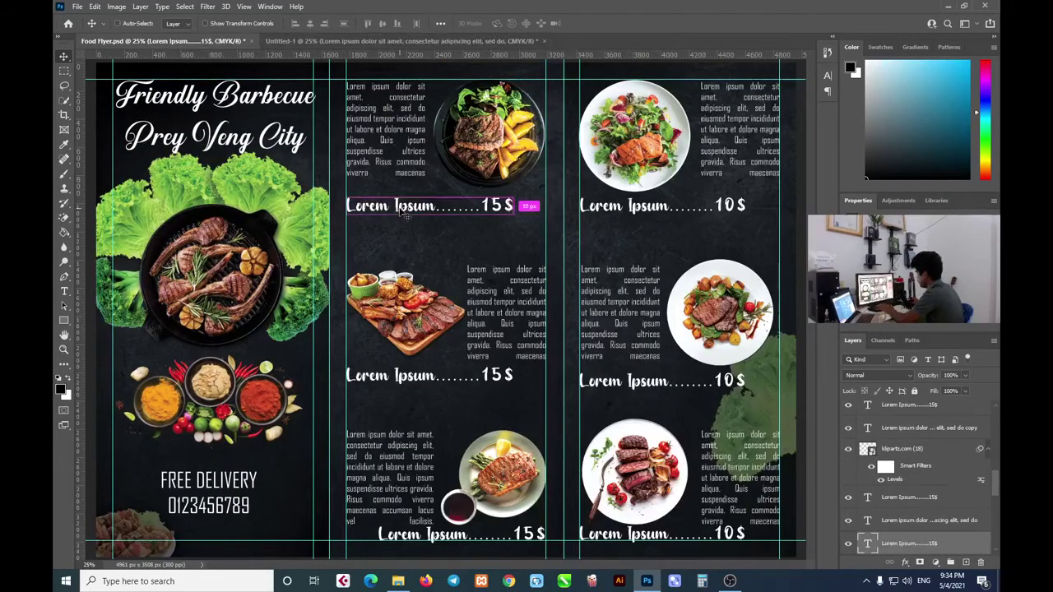
mouse_move(465, 40)
left_mouse_down()
mouse_move(450, 260)
mouse_move(434, 258)
mouse_move(416, 197)
left_mouse_up()
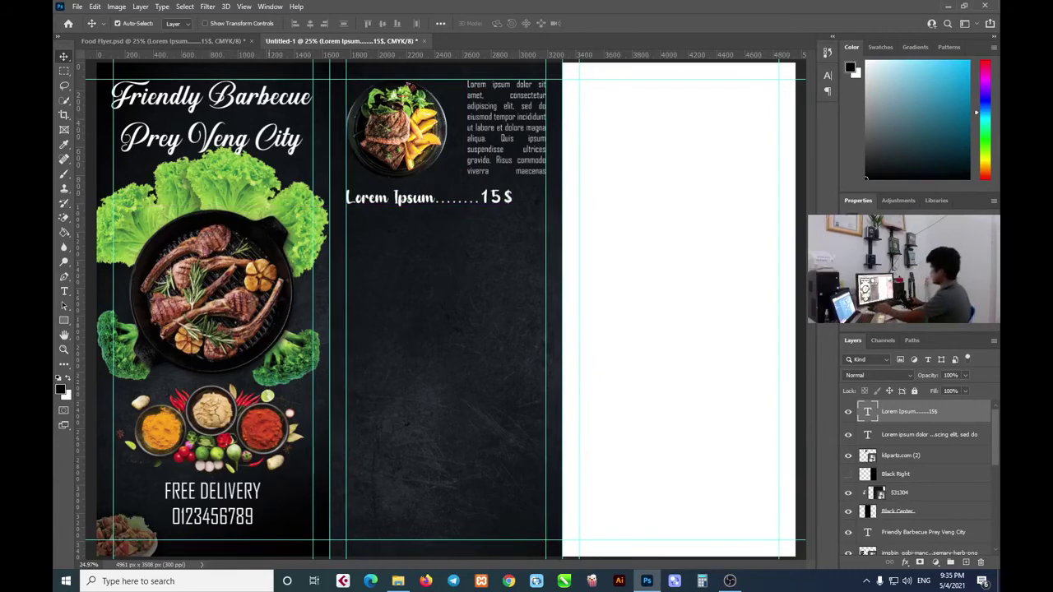
left_click(165, 40)
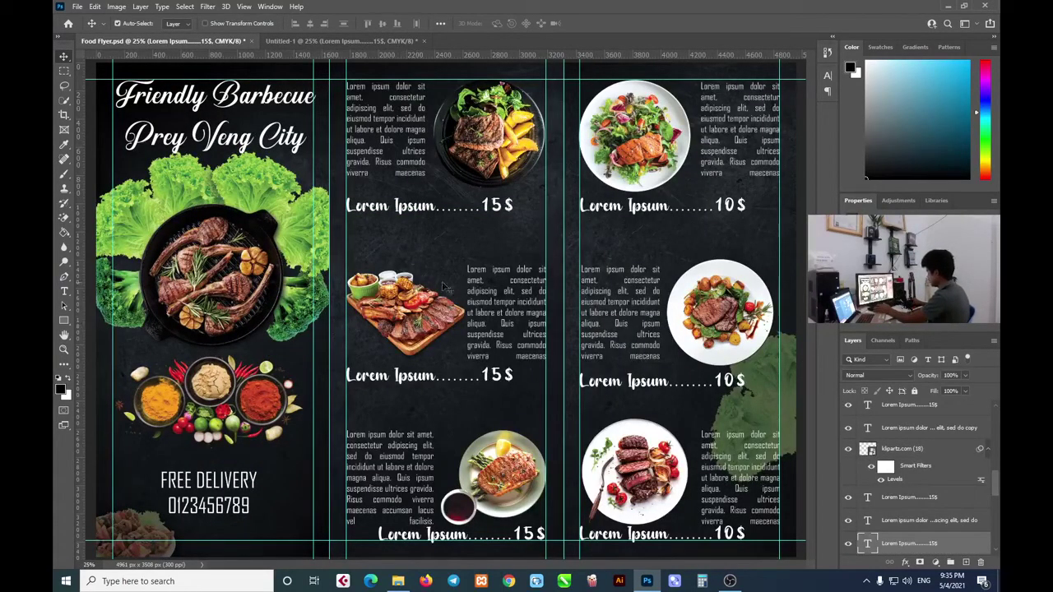
mouse_move(729, 581)
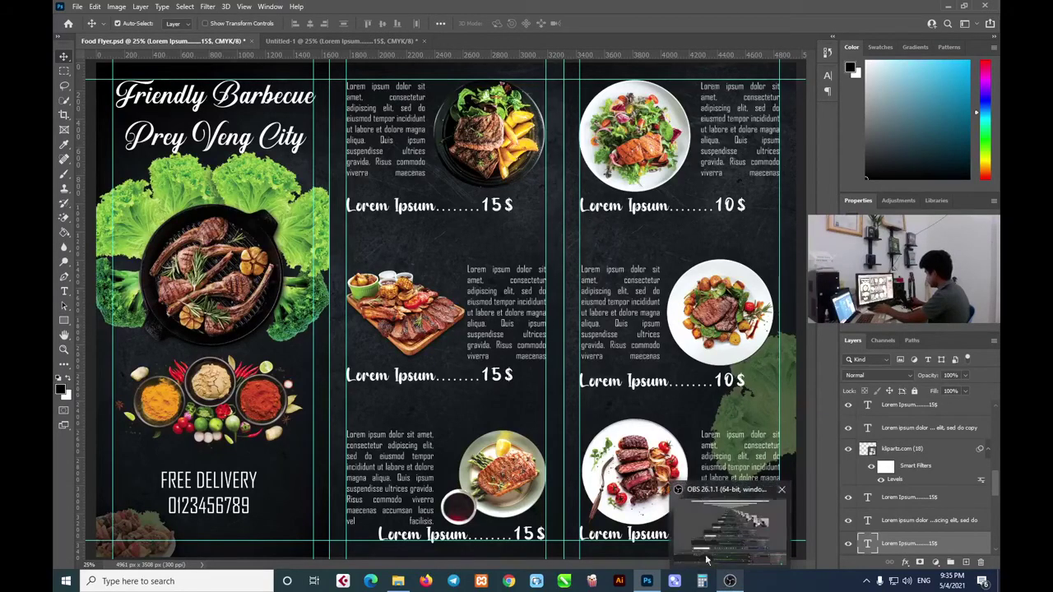
Place the klipartz.com (3) meat platter image below the price line, scaled down to dish size
left_click(398, 581)
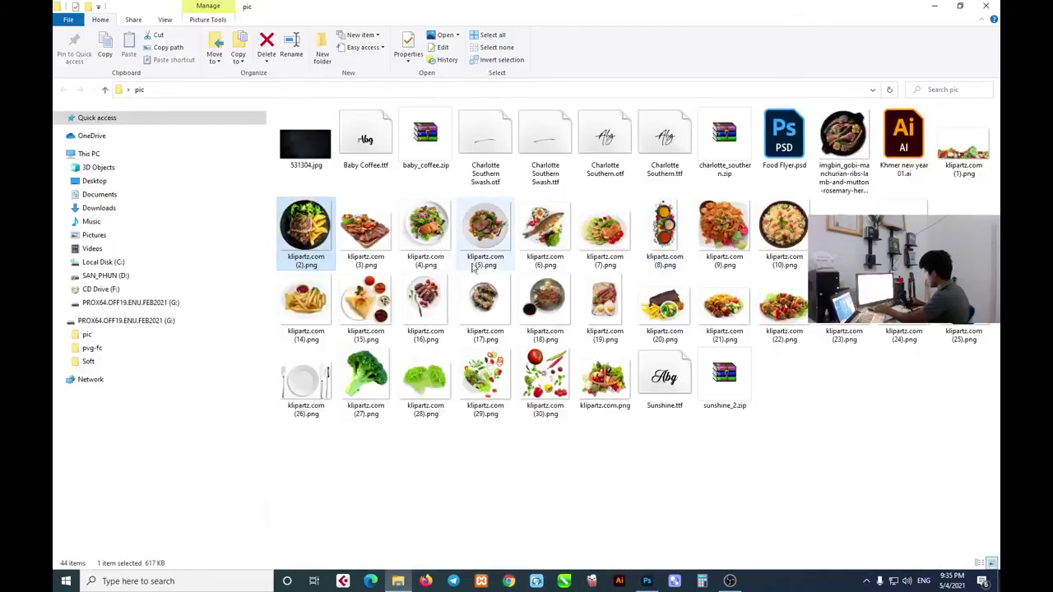
left_click(365, 234)
mouse_move(647, 581)
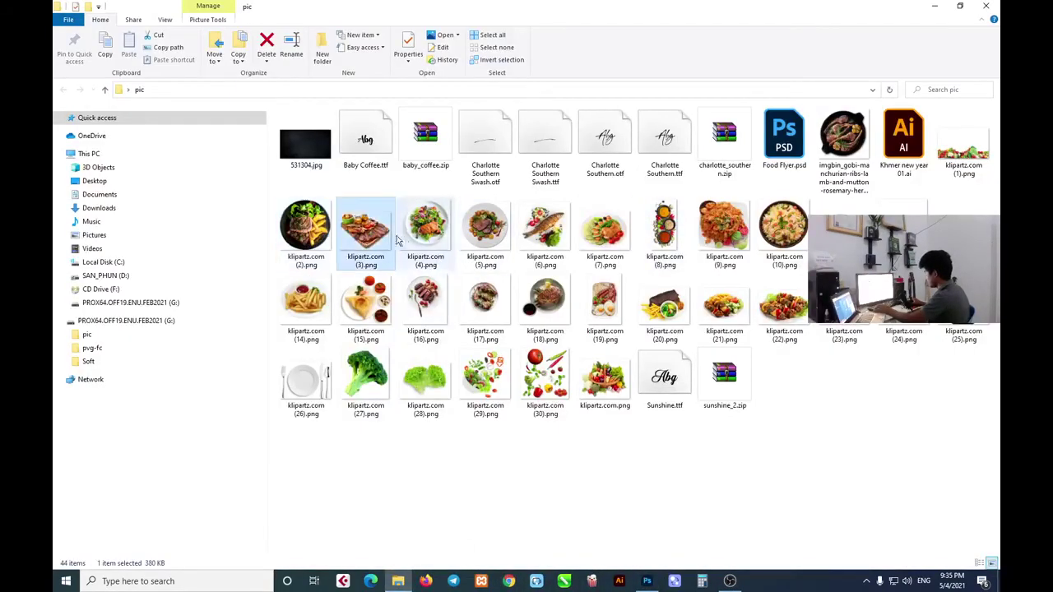
left_click(647, 575)
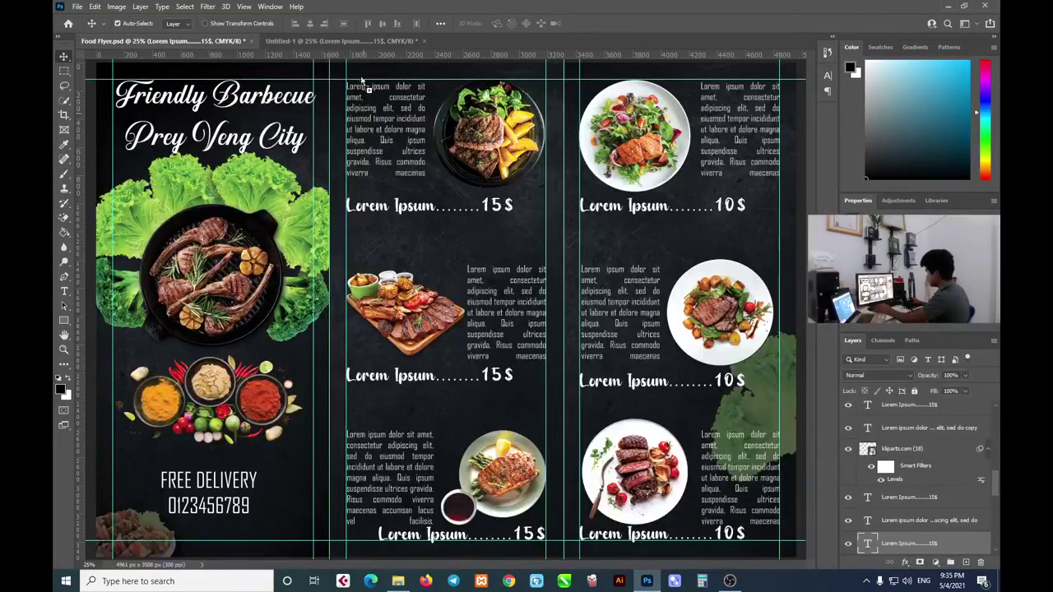
left_click(340, 40)
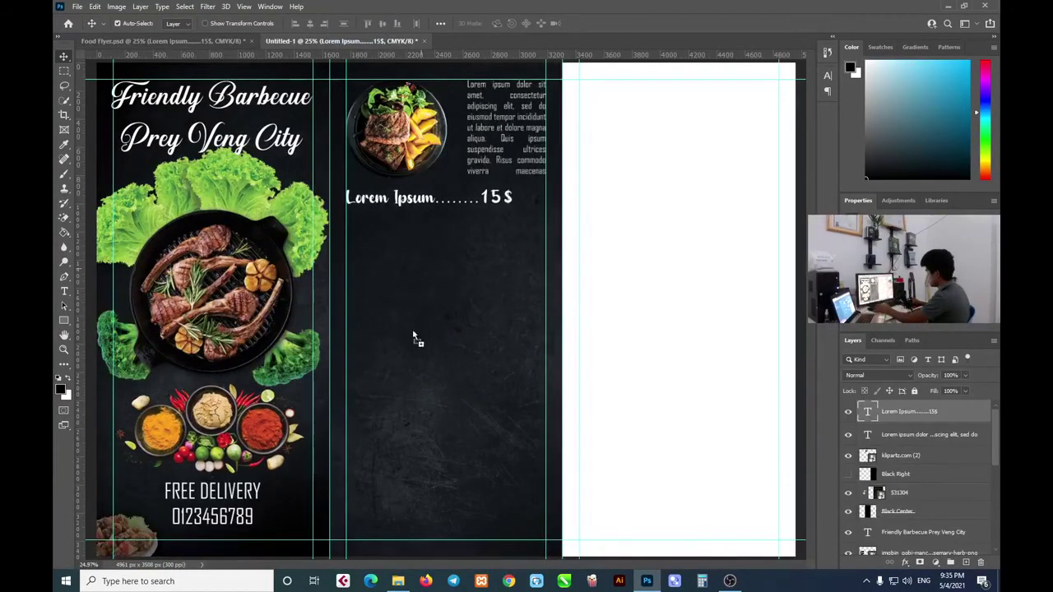
left_click_drag(468, 343, 449, 310)
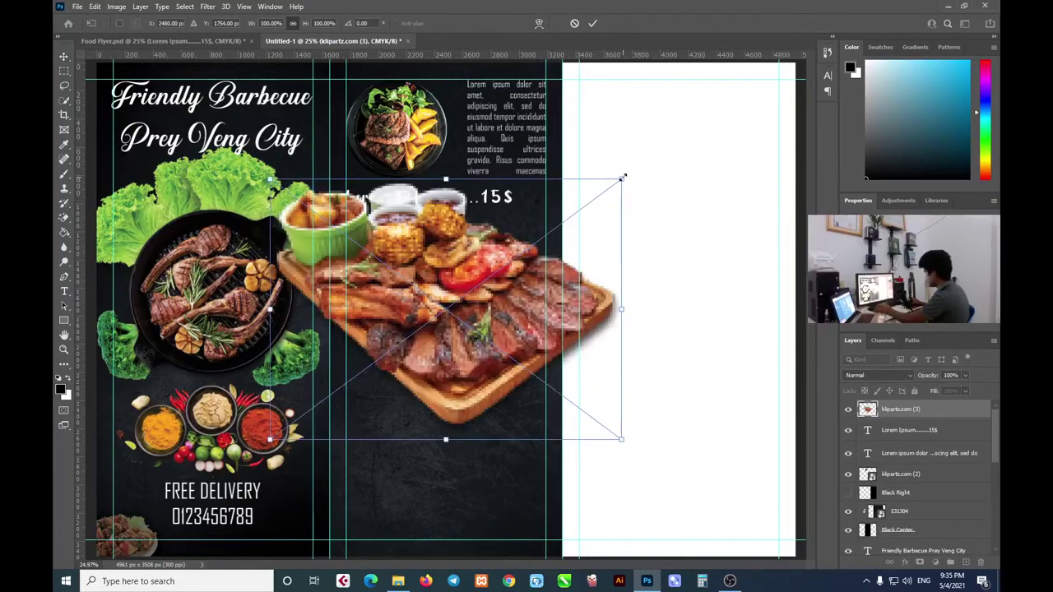
left_click_drag(623, 177, 447, 318)
mouse_move(399, 370)
left_mouse_down()
mouse_move(436, 370)
mouse_move(463, 327)
left_mouse_up()
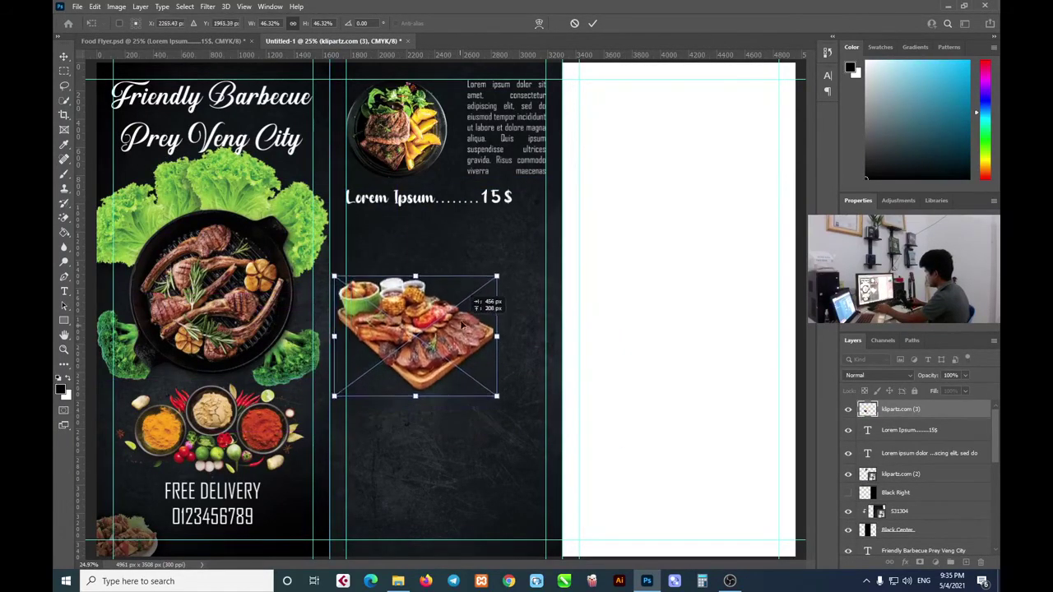
left_click_drag(463, 327, 469, 316)
left_click_drag(498, 388, 447, 343)
left_click_drag(430, 307, 436, 329)
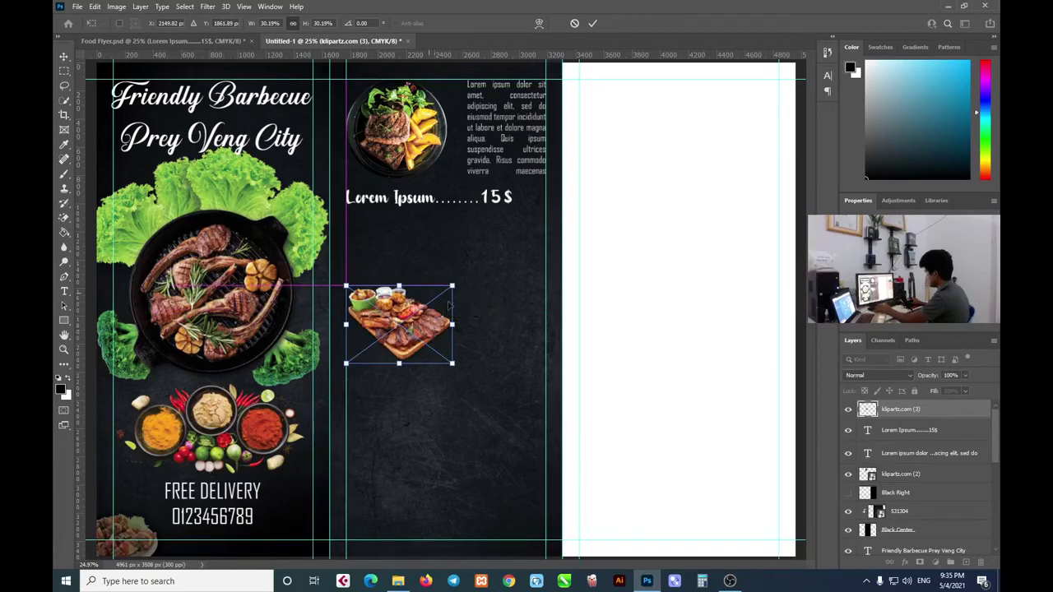
left_click(591, 24)
Duplicate the paragraph and 15$ price line lower down, aligned beside the platter
left_click(501, 146)
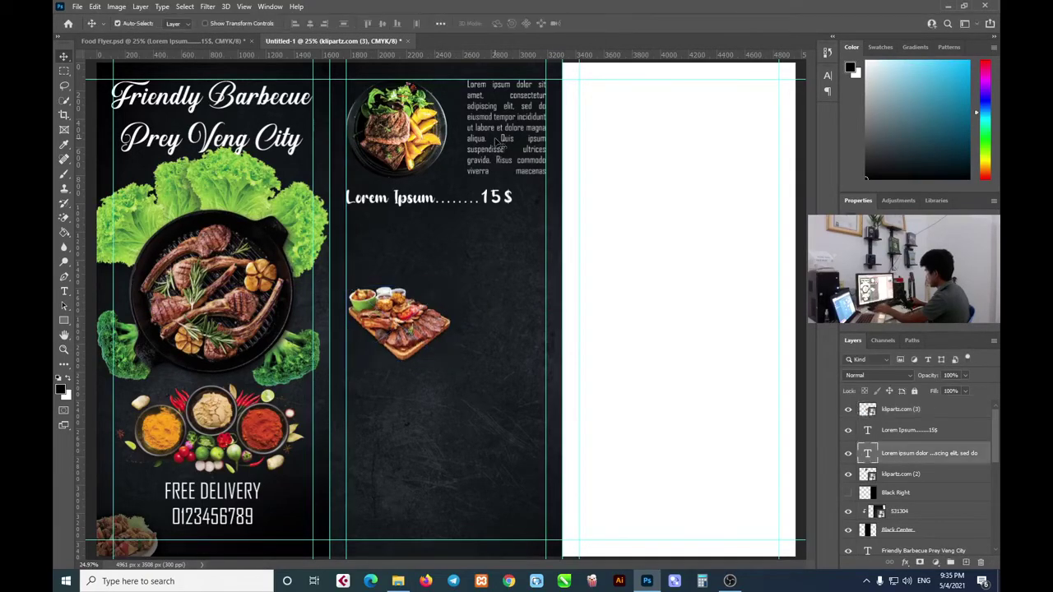
left_click(428, 203, "shift")
left_click_drag(429, 201, 429, 392)
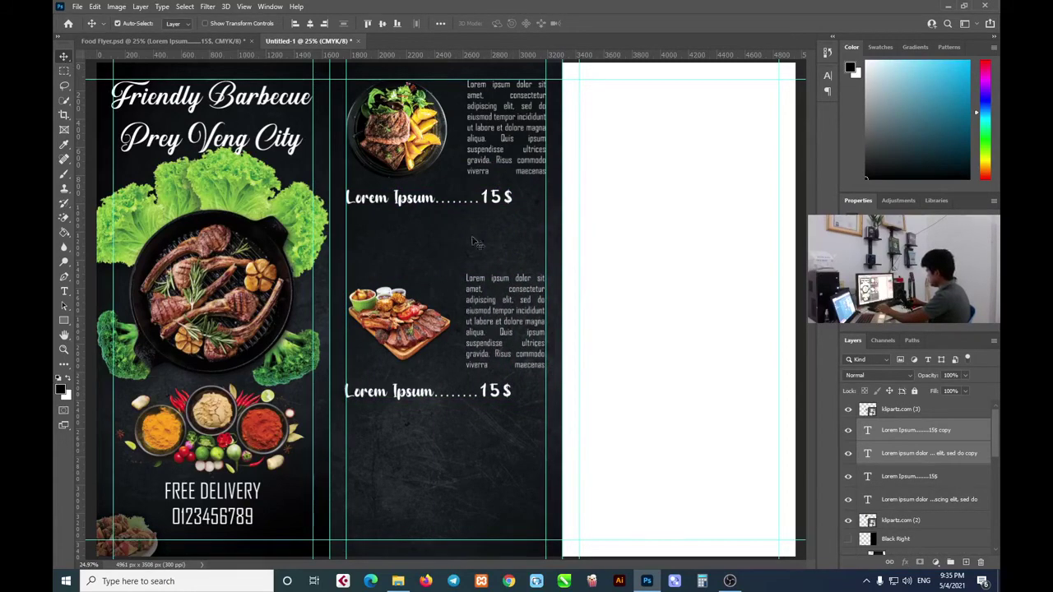
double_click(505, 322)
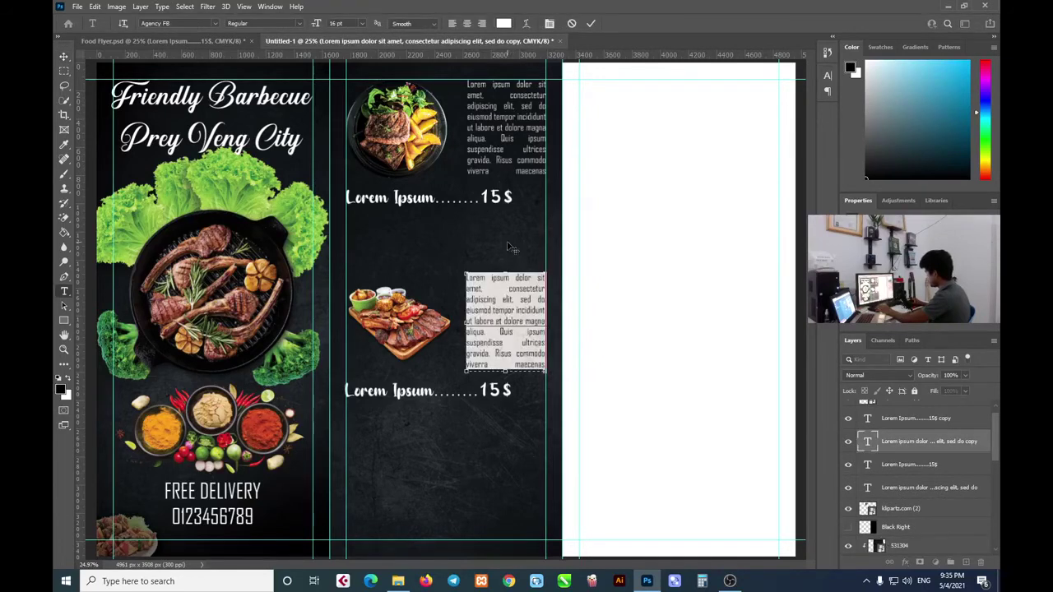
left_click(590, 23)
key("v")
left_click_drag(521, 326, 516, 332)
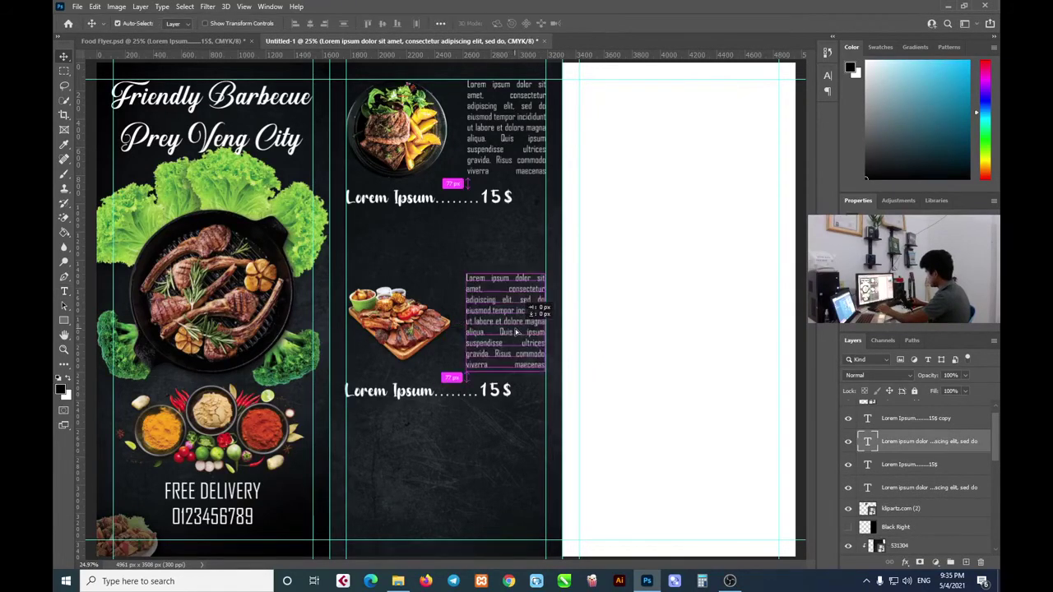
Enlarge the platter image slightly, then check the Food Flyer reference
left_click(399, 323)
key("ctrl+t")
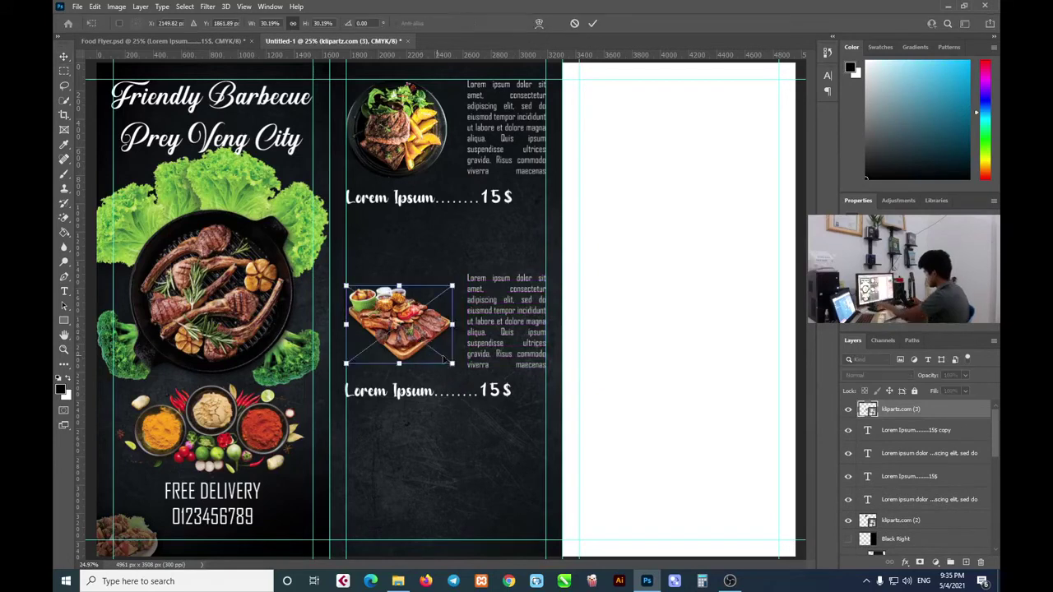
left_click_drag(452, 363, 463, 367)
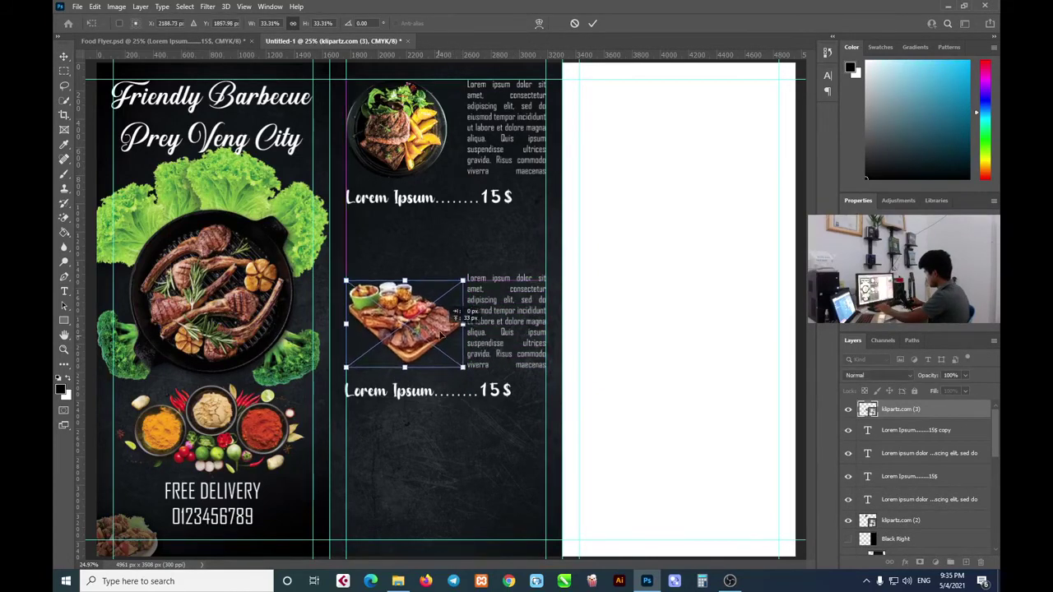
left_click(592, 23)
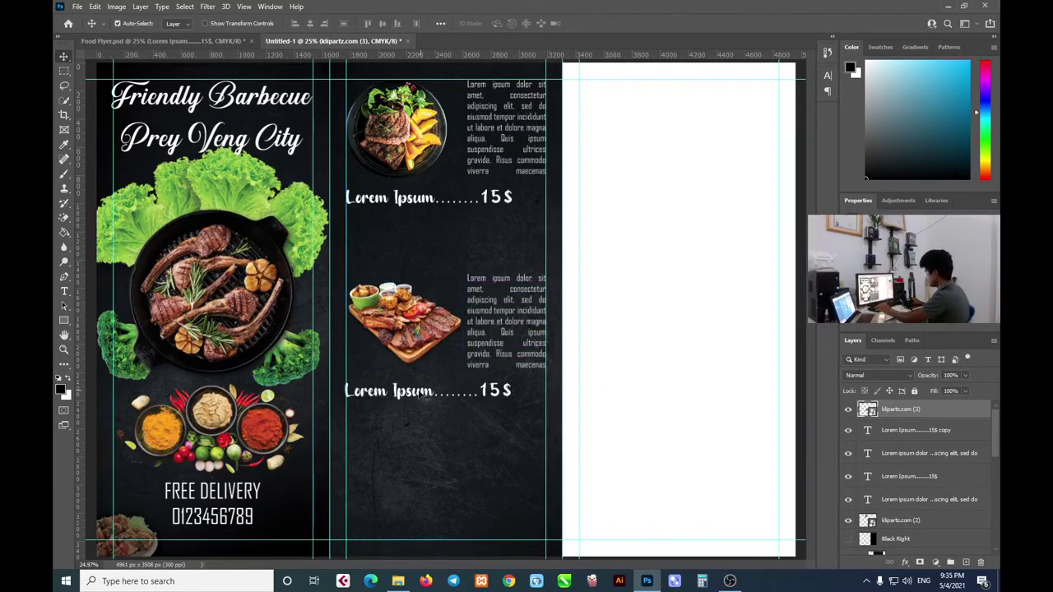
left_click(421, 397)
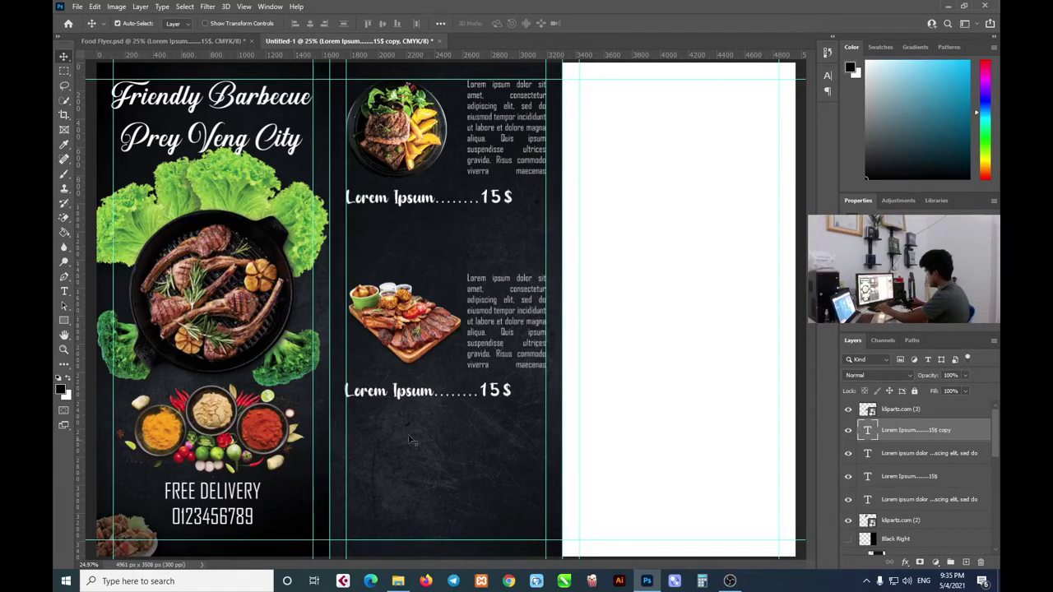
left_click(164, 41)
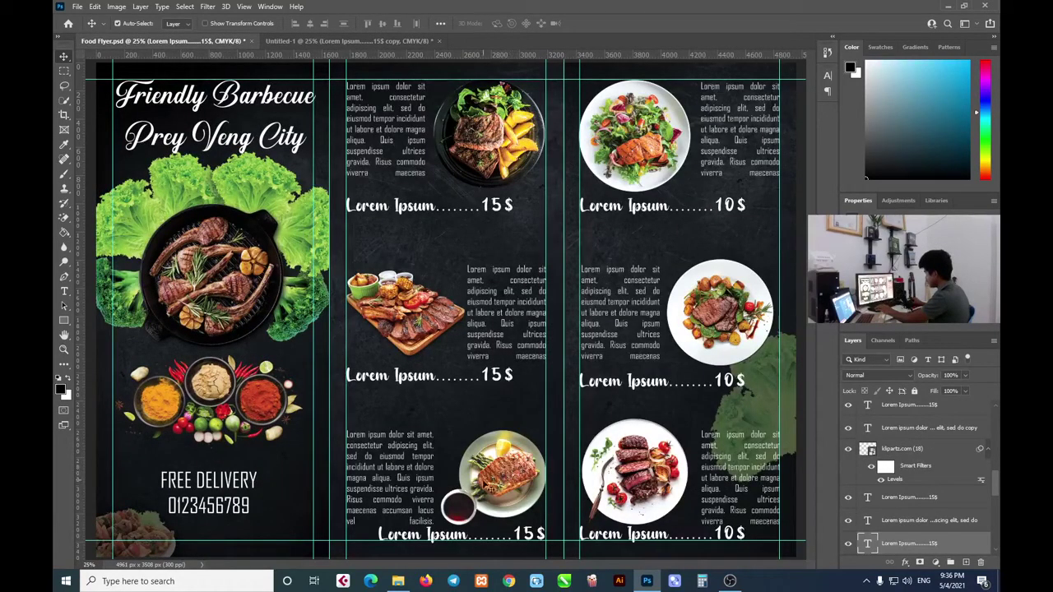
left_click(398, 581)
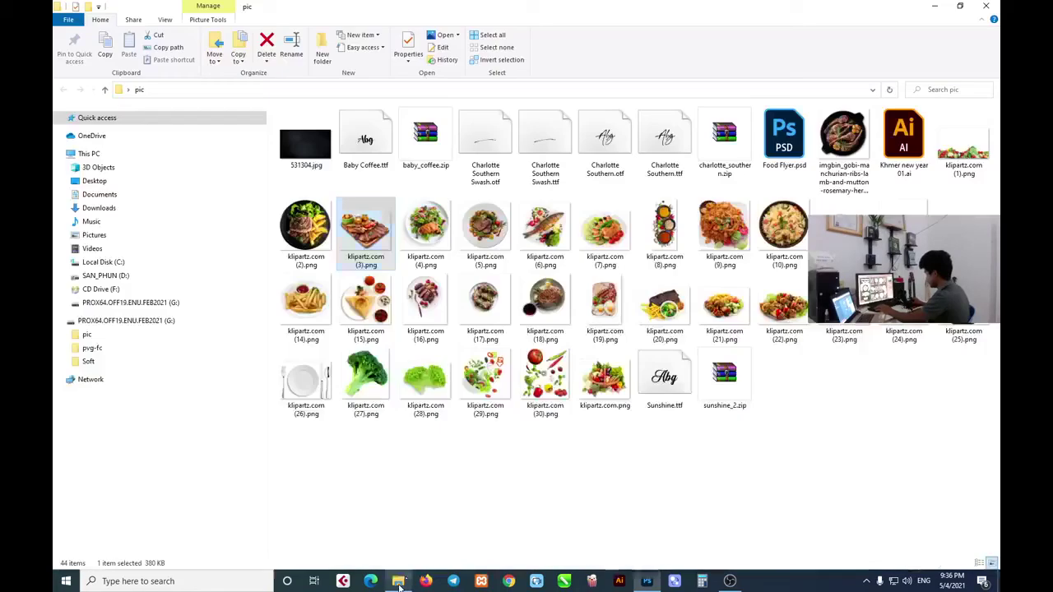
Place the klipartz.com (18) steak plate at the middle panel's bottom, sized like the other dishes
mouse_move(544, 304)
left_mouse_down()
mouse_move(652, 403)
mouse_move(649, 585)
left_mouse_up()
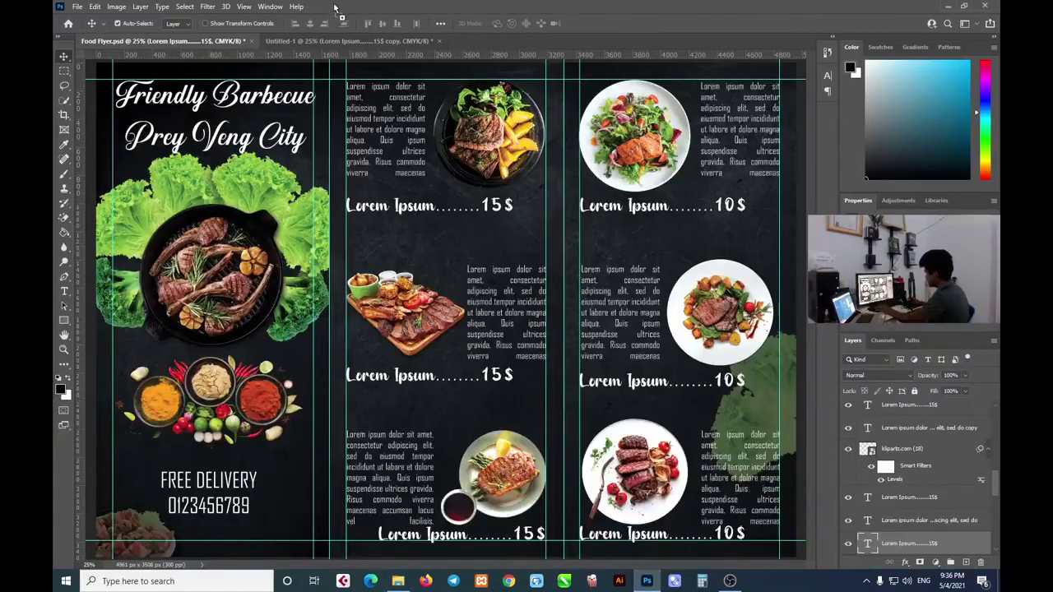
mouse_move(649, 586)
left_mouse_down()
mouse_move(347, 54)
mouse_move(412, 453)
left_mouse_up()
left_click_drag(593, 162, 398, 356)
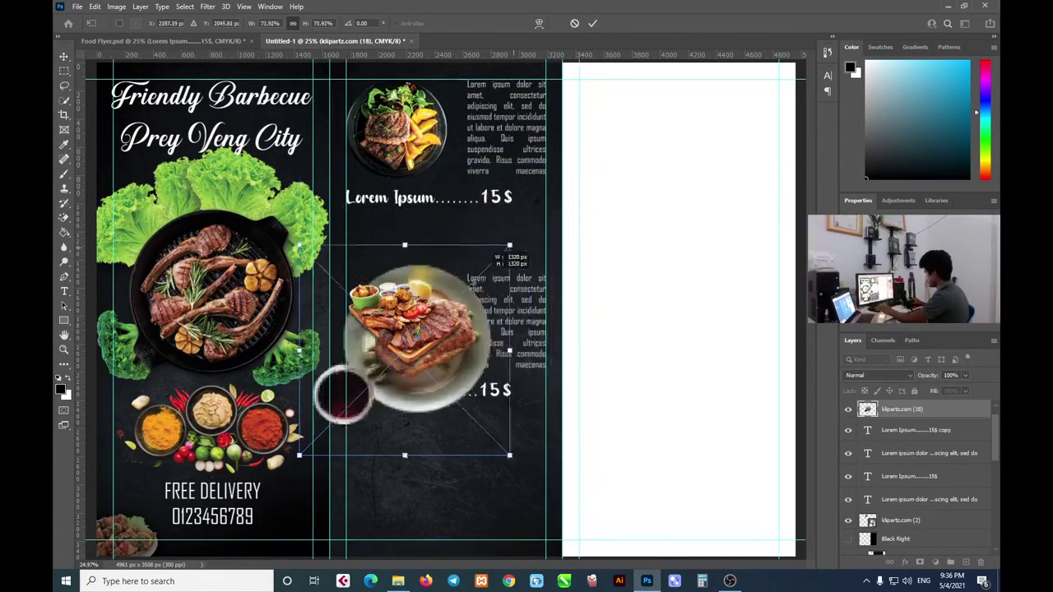
mouse_move(368, 410)
left_mouse_down()
mouse_move(403, 507)
mouse_move(414, 497)
left_mouse_up()
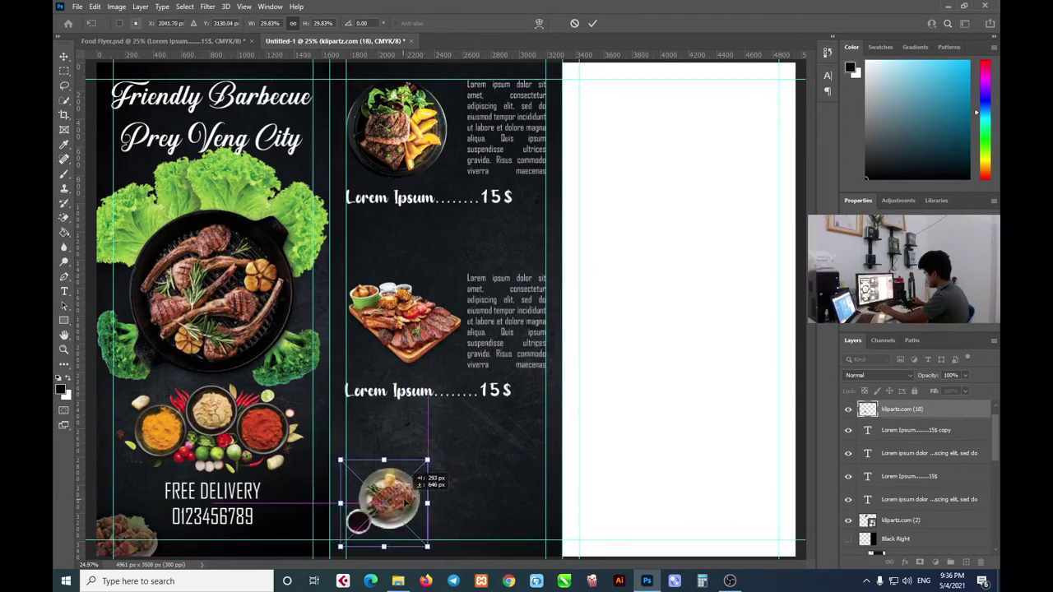
left_click_drag(414, 499, 416, 496)
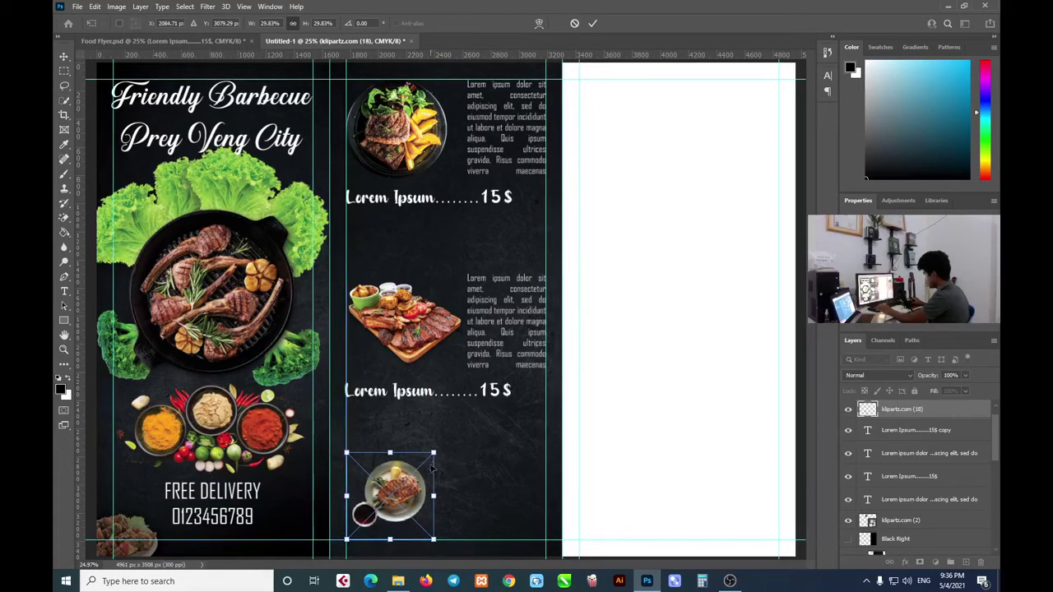
left_click_drag(434, 452, 449, 446)
left_click_drag(425, 487, 422, 487)
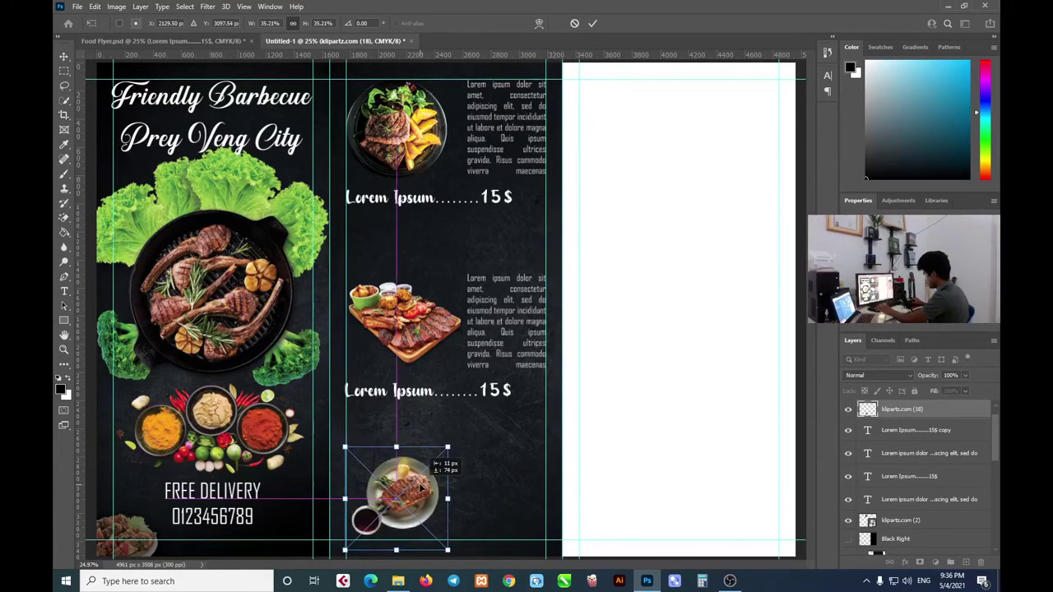
left_click_drag(448, 448, 457, 438)
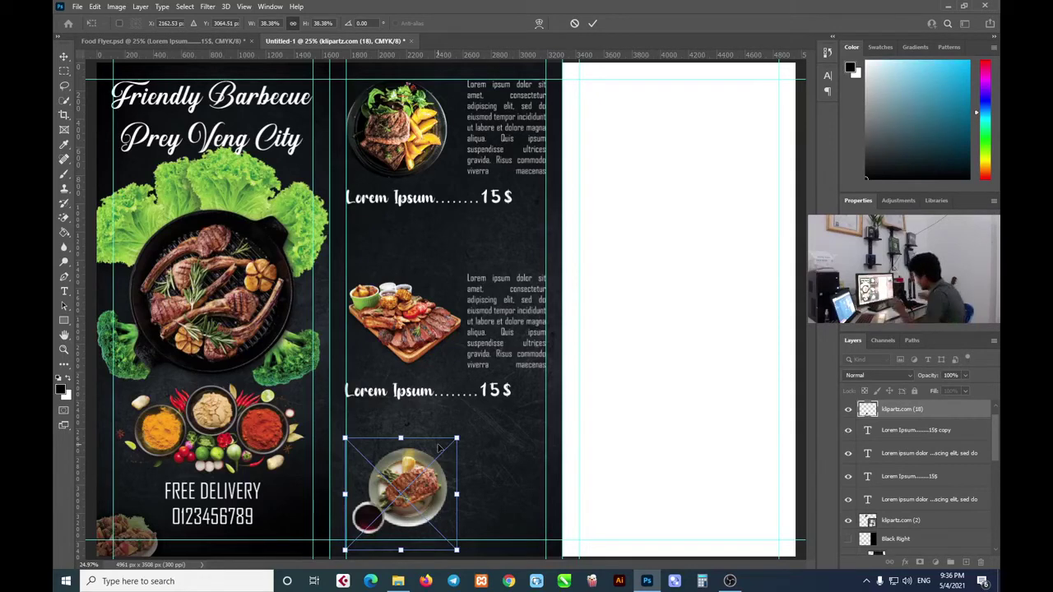
left_click(592, 23)
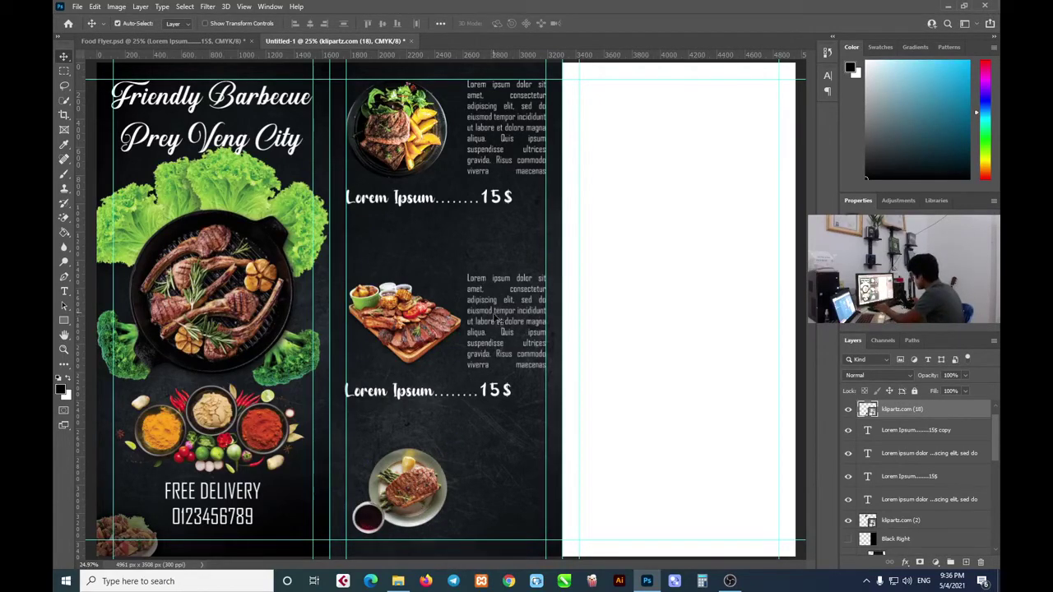
Duplicate the second description and price line below, beside the steak plate
left_click(497, 321)
left_click(426, 394, "shift")
left_click_drag(507, 325, 507, 538)
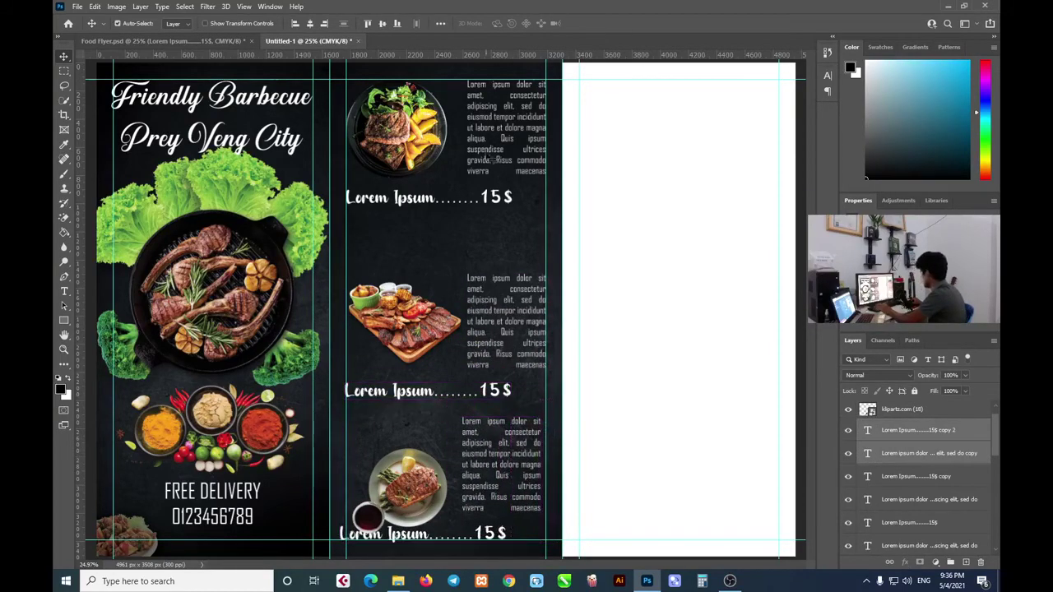
left_click(438, 415)
left_click(406, 484)
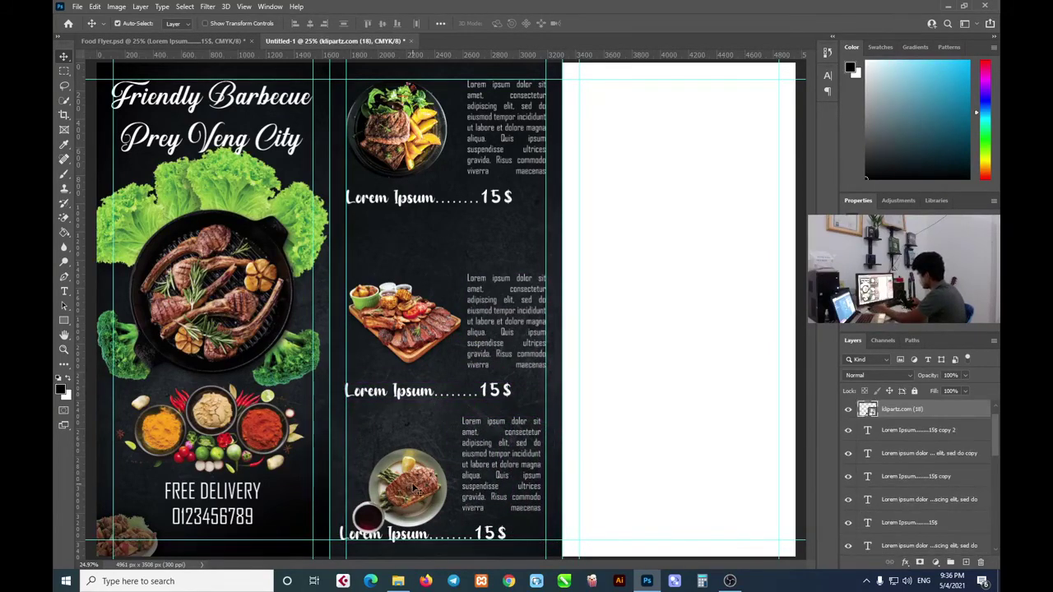
left_click(205, 41)
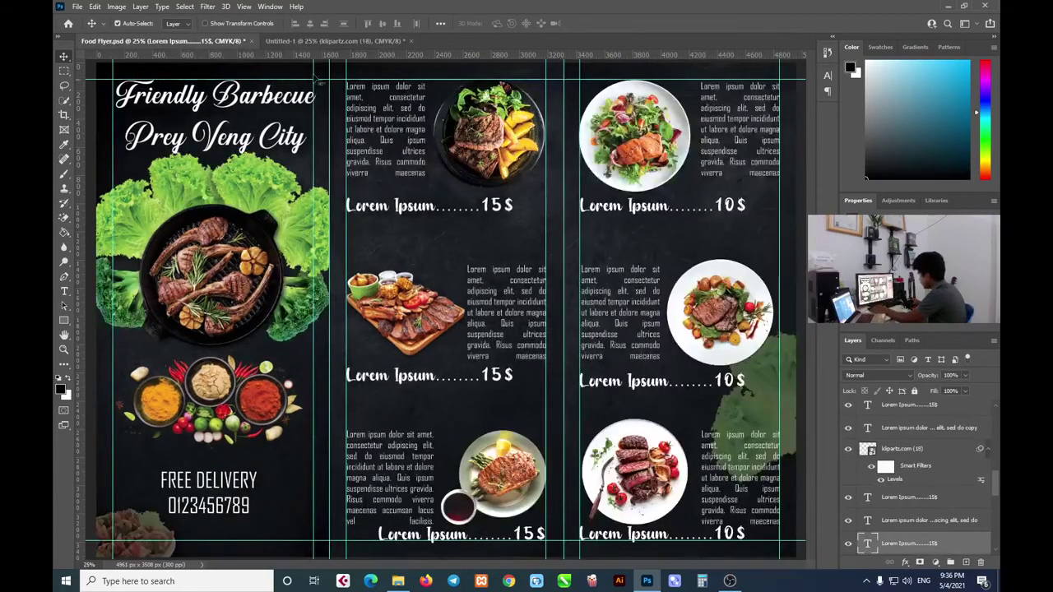
left_click_drag(311, 22, 518, 271)
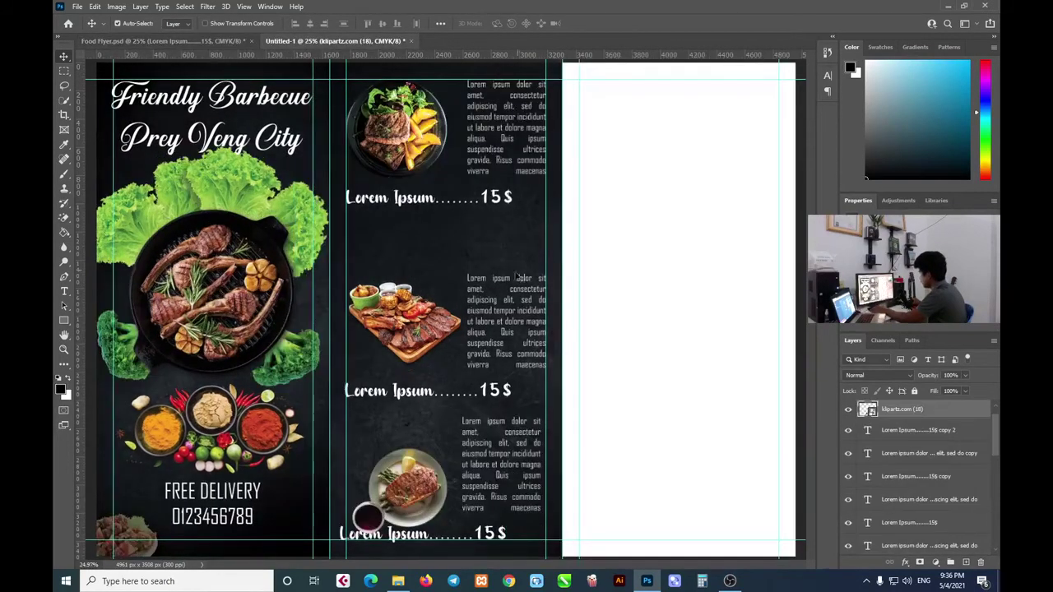
left_click(164, 40)
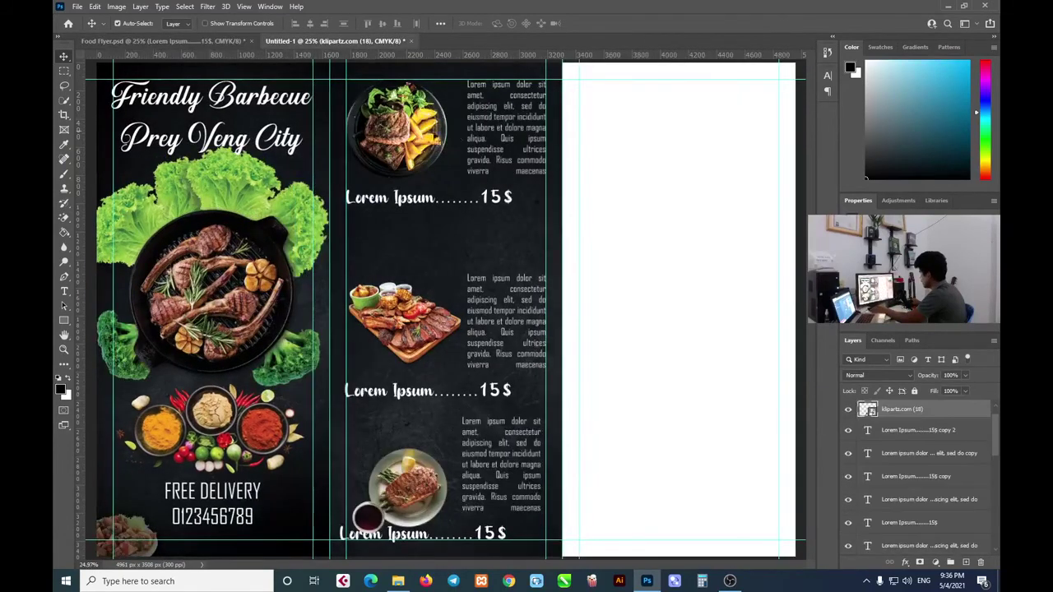
Rearrange the top row: description text on the left, plate in the top-right corner
left_click_drag(298, 43, 501, 244)
left_click_drag(518, 123, 385, 128)
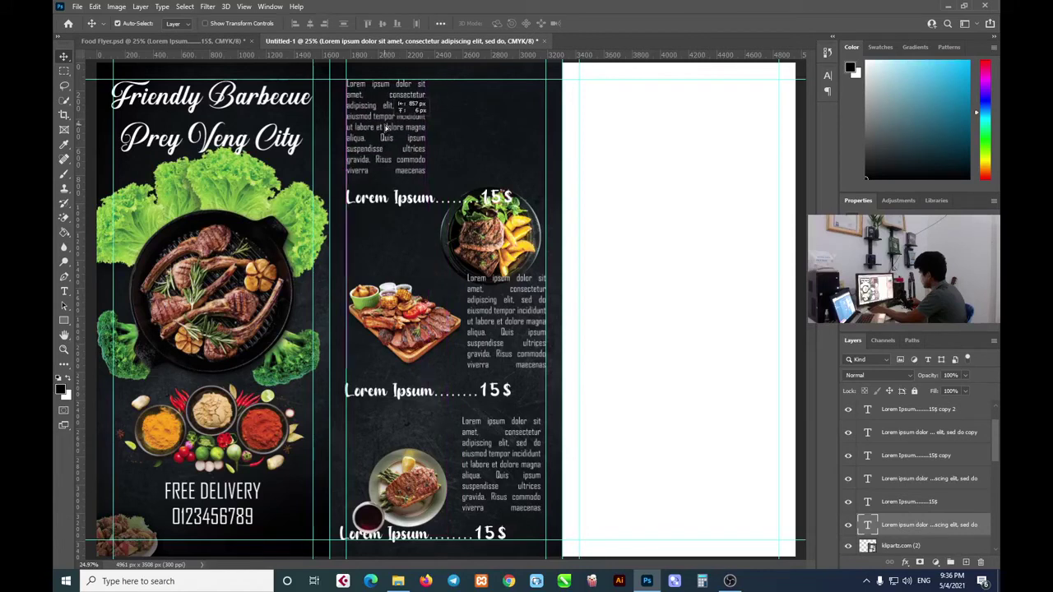
left_click_drag(490, 254, 490, 147)
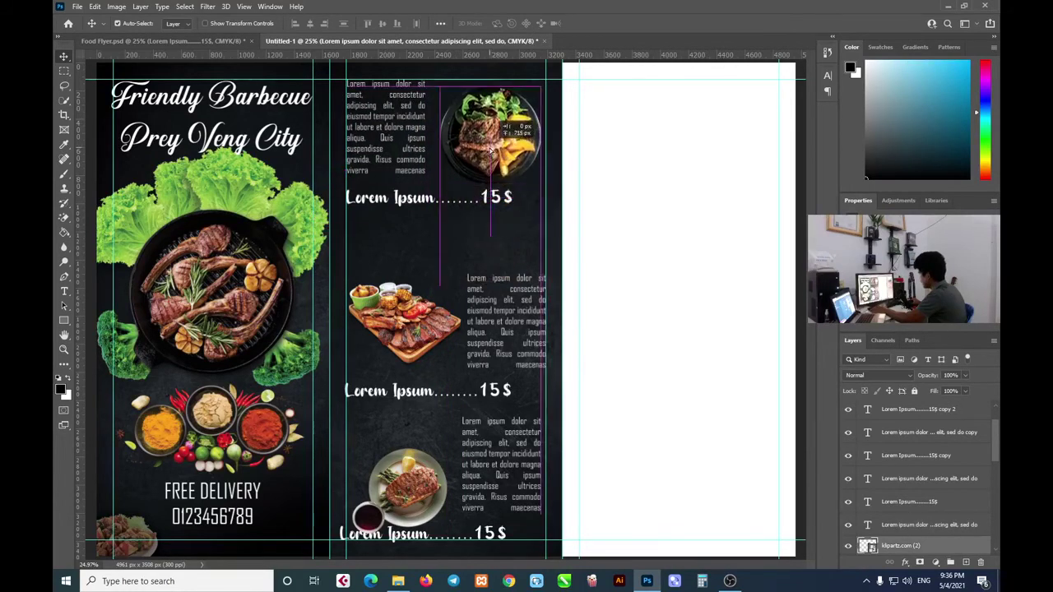
left_click(422, 206)
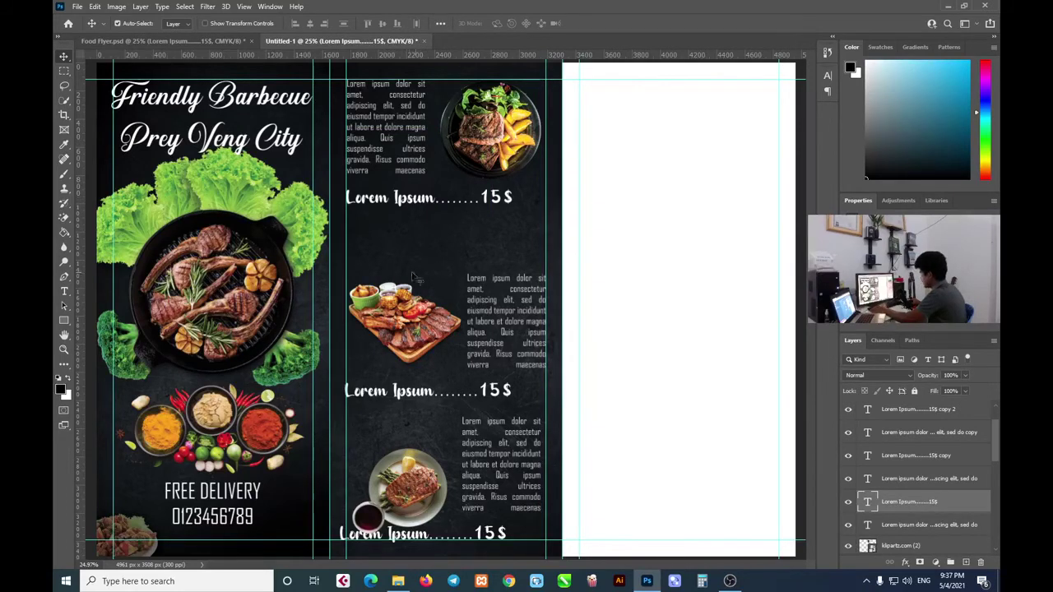
Put the bottom text left of the steak plate, align its price, and raise the middle item slightly
mouse_move(427, 498)
left_mouse_down()
mouse_move(455, 444)
mouse_move(544, 422)
left_mouse_up()
mouse_move(479, 490)
left_mouse_down()
mouse_move(385, 487)
mouse_move(394, 484)
left_mouse_up()
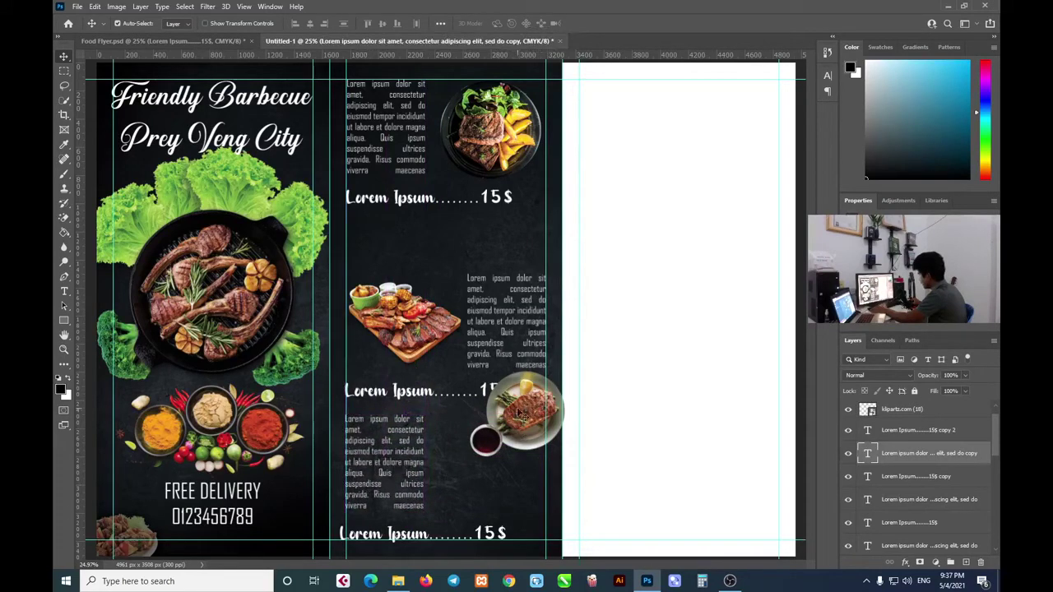
left_click_drag(519, 408, 497, 458)
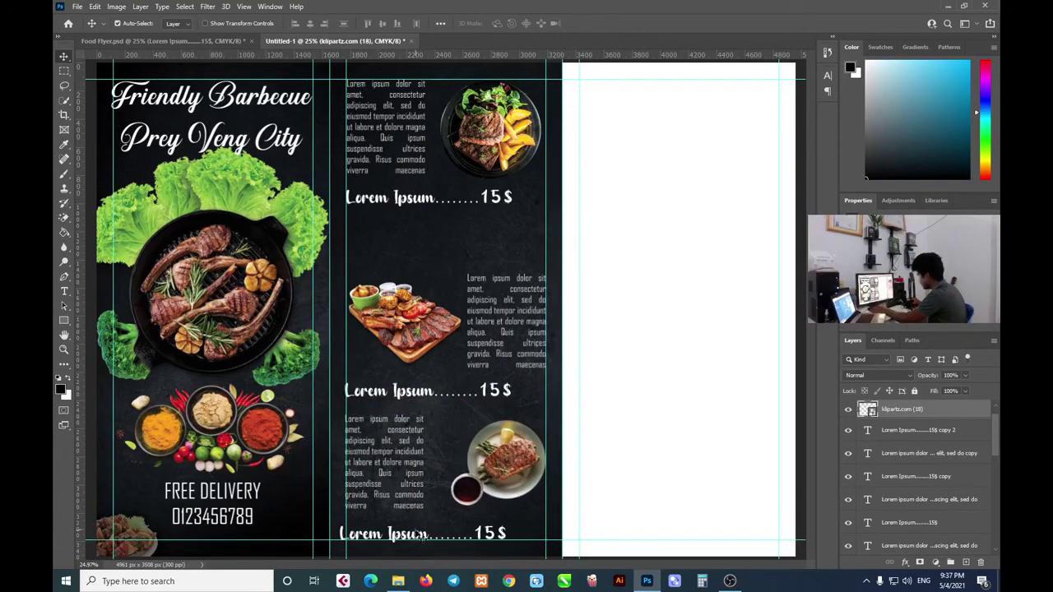
left_click_drag(413, 535, 420, 536)
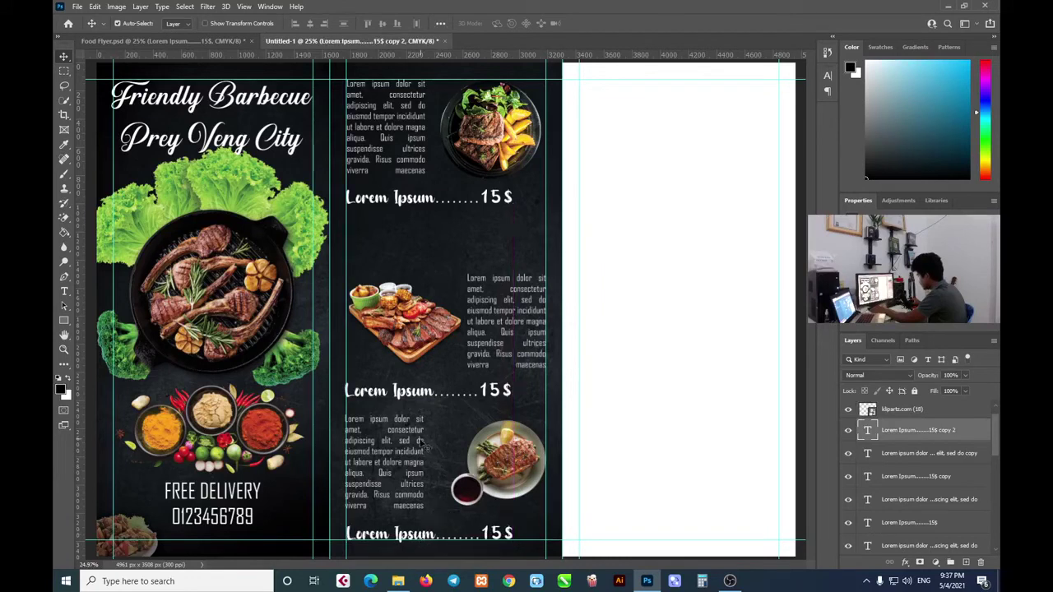
left_click(489, 338)
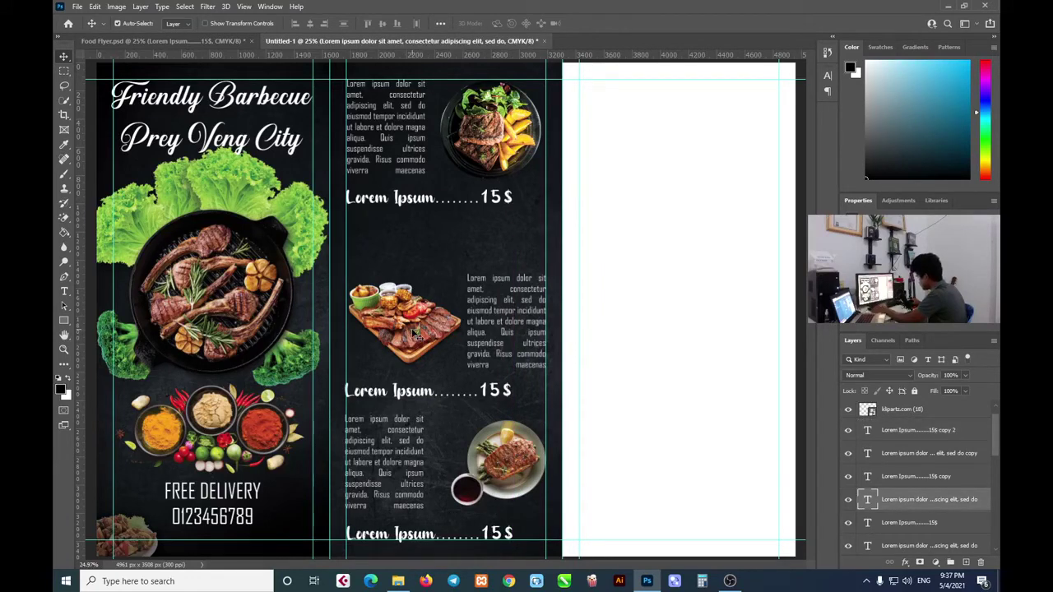
left_click(426, 399, "shift")
left_click_drag(509, 338, 509, 318)
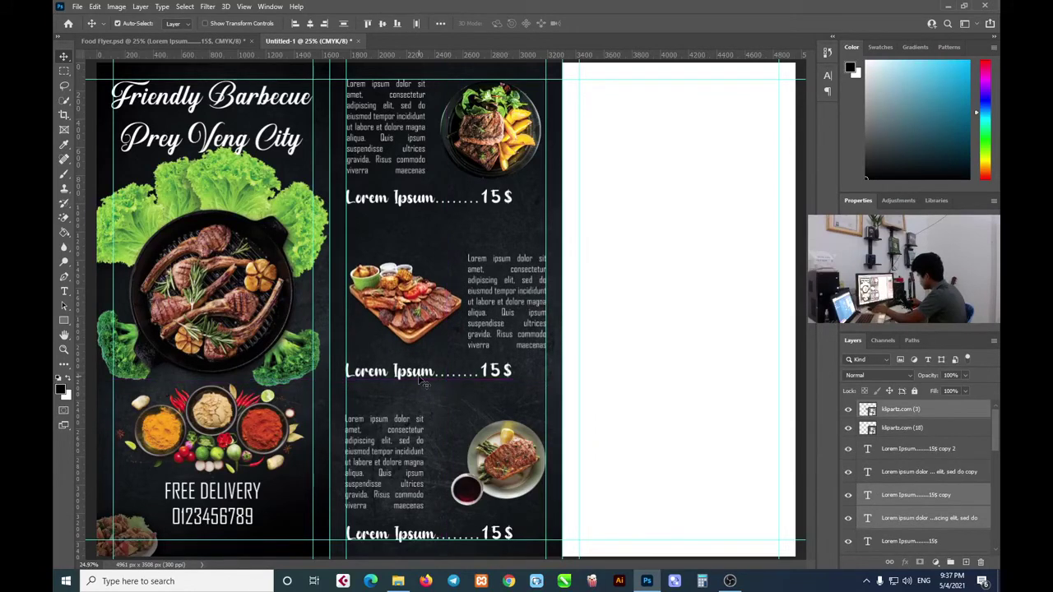
left_click_drag(422, 380, 405, 374)
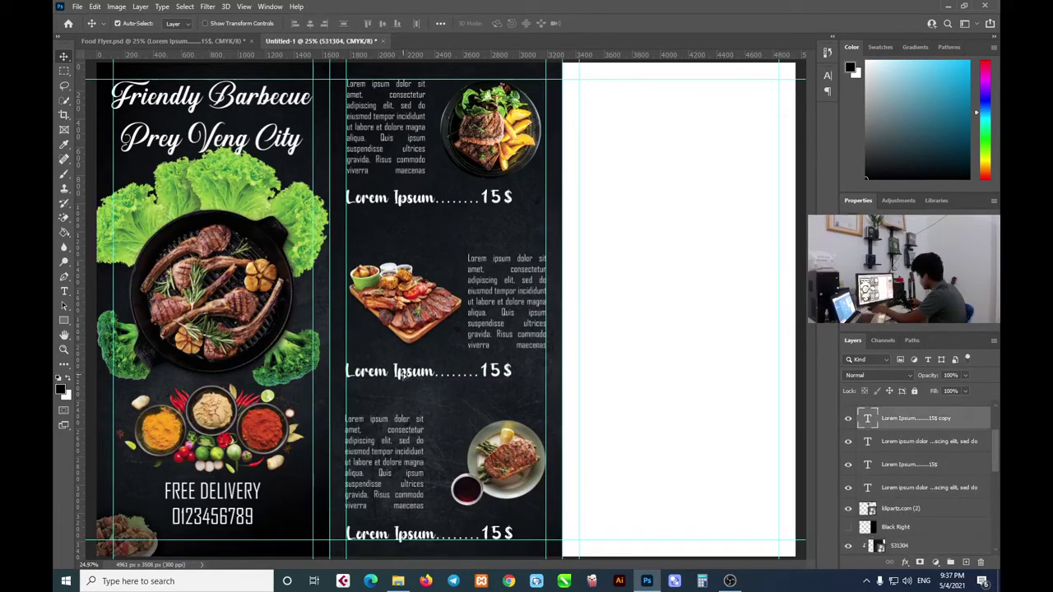
Enlarge the bottom steak plate with Free Transform and shift it slightly left
left_click(409, 457)
left_click(489, 486)
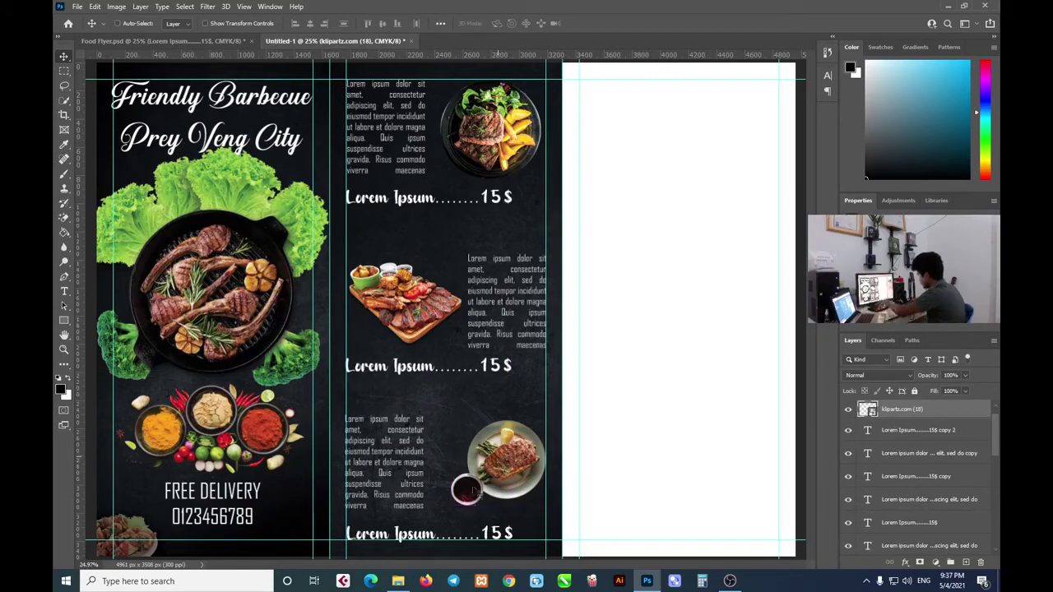
key("ctrl+t")
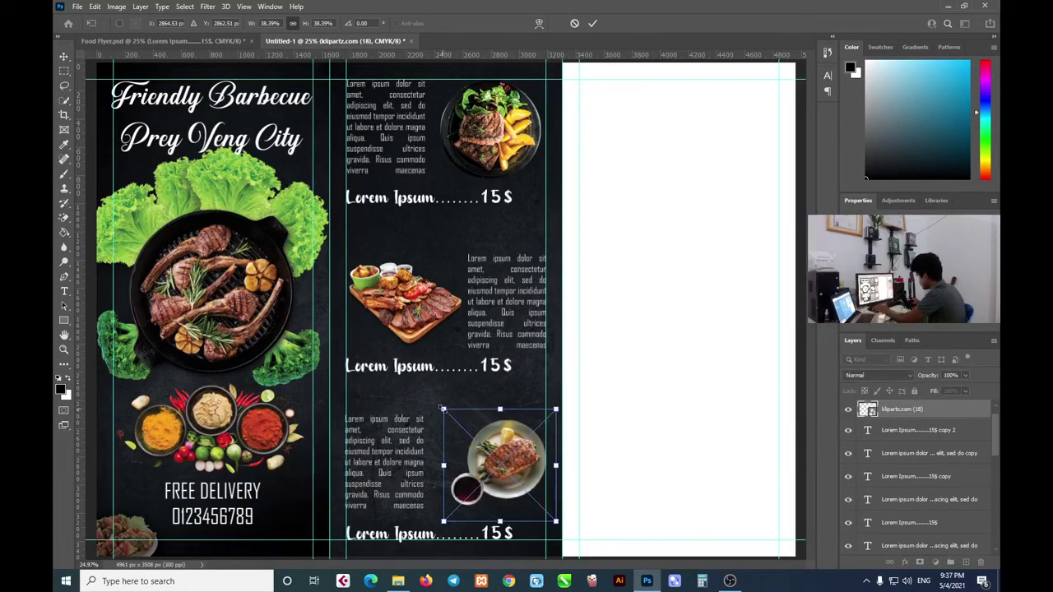
left_click_drag(442, 409, 432, 399)
left_click_drag(532, 470, 521, 470)
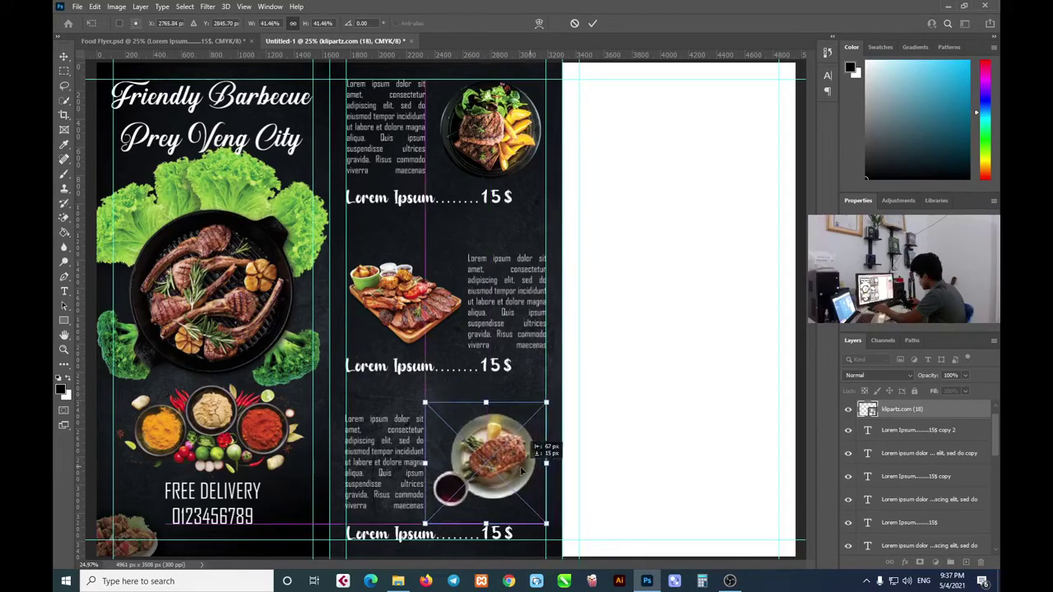
left_click(592, 24)
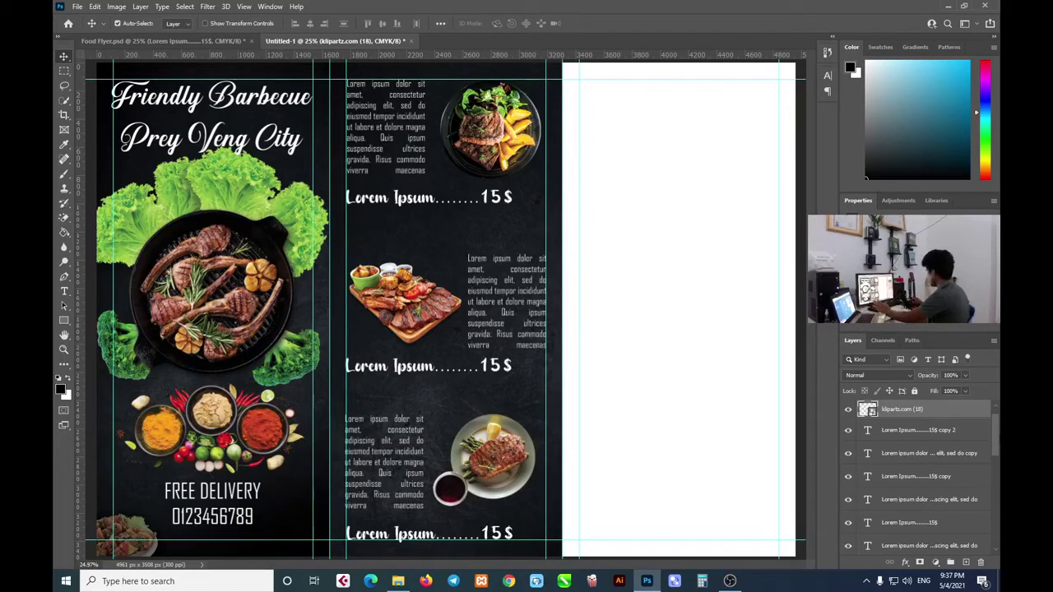
Make the Black Right layer visible and move it to the top of the layer stack
key("ctrl+v")
scroll(936, 496, "down", 2)
scroll(913, 493, "down", 3)
scroll(886, 492, "down", 2)
left_click(900, 494)
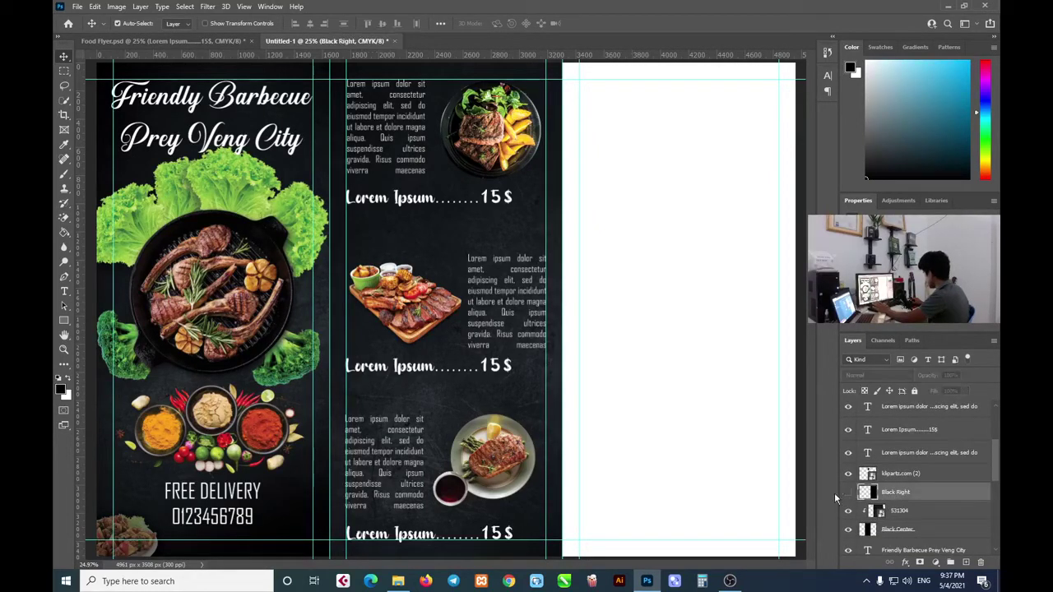
left_click(847, 494)
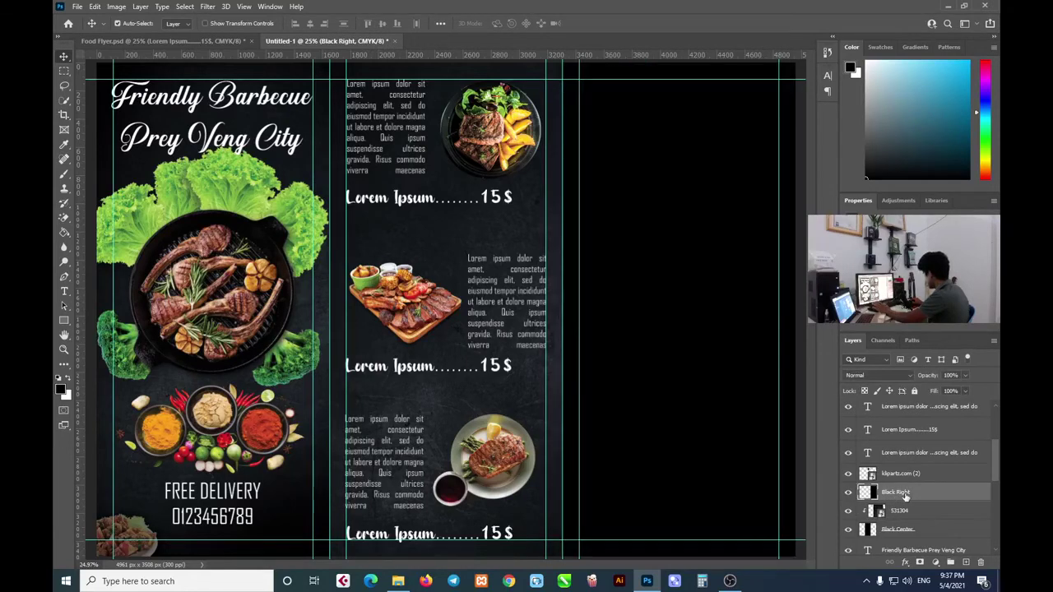
left_click_drag(905, 492, 915, 409)
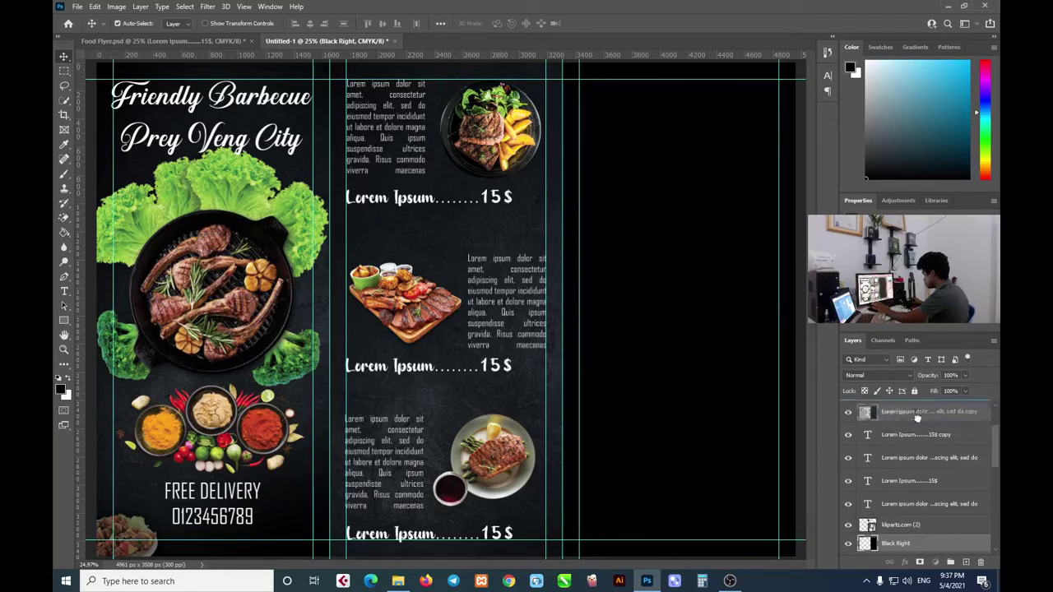
left_click_drag(915, 409, 917, 411)
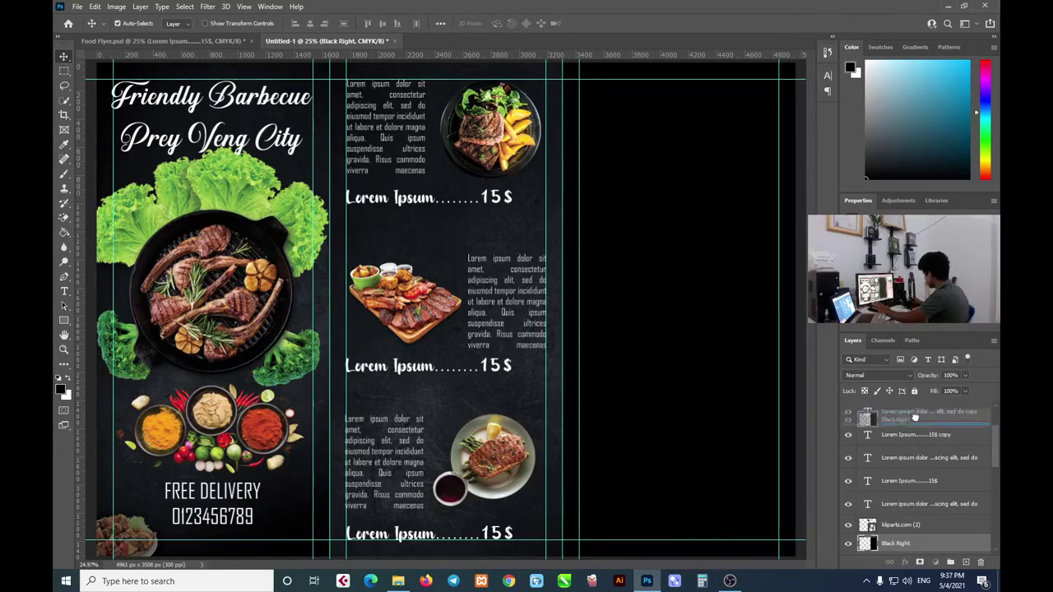
left_click_drag(918, 410, 905, 406)
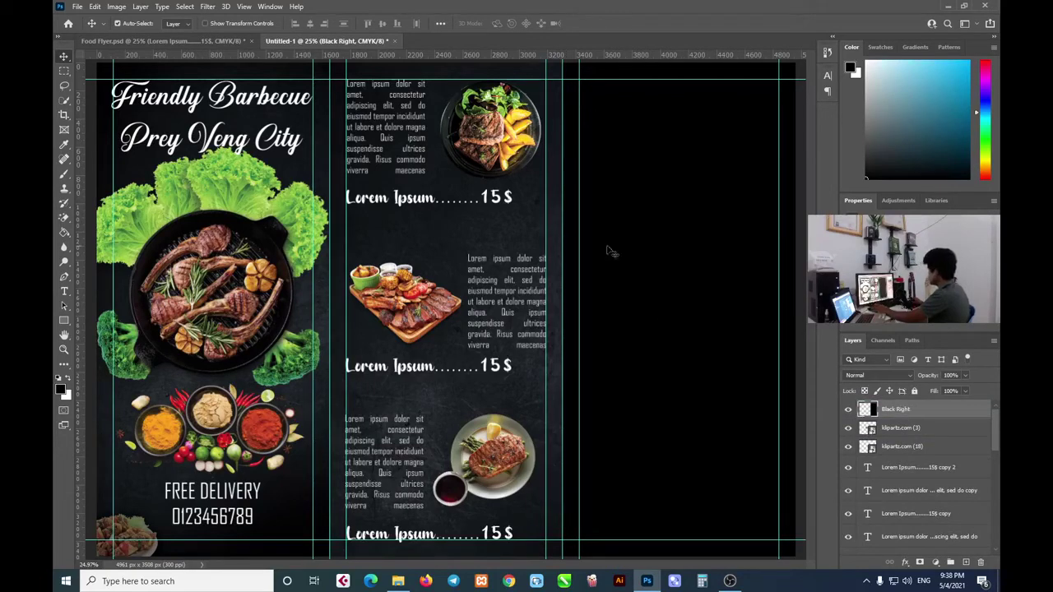
Bring the 531304.jpg texture image from the pic folder into the flyer
left_click(398, 581)
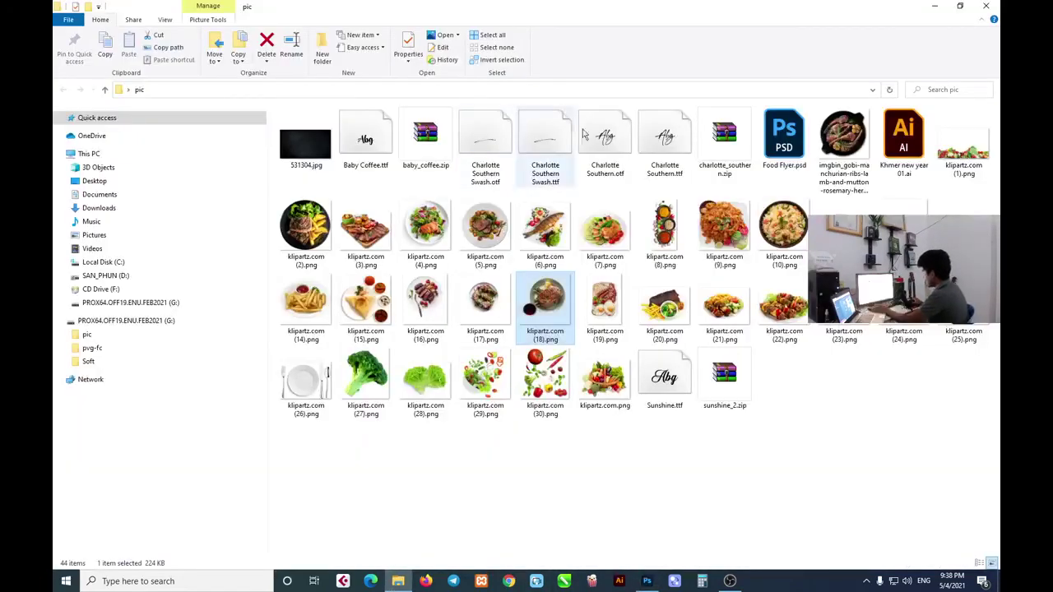
left_click(296, 149)
mouse_move(306, 146)
left_mouse_down()
mouse_move(666, 346)
mouse_move(663, 337)
left_mouse_up()
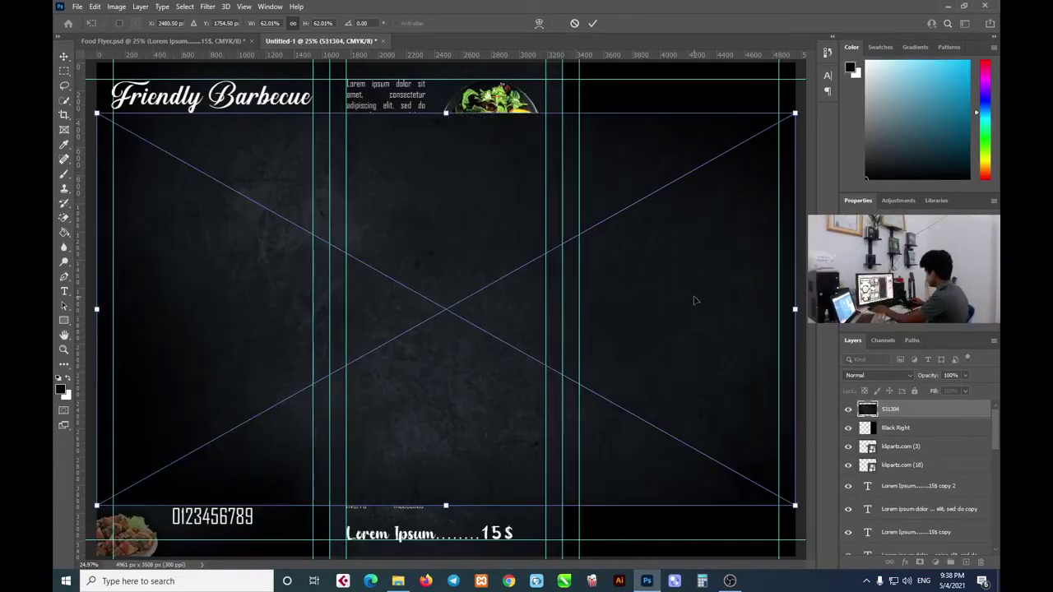
Place the 531304 texture and clip it to the Black Right panel
key("Return")
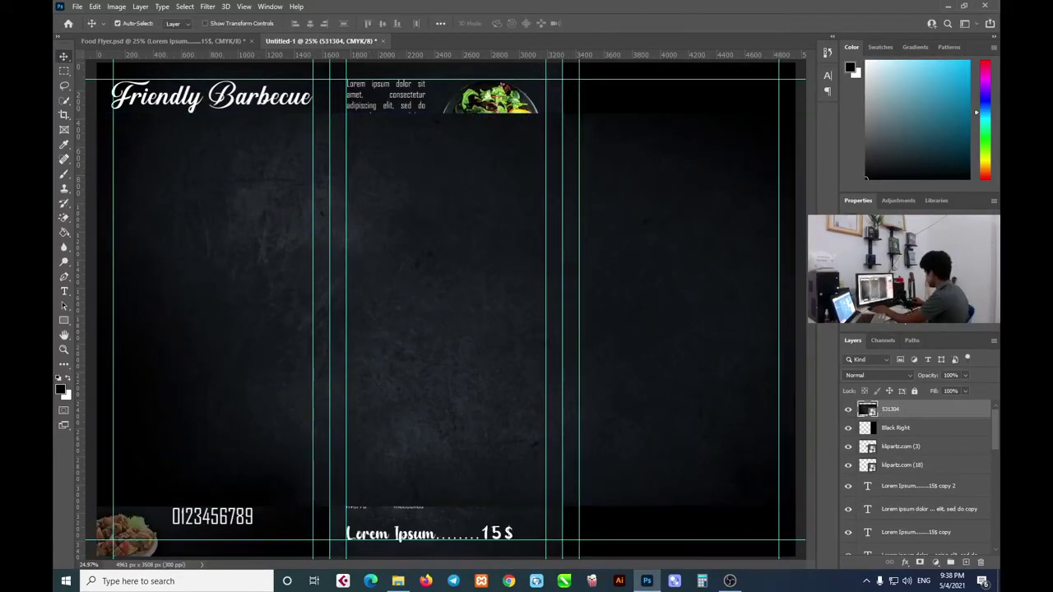
right_click(892, 413)
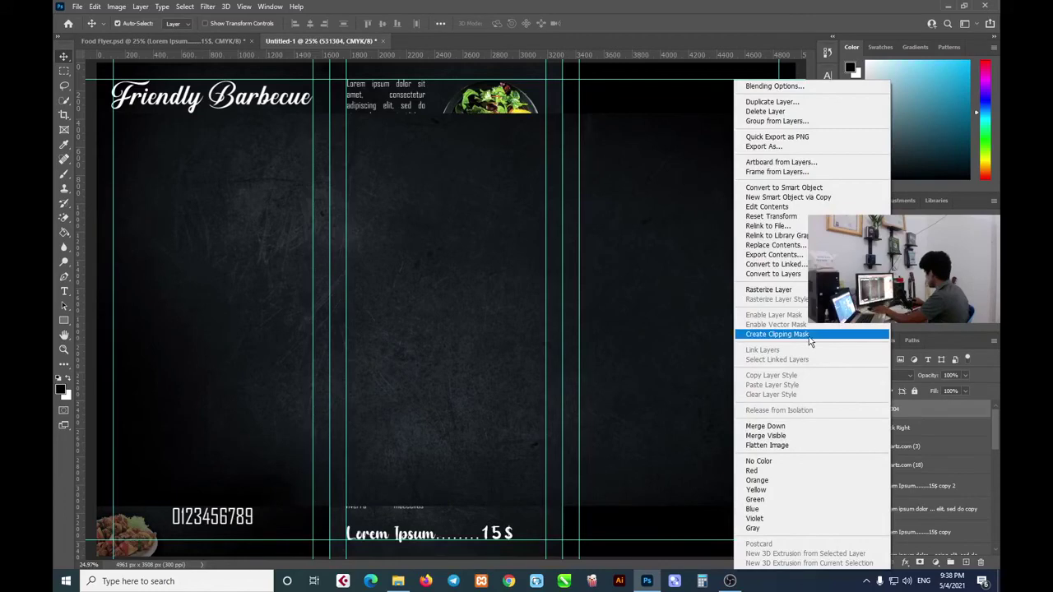
left_click(801, 335)
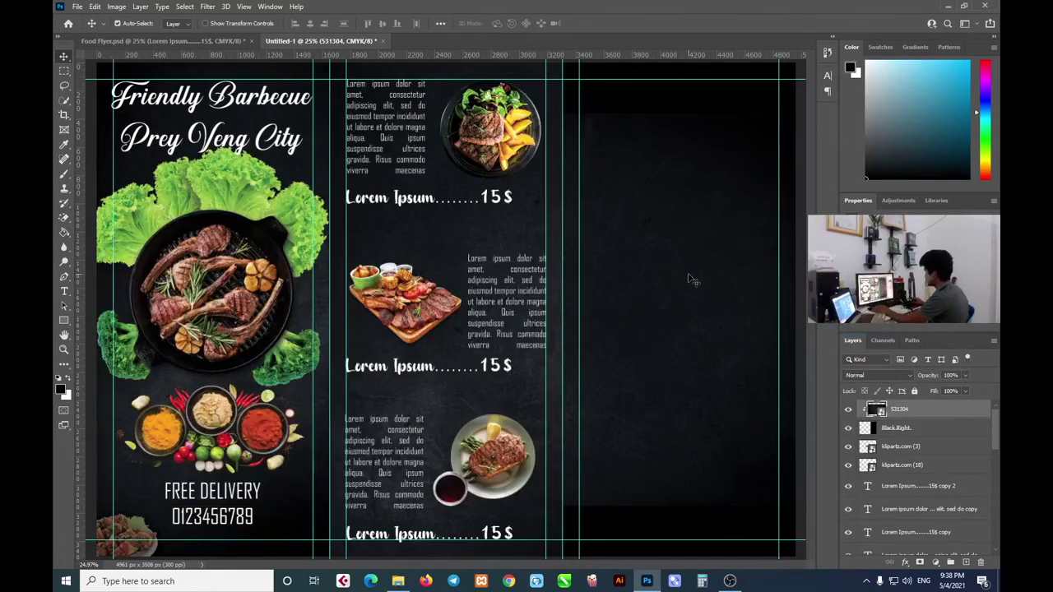
left_click_drag(691, 279, 629, 263)
right_click(630, 263)
left_click(615, 247)
Rotate the texture 90° counter-clockwise and move it onto the right panel
key("ctrl+t")
right_click(627, 247)
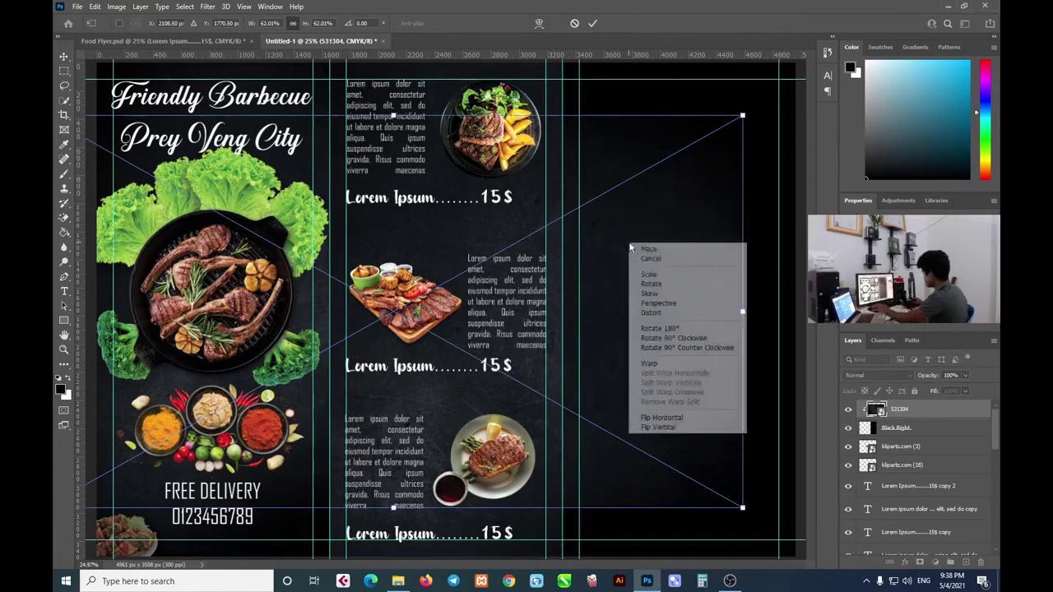
left_click(694, 348)
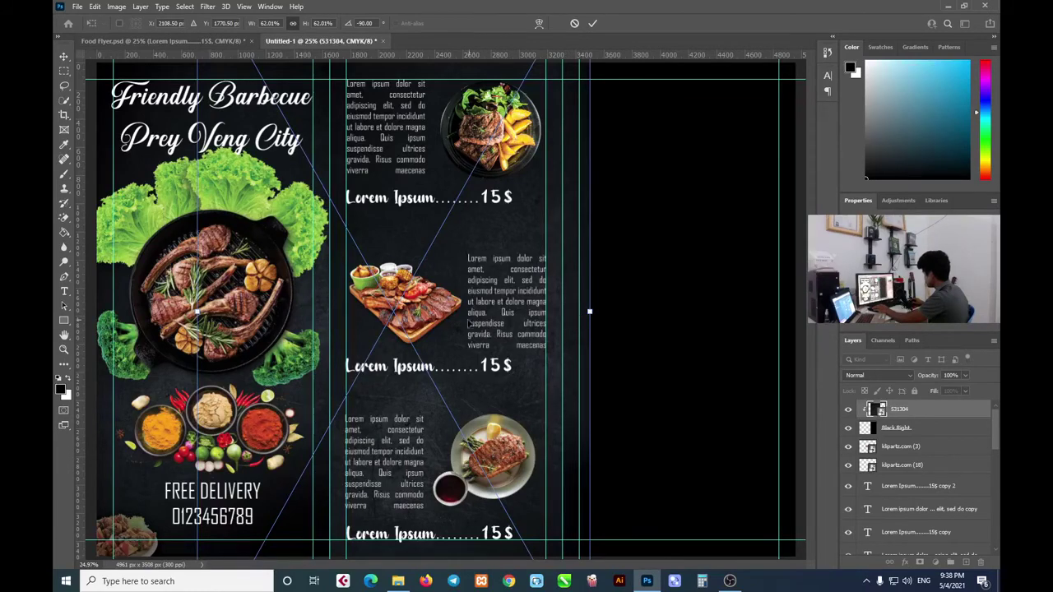
left_click_drag(435, 349, 634, 359)
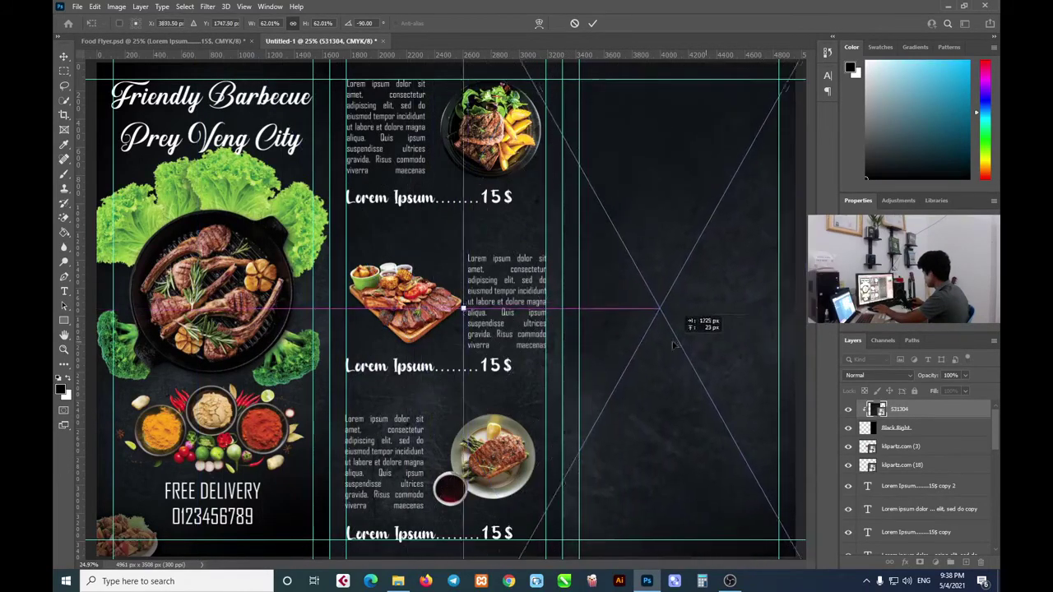
left_click_drag(634, 359, 612, 345)
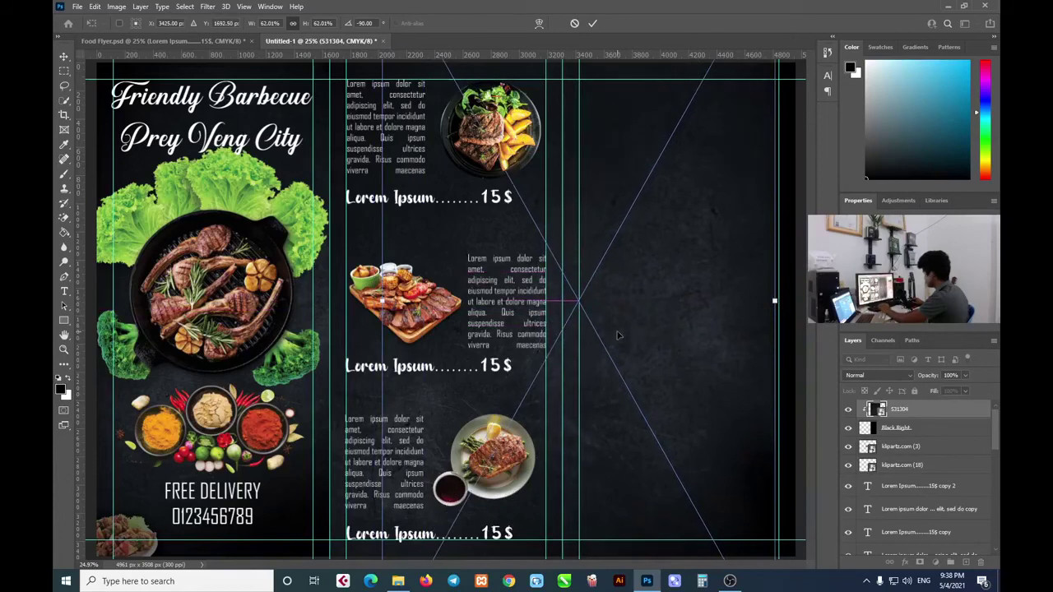
left_click(592, 25)
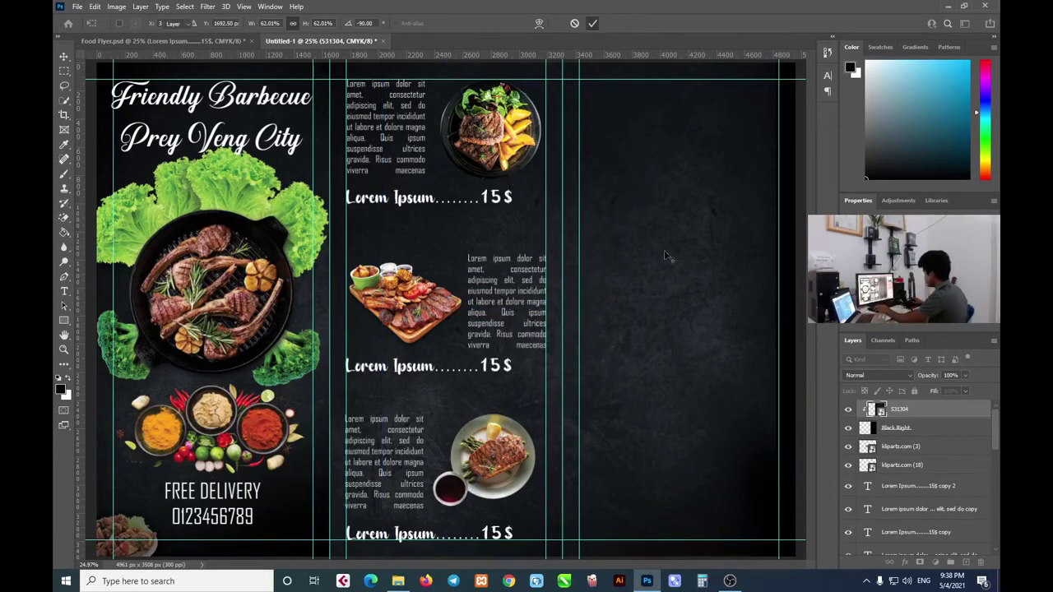
Rescale the rotated texture so it fills the right panel
scroll(658, 235, "down", 2)
scroll(634, 288, "down", 2)
scroll(616, 261, "down", 1)
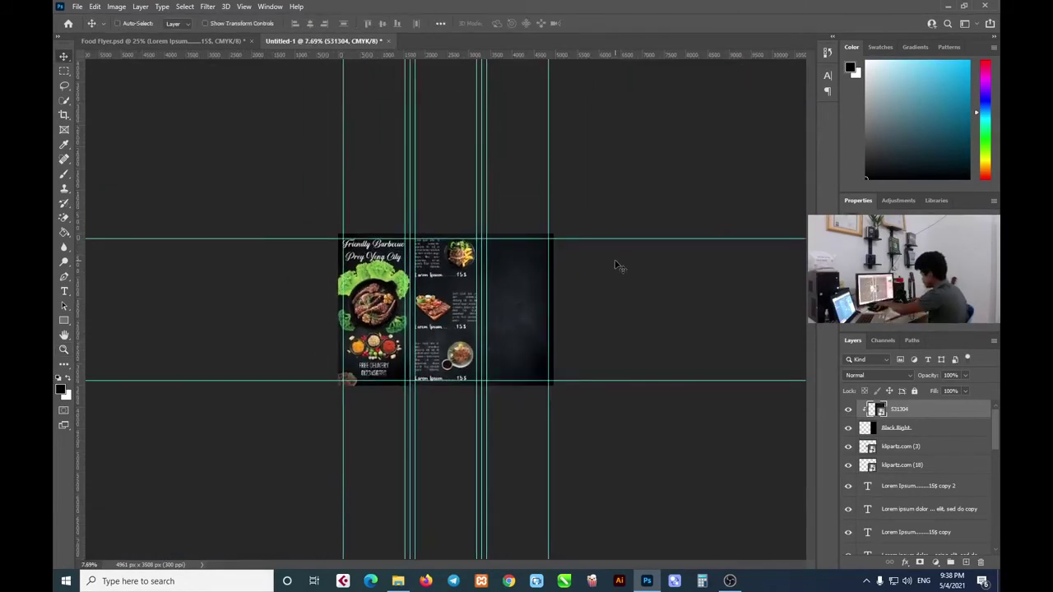
key("ctrl+t")
left_click_drag(549, 198, 502, 278)
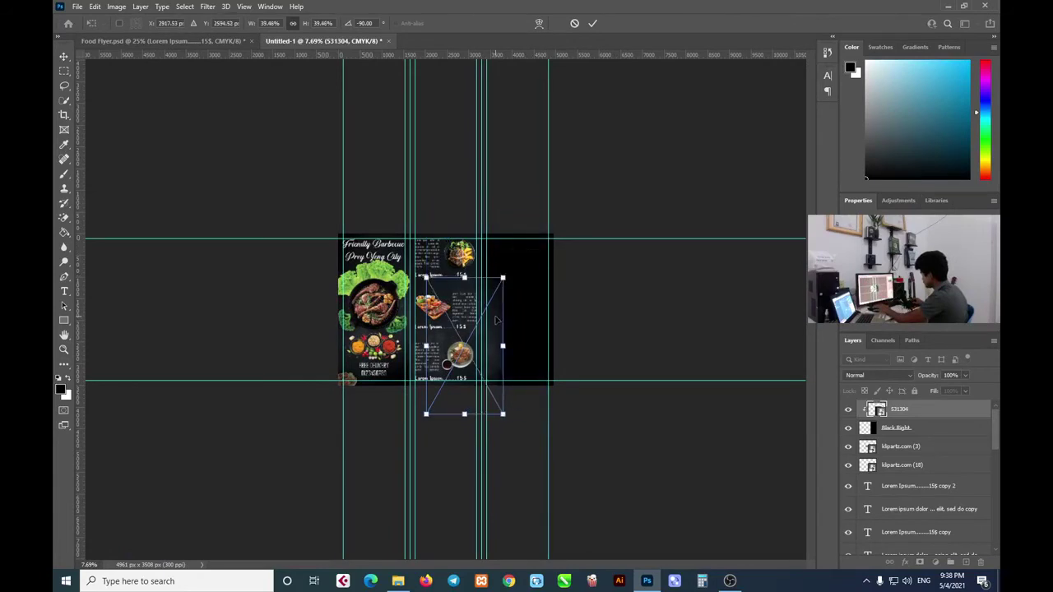
left_click_drag(493, 322, 543, 280)
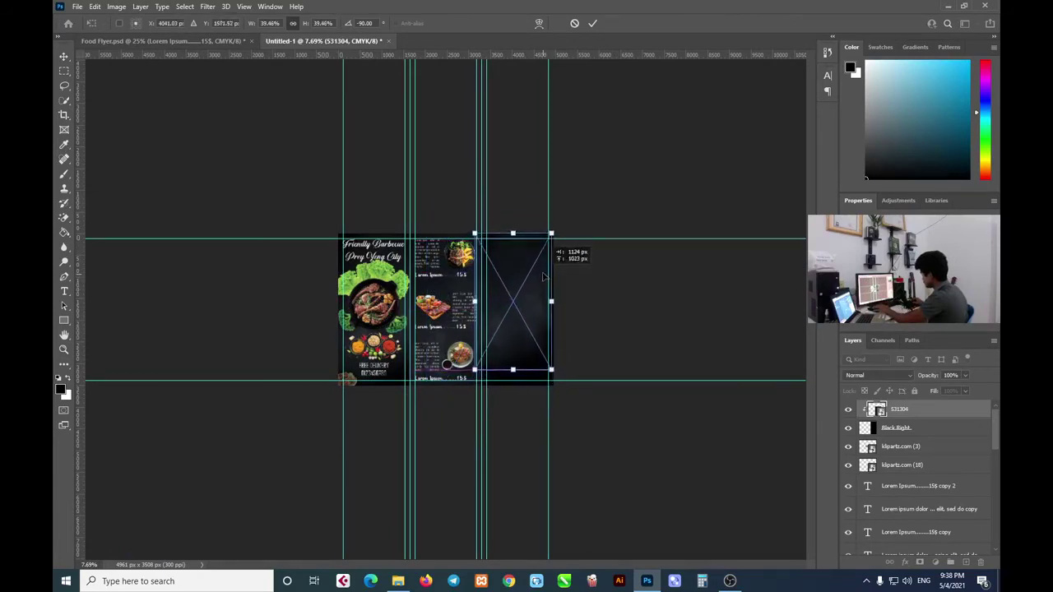
left_click_drag(543, 280, 545, 278)
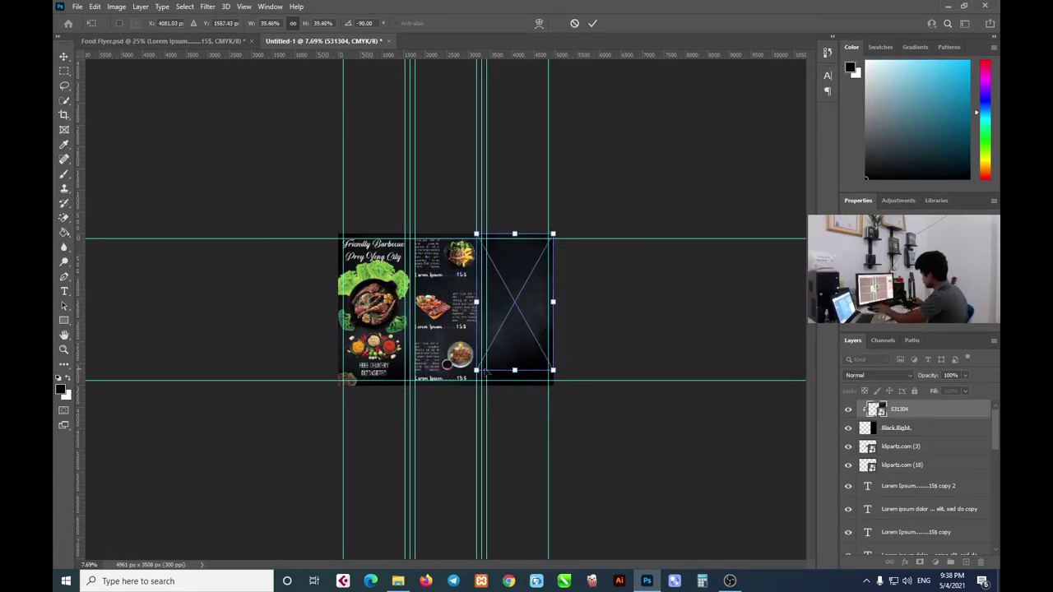
left_click_drag(476, 370, 465, 388)
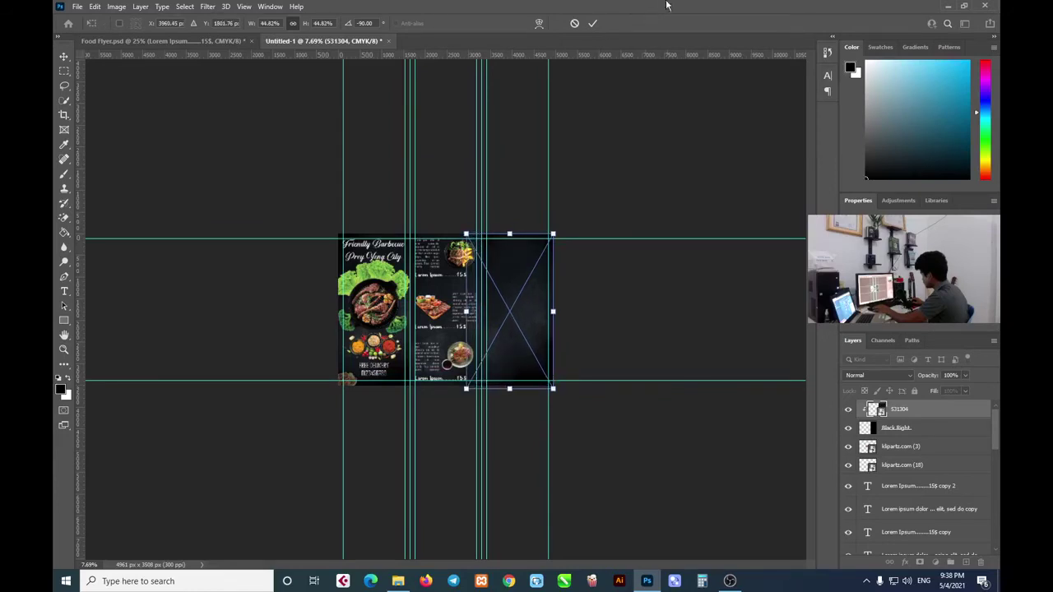
left_click(592, 23)
key("z")
left_click_drag(531, 291, 578, 367)
Zoom in to inspect the textured right panel, then compare with the Food Flyer.psd design
key("v")
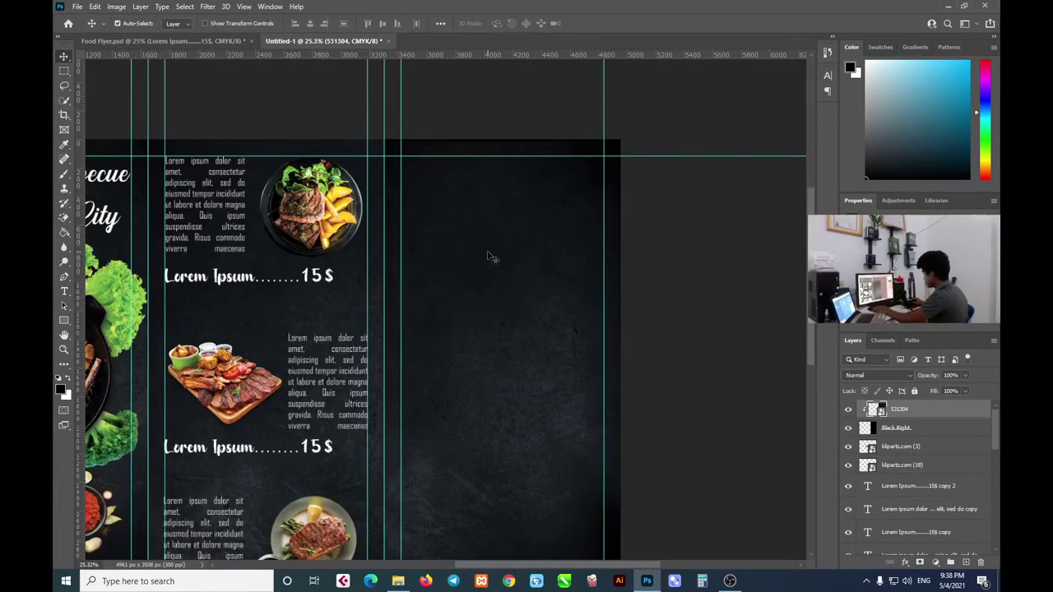
key("z")
left_click_drag(487, 259, 494, 277)
left_click_drag(505, 329, 494, 294)
key("v")
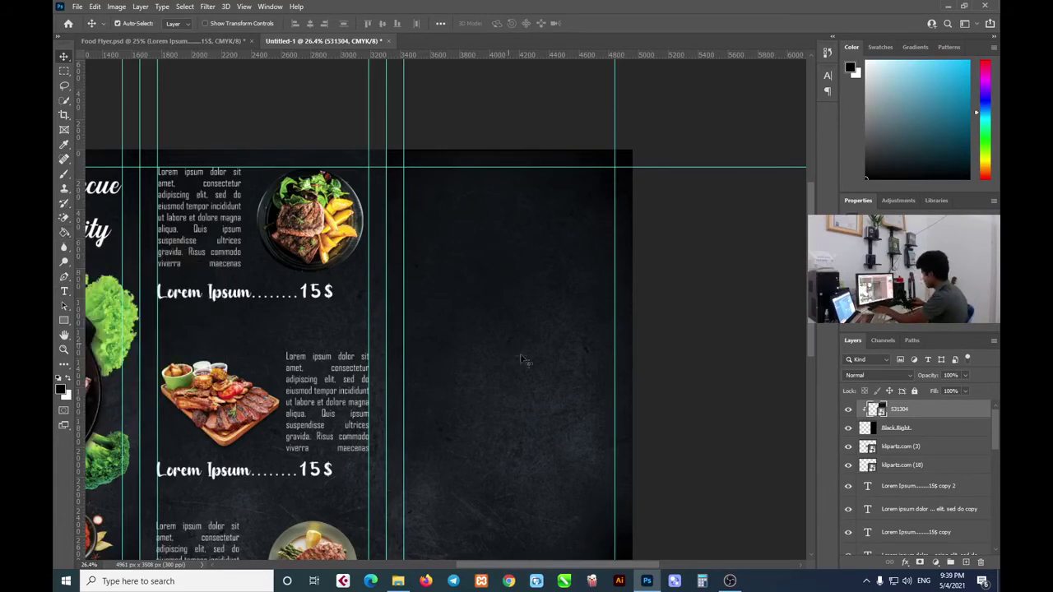
mouse_move(451, 399)
left_mouse_down()
mouse_move(505, 301)
mouse_move(456, 351)
mouse_move(522, 296)
mouse_move(595, 348)
mouse_move(649, 362)
mouse_move(613, 280)
mouse_move(486, 322)
mouse_move(482, 370)
mouse_move(482, 337)
mouse_move(499, 309)
mouse_move(511, 344)
left_mouse_up()
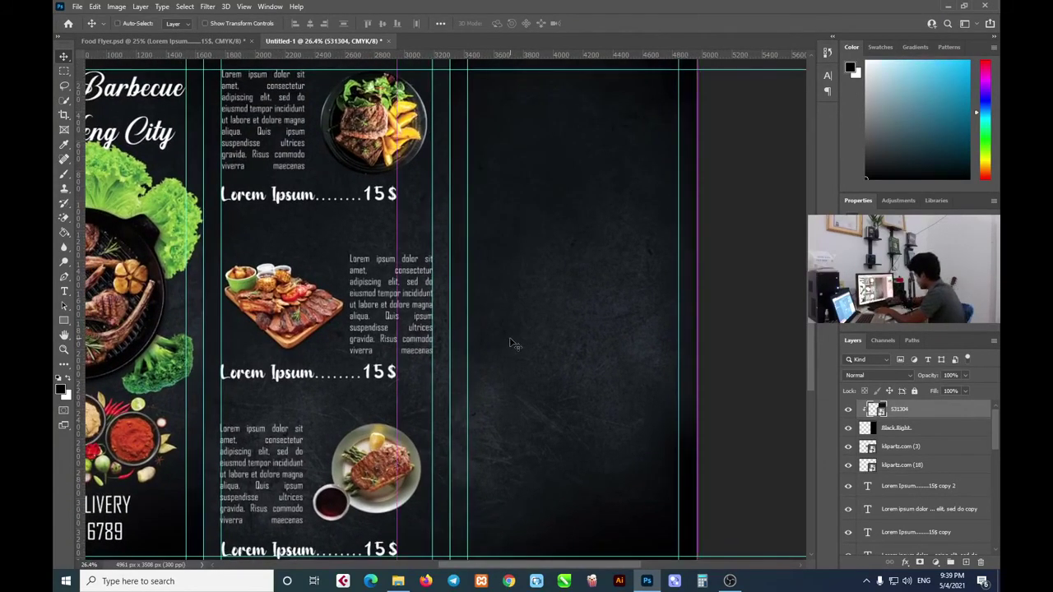
key("ctrl+minus")
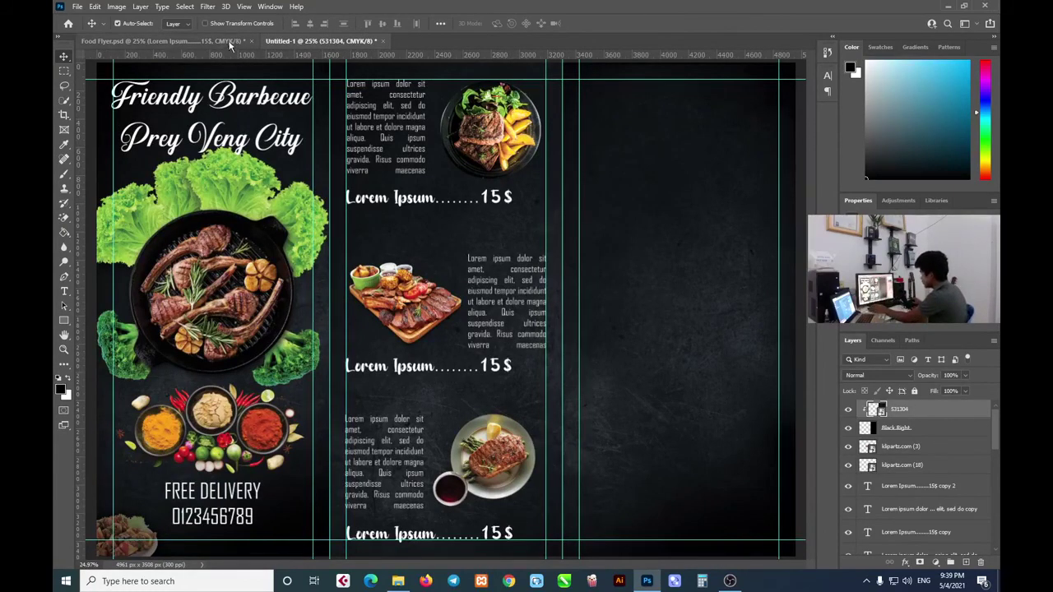
left_click(164, 40)
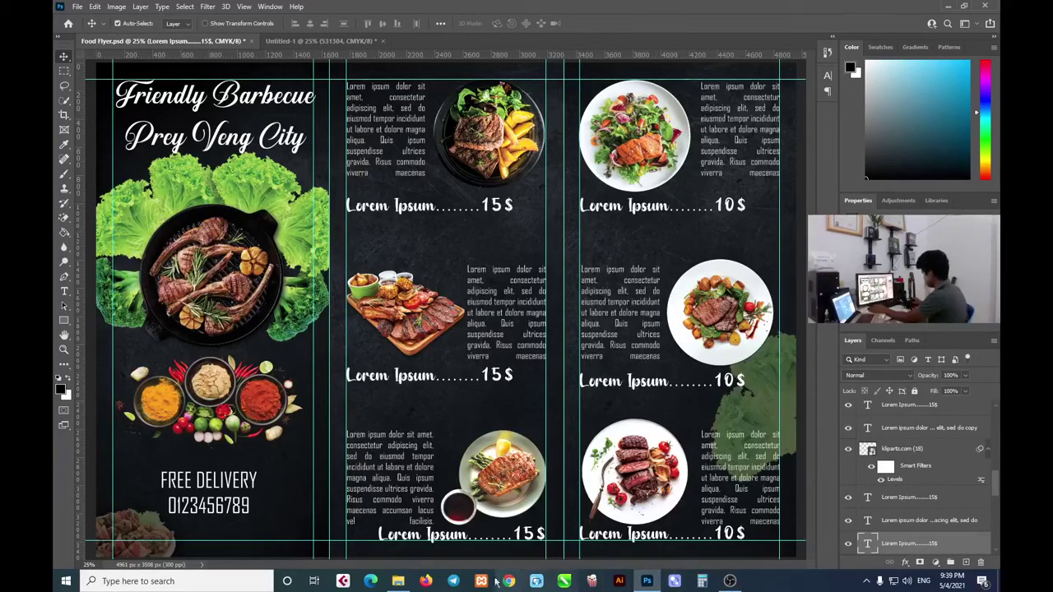
Pick the klipartz.com (4).png salad plate from the food image folder
left_click(398, 581)
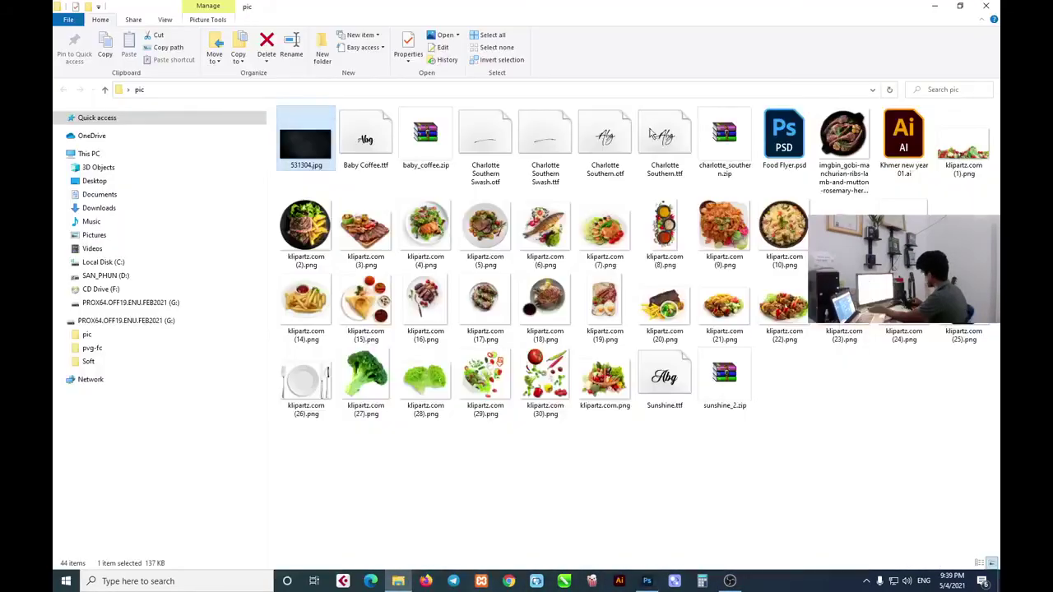
left_click(487, 234)
left_click(429, 239)
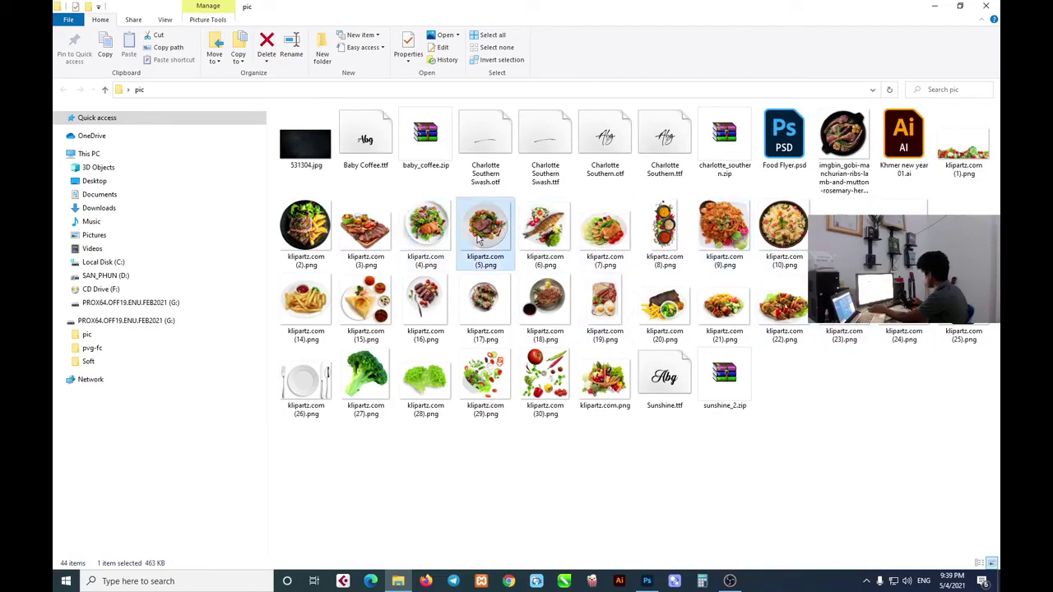
mouse_move(440, 220)
left_mouse_down()
mouse_move(663, 536)
mouse_move(332, 48)
left_mouse_up()
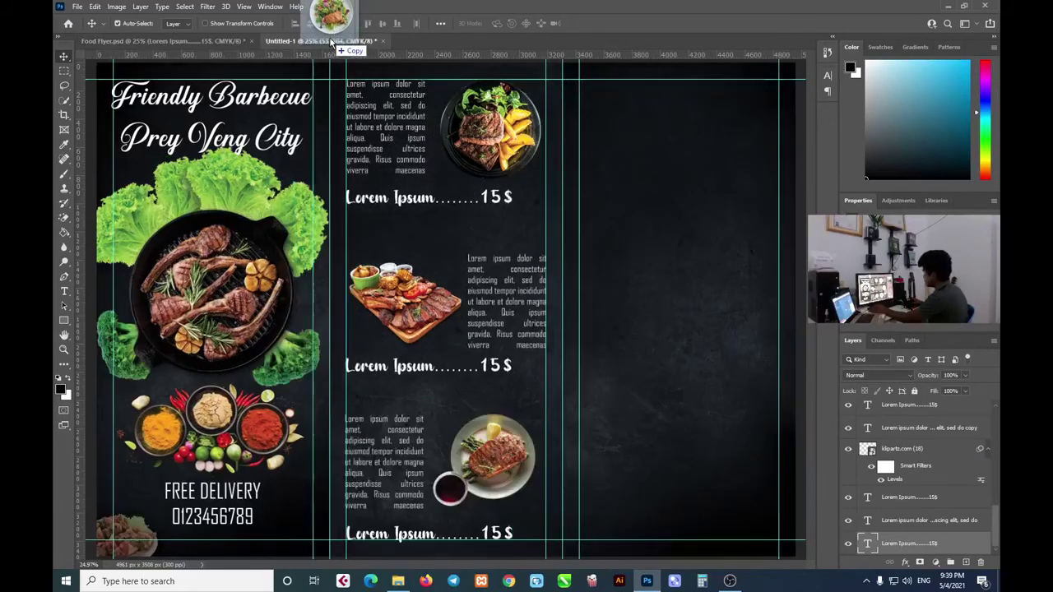
Drop the klipartz.com (4).png salad plate into Untitled-1, shrunk and moved to the right panel's top
mouse_move(332, 48)
left_mouse_down()
mouse_move(625, 145)
mouse_move(446, 306)
mouse_move(665, 88)
mouse_move(672, 120)
left_mouse_up()
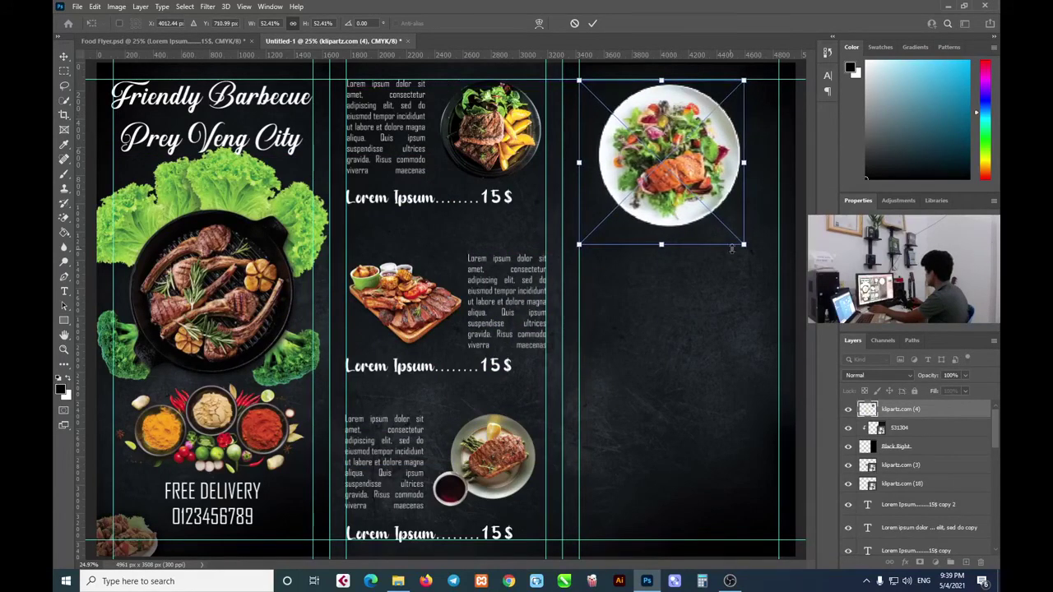
left_click_drag(743, 244, 692, 177)
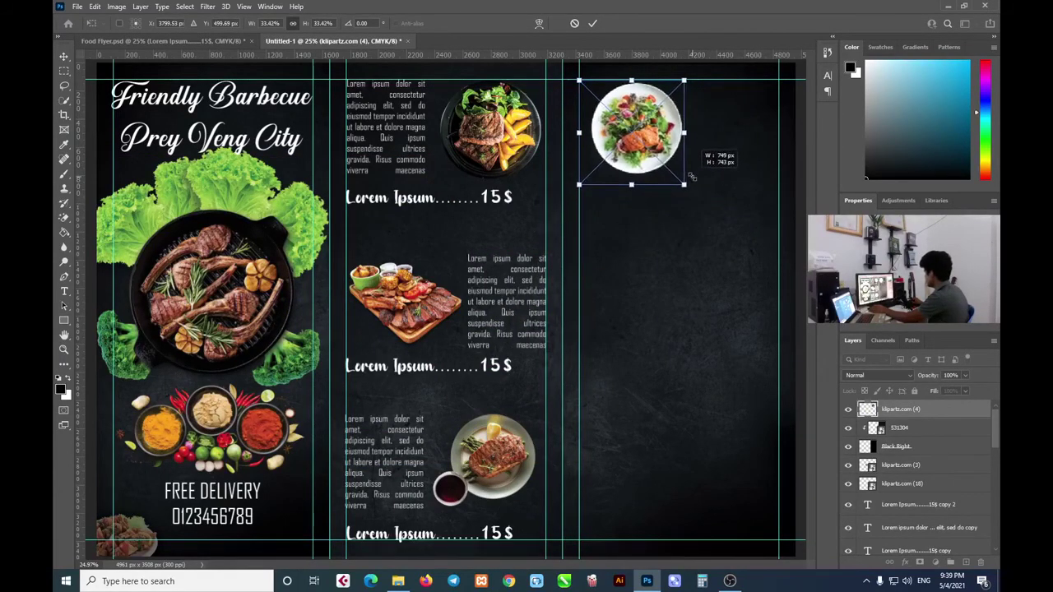
left_click(592, 23)
left_click_drag(651, 135, 645, 136)
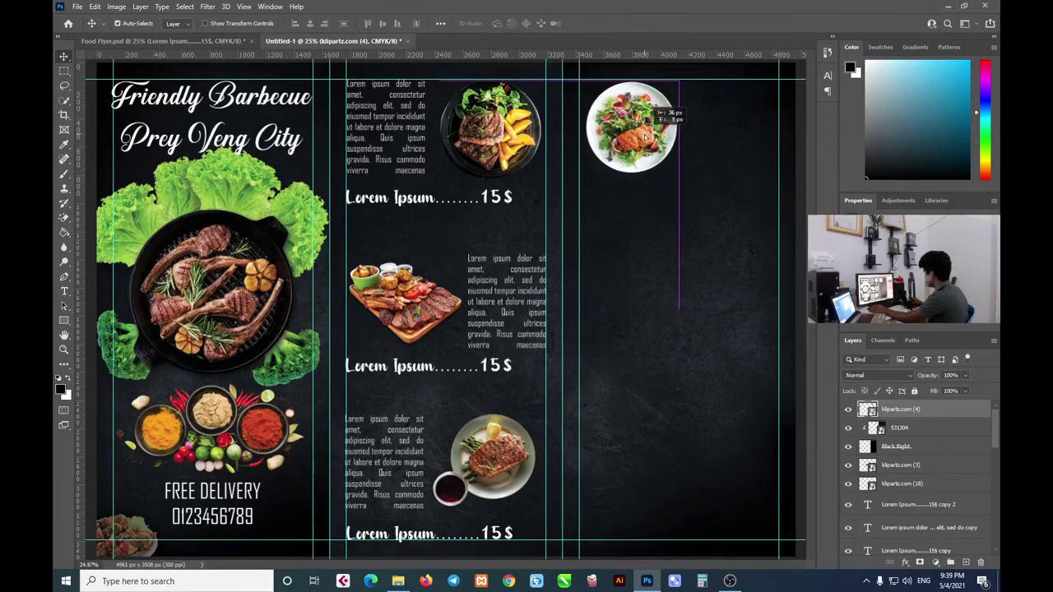
Enlarge the salad plate slightly to match the other dishes
key("ctrl")
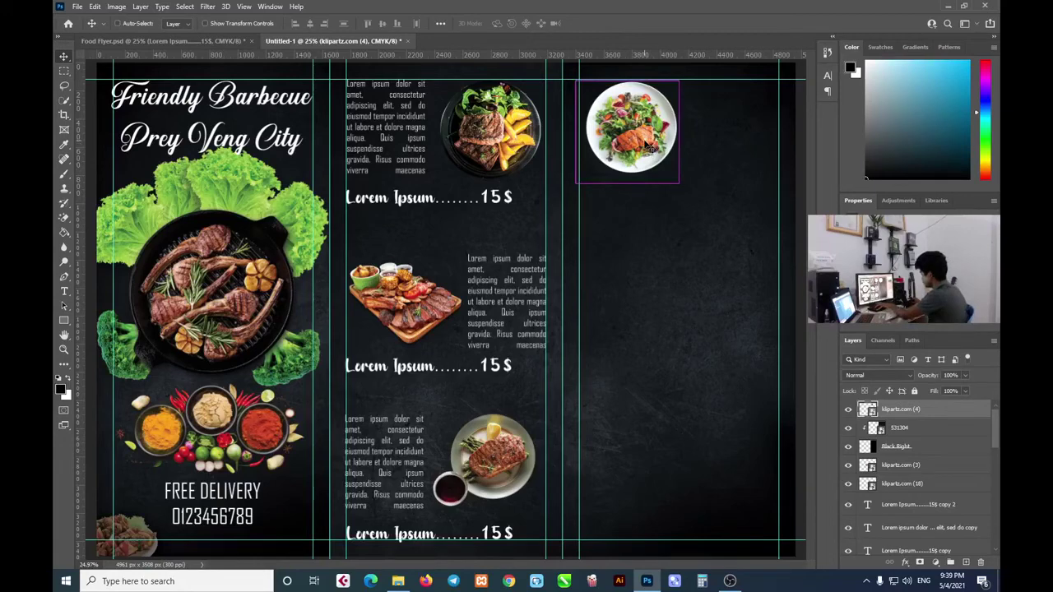
key("t")
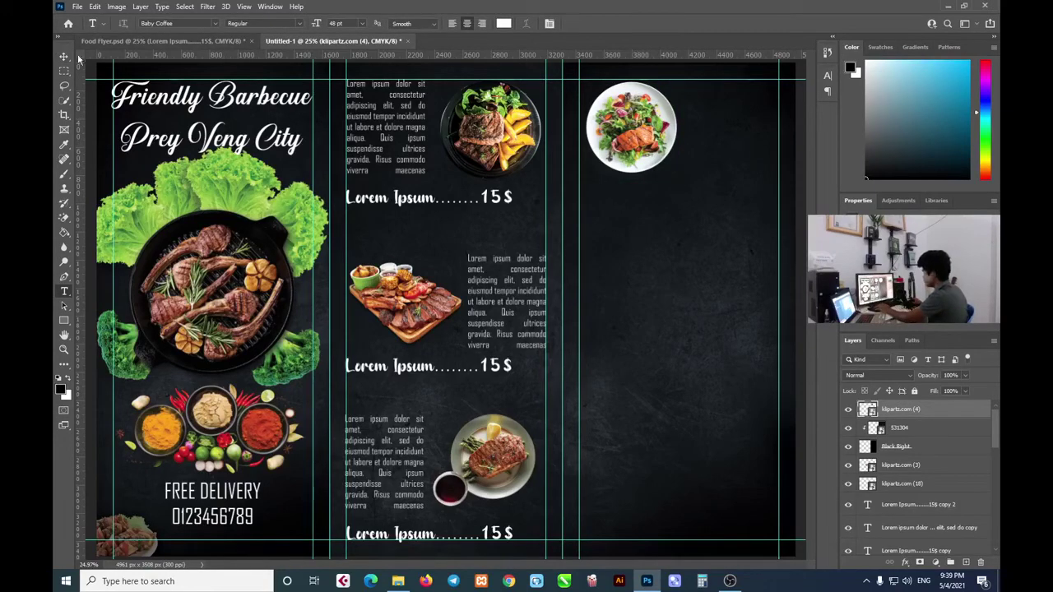
left_click(63, 56)
key("ctrl+t")
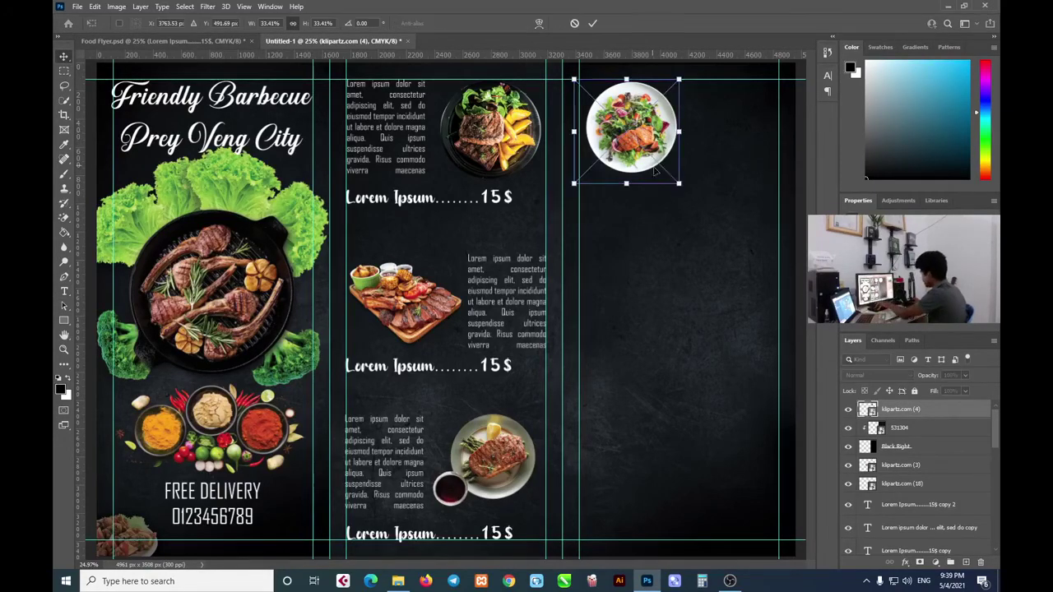
left_click_drag(678, 184, 684, 188)
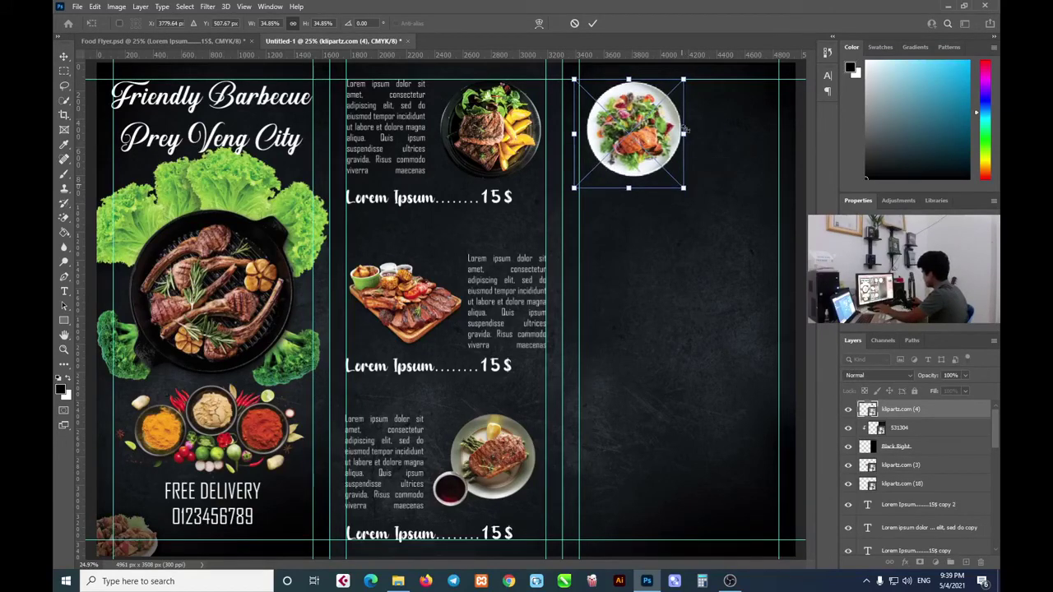
left_click(592, 24)
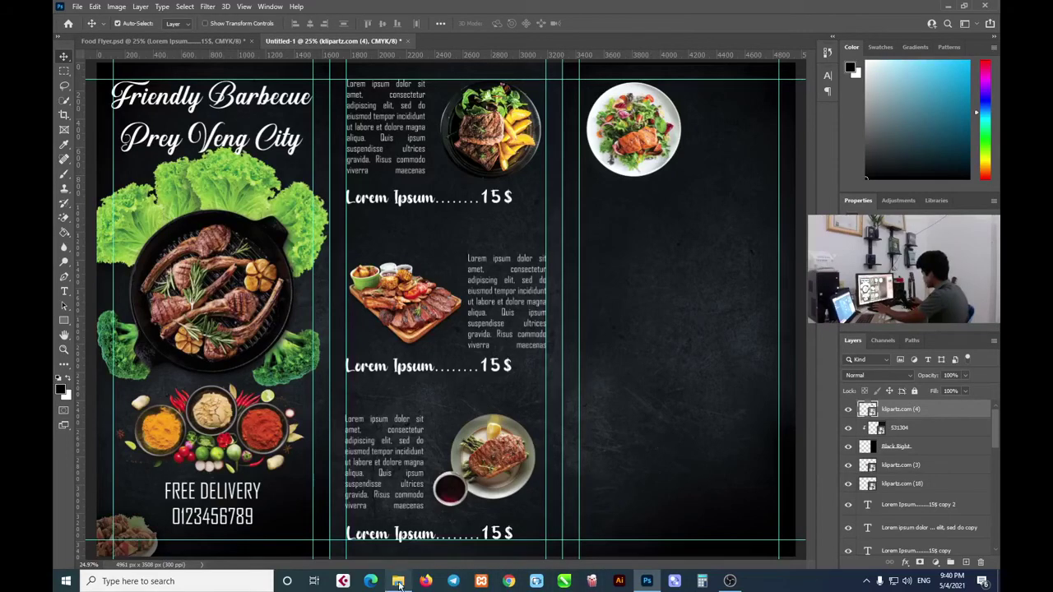
Copy the Lorem Ipsum paragraph and price line into the flyer, above the texture layer
left_click(398, 581)
left_click(646, 580)
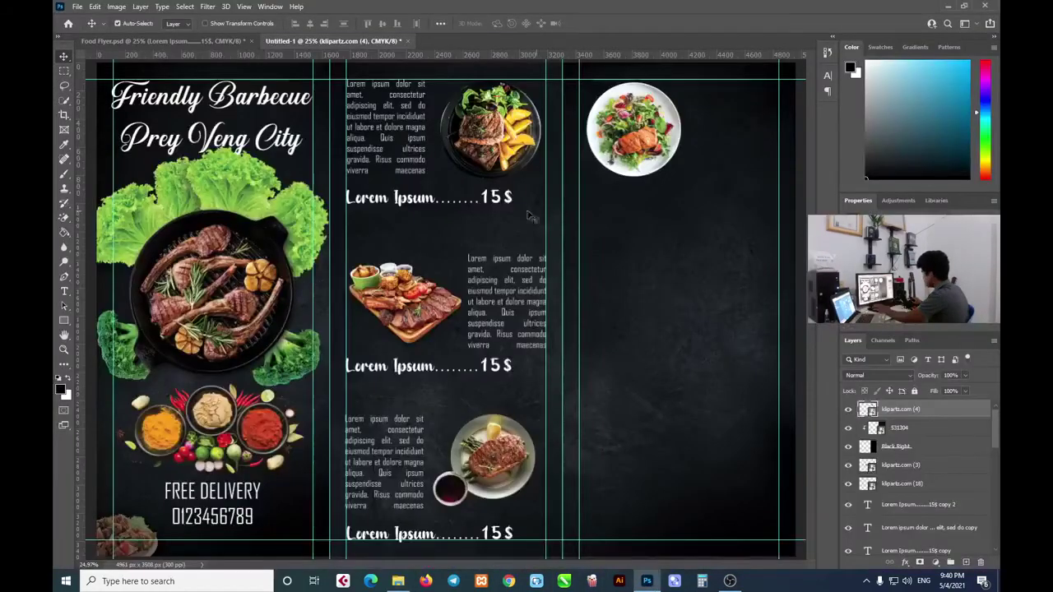
left_click(393, 142)
left_click(397, 205)
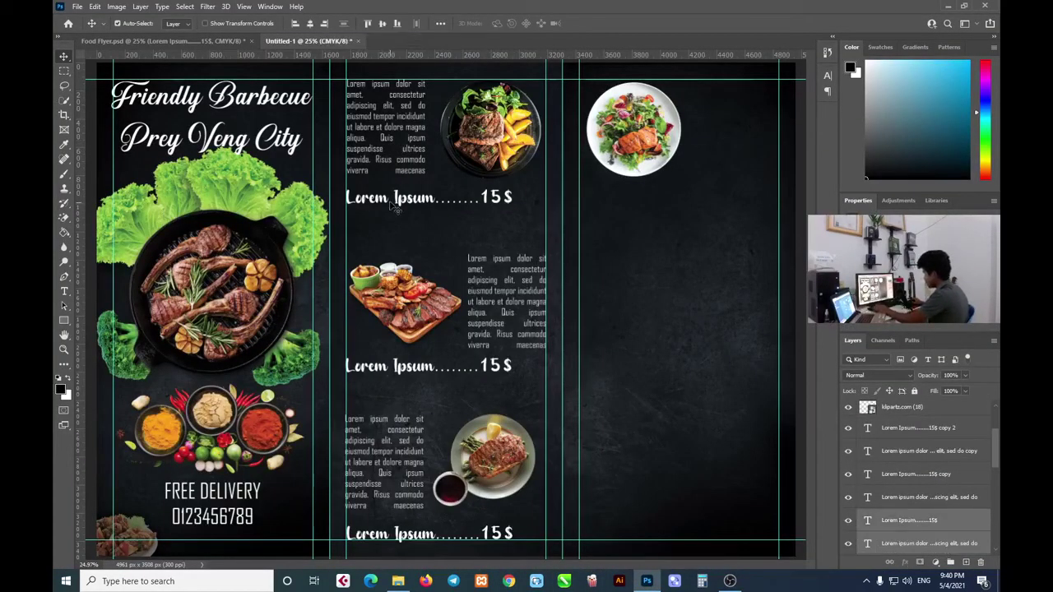
left_click_drag(396, 209, 655, 290)
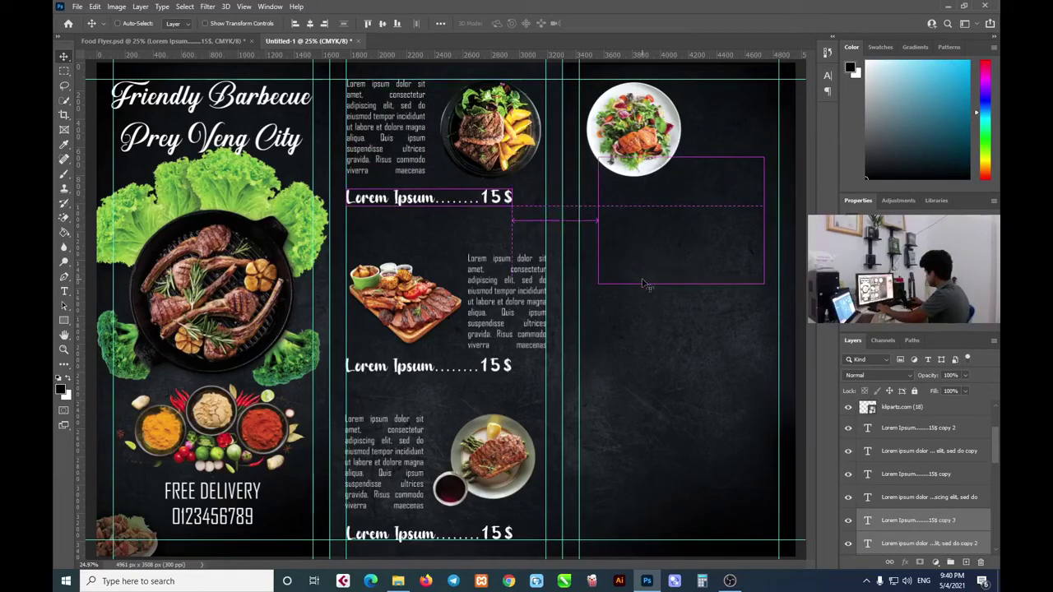
left_click_drag(936, 546, 936, 437)
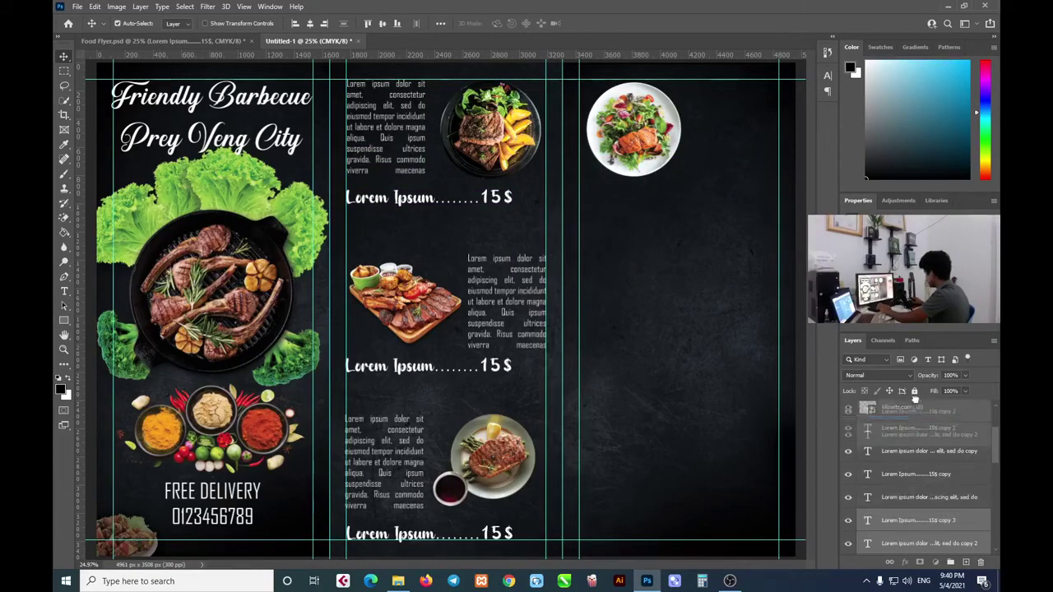
left_click_drag(915, 391, 907, 409)
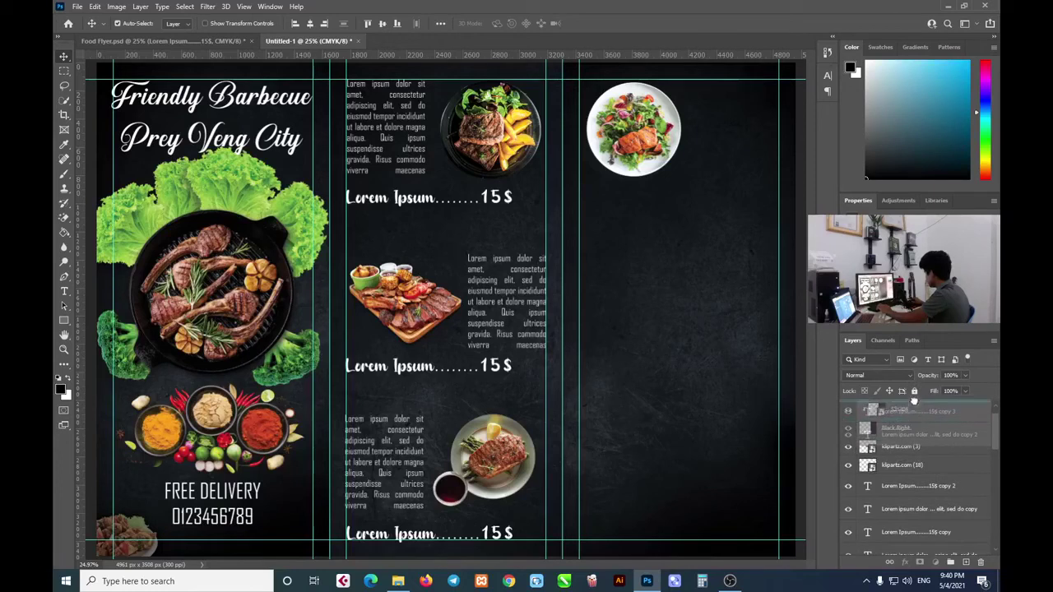
left_click_drag(907, 409, 908, 410)
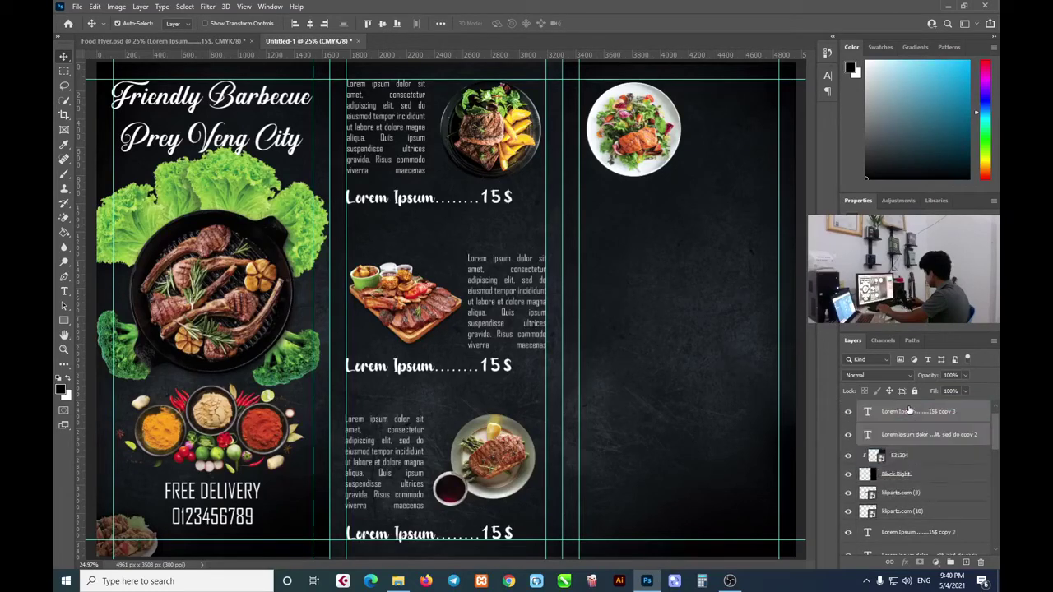
Place the paragraph beside the salad and align the price line beneath it with the middle panel
left_click(619, 180)
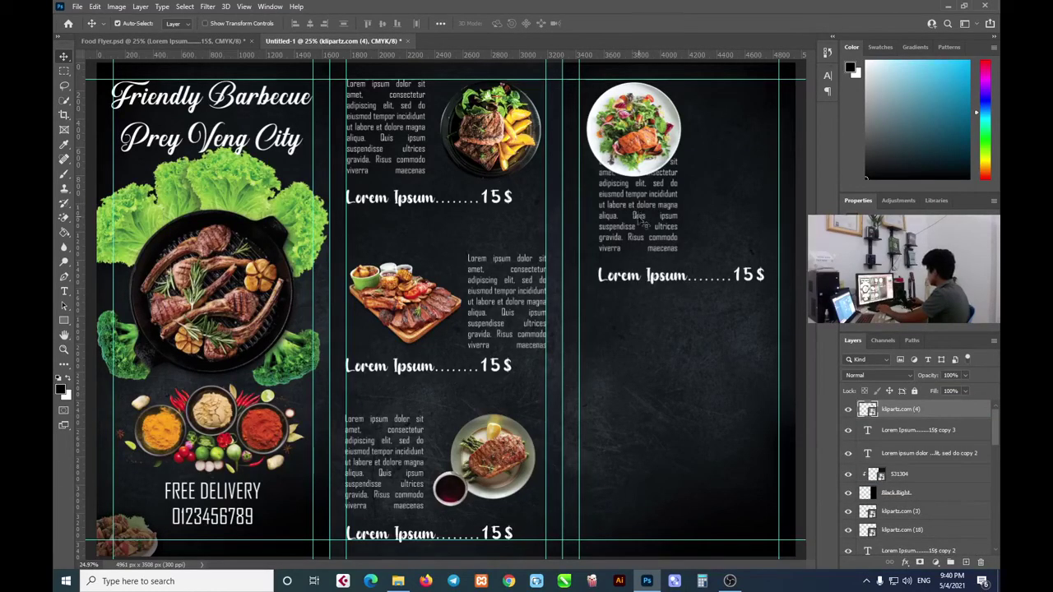
left_click_drag(638, 221, 727, 141)
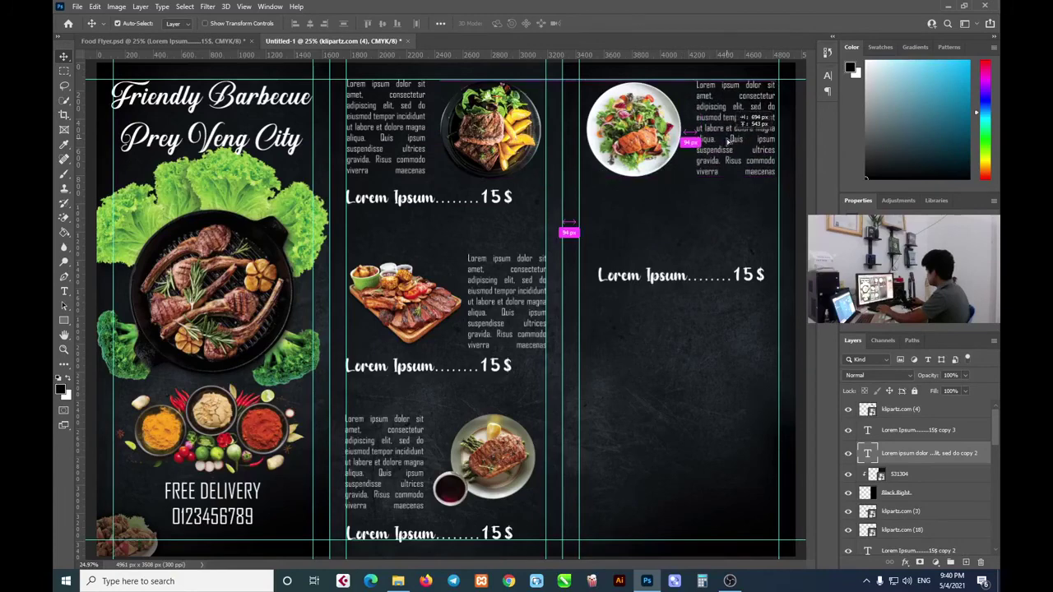
mouse_move(646, 280)
left_mouse_down()
mouse_move(646, 211)
mouse_move(635, 207)
left_mouse_up()
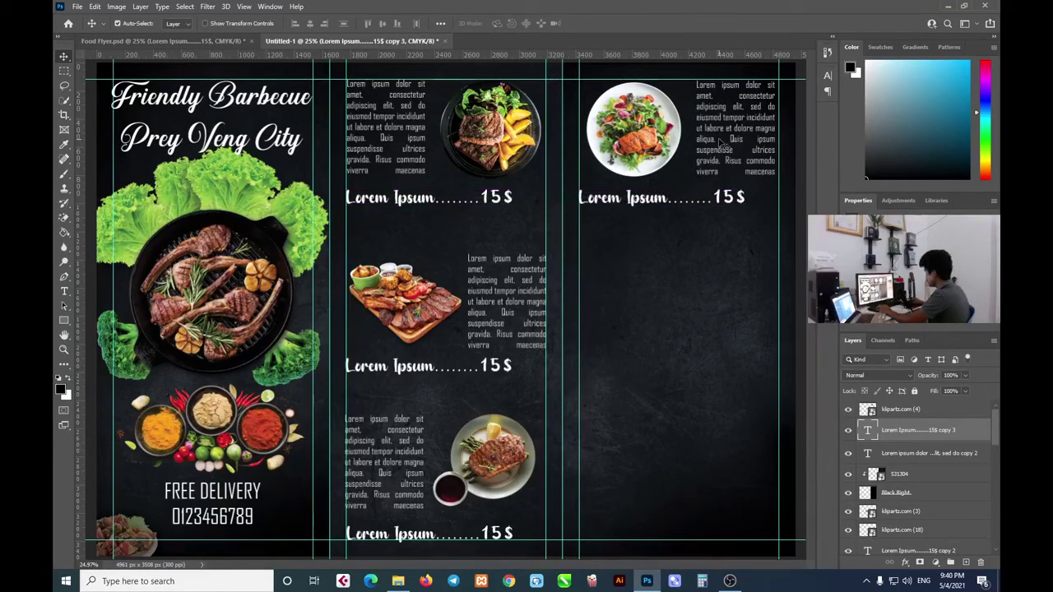
left_click_drag(649, 206, 644, 203)
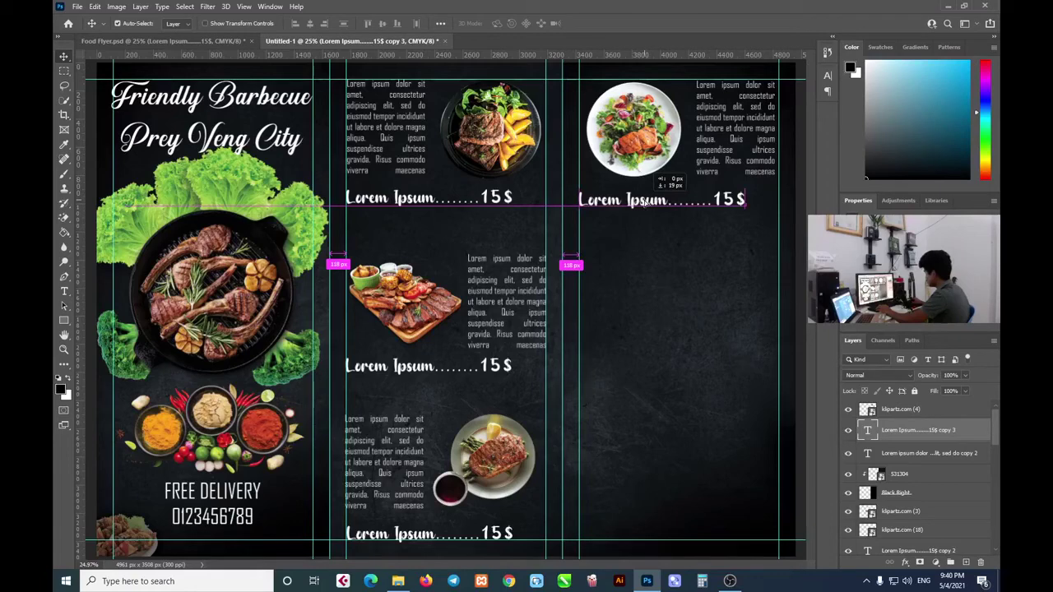
left_click_drag(645, 202, 646, 200)
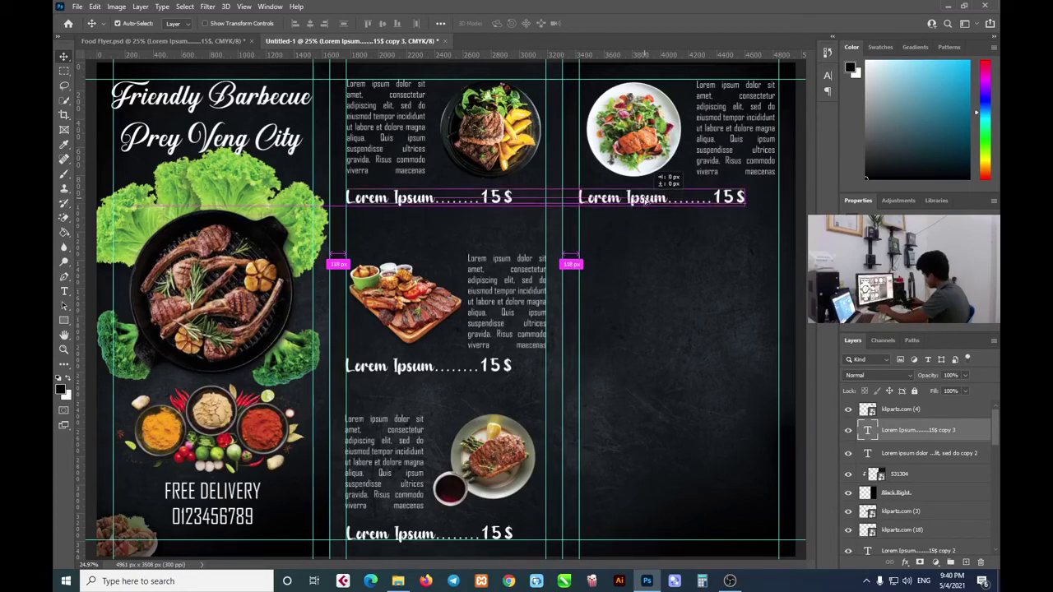
left_click(726, 145)
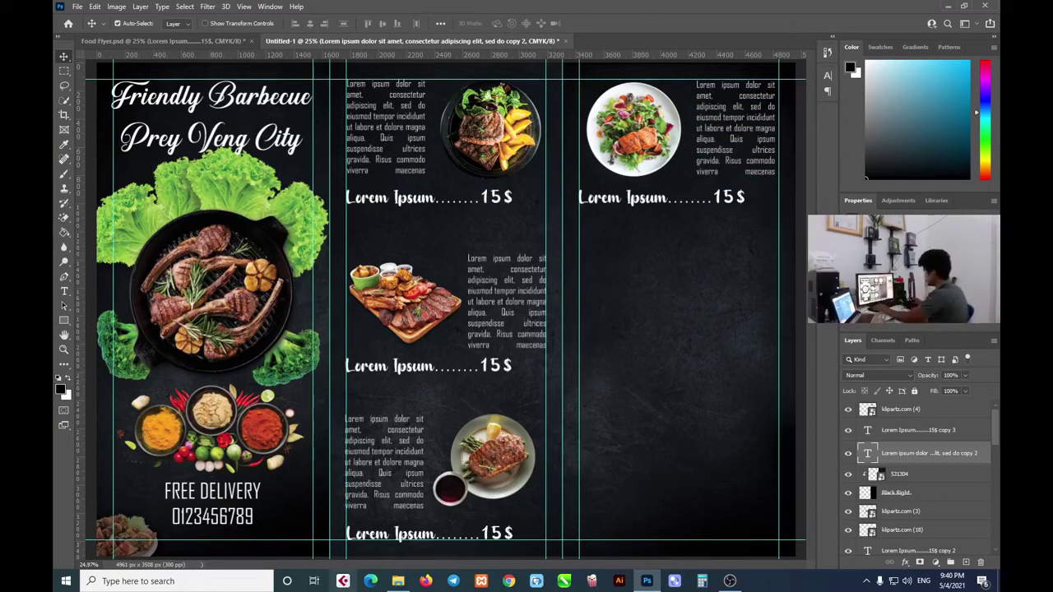
Check the Food Flyer reference, then drag klipartz.com (5).png onto the flyer
left_click(224, 41)
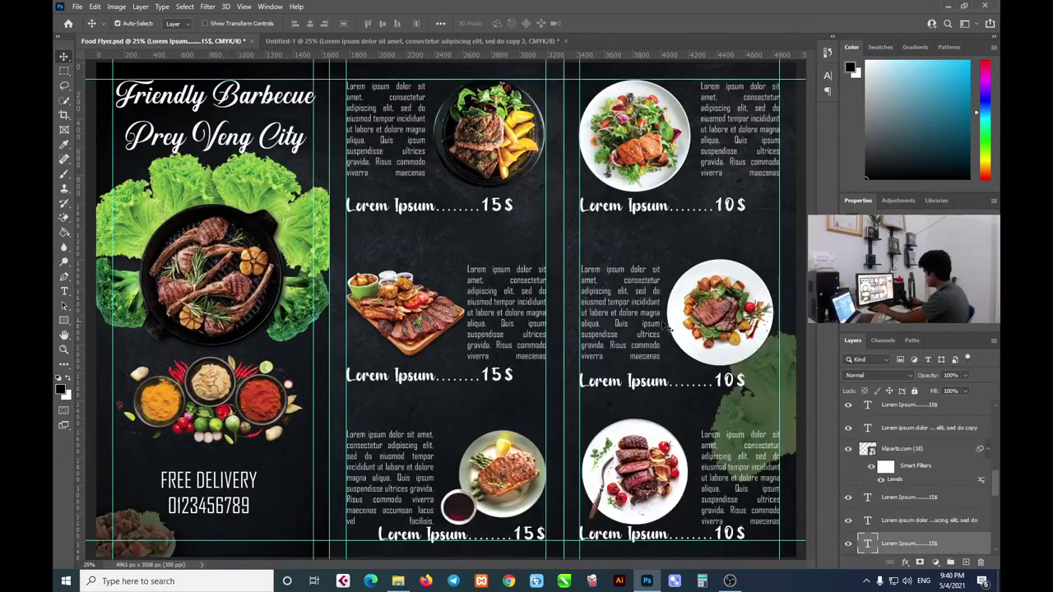
left_click(336, 42)
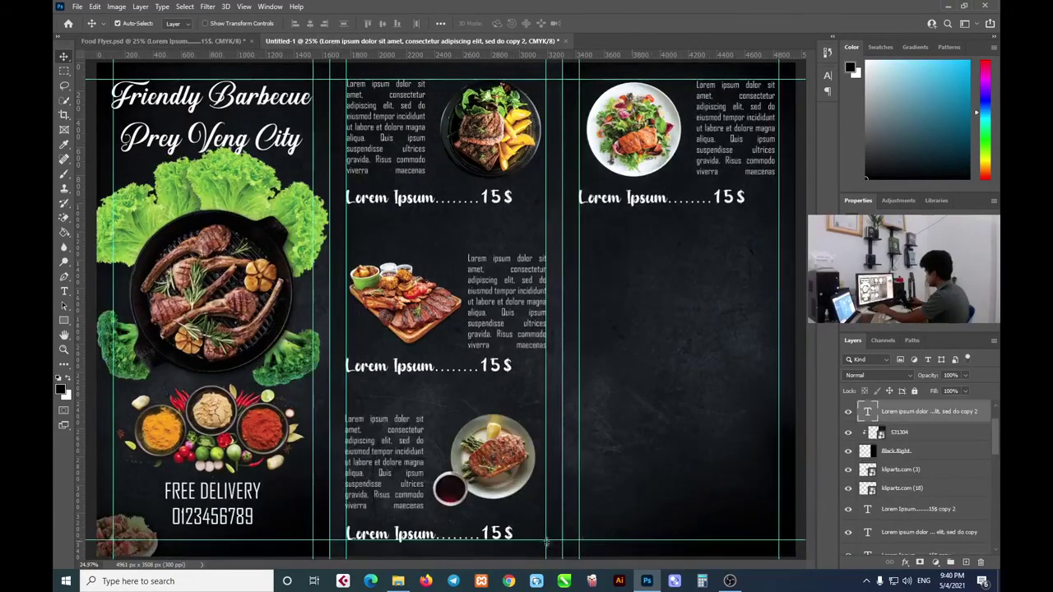
left_click(398, 581)
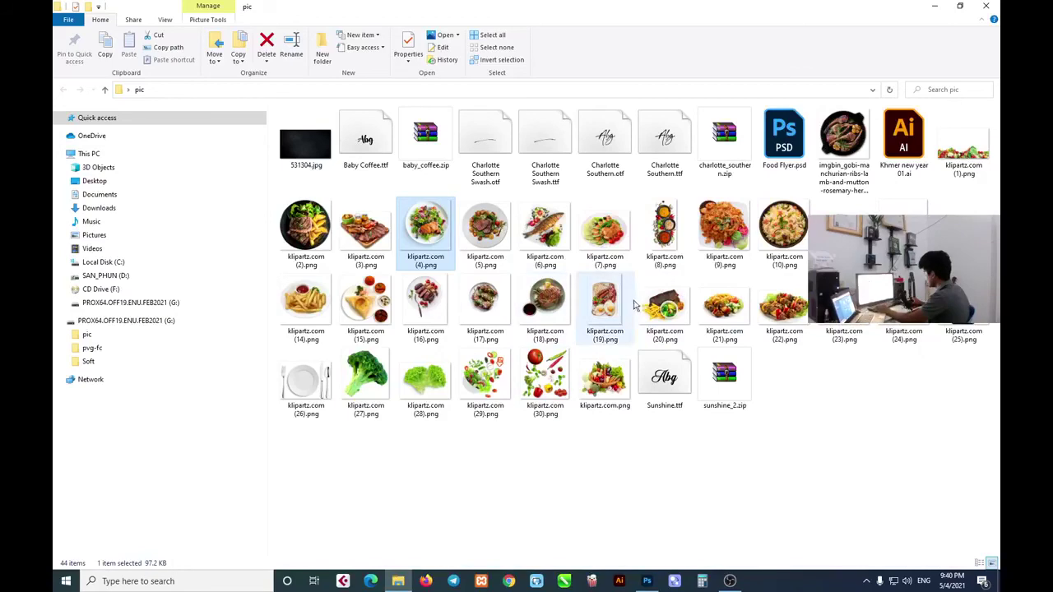
left_click_drag(500, 236, 646, 584)
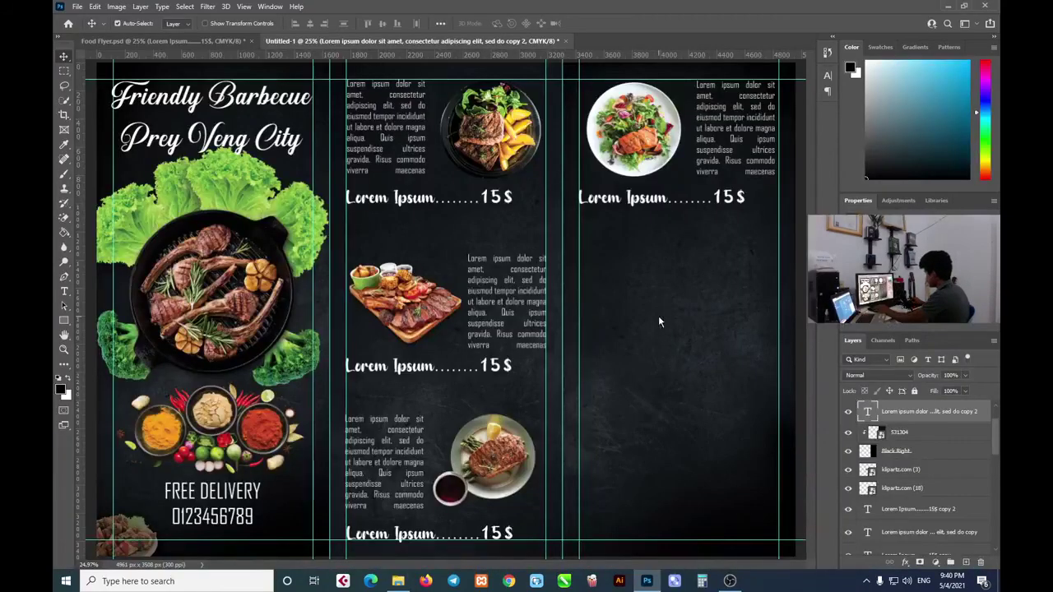
left_click_drag(646, 584, 658, 315)
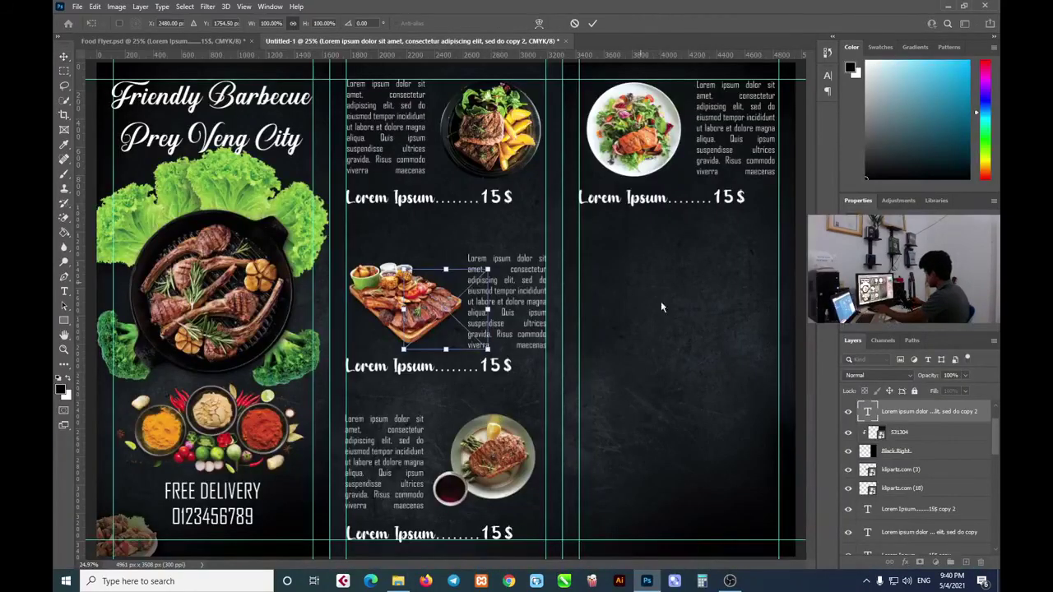
Enlarge the klipartz.com (5) steak plate and set it against the right panel's edge below the salad row
left_click_drag(462, 311, 719, 284)
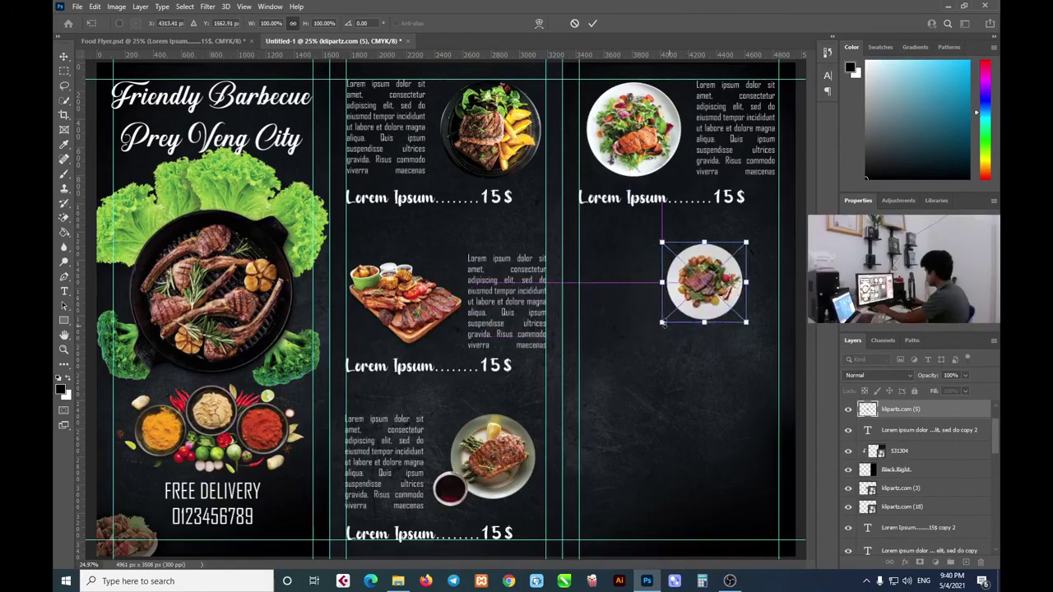
left_click_drag(662, 325, 640, 348)
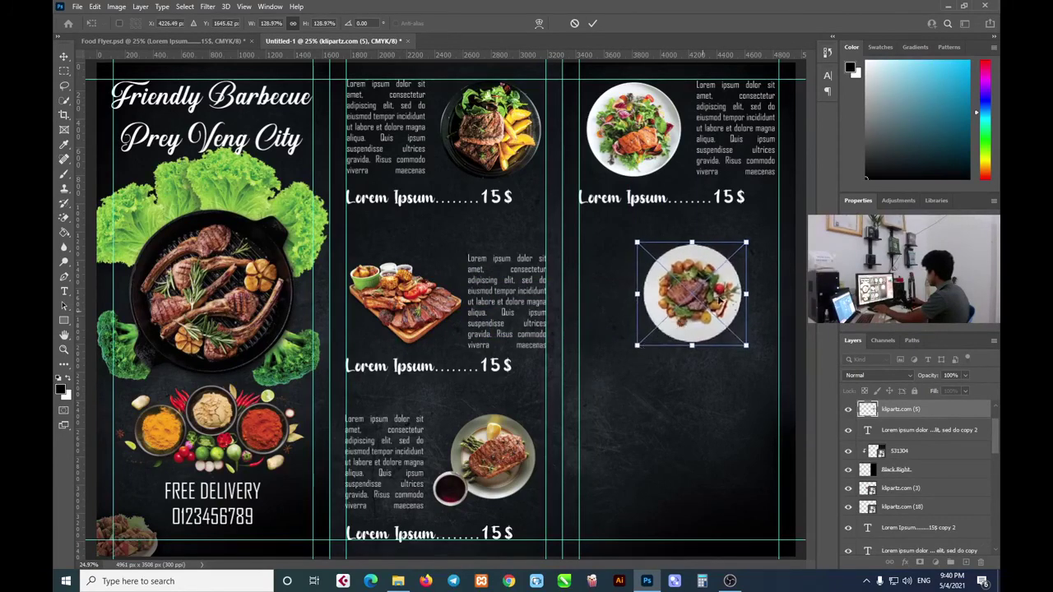
left_click_drag(718, 298, 751, 298)
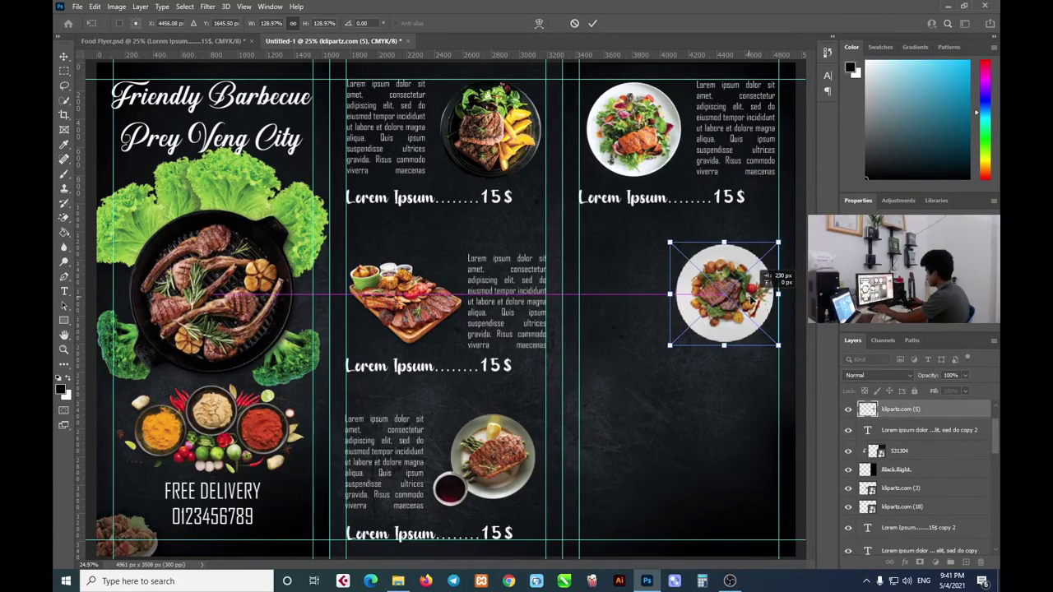
left_click_drag(751, 298, 752, 300)
left_click_drag(752, 298, 753, 301)
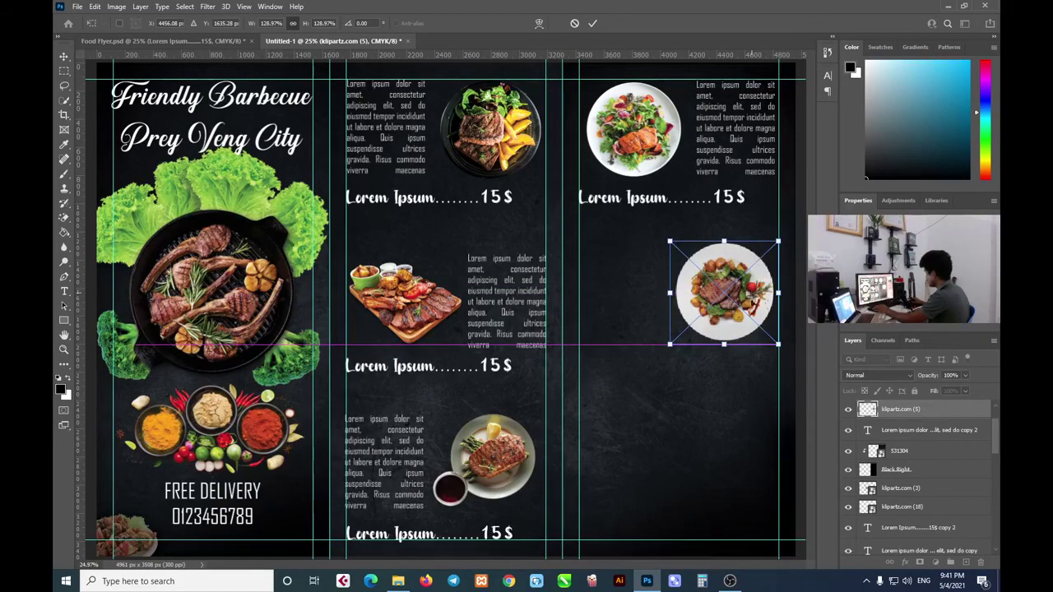
mouse_move(752, 296)
left_mouse_down()
mouse_move(751, 356)
mouse_move(756, 220)
mouse_move(756, 310)
mouse_move(759, 302)
left_mouse_up()
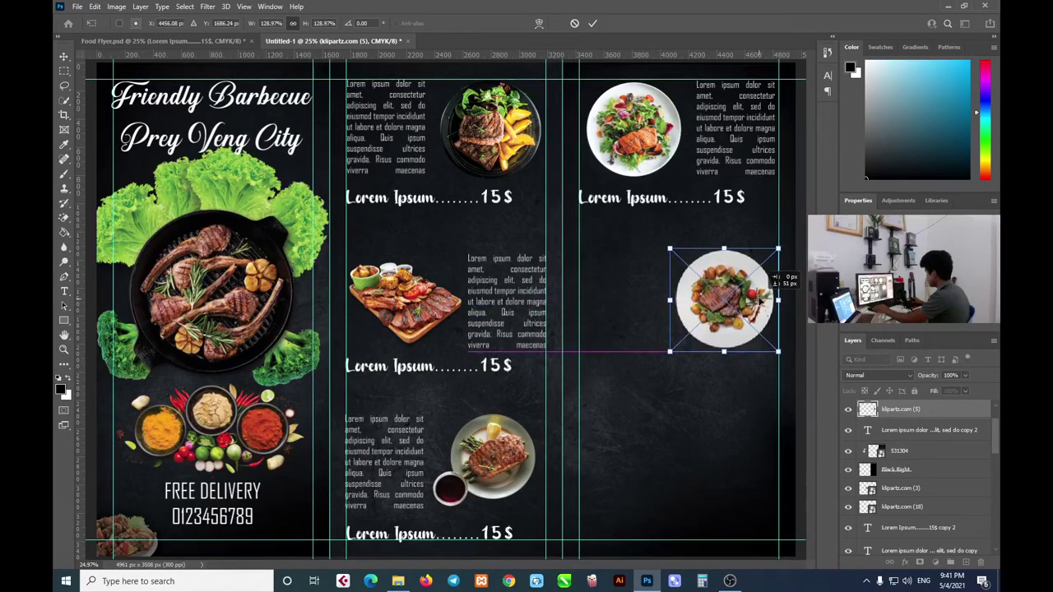
left_click(592, 23)
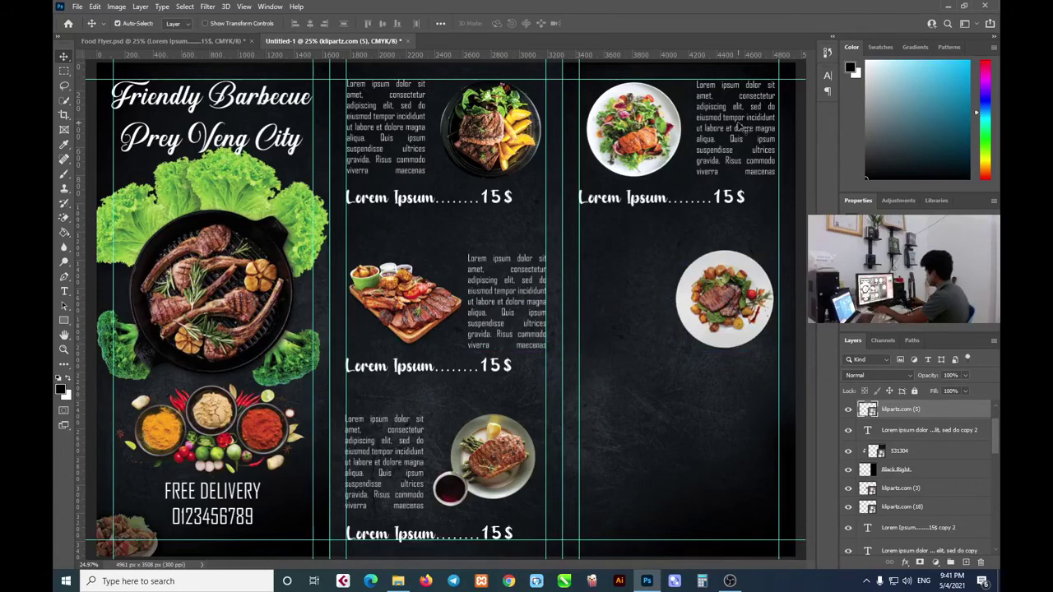
Duplicate the lorem paragraph and 15$ price line, placing them beside and under the new plate
left_click(742, 127)
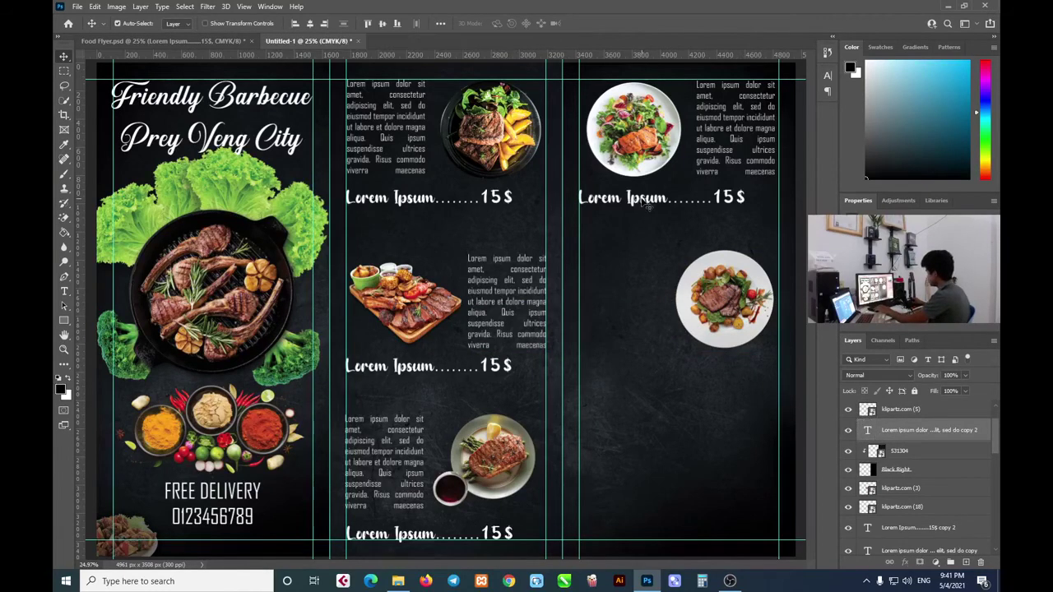
left_click_drag(648, 205, 617, 471)
left_click(634, 391, "ctrl")
double_click(700, 393)
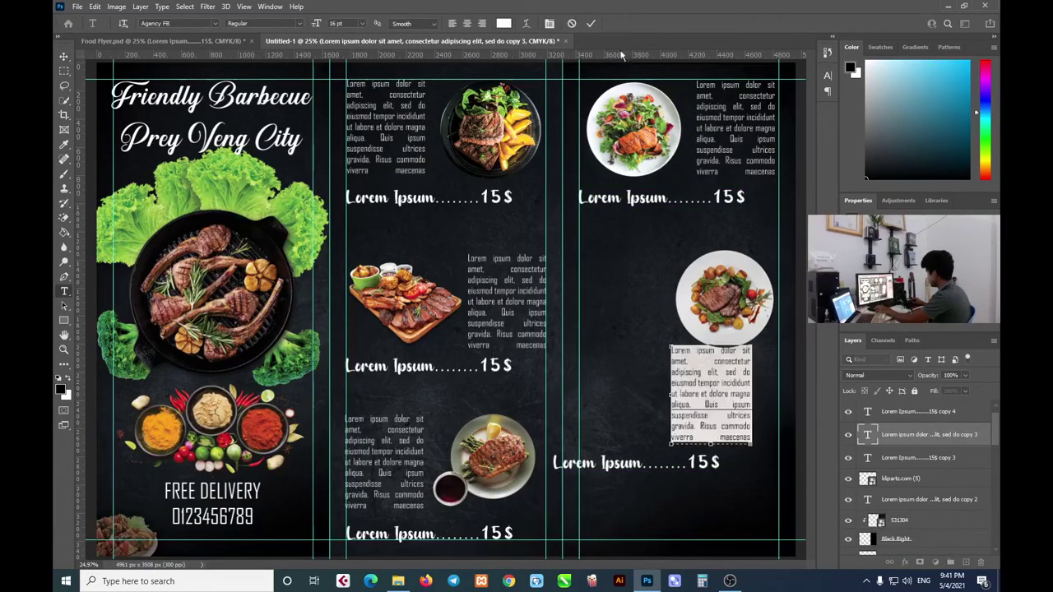
left_click_drag(709, 397, 619, 303)
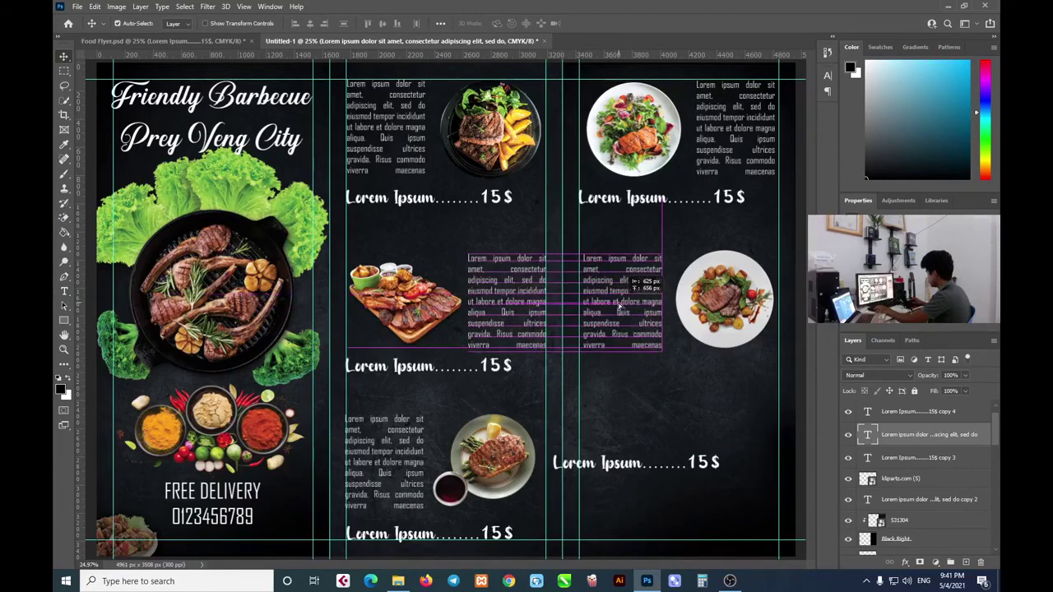
left_click_drag(616, 467, 648, 370)
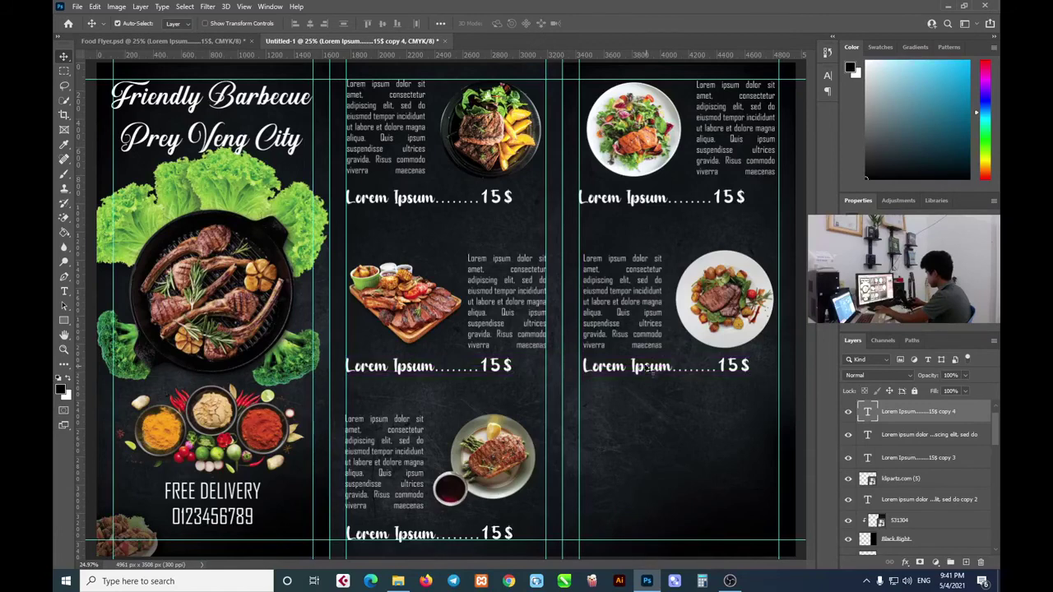
Compare with the Food Flyer layout, then bring the klipartz.com (16) steak picture into Photoshop
left_click(165, 41)
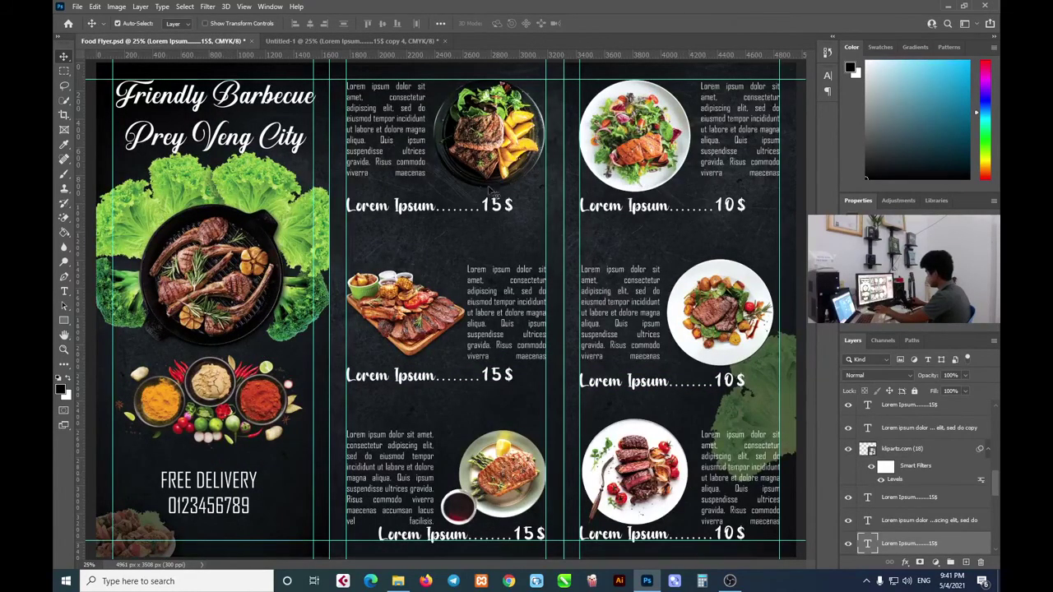
left_click(329, 40)
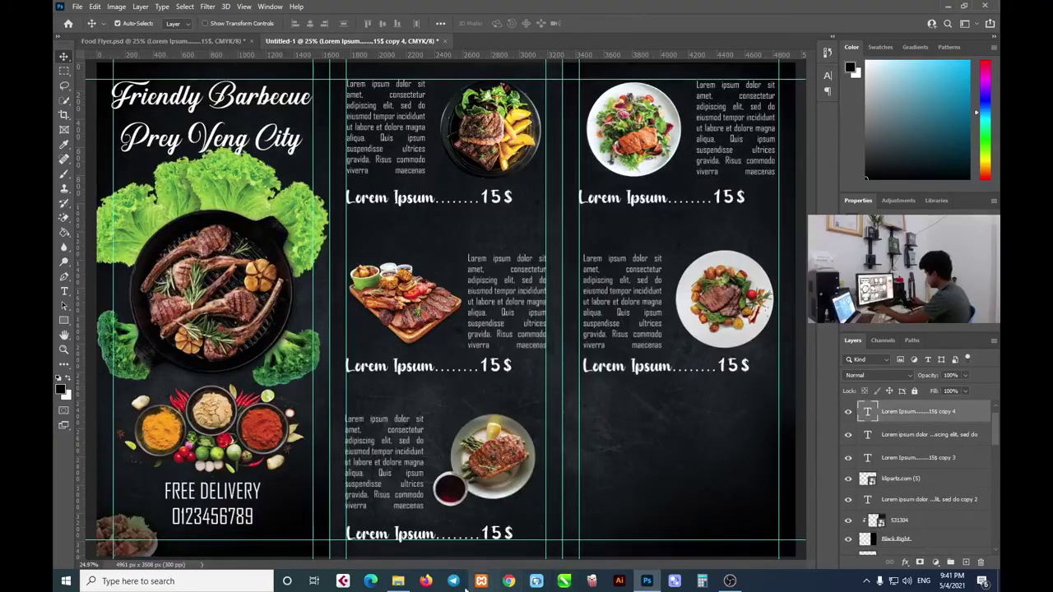
left_click(398, 581)
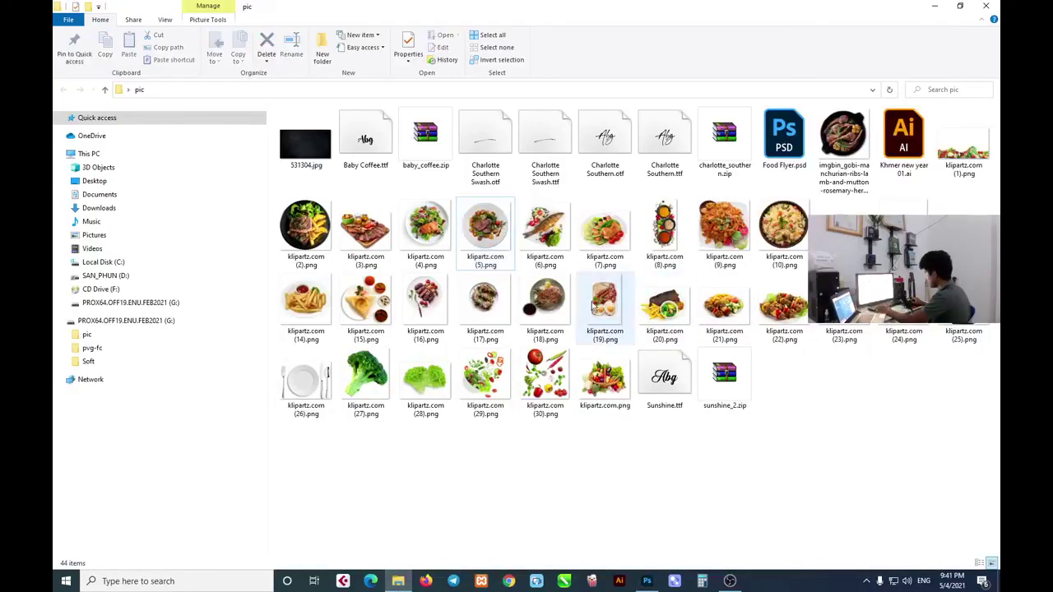
left_click(421, 296)
left_click_drag(412, 292, 640, 559)
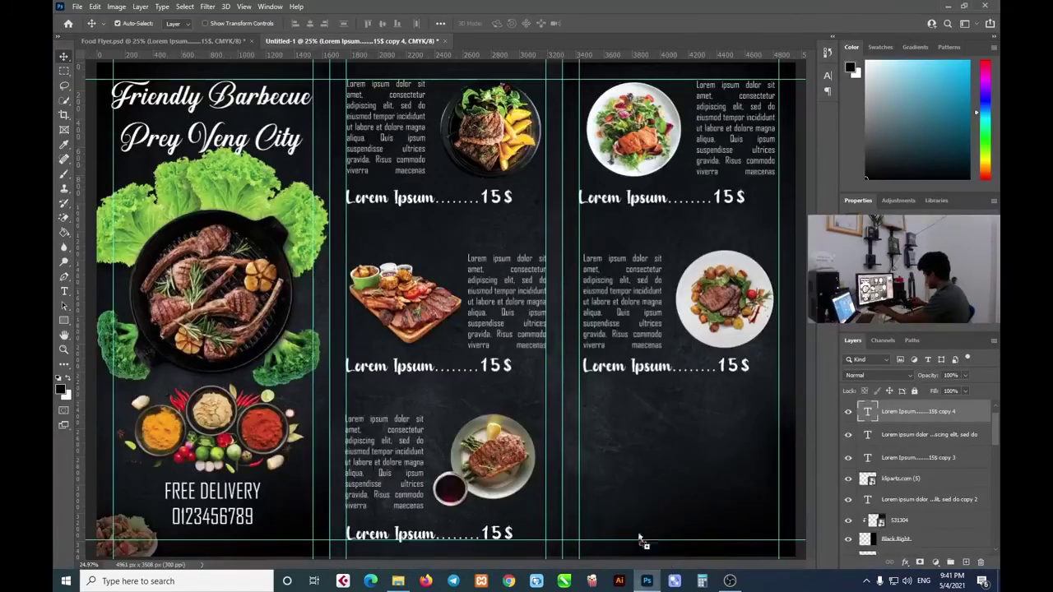
Shrink the klipartz.com (16) steak plate and place it at the bottom of the right column
left_click_drag(640, 559, 664, 459)
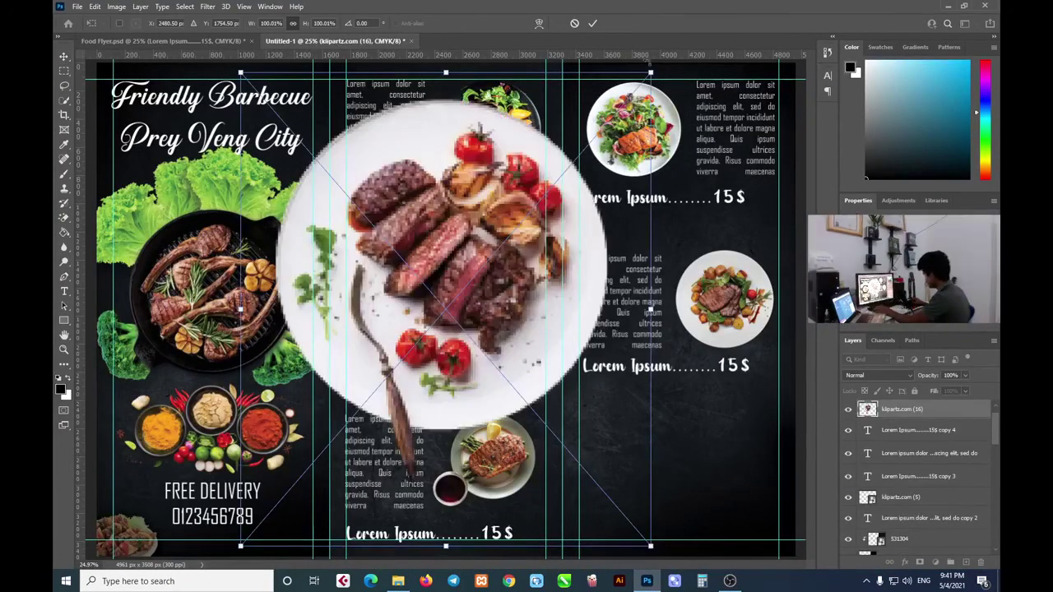
left_click_drag(650, 72, 395, 362)
mouse_move(306, 392)
left_mouse_down()
mouse_move(619, 393)
mouse_move(628, 380)
left_mouse_up()
left_click_drag(724, 339, 656, 400)
left_click_drag(613, 438, 723, 444)
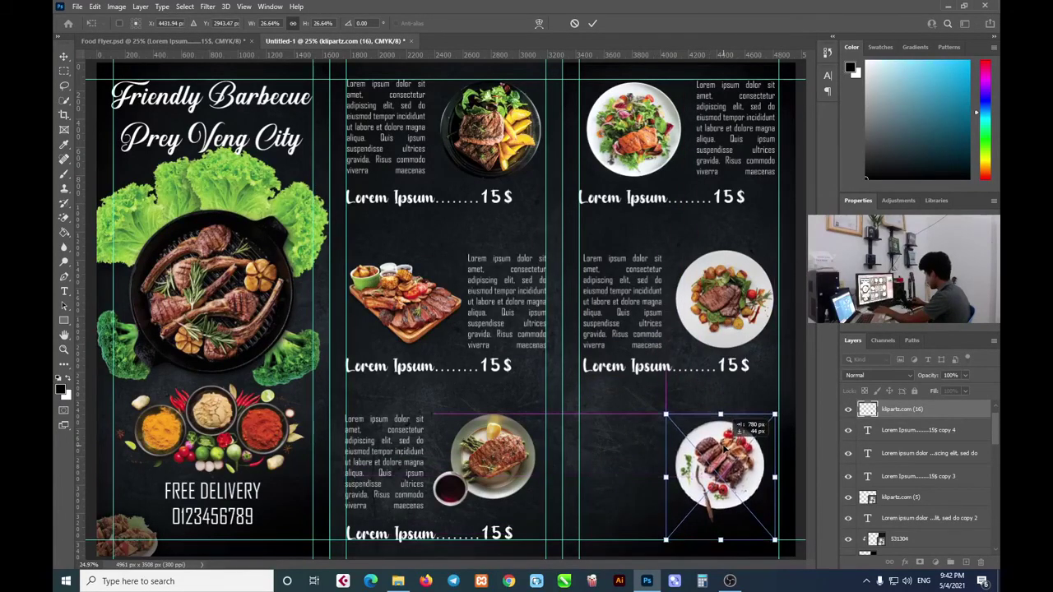
mouse_move(738, 425)
left_mouse_down()
mouse_move(648, 431)
mouse_move(679, 418)
mouse_move(717, 441)
mouse_move(634, 423)
mouse_move(646, 431)
mouse_move(646, 421)
left_mouse_up()
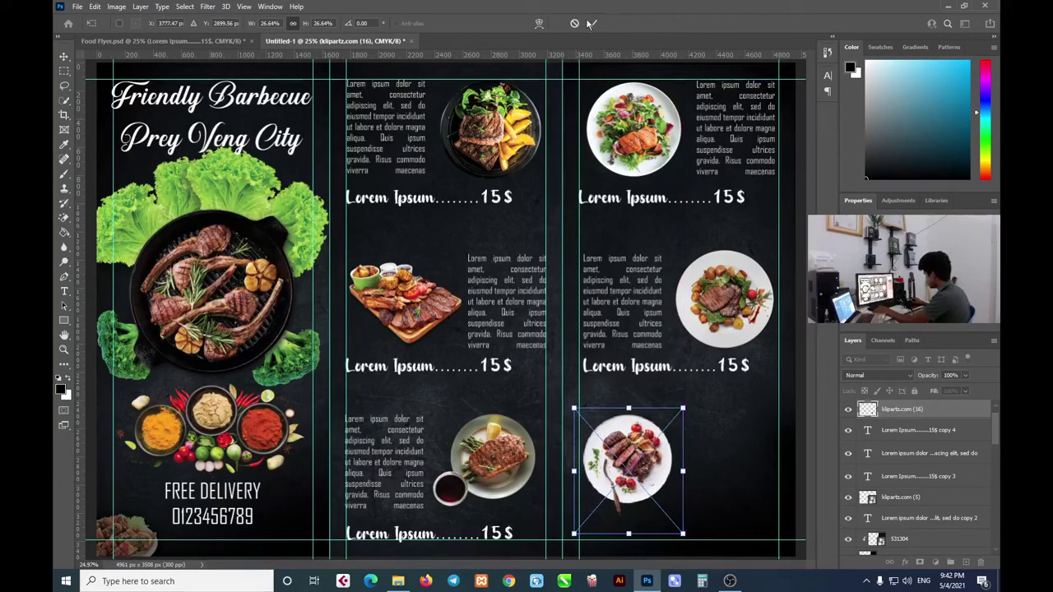
key("Return")
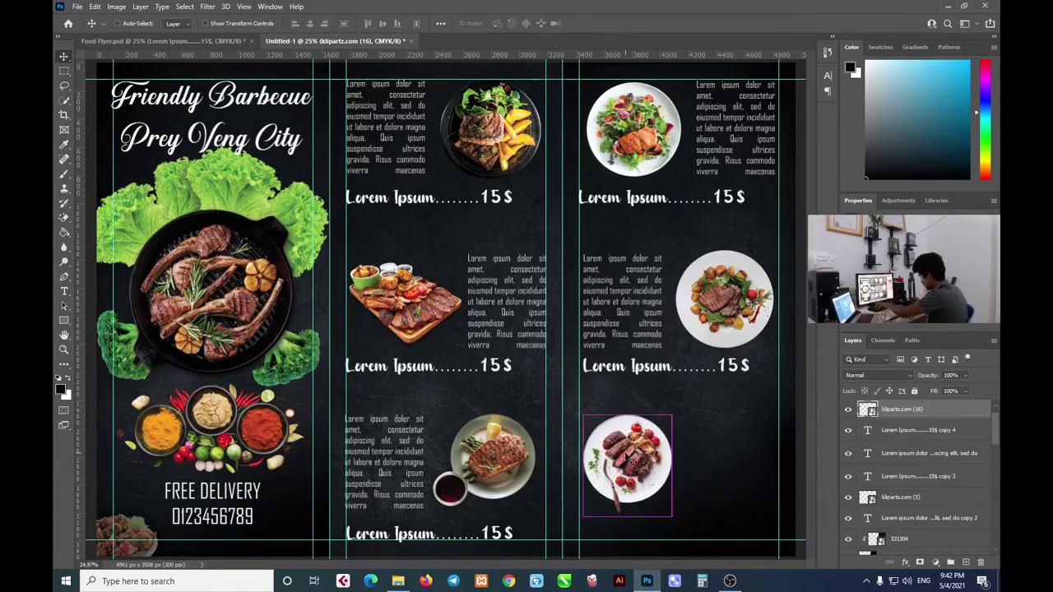
Enlarge the bottom steak plate slightly, shift it left, and copy a lorem text block beside it
key("ctrl+t")
left_click_drag(682, 407, 686, 404)
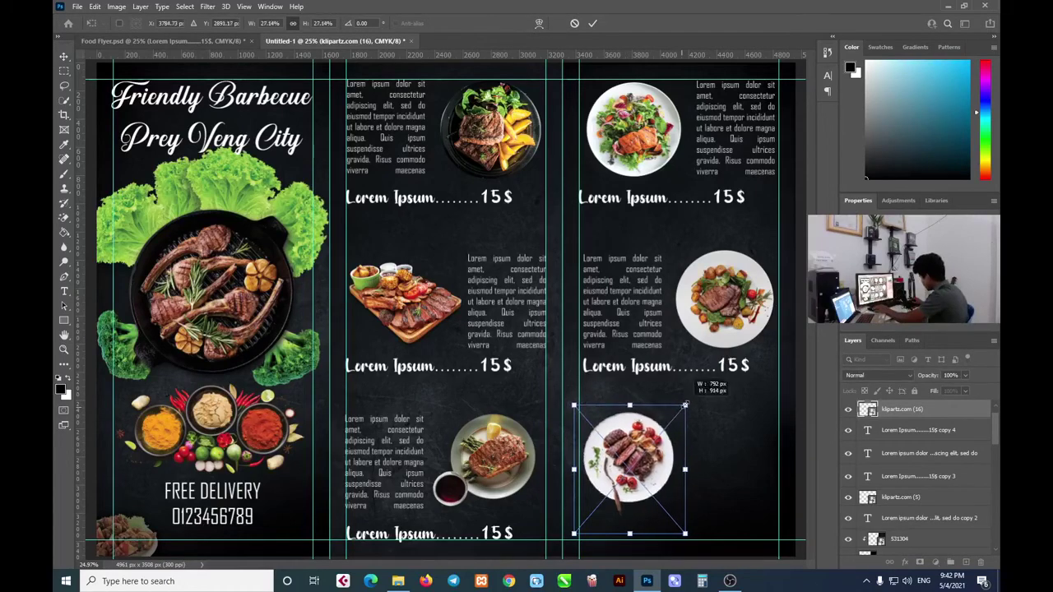
left_click_drag(663, 461, 662, 461)
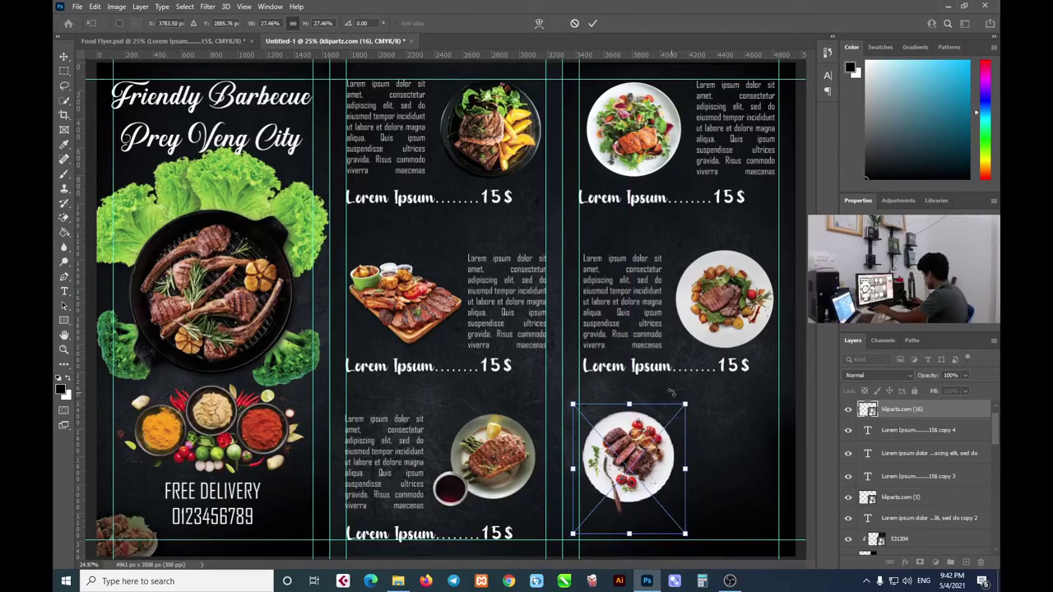
left_click(592, 23)
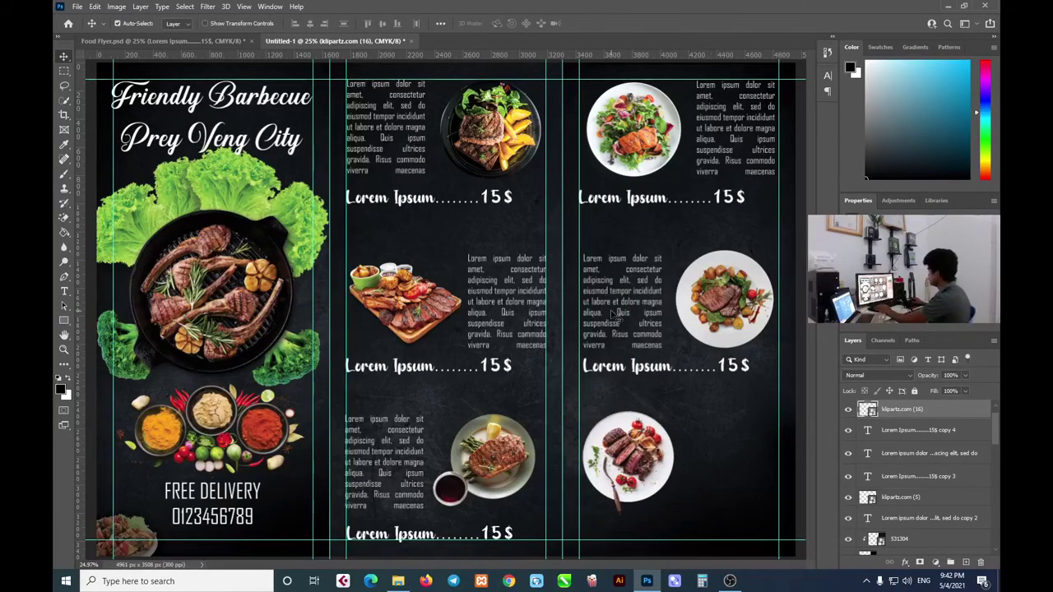
left_click_drag(613, 313, 735, 457)
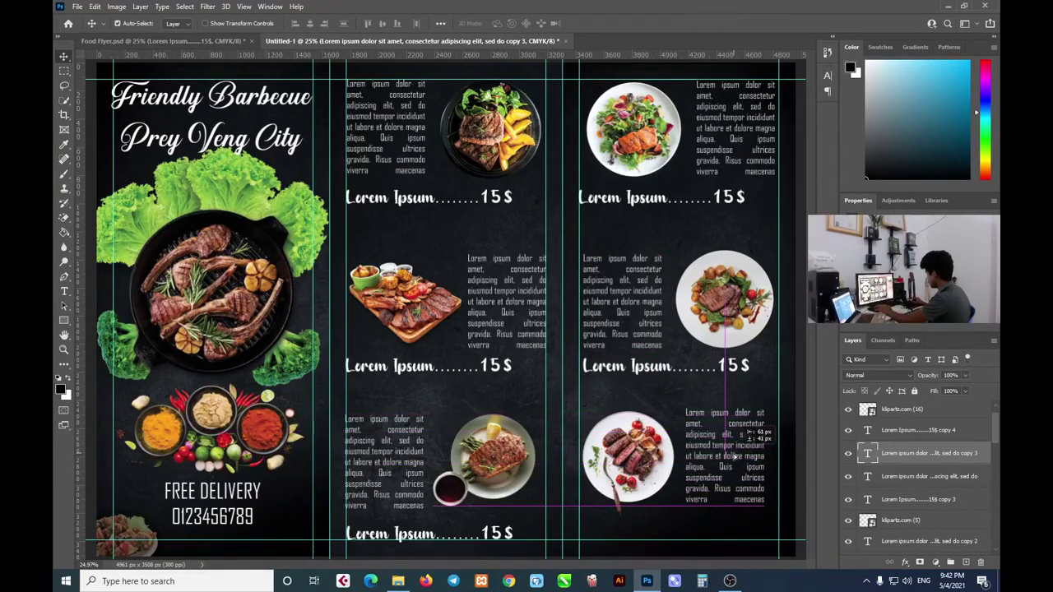
Align the copied lorem text block beside the bottom steak plate using the spacing guides
left_click_drag(734, 456, 740, 455)
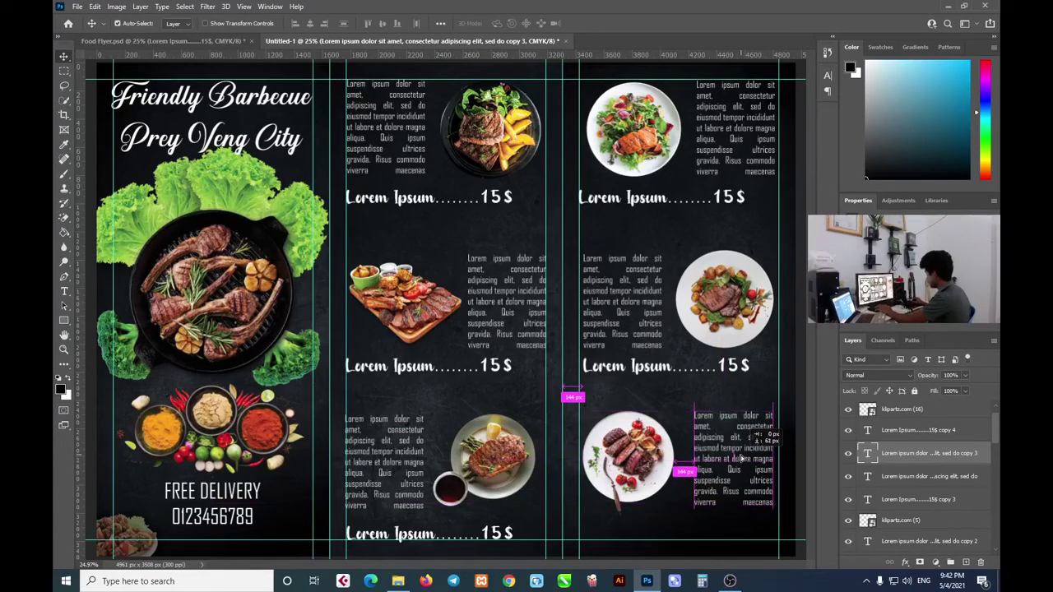
left_click_drag(740, 456, 742, 460)
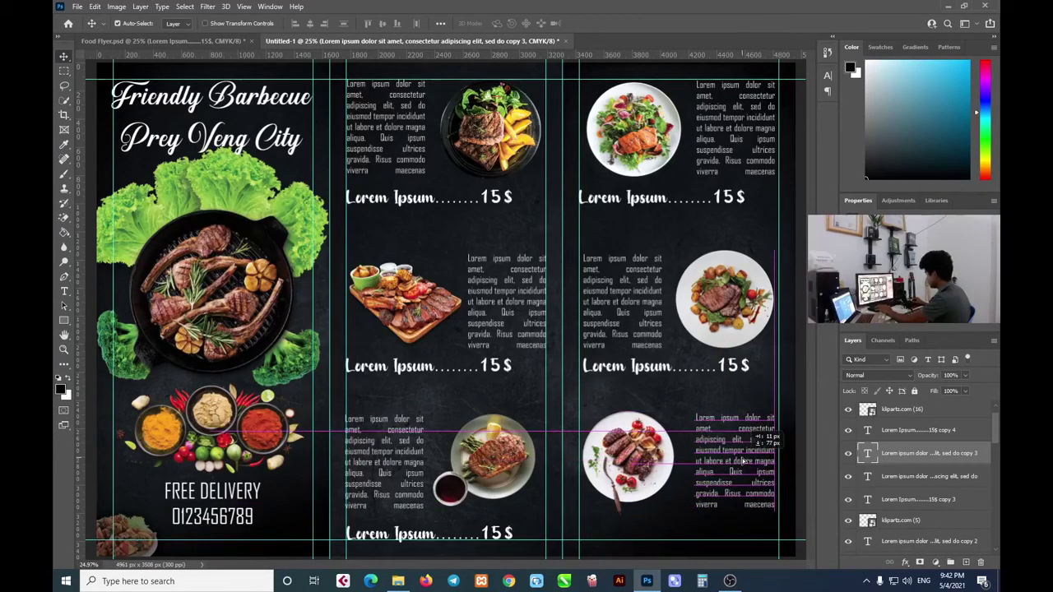
left_click_drag(742, 462, 742, 460)
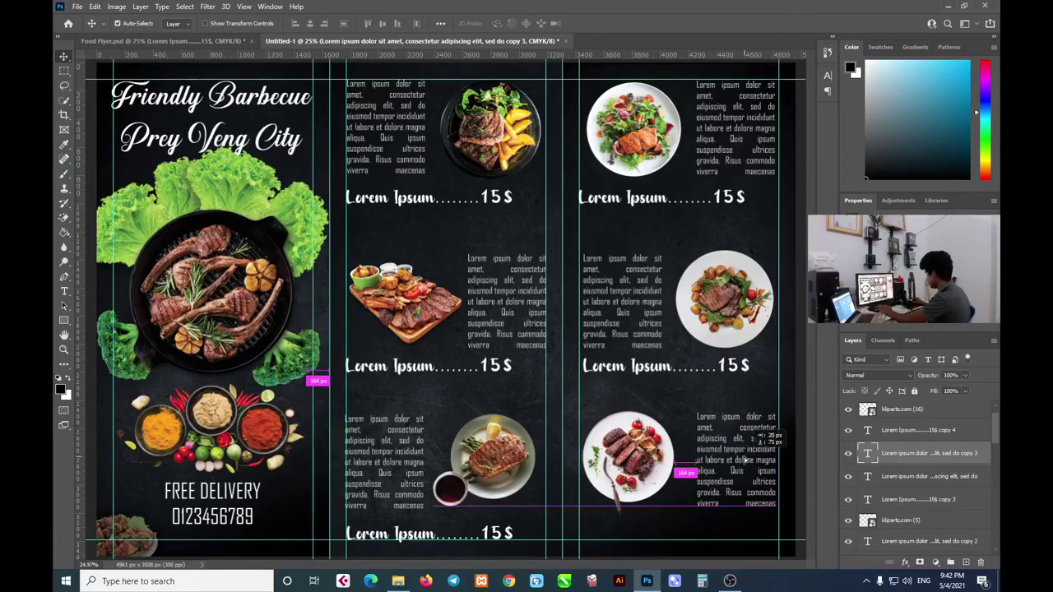
left_click_drag(742, 461, 746, 460)
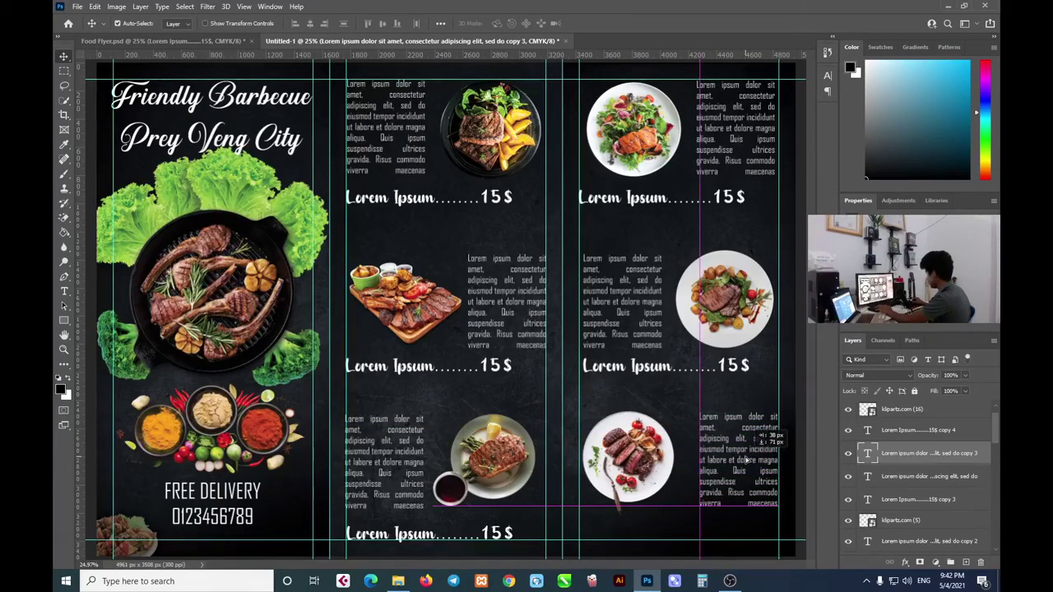
left_click_drag(726, 121, 728, 122)
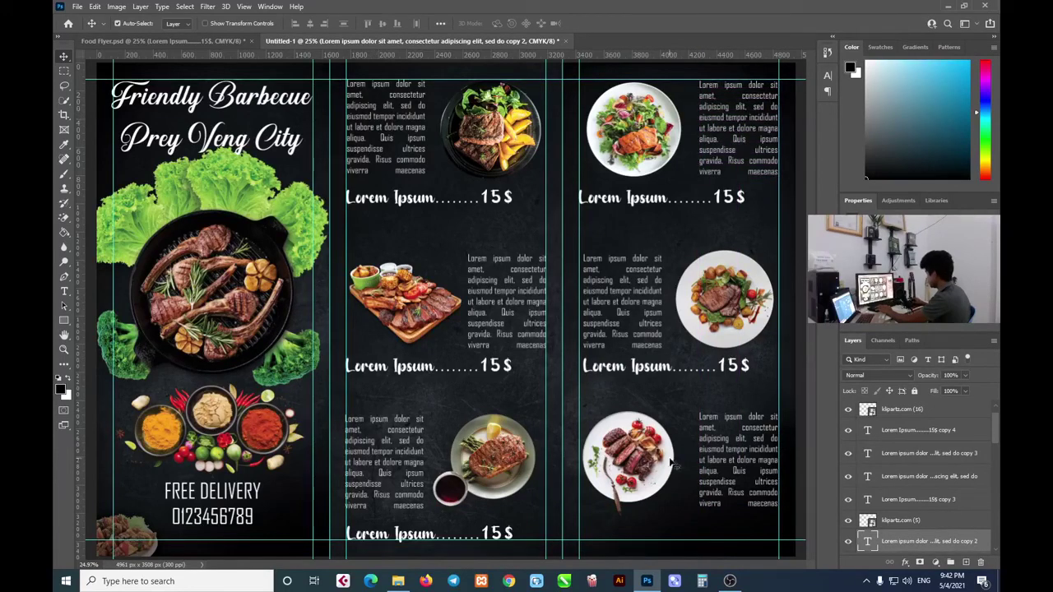
Duplicate a Lorem Ipsum 15$ price line beneath the bottom steak plate
left_click_drag(645, 378, 638, 529)
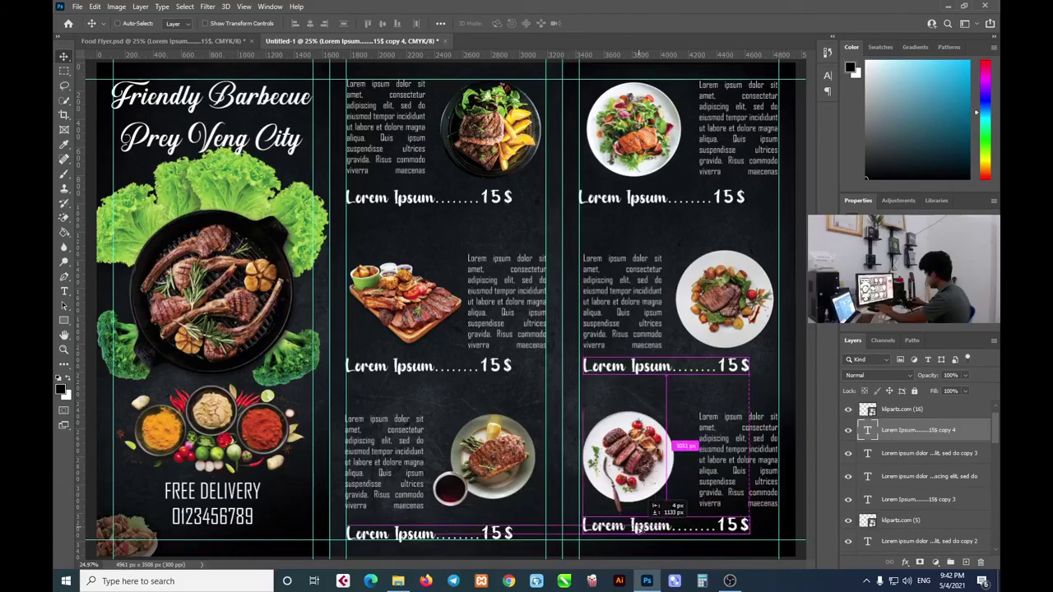
left_click_drag(638, 529, 636, 533)
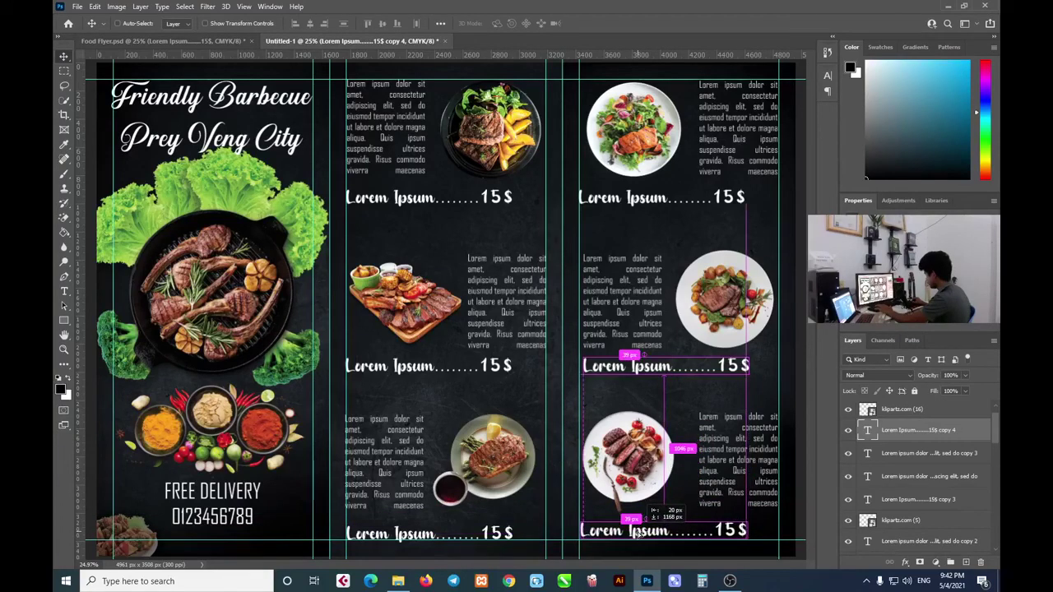
left_click_drag(635, 532, 635, 532)
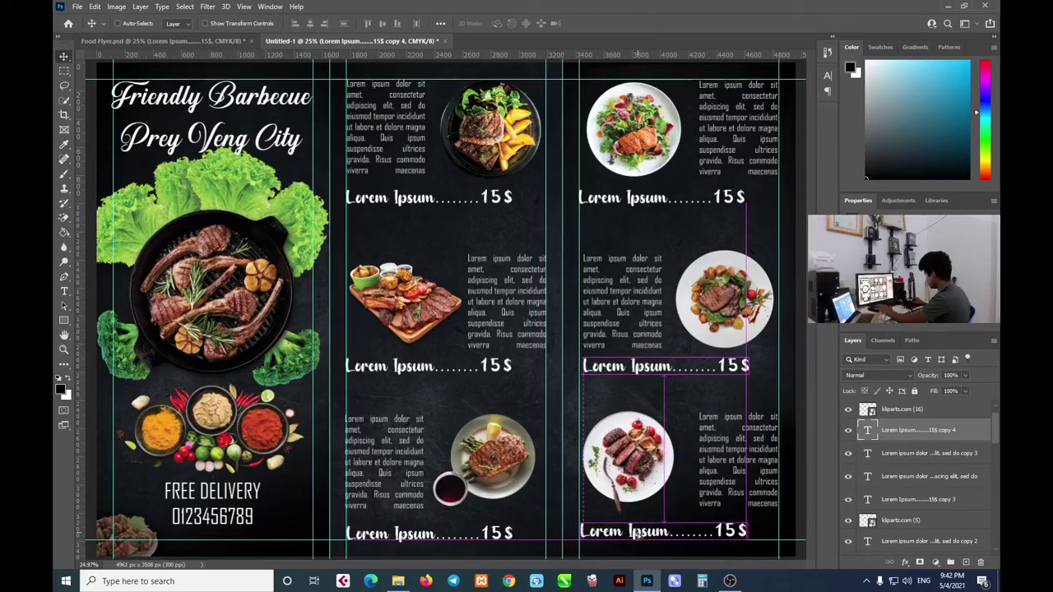
Enlarge the bottom steak plate slightly with Free Transform, then compare against Food Flyer.psd
left_click(637, 464)
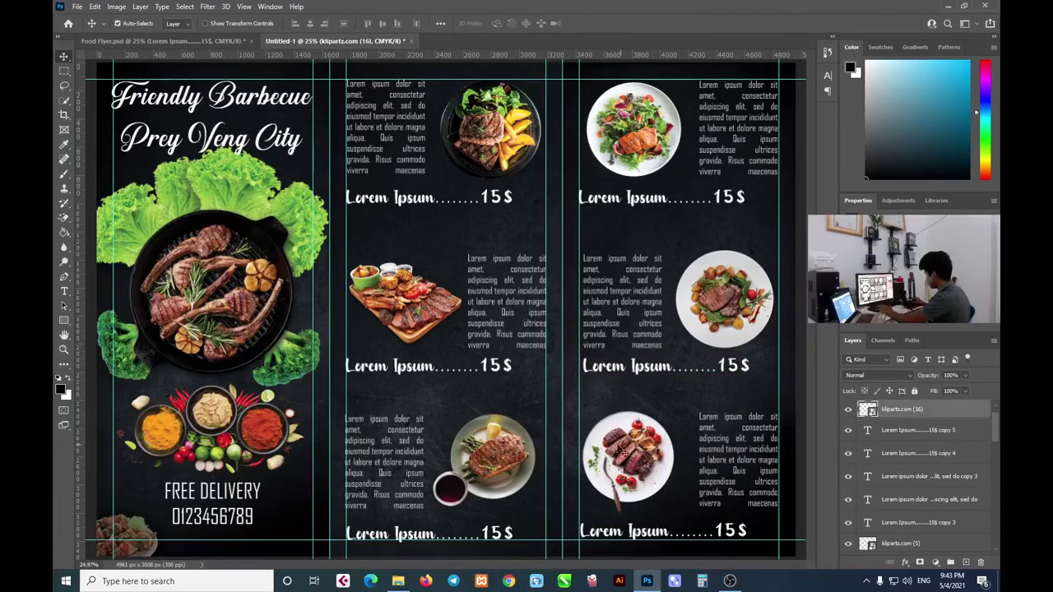
left_click(730, 466)
left_click(668, 449)
key("ctrl+t")
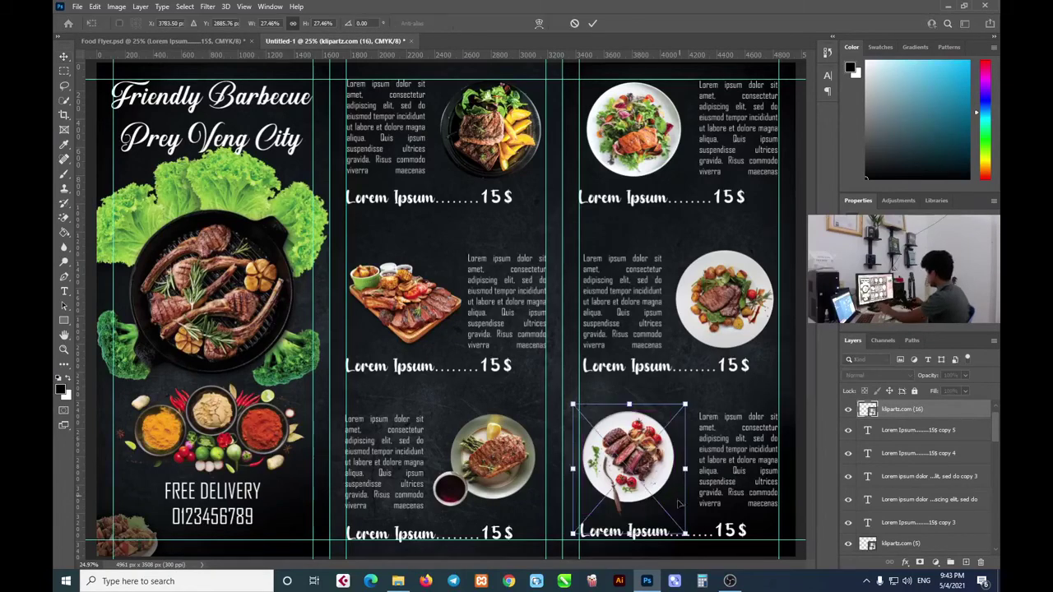
left_click_drag(685, 403, 689, 403)
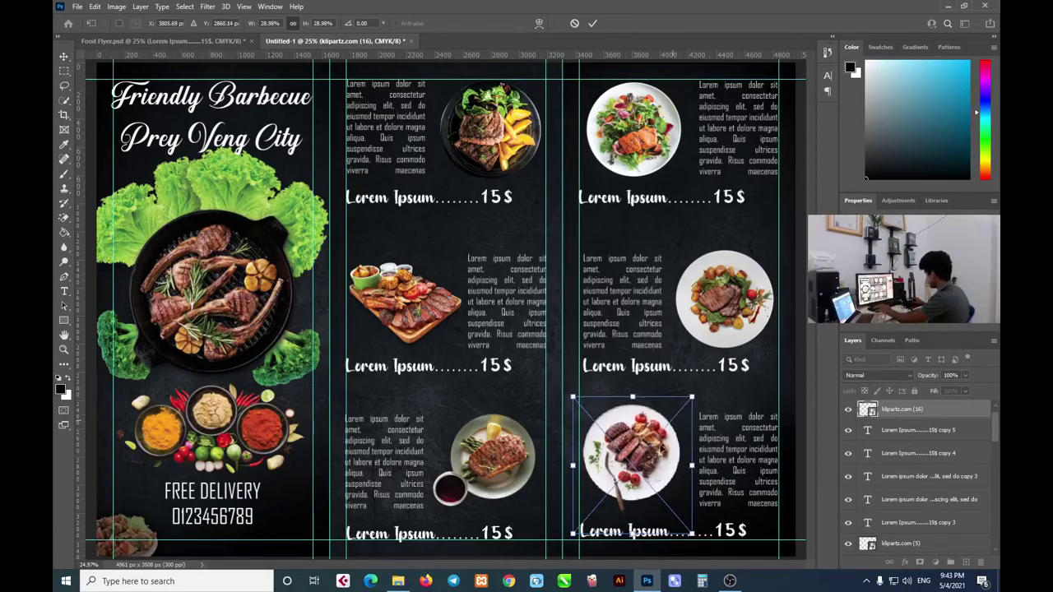
left_click_drag(658, 447, 662, 455)
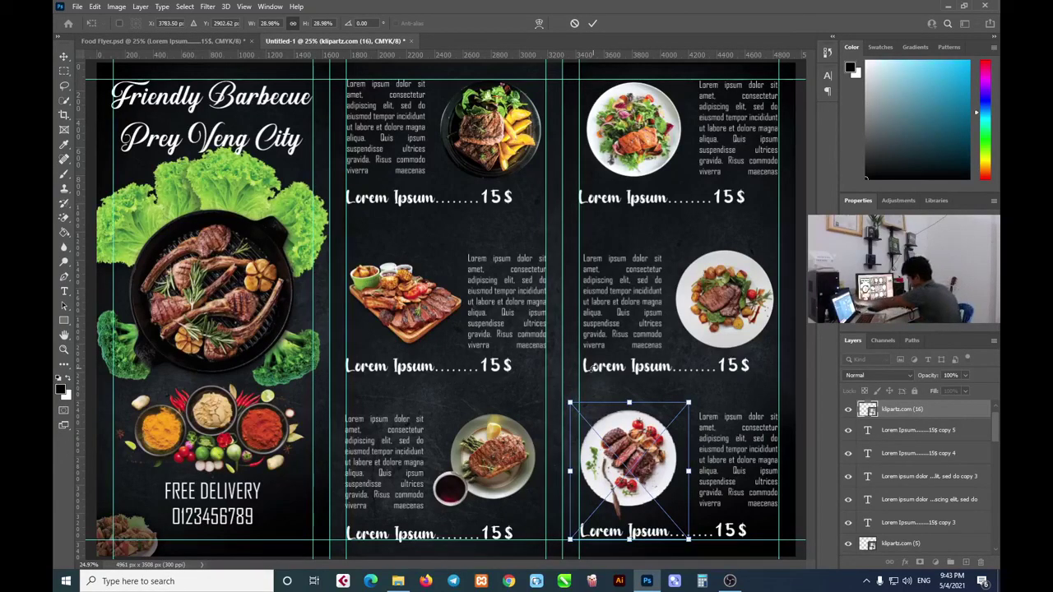
left_click(592, 23)
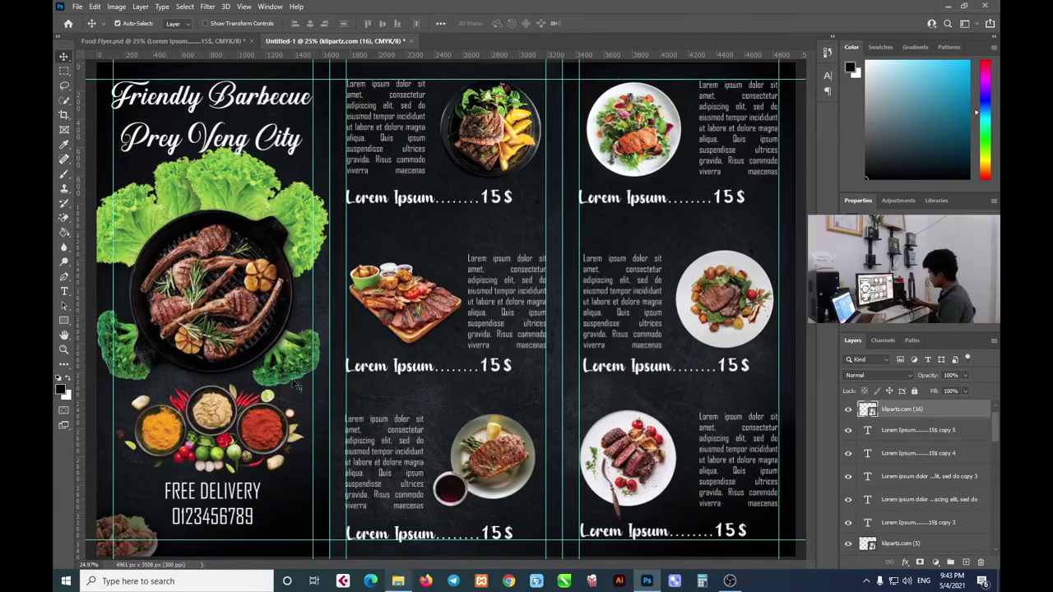
left_click(164, 41)
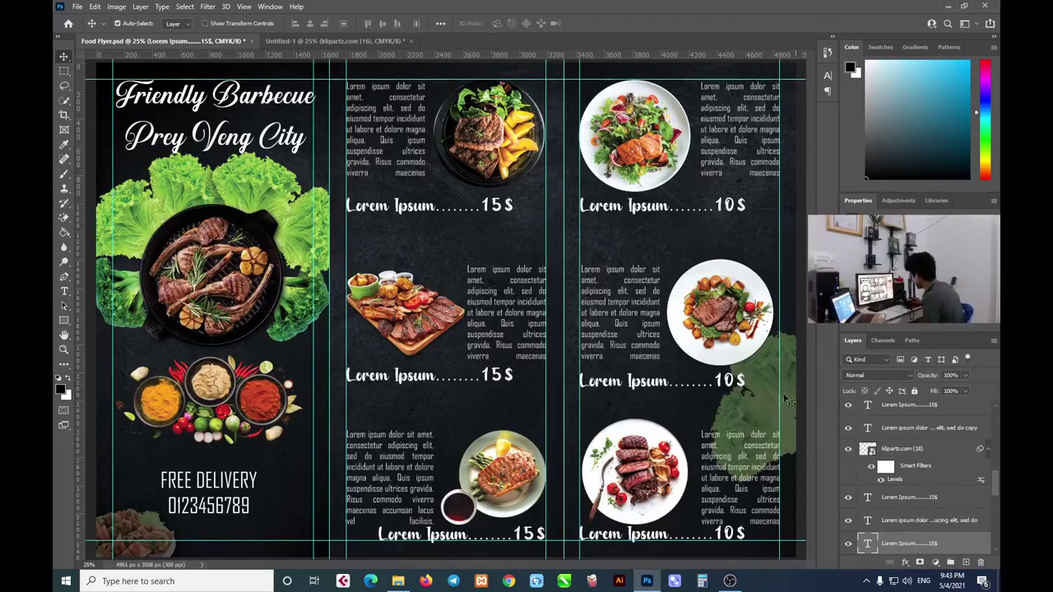
left_click(333, 41)
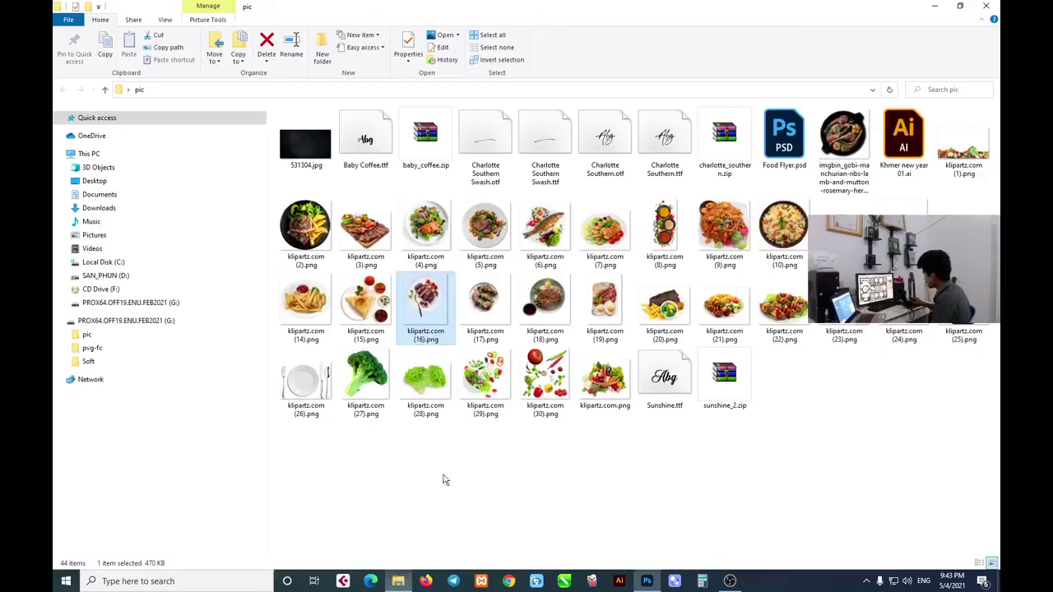
Place the lettuce image at about 40% size, rotated roughly -54 degrees, at the right edge
left_click(399, 581)
left_click(426, 379)
left_click_drag(426, 378, 679, 409)
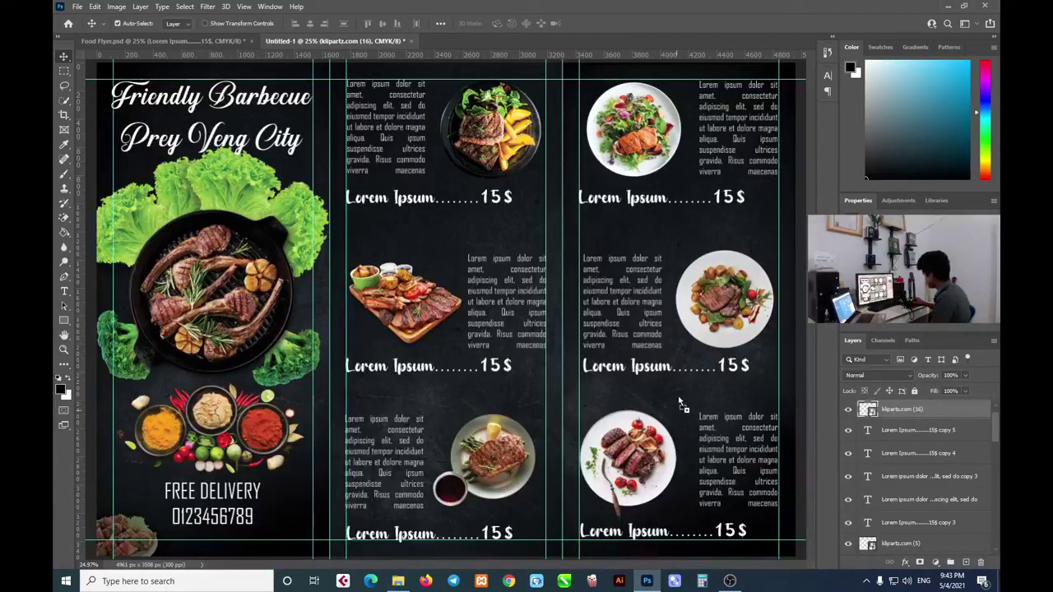
left_click_drag(678, 409, 678, 345)
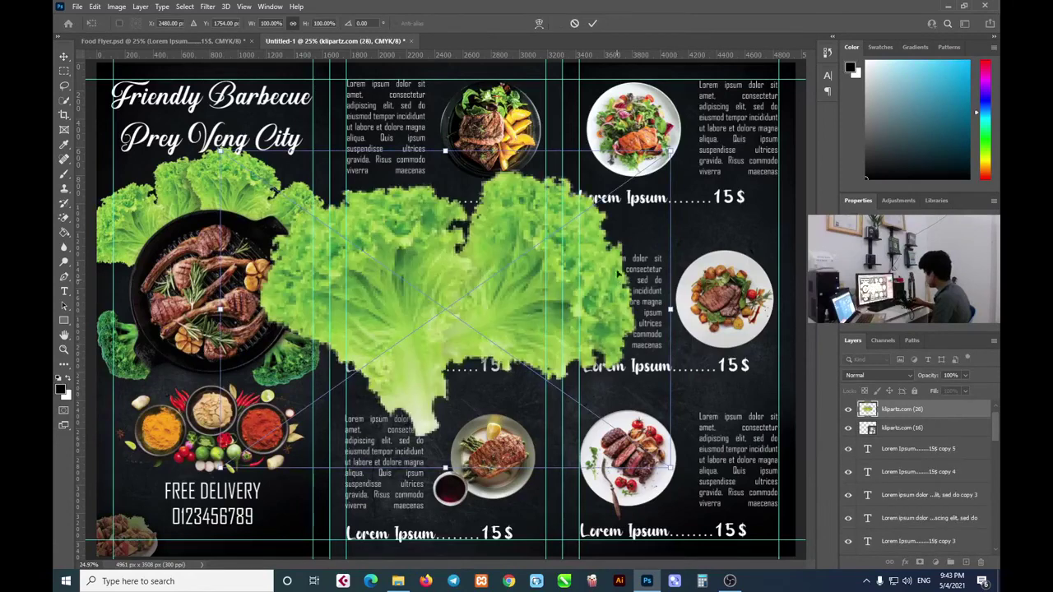
left_click_drag(671, 150, 400, 340)
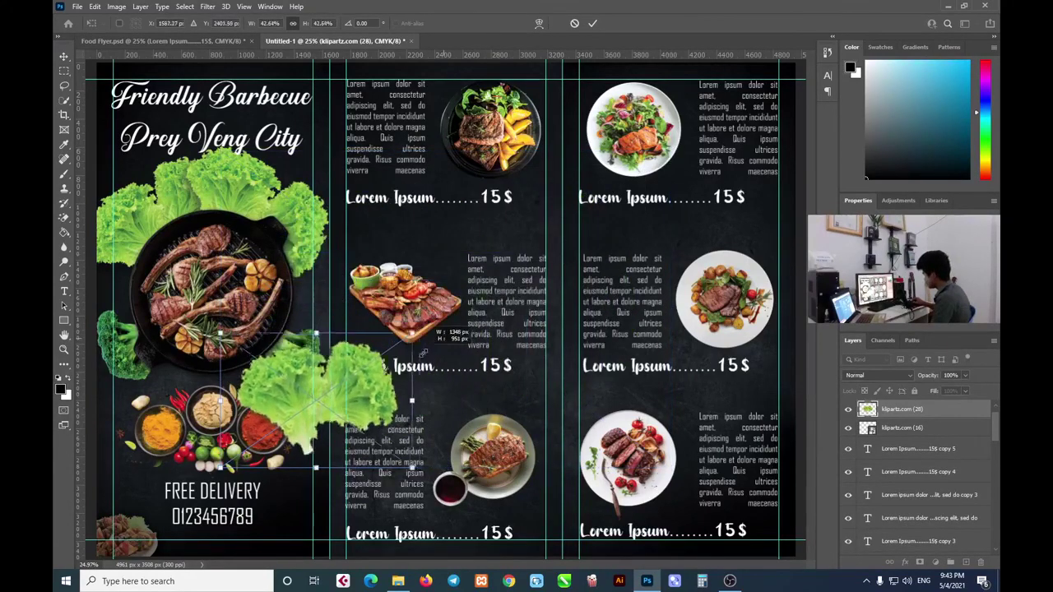
left_click_drag(352, 404, 526, 301)
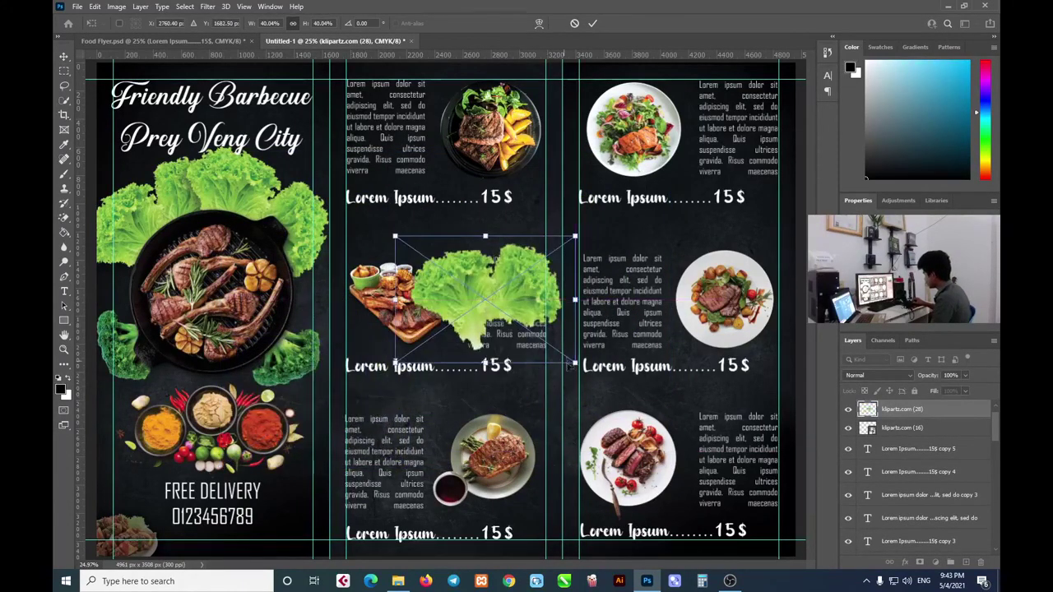
mouse_move(579, 371)
left_mouse_down()
mouse_move(516, 269)
mouse_move(781, 345)
left_mouse_up()
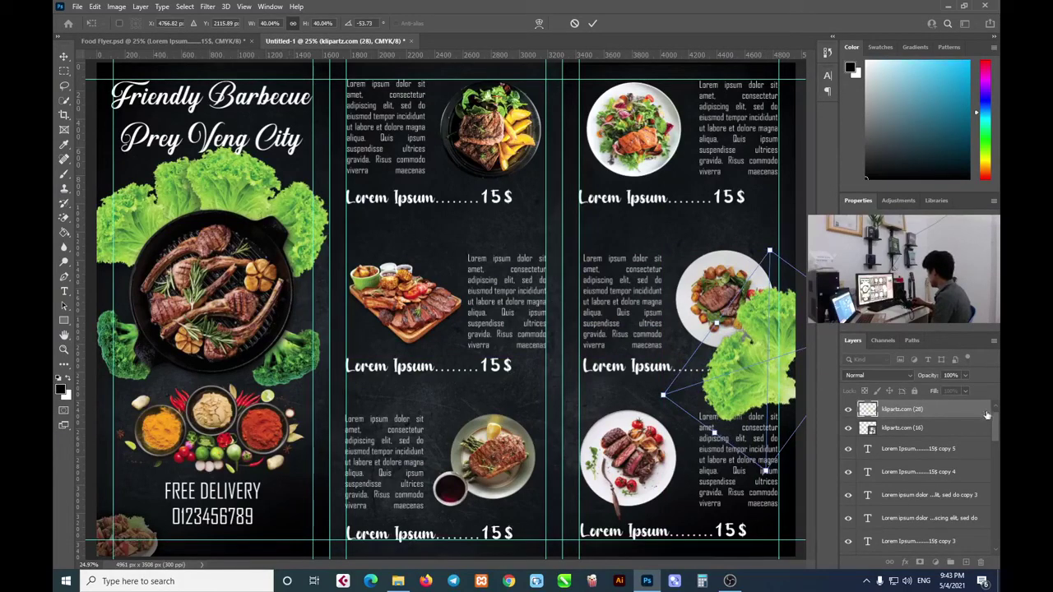
key("Return")
Move the lettuce layer behind the middle plate and fade it to 30% opacity
left_click_drag(951, 418, 946, 535)
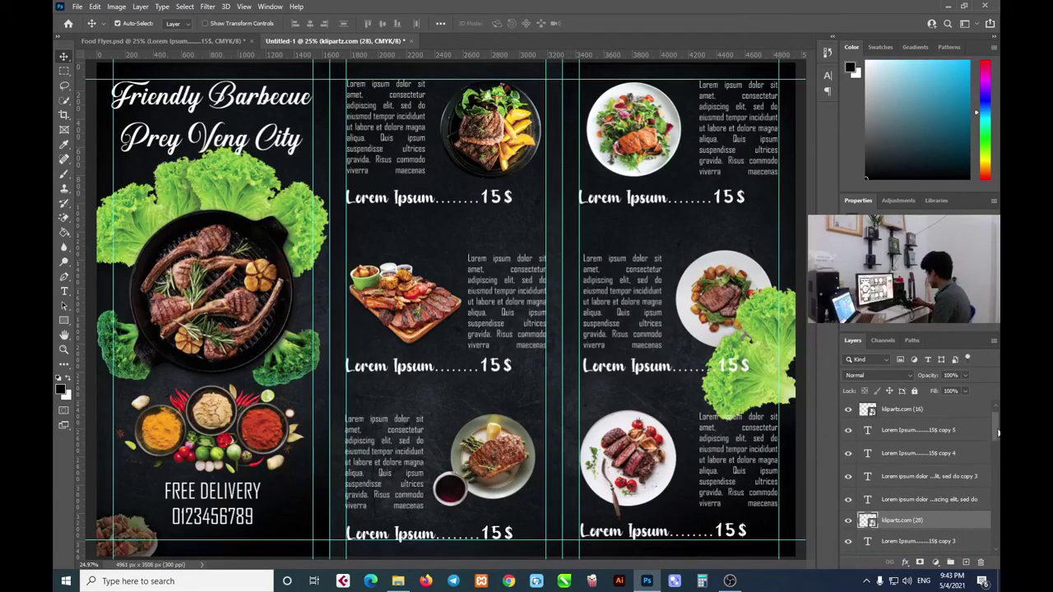
scroll(956, 429, "down", 5)
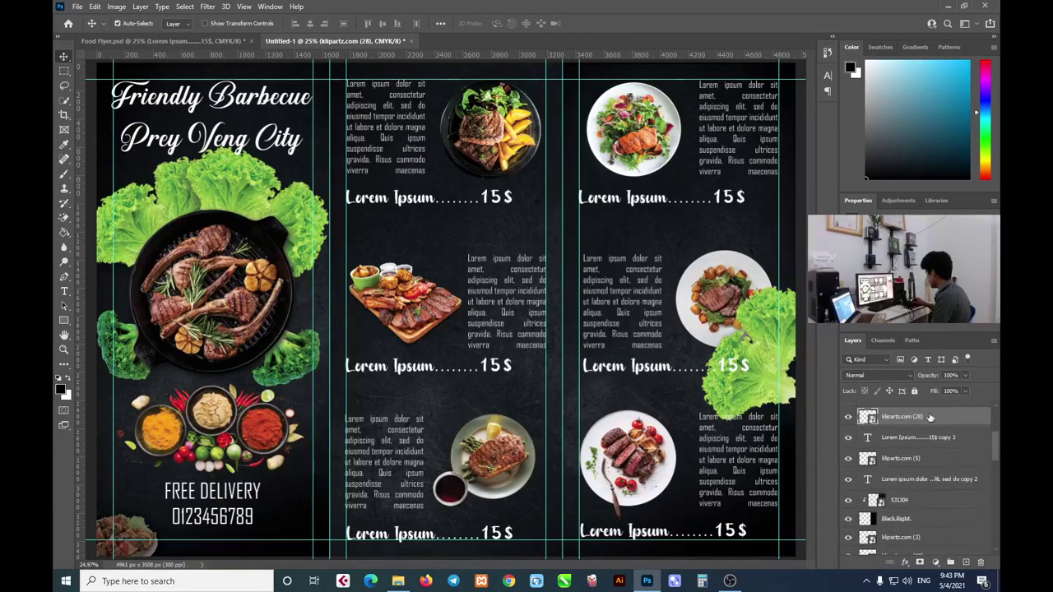
left_click_drag(929, 417, 930, 469)
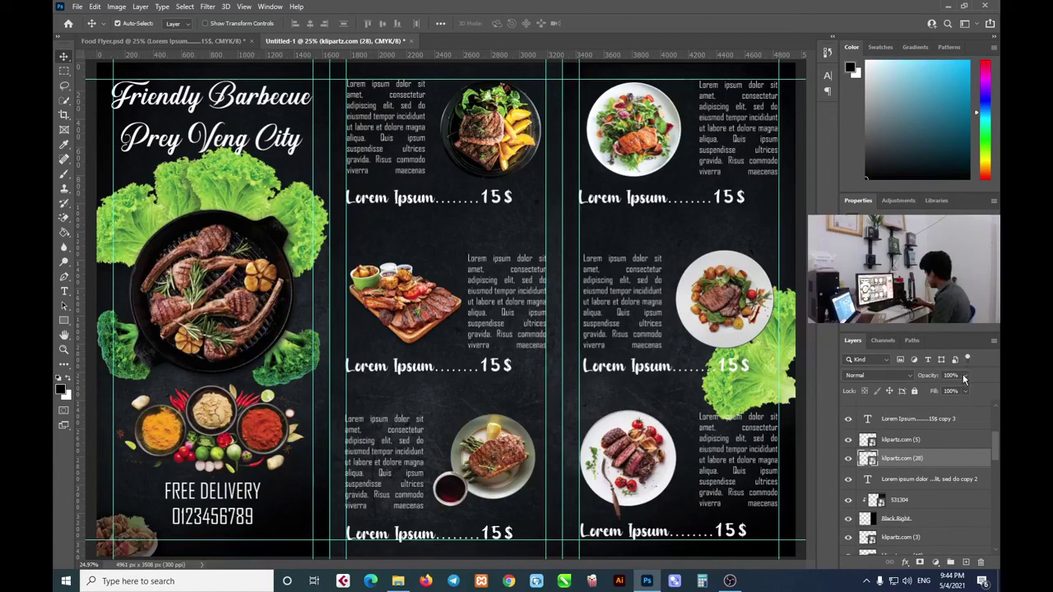
left_click_drag(965, 375, 960, 391)
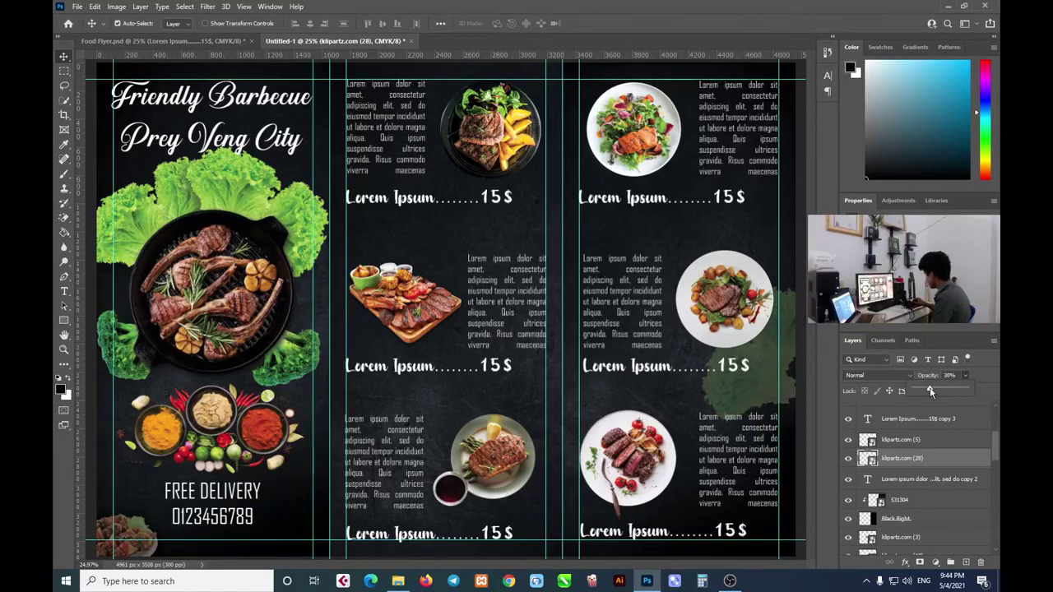
left_click(462, 245)
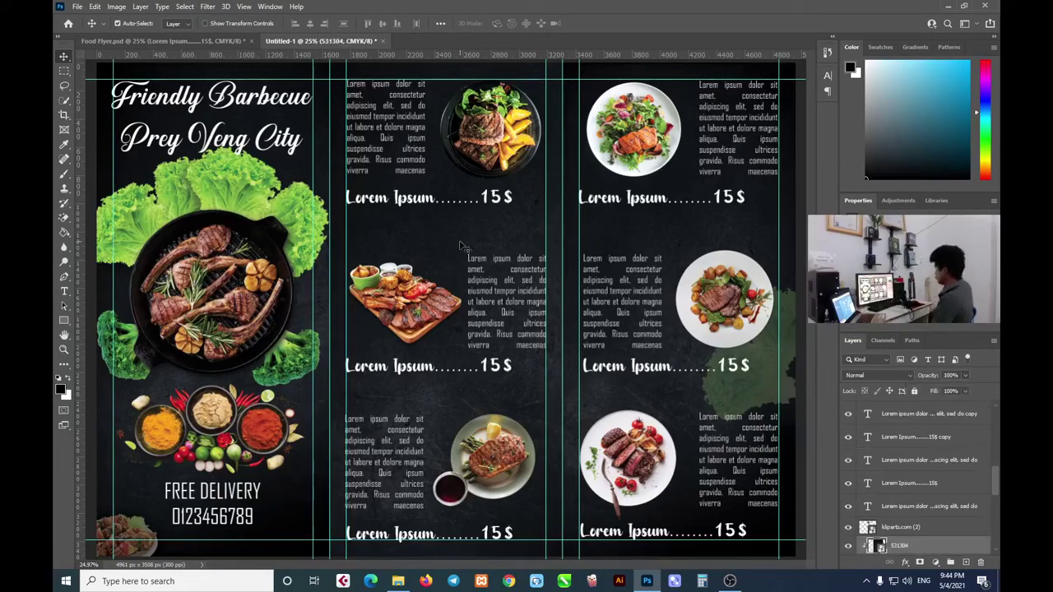